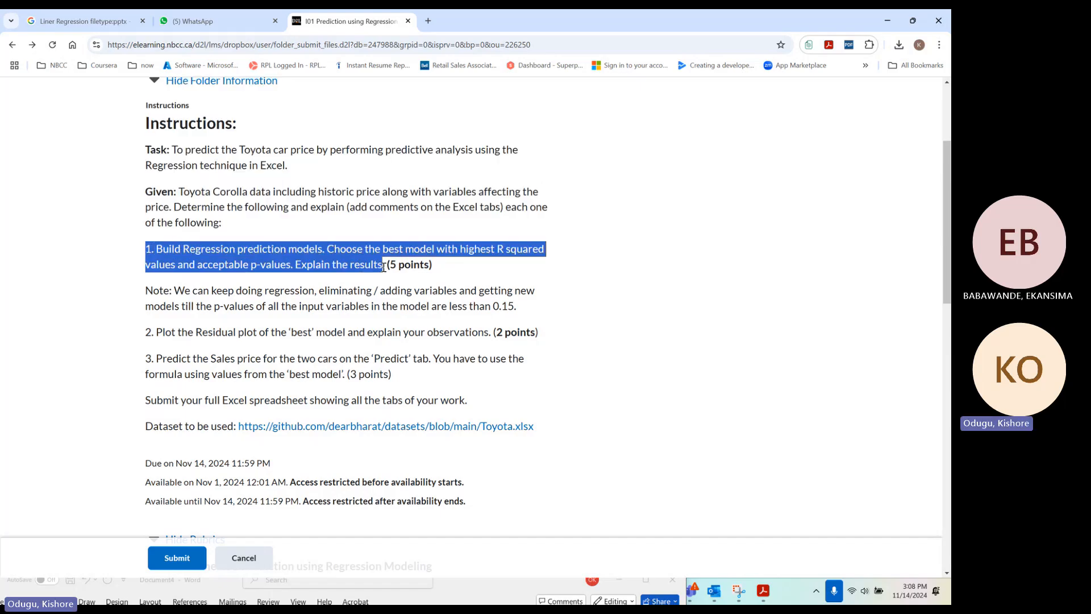
Review assignment tasks 2 and 3, covering the residual plot and the sales price prediction for two cars
left_click_drag(152, 335, 153, 362)
left_click(154, 361)
left_click(343, 375)
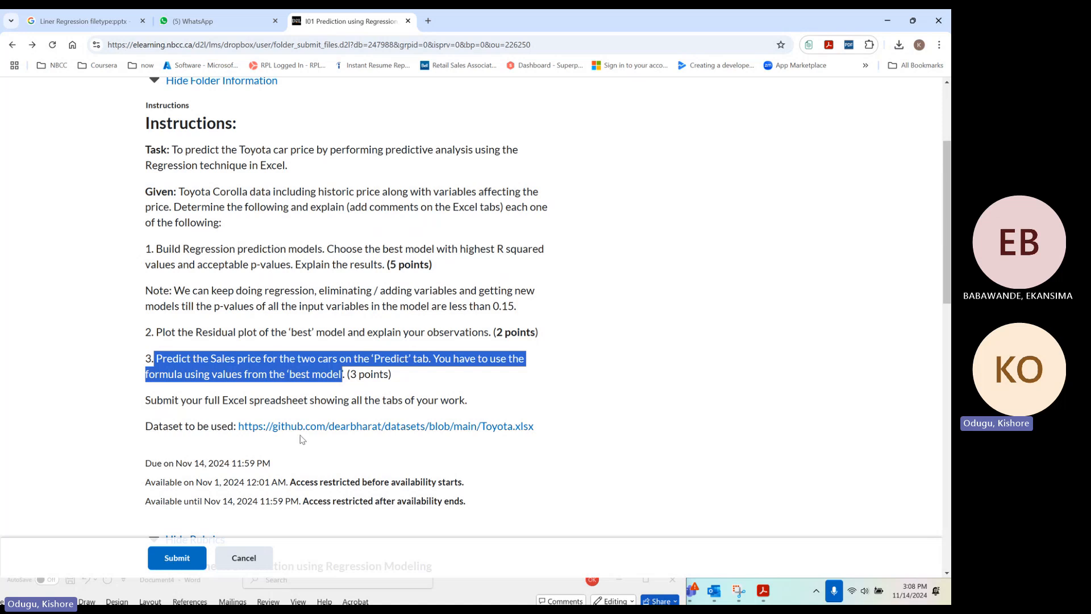
Download the Toyota.xlsx dataset linked in the assignment and save it to Downloads as Toyota (1)
left_click(300, 433)
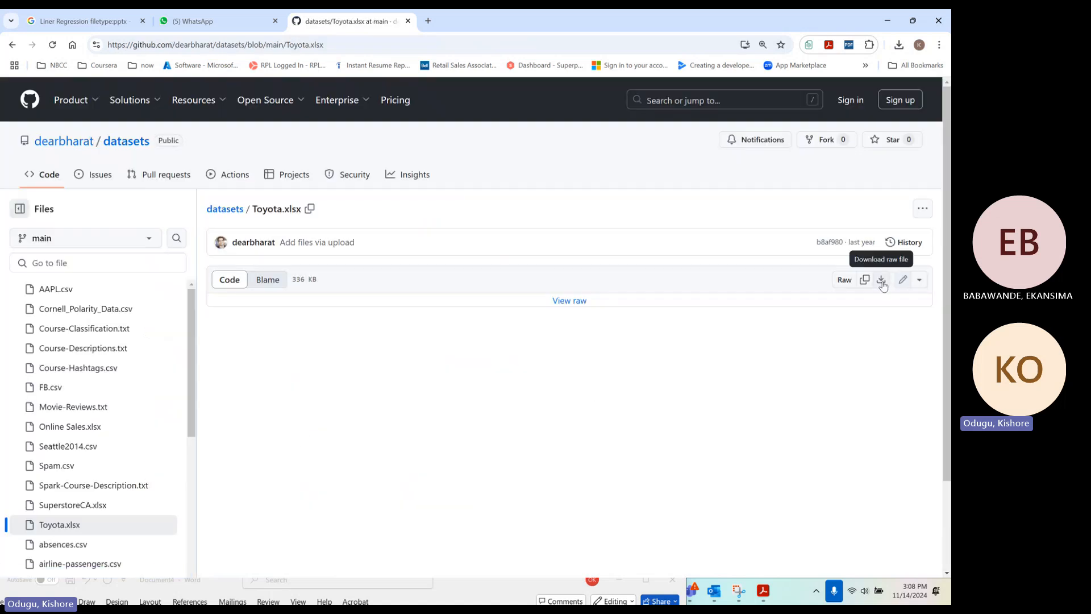
left_click(881, 280)
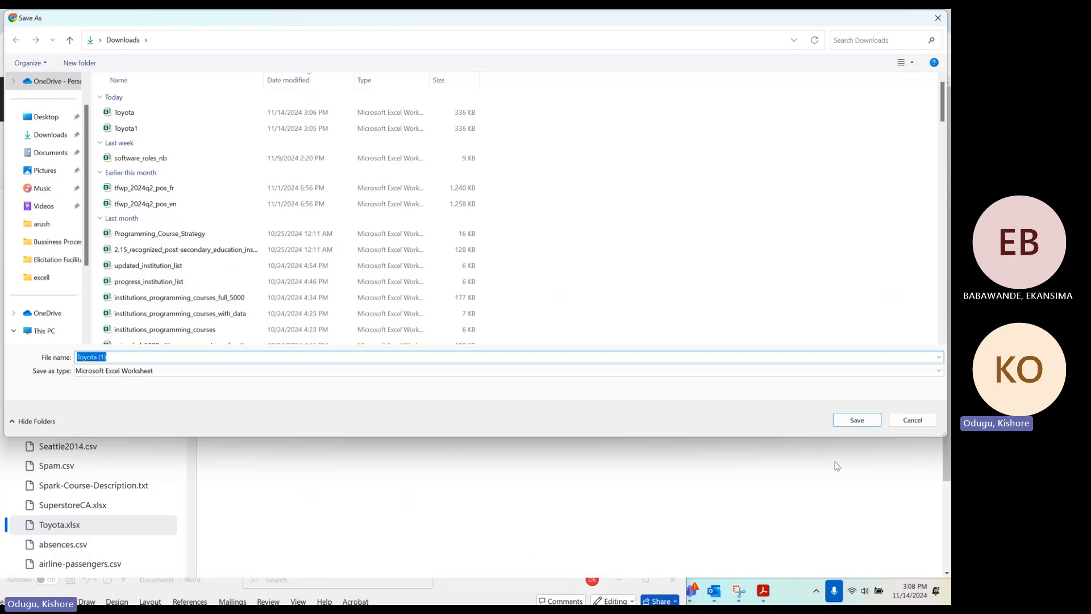
left_click(850, 421)
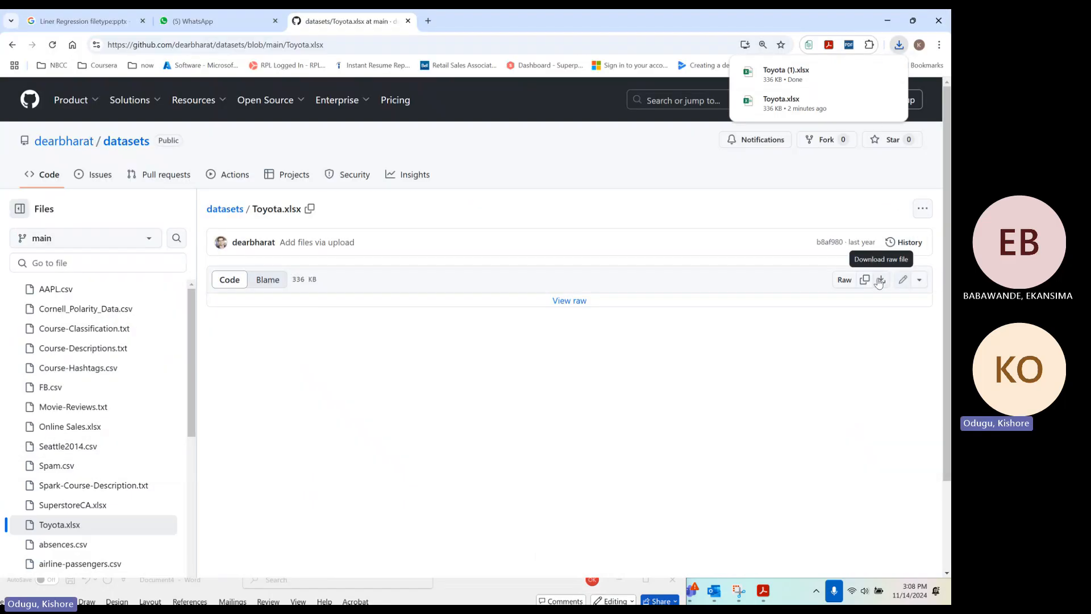
Open the downloaded Toyota (1) workbook from its folder in Excel and enable editing
left_click(871, 80)
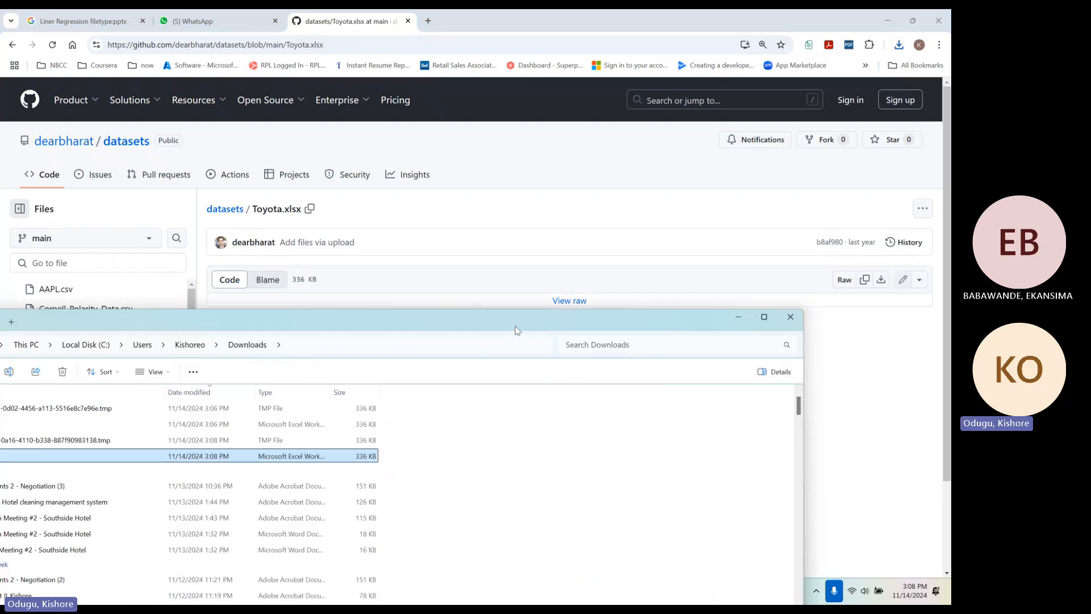
left_click_drag(517, 327, 789, 174)
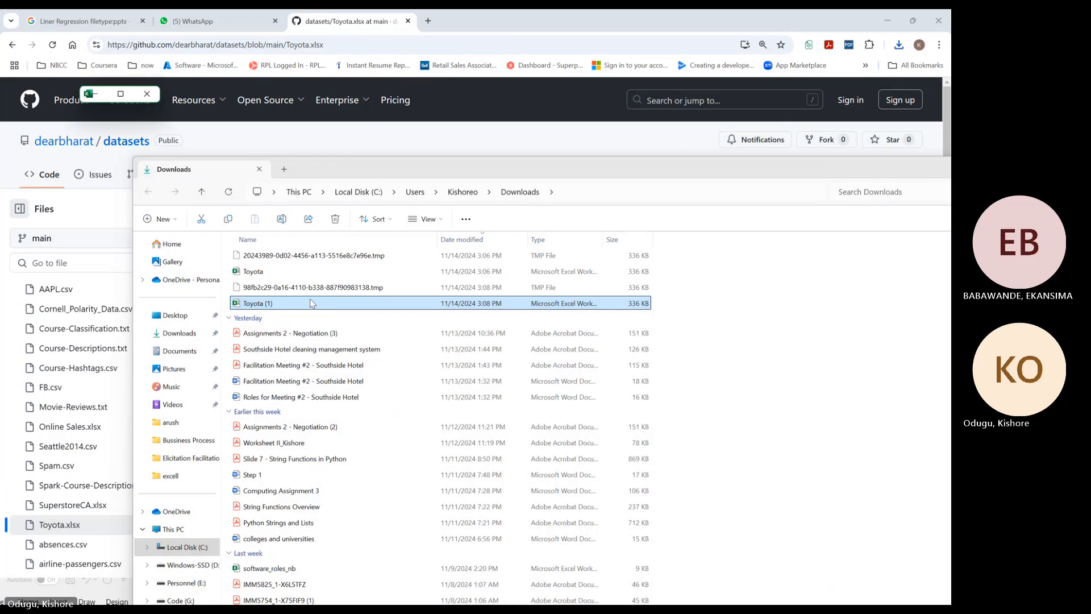
mouse_move(128, 100)
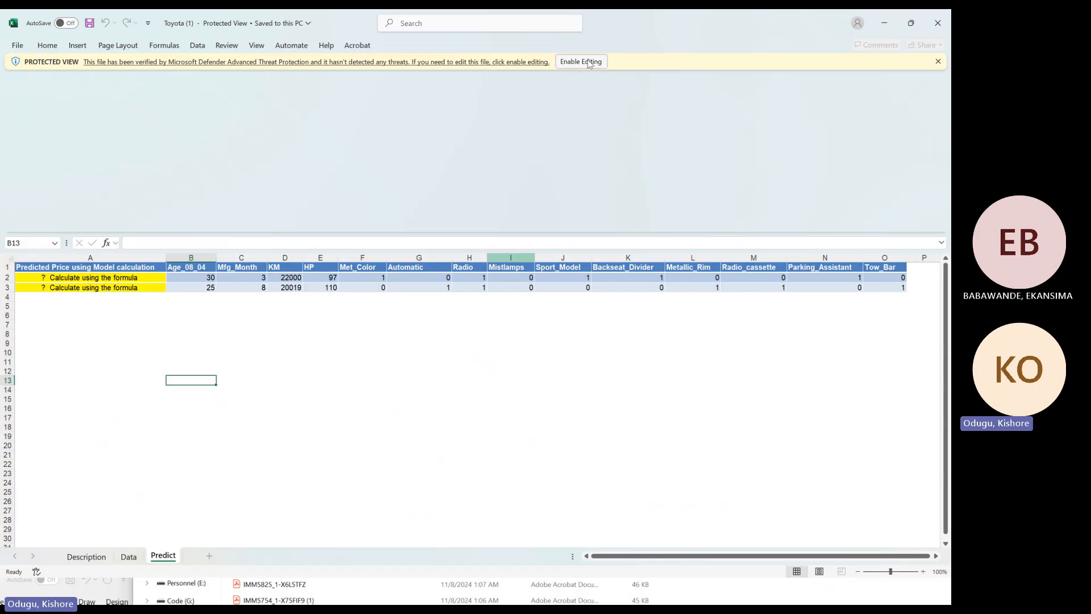
left_click(589, 63)
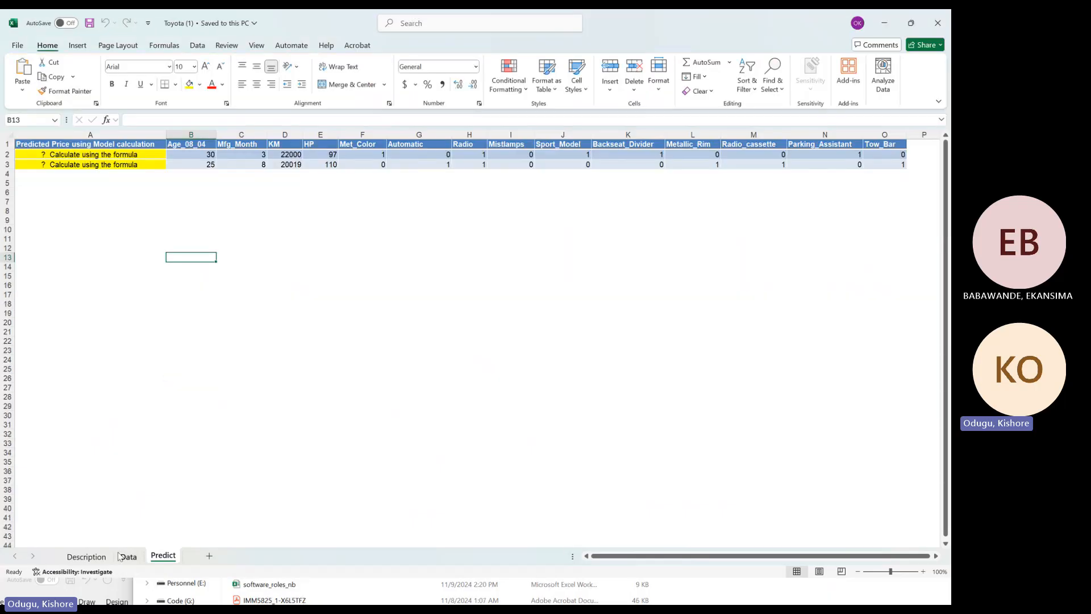
Examine the variable definitions on the Description sheet and the Toyota price and input variable columns on the Data sheet
left_click(90, 556)
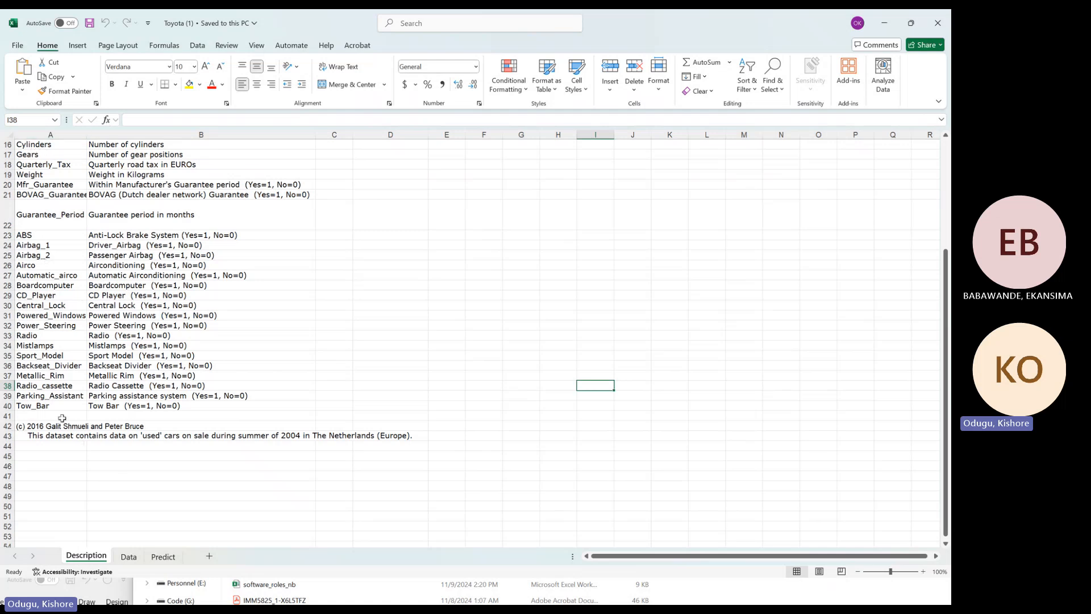
left_click(128, 556)
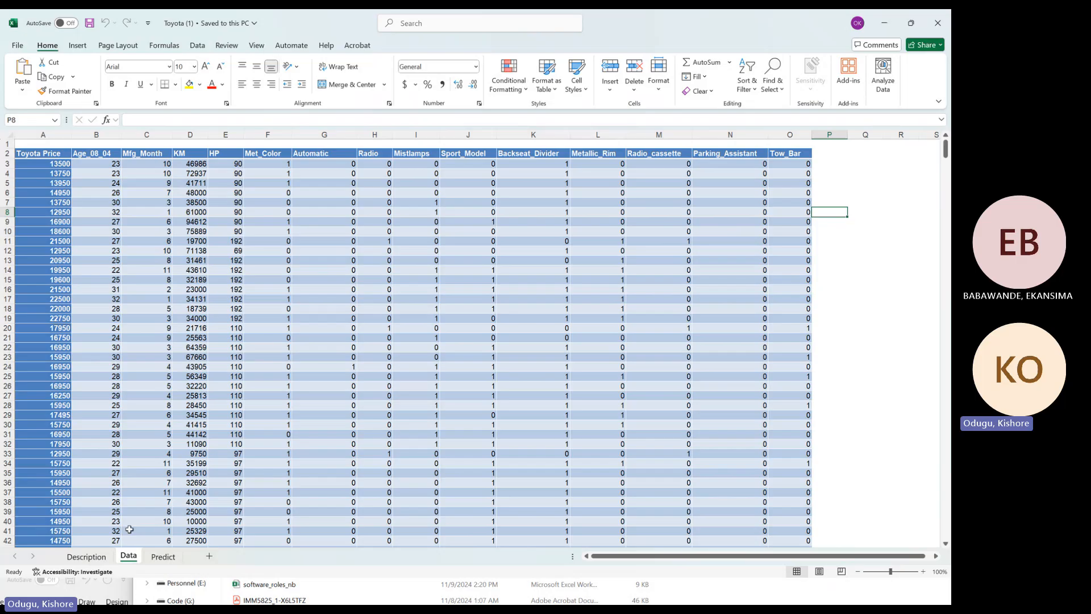
left_click(137, 199)
left_click_drag(137, 198, 744, 164)
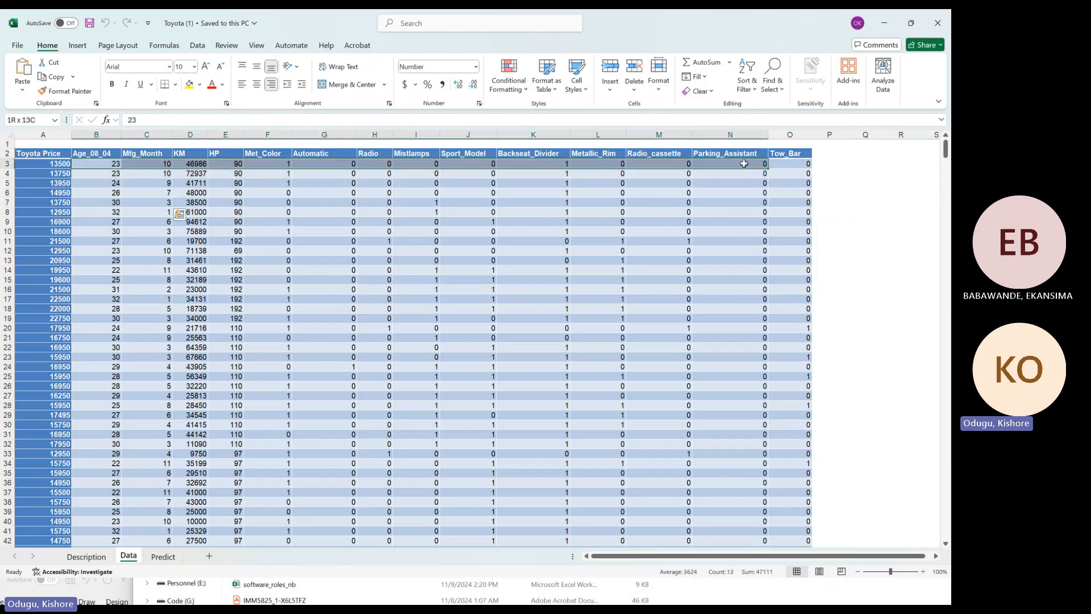
left_click(60, 169)
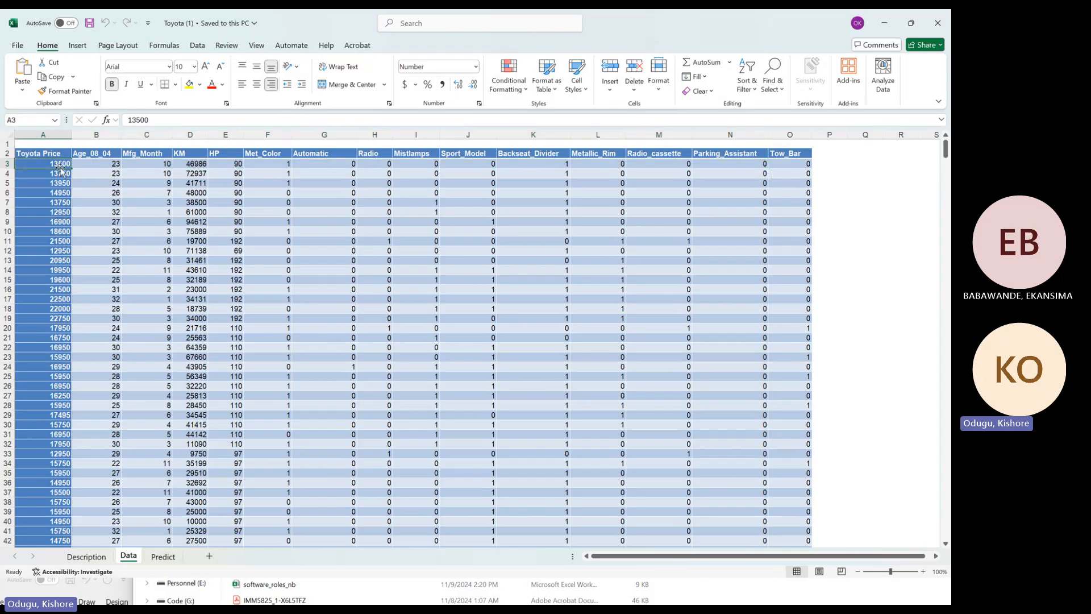
left_click_drag(111, 173, 733, 172)
left_click(125, 175)
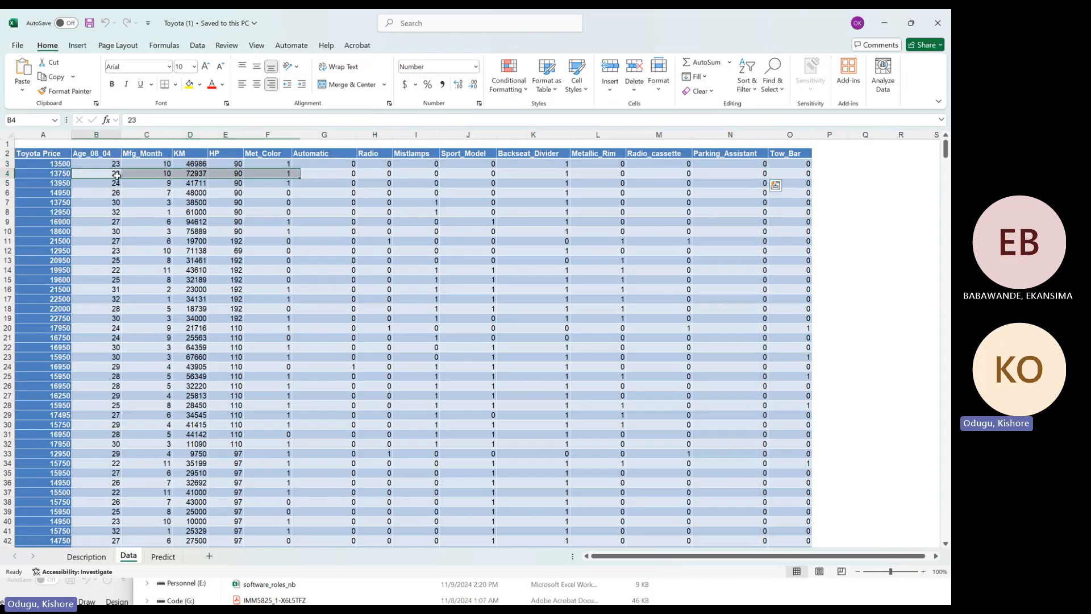
left_click(158, 176)
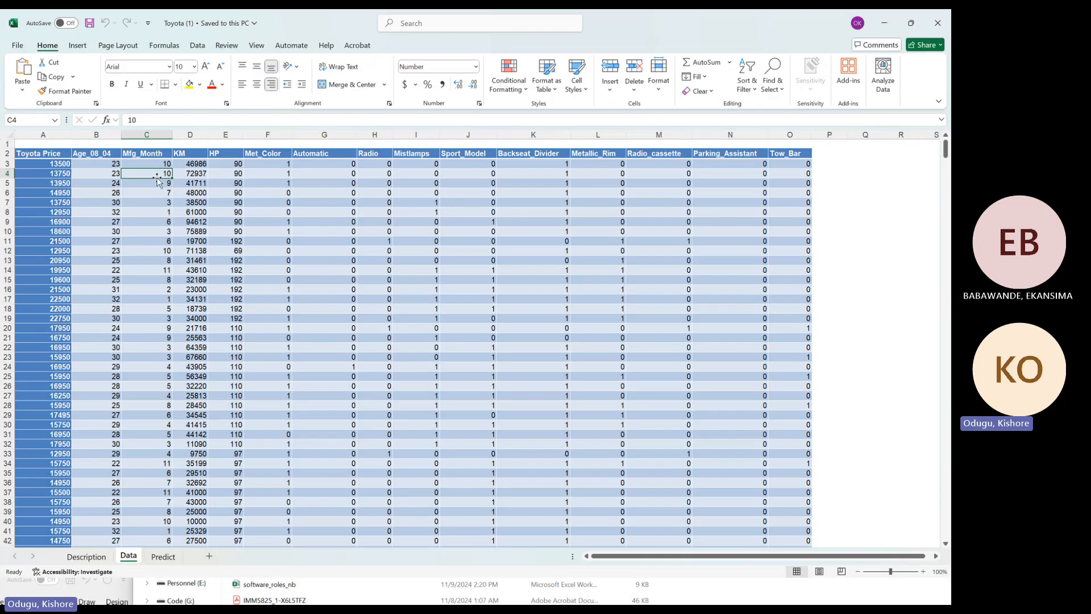
left_click(199, 176)
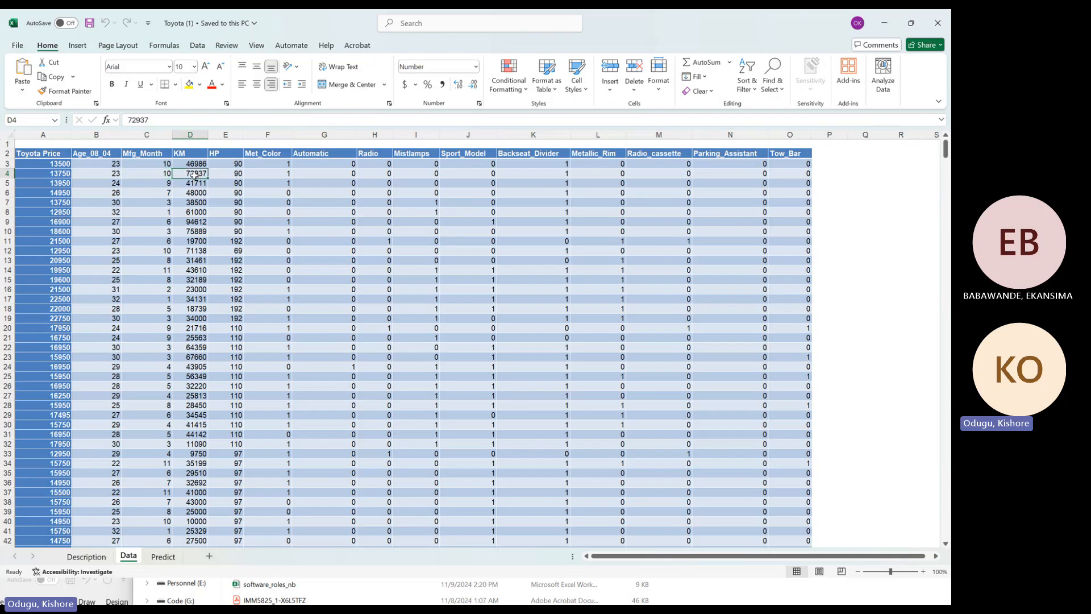
left_click(229, 177)
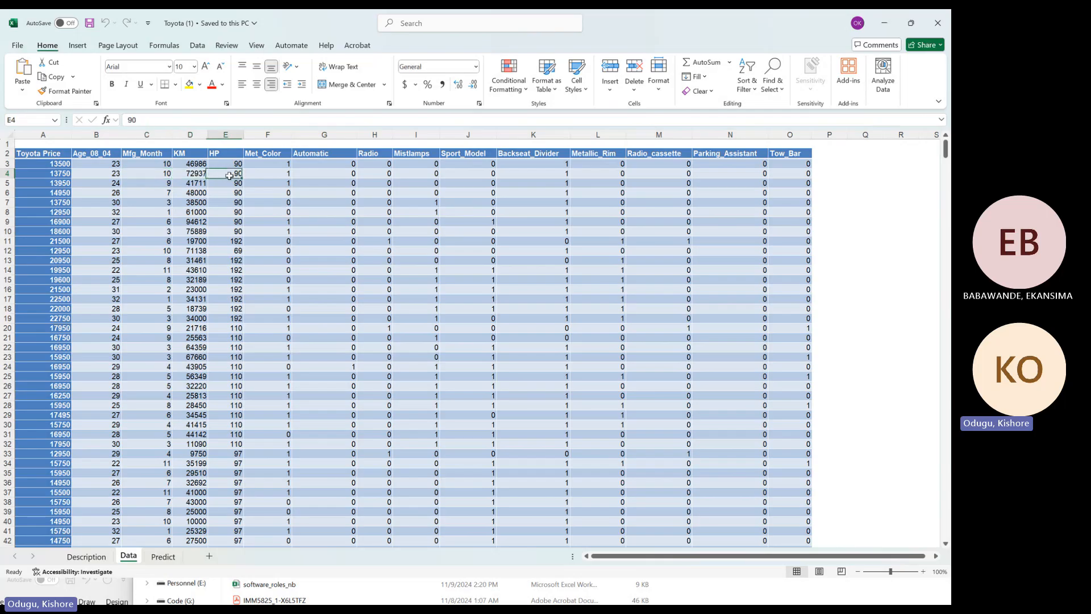
left_click(277, 175)
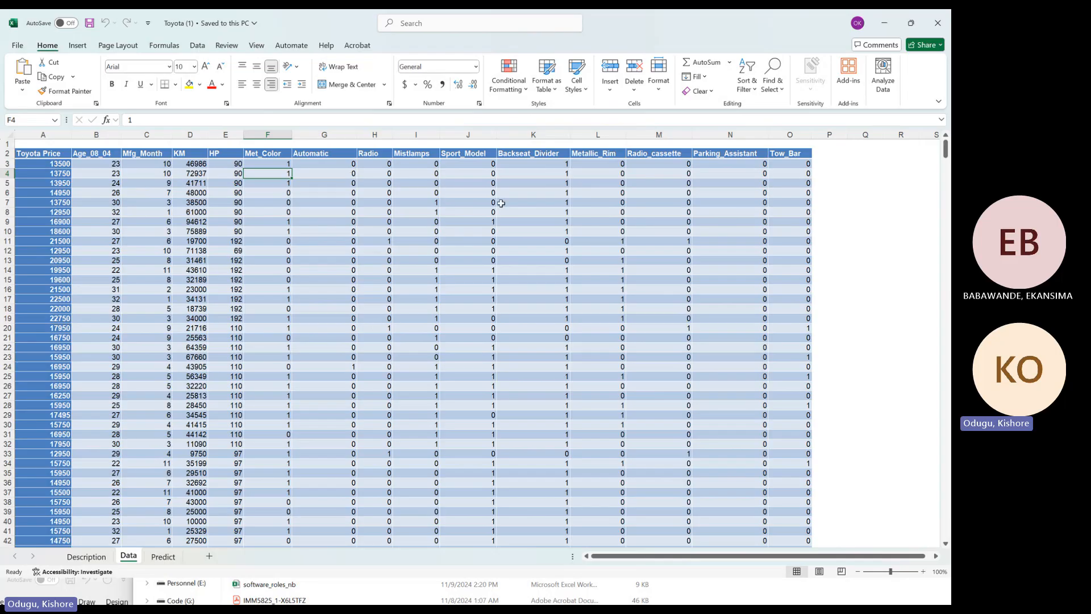
left_click_drag(68, 172, 809, 173)
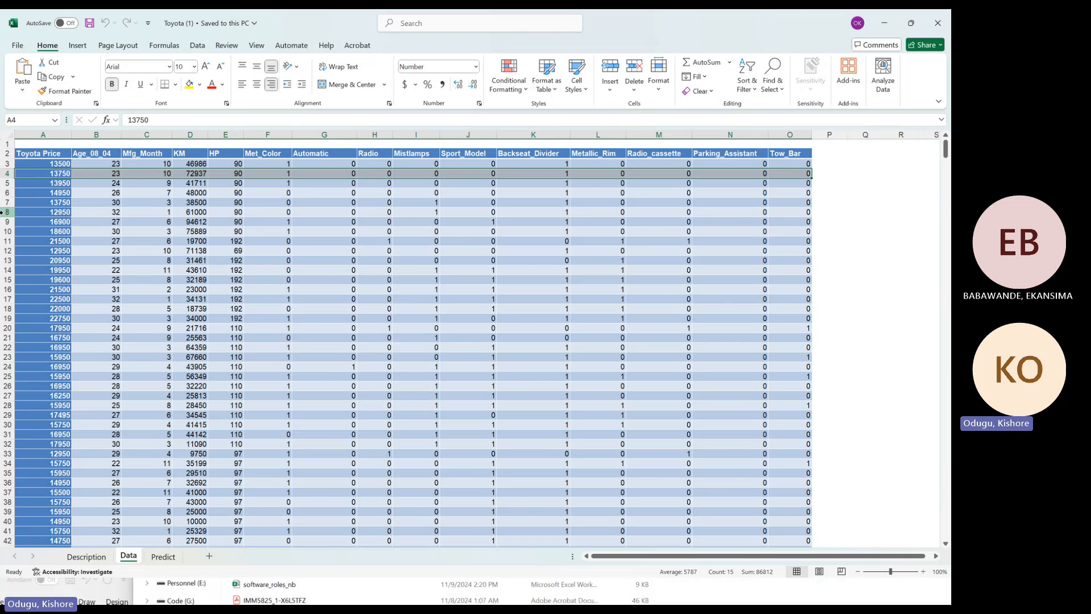
left_click(165, 317)
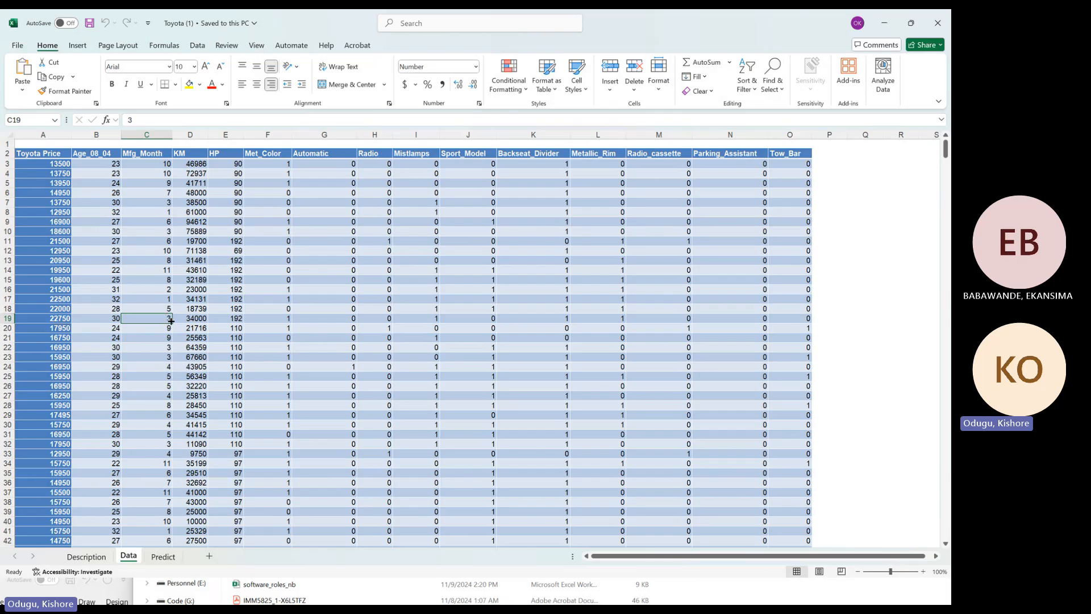
Examine the input values of the cars on the Predict sheet and compare them with the historic records on the Data sheet
left_click(163, 556)
left_click(246, 201)
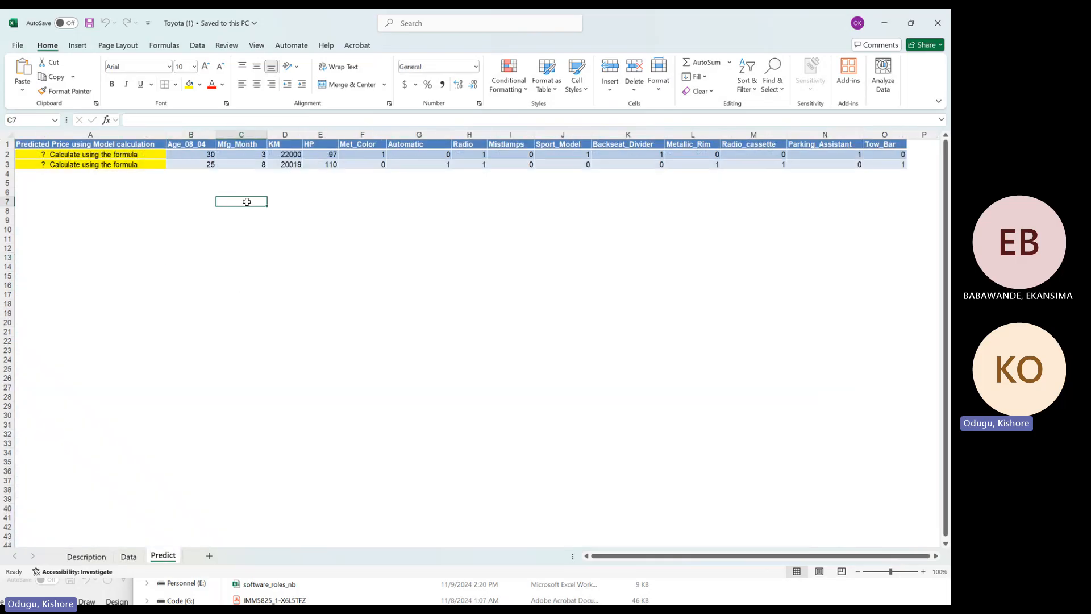
left_click_drag(210, 154, 884, 156)
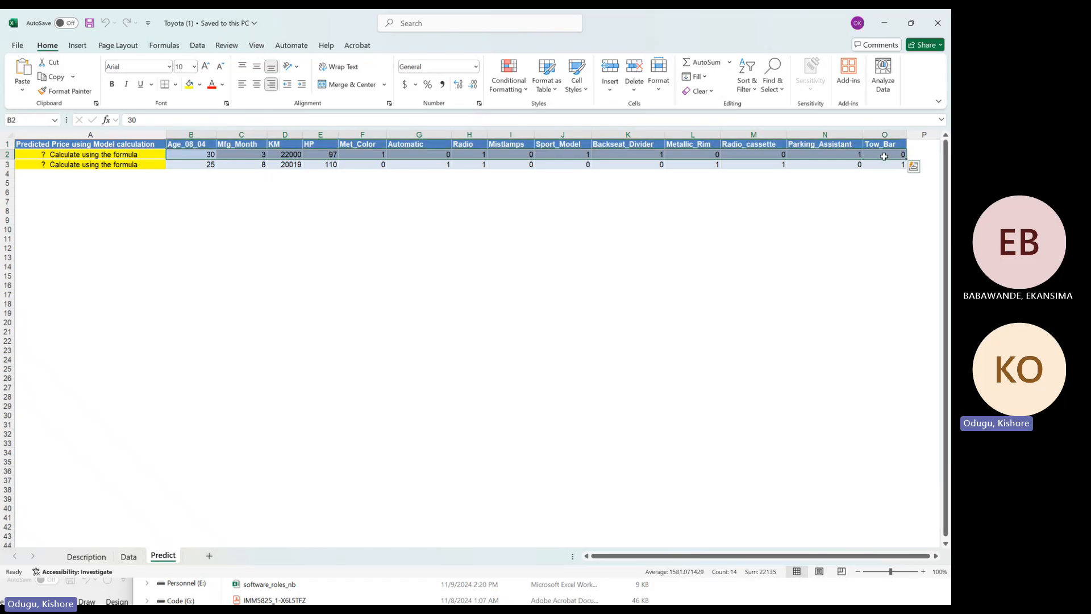
left_click(203, 156)
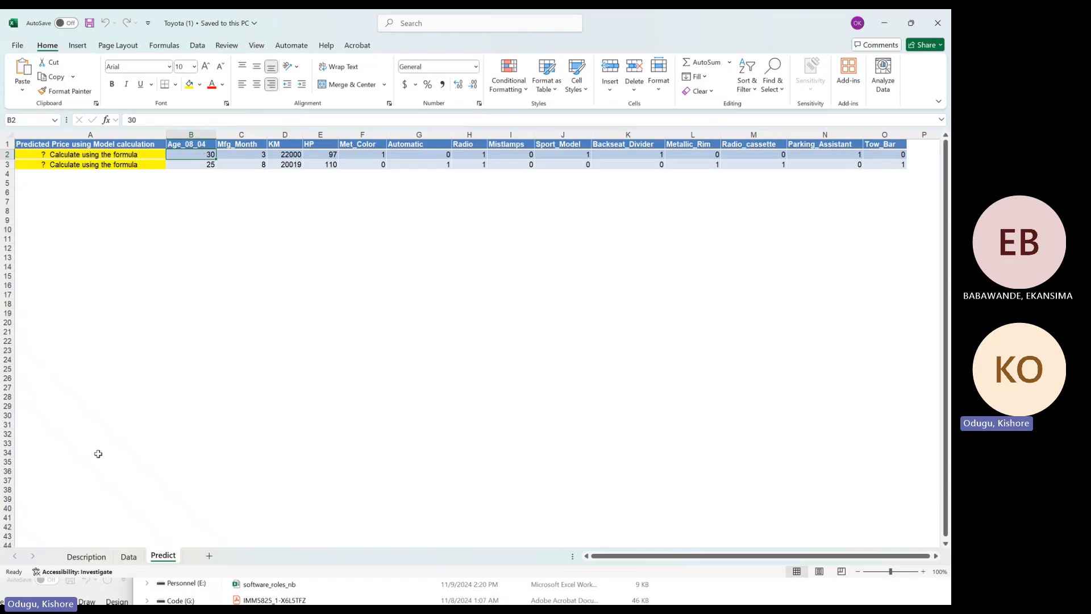
left_click(128, 557)
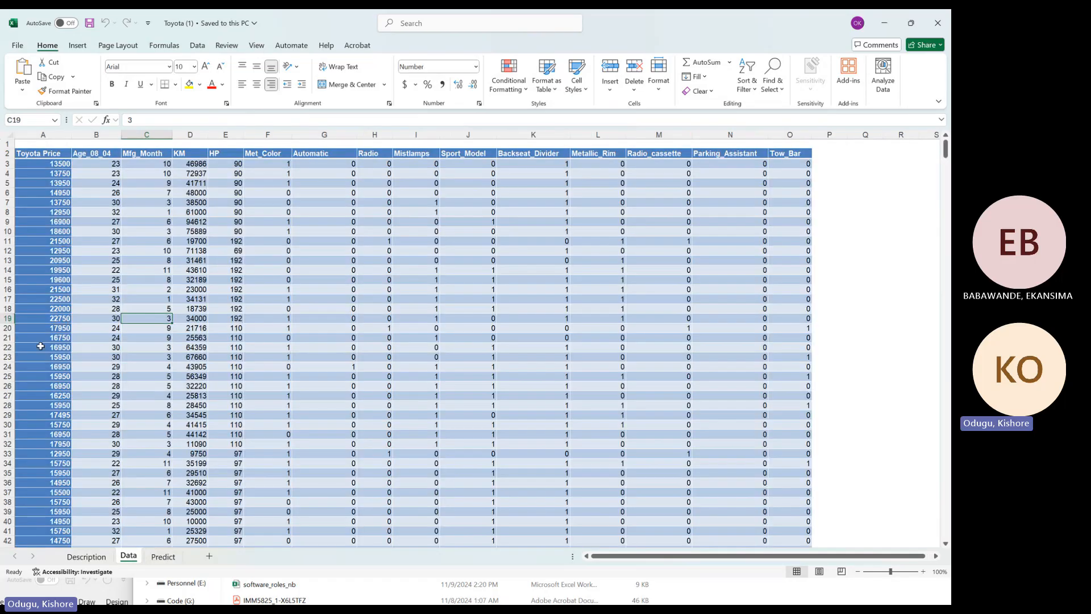
scroll(40, 346, "down", 2)
left_click_drag(159, 331, 806, 330)
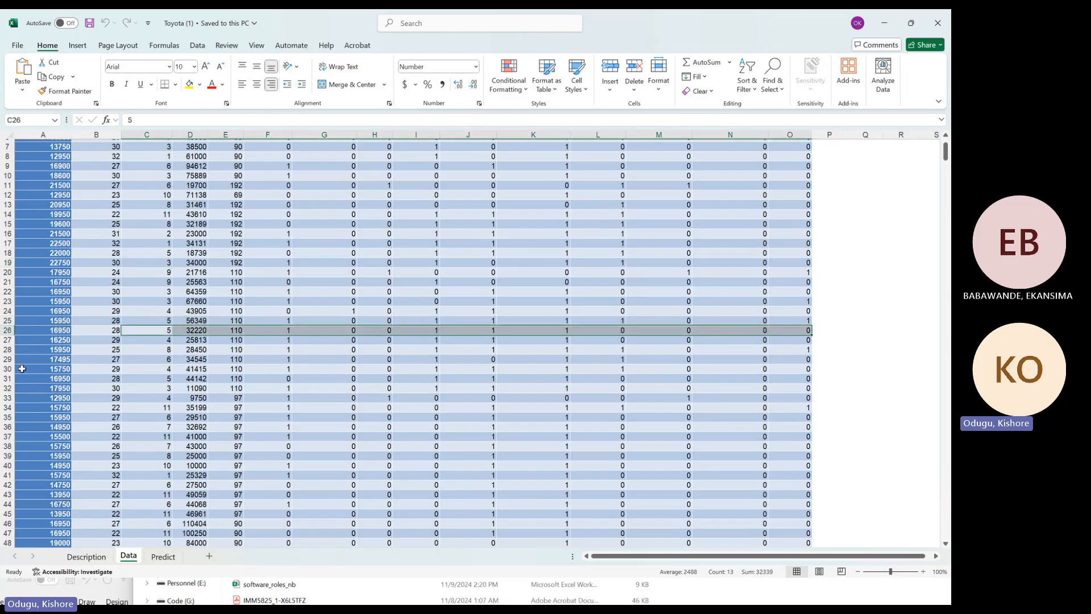
left_click(50, 330)
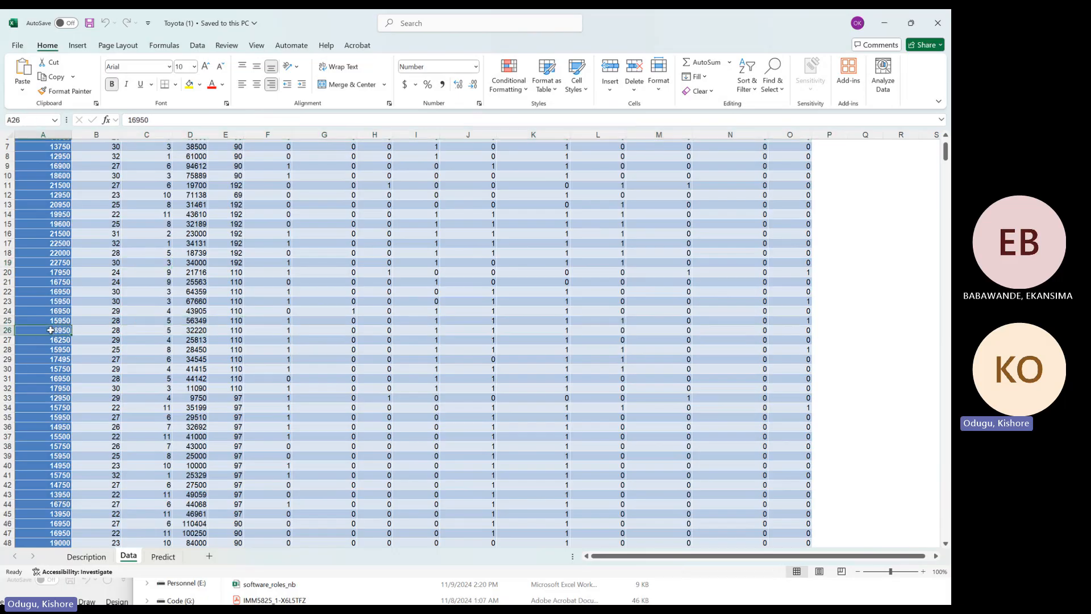
left_click(164, 557)
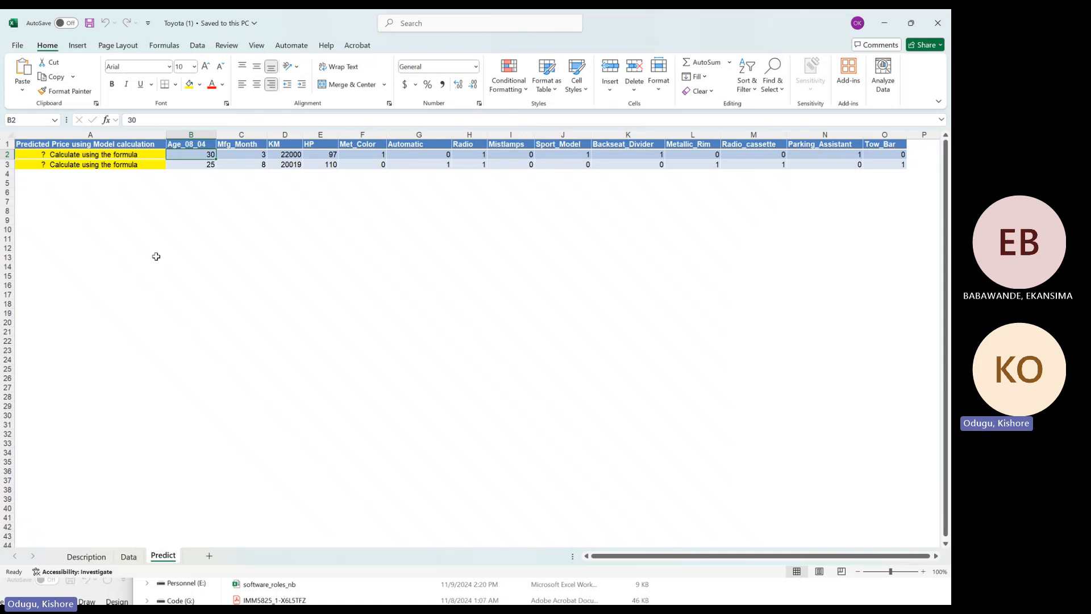
Switch to the linear regression tutorial PDF in Acrobat and read its introduction up to the House Price vs. House Size chart
left_click(884, 23)
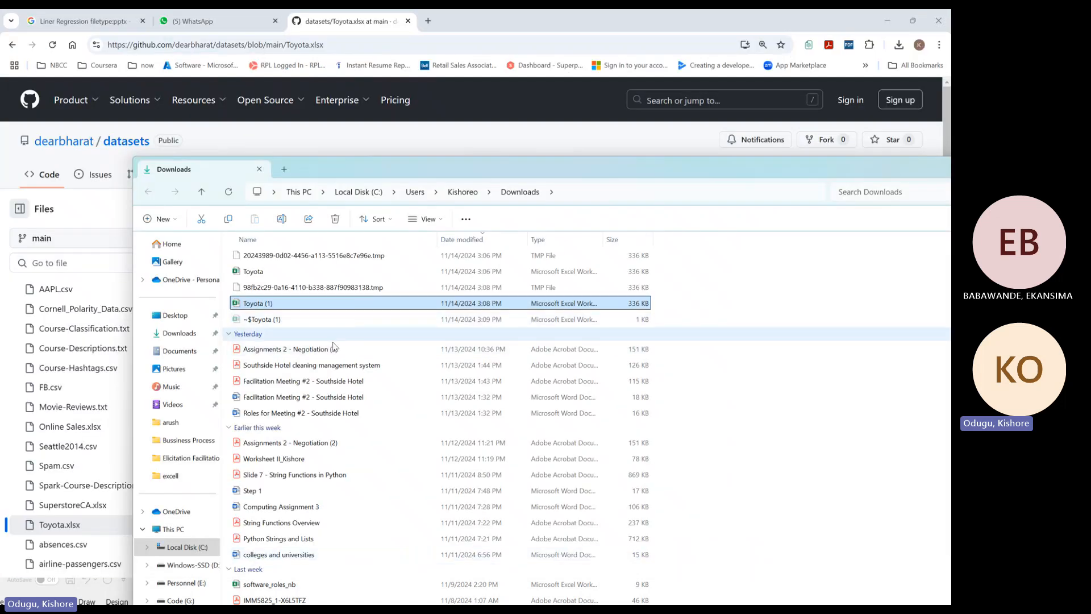
left_click_drag(915, 175, 555, 239)
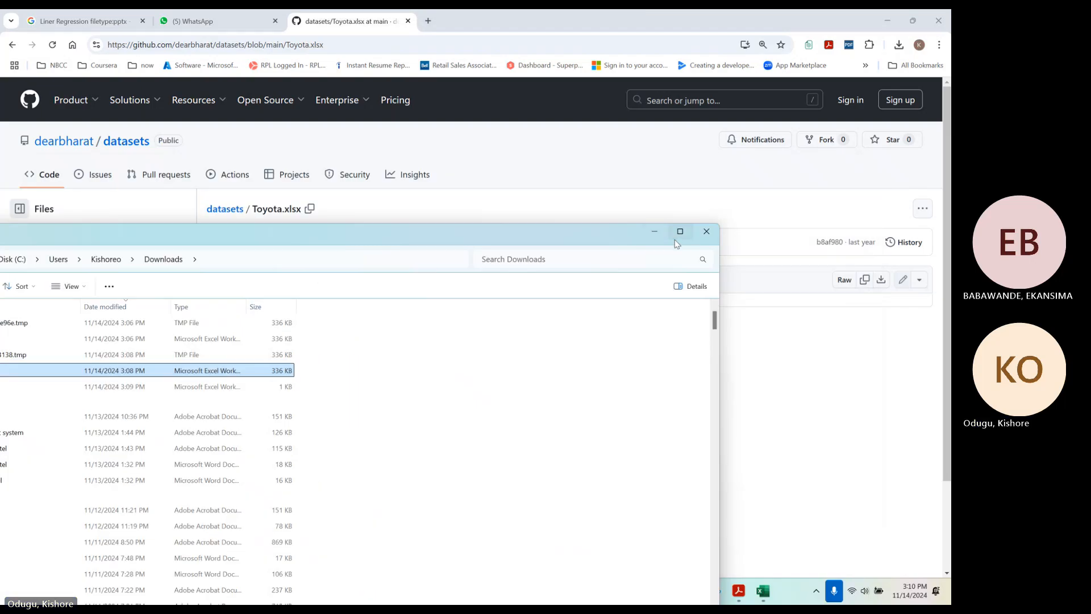
left_click(656, 233)
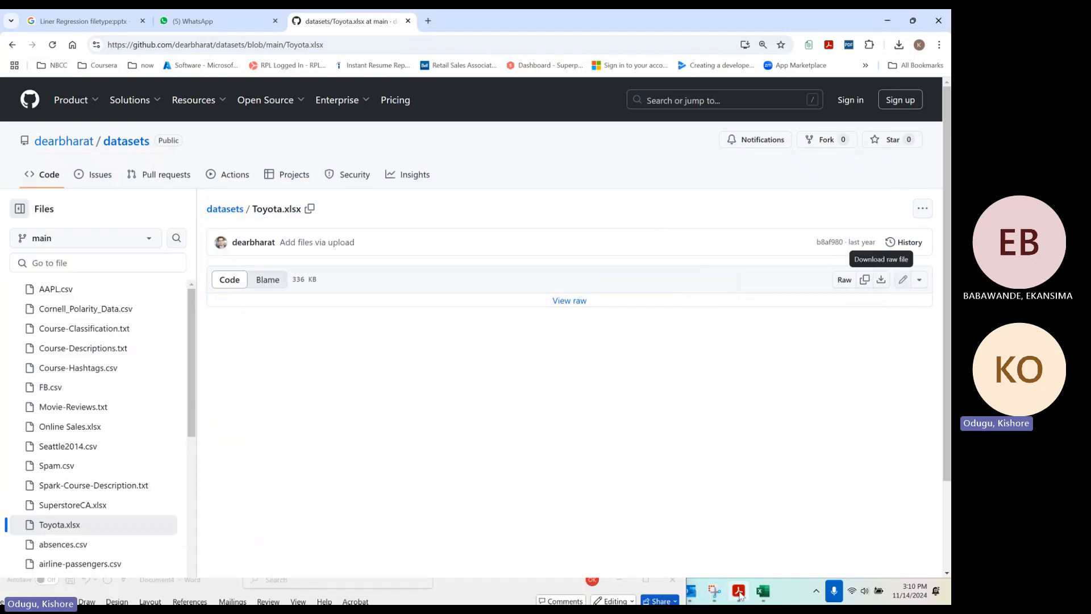
left_click(739, 591)
scroll(390, 345, "down", 4)
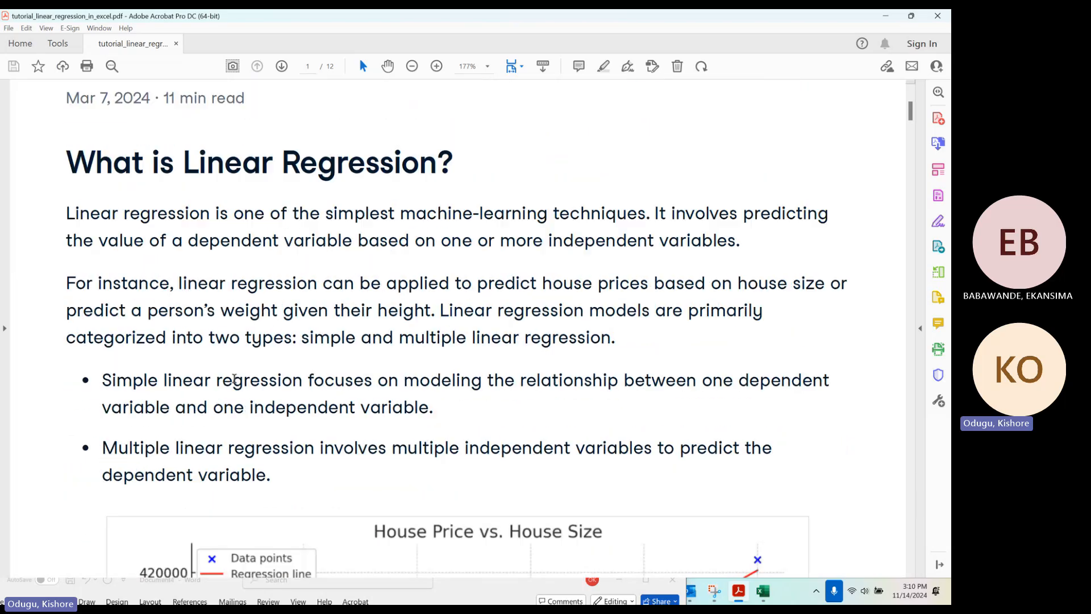
scroll(234, 380, "down", 5)
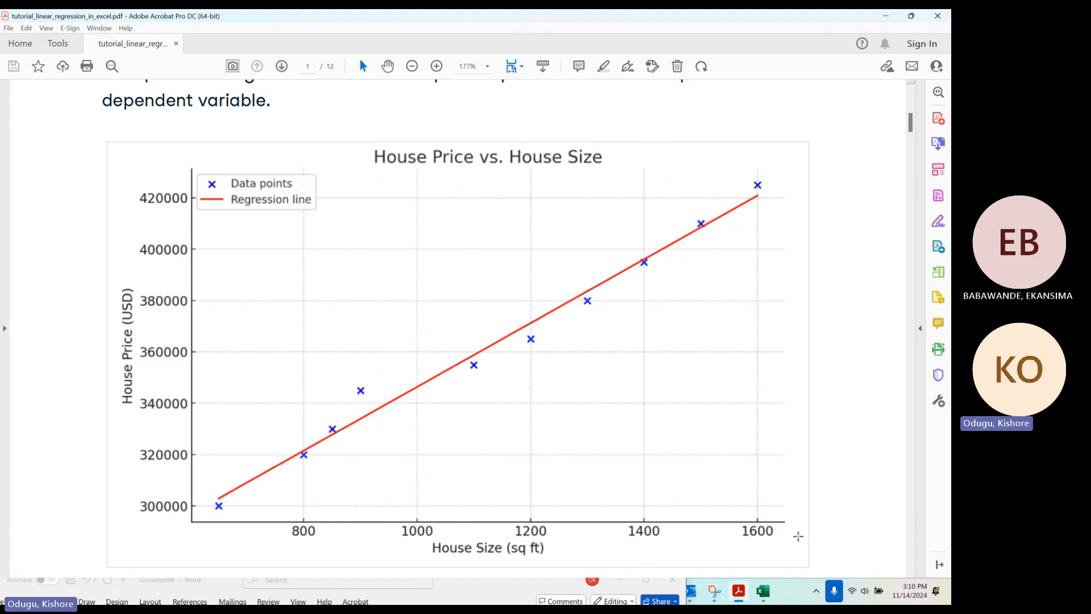
scroll(369, 318, "down", 1)
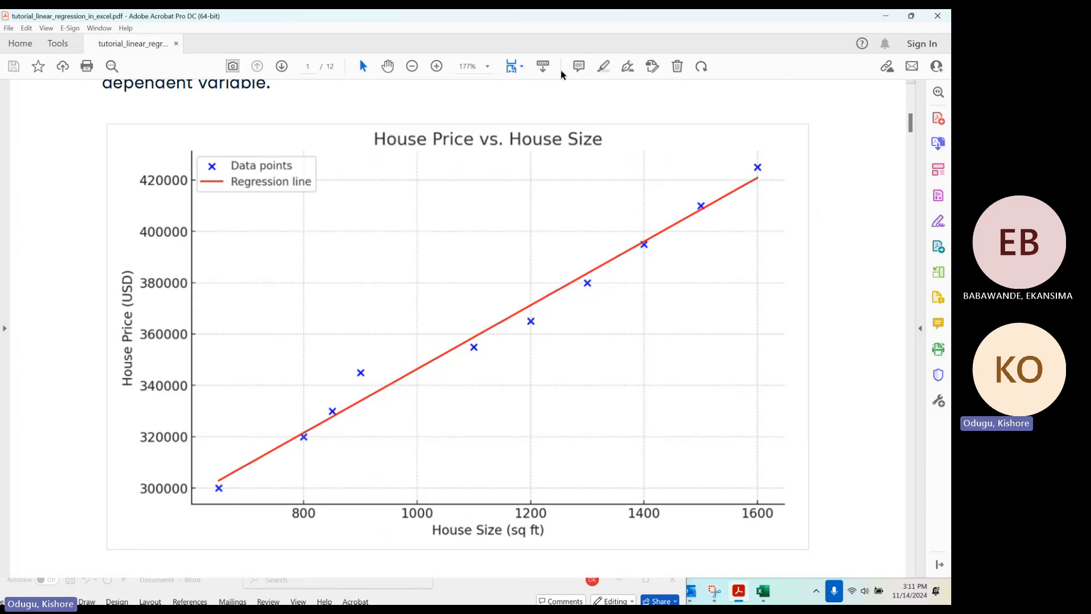
left_click(628, 66)
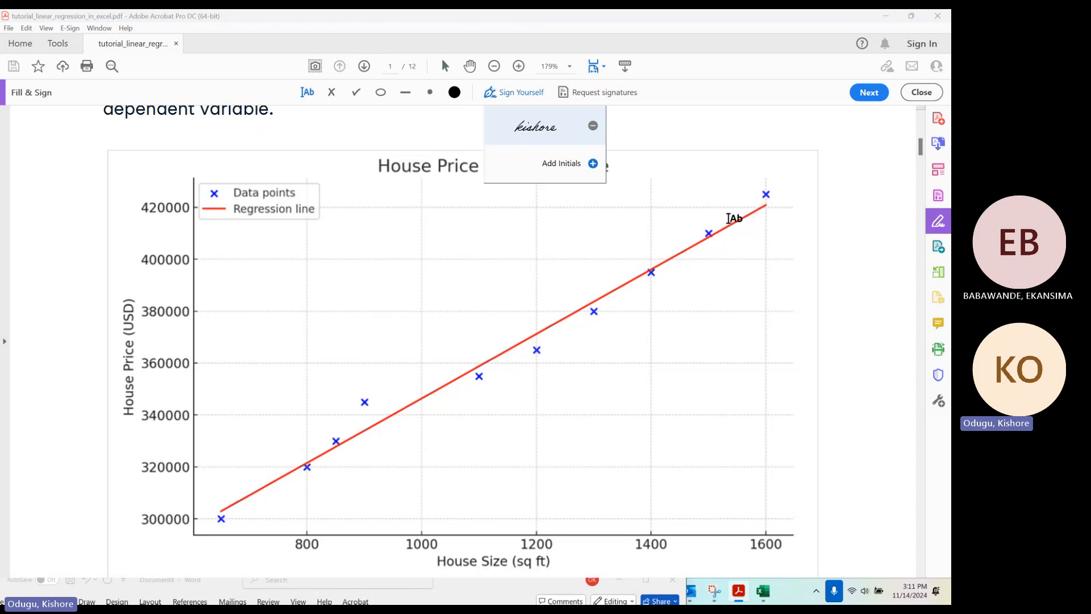
left_click(728, 218)
left_click(738, 221)
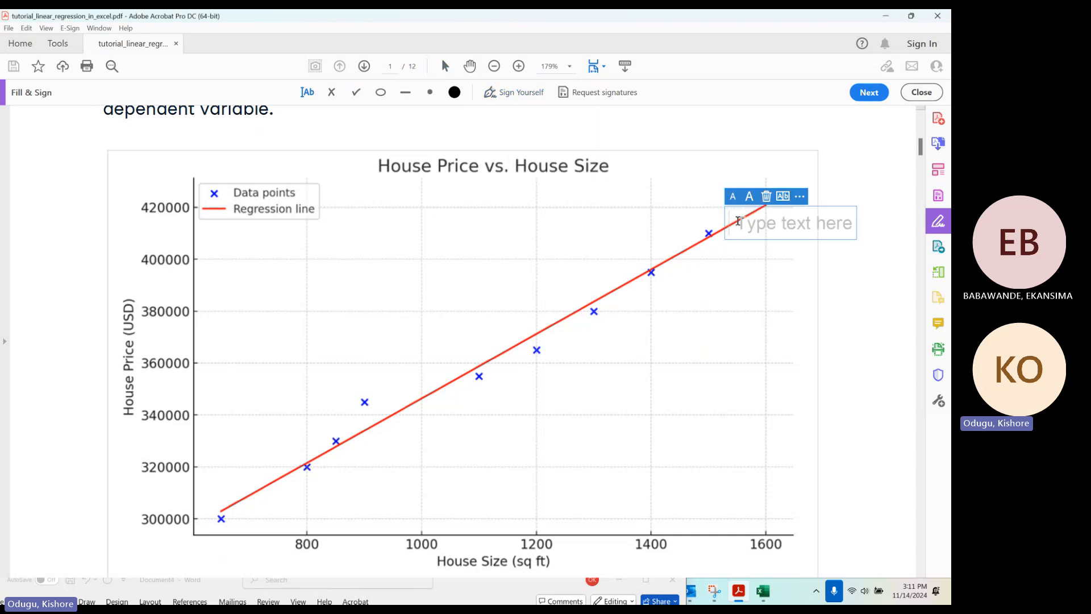
left_click(757, 305)
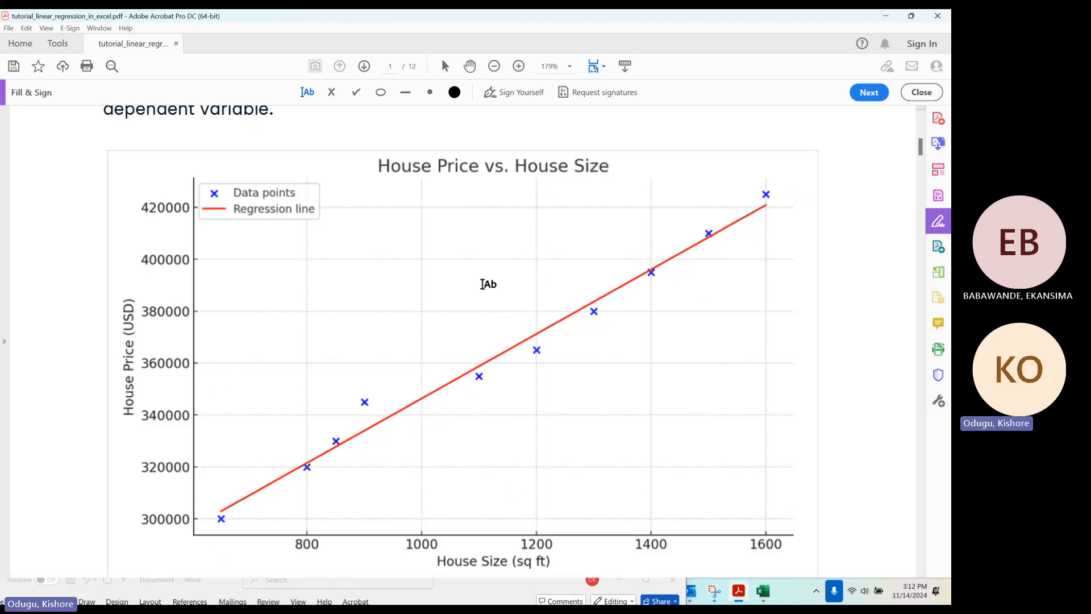
Read the tutorial's regression line equation and compare it with the House Price vs. House Size chart
scroll(487, 282, "down", 3)
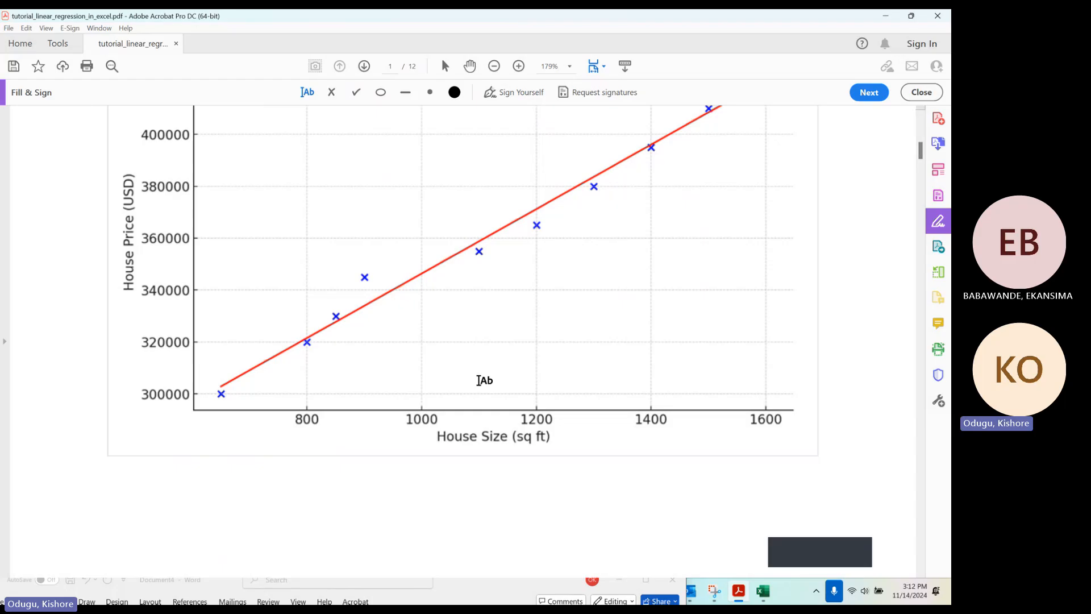
scroll(475, 378, "down", 9)
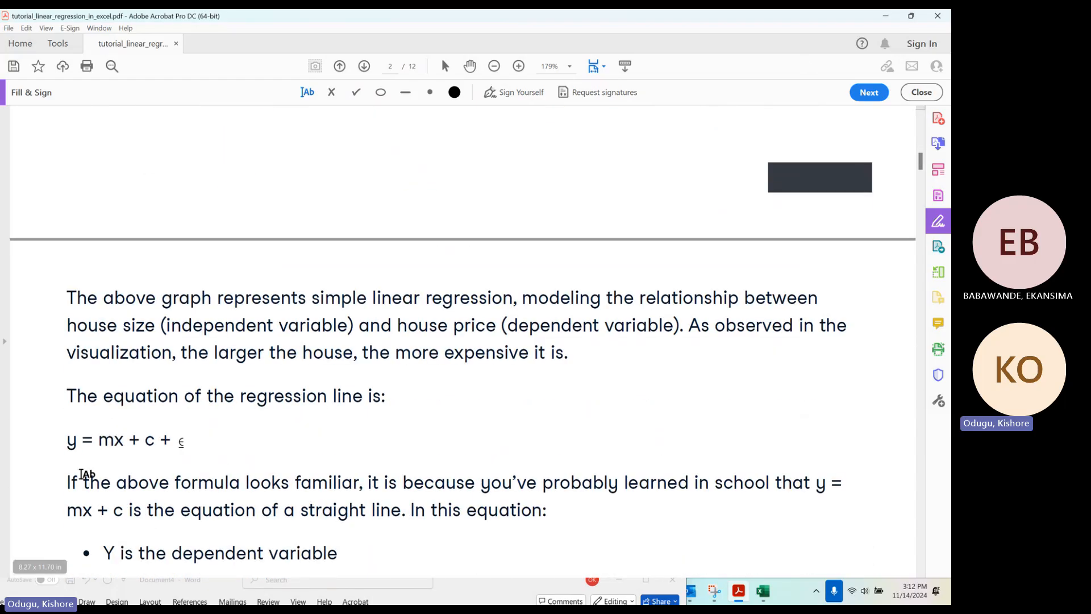
left_click(154, 441)
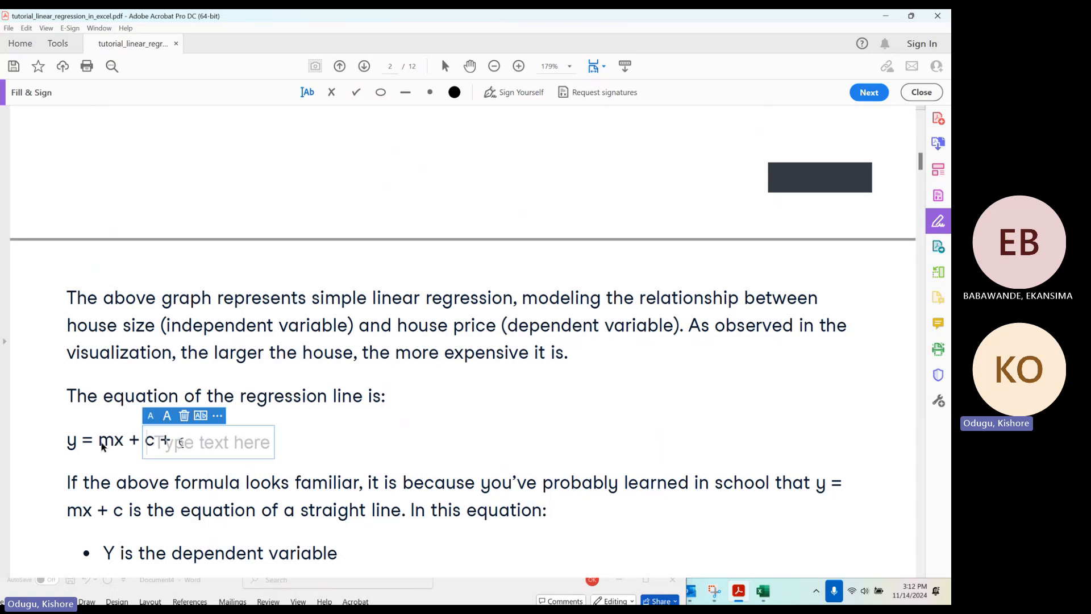
key("Escape")
scroll(369, 318, "up", 5)
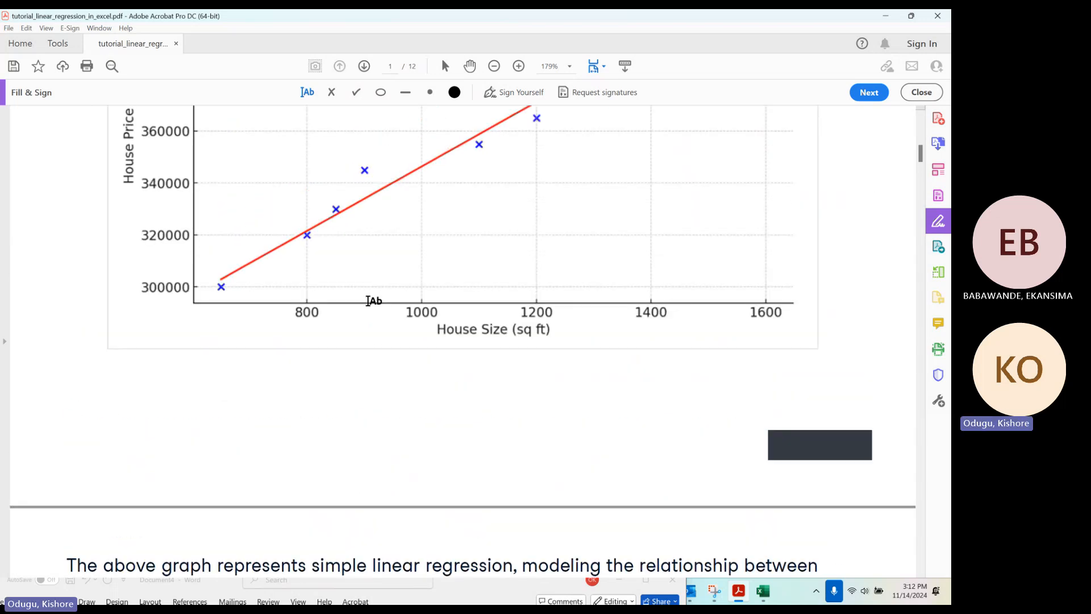
scroll(519, 363, "down", 1)
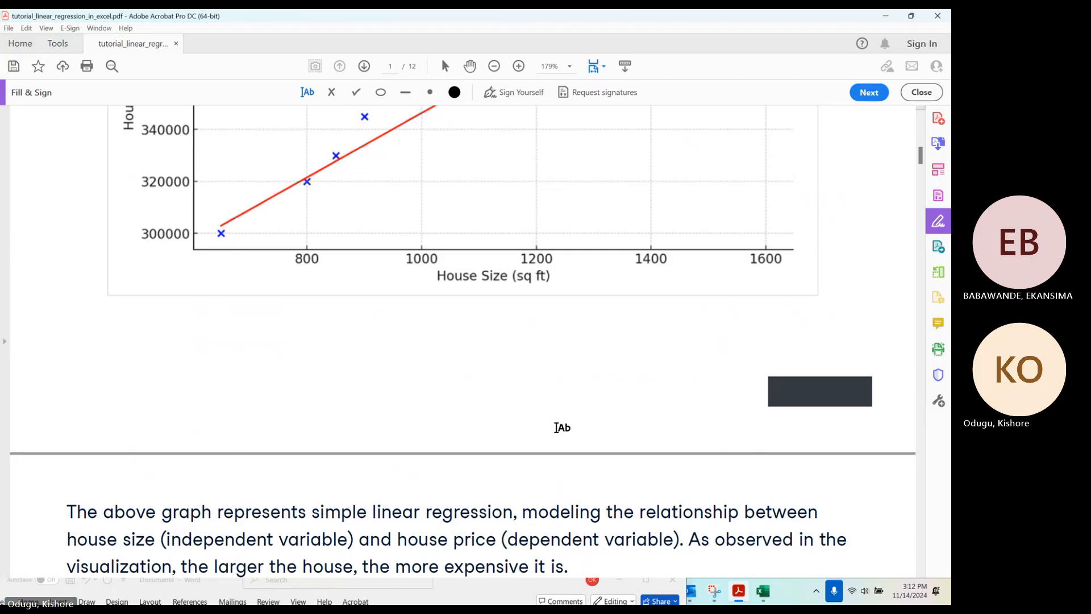
scroll(287, 305, "down", 1)
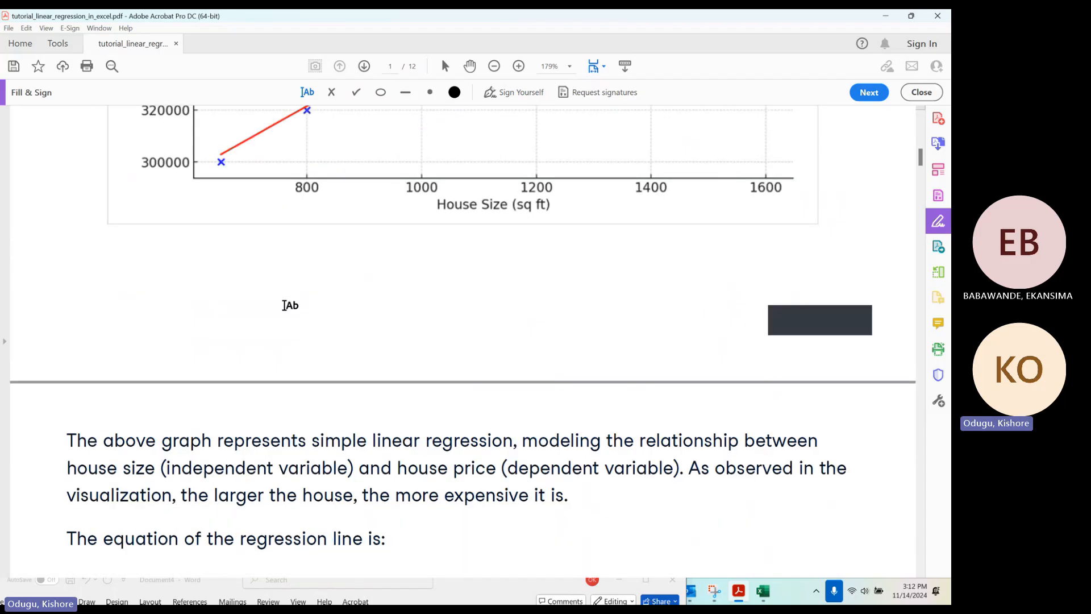
scroll(293, 289, "up", 2)
scroll(296, 288, "up", 1)
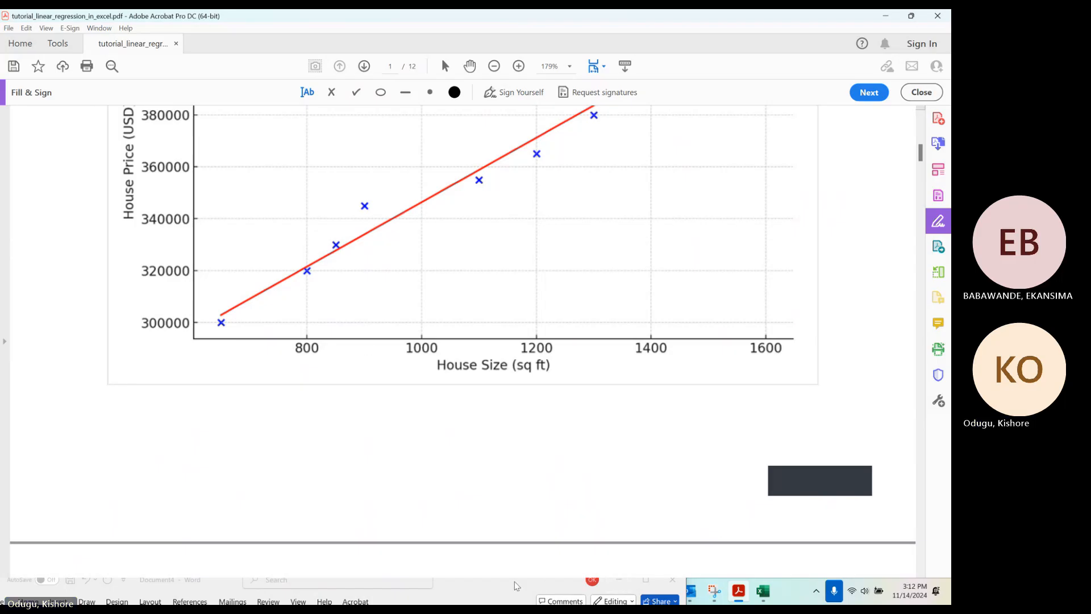
Bring the partly hidden Word document window into view and minimize it
left_click_drag(531, 584, 639, 175)
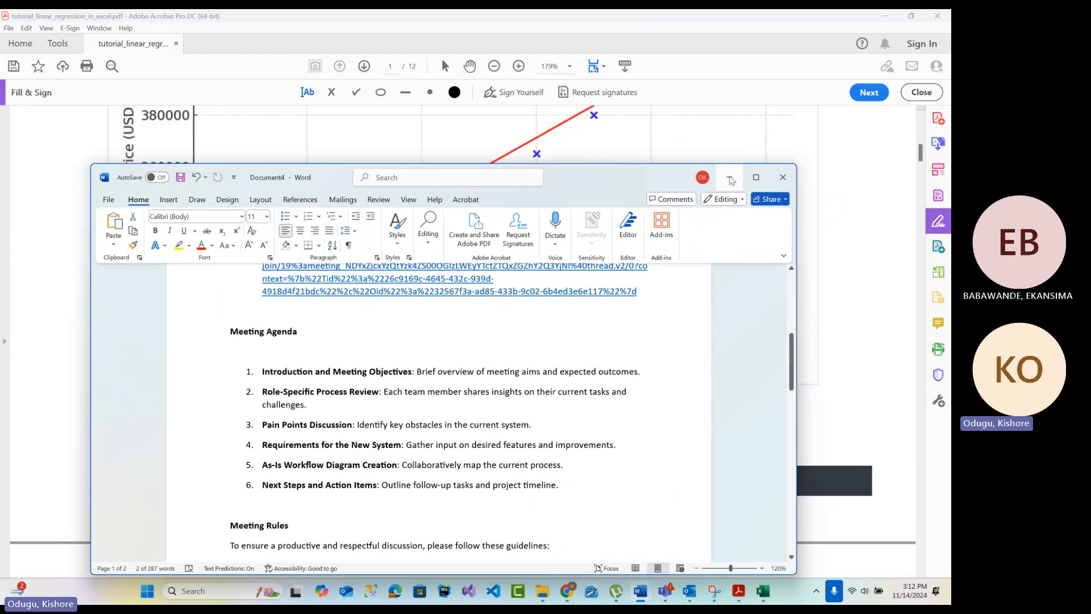
left_click(729, 176)
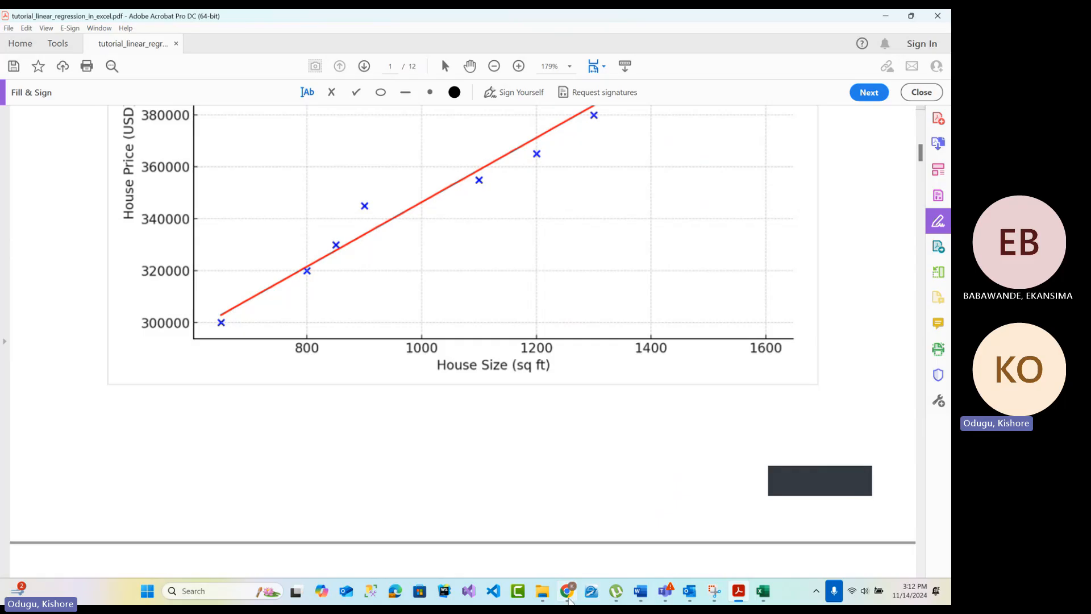
mouse_move(542, 592)
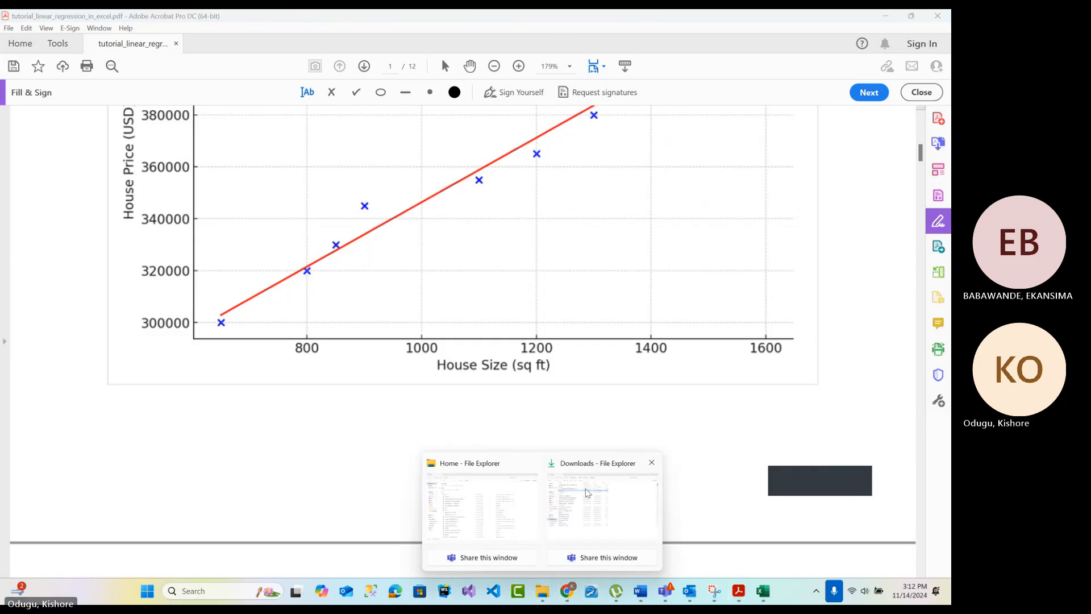
left_click(782, 402)
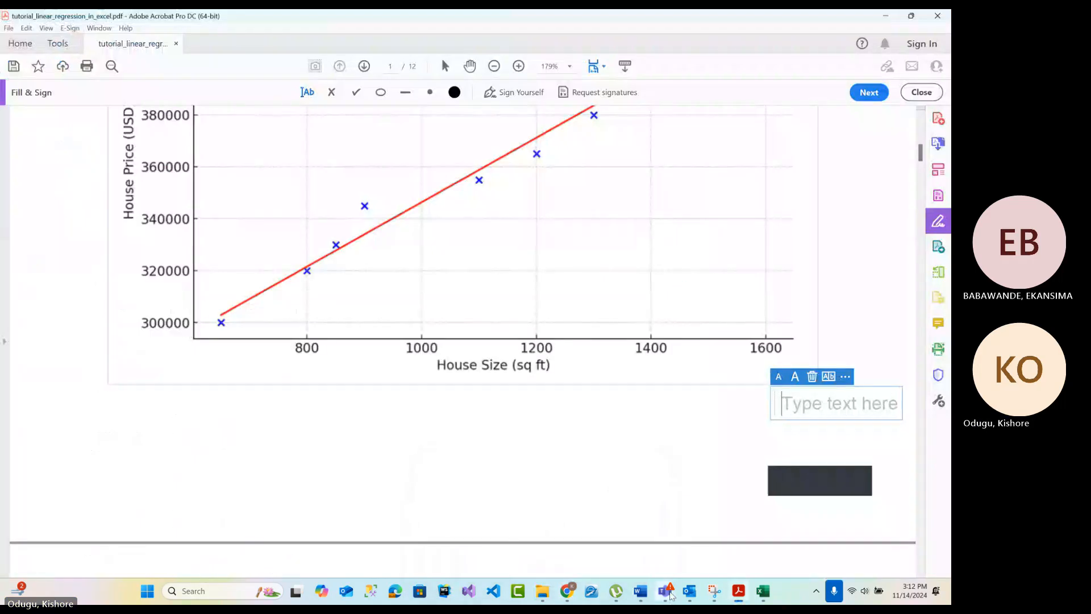
left_click(198, 598)
type("paint")
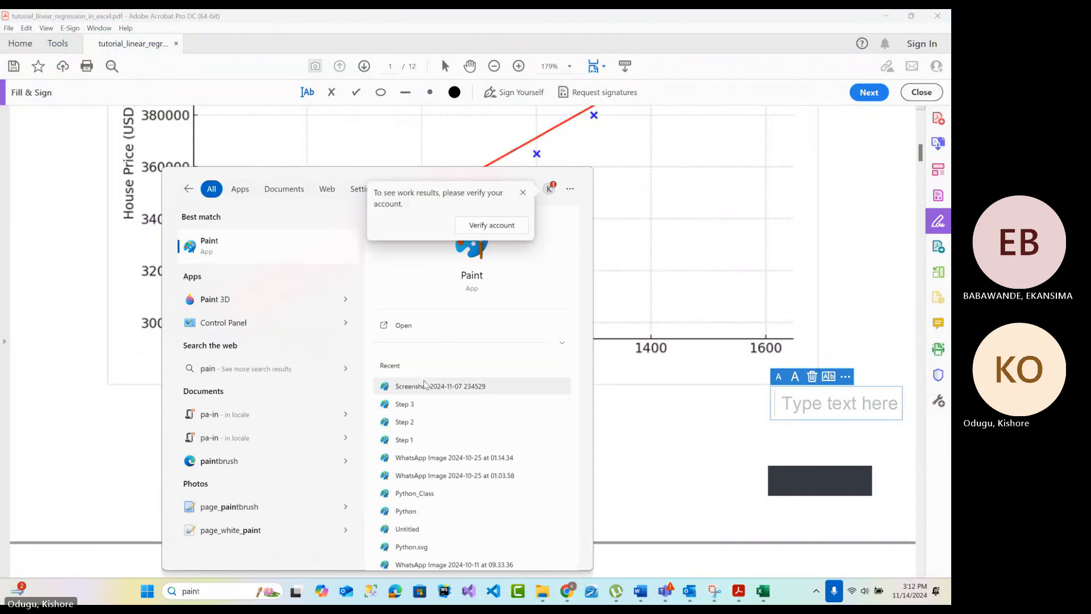
left_click(644, 435)
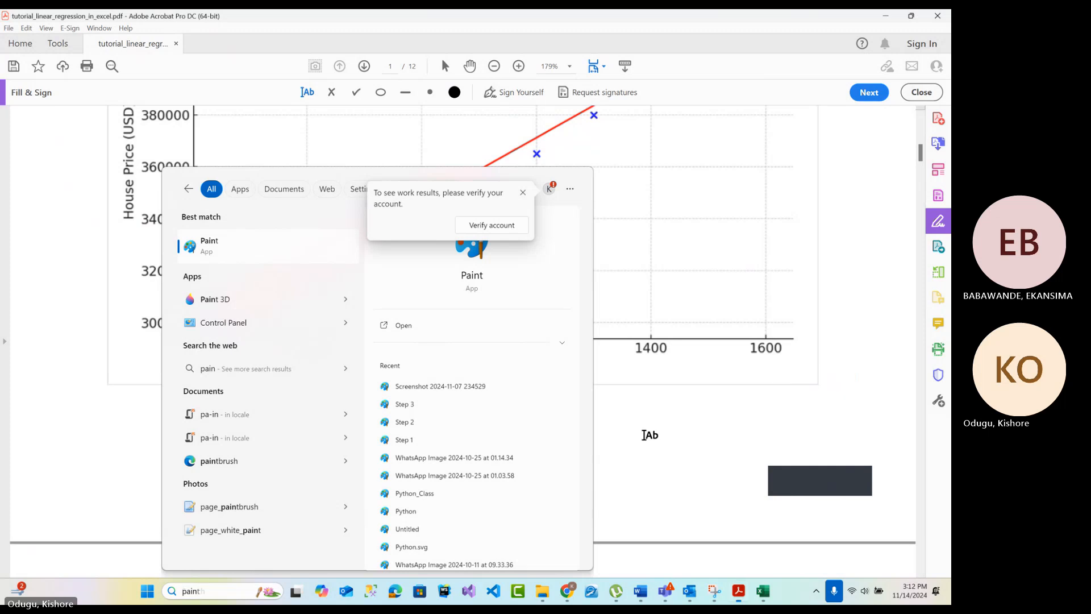
scroll(398, 406, "down", 5)
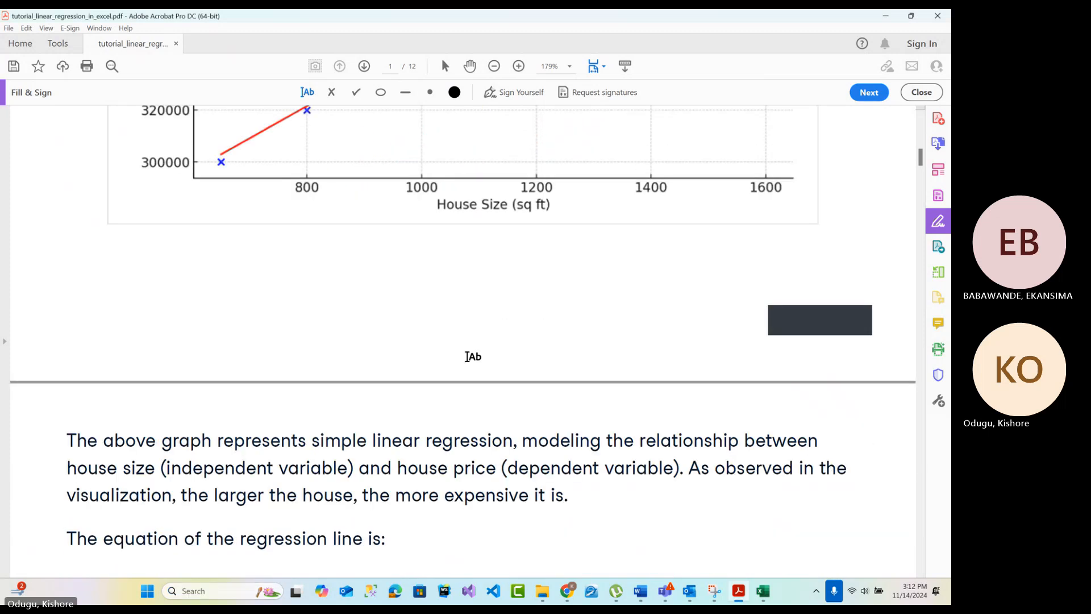
Open the 26-3 image from the recent files in File Explorer and examine its regression line diagram in a maximized window
left_click(885, 17)
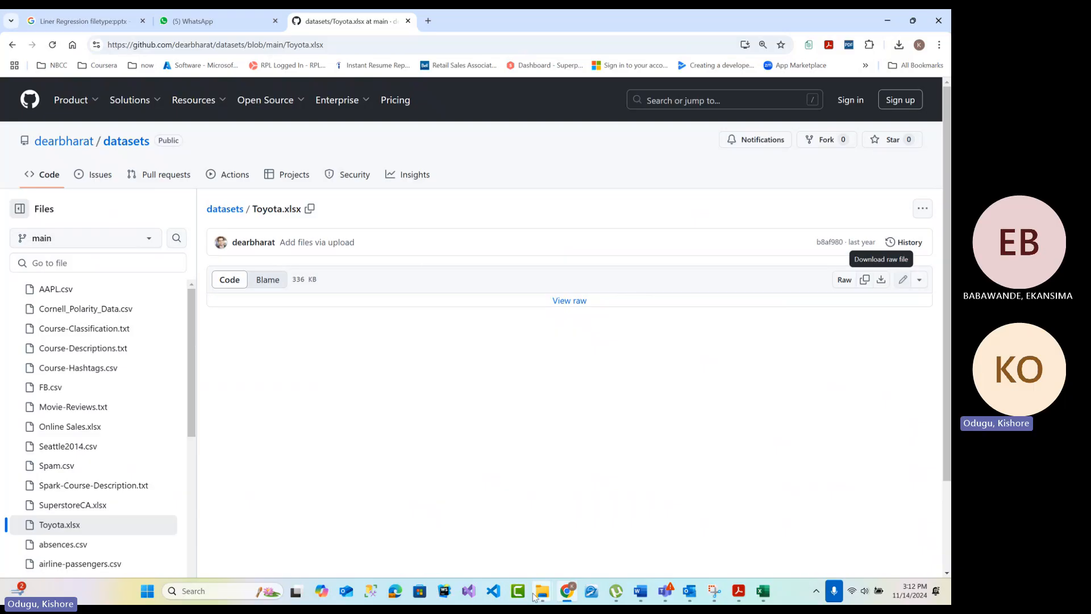
mouse_move(542, 592)
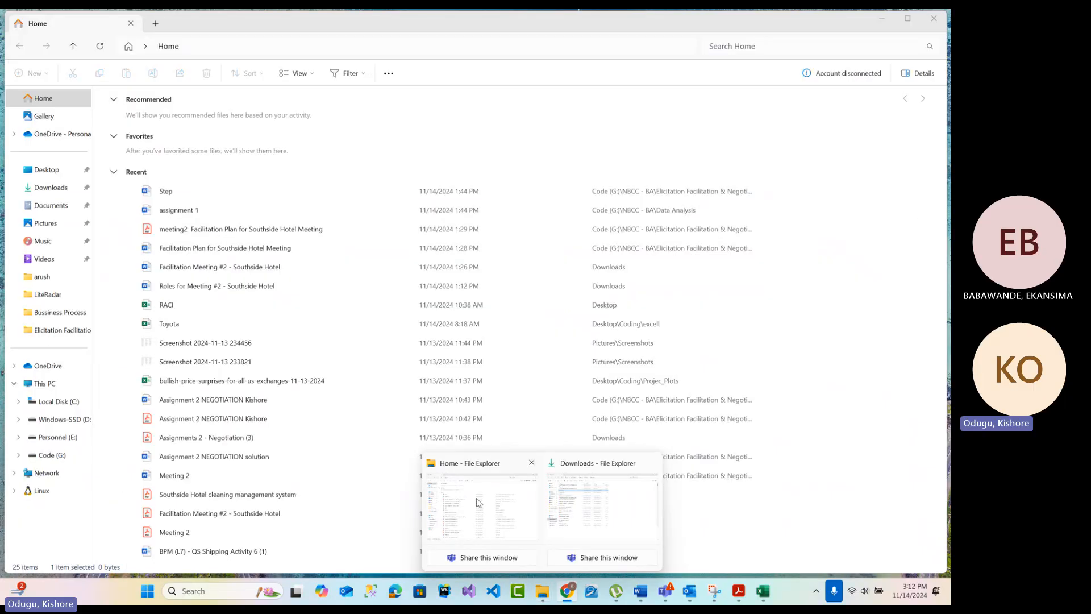
left_click(479, 502)
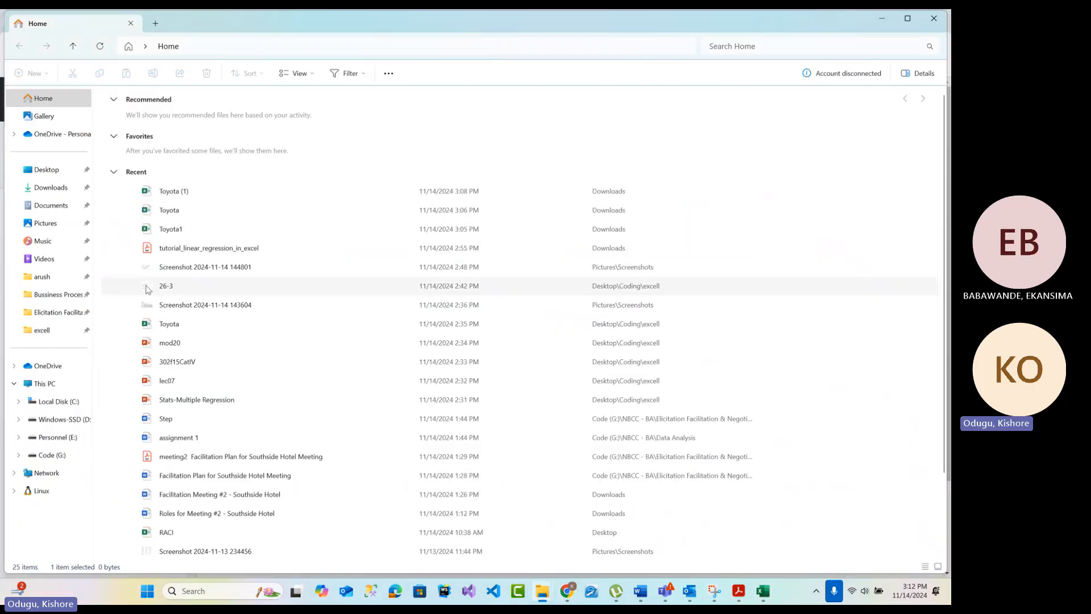
left_click(188, 270)
left_click(176, 289)
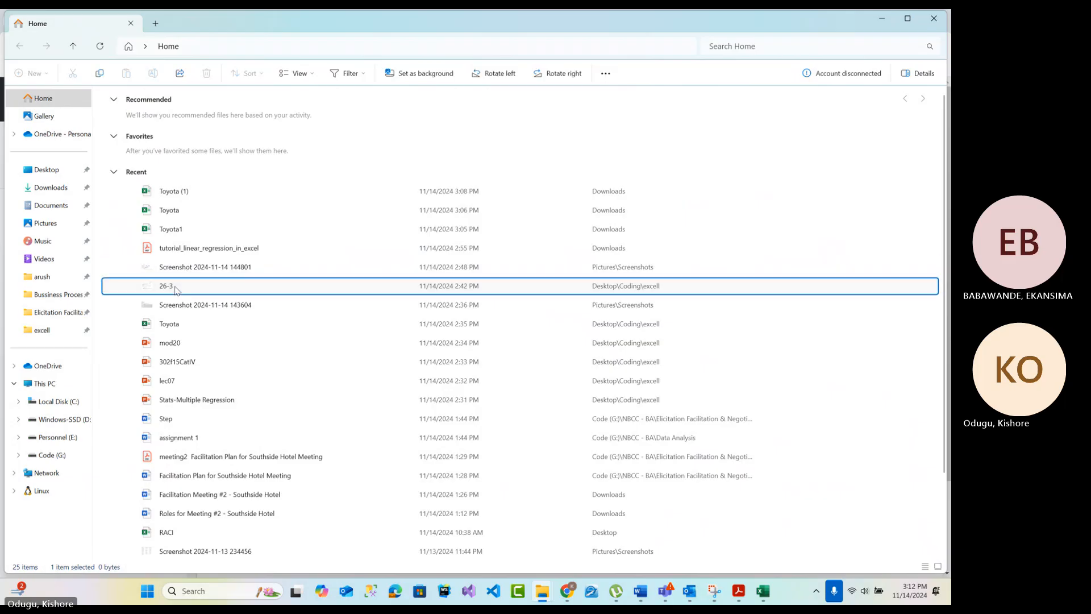
double_click(176, 289)
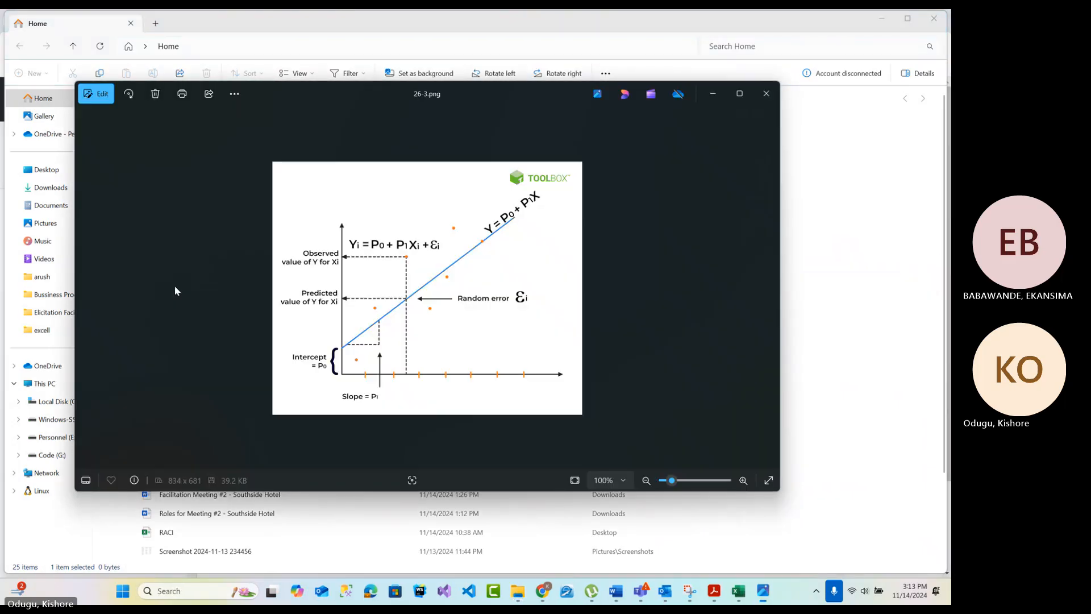
left_click(740, 94)
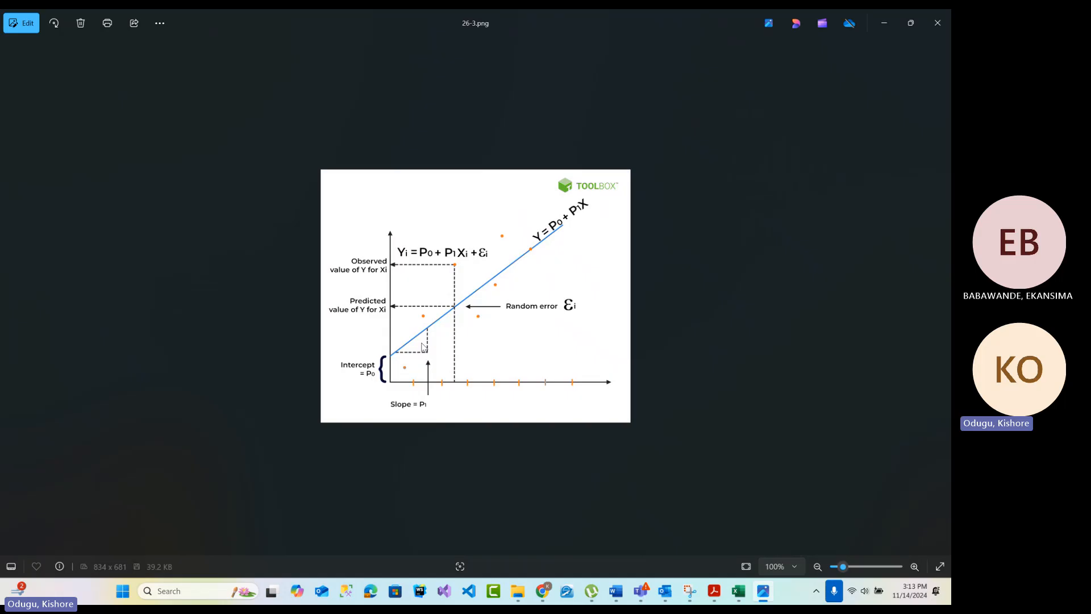
Switch back to the Toyota (1) workbook in Excel and examine the Toyota Price, Mfg_Month and KM columns on the Data sheet
mouse_move(735, 593)
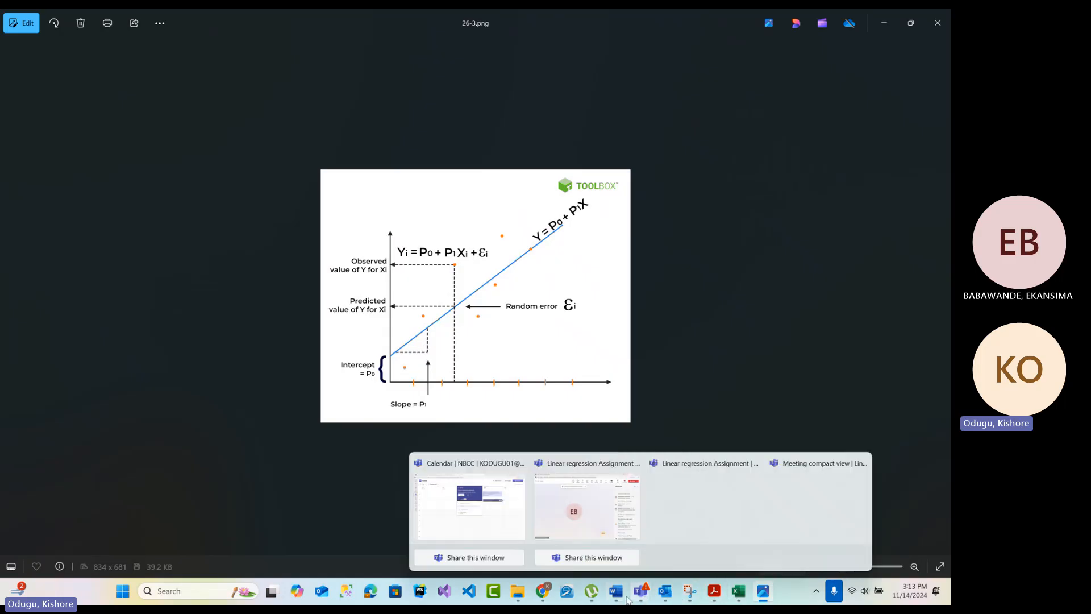
left_click(739, 598)
left_click(127, 558)
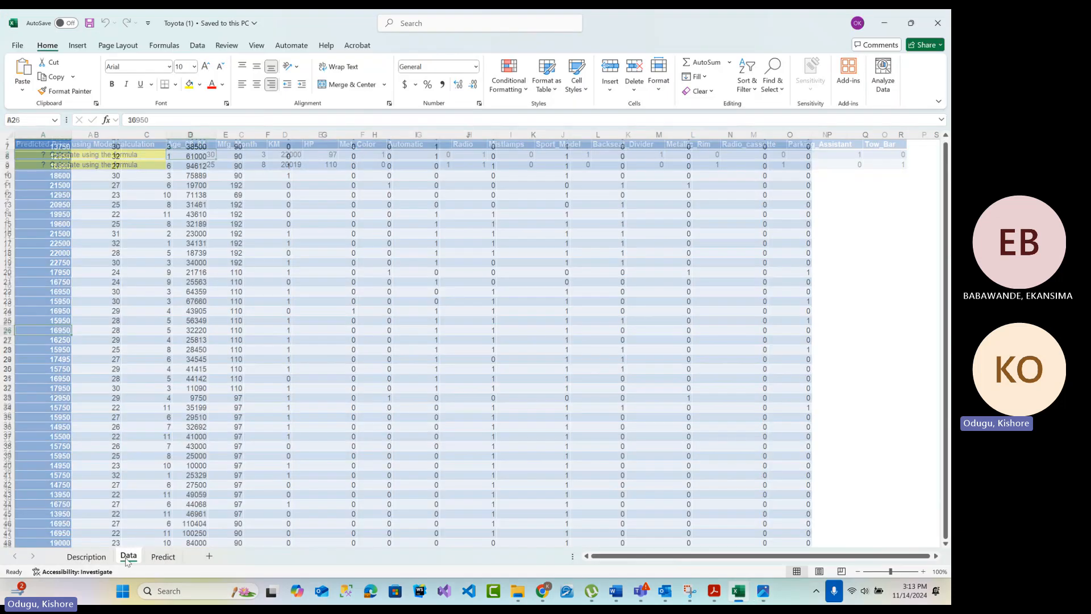
scroll(91, 350, "up", 2)
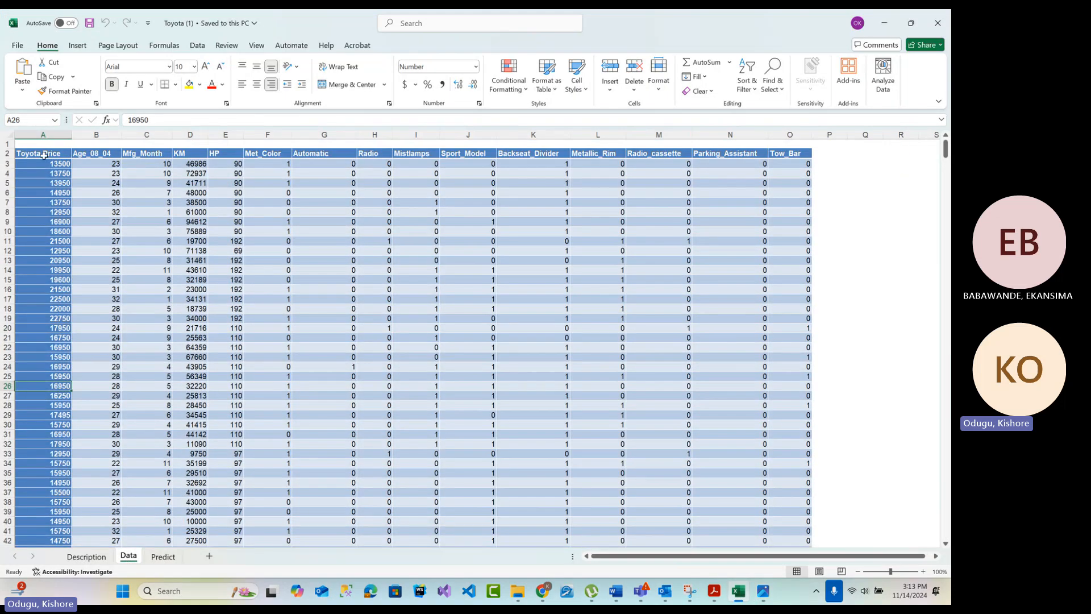
left_click(44, 134)
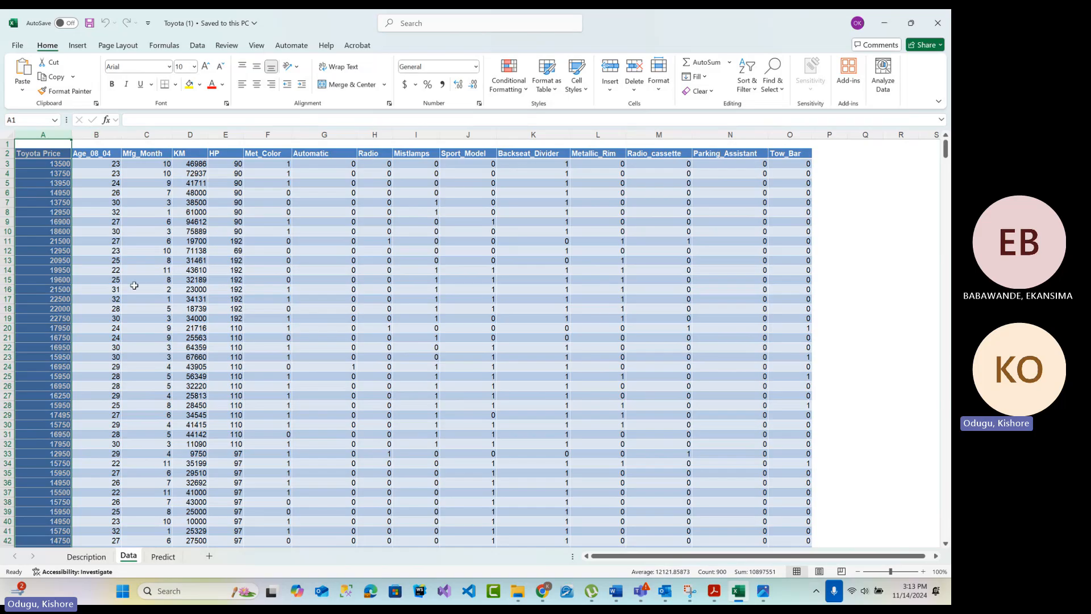
left_click(106, 120)
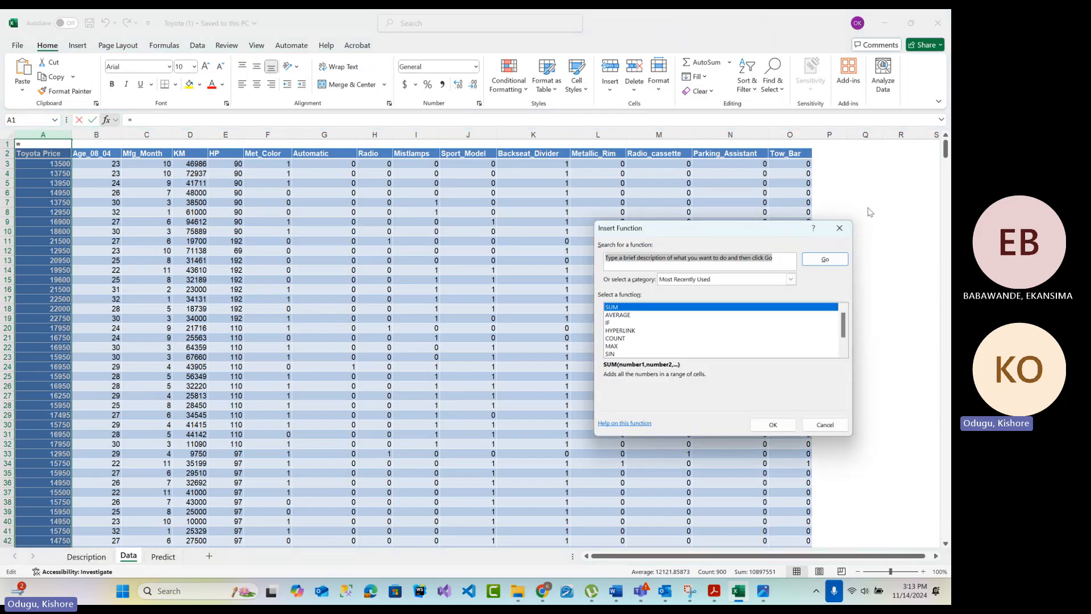
left_click(839, 227)
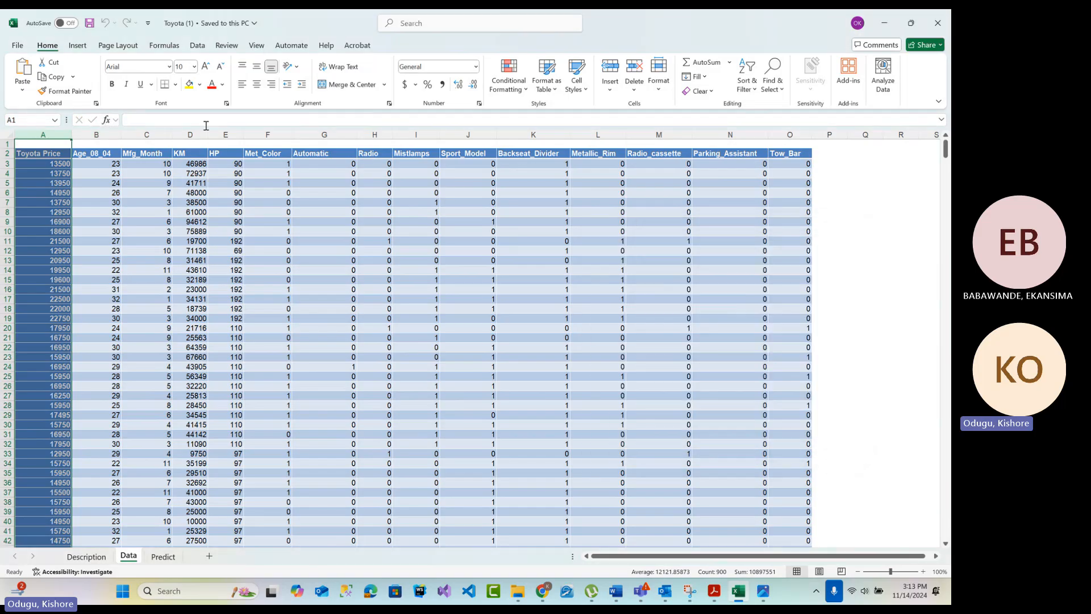
left_click(145, 134)
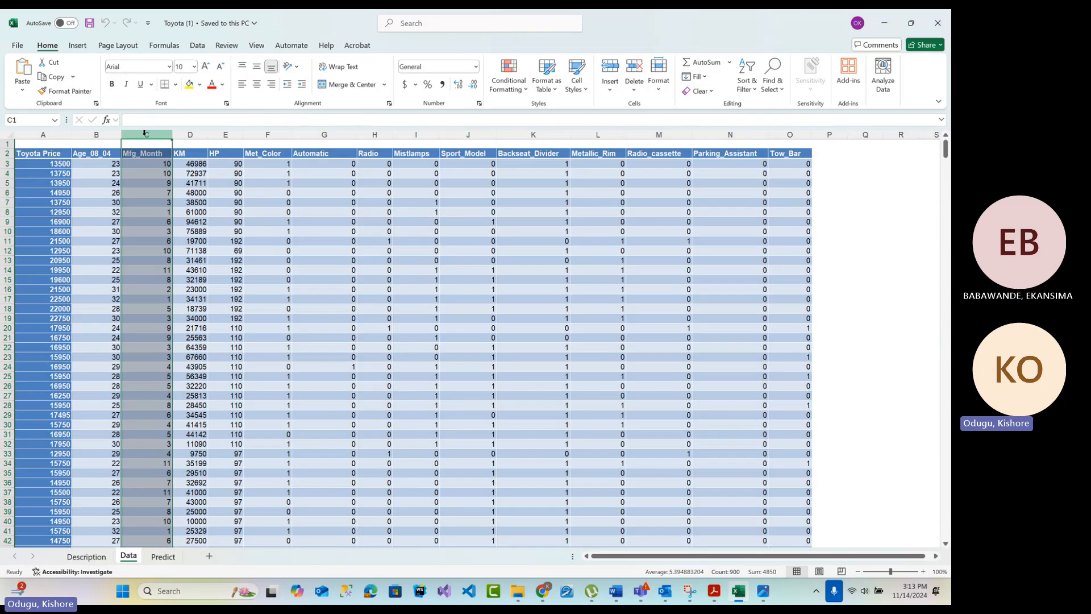
left_click(196, 135)
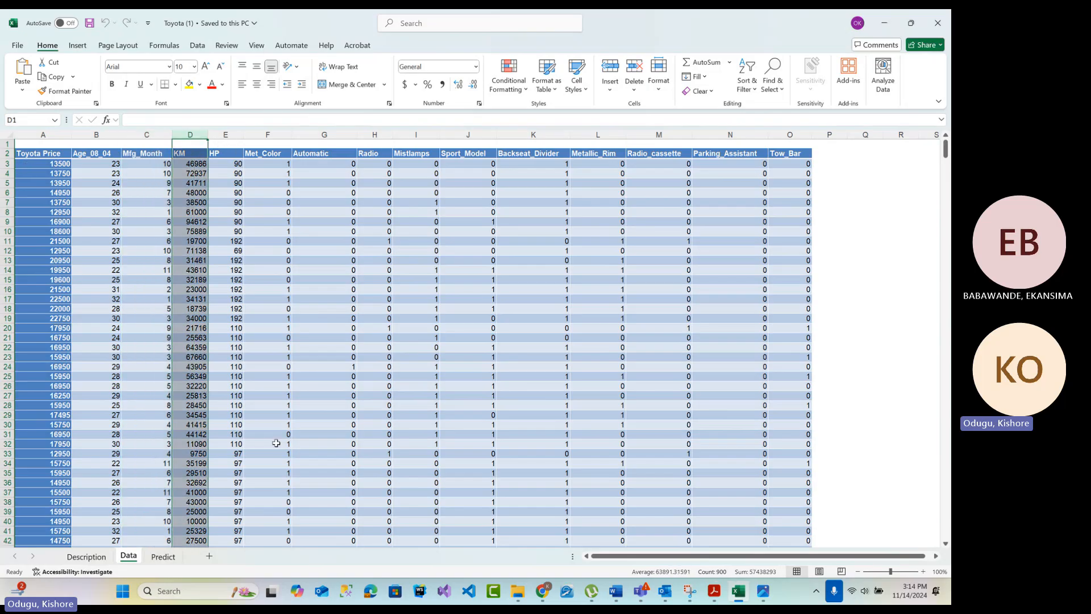
Examine the high-mileage car record in row 46 of the Data sheet, comparing its KM value with its Toyota price
scroll(197, 395, "down", 7)
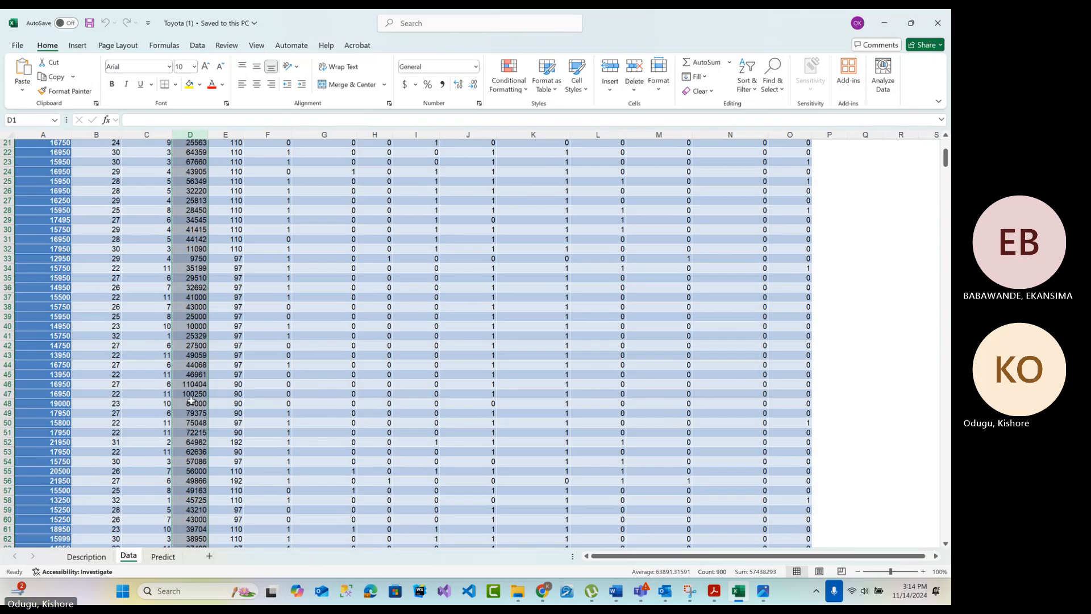
left_click(182, 384)
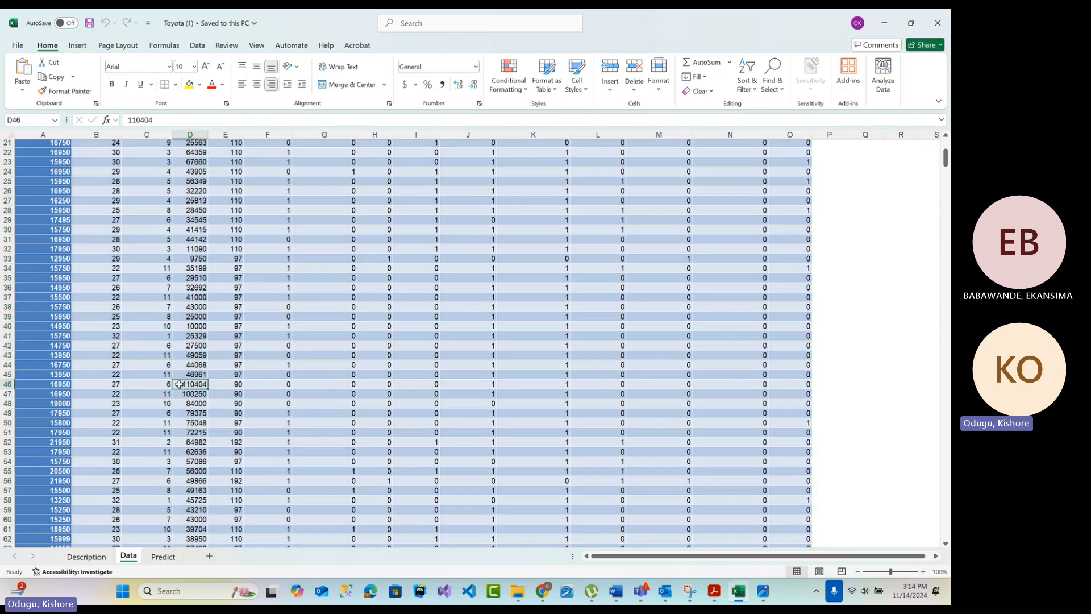
left_click(29, 384)
left_click(3, 384)
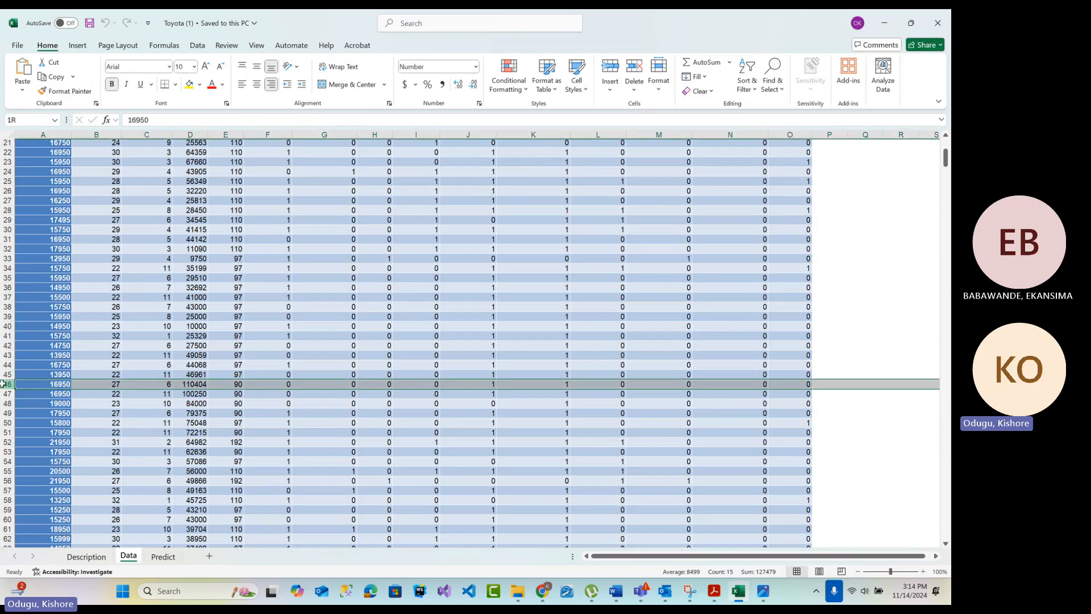
left_click(63, 383)
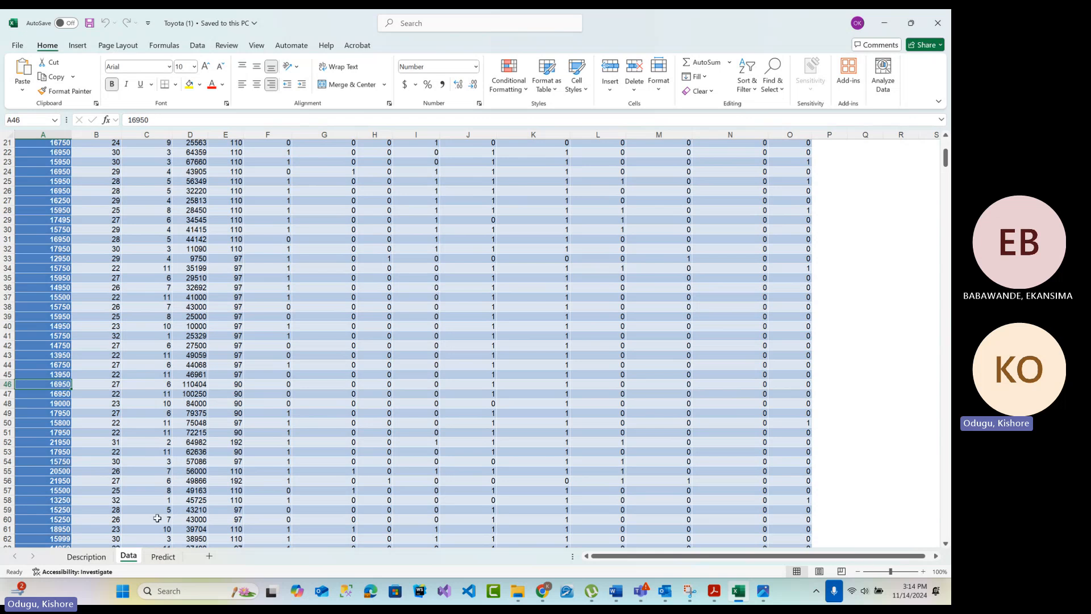
Review the Toyota Price column on the Data sheet against the predicted price cells and inputs on the Predict sheet
scroll(198, 225, "up", 7)
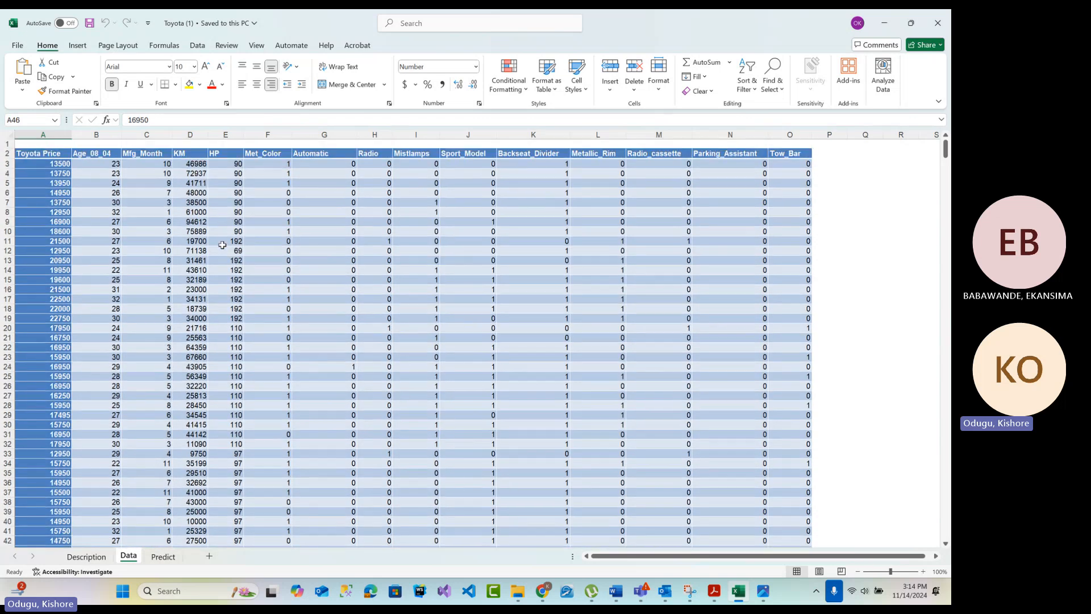
left_click(43, 134)
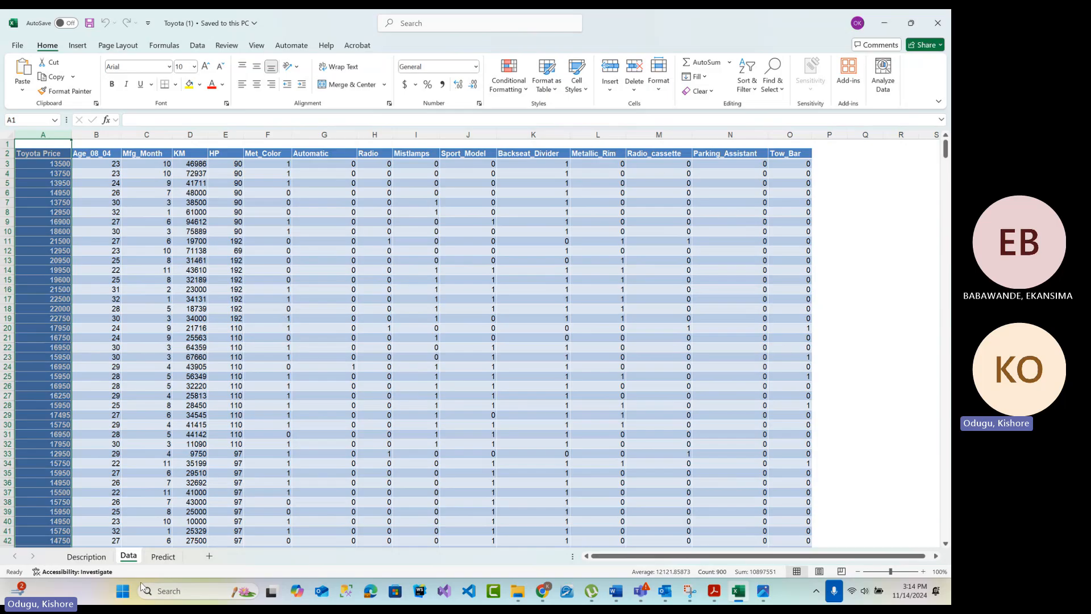
left_click(163, 556)
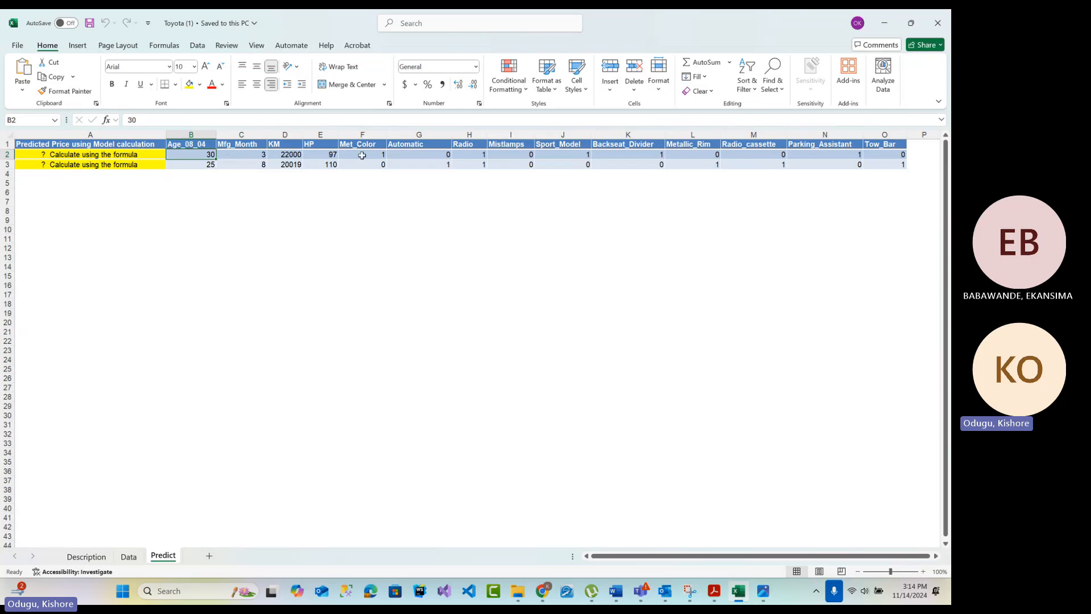
Examine the input values from Age_08_04 to Tow_Bar on the Predict sheet against the predicted price cells they feed
left_click_drag(196, 154, 892, 164)
left_click(80, 156)
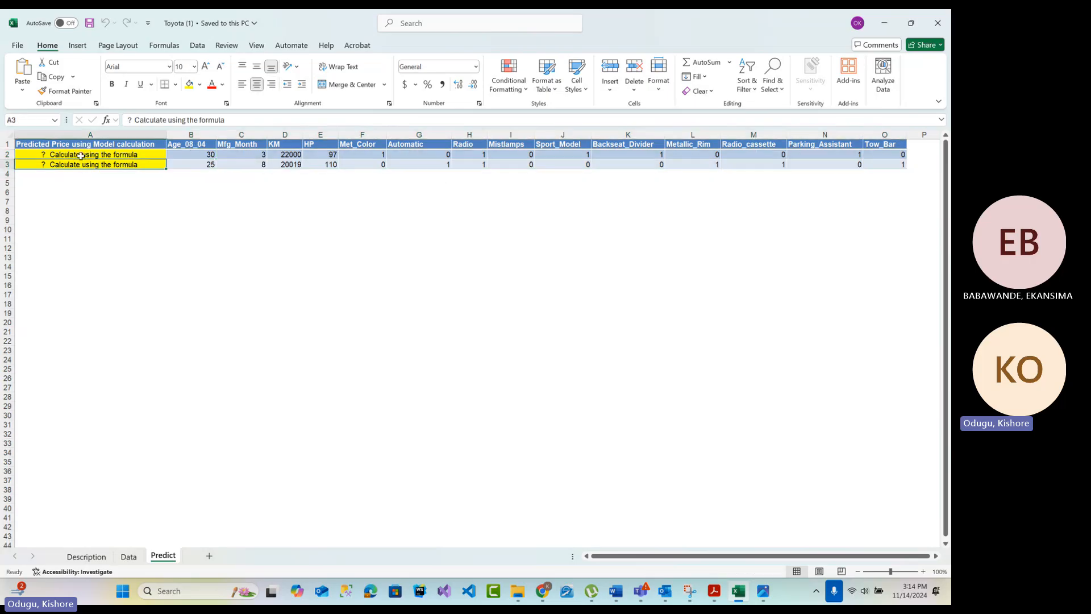
left_click_drag(198, 155, 900, 158)
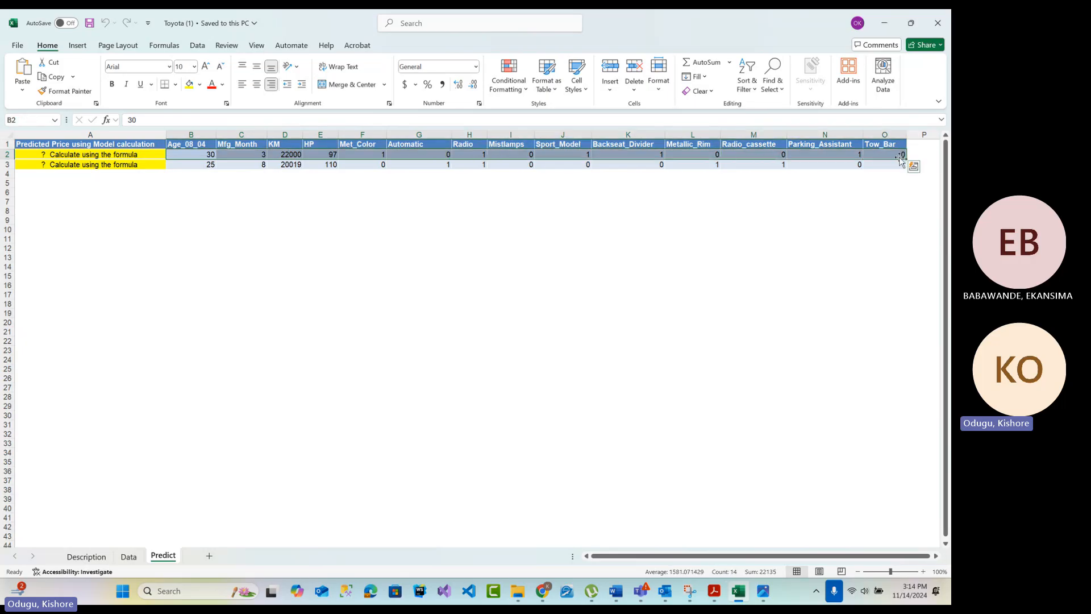
left_click(81, 157)
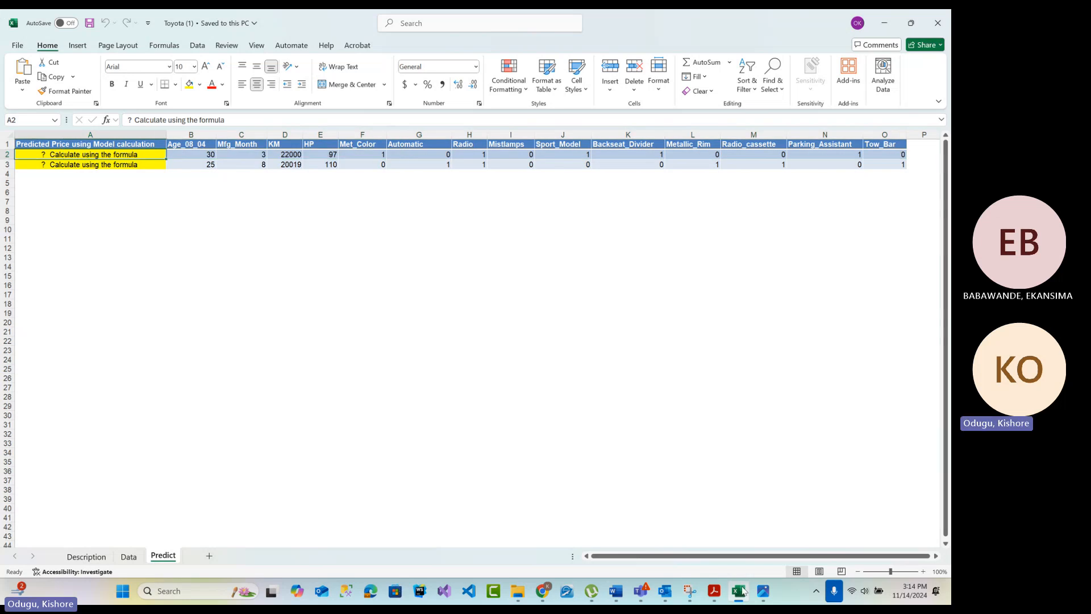
Switch to the tutorial_linear_regression_in_excel PDF in Adobe Acrobat and examine the regression line equation below the house price graph
left_click(715, 592)
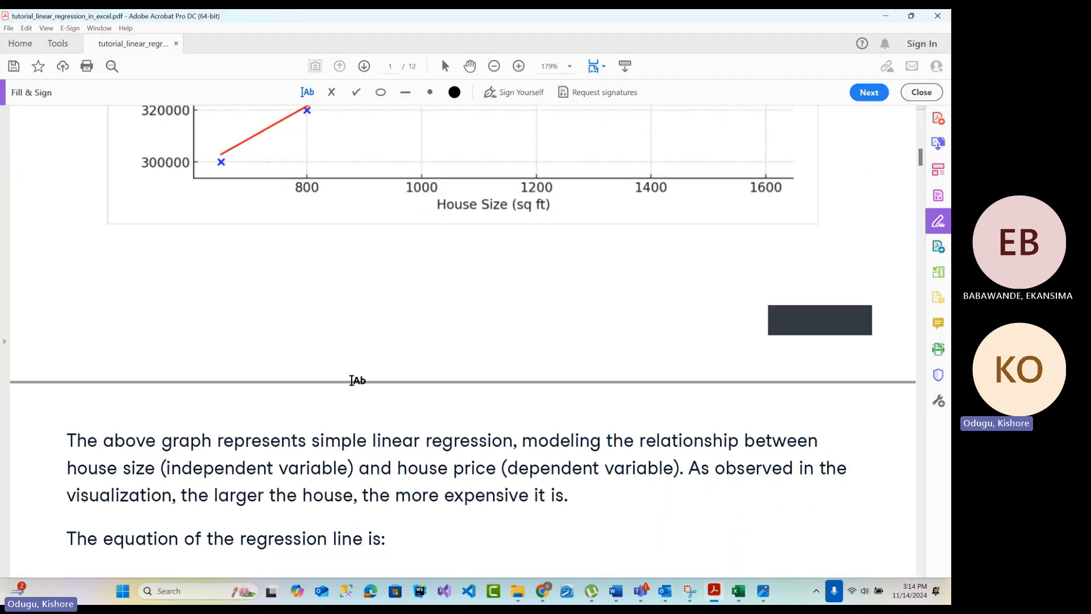
scroll(347, 326, "down", 2)
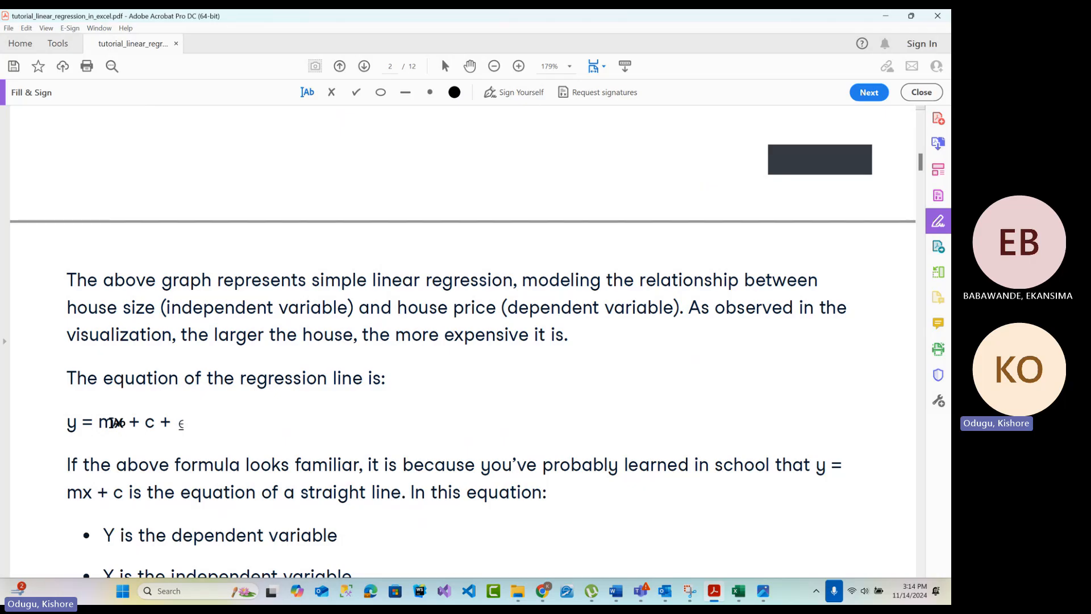
scroll(378, 314, "up", 3)
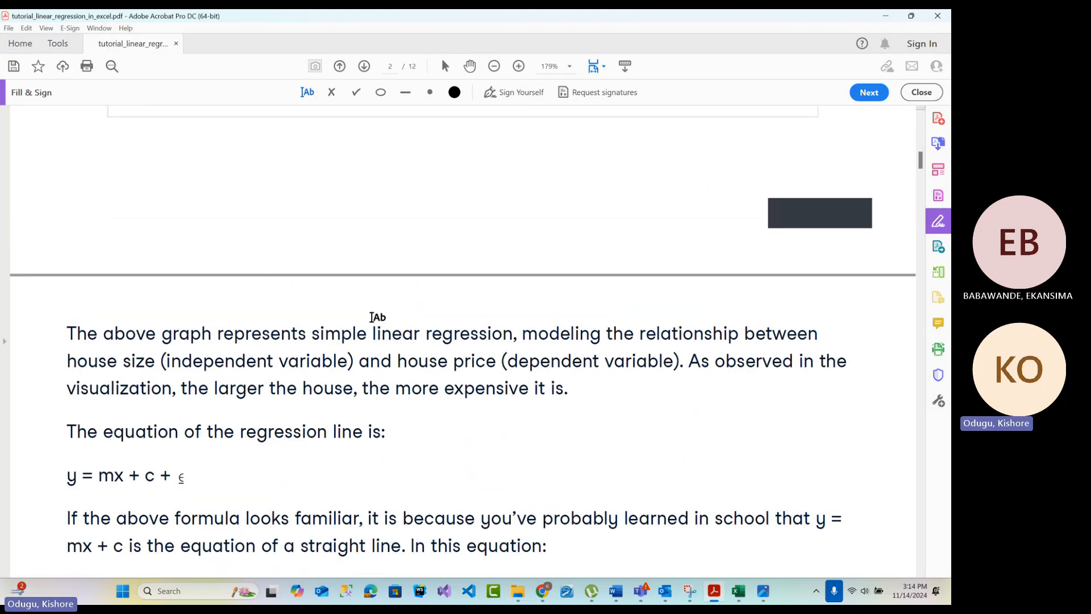
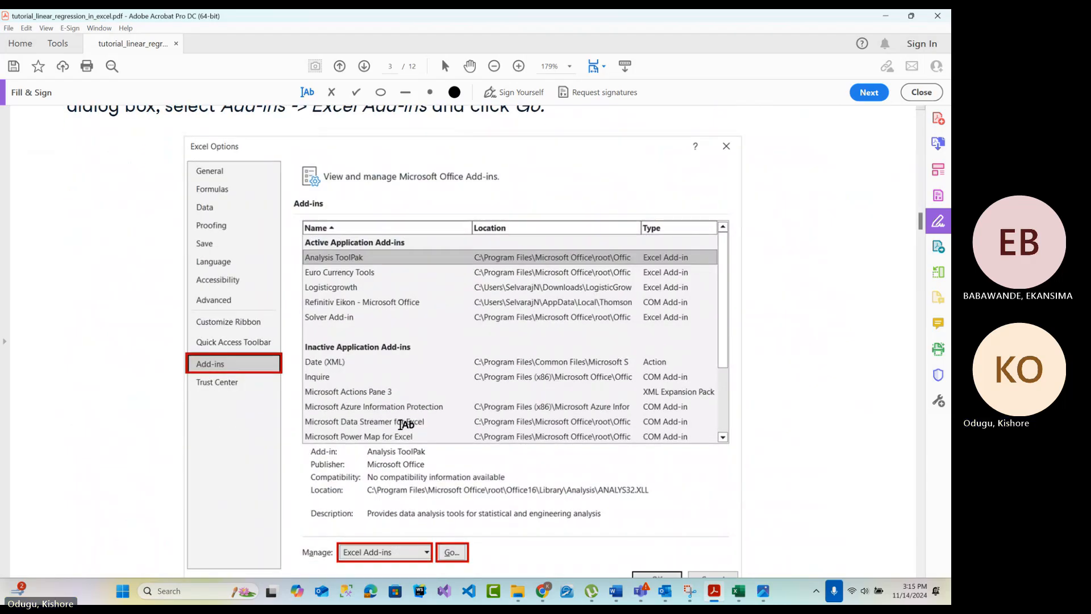
Switch to the Toyota workbook in Excel and insert a blank row at the top of the Data sheet
left_click(736, 591)
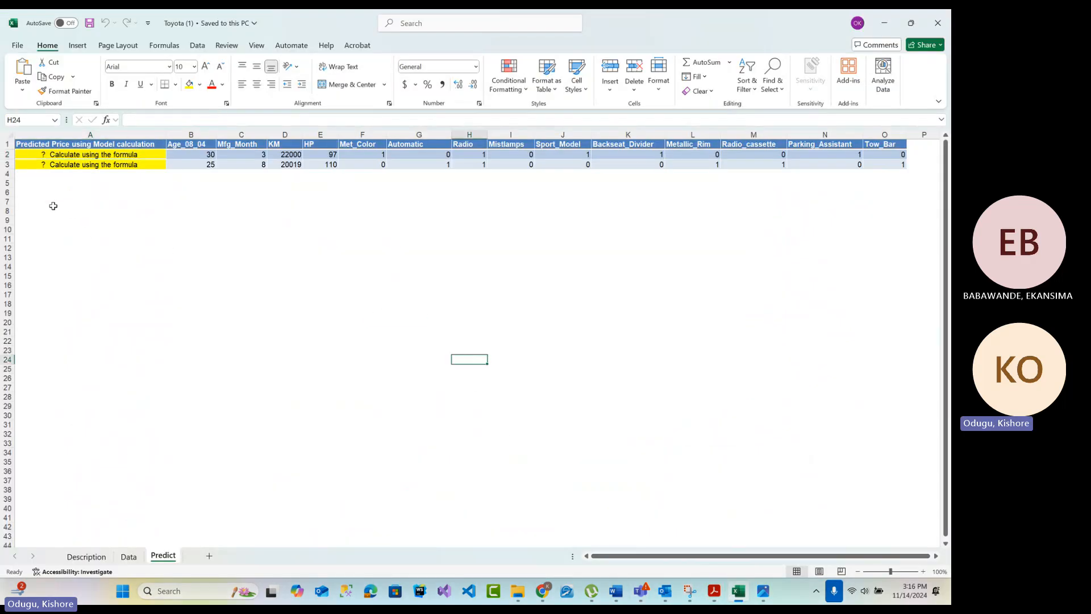
left_click(99, 560)
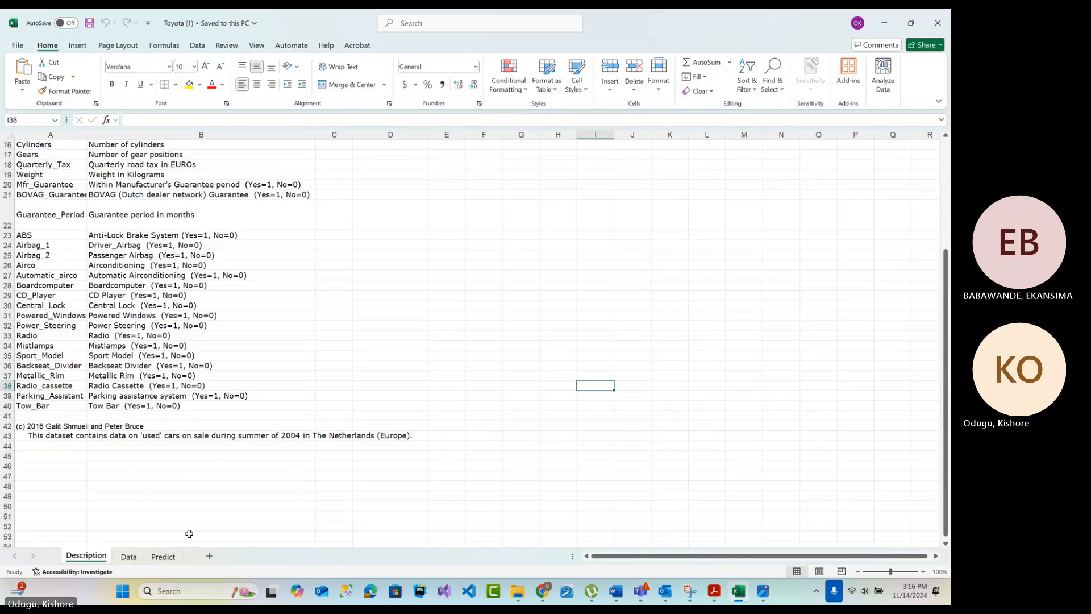
left_click(128, 556)
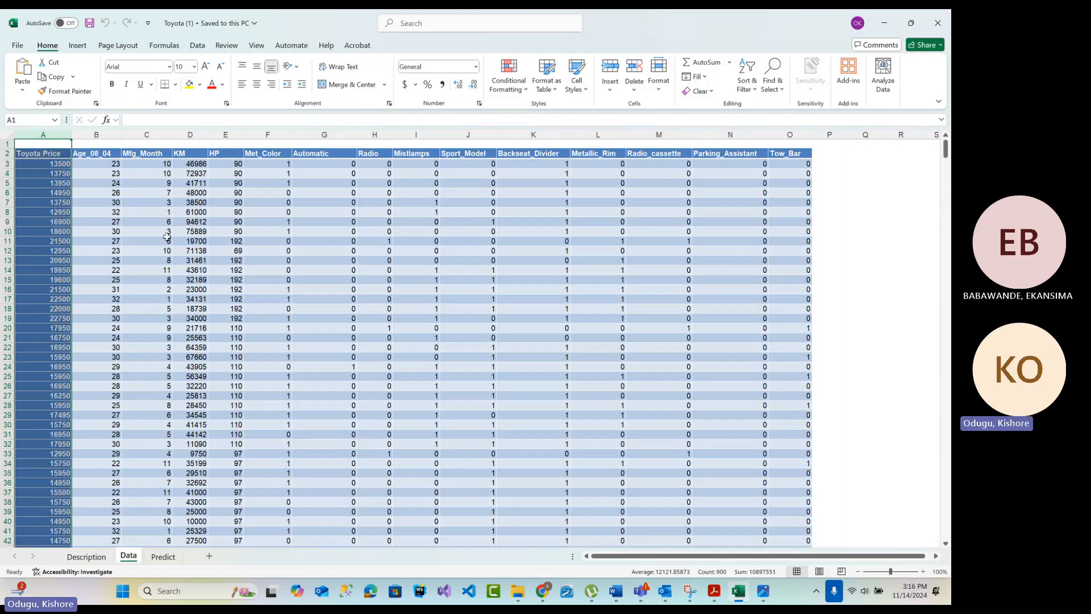
right_click(10, 145)
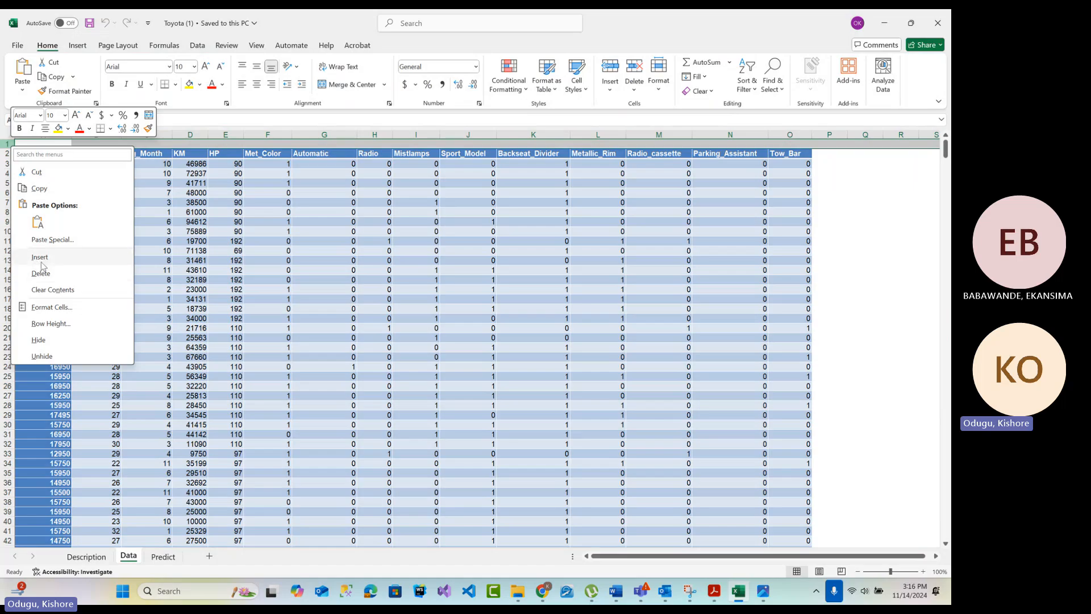
left_click(40, 257)
Label the columns X0 to X14 in row 2, above the headers from Toyota Price to Tow_Bar
left_click(44, 154)
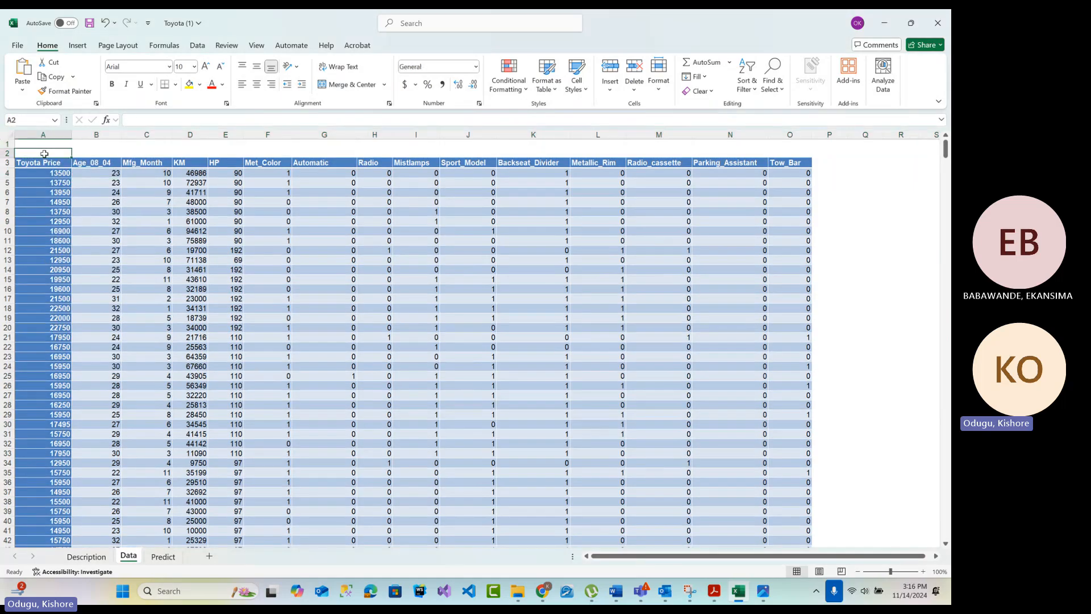
type("X0")
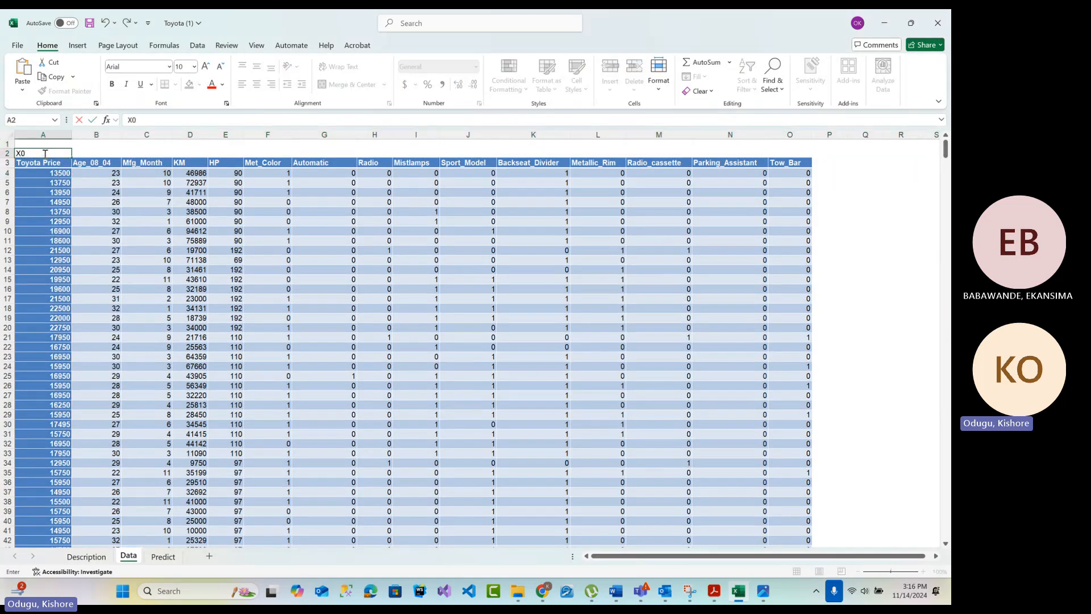
left_click(55, 154)
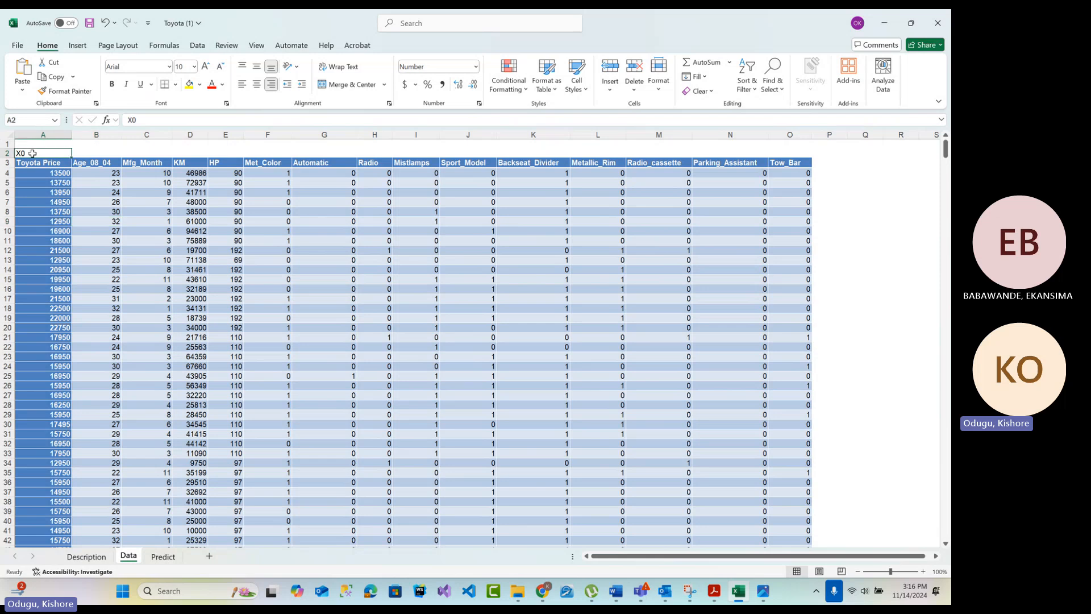
left_click_drag(71, 160, 802, 167)
left_click(856, 320)
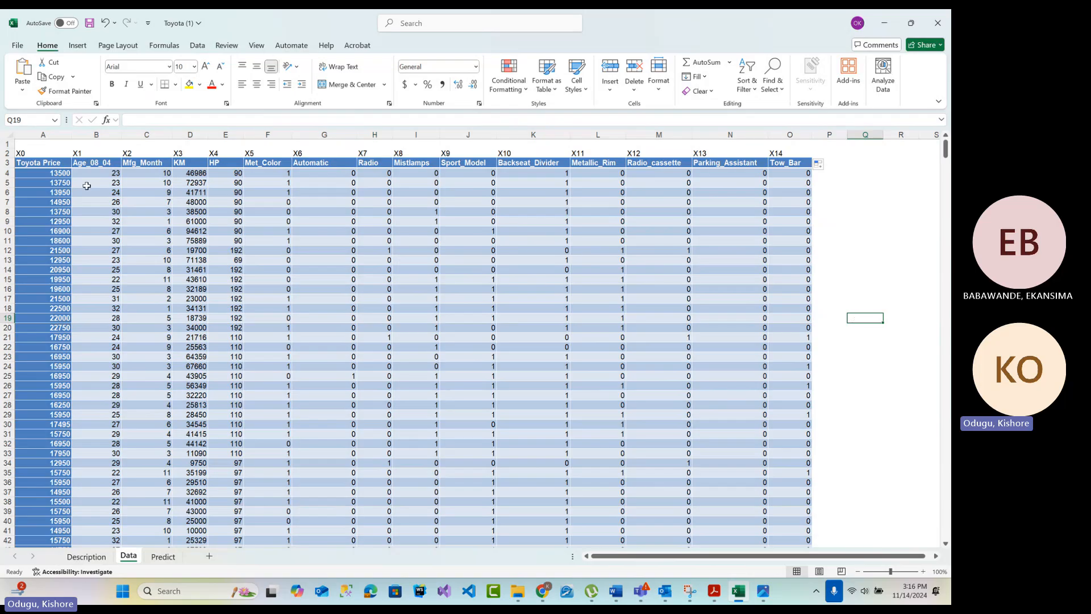
Review the Age_08_04, Mfg_Month, KM and HP columns against their X labels
left_click(118, 134)
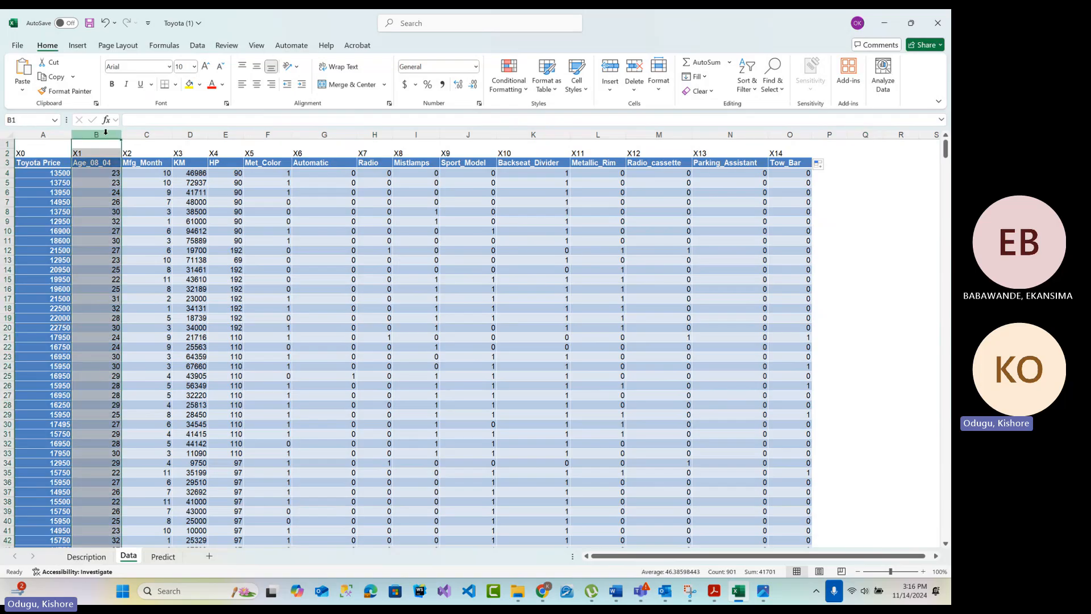
left_click(142, 134)
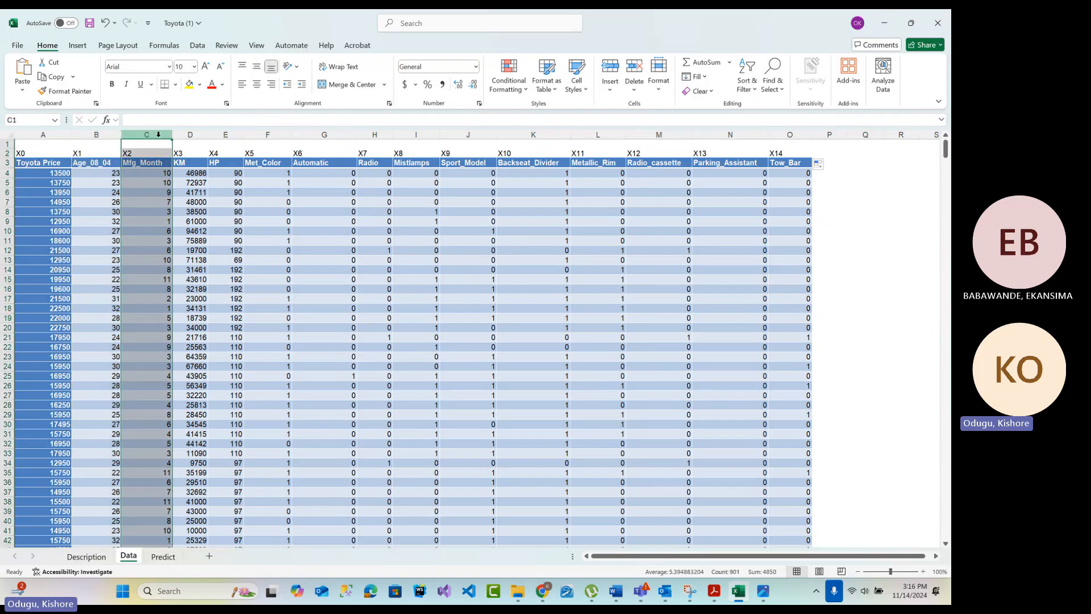
left_click(192, 134)
left_click(237, 135)
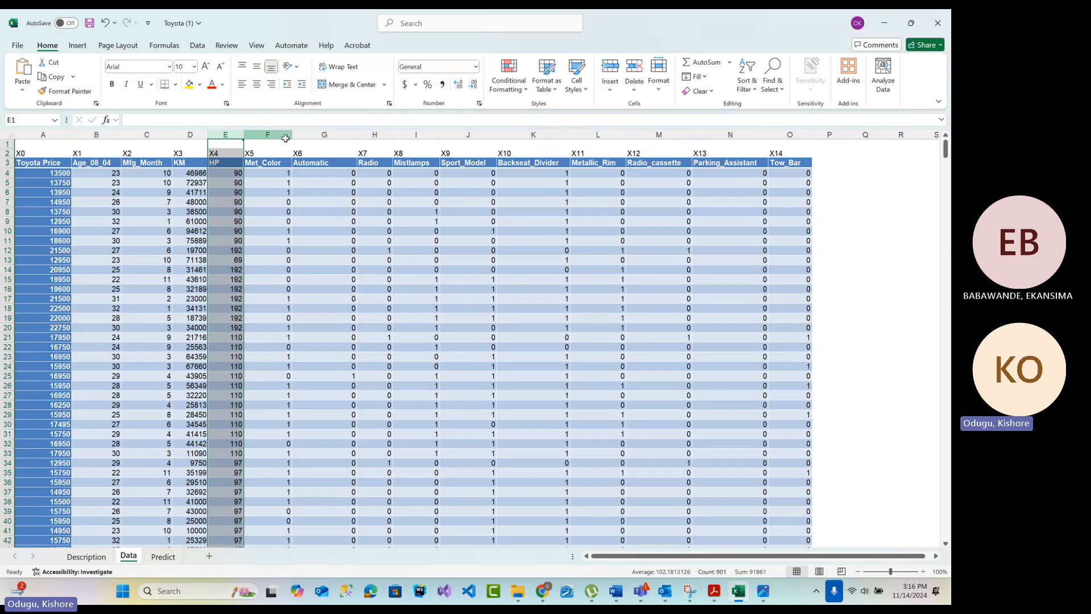
left_click(285, 138)
Format the X0 to X14 labels in row 2 as bold, 12-point text
left_click_drag(27, 155, 780, 153)
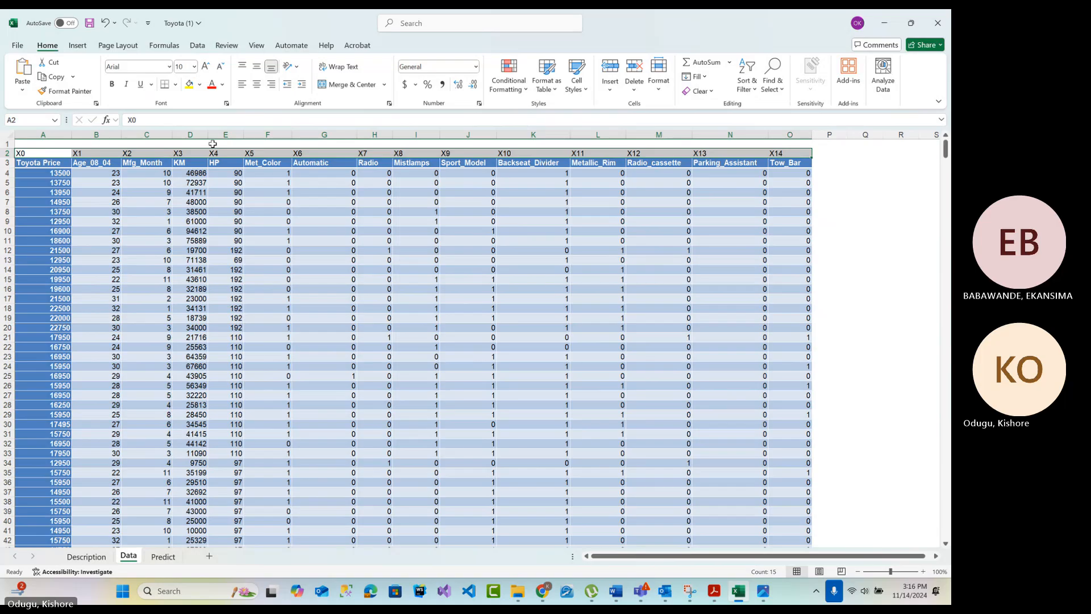
left_click(112, 84)
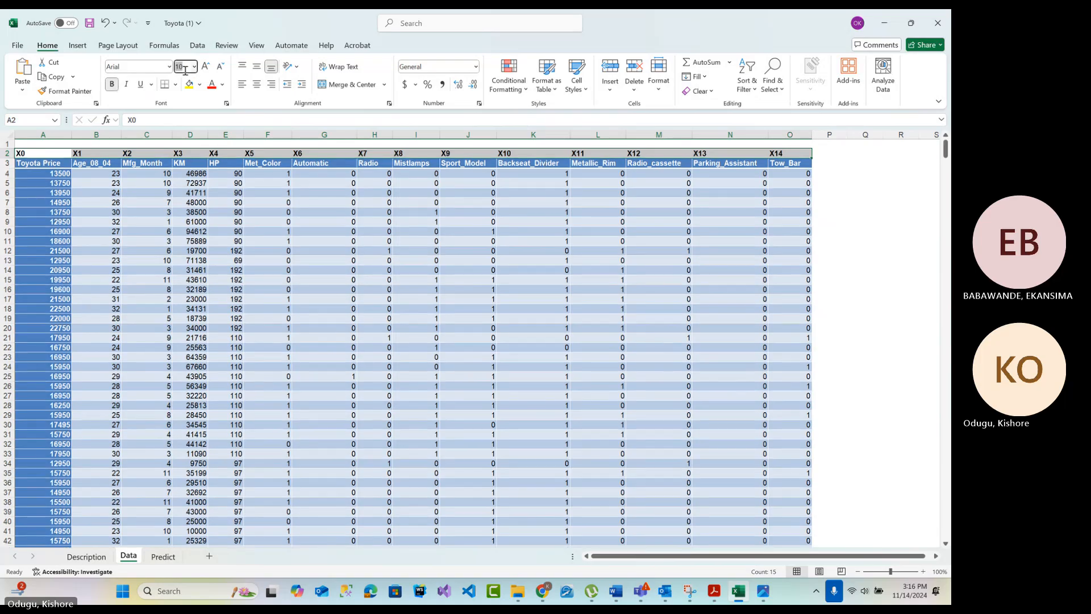
type("1")
key("Return")
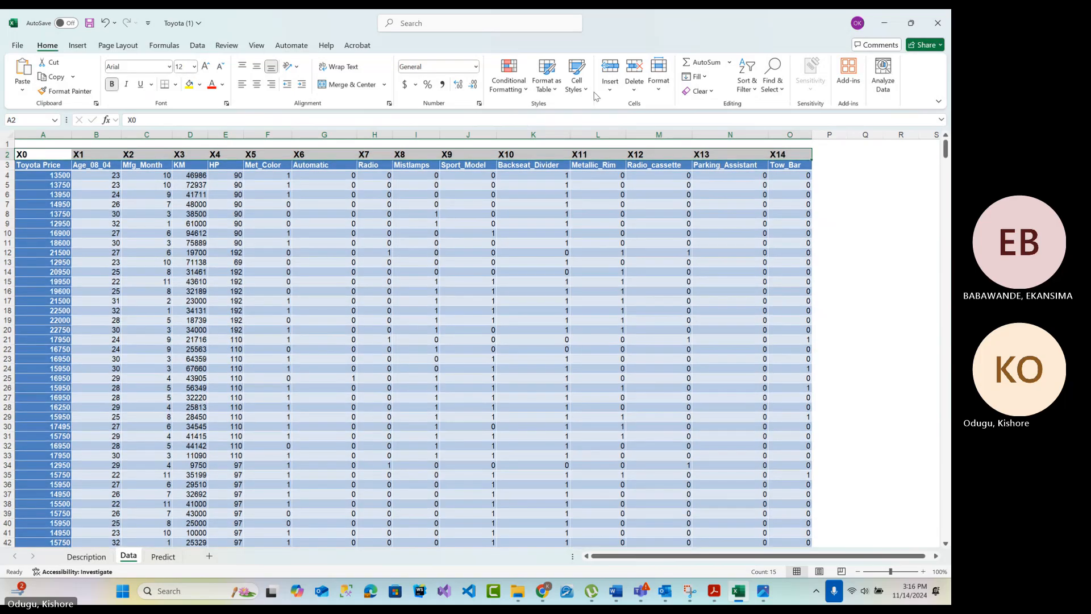
left_click(880, 233)
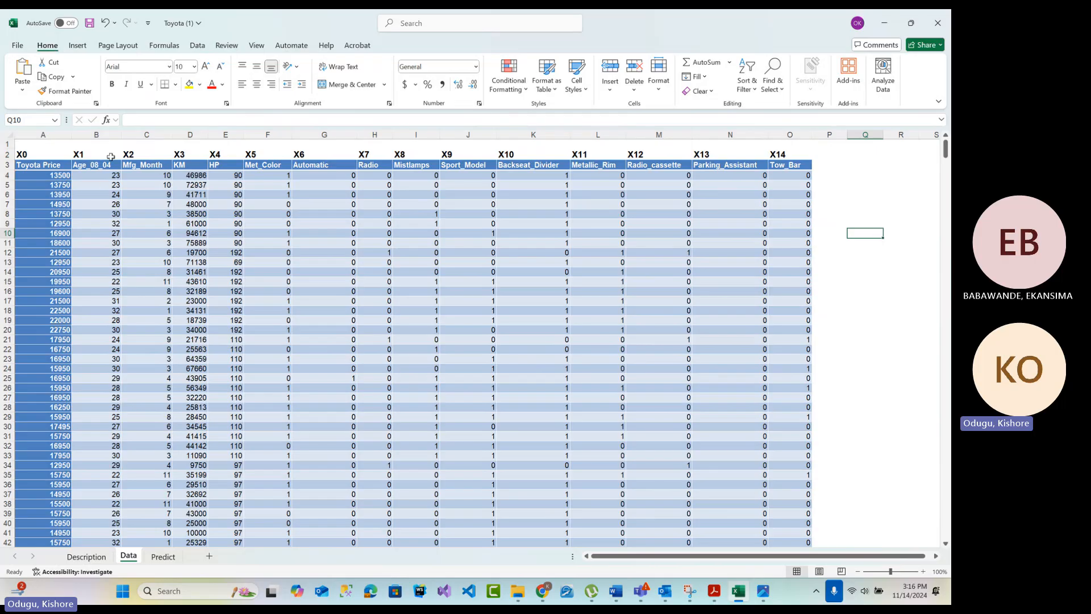
Compare the X0 label for Toyota Price with each of X1 to X4, considering each pair as a simple regression
left_click(100, 135)
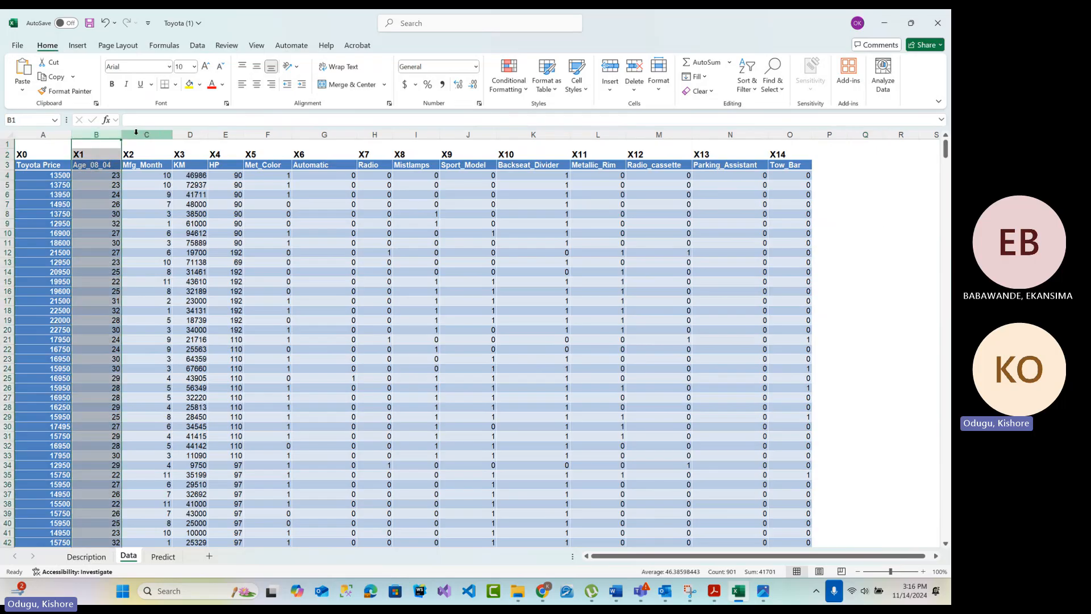
left_click(28, 152)
left_click(90, 157)
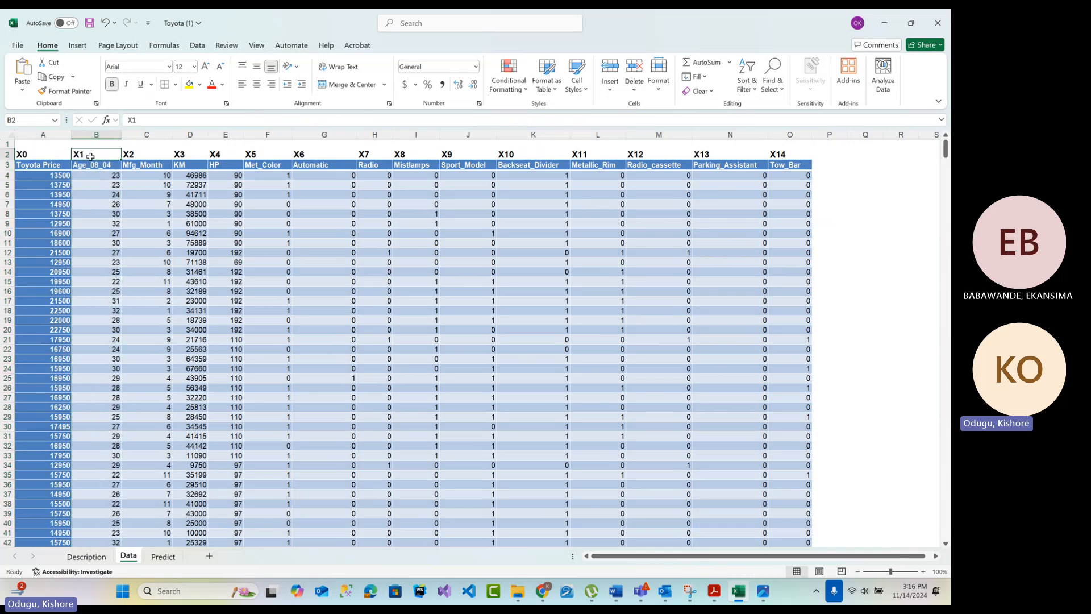
left_click(25, 156)
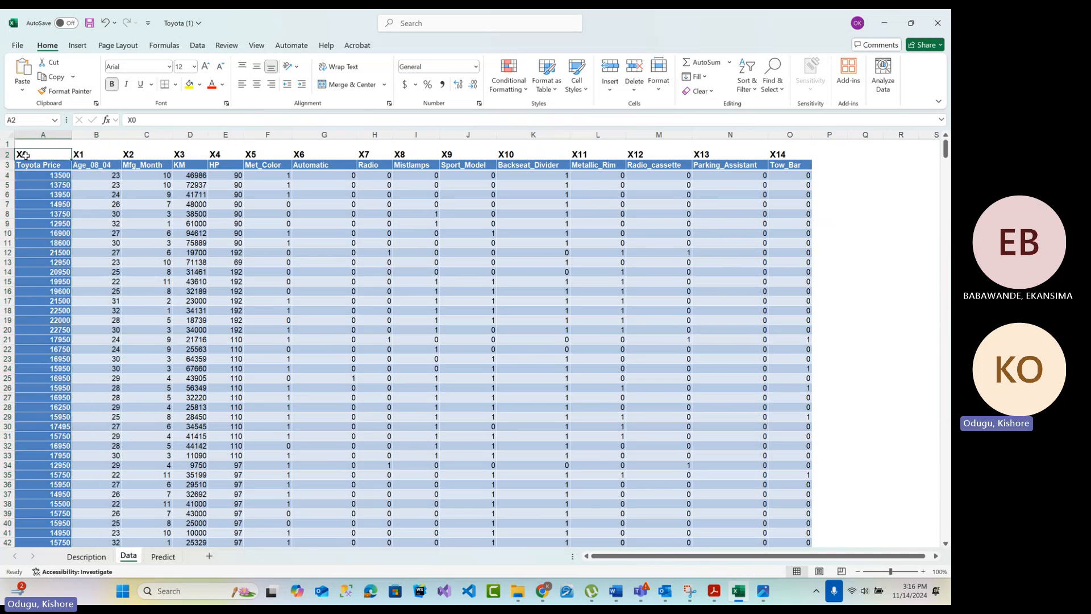
left_click(137, 156)
left_click(45, 156)
left_click(184, 157)
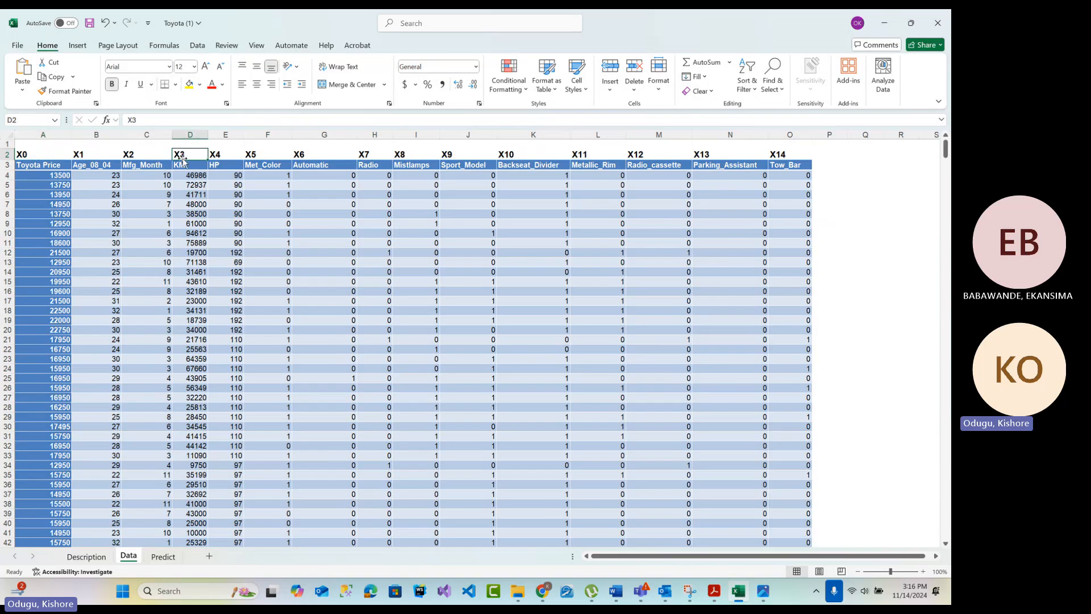
left_click(43, 154)
left_click(226, 155)
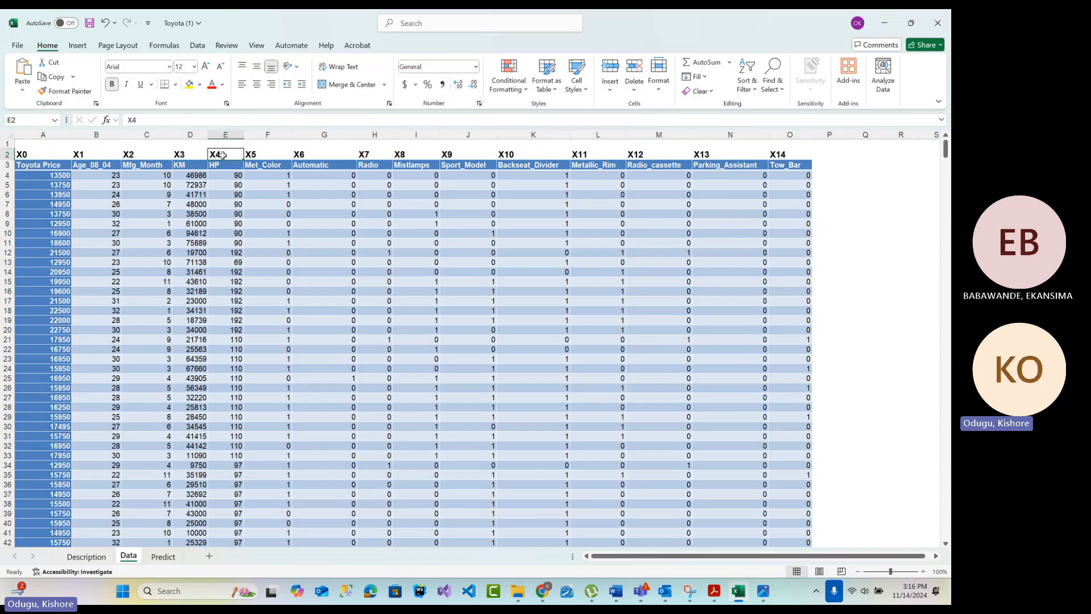
left_click(25, 156)
left_click(217, 157)
left_click(18, 154)
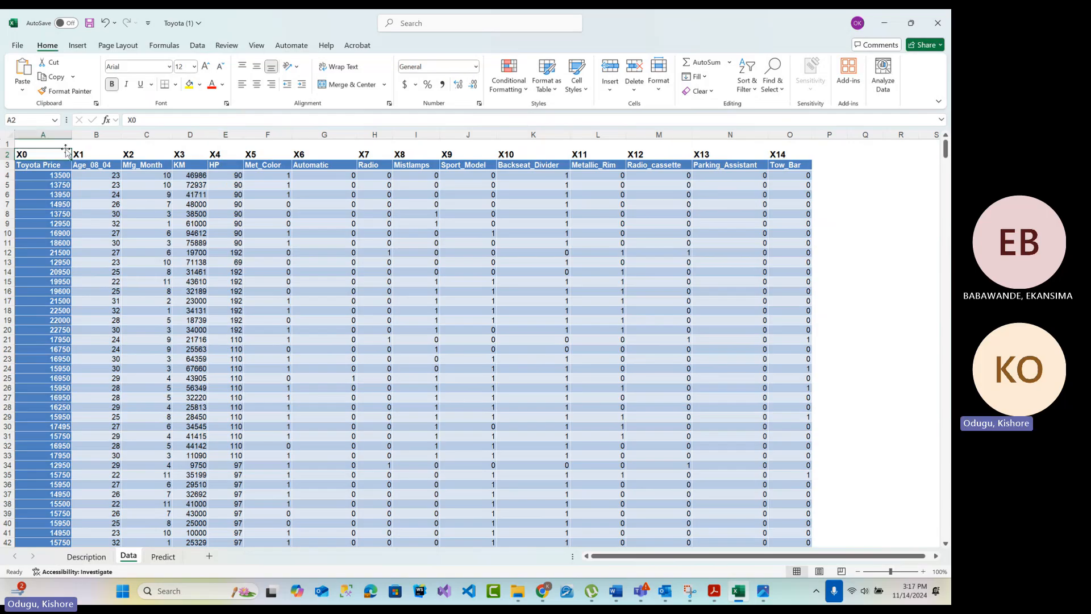
Insert a 2-D line chart from the Toyota Price and HP columns on the Data sheet
left_click(54, 135)
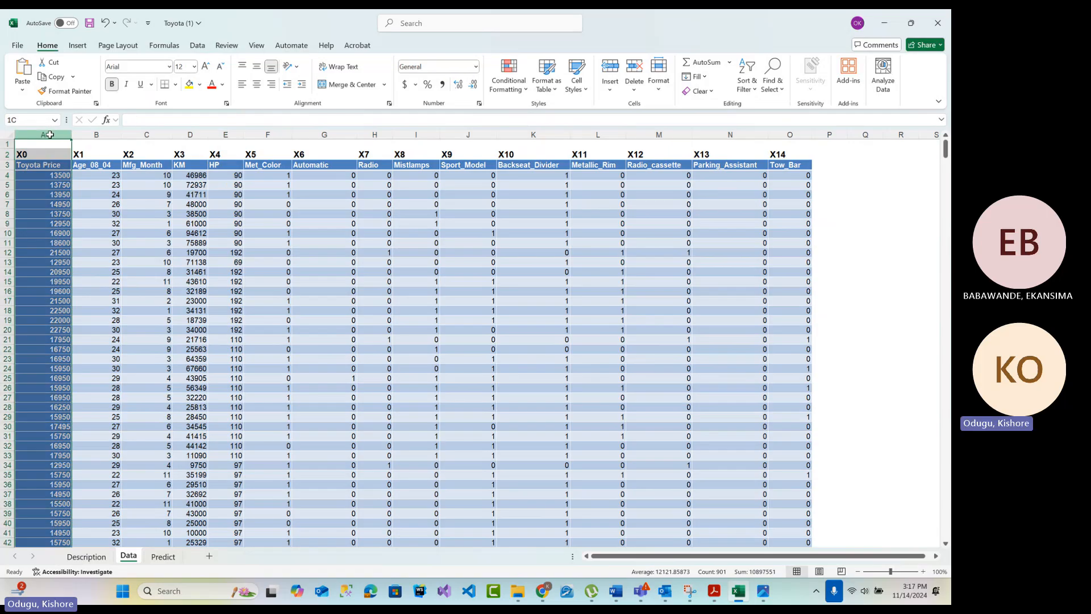
left_click(231, 135, "ctrl")
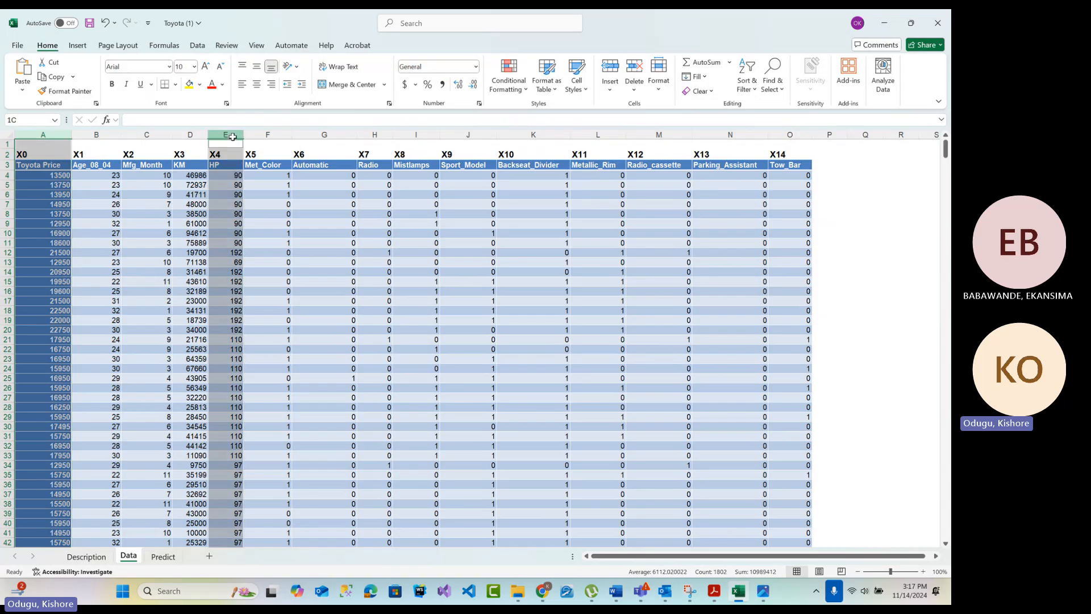
left_click(80, 45)
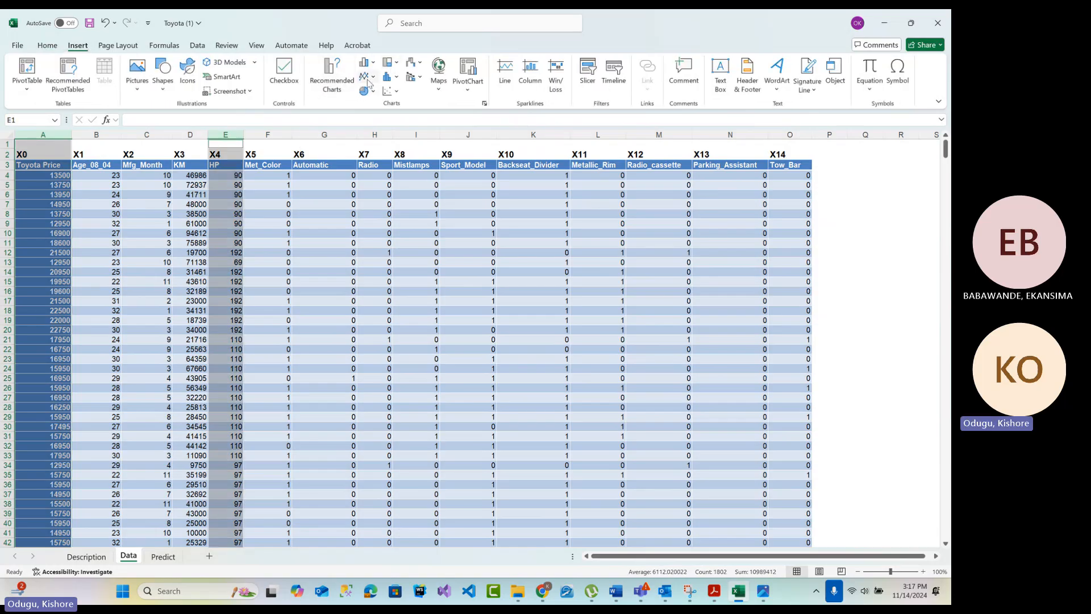
left_click(366, 78)
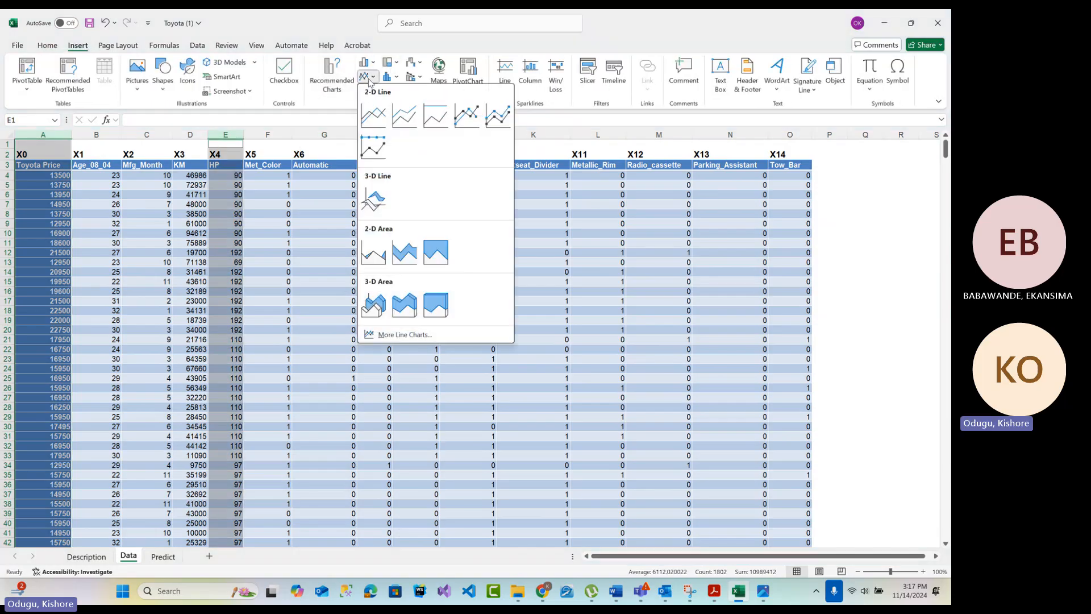
left_click(379, 121)
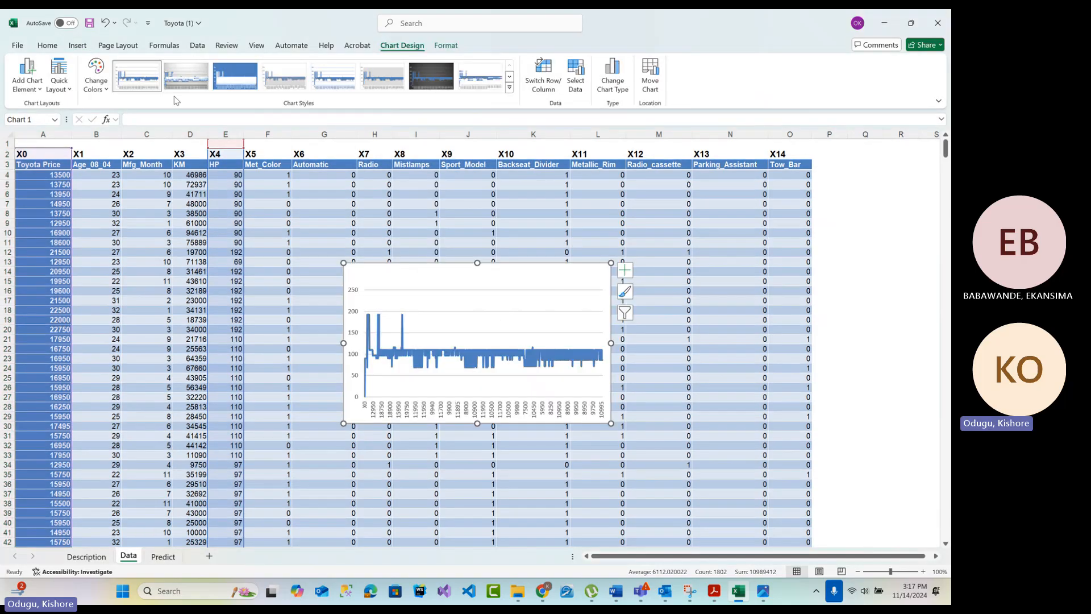
Try to delete the line chart's plot area and turn off its chart title
left_click(77, 46)
left_click(443, 328)
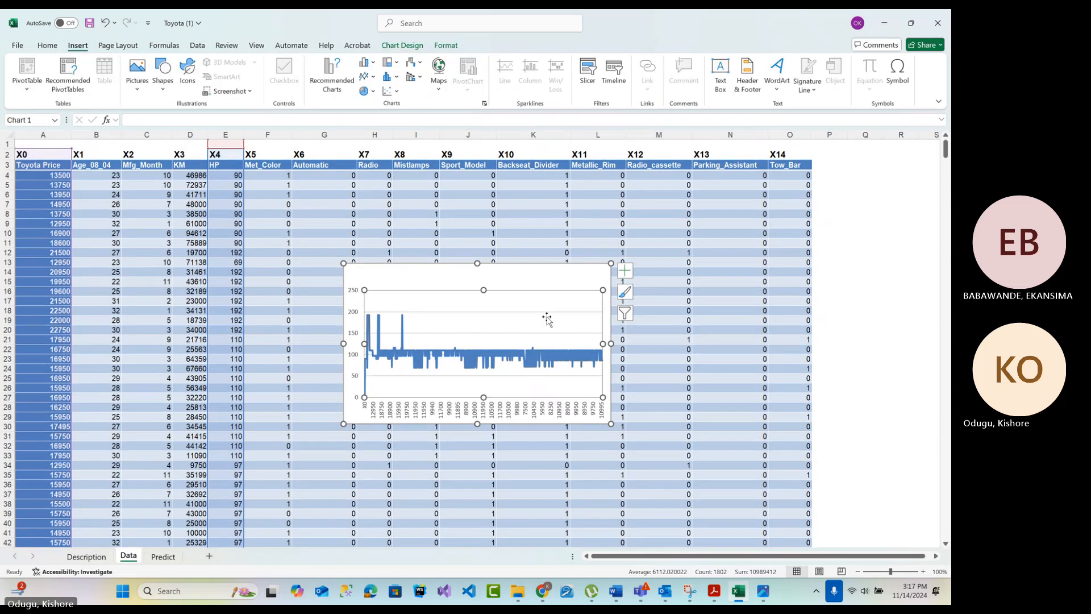
right_click(568, 324)
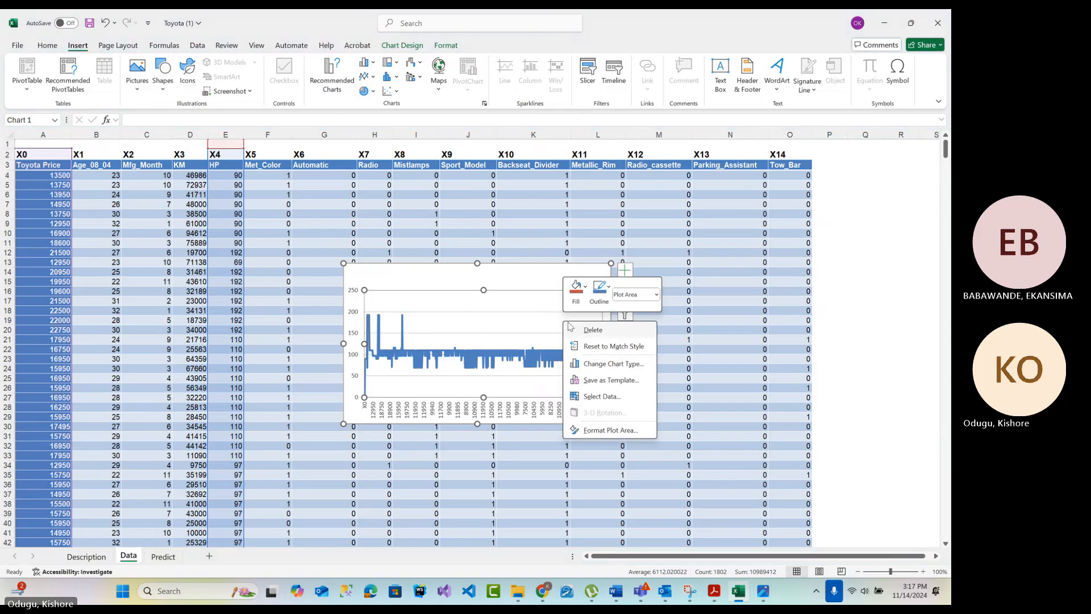
left_click(581, 327)
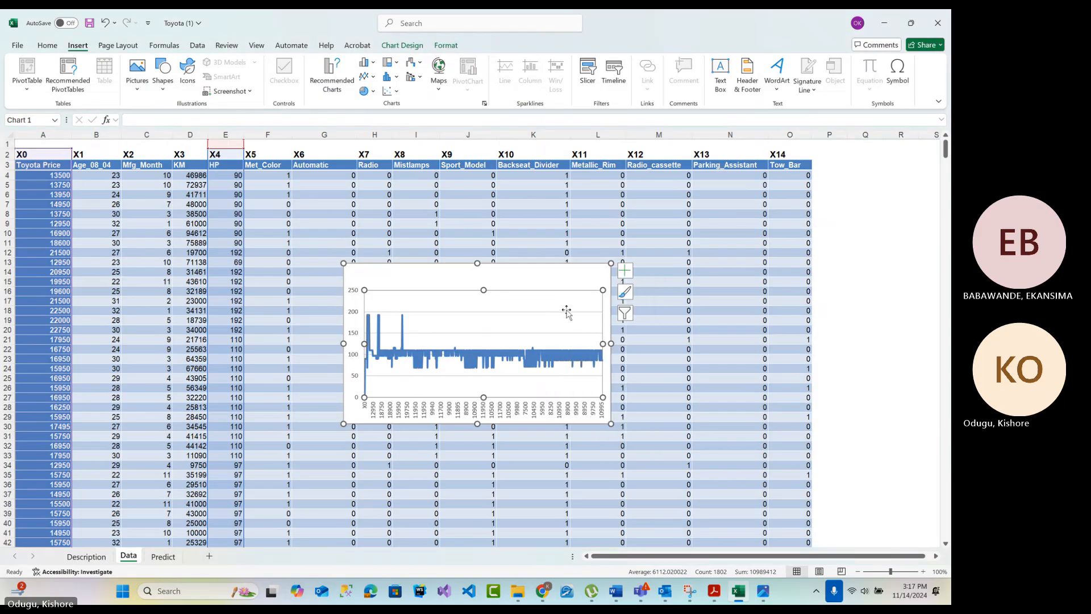
left_click(624, 271)
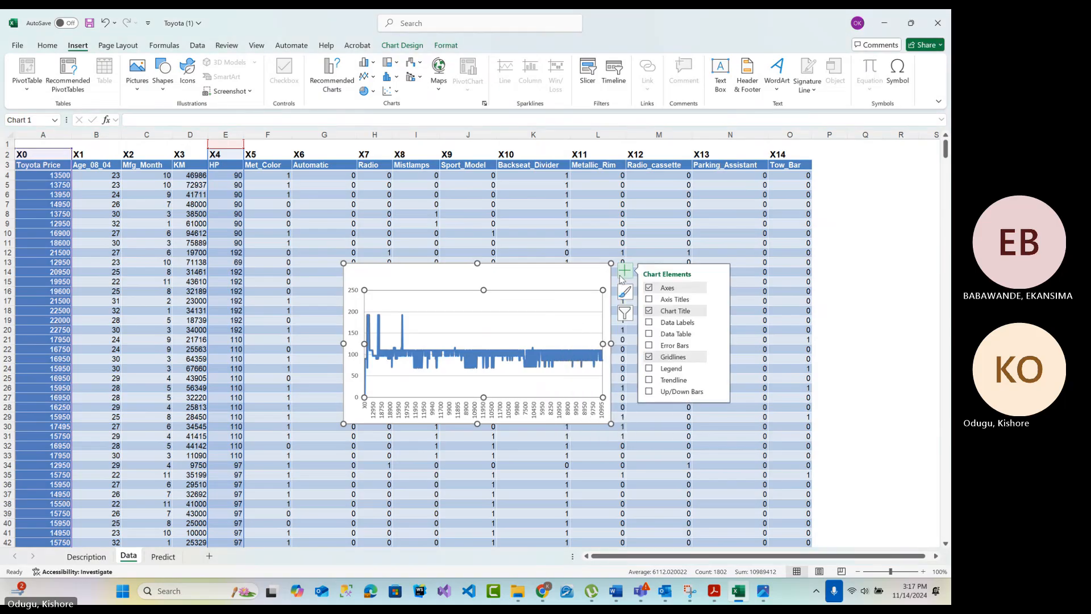
left_click(648, 310)
Try enlarging the line chart and deleting its plot area, and undo both changes
left_click_drag(611, 423, 826, 511)
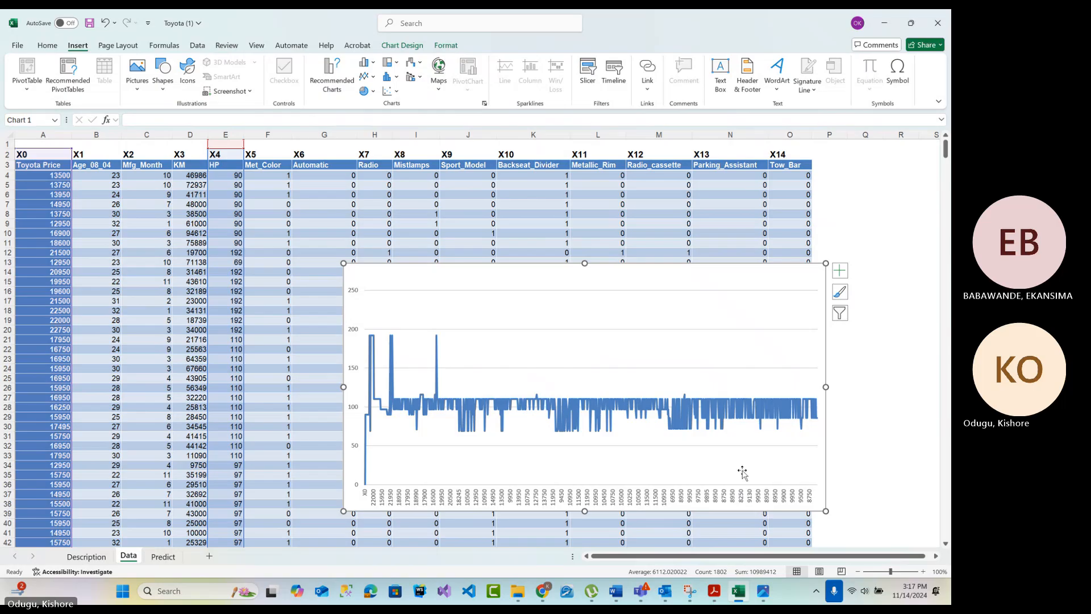
right_click(555, 361)
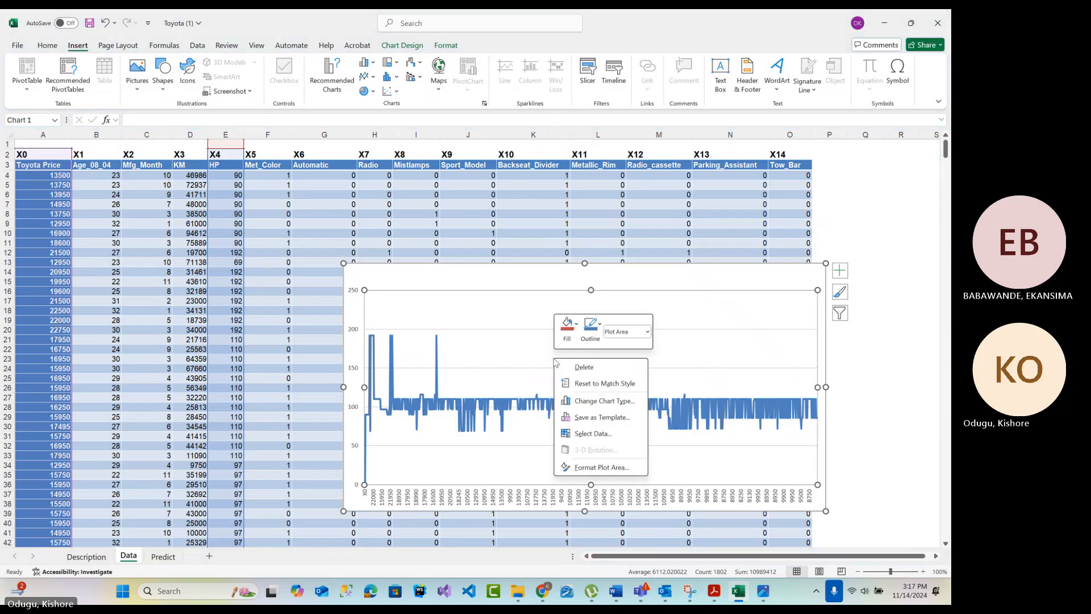
left_click(566, 368)
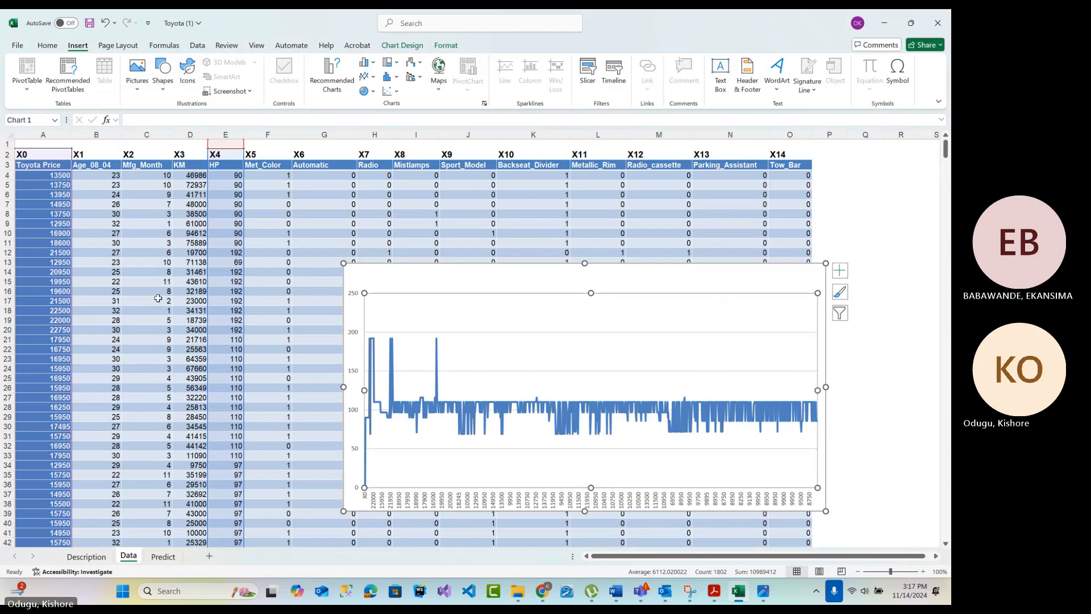
left_click(895, 317)
key("ctrl+z")
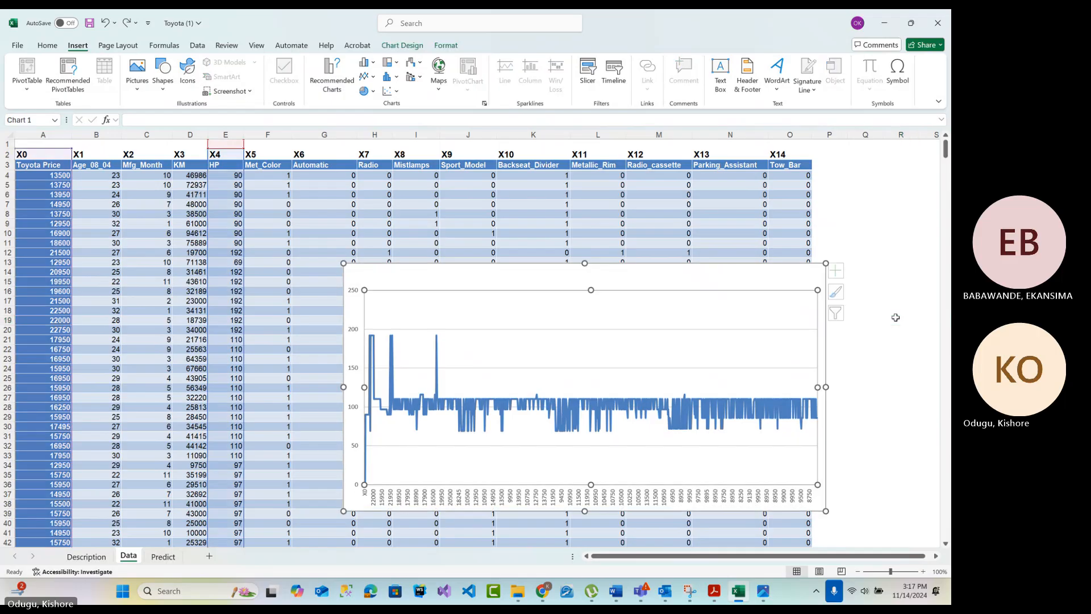
key("ctrl+z")
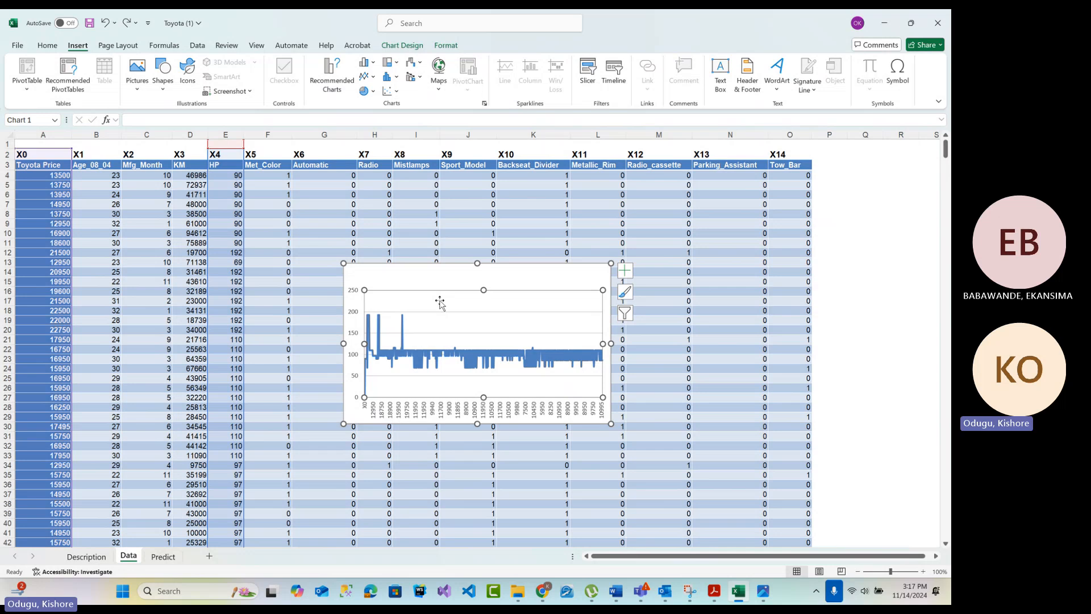
Delete the line chart of Toyota Price and HP from the Data sheet
left_click(624, 313)
left_click(623, 313)
left_click(864, 310)
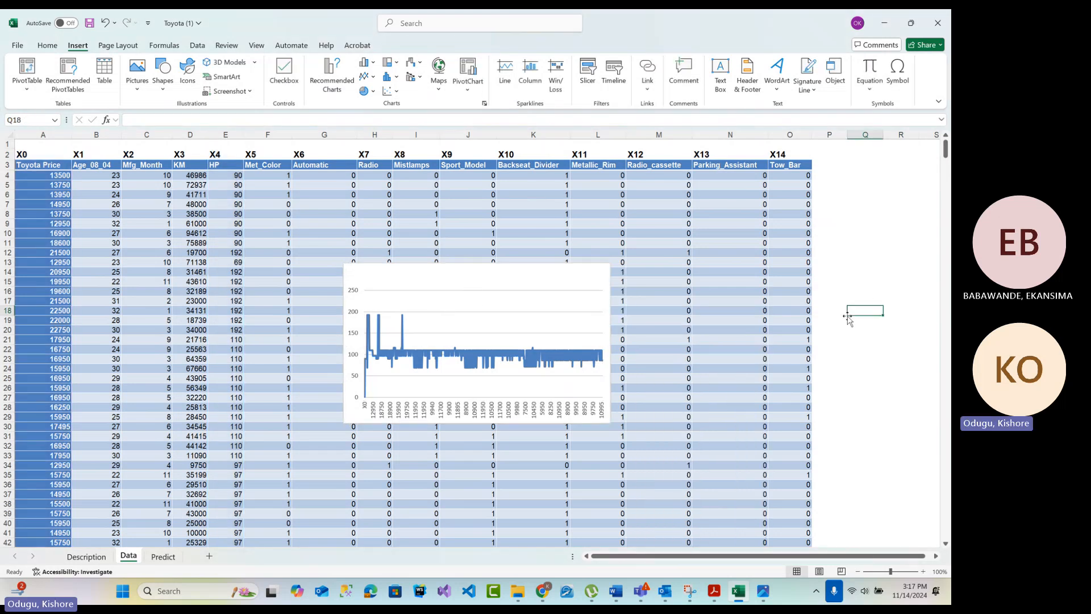
left_click(388, 322)
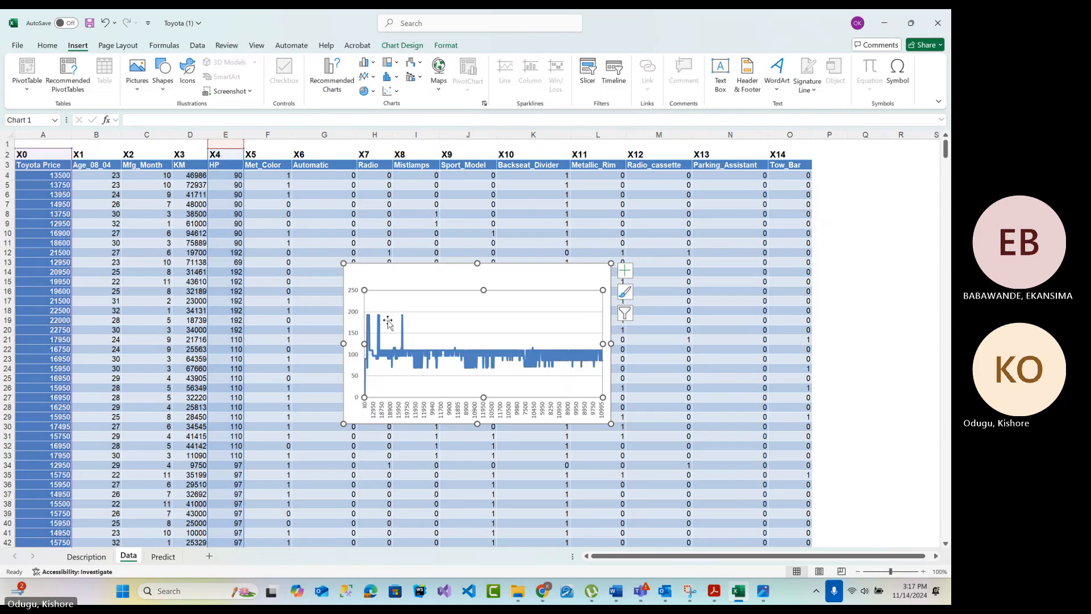
key("Delete")
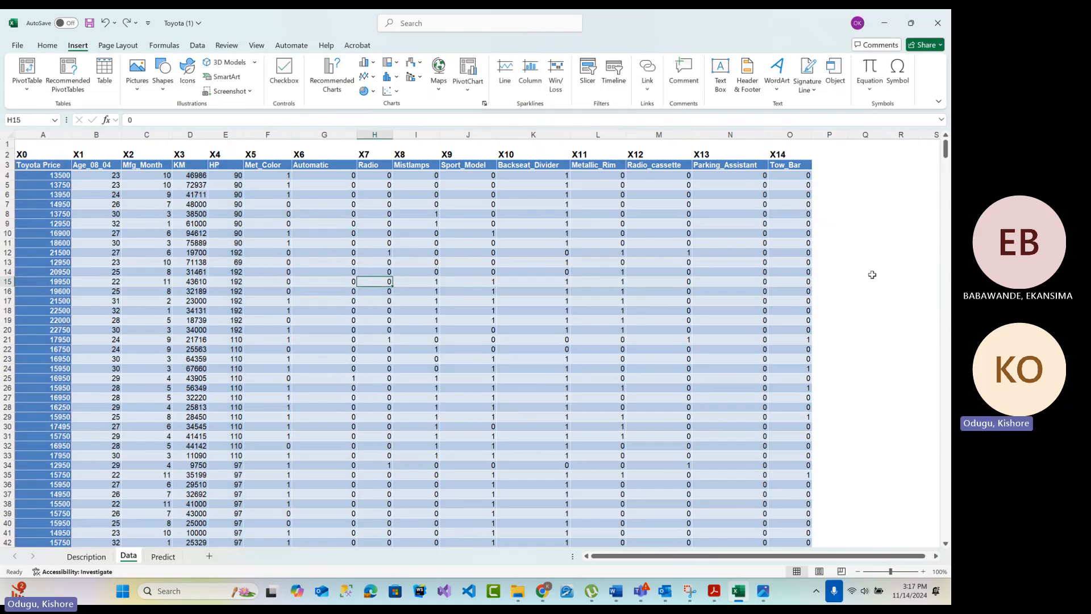
left_click(868, 273)
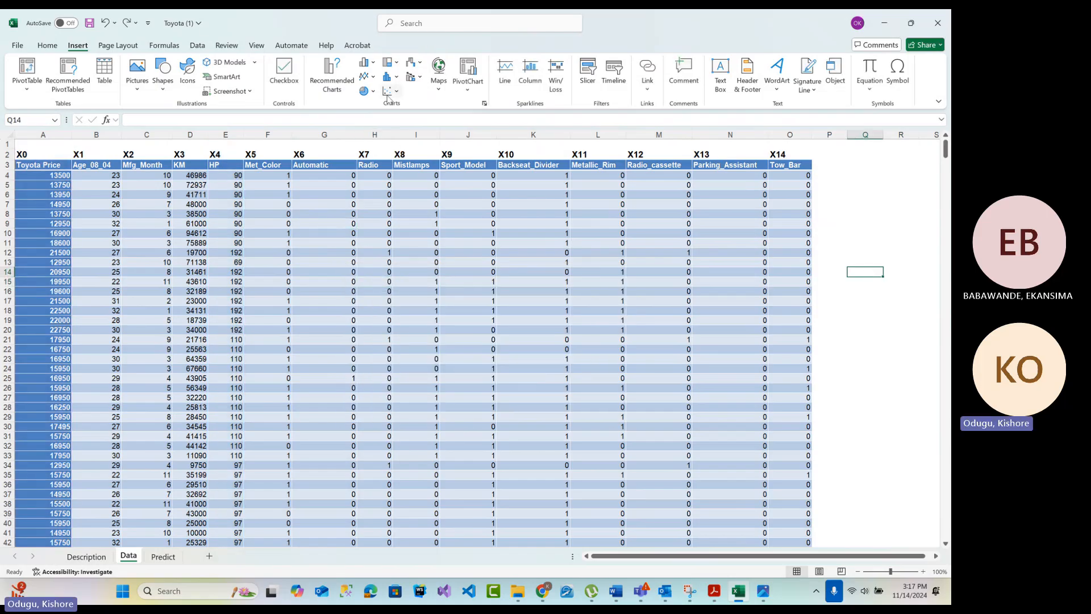
Highlight the KM column and the row of variable labels from X0 to X14 on the Data sheet
left_click(190, 135)
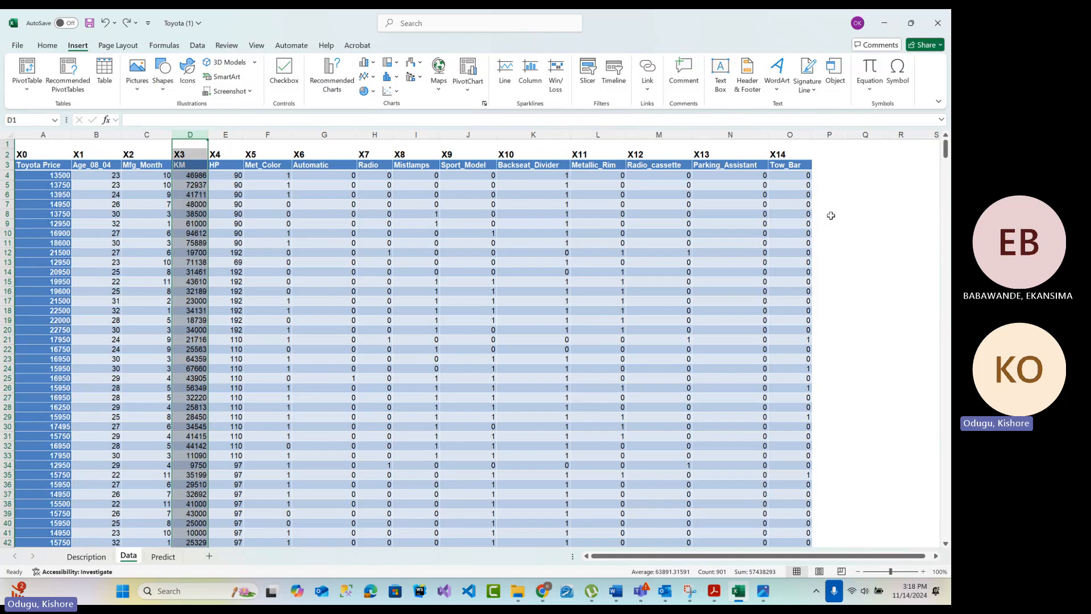
left_click_drag(829, 223, 829, 214)
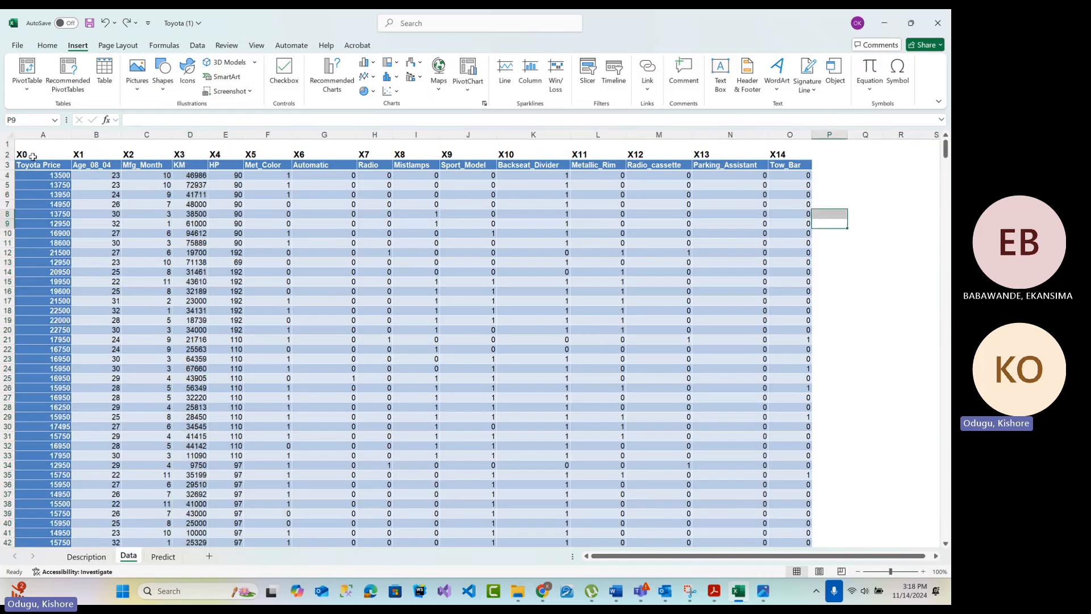
left_click_drag(23, 153, 802, 153)
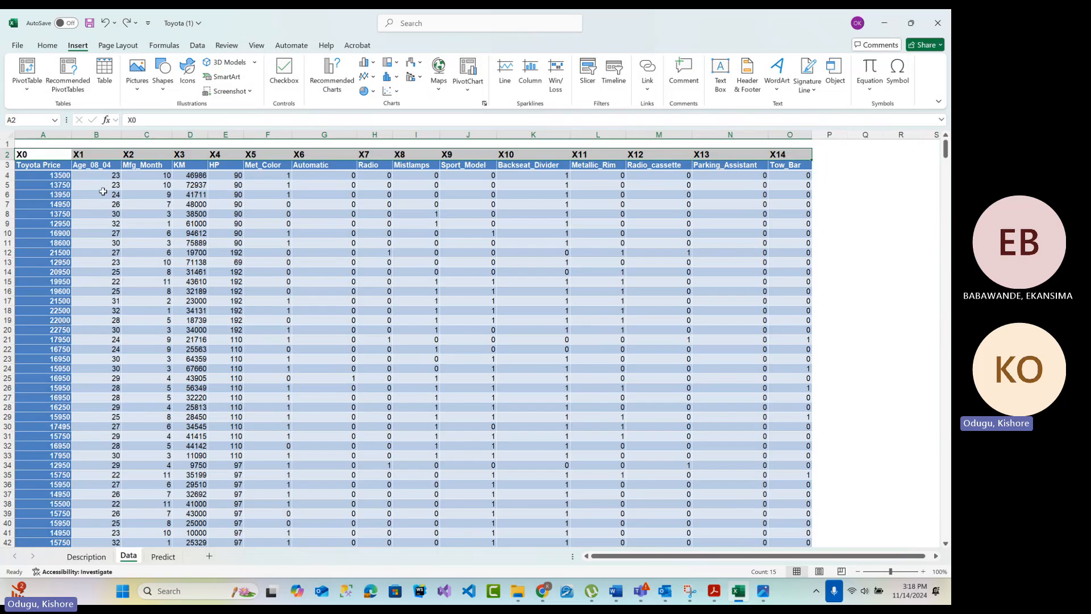
View the list of active and inactive add-ins in the program options and close it
left_click(17, 45)
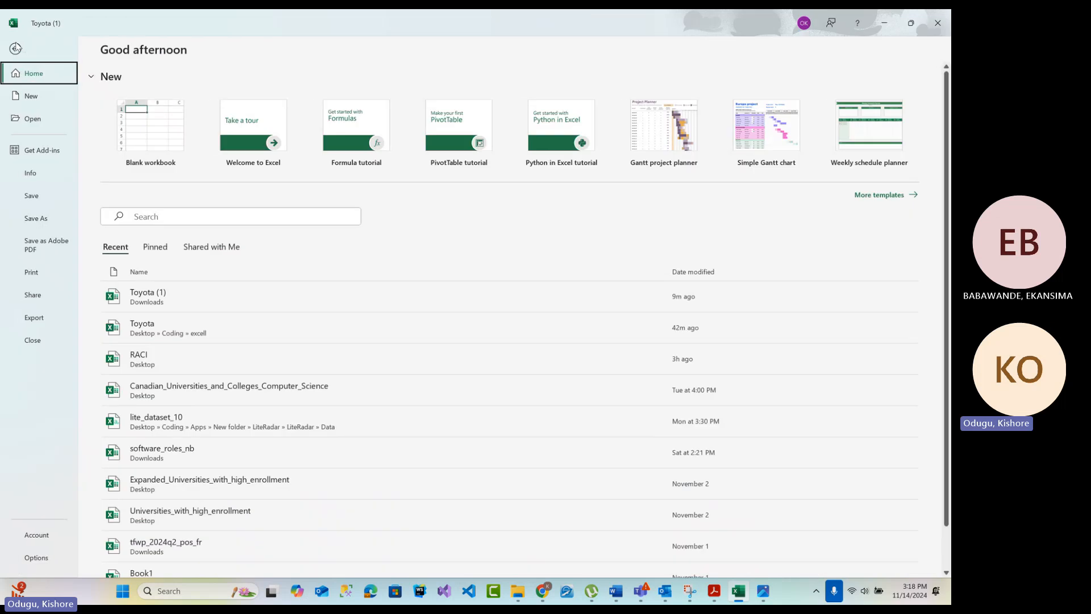
left_click(47, 536)
left_click(36, 557)
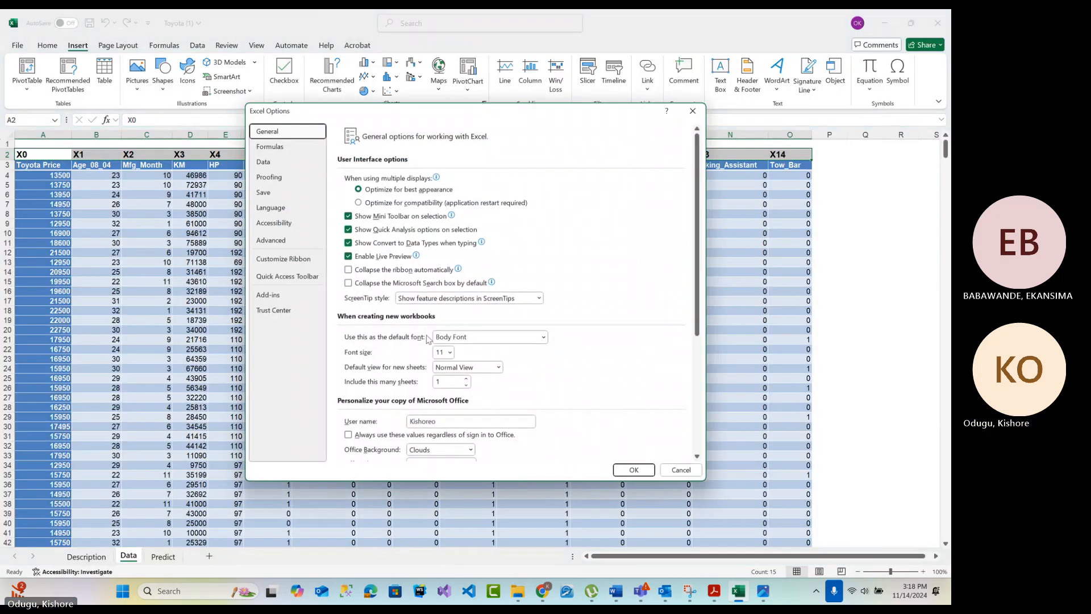
left_click(269, 295)
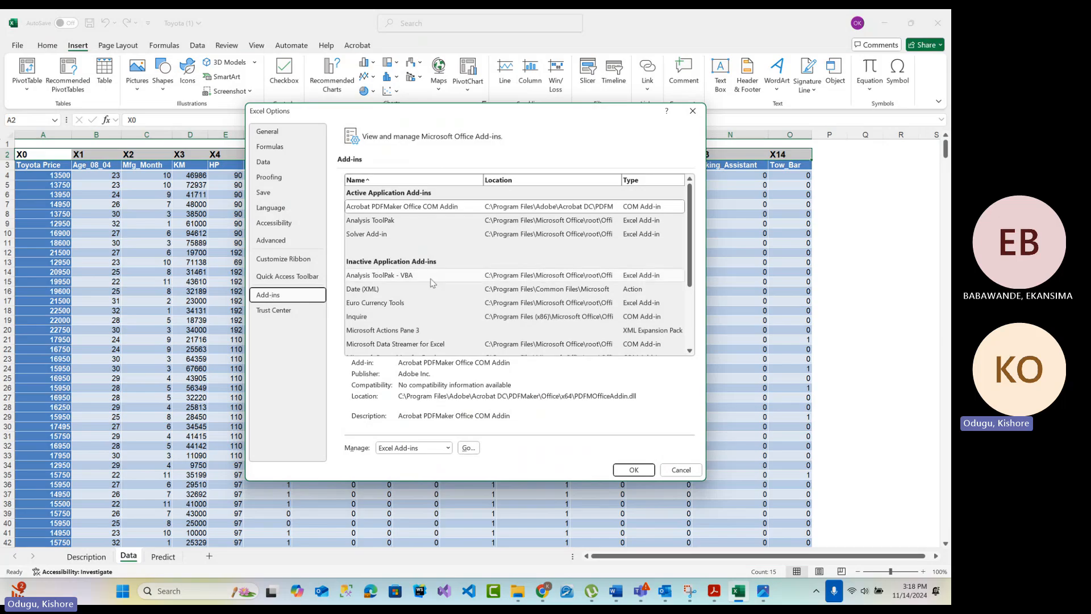
left_click(682, 470)
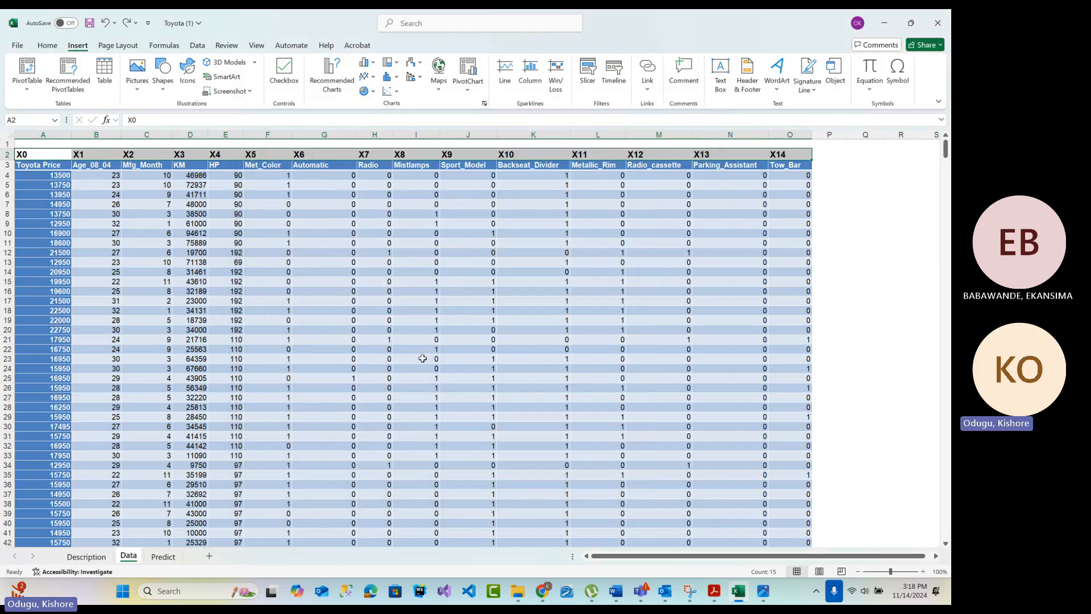
Reopen the add-ins settings, inspect the Analysis ToolPak entry's details and cancel
left_click(22, 49)
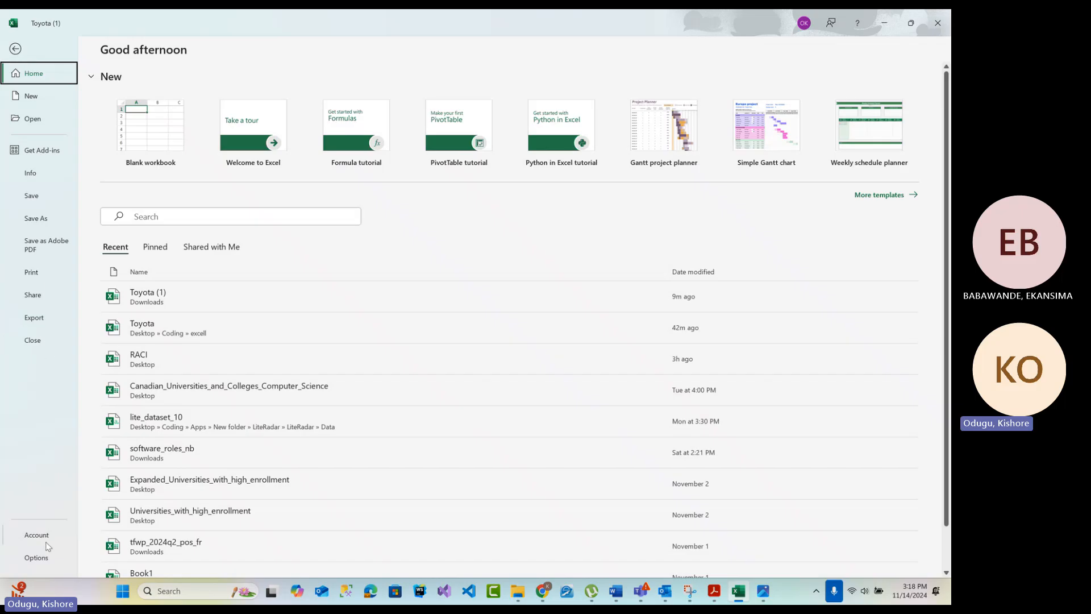
left_click(15, 49)
left_click(19, 50)
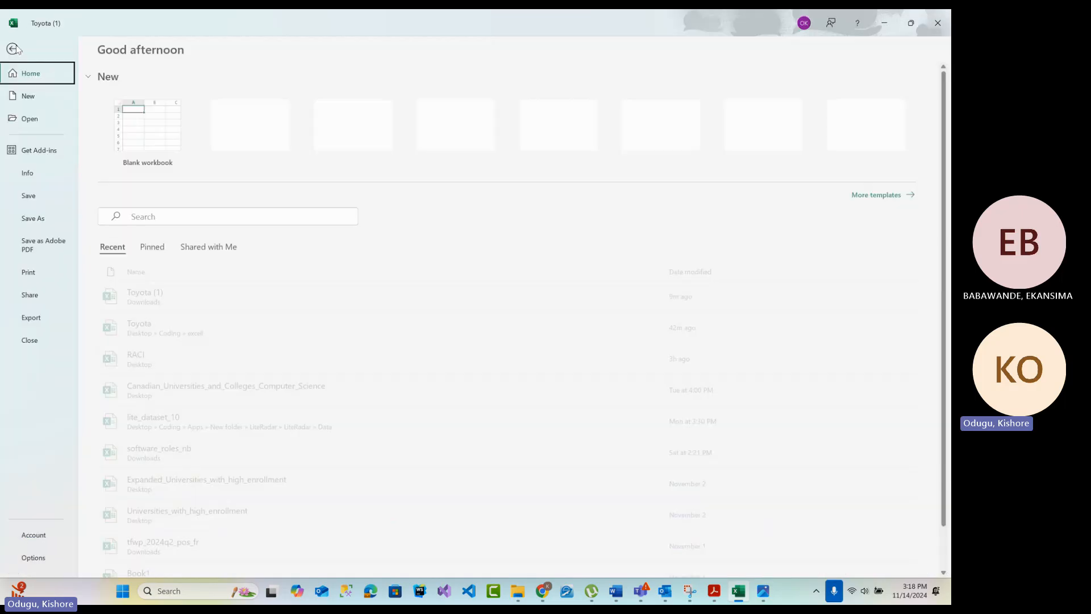
left_click(32, 558)
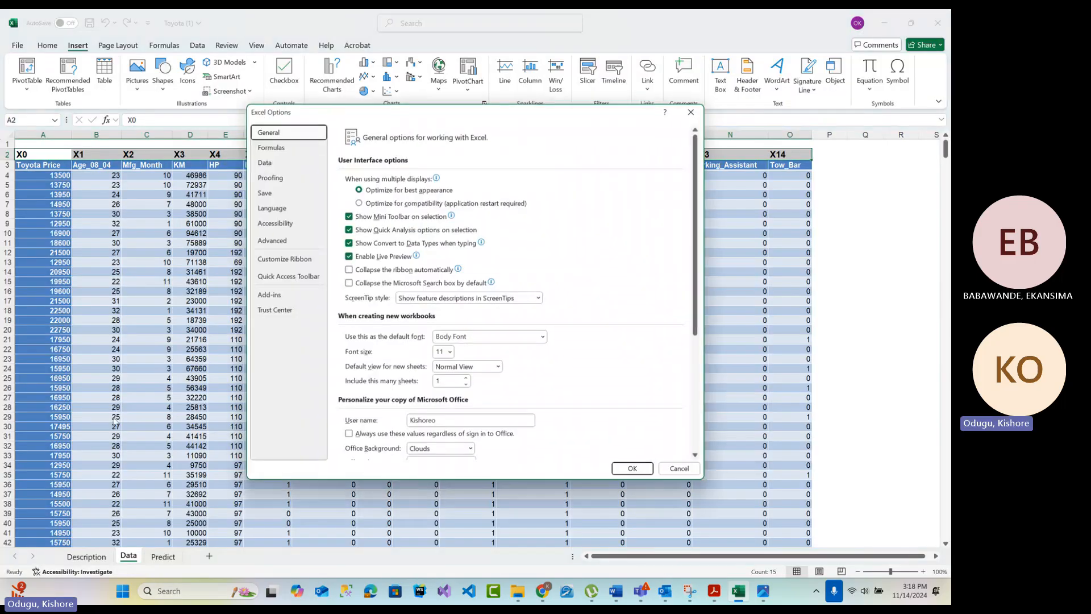
left_click(276, 295)
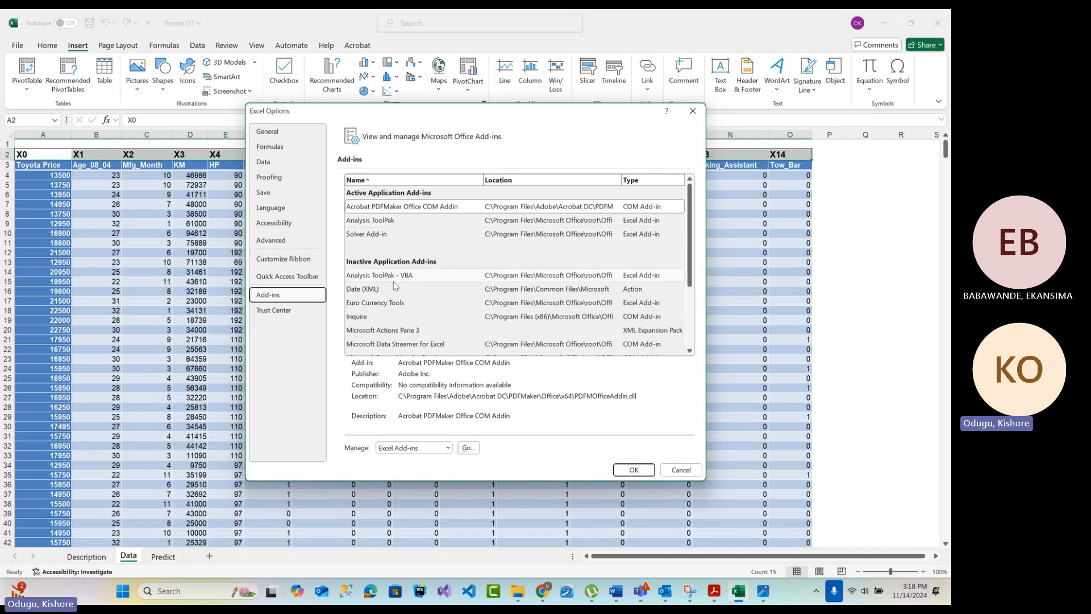
left_click(364, 222)
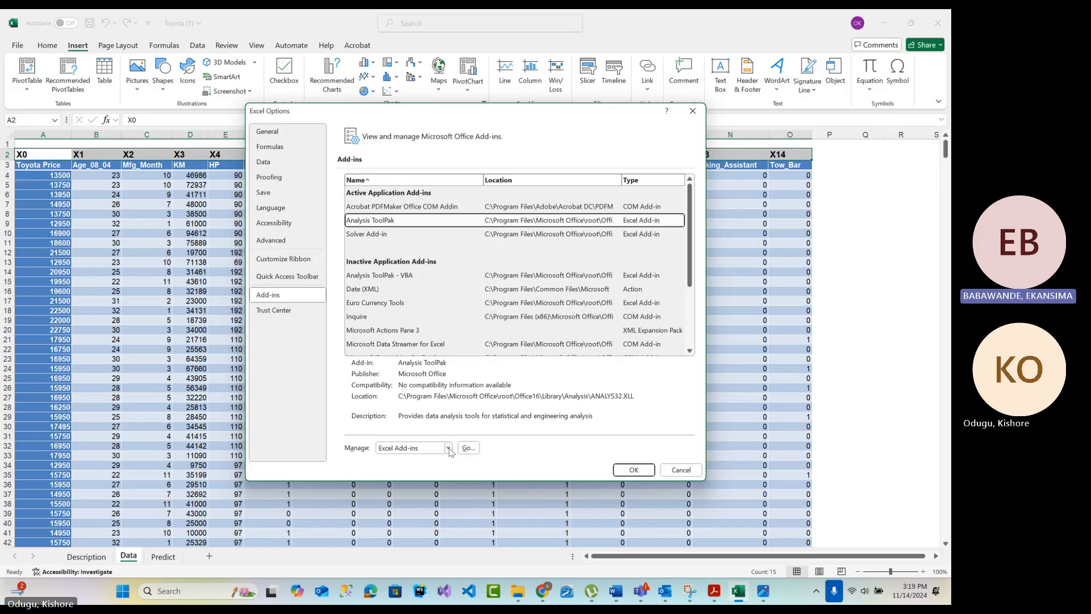
left_click(680, 469)
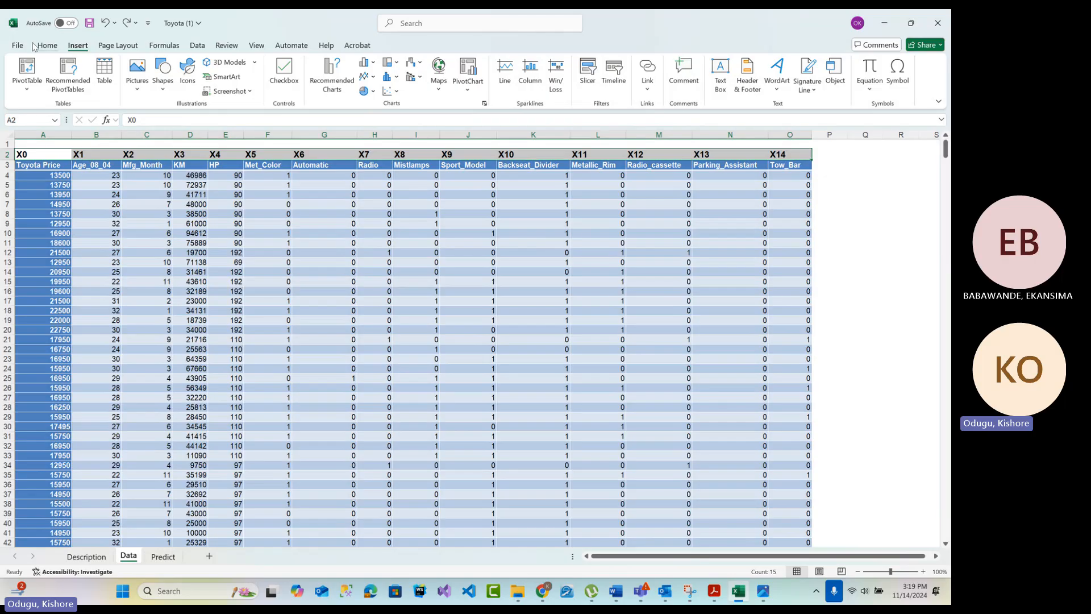
left_click(18, 46)
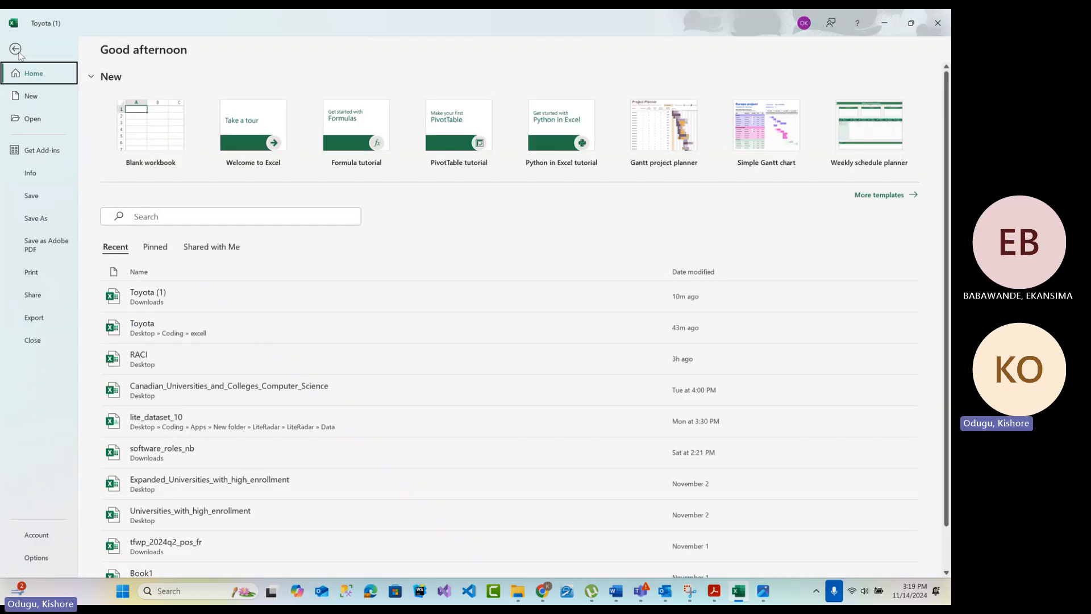
left_click(16, 49)
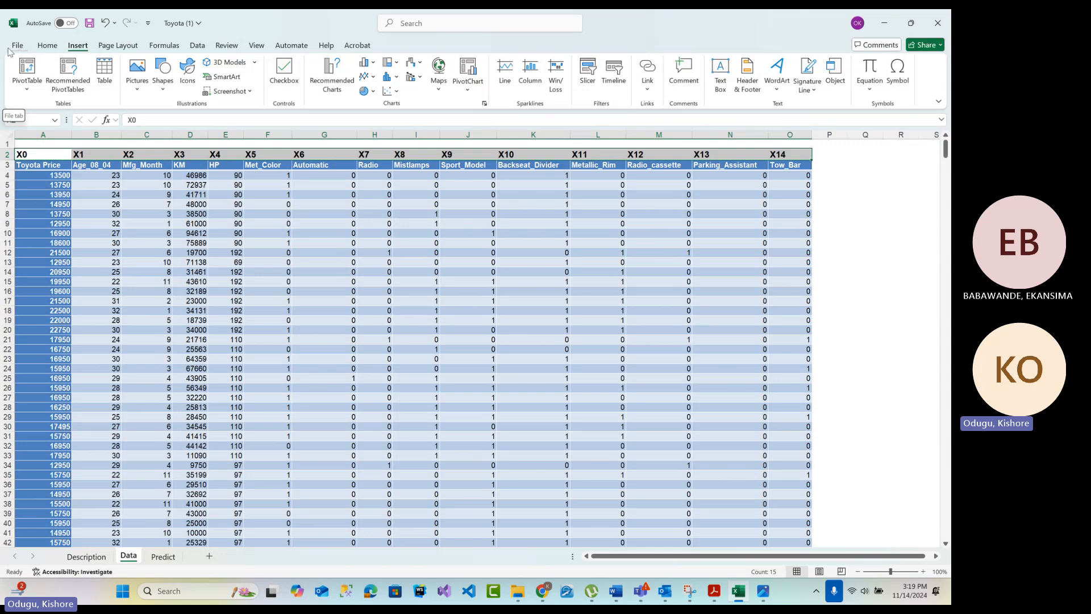
left_click(16, 52)
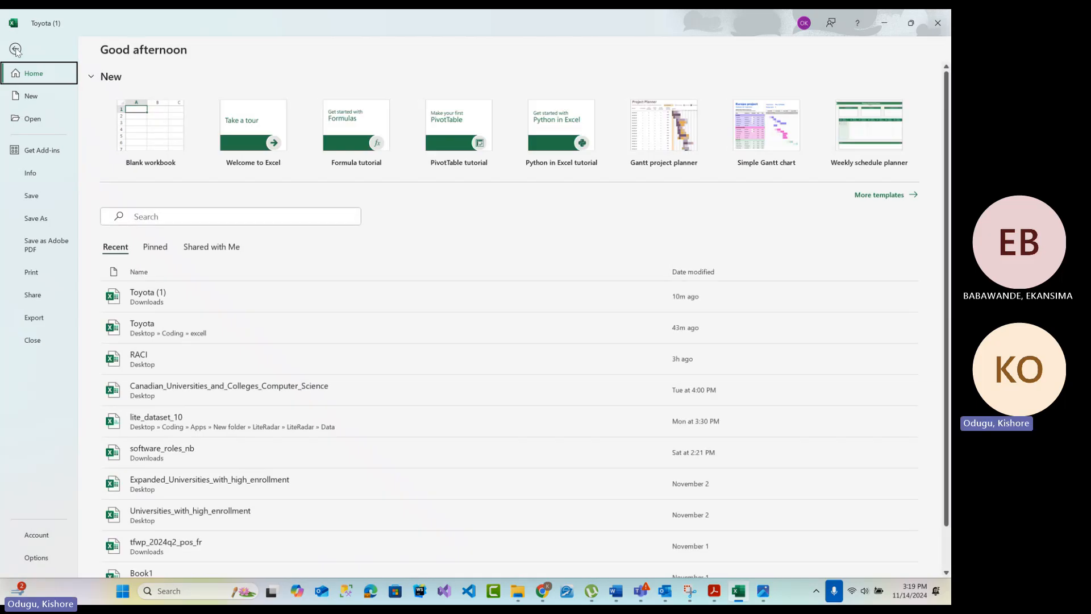
left_click(16, 52)
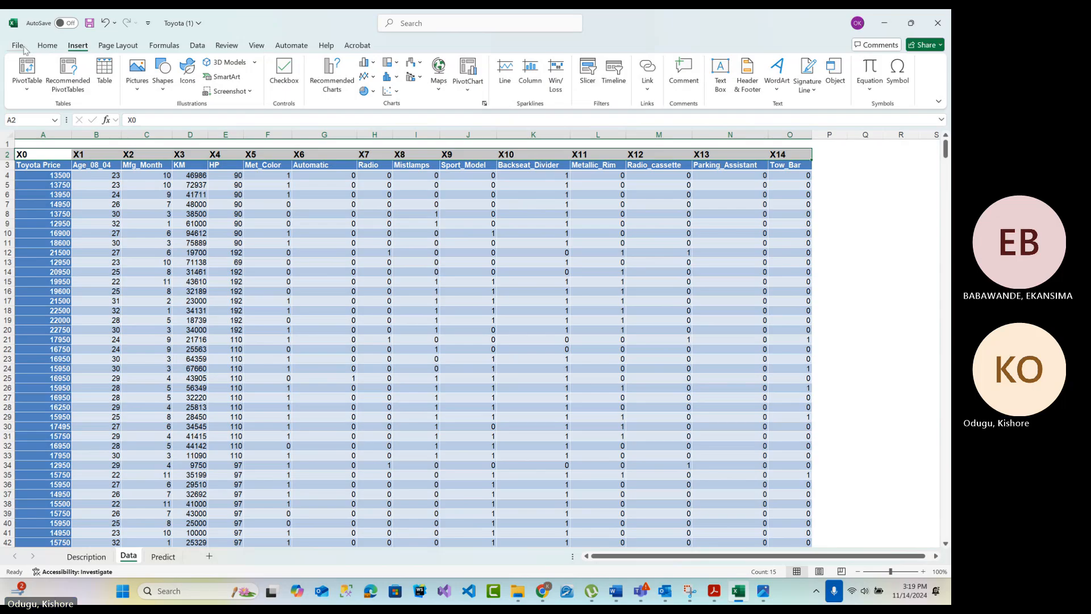
Open the Excel add-ins manager from the options and confirm it with Analysis ToolPak and Solver Add-in enabled
left_click(20, 47)
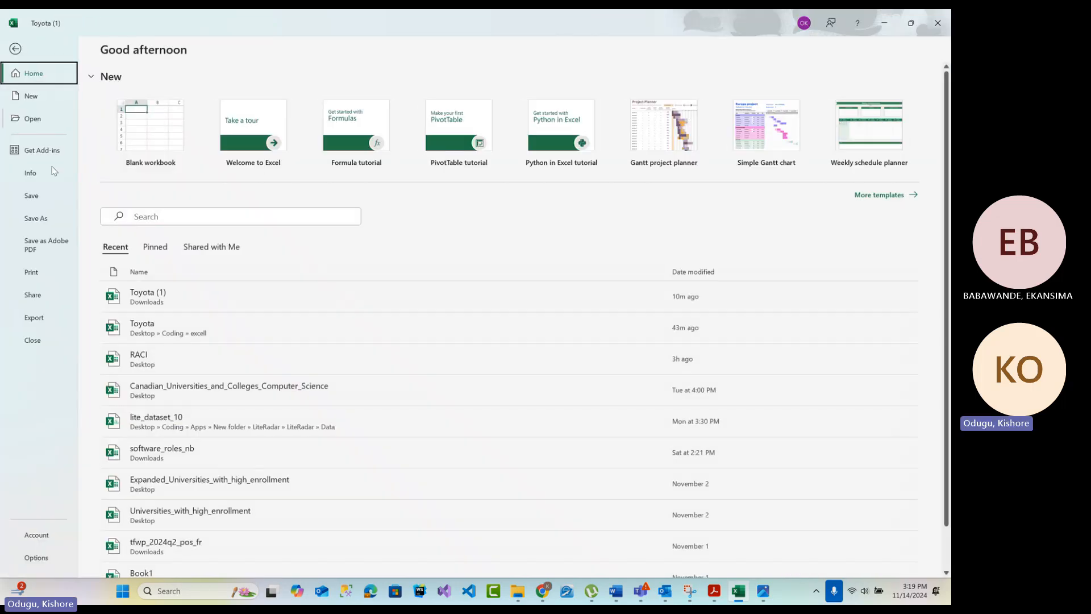
left_click(49, 564)
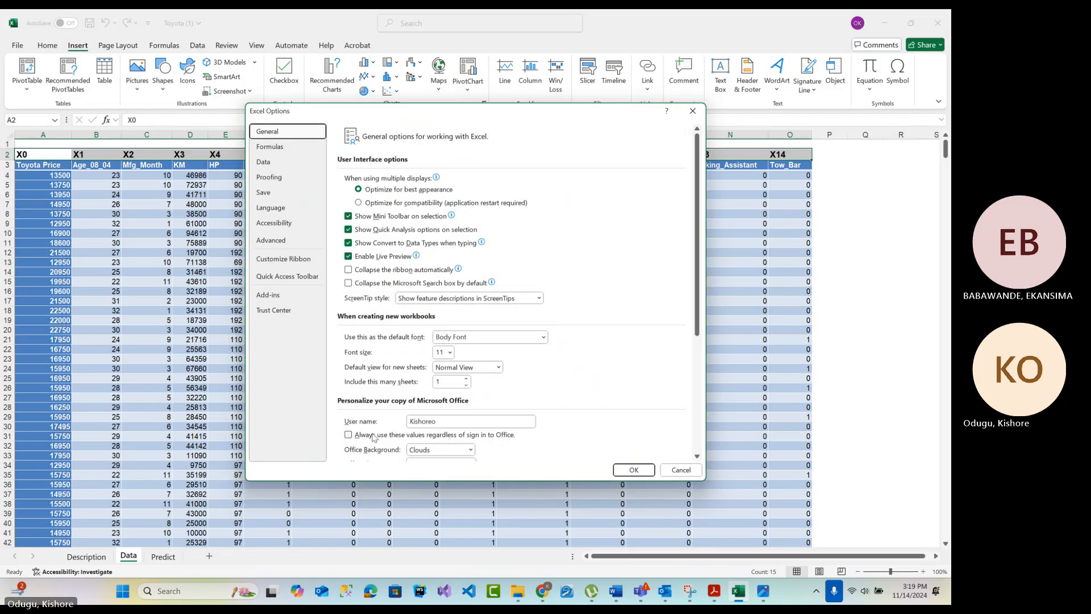
left_click(288, 297)
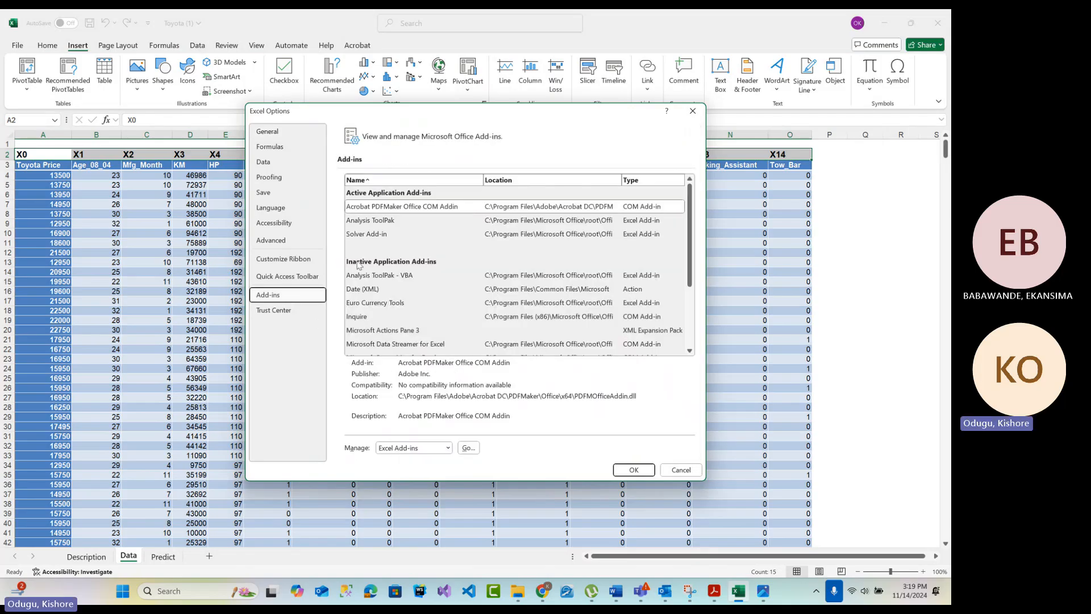
left_click(368, 223)
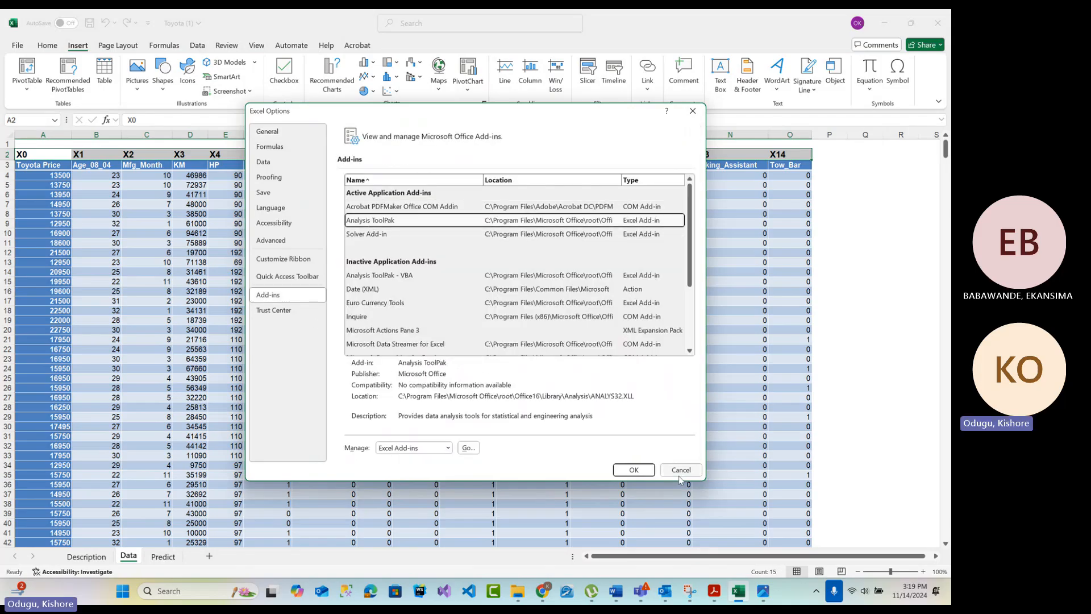
left_click(467, 448)
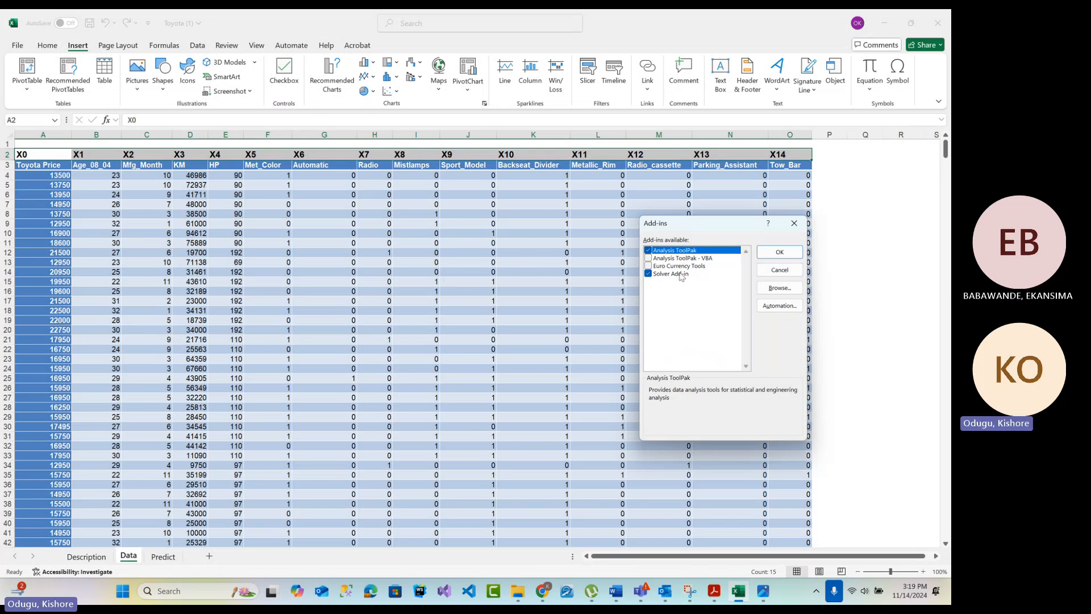
left_click(772, 254)
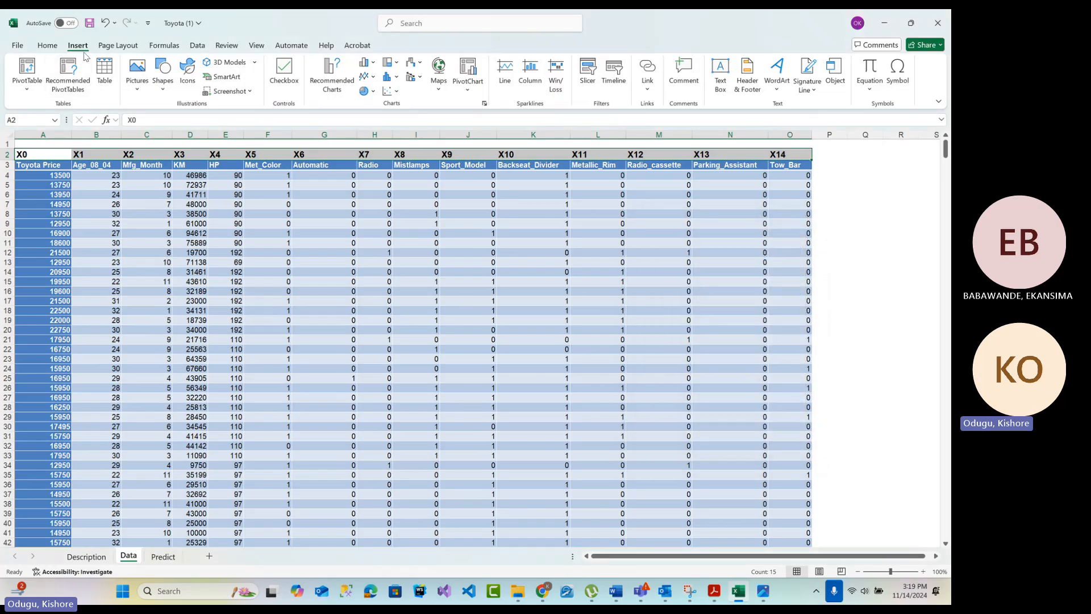
Locate the Data Analysis tool, view its list of analysis tools and close it
left_click(198, 46)
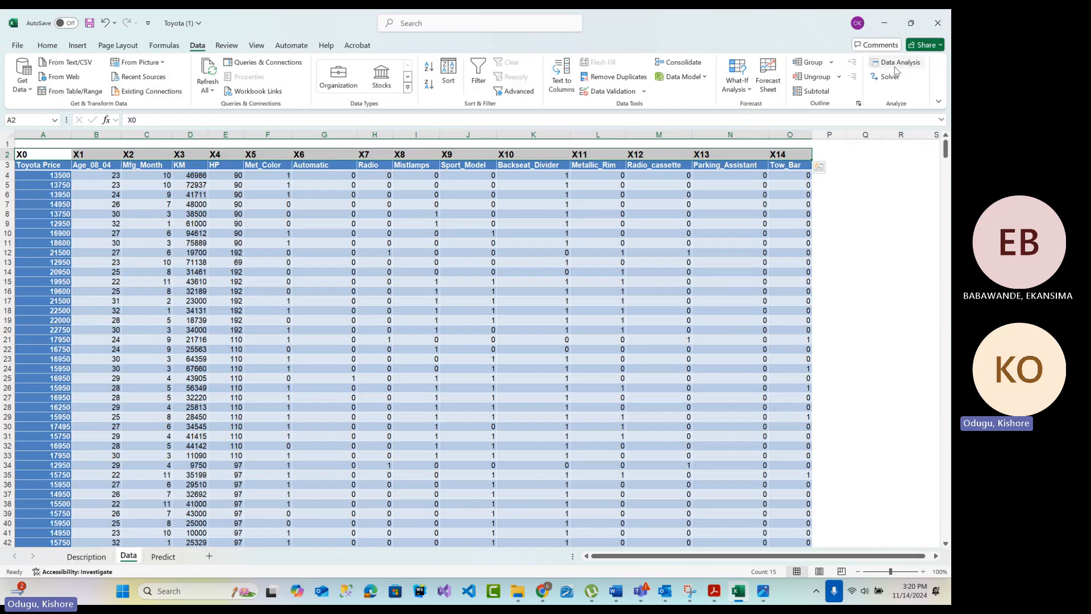
left_click(900, 328)
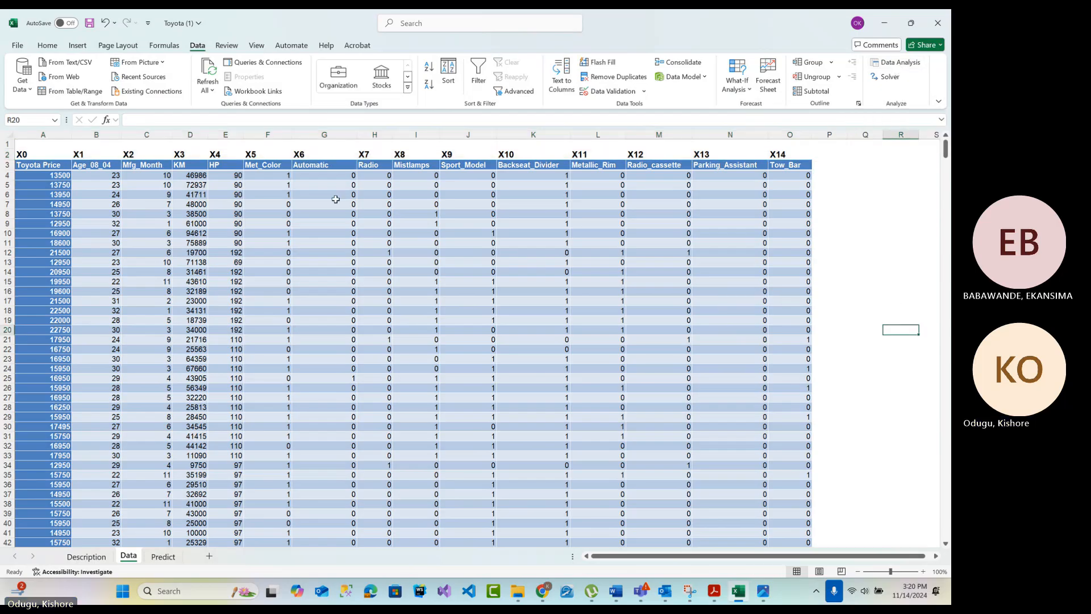
left_click(335, 199)
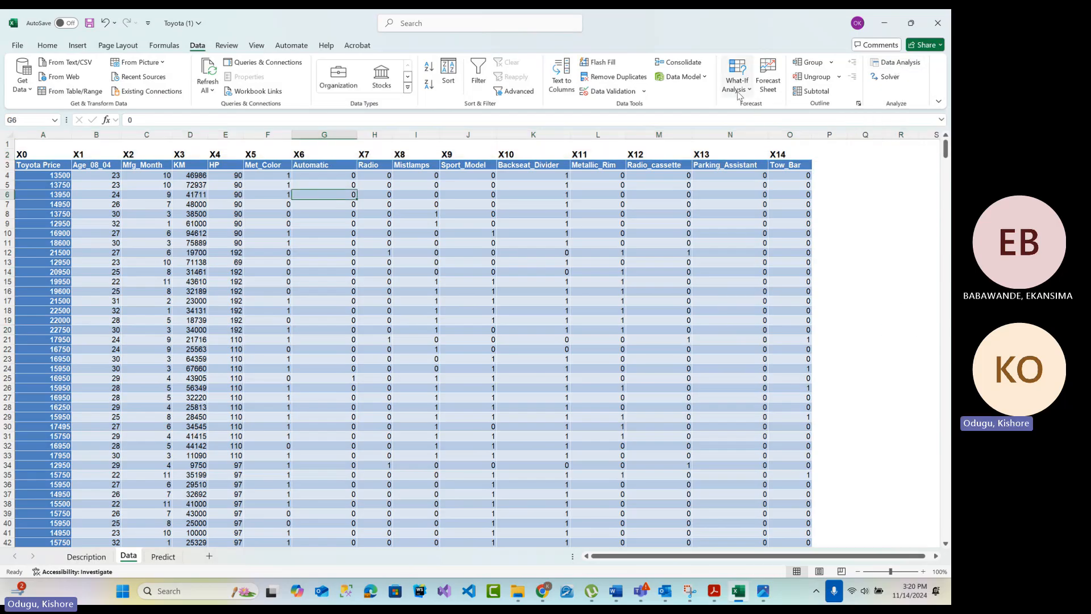
left_click(897, 63)
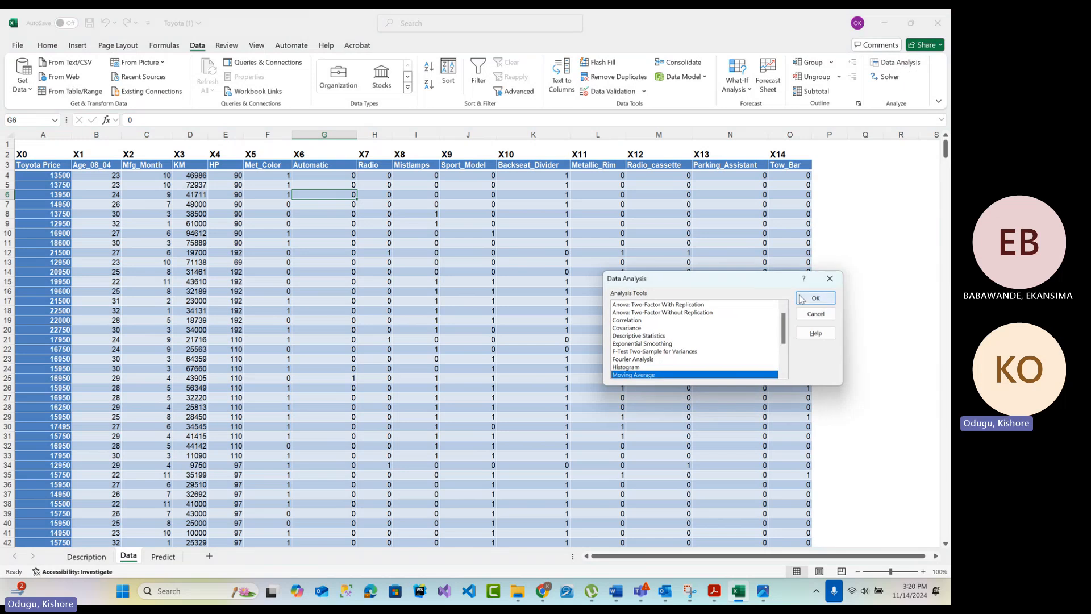
left_click(829, 278)
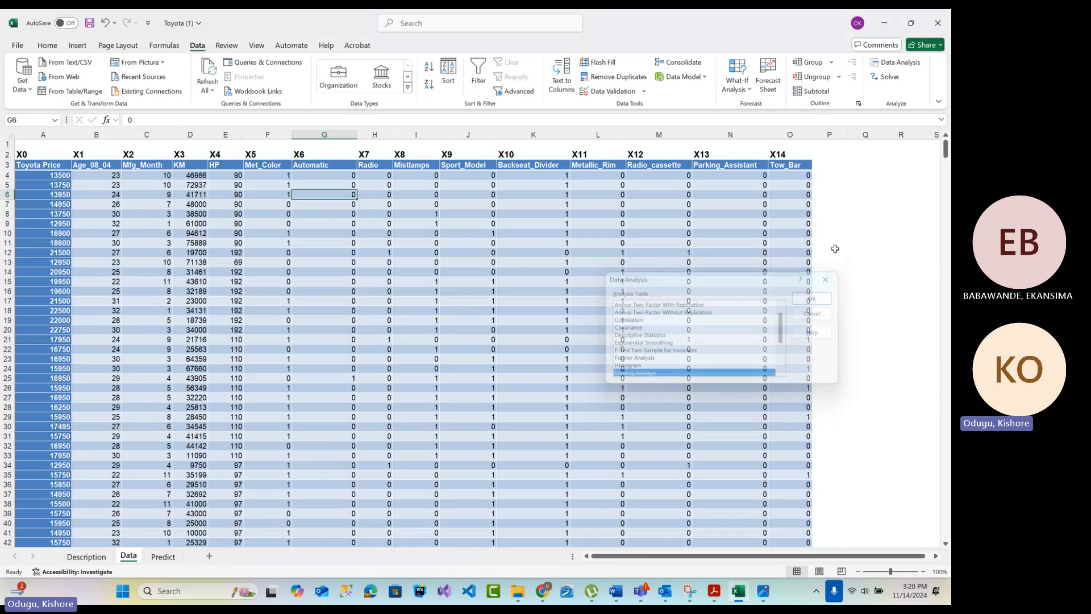
Start a Regression analysis and set the Y input range to the Toyota Price column with its header, $A$3:$A$902
left_click(908, 68)
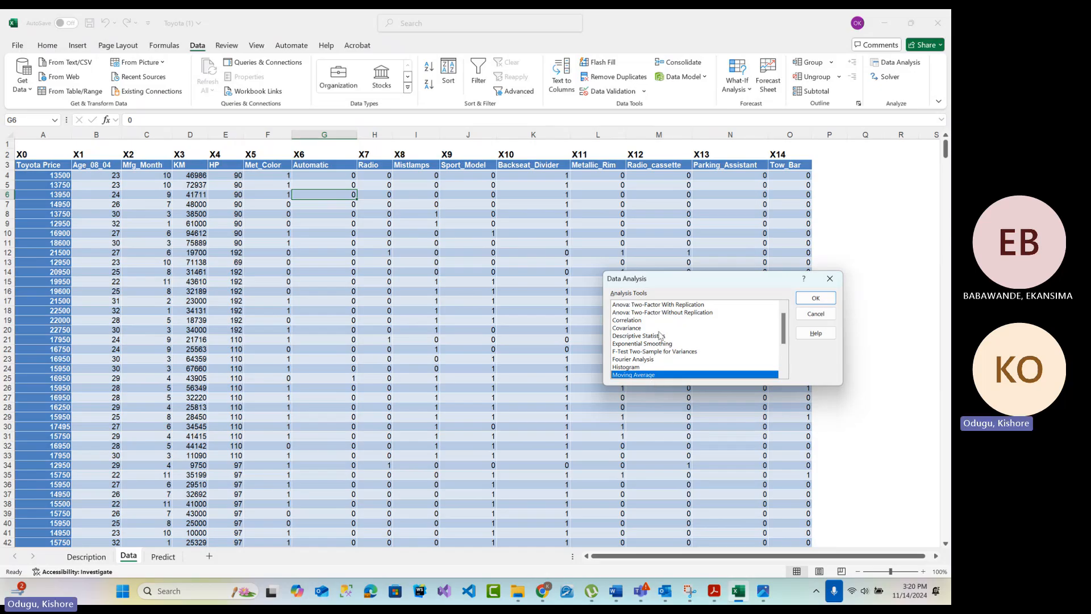
scroll(660, 336, "down", 3)
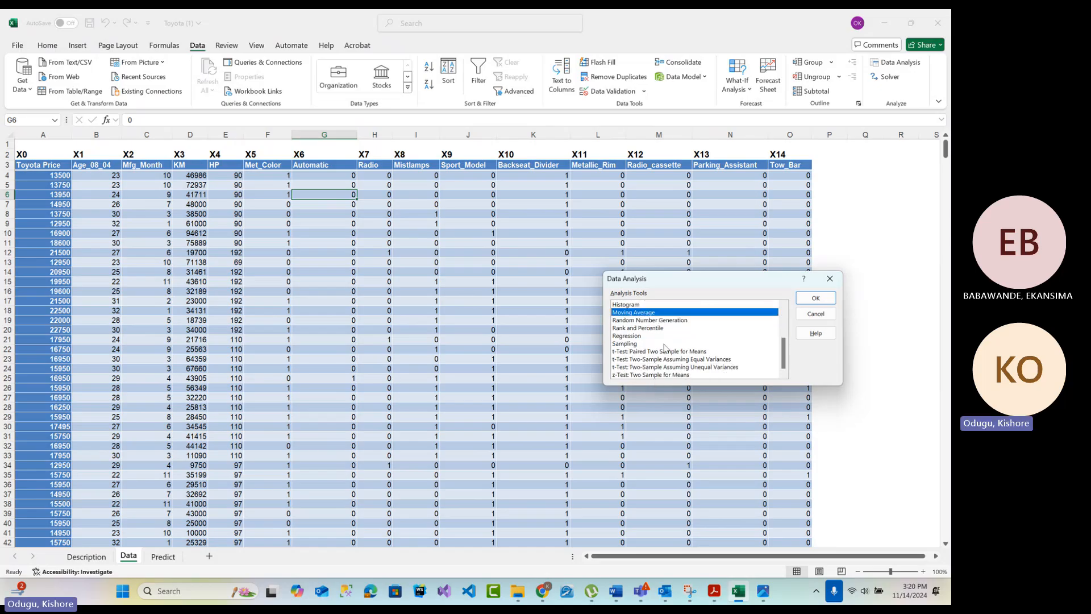
left_click(632, 337)
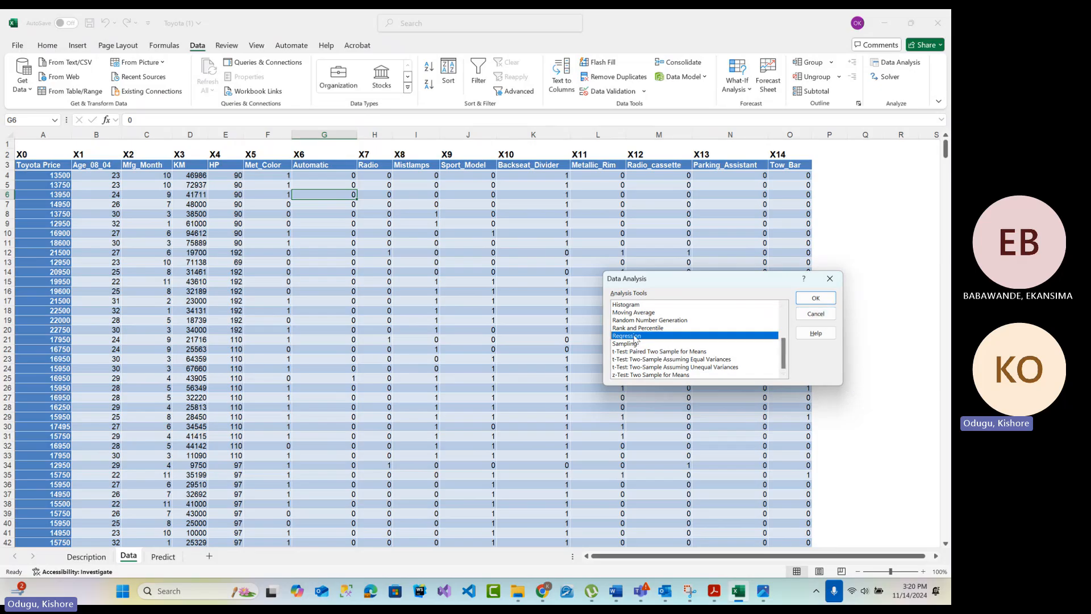
left_click(814, 298)
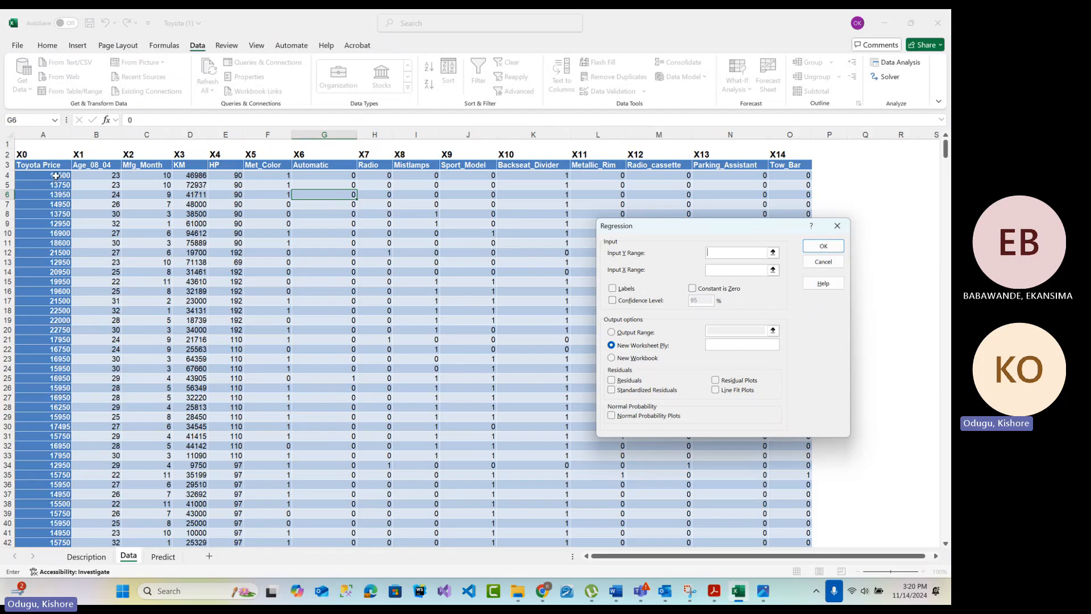
left_click(46, 165)
left_click_drag(39, 195, 39, 204)
left_click_drag(40, 166, 7, 520)
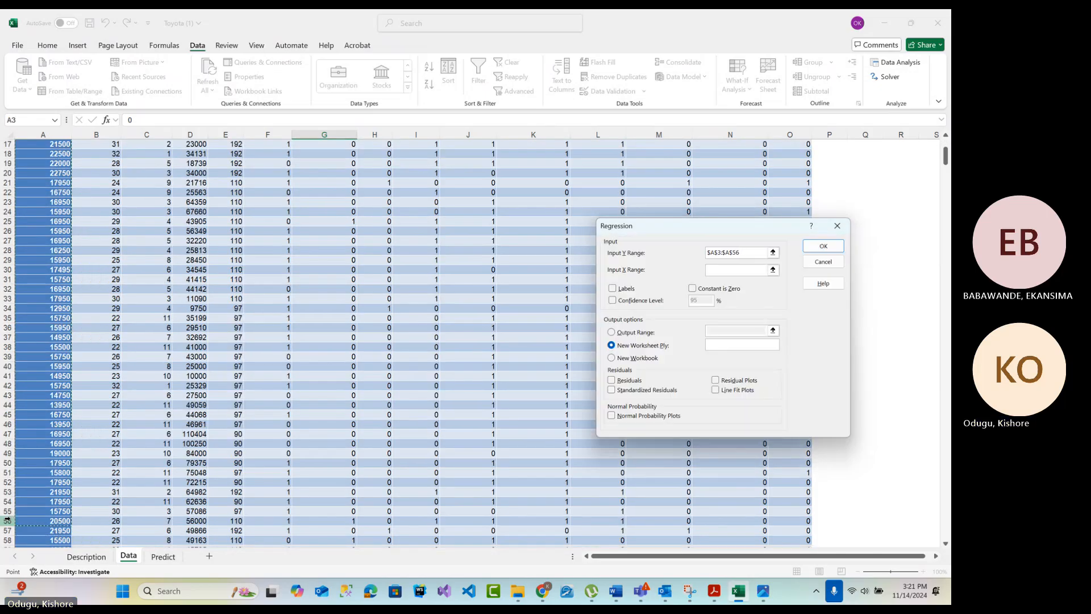
key("ctrl+shift+Down")
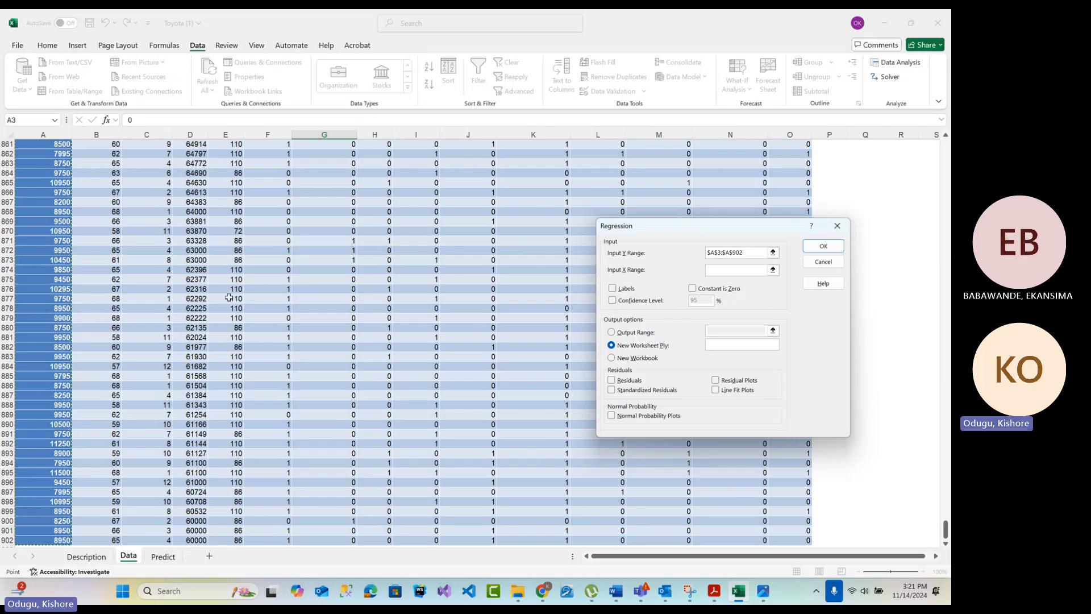
Set the regression's X input range to all predictor columns from Age_08_04 to Tow_Bar with headers, $B$3:$O$902
left_click(718, 269)
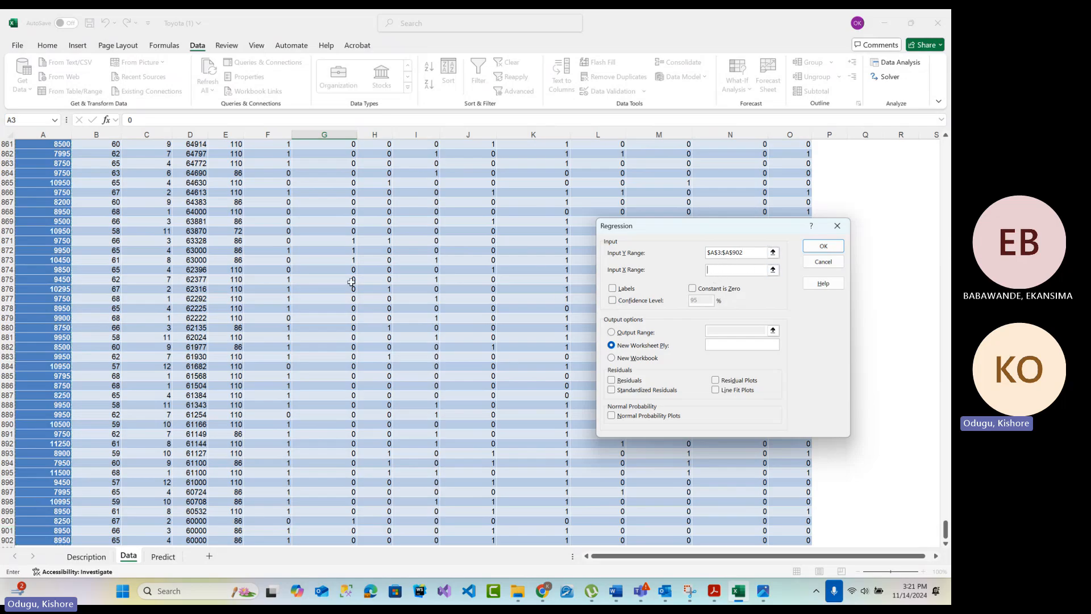
scroll(349, 280, "up", 20)
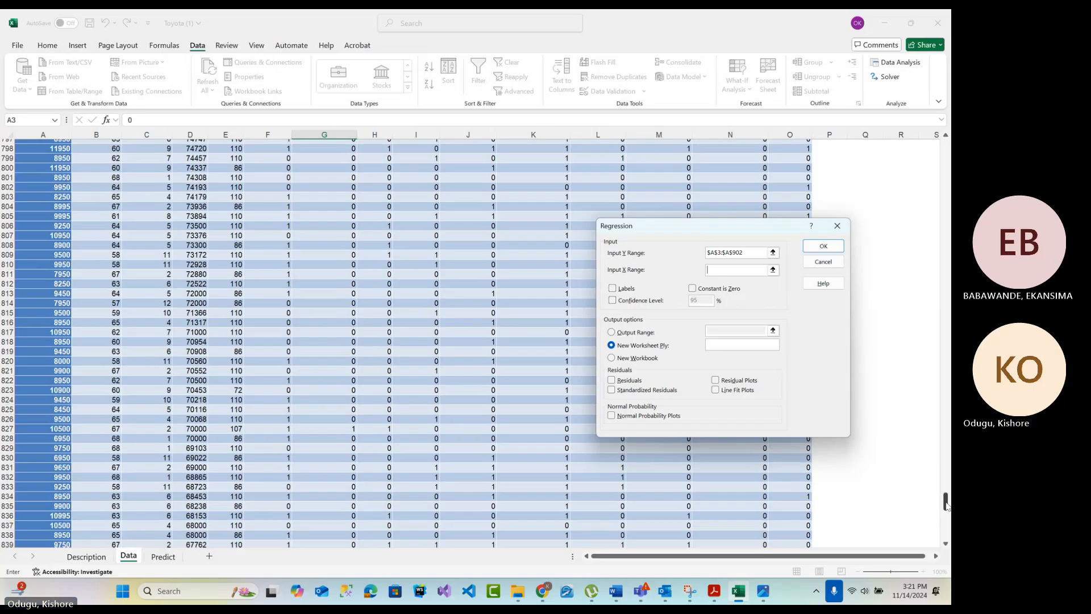
left_click_drag(946, 496, 946, 146)
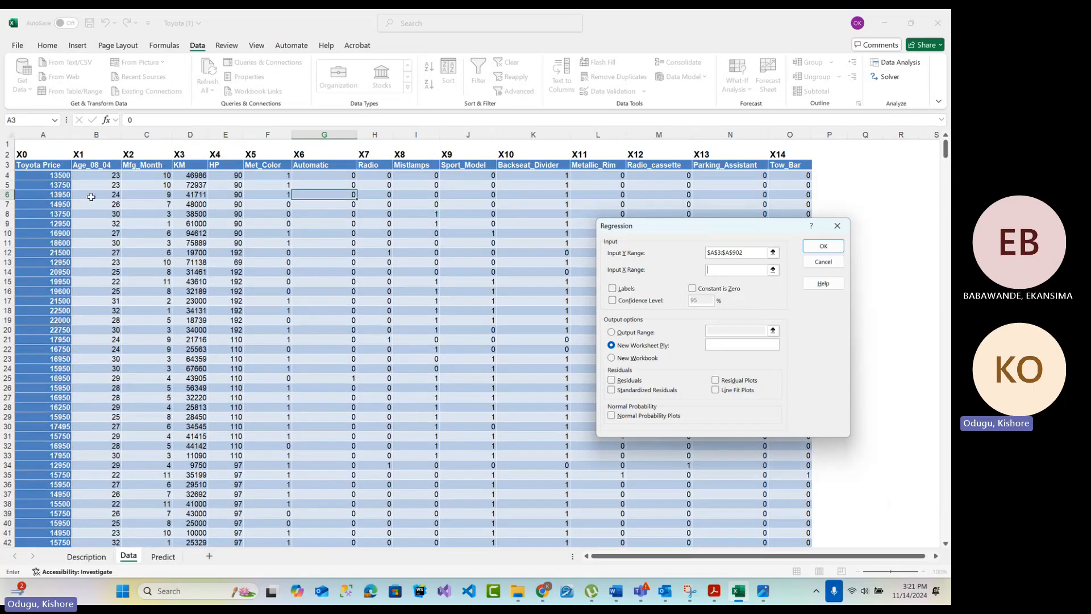
left_click_drag(91, 164, 790, 206)
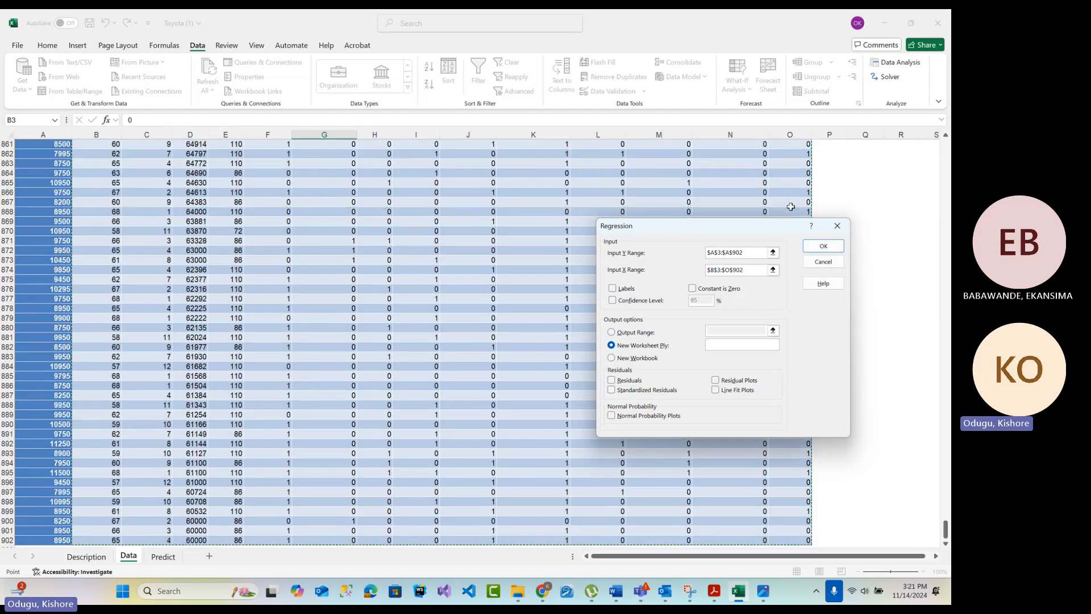
Run the regression with Labels and Residuals enabled, outputting to a new worksheet named Regression Analysis 1
scroll(239, 276, "up", 18)
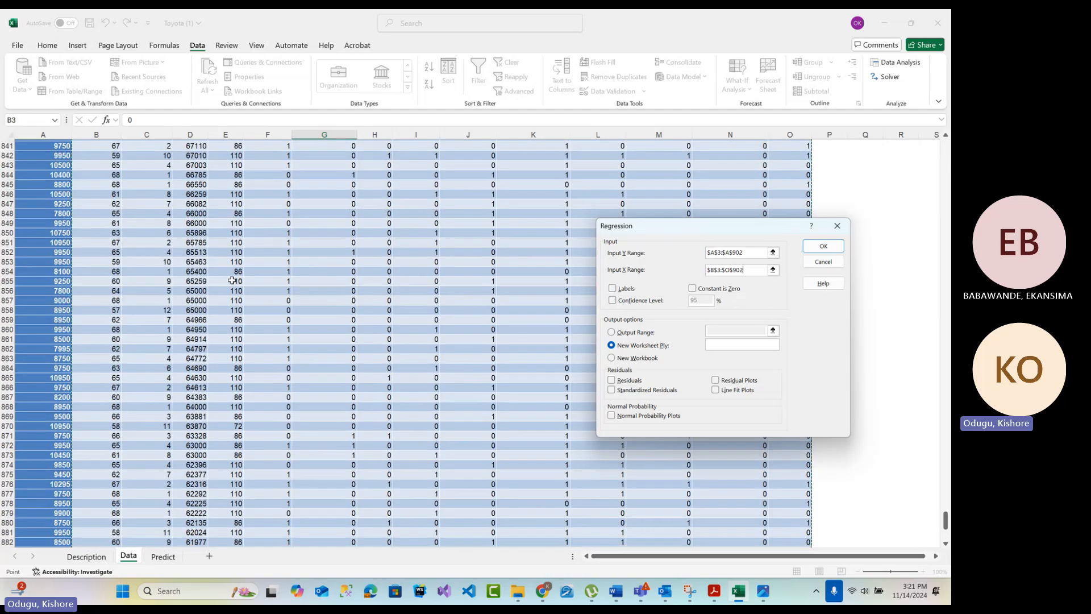
scroll(239, 275, "up", 13)
scroll(240, 276, "right", 1)
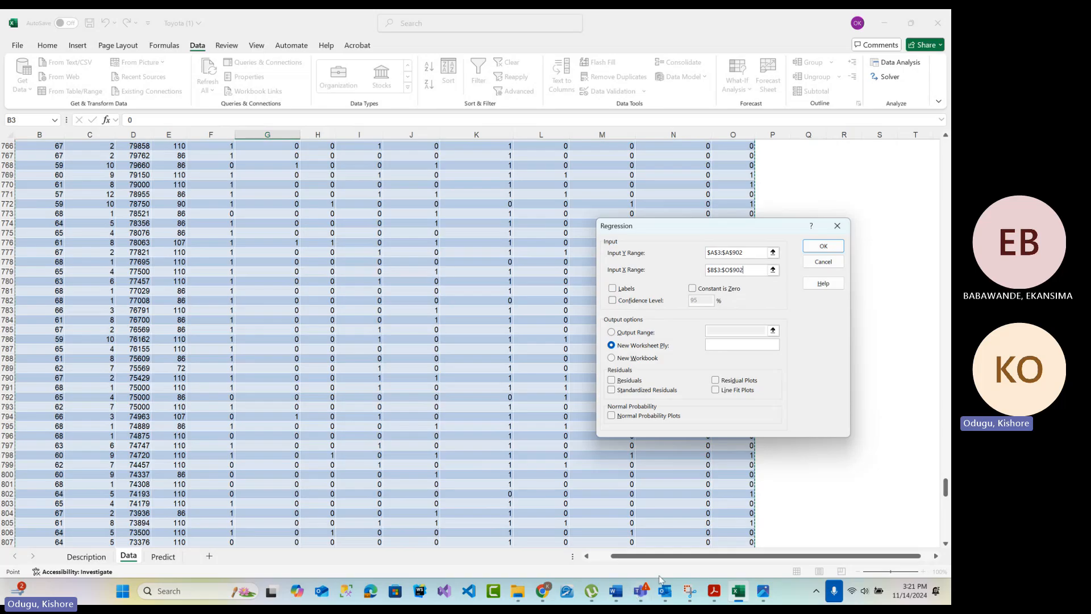
scroll(667, 564, "left", 1)
scroll(407, 342, "up", 10)
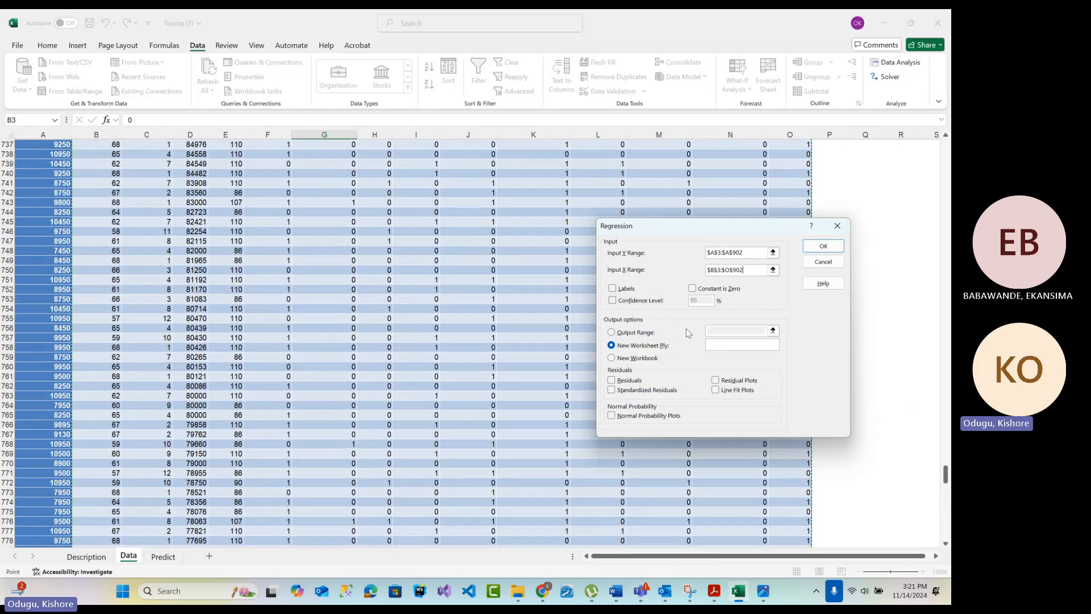
left_click_drag(945, 474, 945, 148)
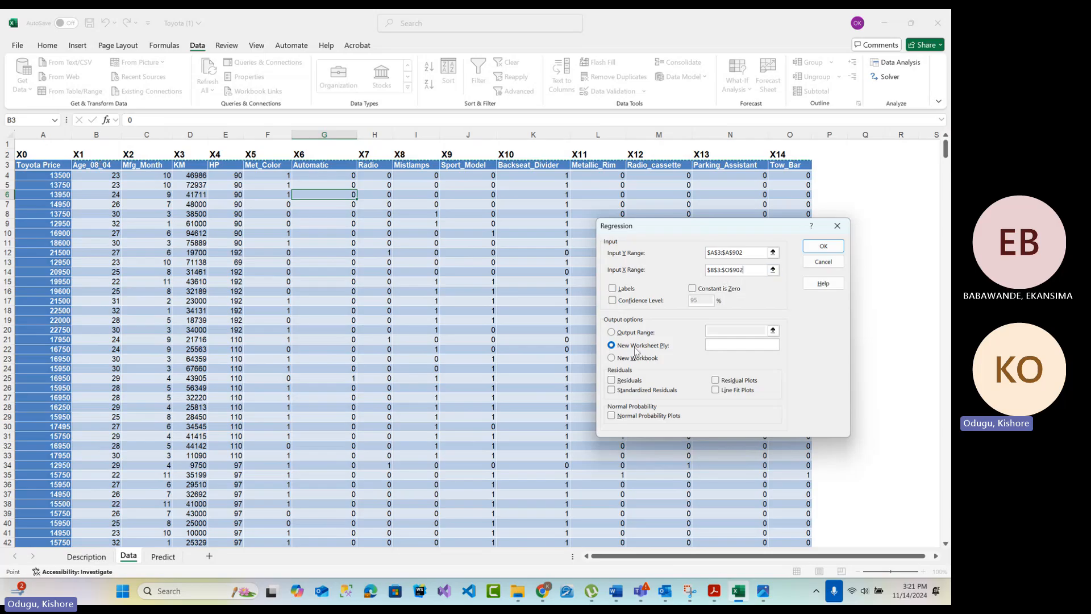
left_click(612, 288)
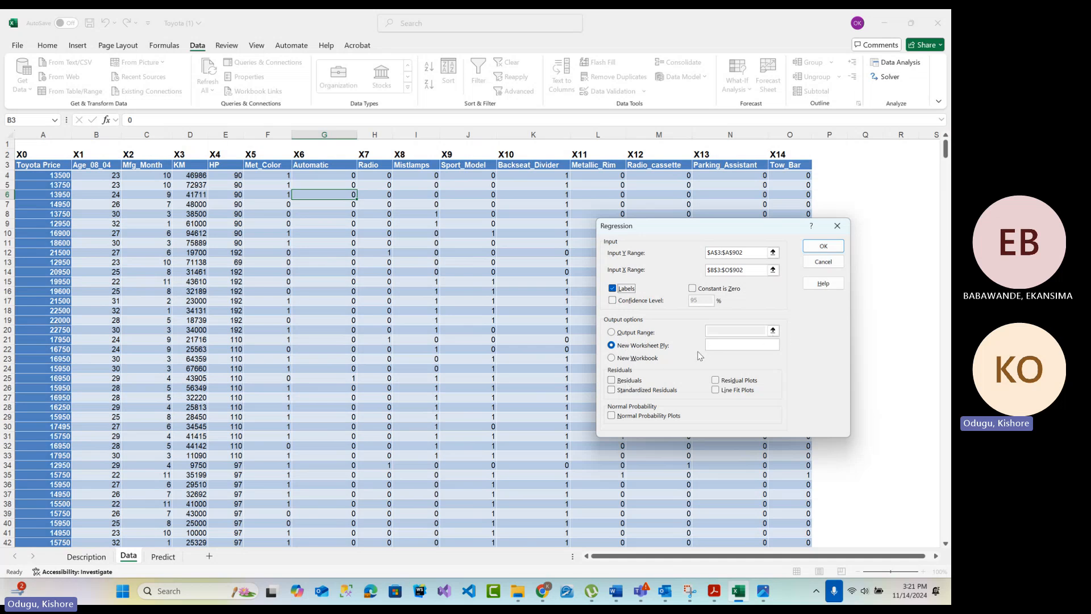
left_click(734, 346)
type("Regression Anal")
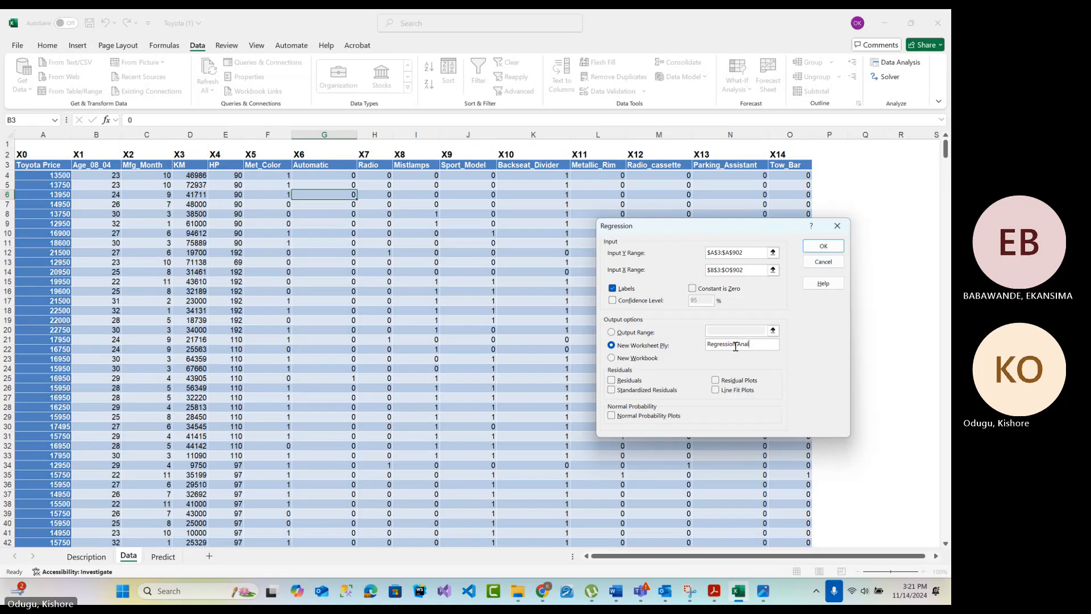
type("ysis 1")
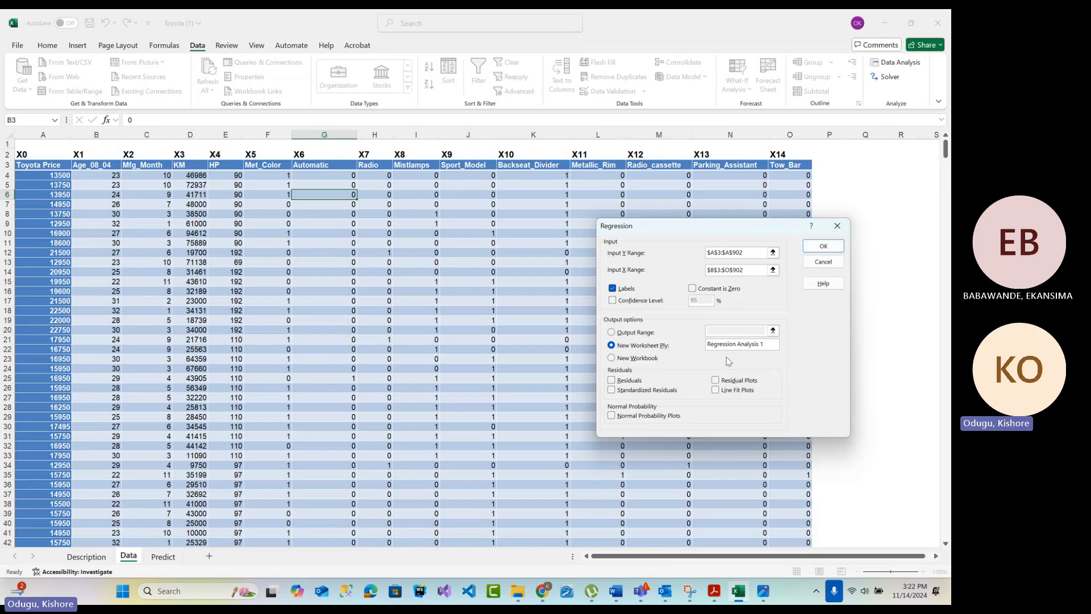
left_click(633, 386)
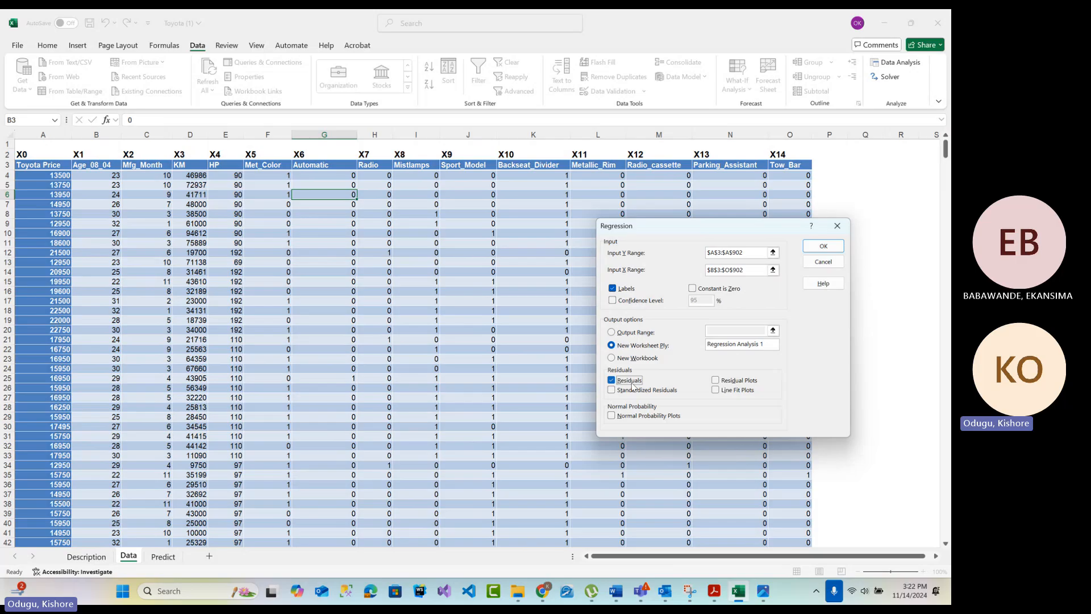
left_click(823, 246)
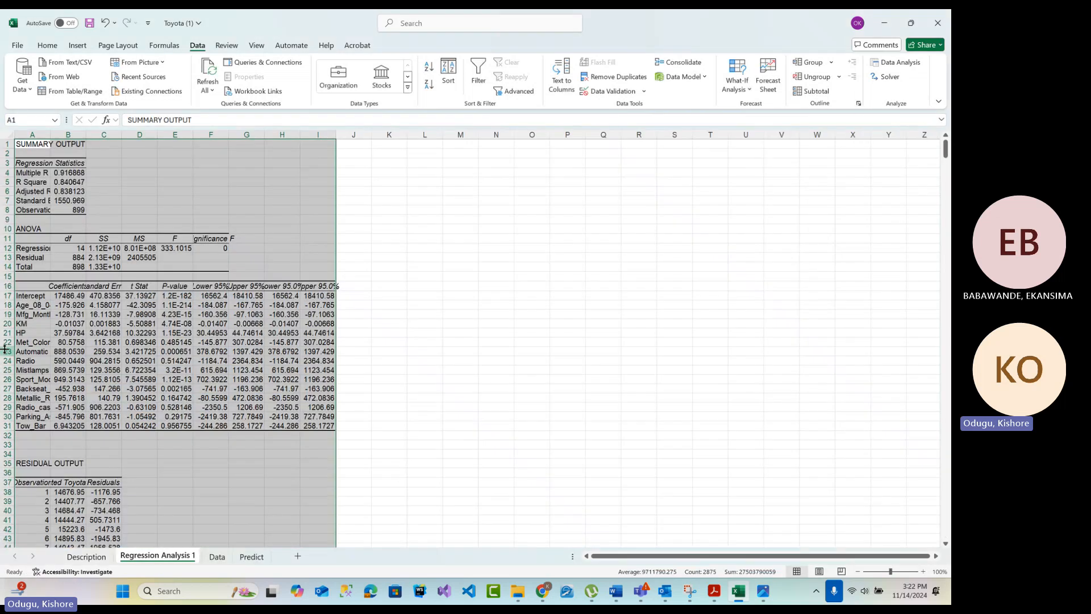
Widen columns A to E of the regression output individually to show their full contents
double_click(53, 135)
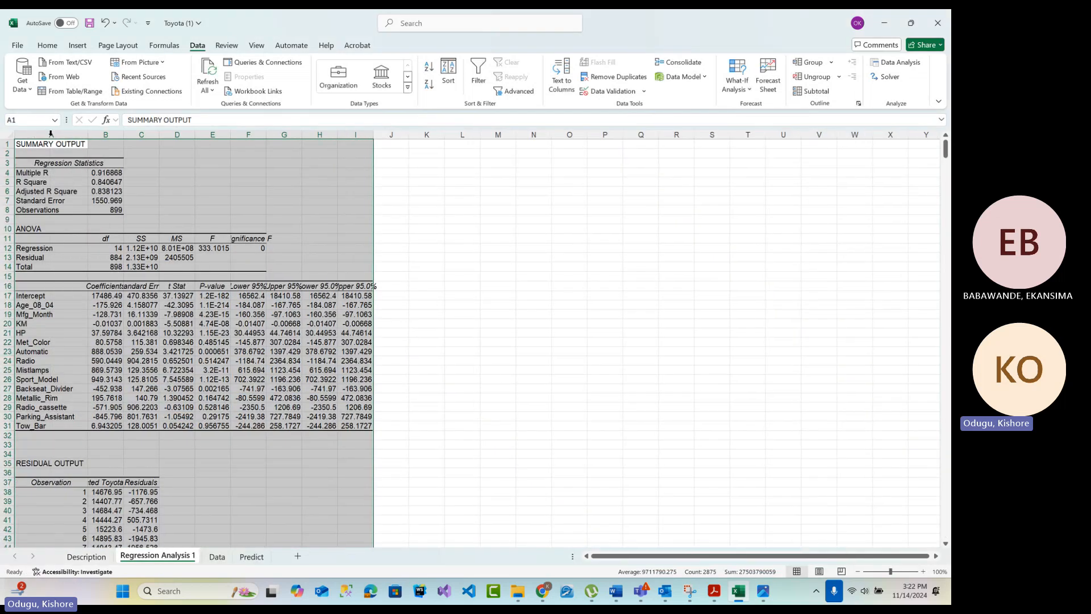
double_click(123, 133)
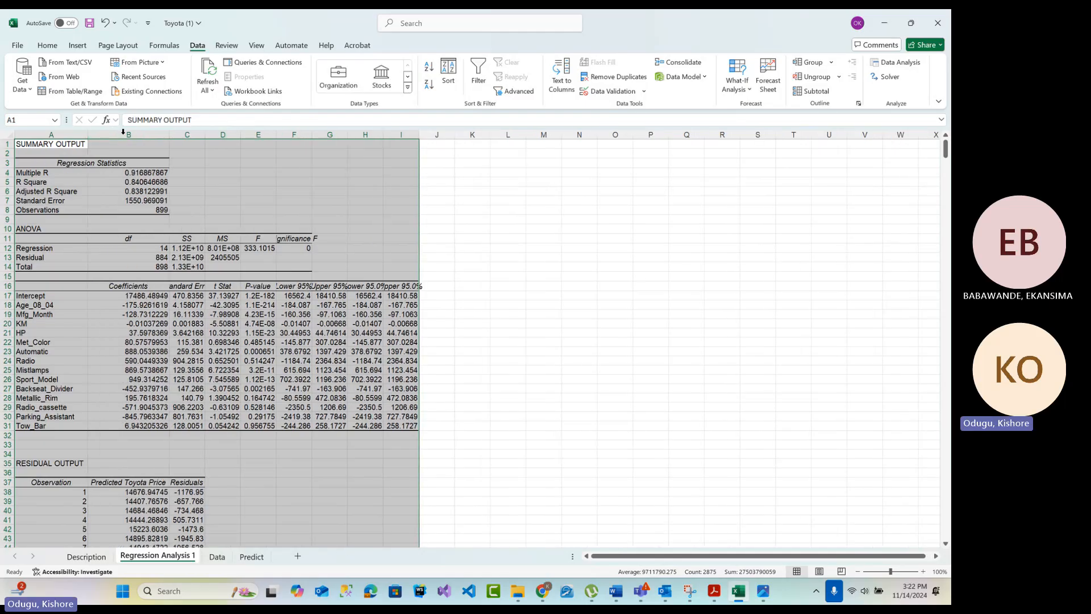
double_click(204, 135)
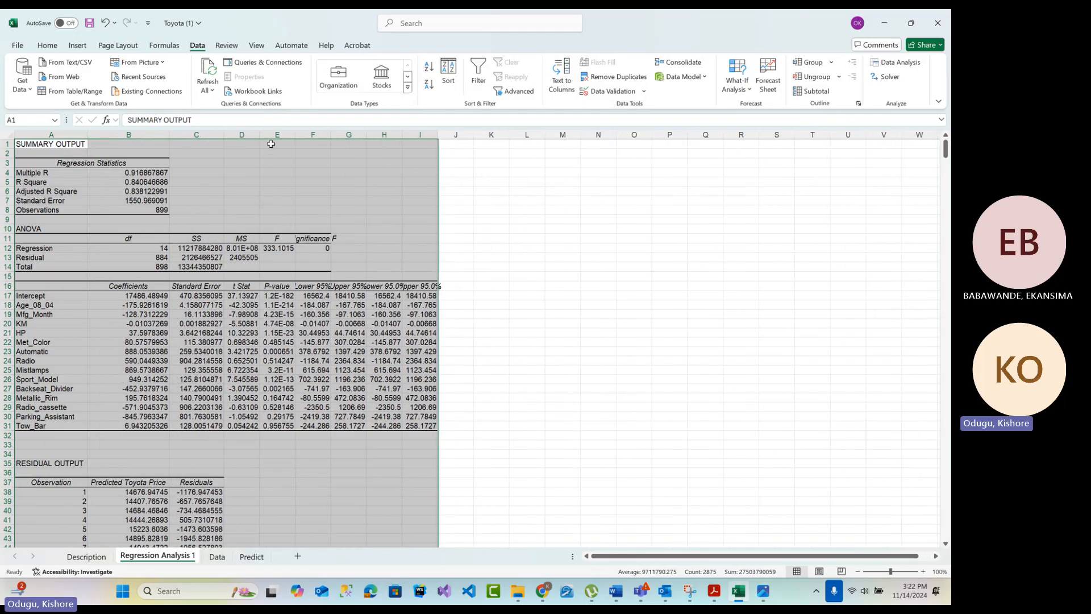
left_click(230, 134)
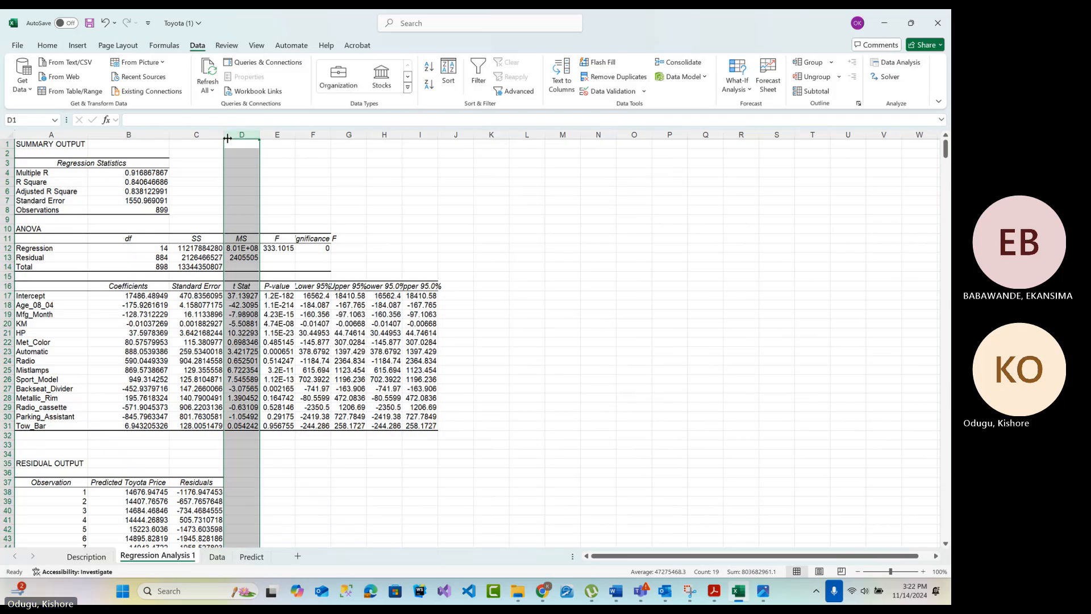
double_click(259, 135)
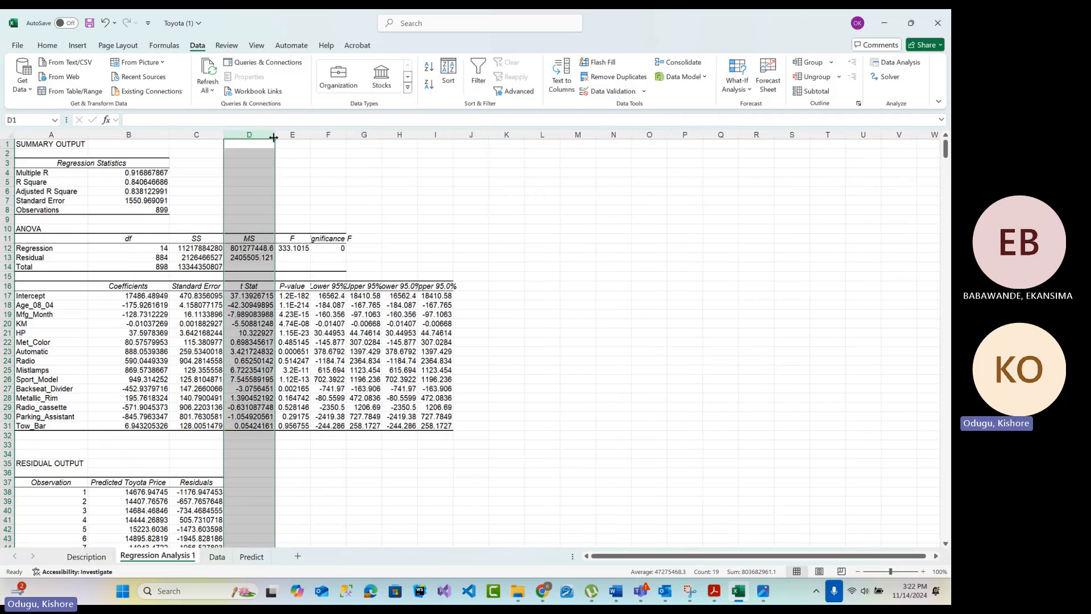
left_click_drag(276, 138, 385, 139)
Give columns A to I of the regression output a uniform width, trying 30 and settling on 20
left_click_drag(45, 127, 510, 223)
right_click(385, 294)
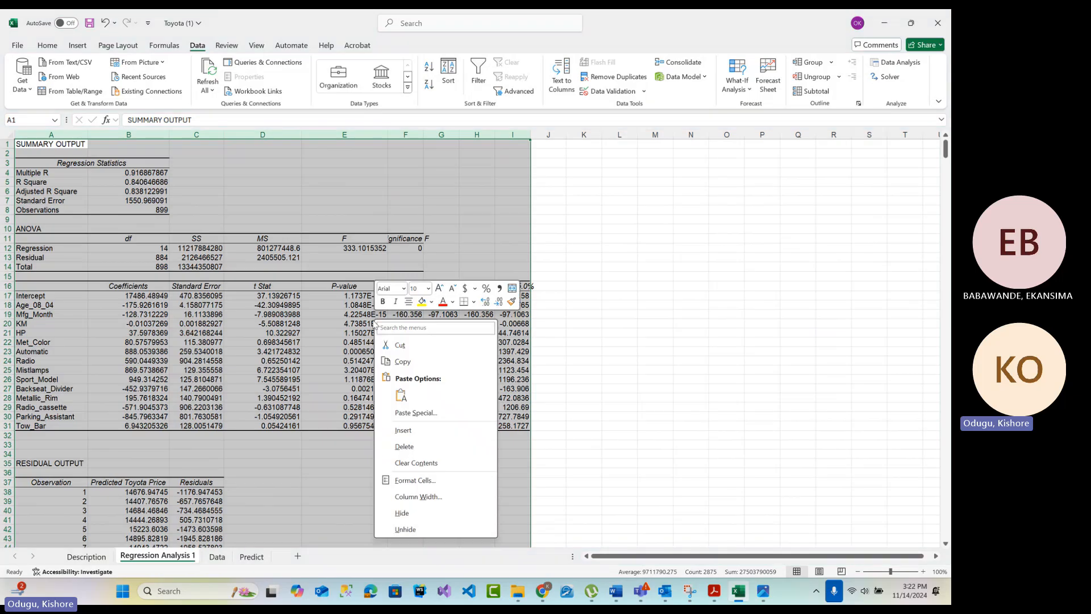
left_click(436, 500)
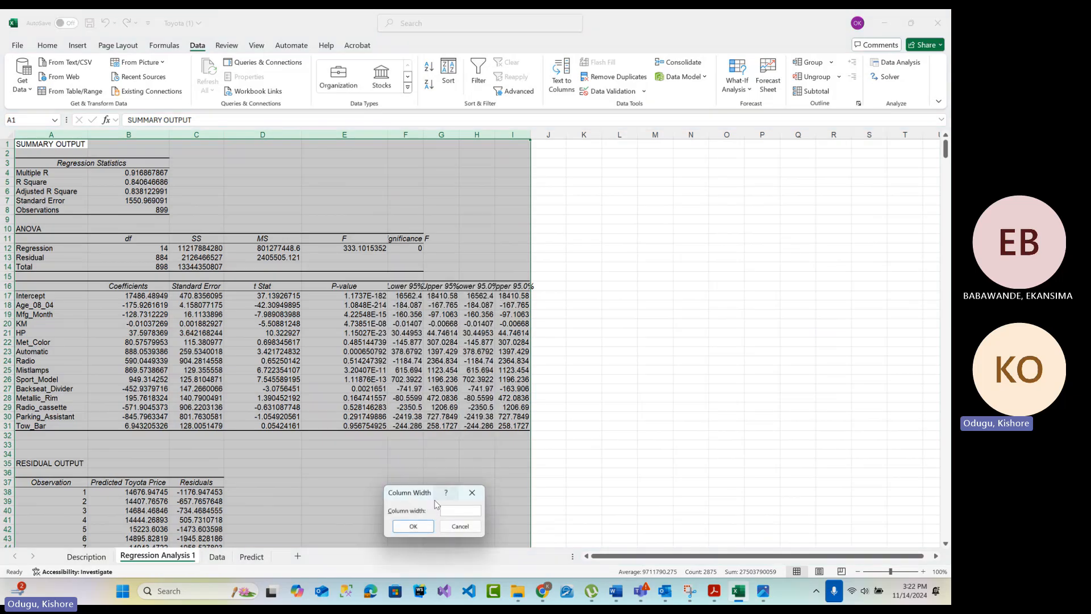
type("30")
key("Return")
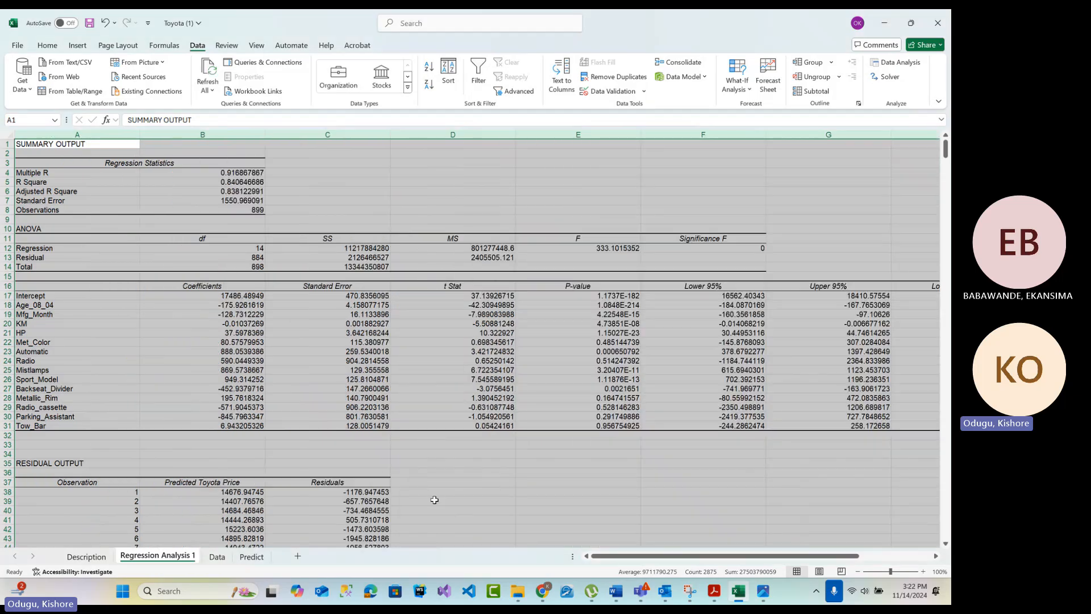
right_click(397, 381)
left_click(436, 339)
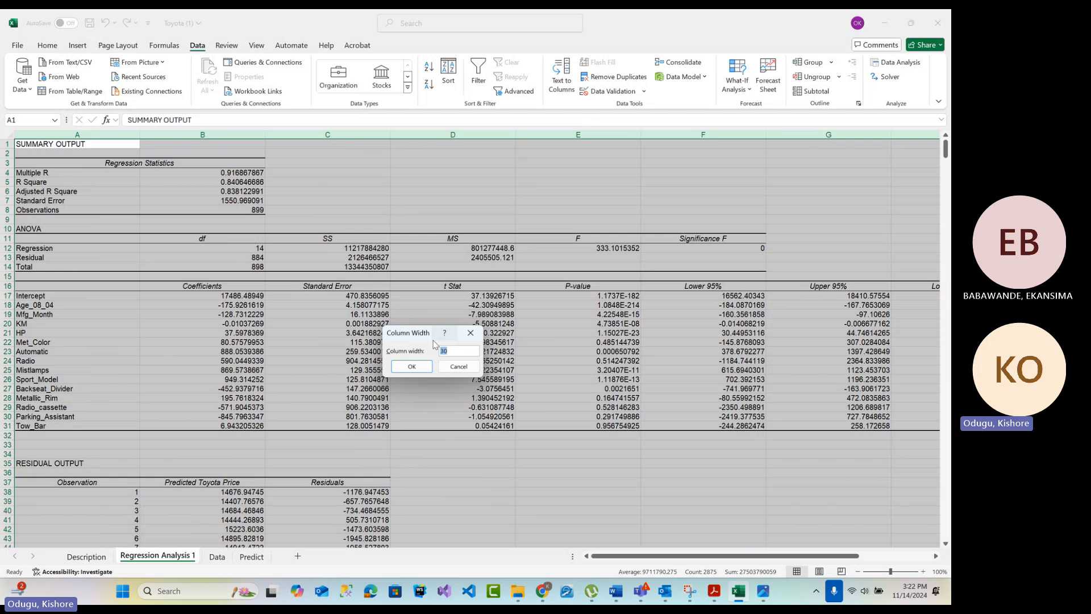
type("20")
key("Return")
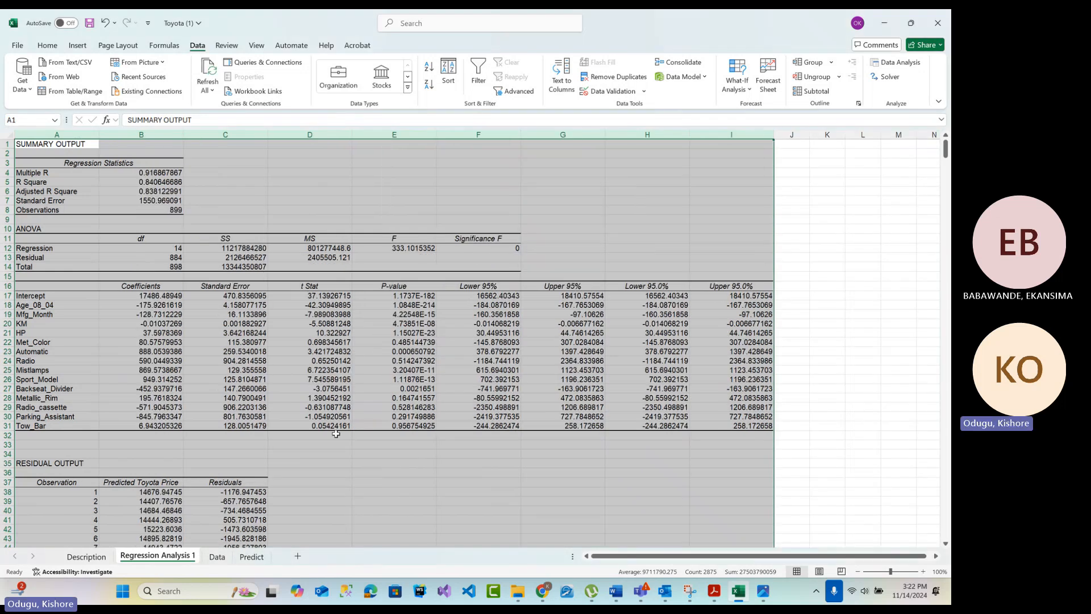
left_click(839, 388)
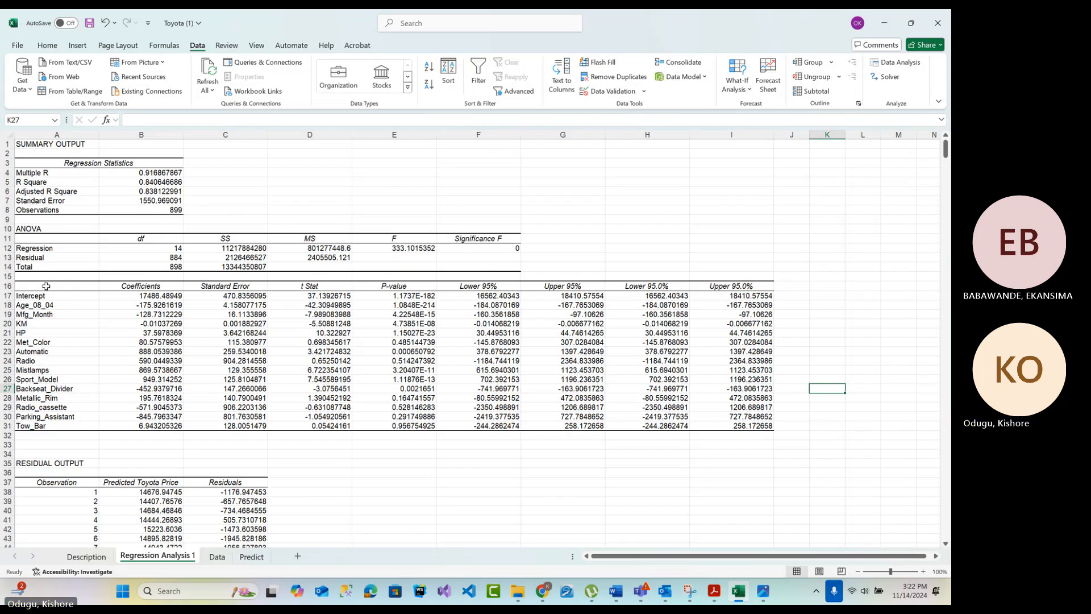
Switch to Chrome, return to the assignment instructions and review the model selection criteria and the p-value limit
left_click(542, 591)
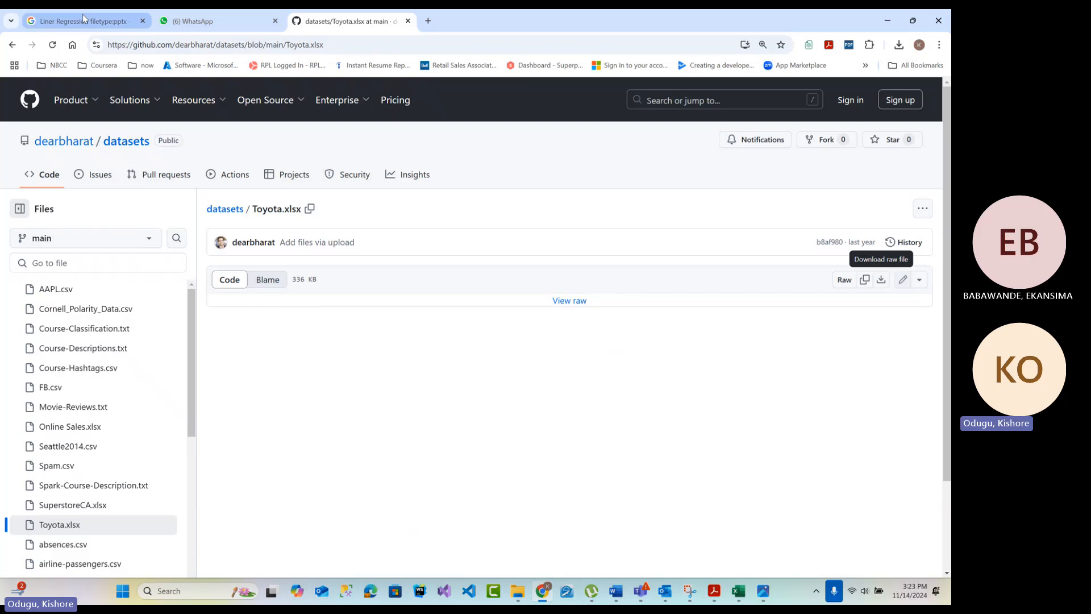
left_click(13, 45)
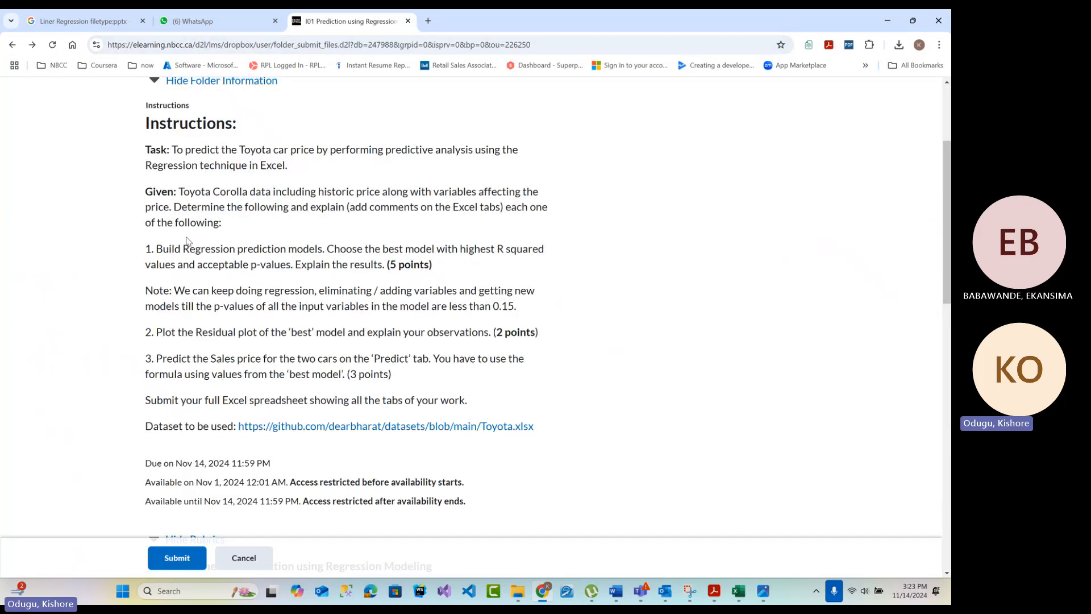
left_click_drag(159, 247, 296, 263)
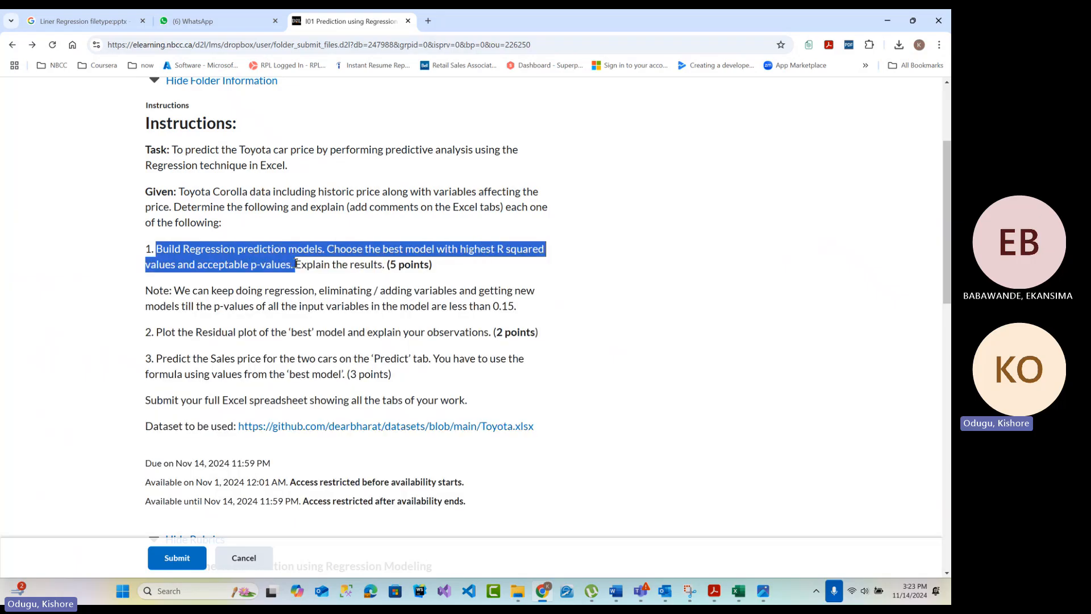
left_click(286, 265)
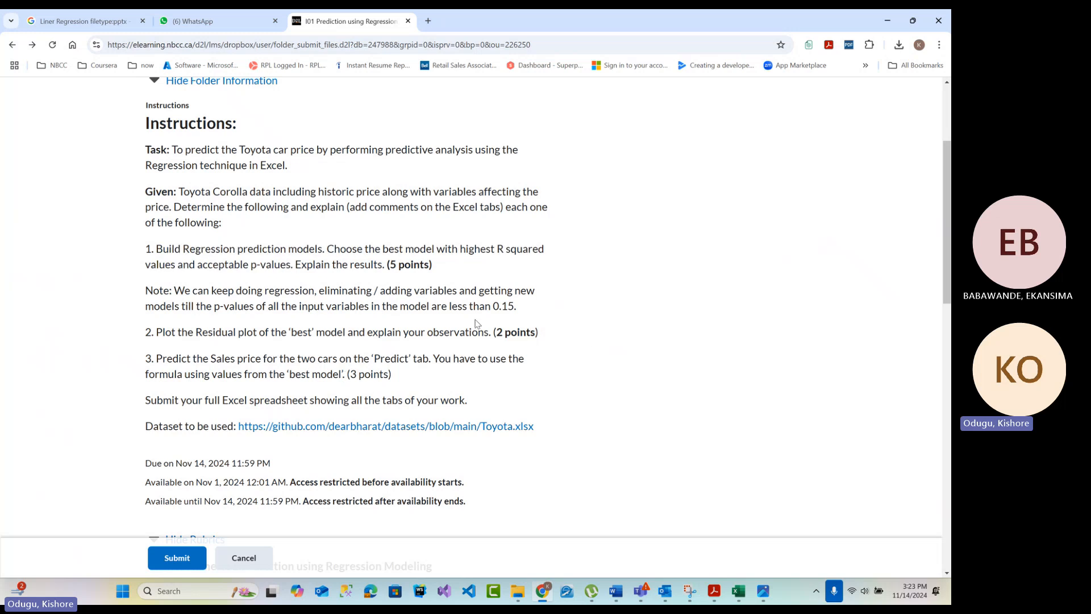
left_click_drag(494, 307, 515, 306)
Switch back to Excel and widen the empty column J beside the regression coefficients table
key("alt+Tab")
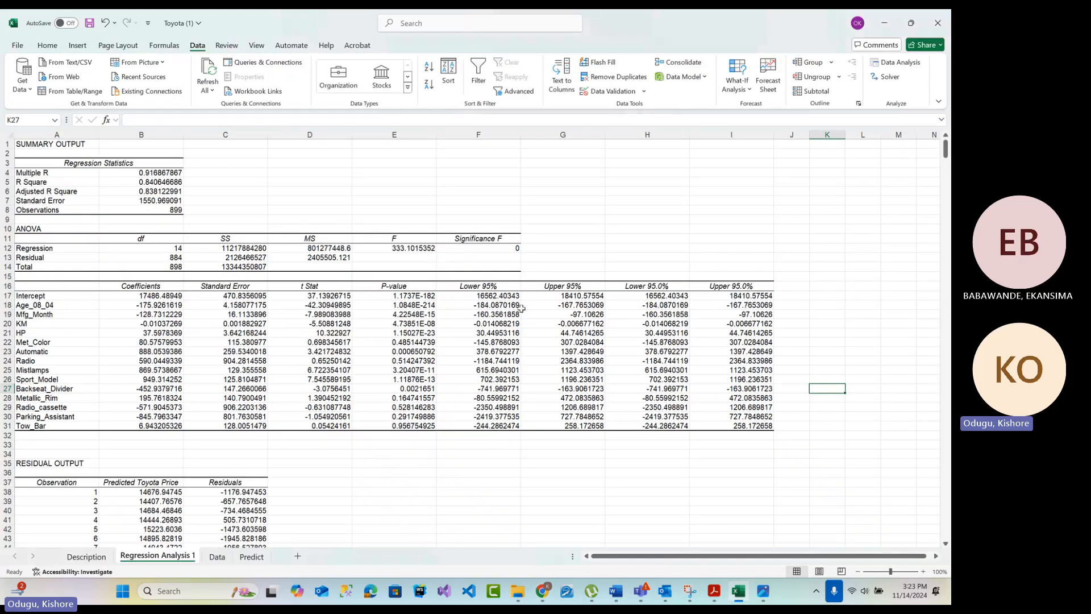
left_click(408, 295)
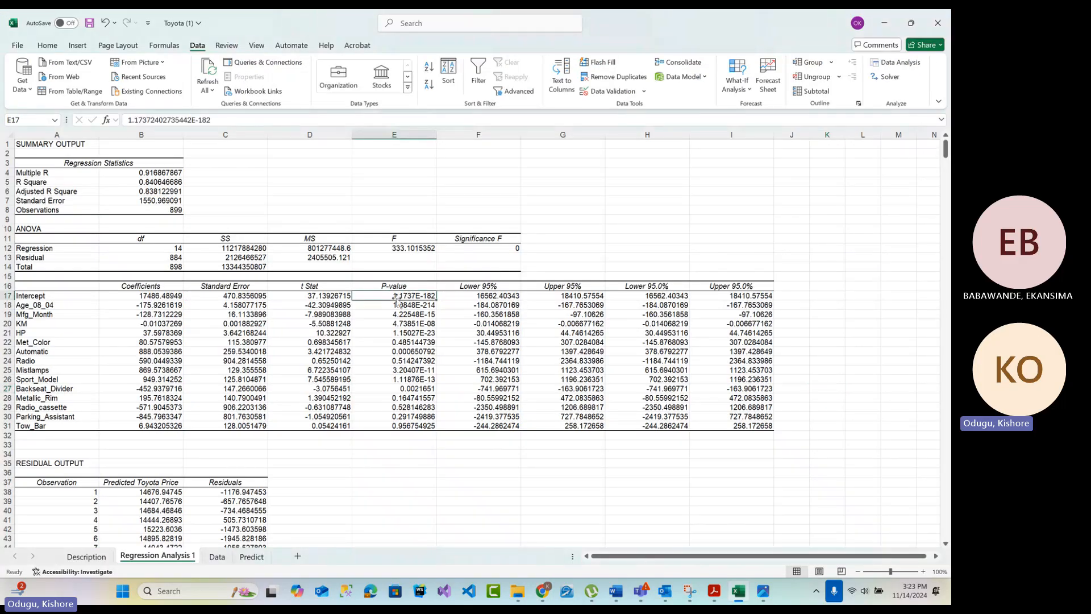
left_click(397, 136)
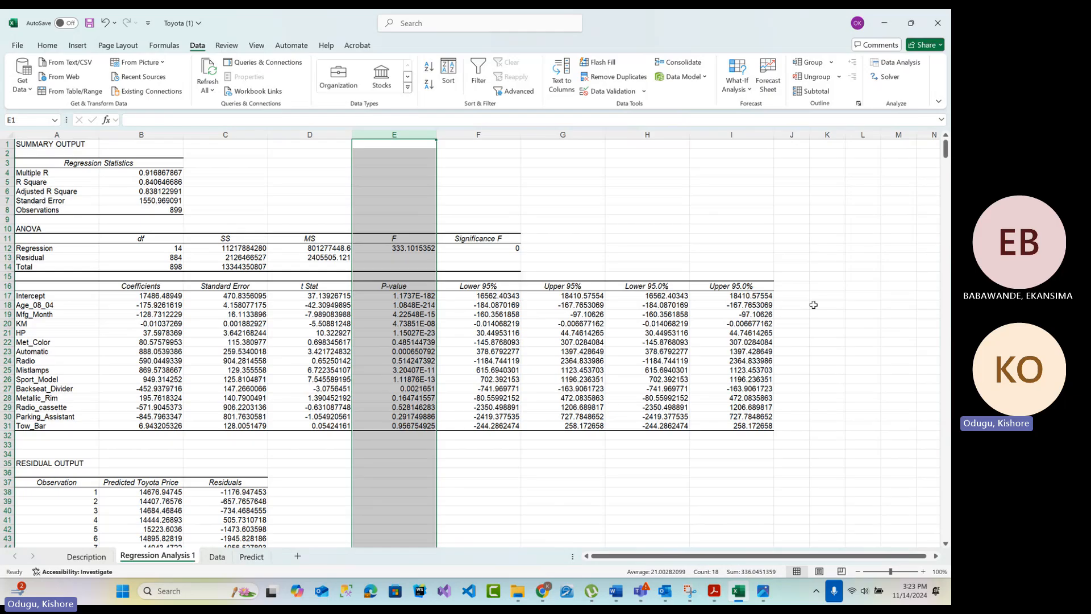
left_click(798, 296)
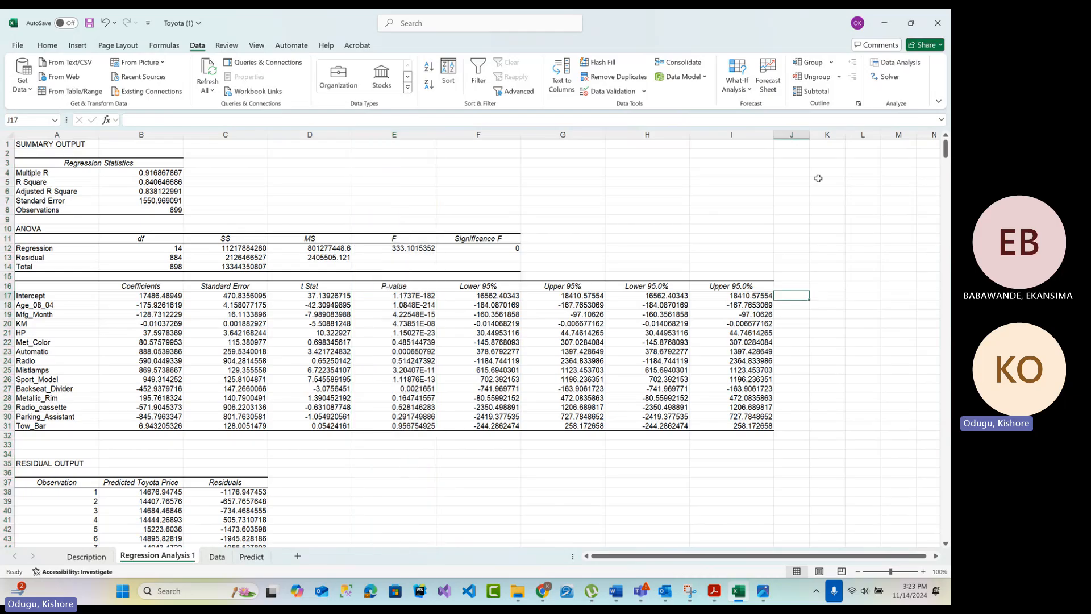
left_click_drag(809, 135, 927, 137)
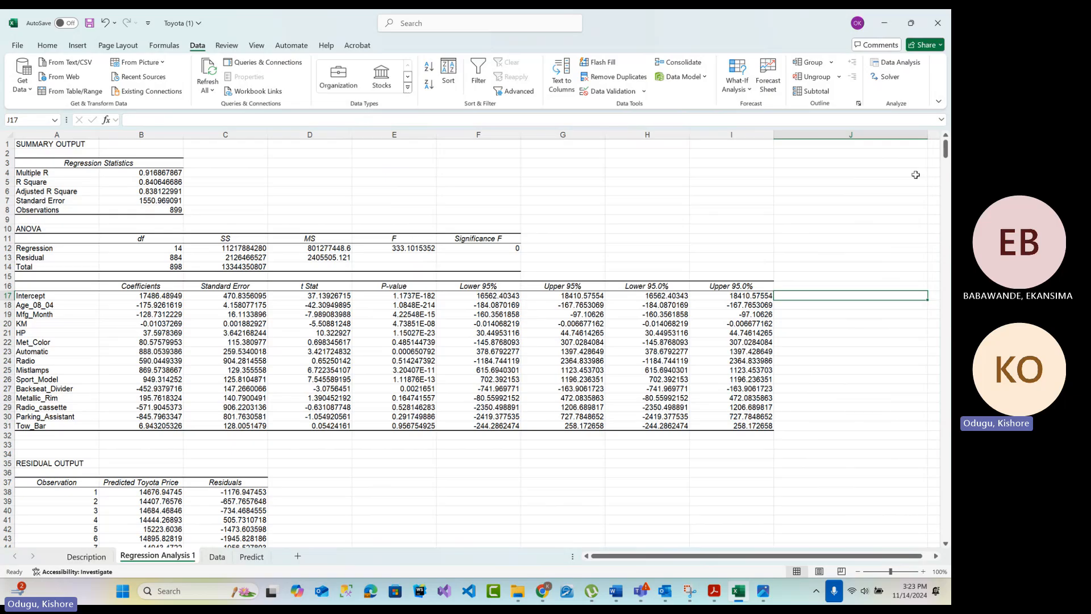
double_click(786, 294)
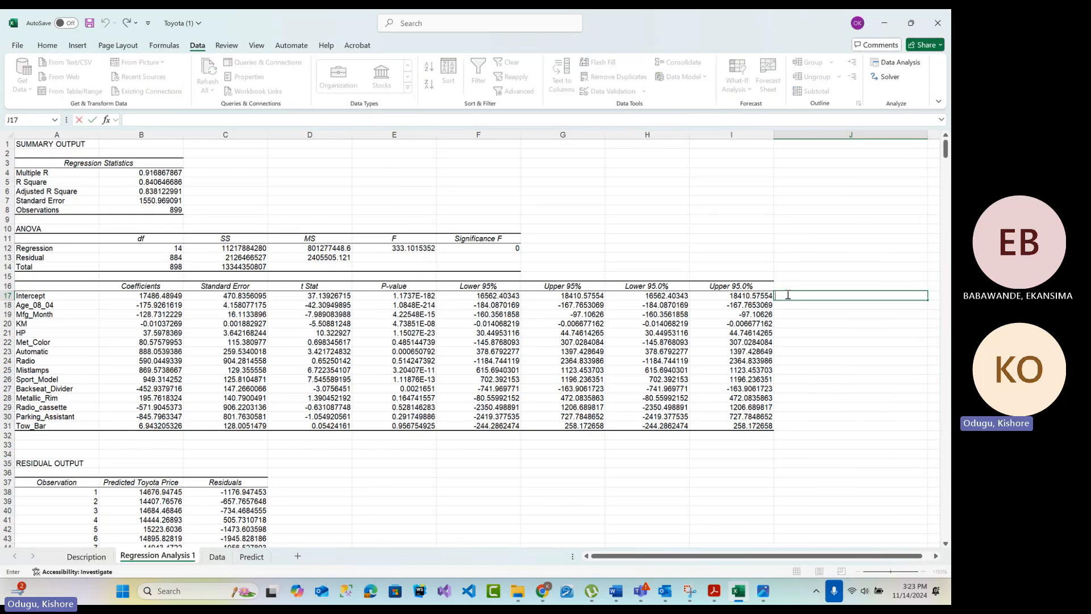
type("=")
key("BackSpace")
left_click(802, 298)
type("=if(")
left_click(415, 296)
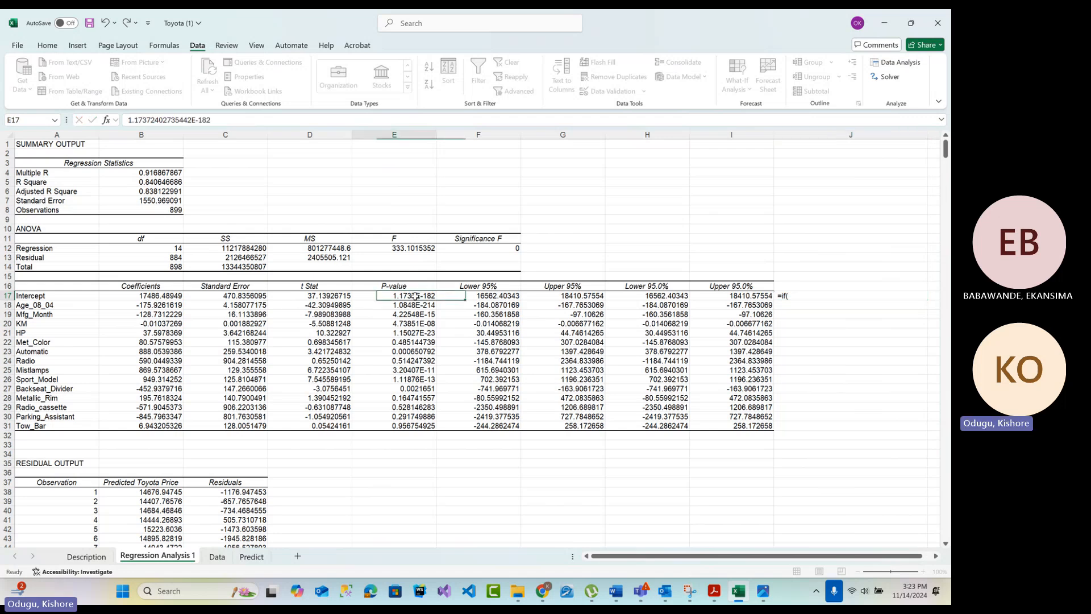
double_click(797, 295)
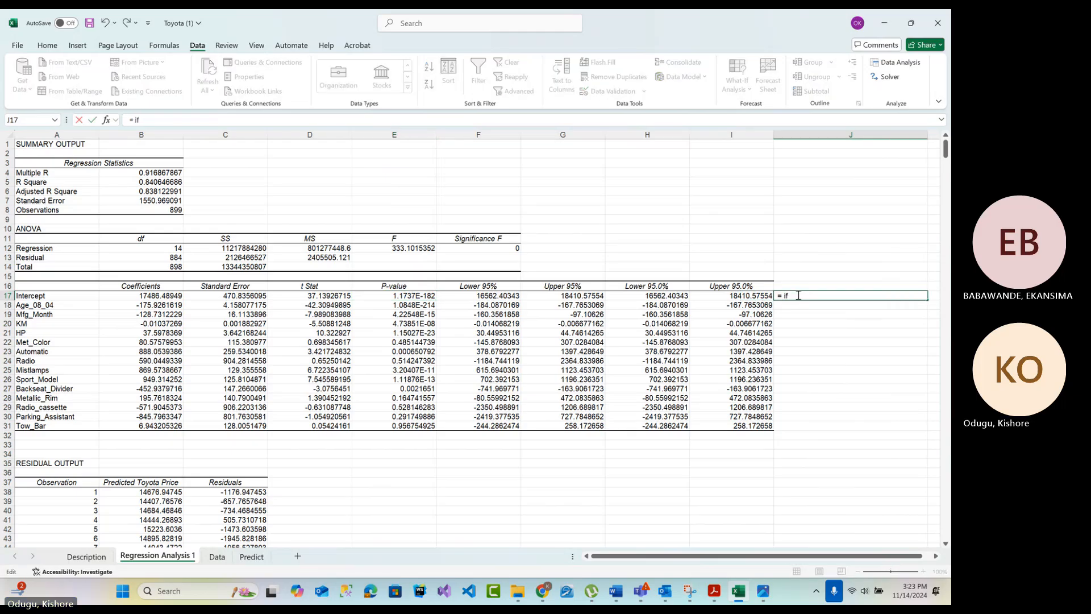
type("(")
left_click(426, 299)
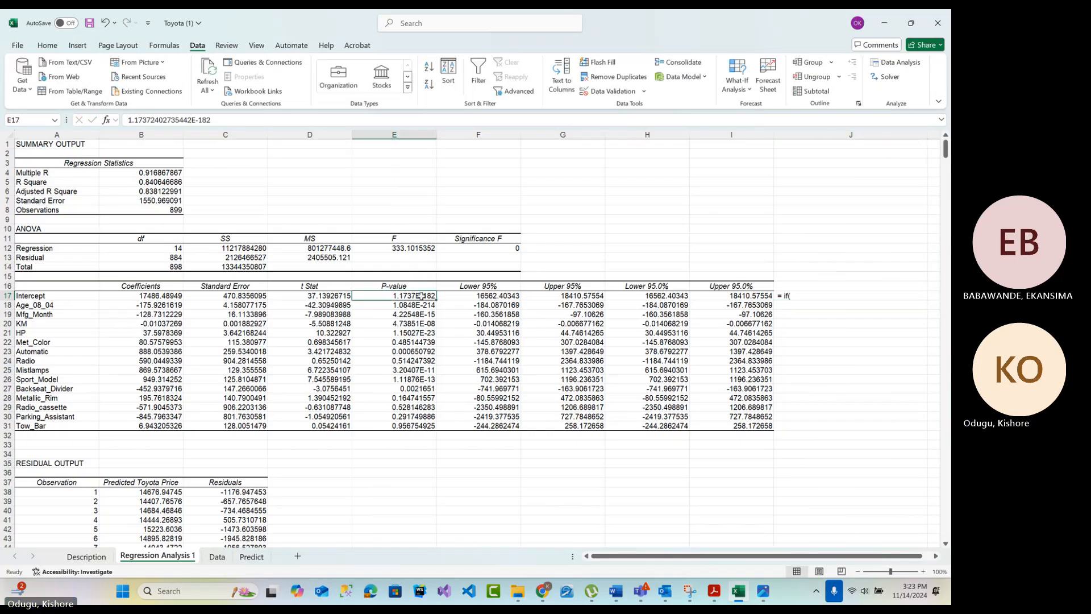
left_click(804, 299)
key("BackSpace")
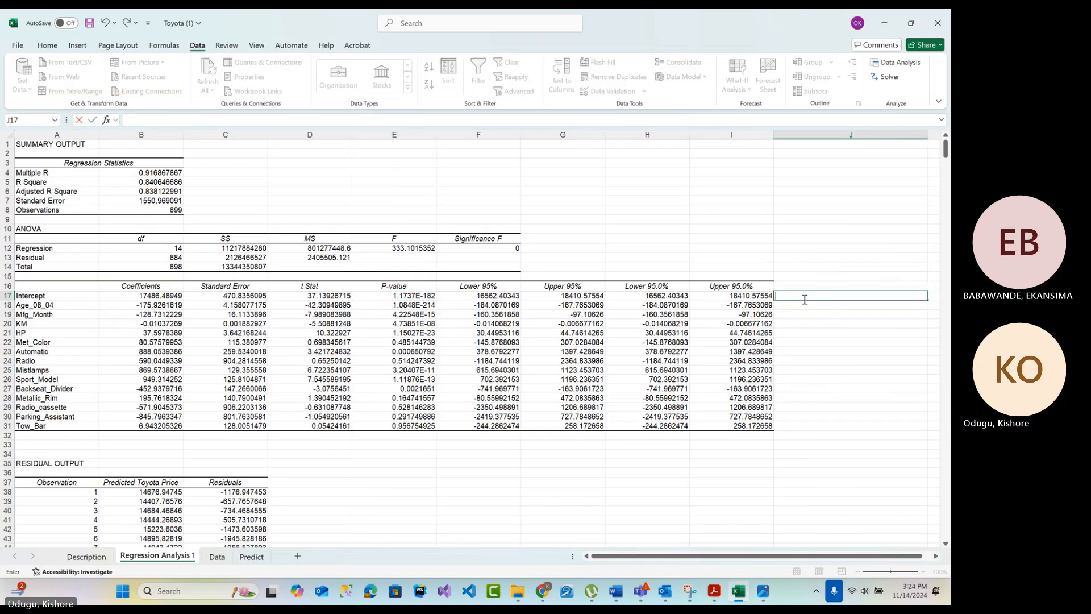
left_click(803, 373)
left_click(799, 285)
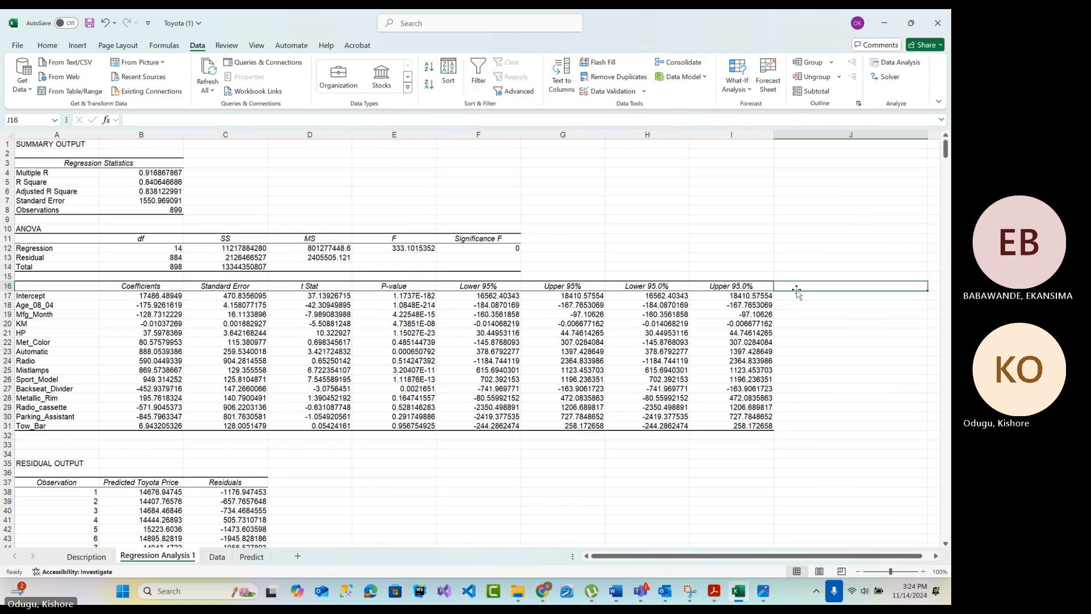
double_click(793, 296)
type("=")
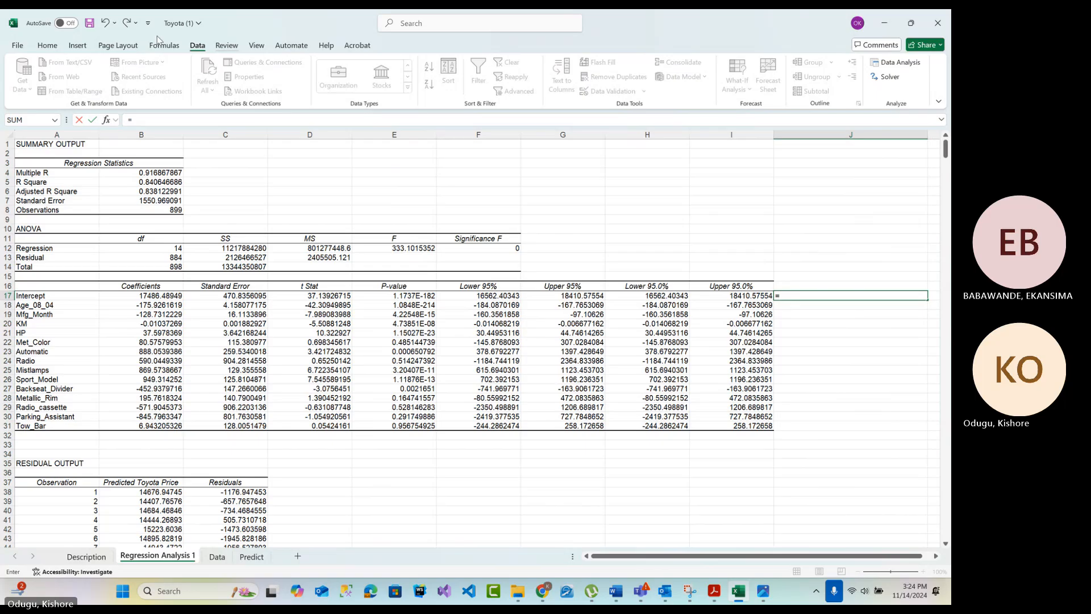
left_click(105, 119)
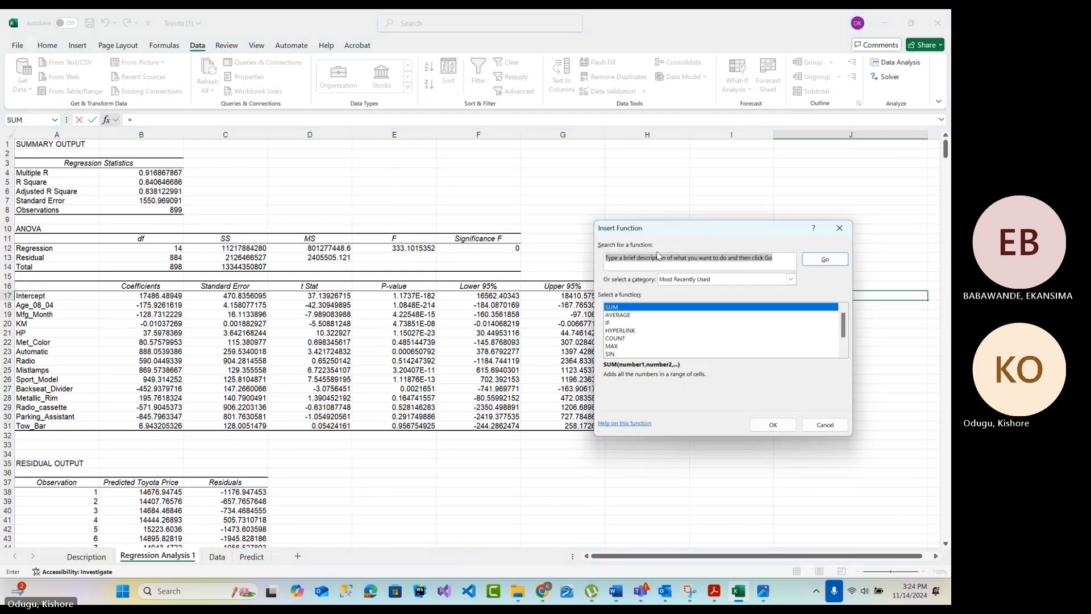
left_click(825, 424)
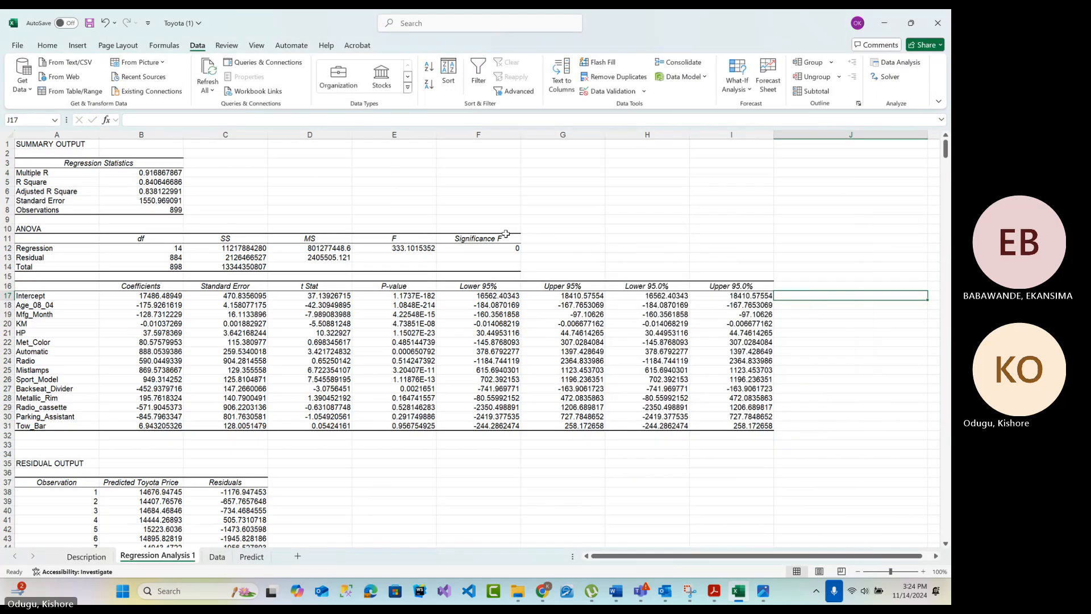
Start an IF formula in J17 testing whether the Intercept's p-value in E17 is less than 0.15
left_click(221, 120)
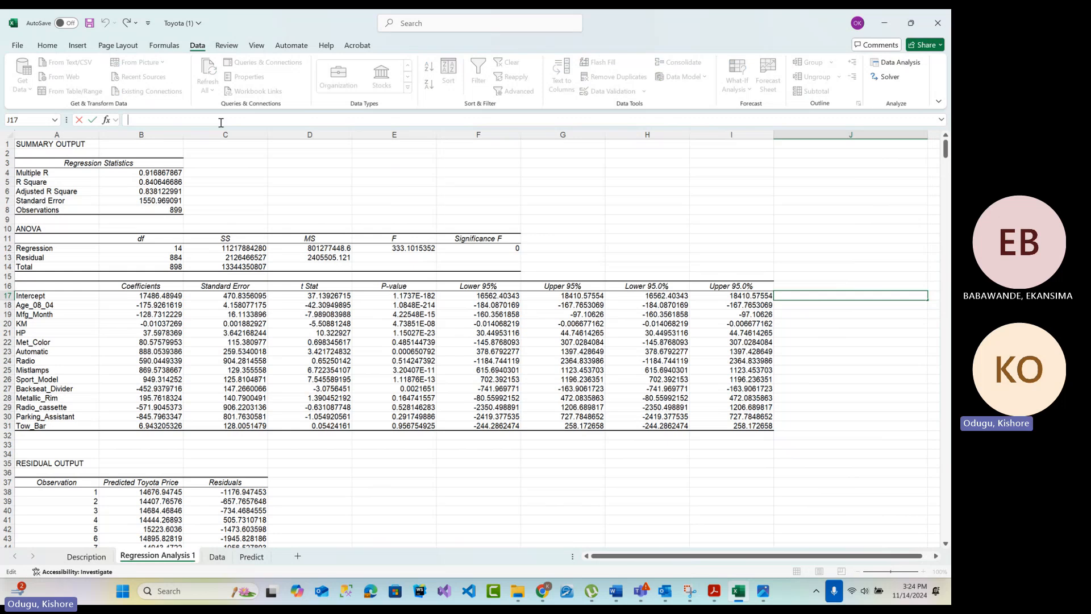
type("=if")
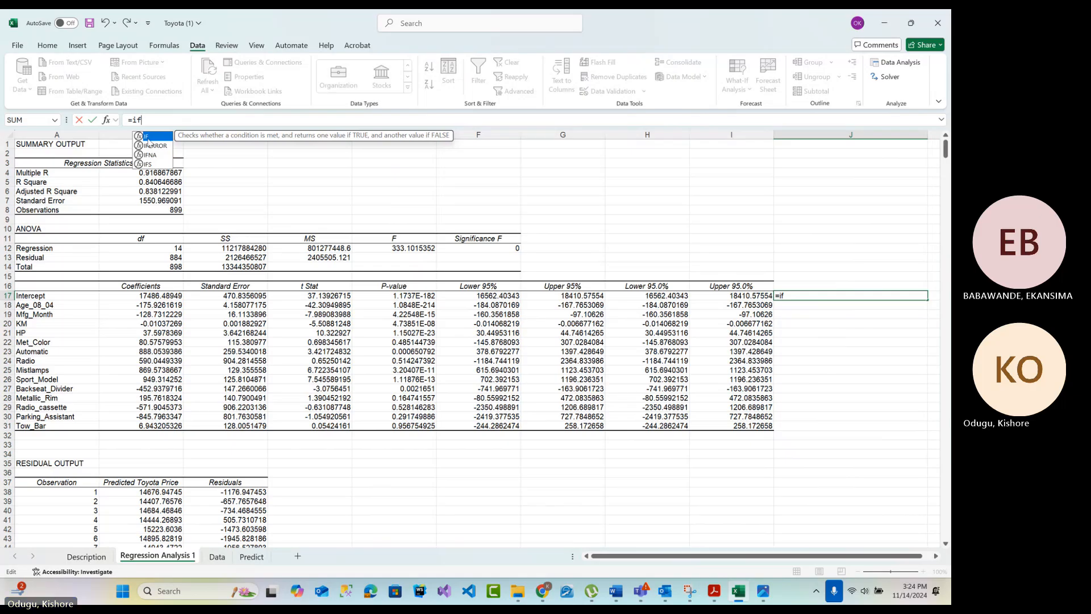
key("Tab")
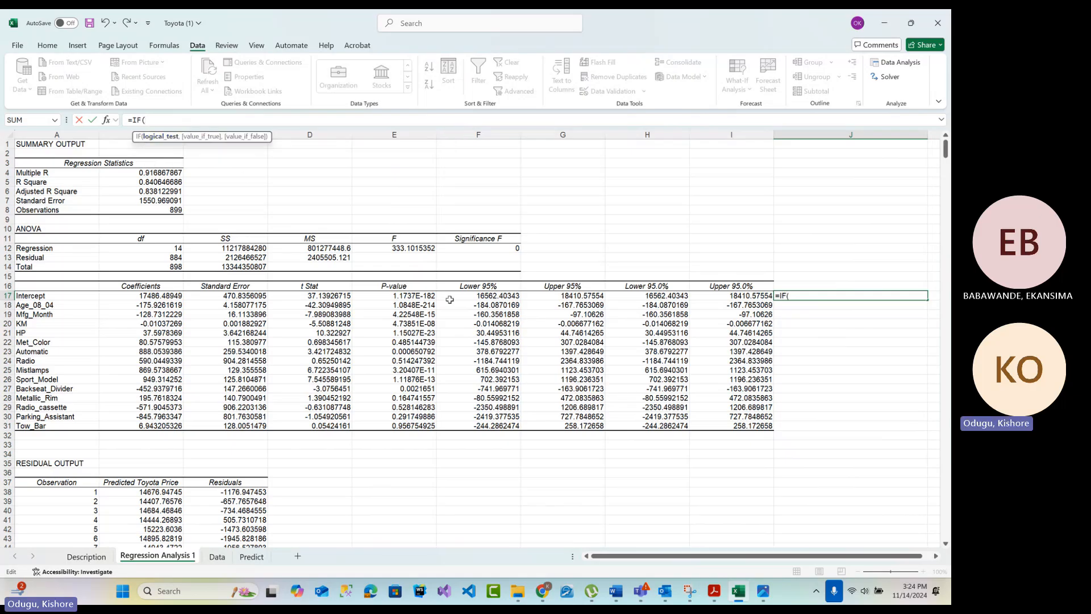
left_click(410, 296)
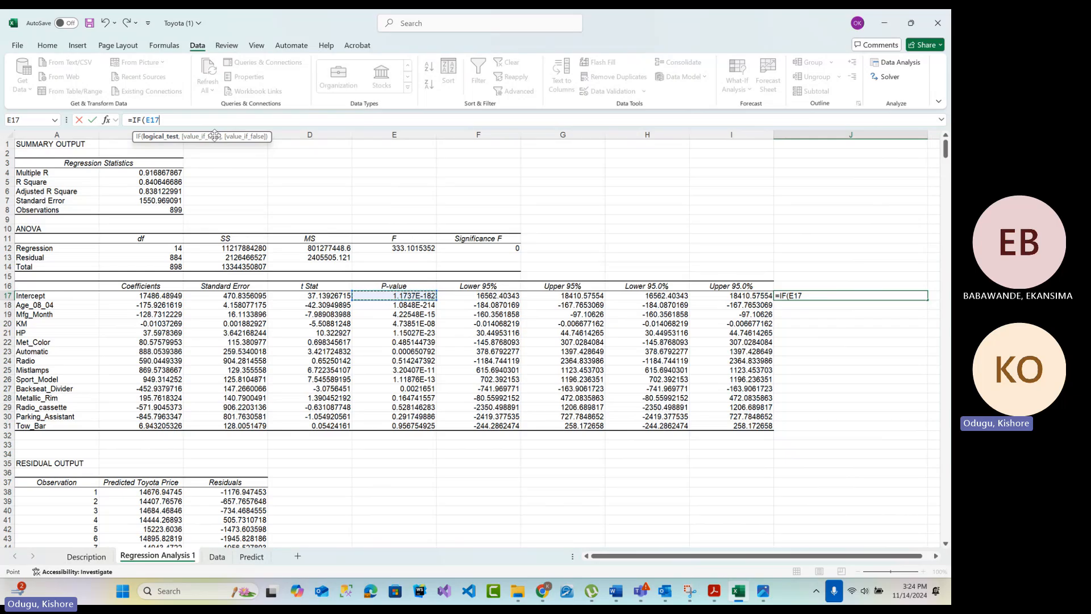
type("<0.15")
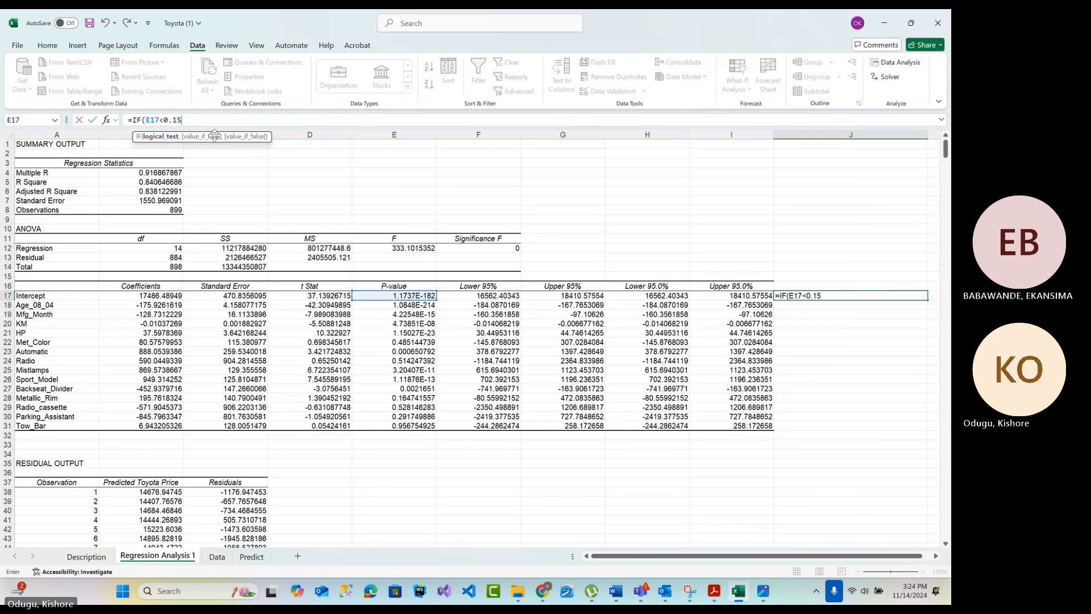
type(",")
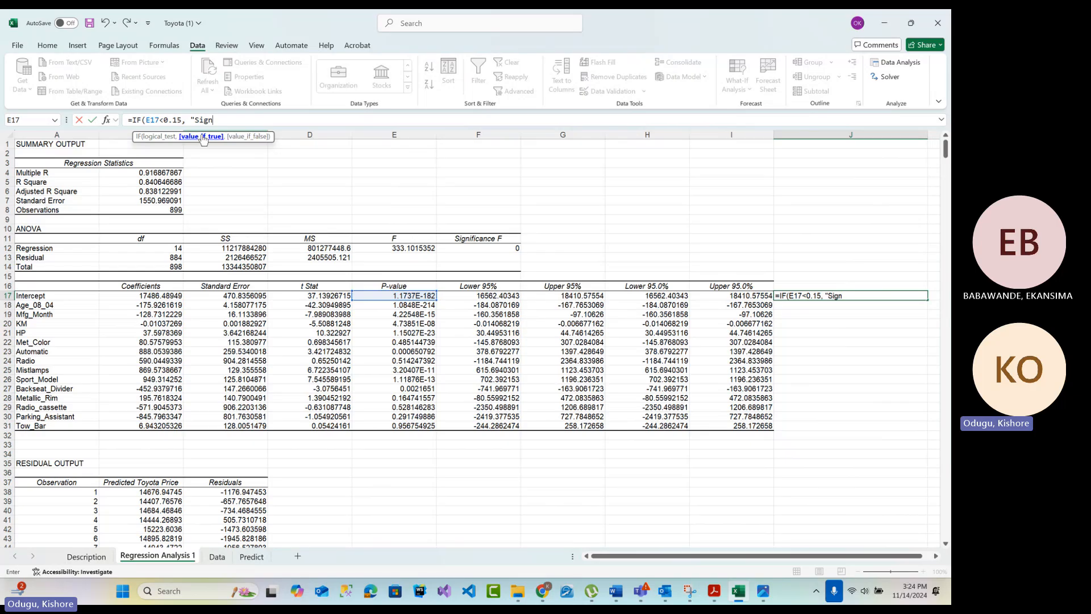
Complete the IF formula so it returns "Significant" when the test is true and "Not Significant" otherwise
type("\"Significant")
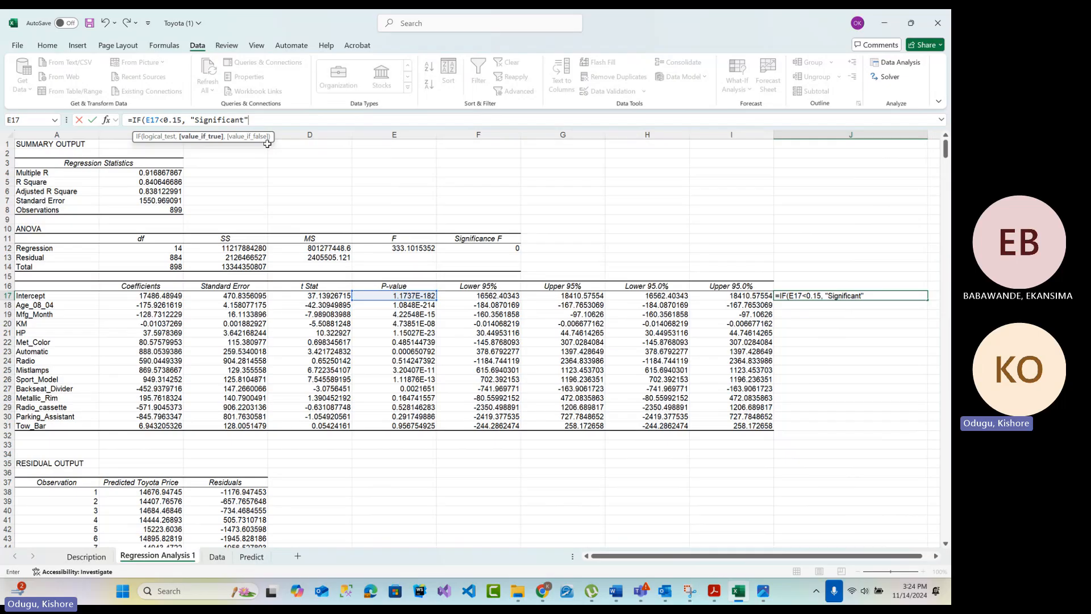
type(",\"Not S")
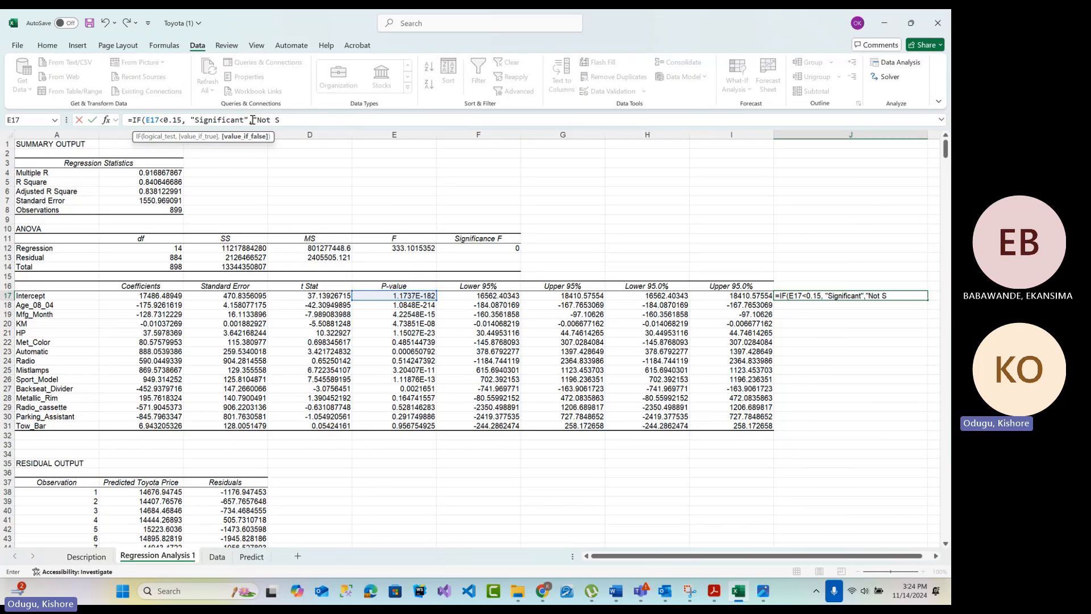
type("ignificant")
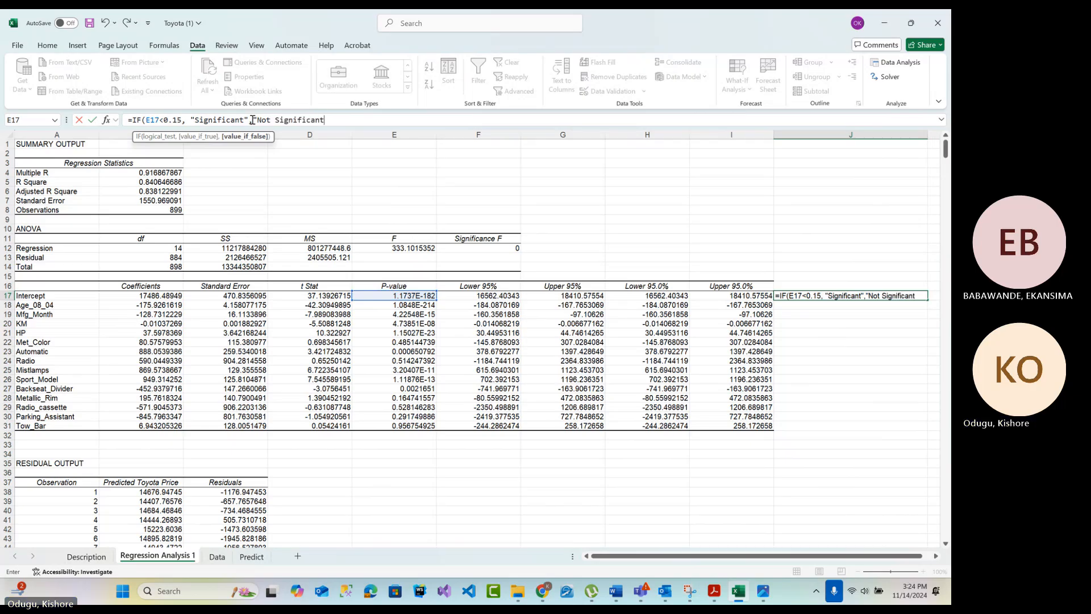
type("\")")
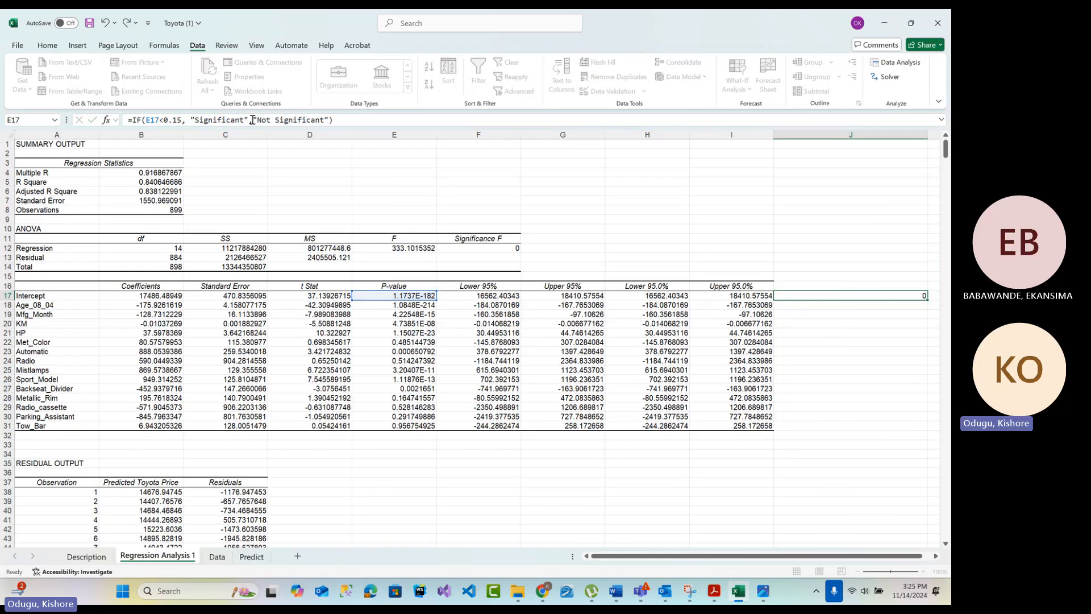
key("Return")
Make the column absolute in the J17 formula's p-value reference so that it reads $E17
left_click(825, 295)
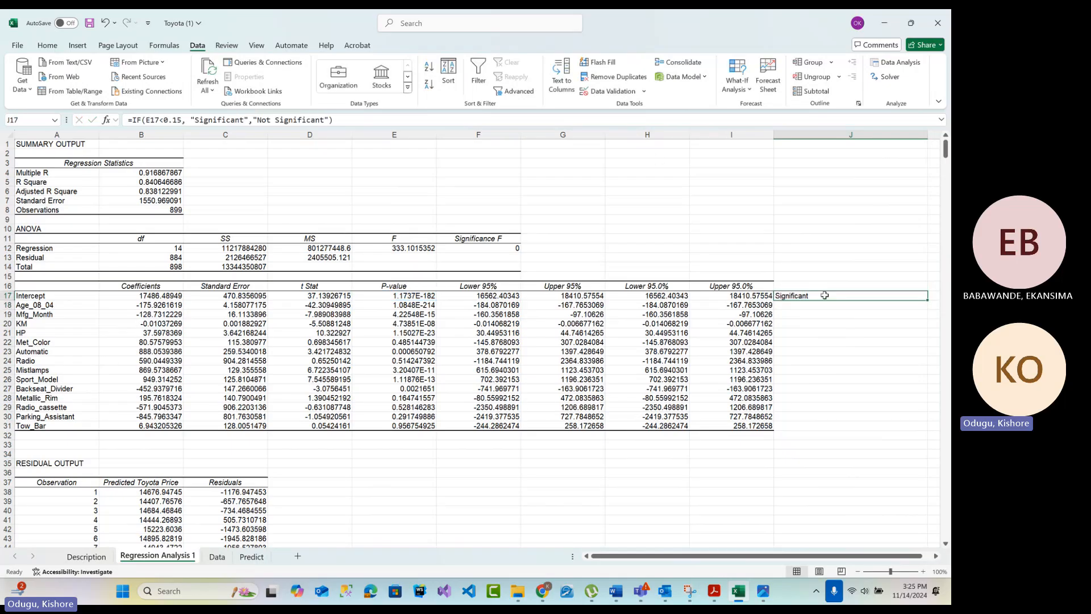
left_click(146, 121)
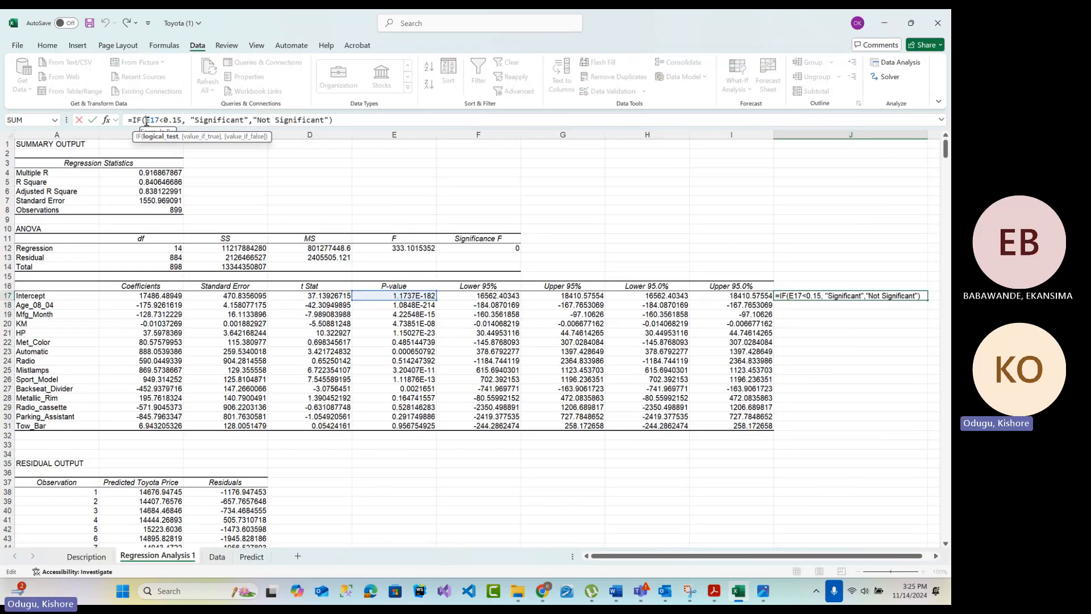
key("F4")
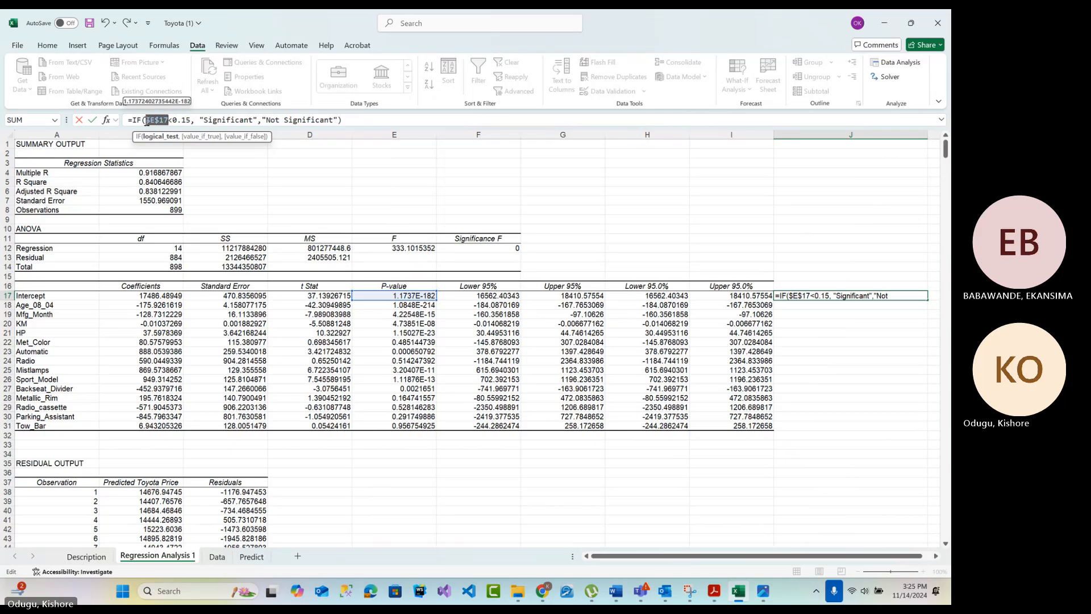
key("F4")
key("F4")
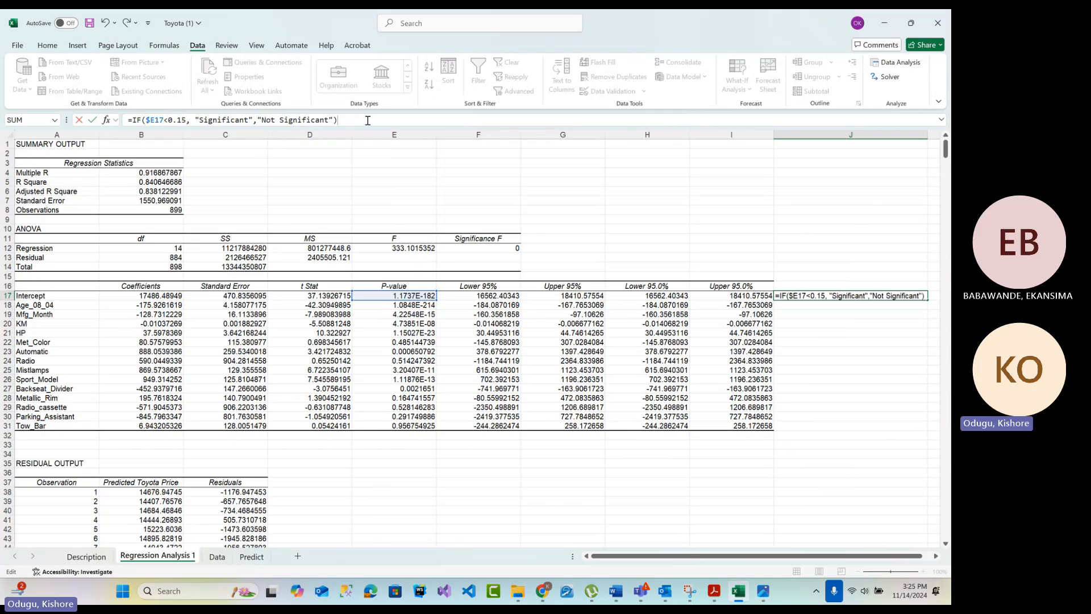
key("Return")
left_click(832, 297)
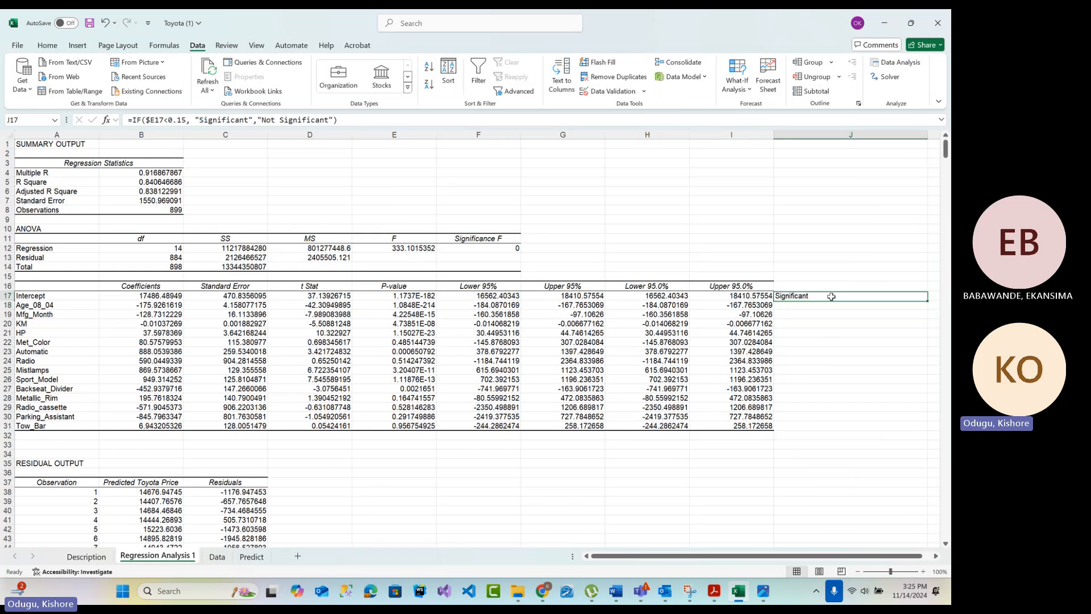
Review the p-values of Intercept and Age_08_04 alongside their significance cells in column J
left_click(426, 297)
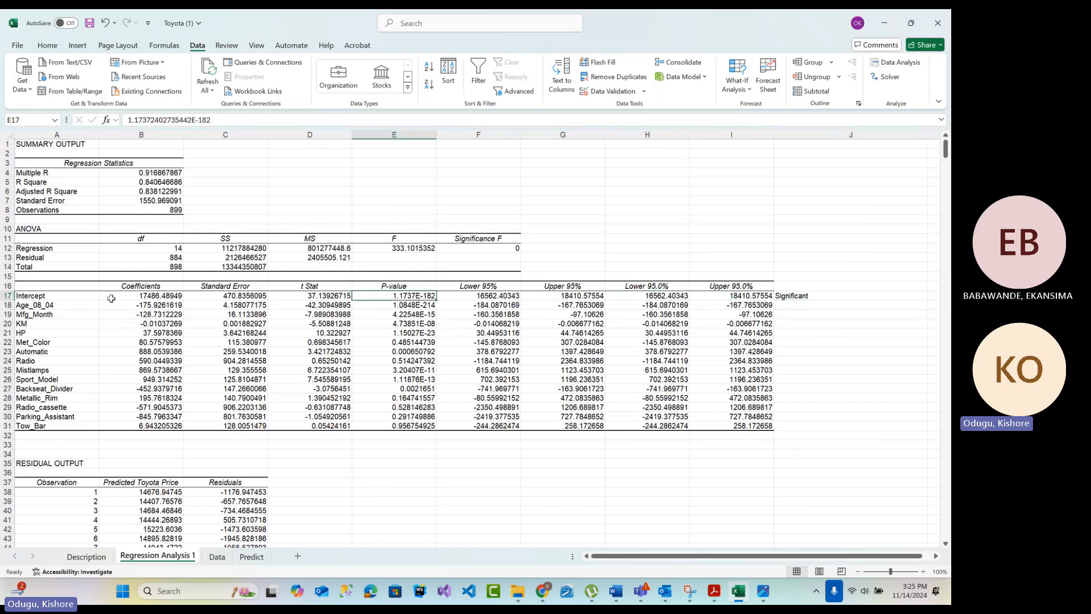
left_click(36, 298)
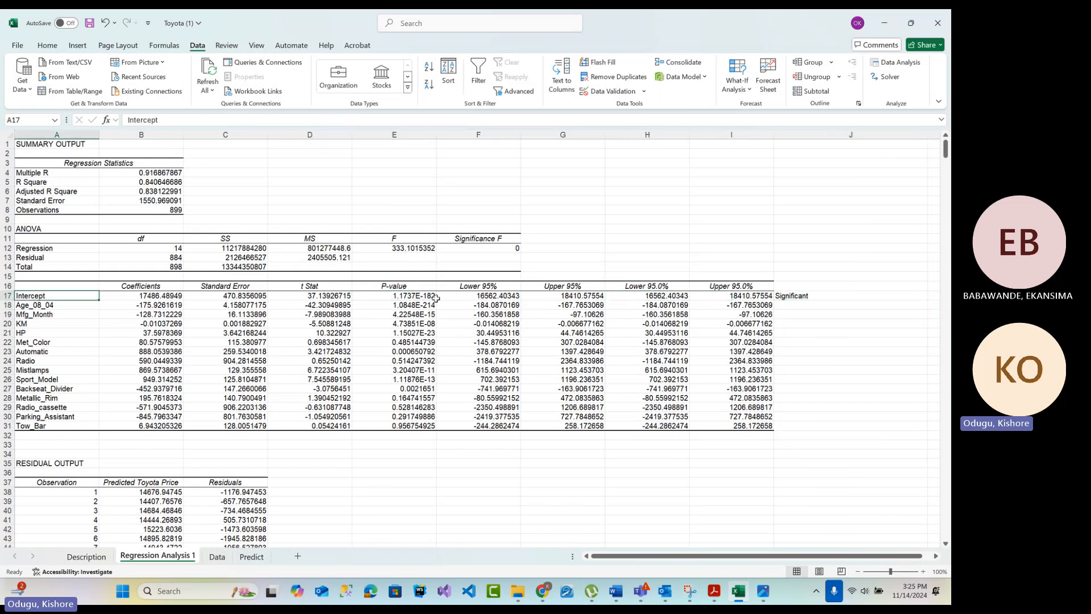
left_click(413, 297)
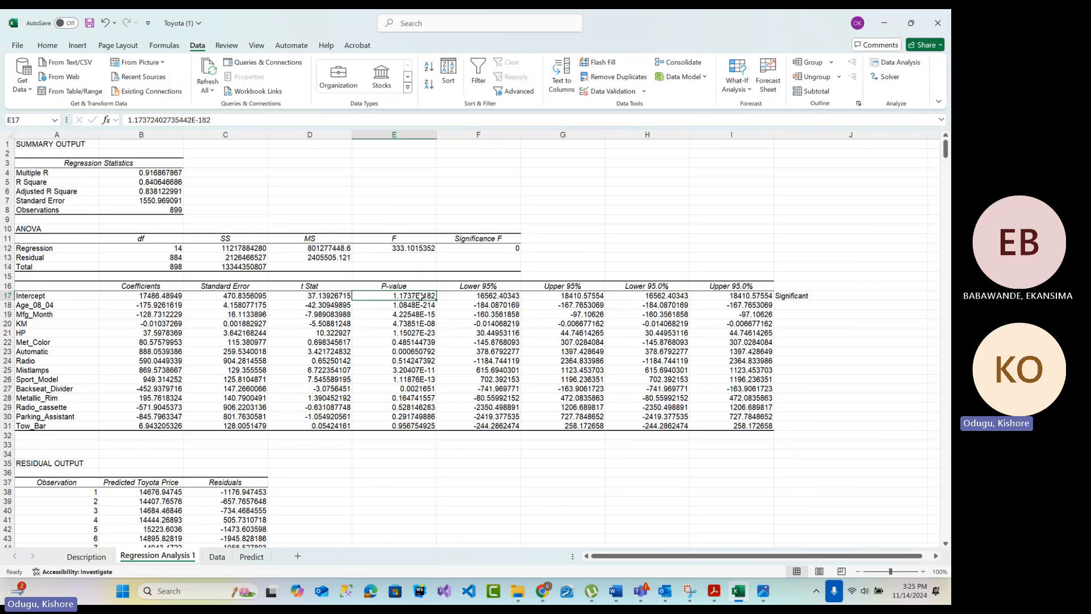
left_click(31, 305)
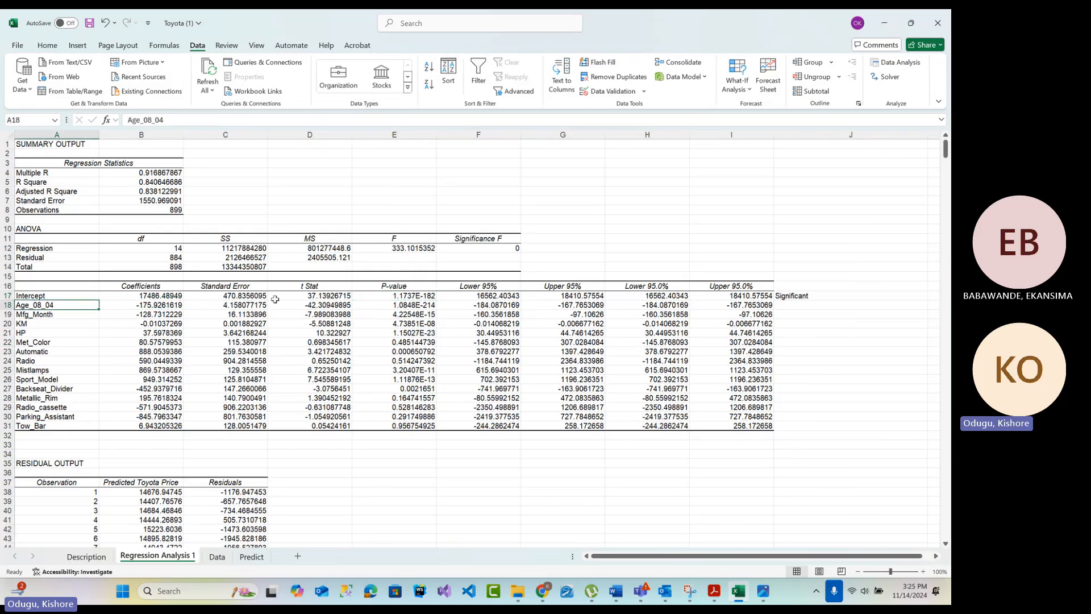
left_click(408, 306)
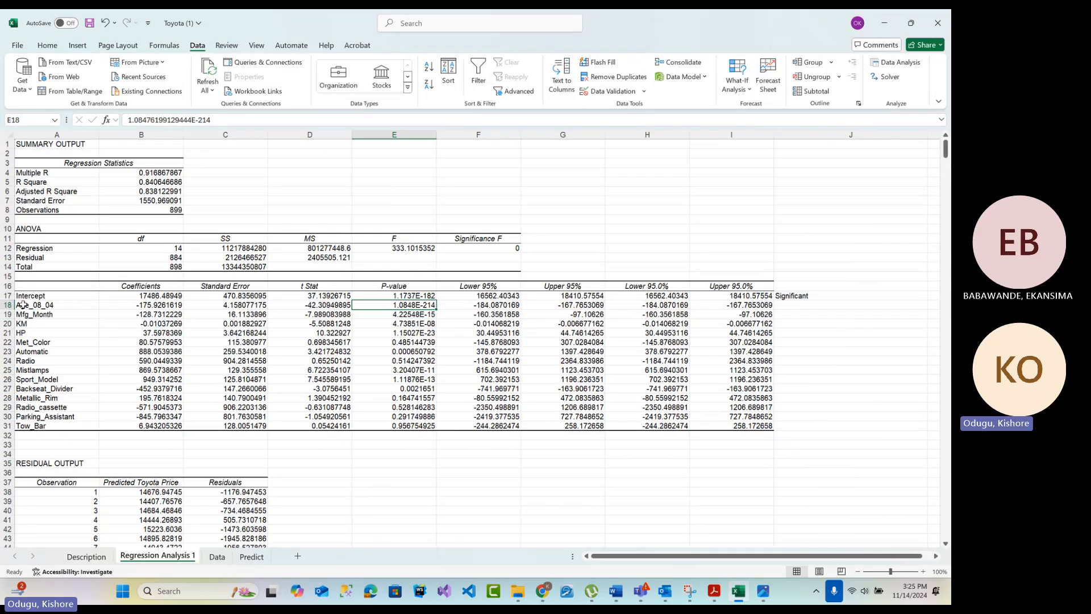
left_click(842, 303)
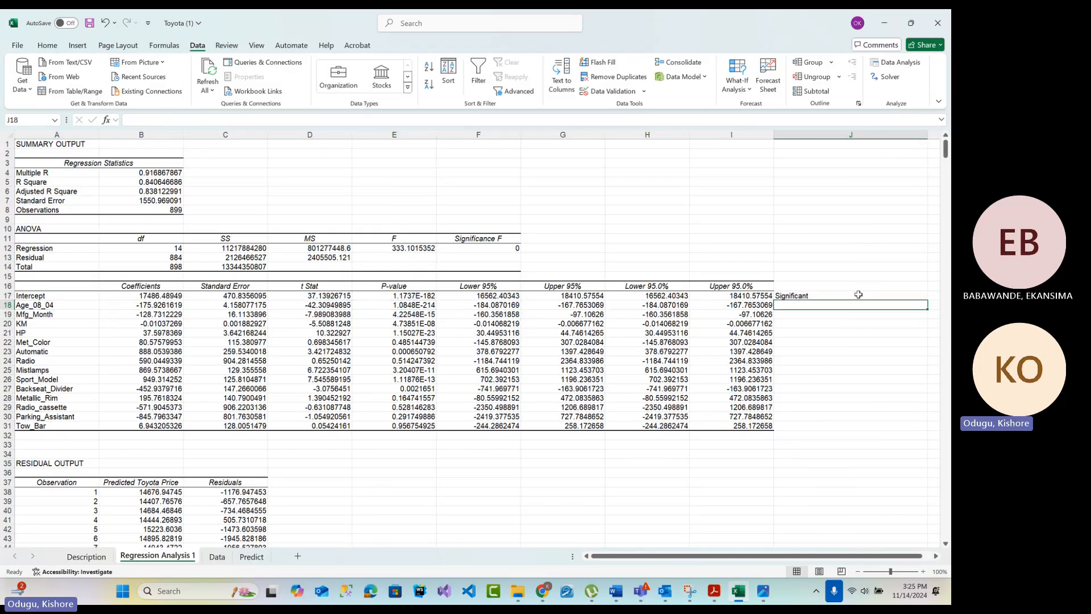
Fill the J17 significance formula down through J31 and enter the header Importance in J16
left_click(858, 295)
left_click_drag(927, 299, 927, 432)
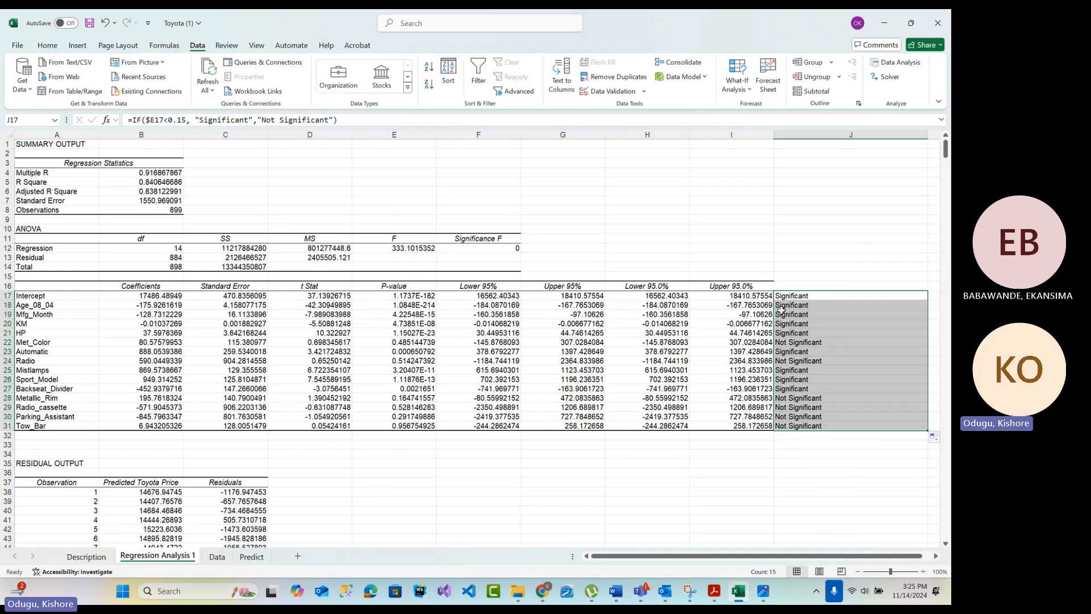
left_click(797, 287)
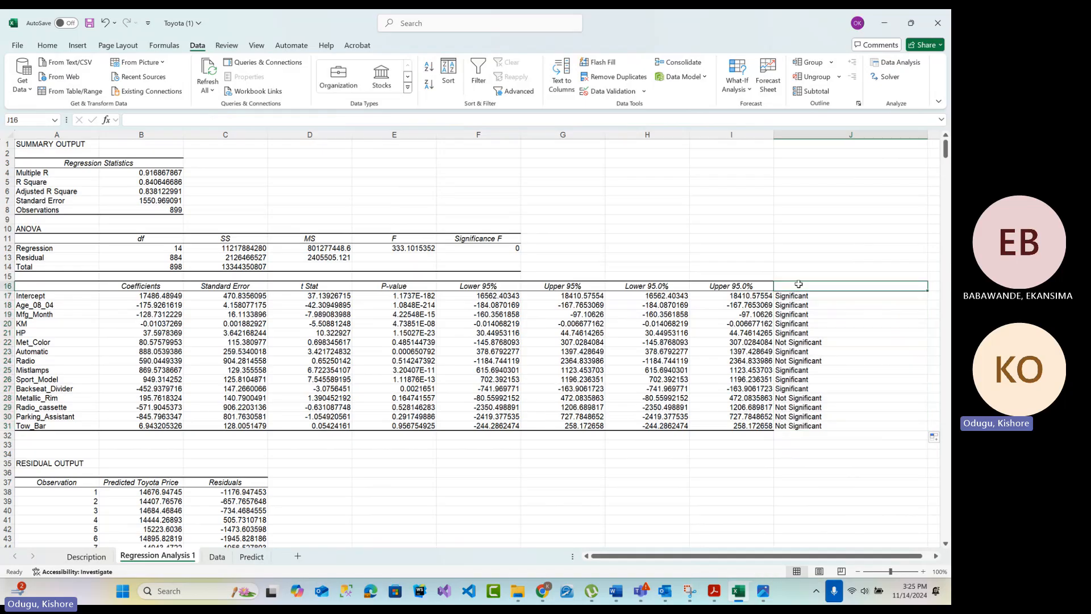
type("Impor")
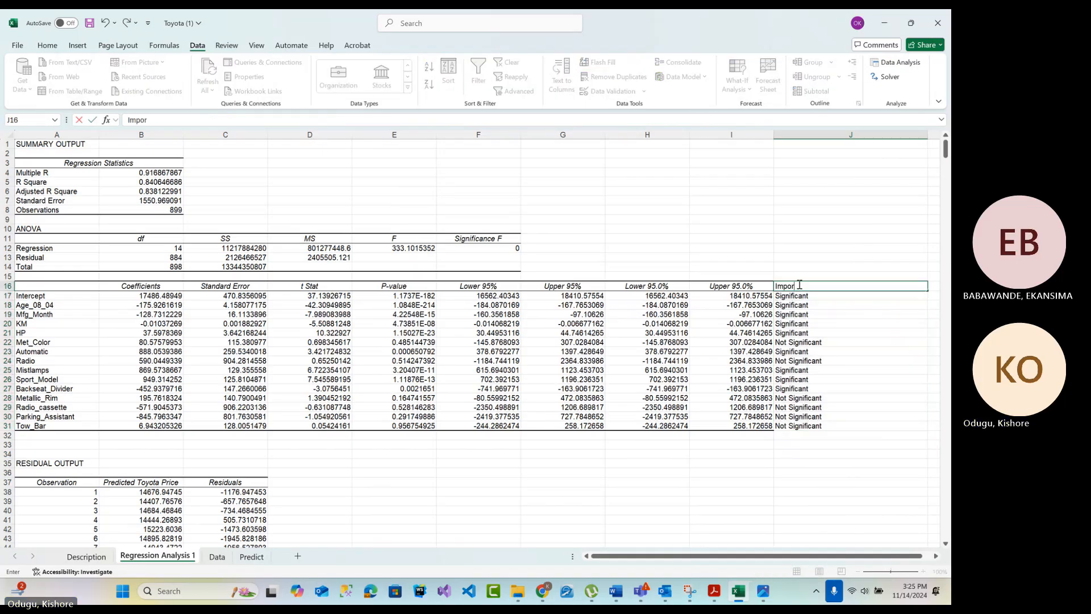
type("tance")
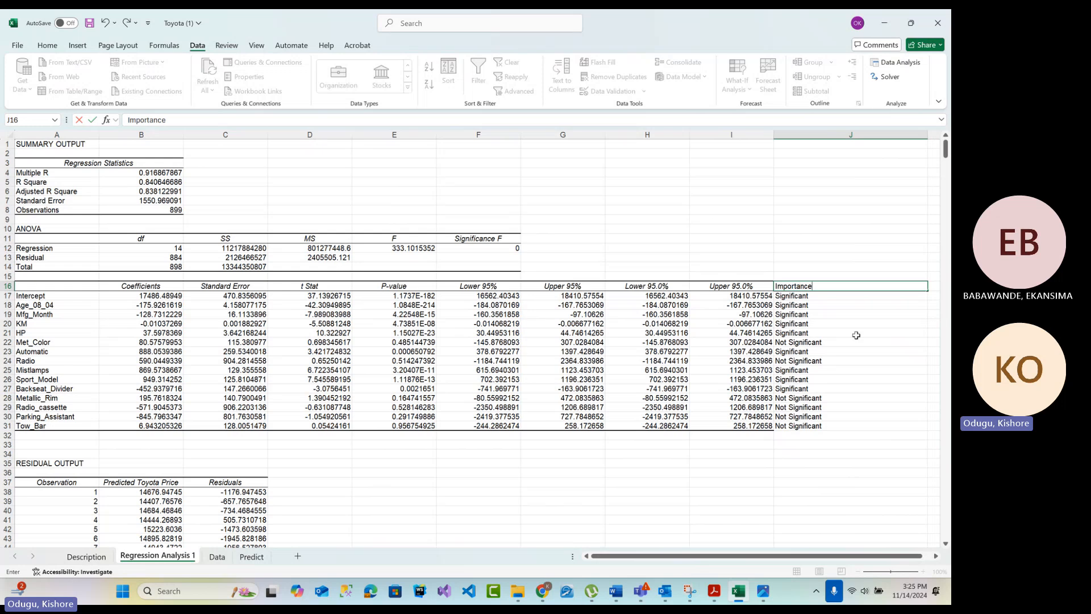
left_click(839, 461)
left_click(813, 285)
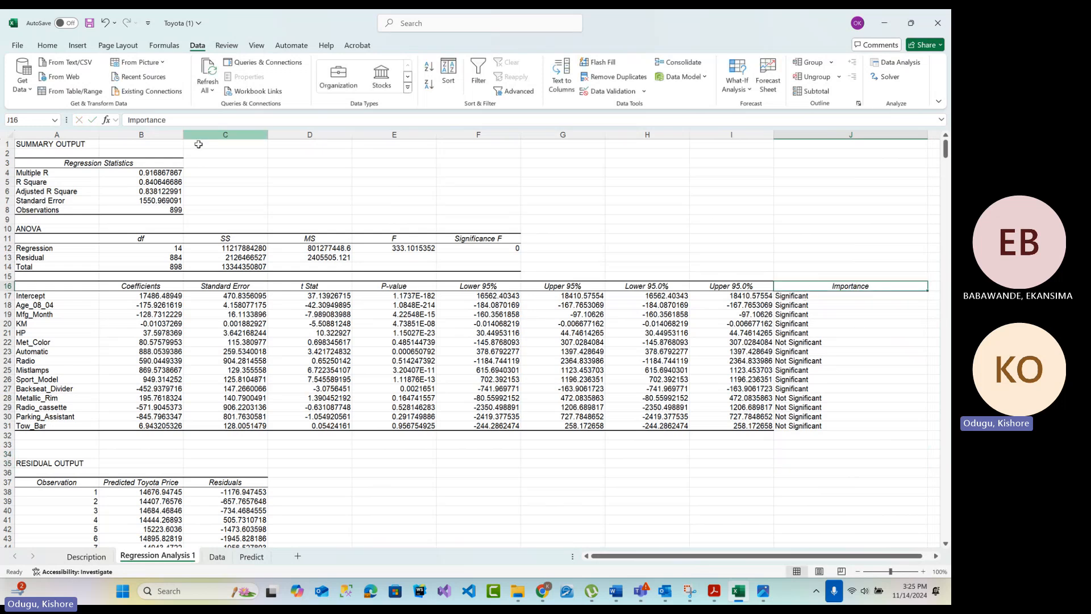
Give the coefficient table's header row A16:J16 a dark blue fill and white font
left_click_drag(60, 285, 840, 284)
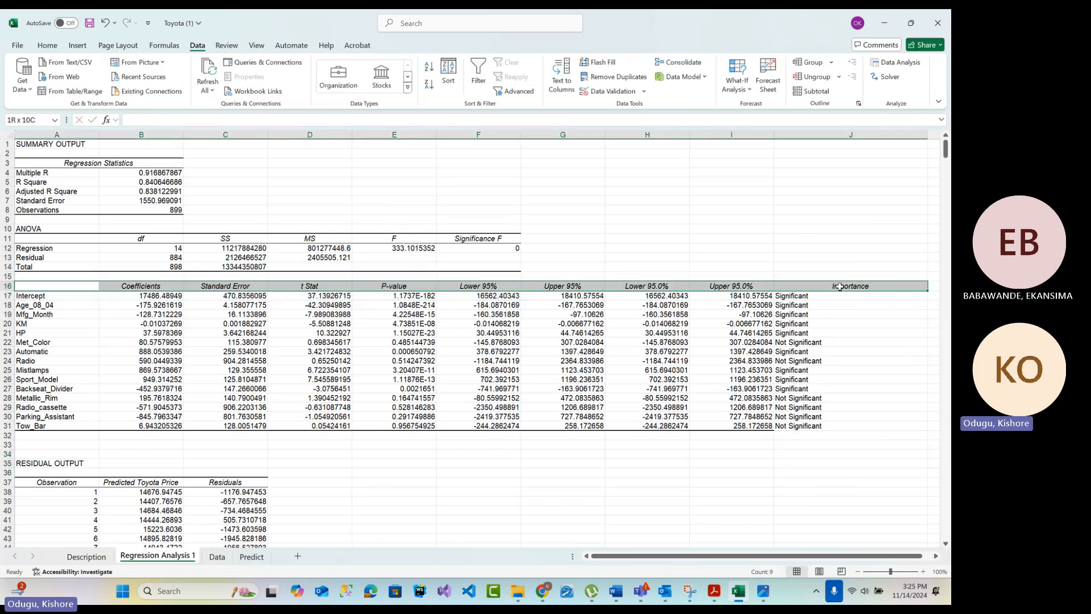
left_click(50, 46)
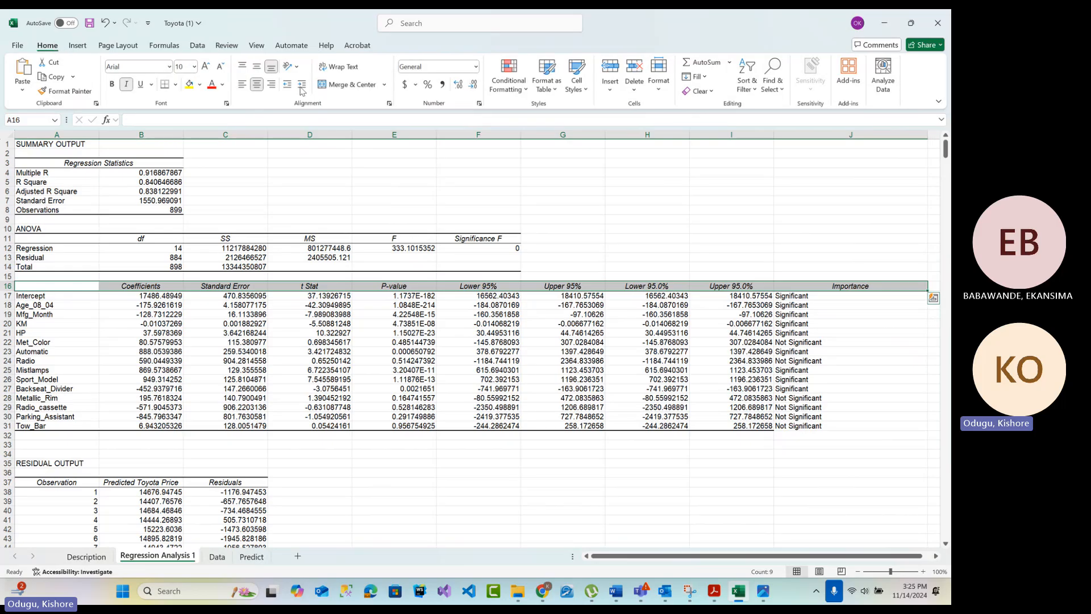
left_click(200, 85)
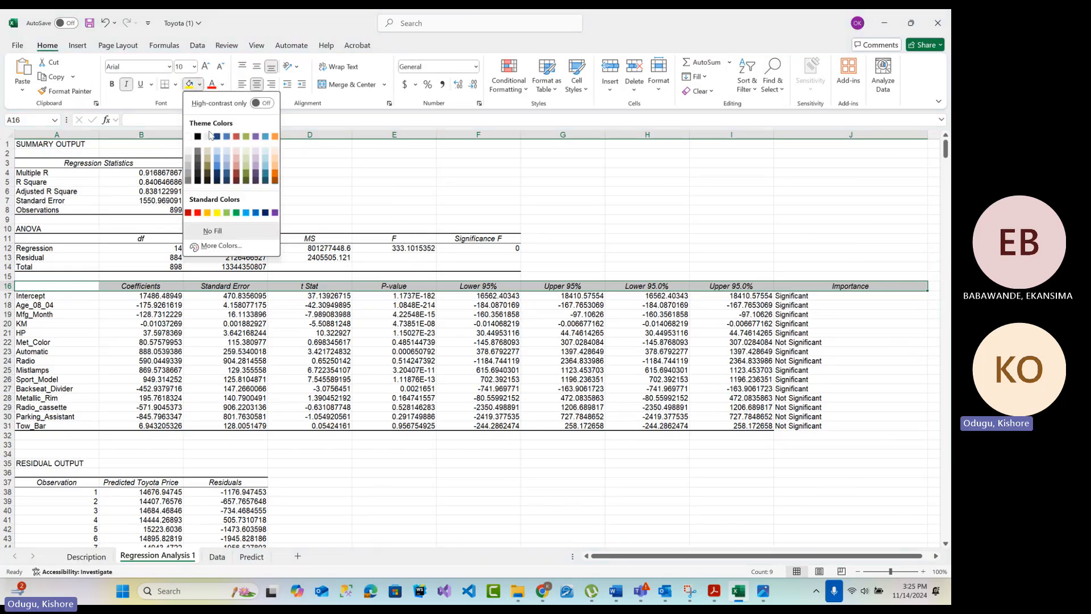
left_click(227, 175)
left_click(222, 84)
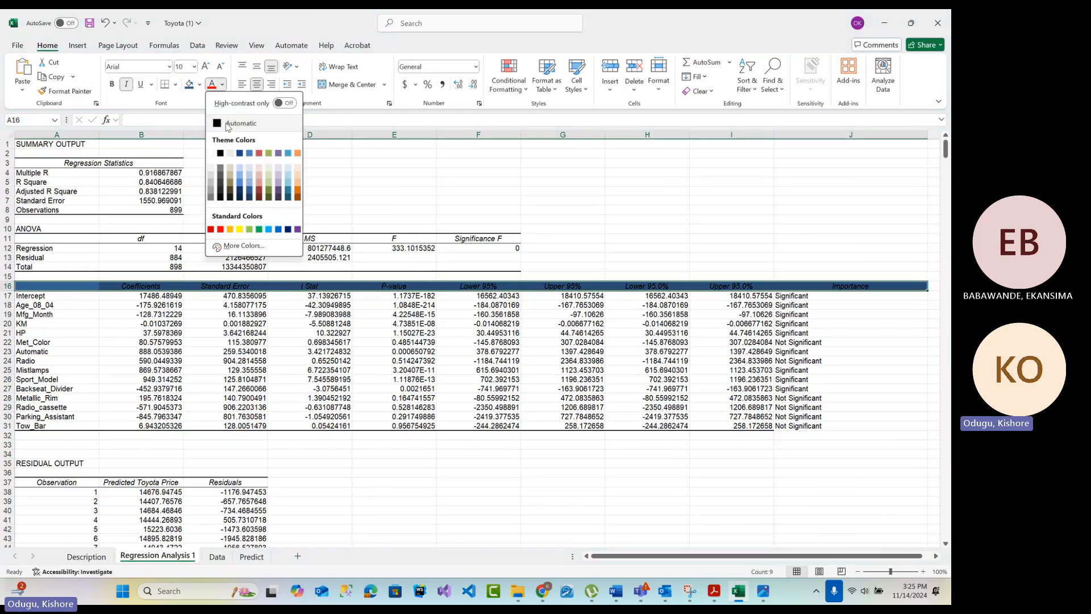
left_click(211, 153)
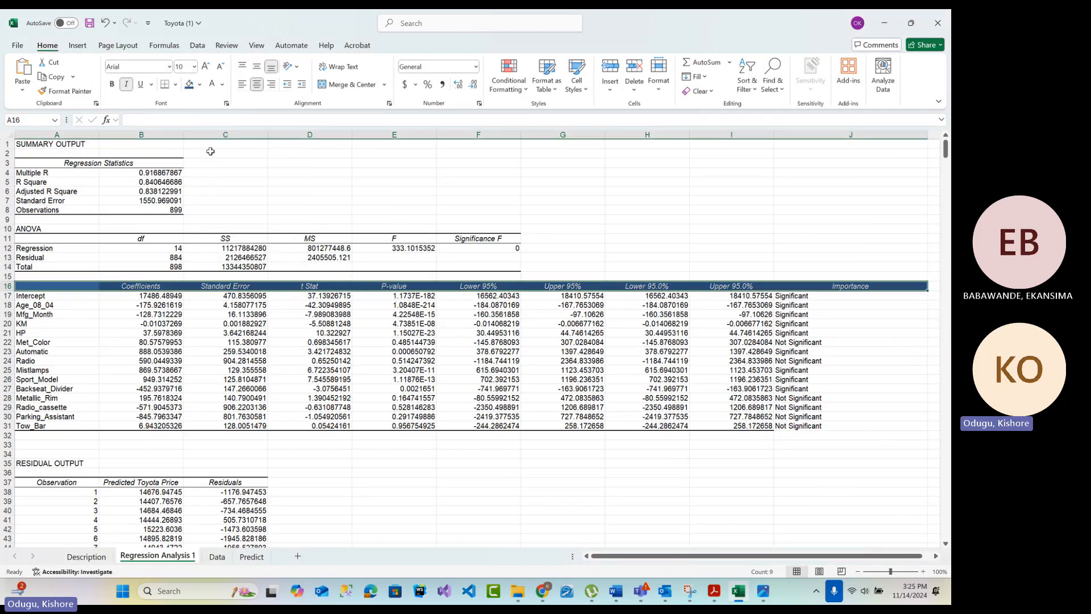
Center the contents of the whole Importance column J
left_click(819, 351)
left_click(819, 137)
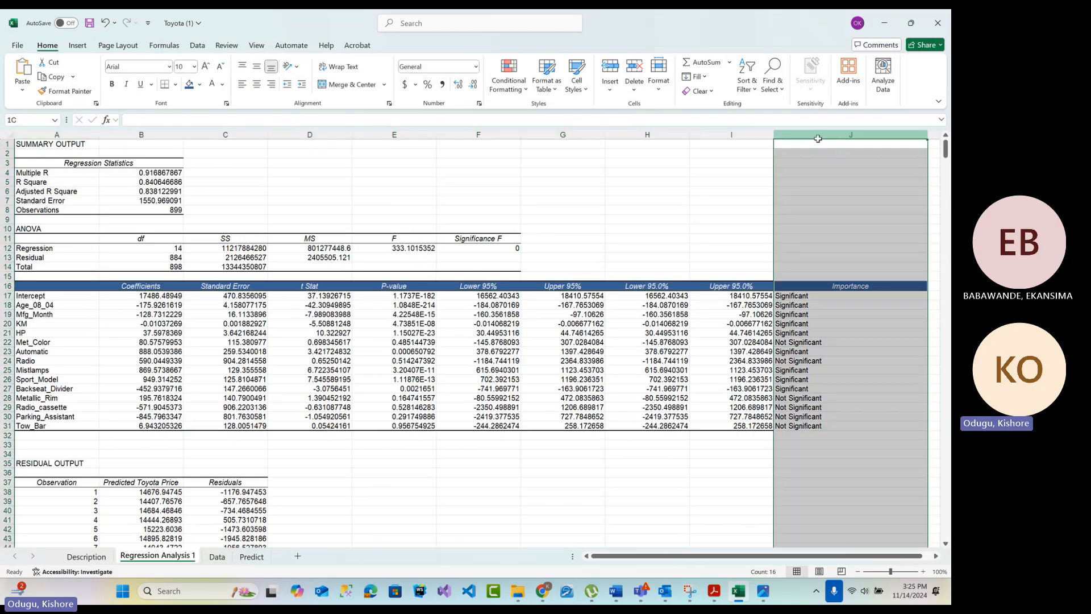
left_click(256, 85)
left_click(735, 500)
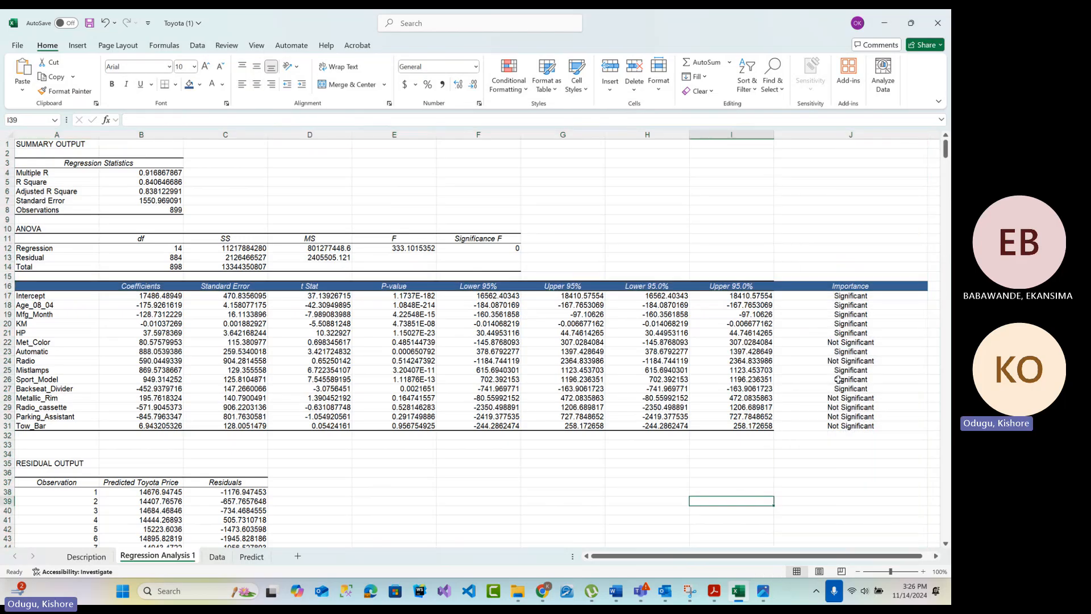
left_click(846, 287)
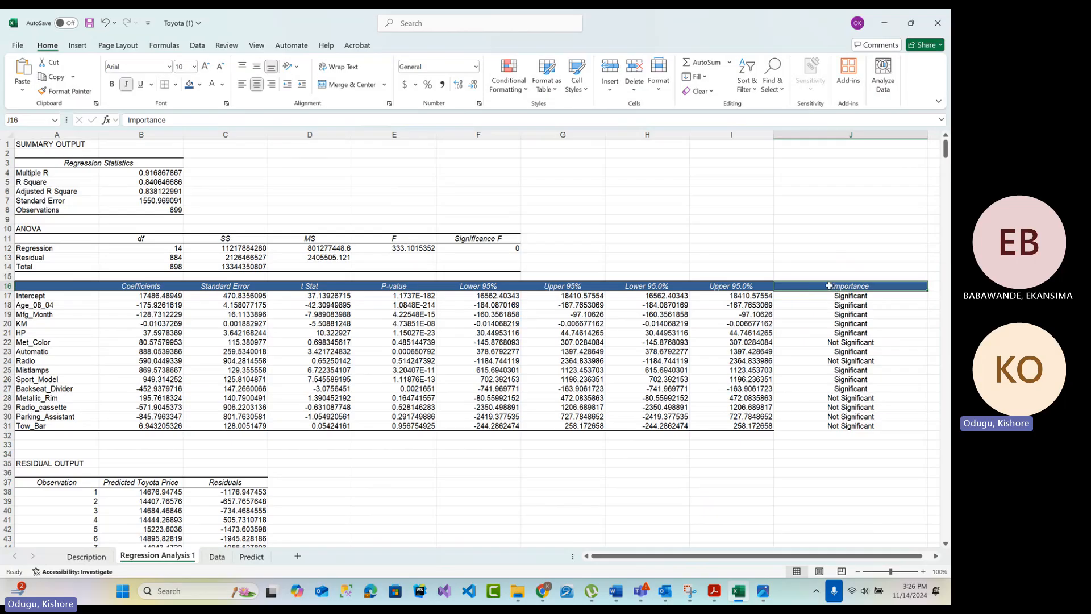
left_click(751, 95)
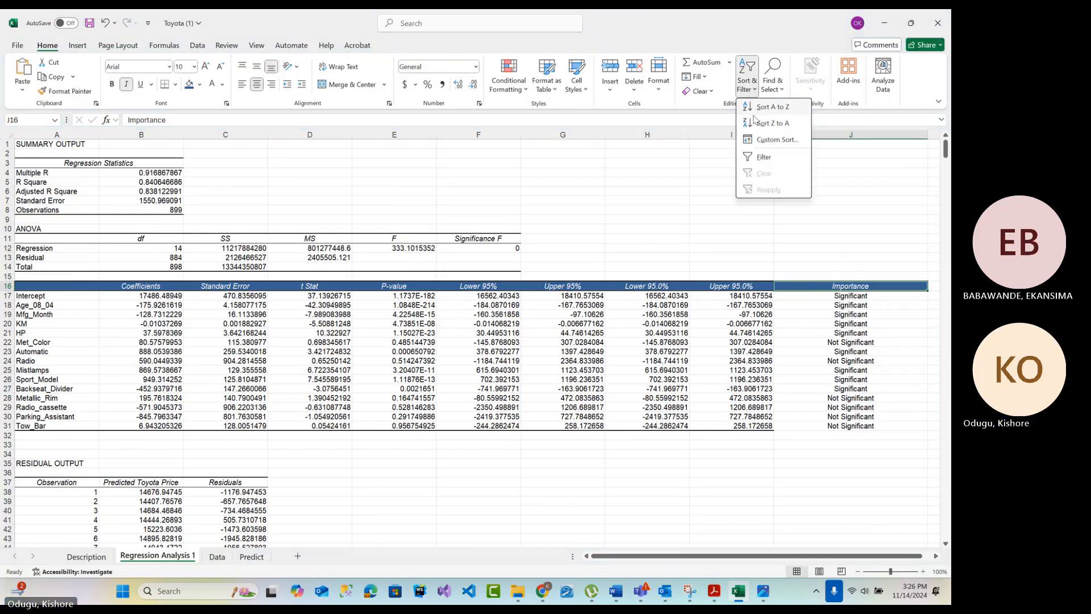
left_click(760, 155)
left_click(744, 91)
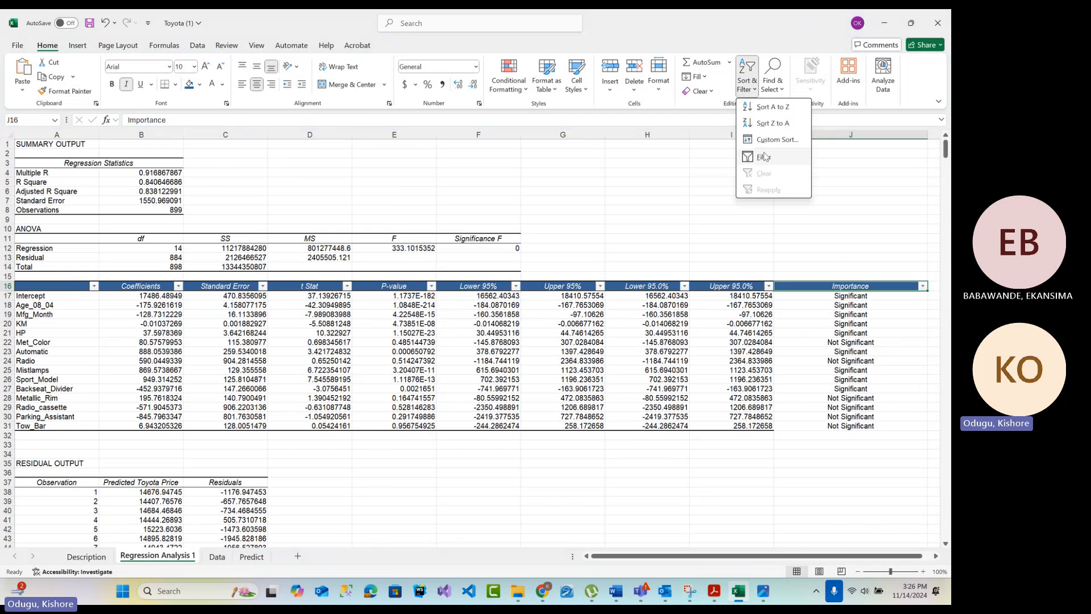
left_click(764, 161)
left_click(747, 80)
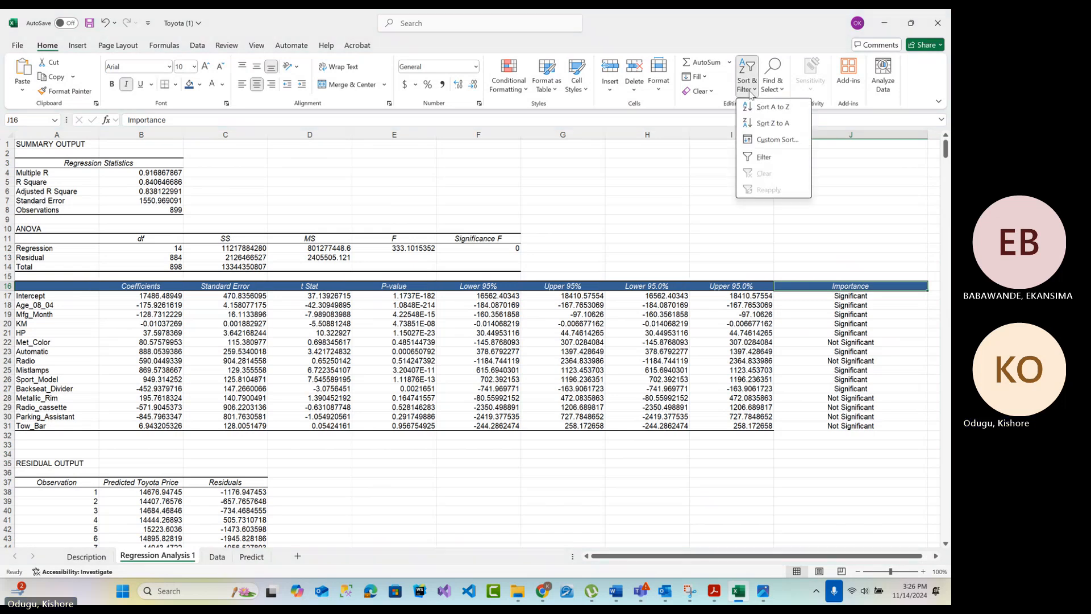
left_click(9, 286)
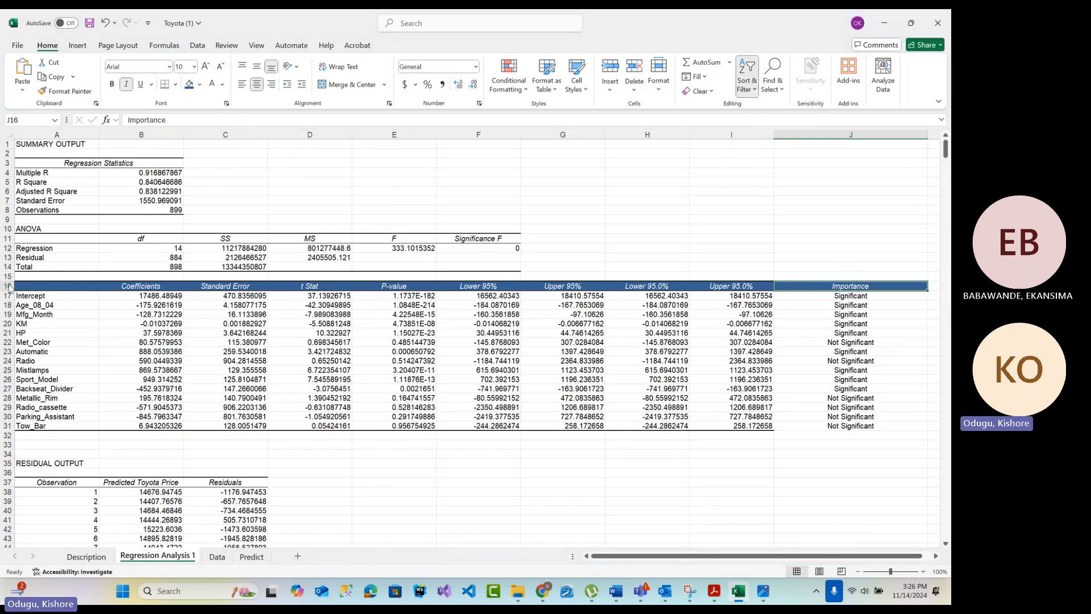
Turn on filtering for header row 16 and filter the Importance column to show only Not Significant rows
left_click(9, 286)
left_click(746, 79)
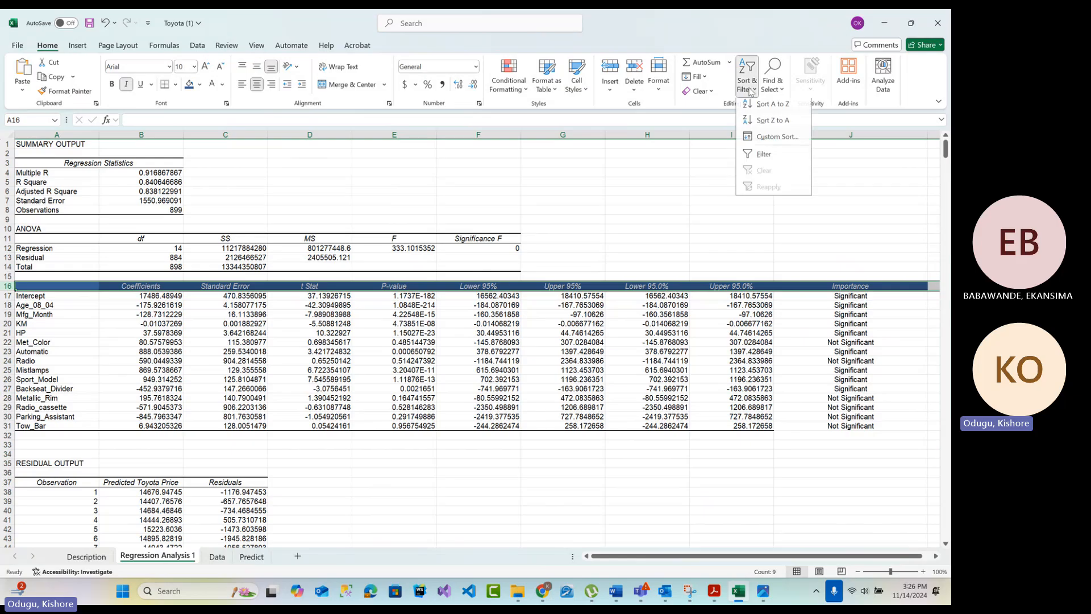
left_click(770, 161)
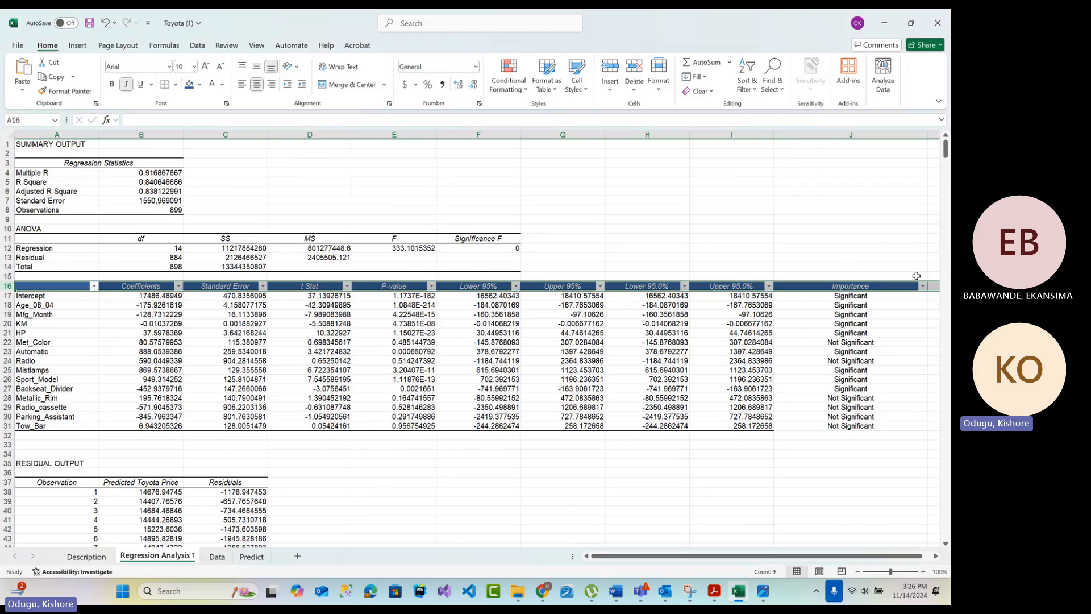
left_click(923, 286)
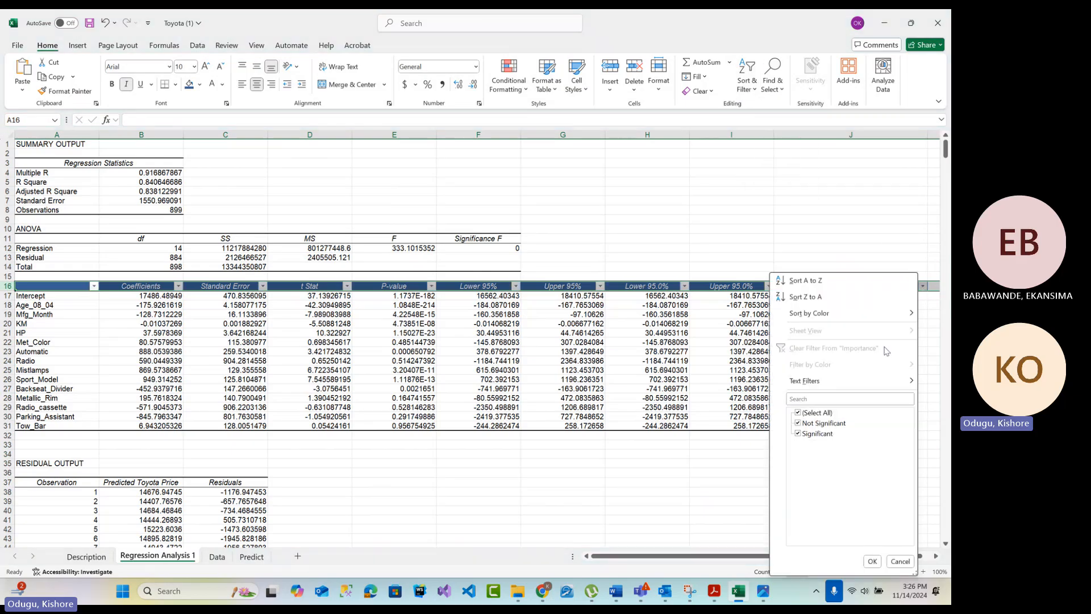
left_click(797, 423)
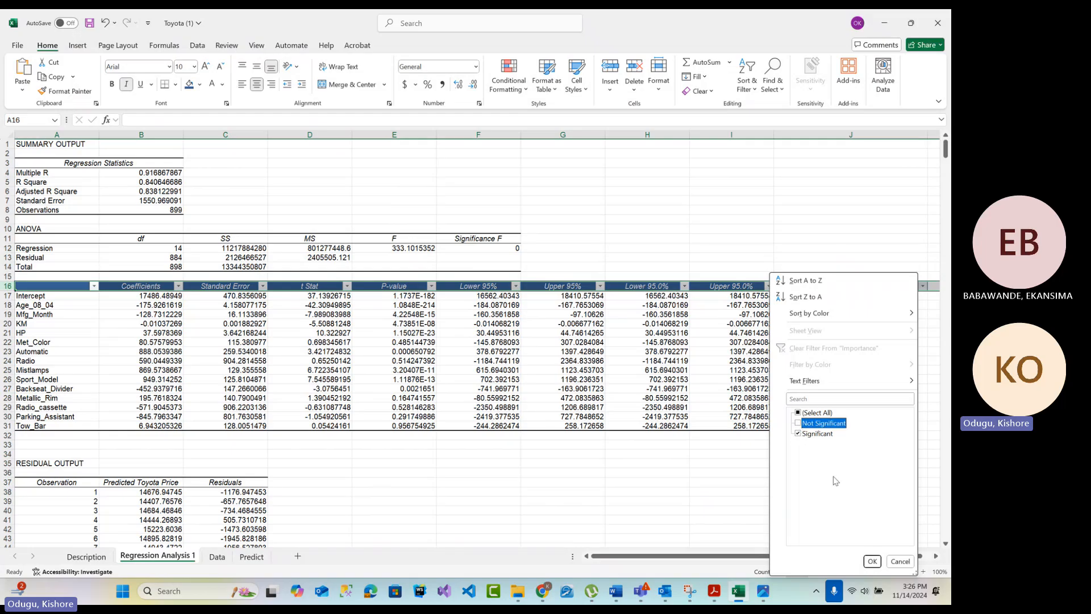
left_click(804, 435)
left_click(872, 561)
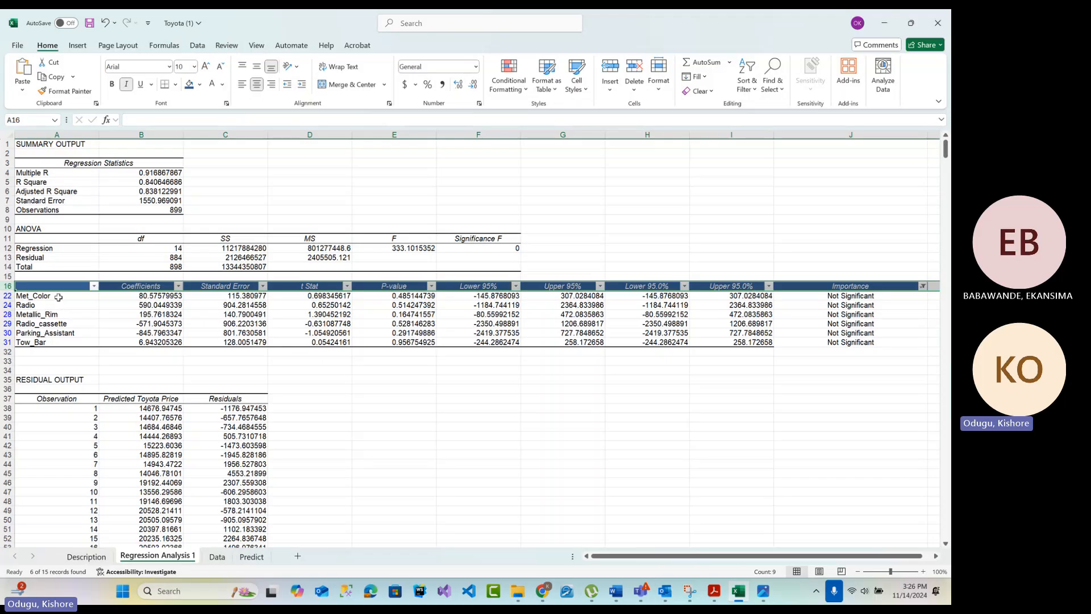
left_click_drag(59, 297, 51, 340)
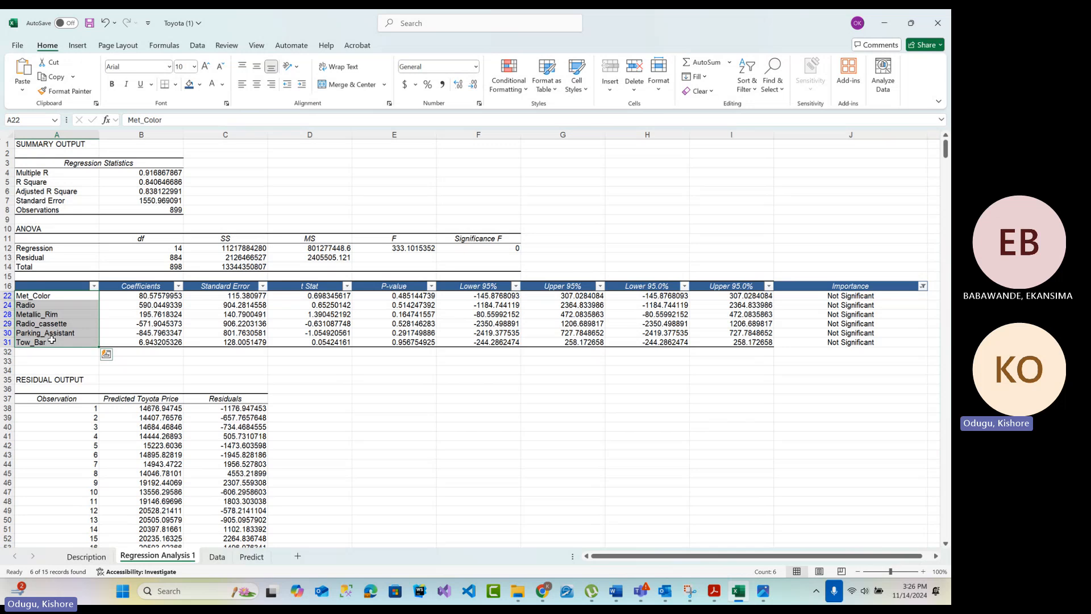
left_click(216, 557)
right_click(217, 558)
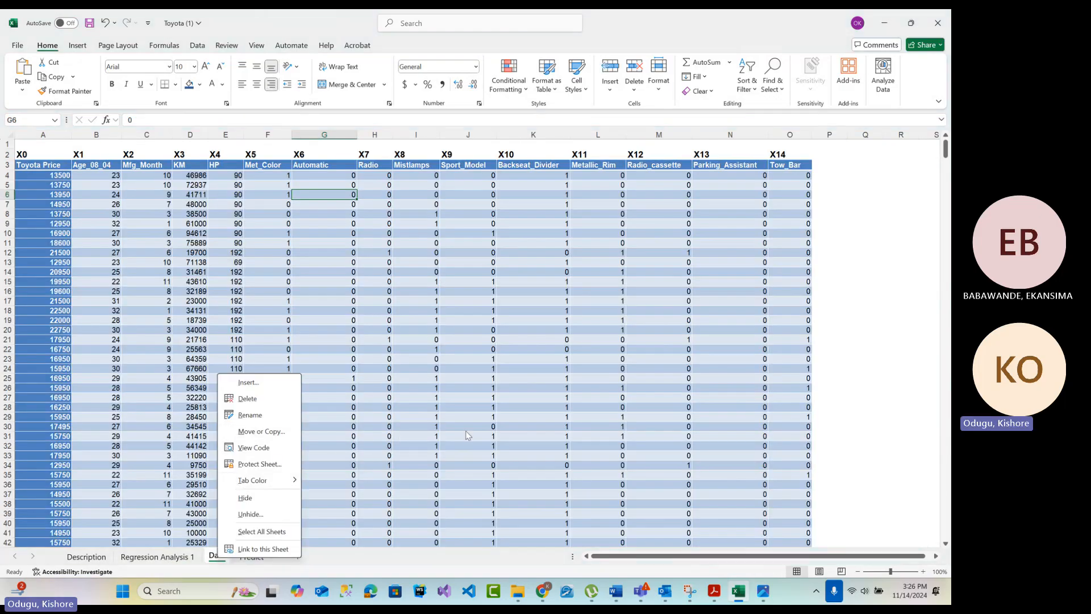
left_click(884, 368)
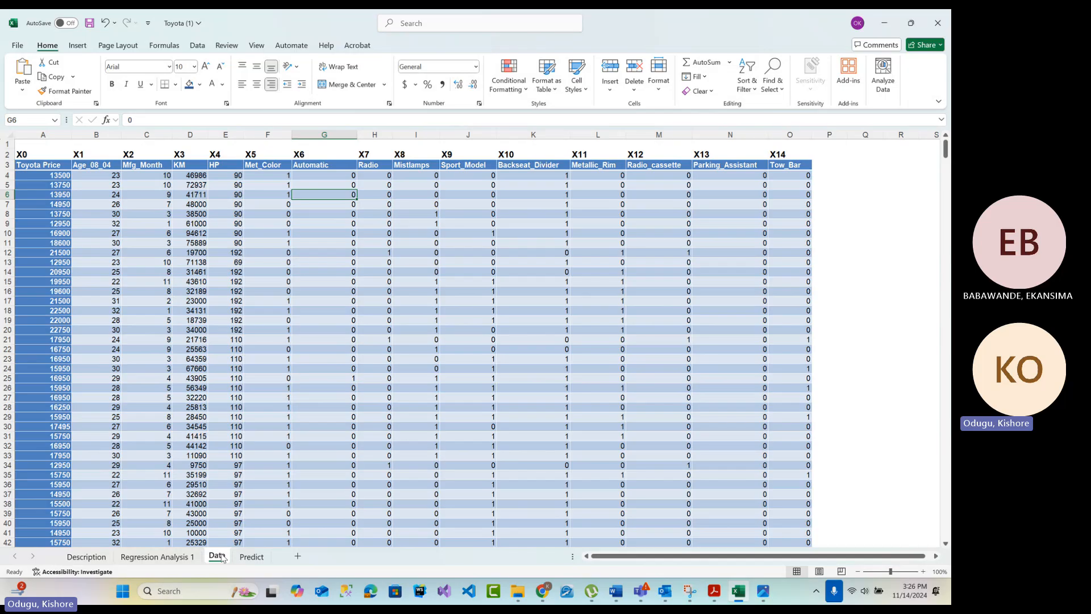
left_click(190, 558)
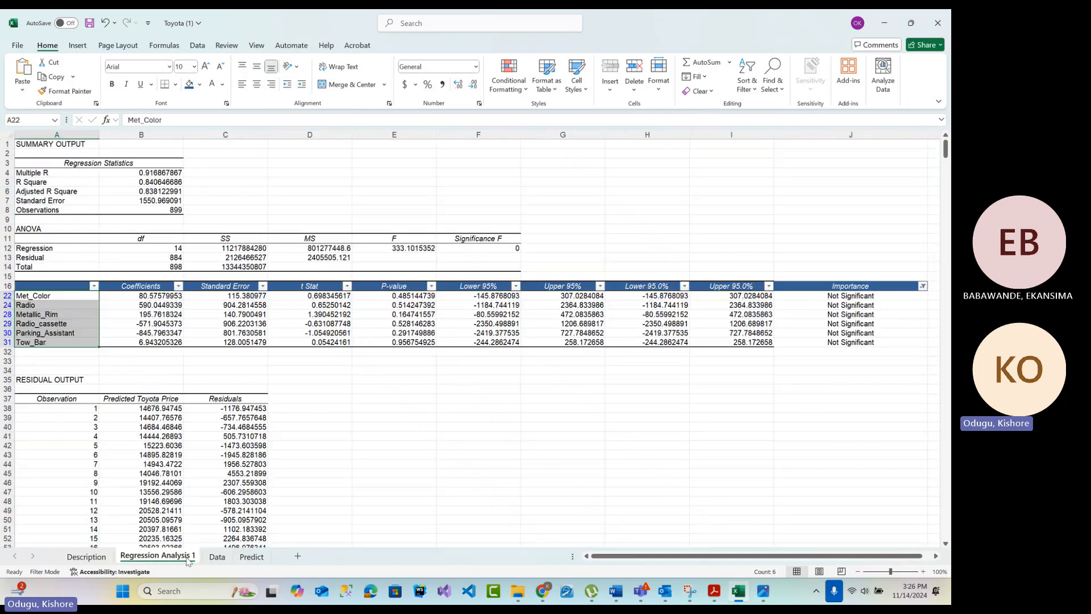
Create a copy of the Data sheet in the same workbook, placed before the Data sheet
left_click(215, 558)
right_click(211, 559)
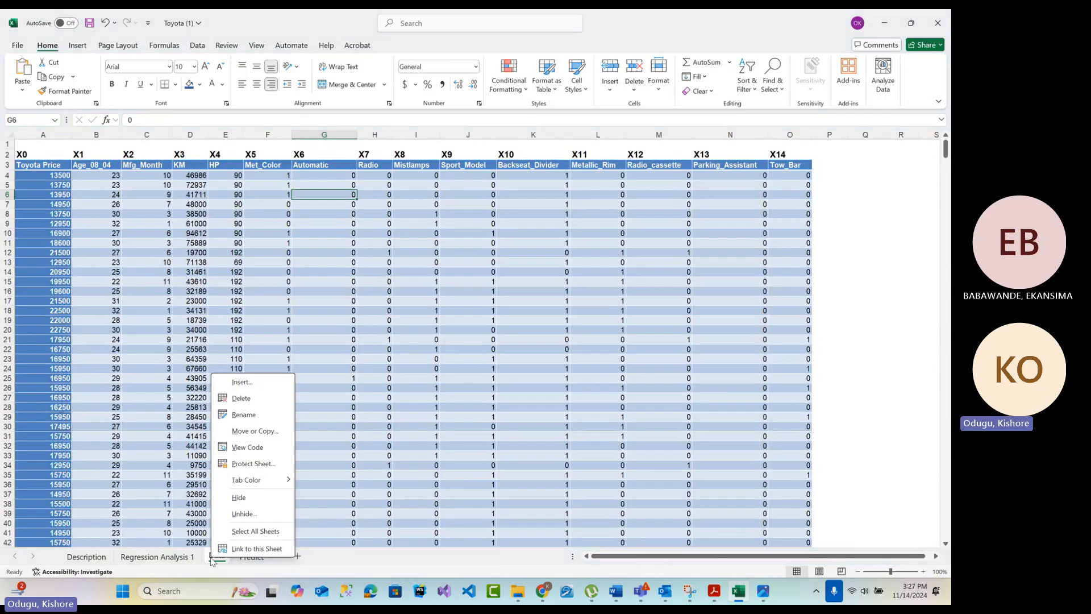
left_click(254, 432)
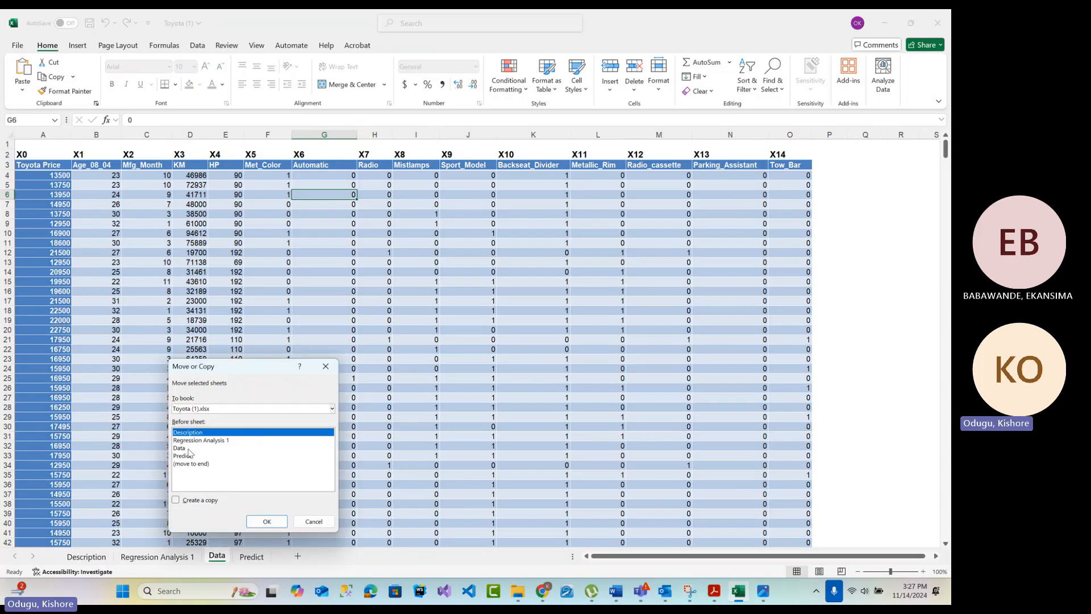
left_click(189, 448)
left_click(207, 502)
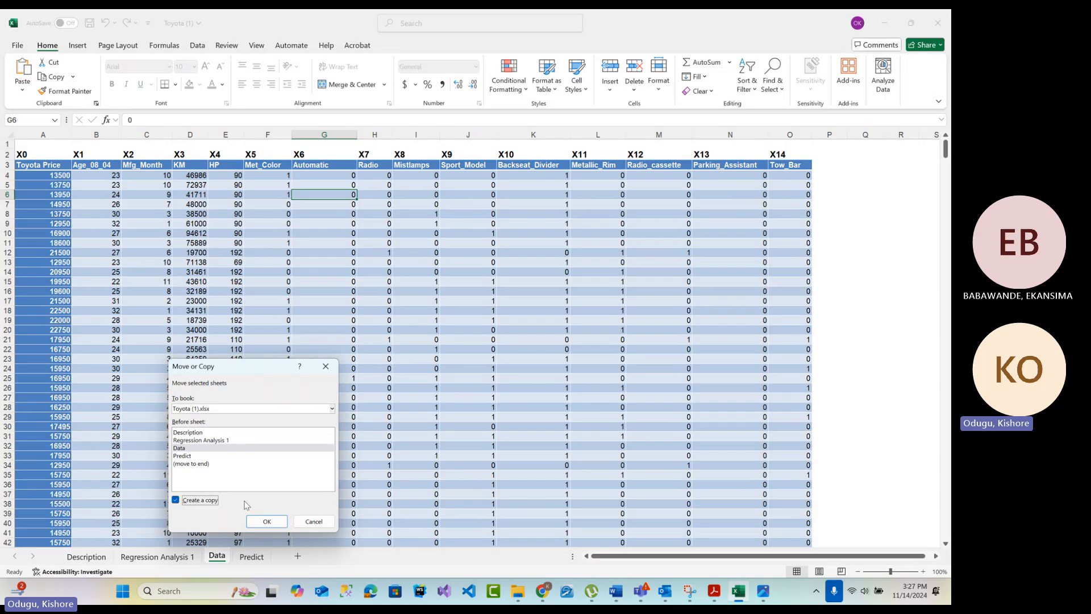
left_click(265, 522)
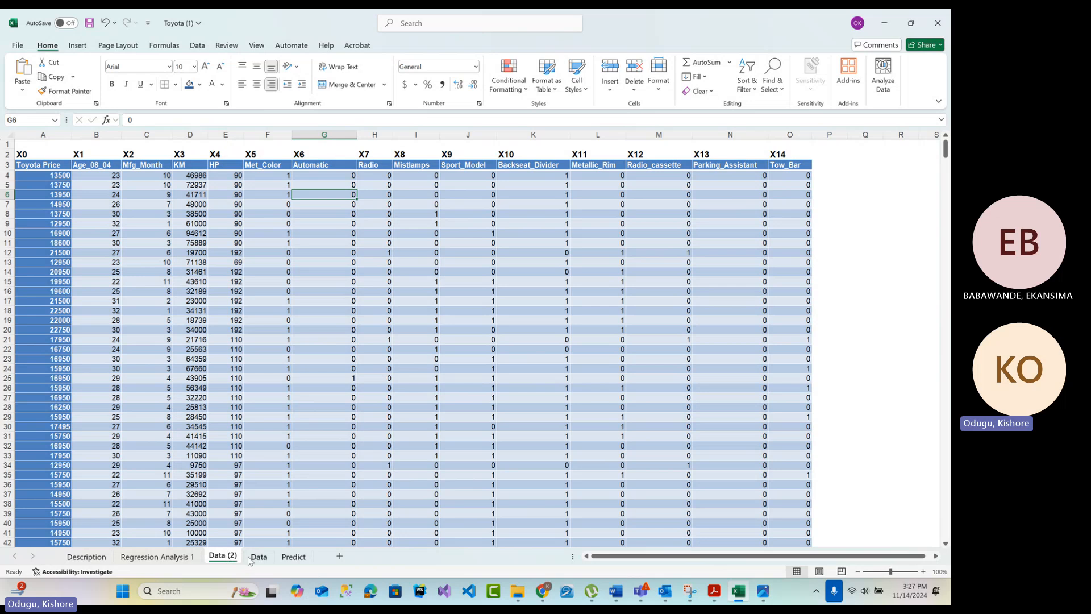
Move the original Data sheet ahead of its copy, rename it Data 1, and open the Data (2) sheet
left_click_drag(255, 559, 217, 560)
double_click(223, 559)
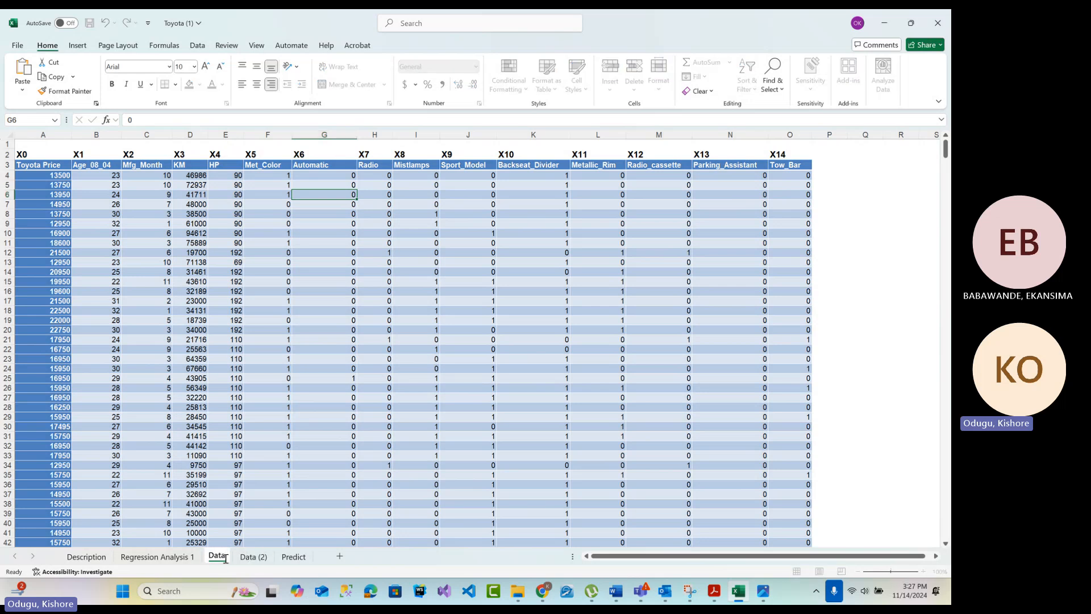
type("1")
left_click(258, 557)
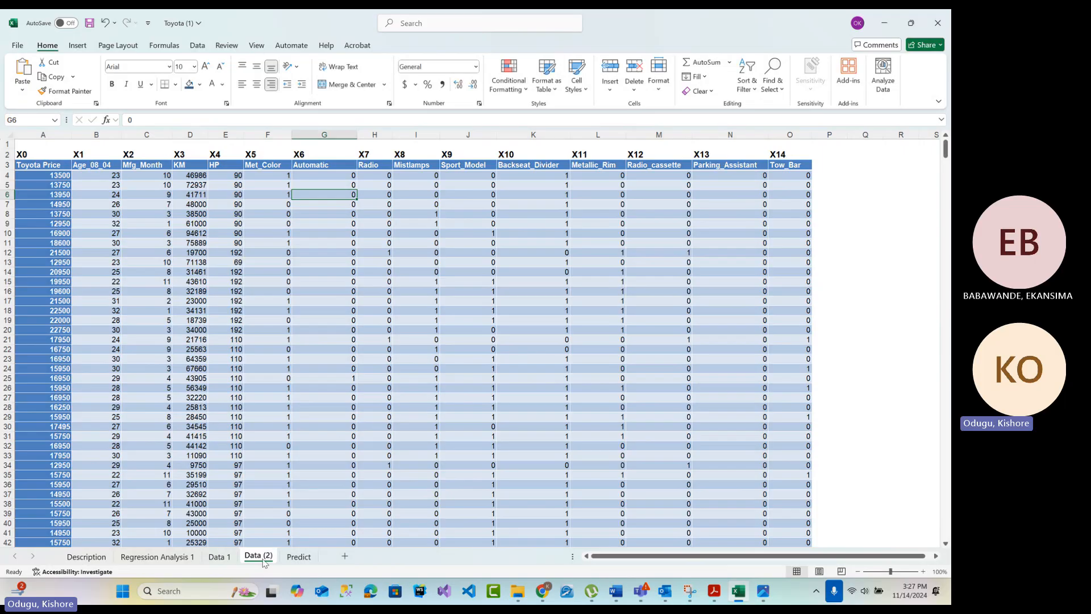
Copy the filtered Not Significant predictor names, Met_Color through Tow_Bar, from column A of the Regression Analysis 1 sheet
left_click(145, 558)
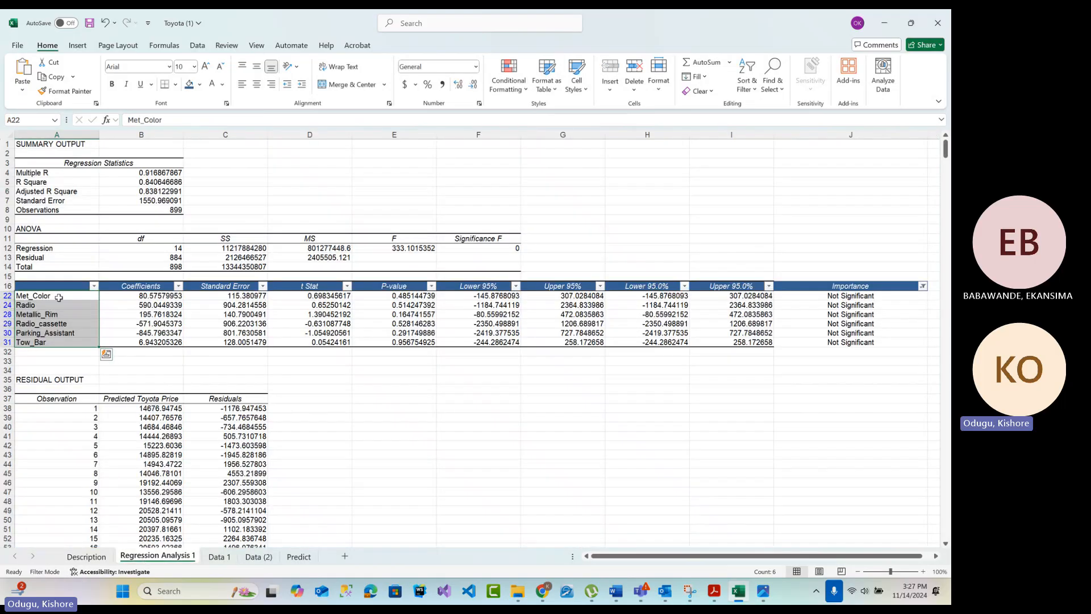
left_click_drag(58, 297, 55, 334)
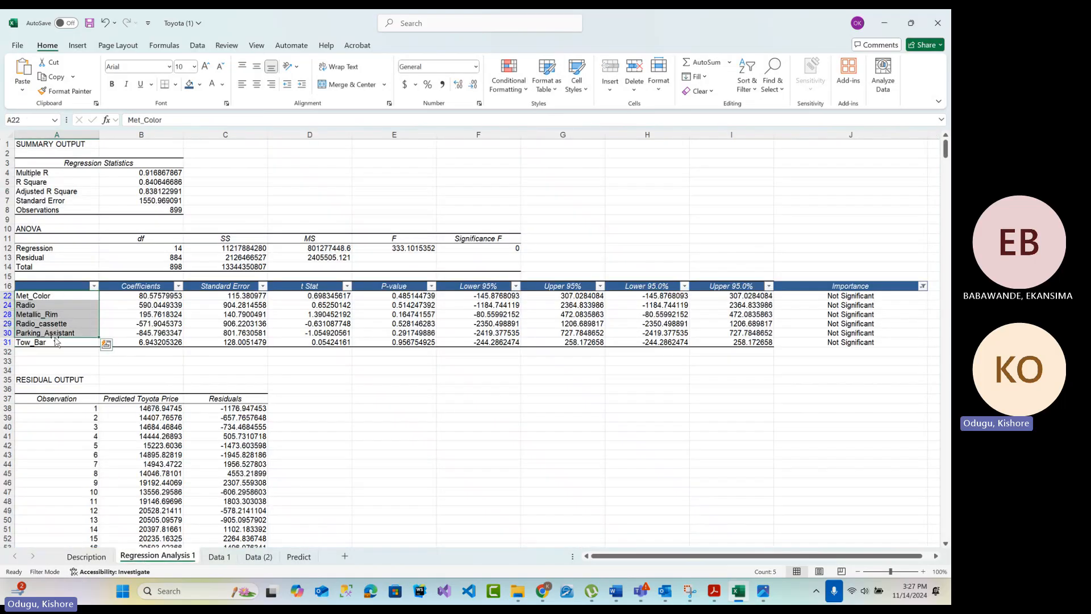
left_click(56, 300)
left_click_drag(55, 296, 57, 343)
key("ctrl+c")
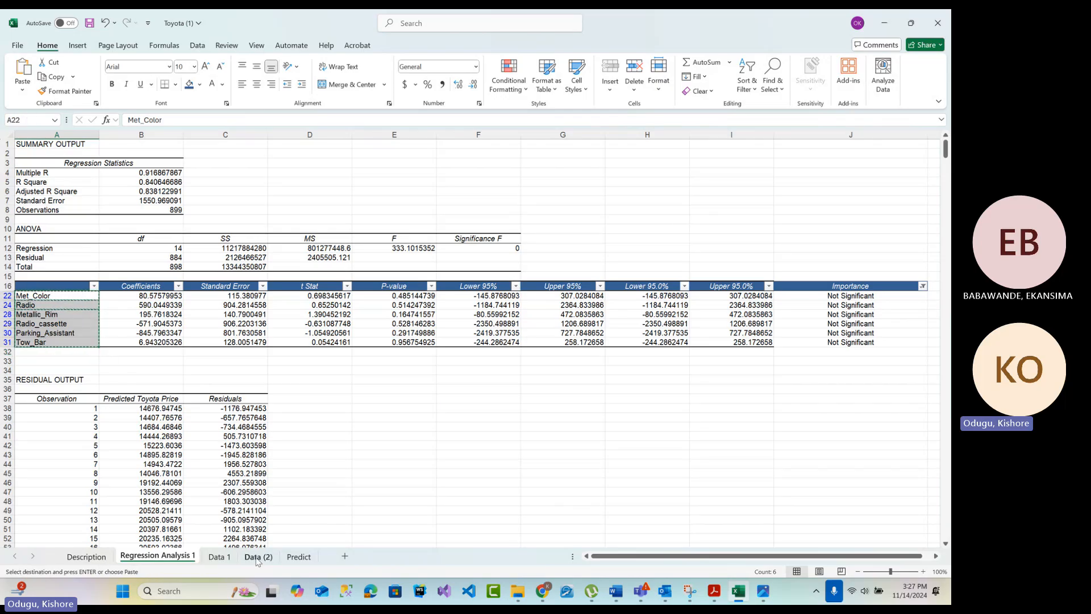
left_click(259, 556)
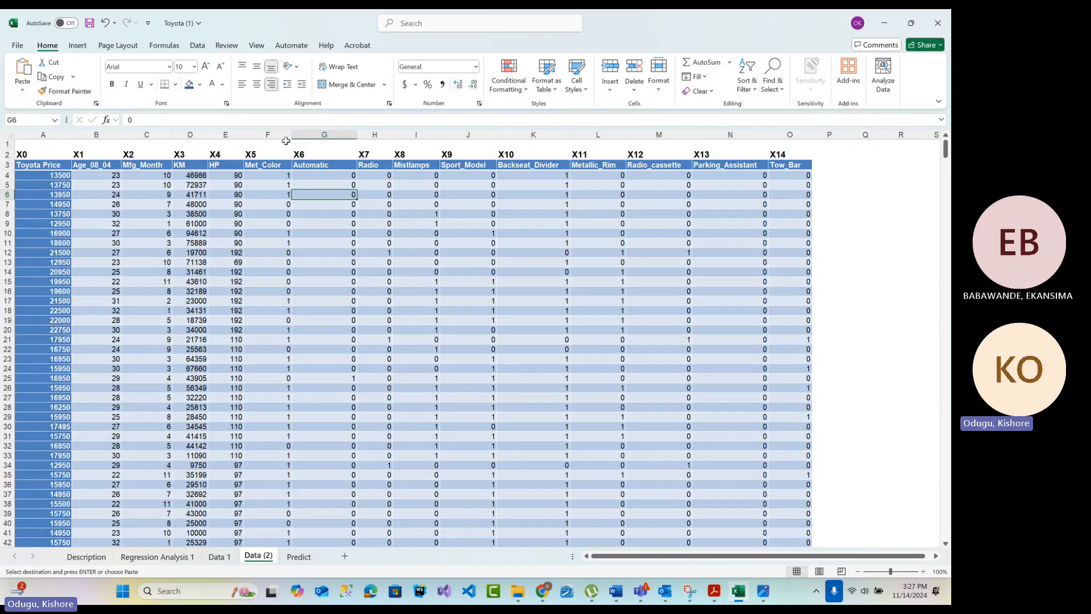
left_click(864, 281)
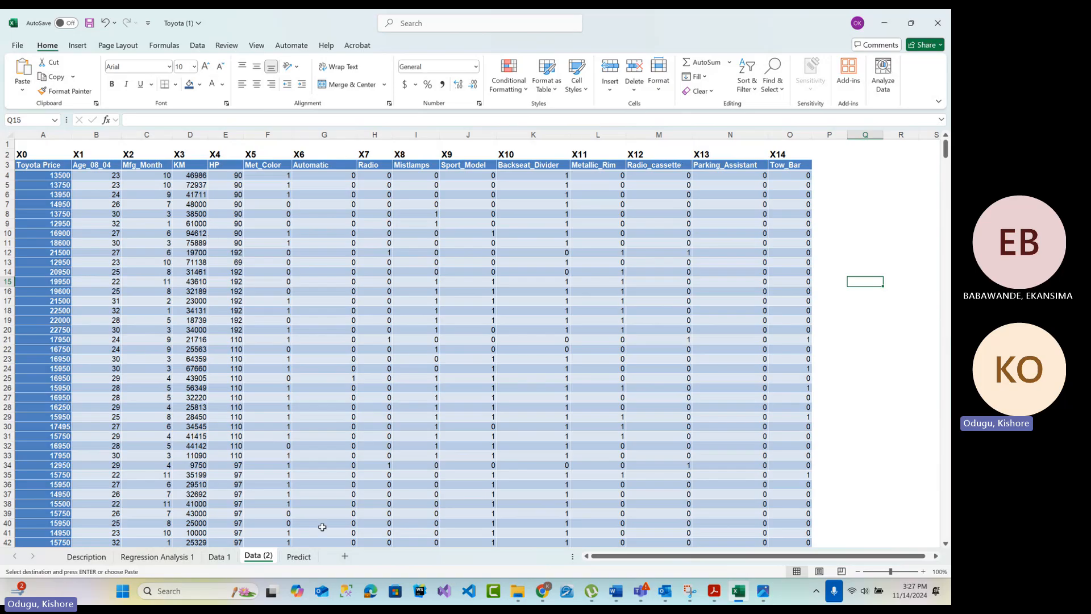
left_click(219, 556)
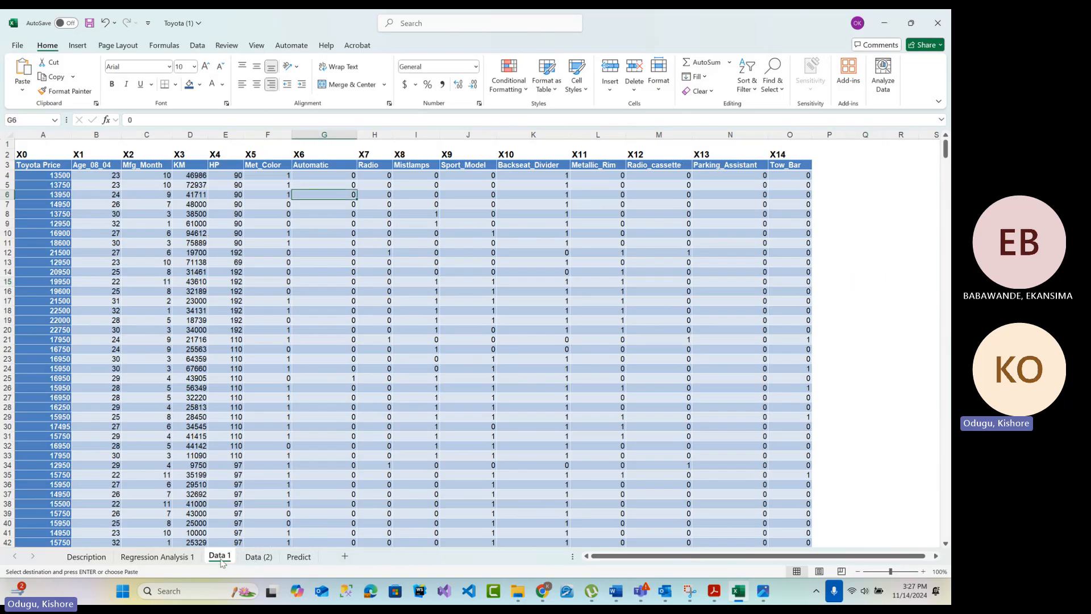
left_click(259, 556)
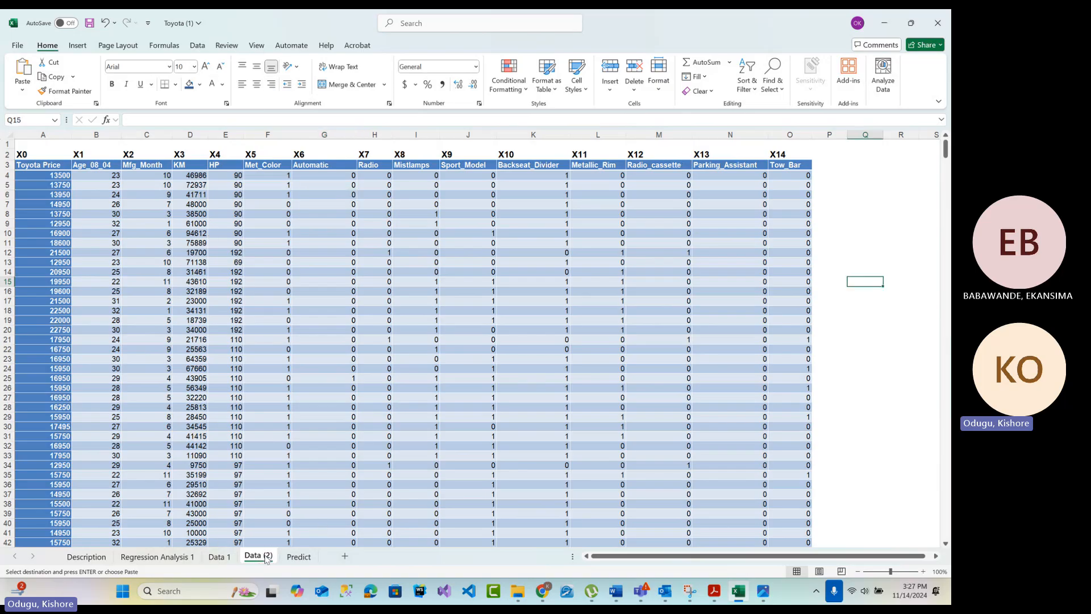
left_click(225, 559)
Turn off filtering for header row 16 on the Regression Analysis 1 sheet so all predictor rows show
left_click(188, 559)
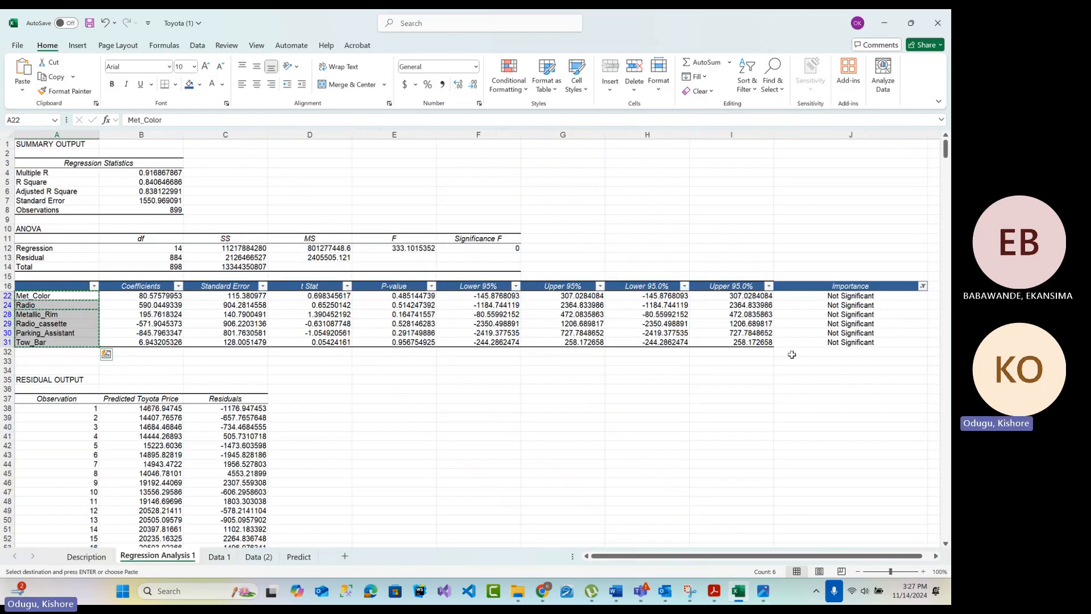
left_click(902, 288)
left_click(745, 91)
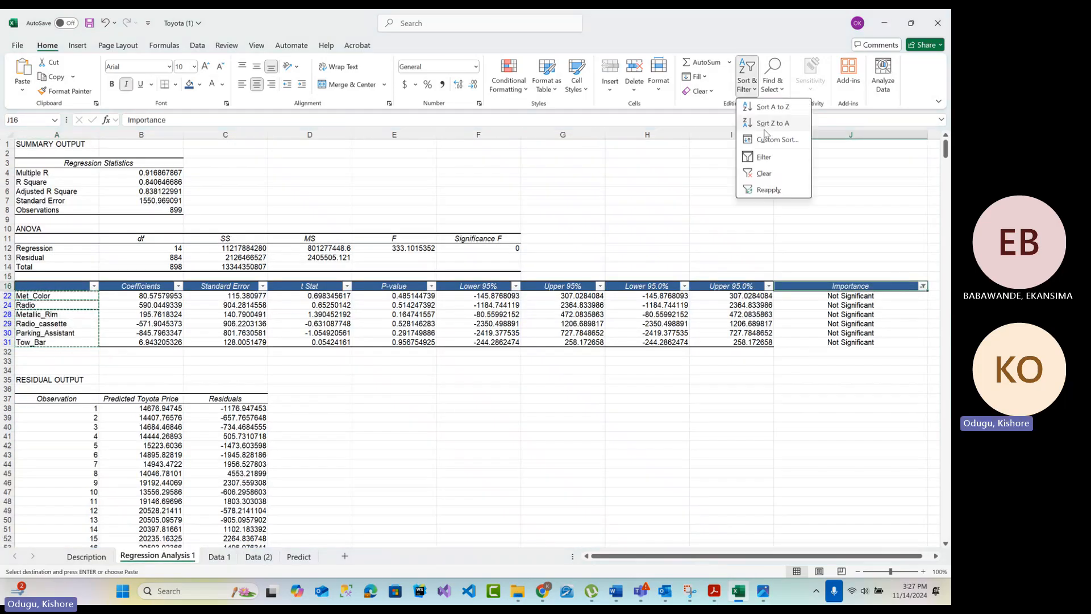
left_click(764, 156)
Copy the Importance values in J17:J31 and try to paste them transposed into row 1 of the Data (2) sheet
left_click_drag(868, 296, 875, 418)
right_click(875, 418)
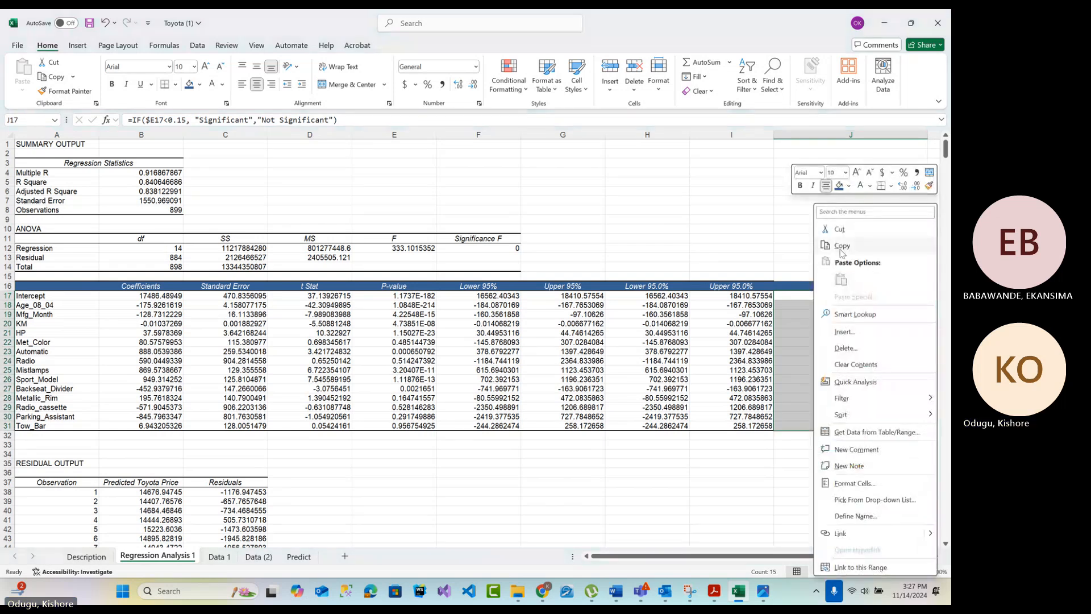
left_click(886, 245)
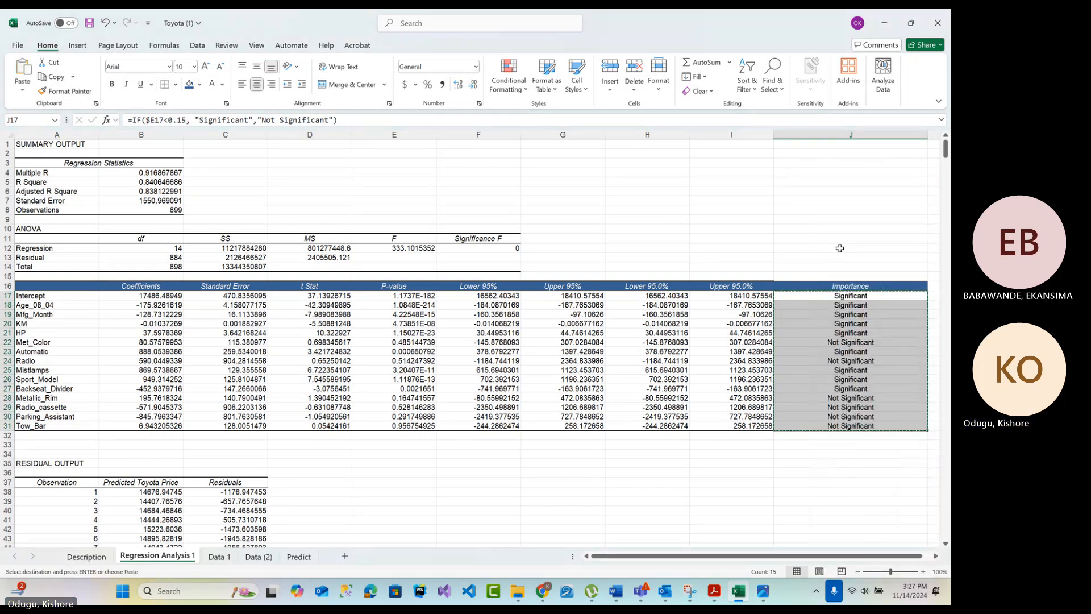
left_click(259, 556)
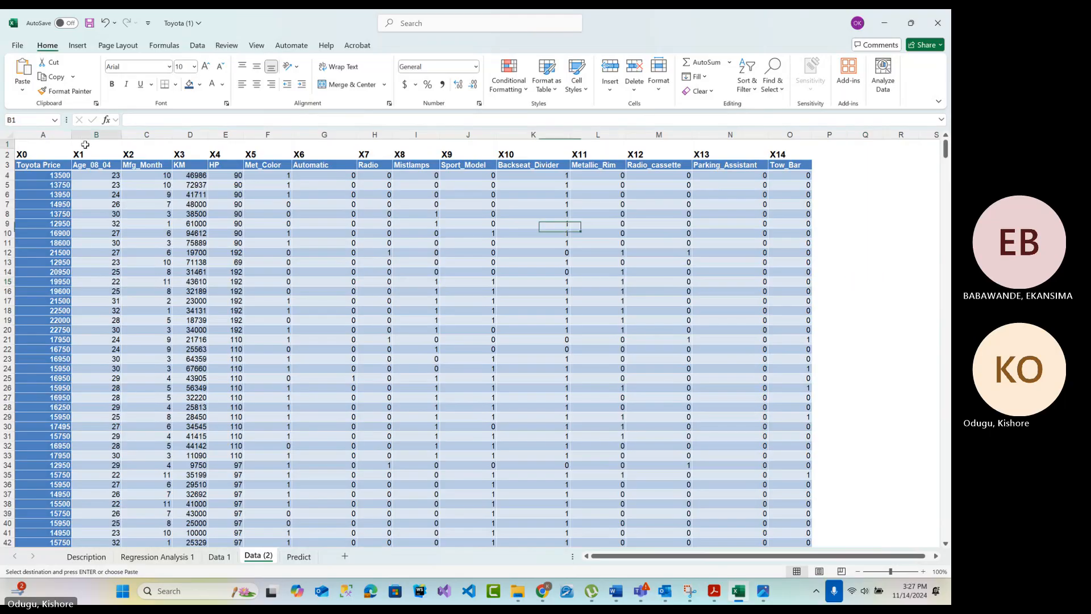
left_click(53, 143)
right_click(50, 146)
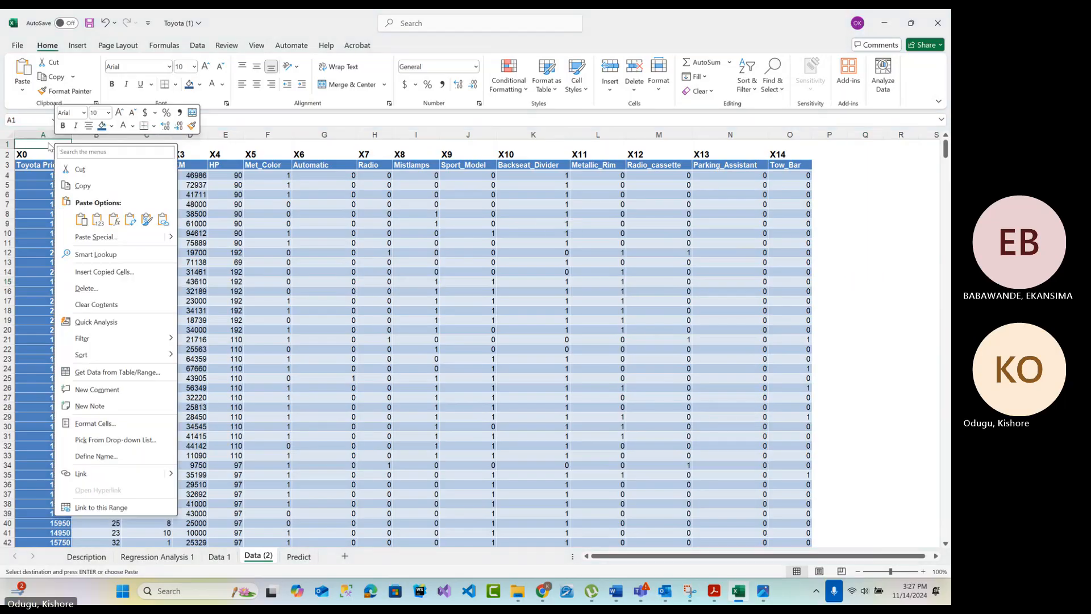
left_click(42, 142)
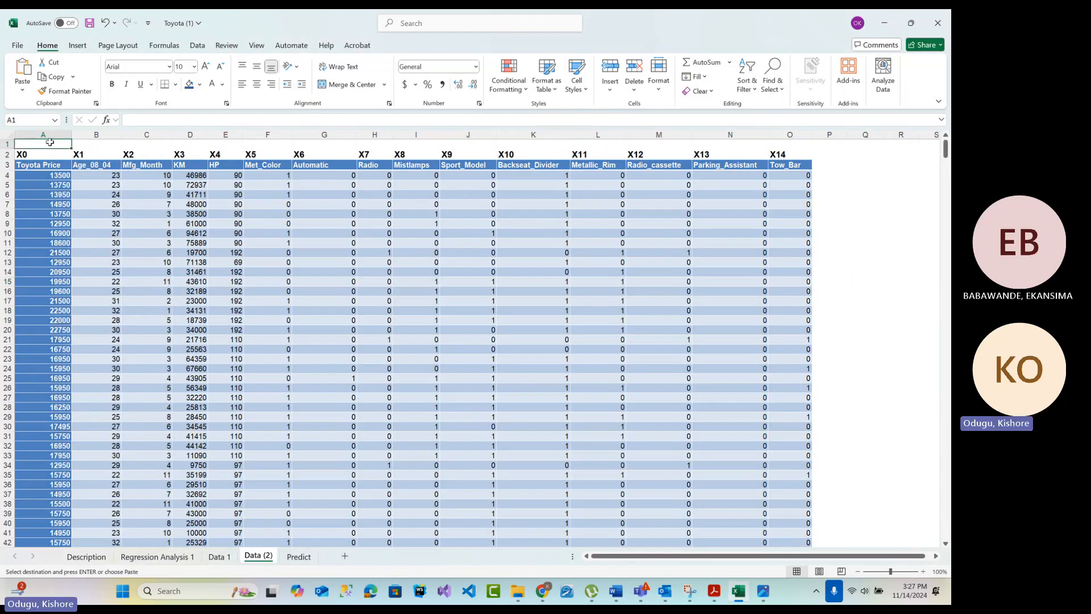
right_click(50, 143)
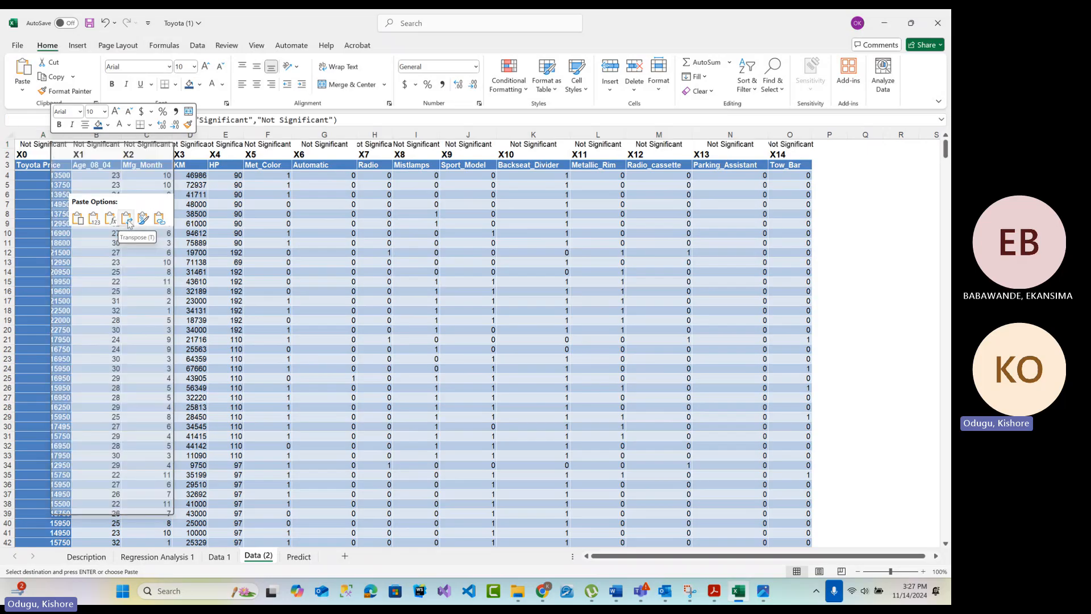
left_click(847, 227)
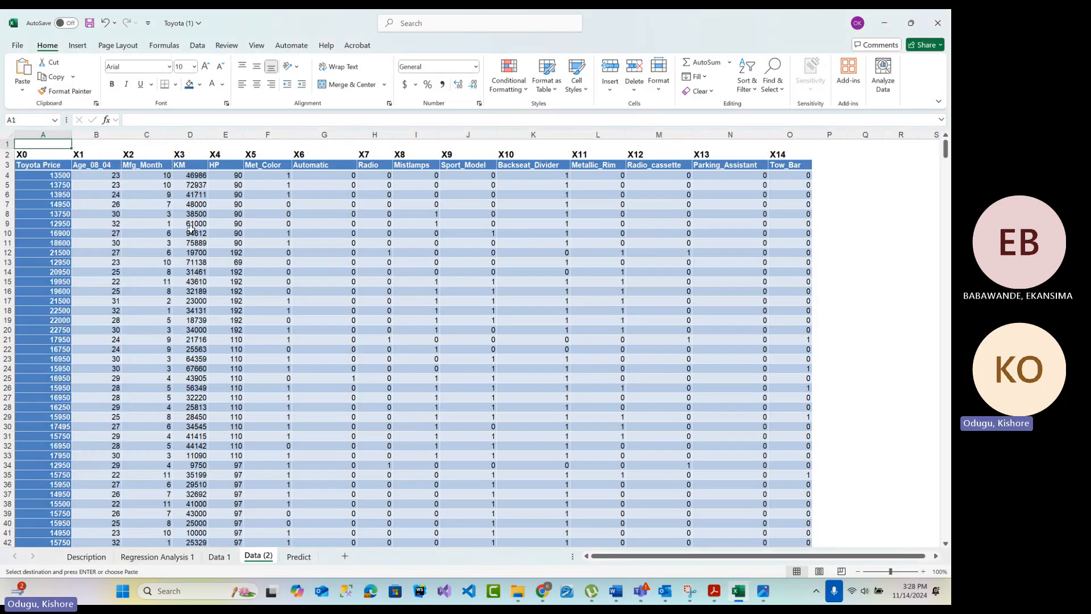
Copy the Importance values in J17:J31 of the Regression Analysis 1 sheet and open the Data (2) sheet
left_click(219, 556)
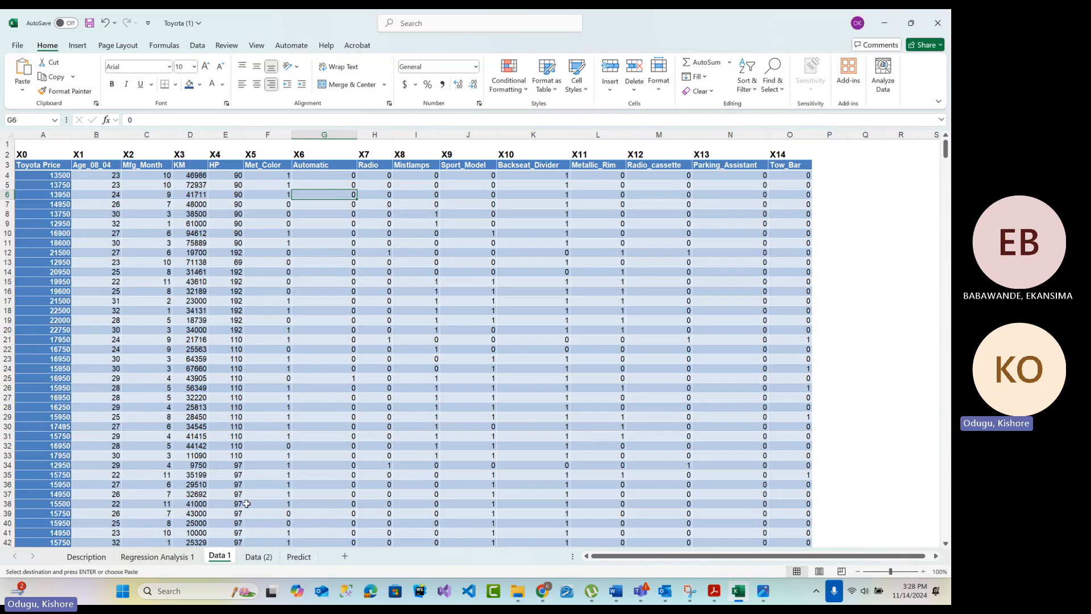
left_click(183, 564)
left_click(843, 462)
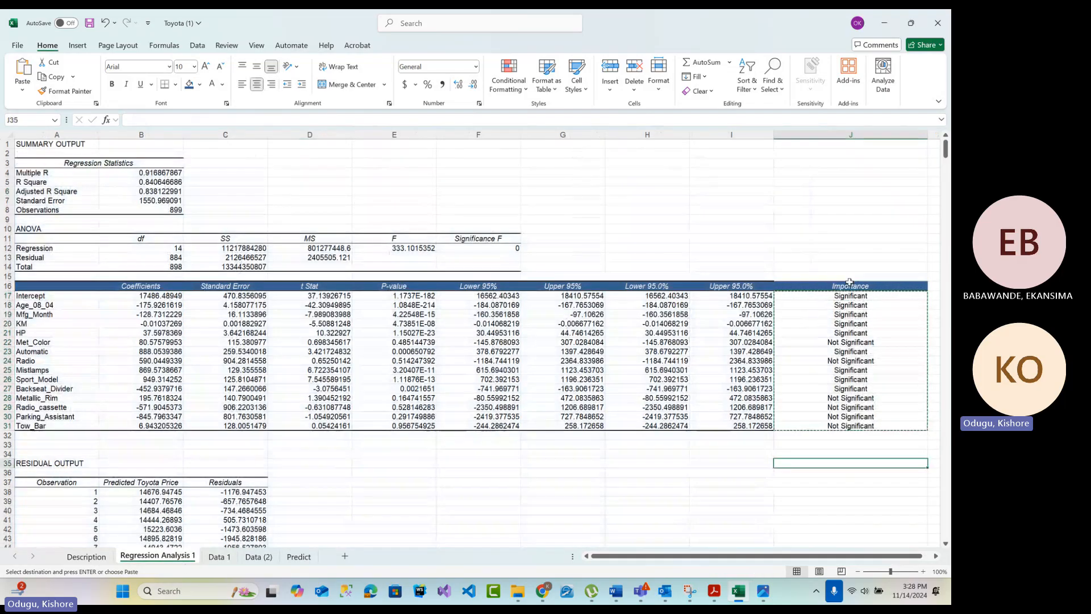
double_click(709, 454)
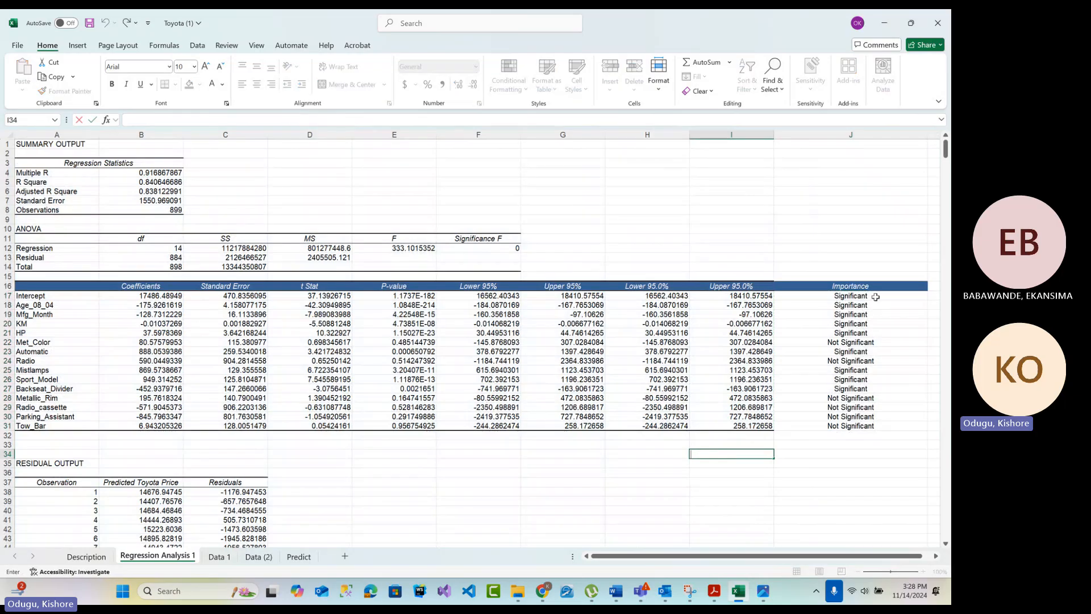
left_click_drag(833, 294, 833, 425)
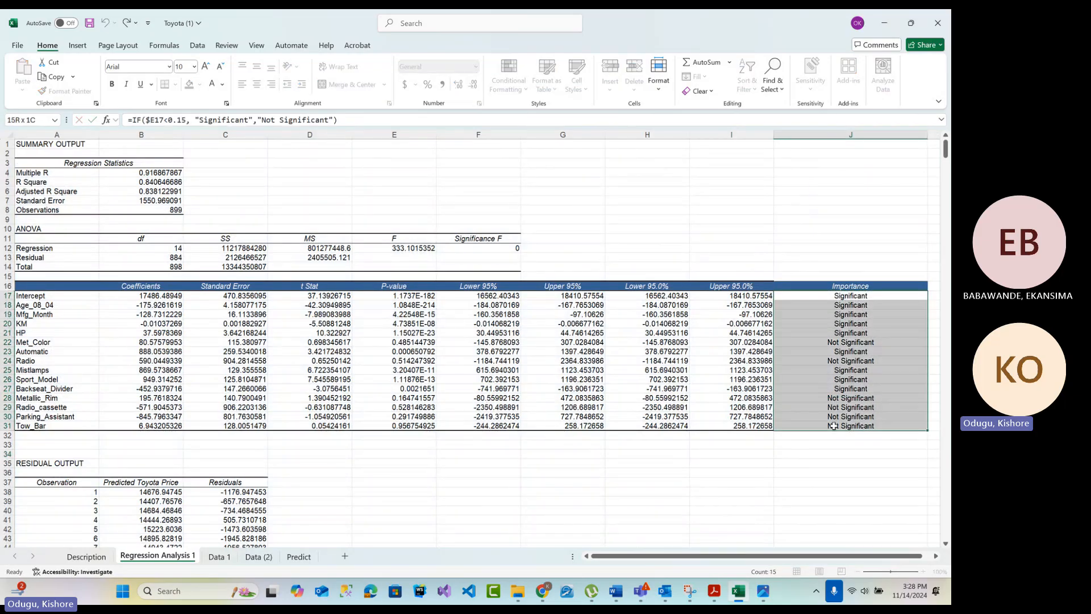
left_click_drag(805, 294, 818, 432)
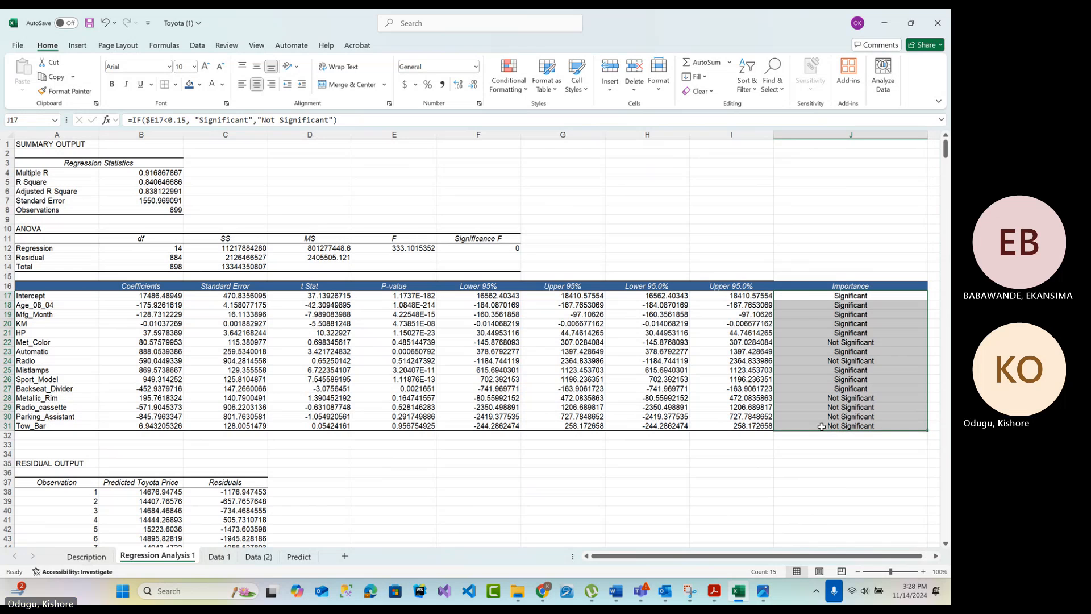
right_click(823, 405)
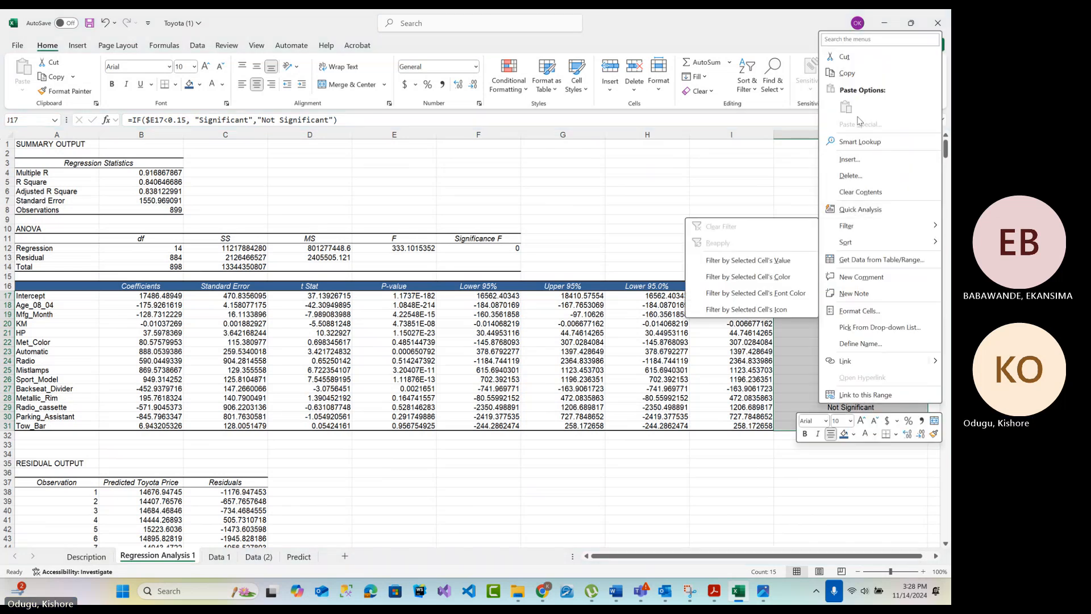
left_click(856, 77)
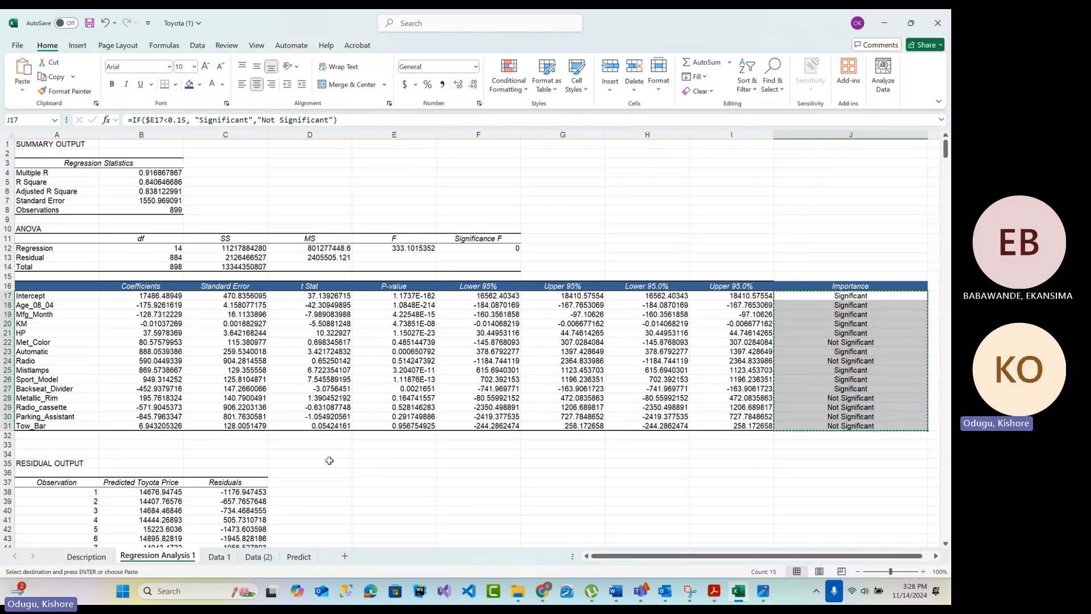
left_click(258, 557)
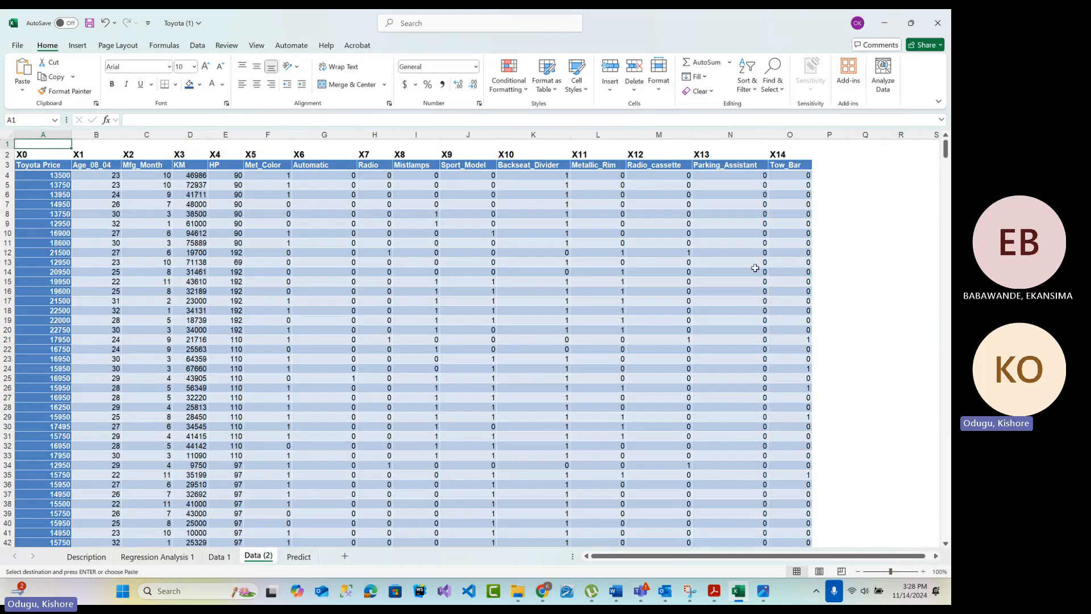
left_click(9, 153)
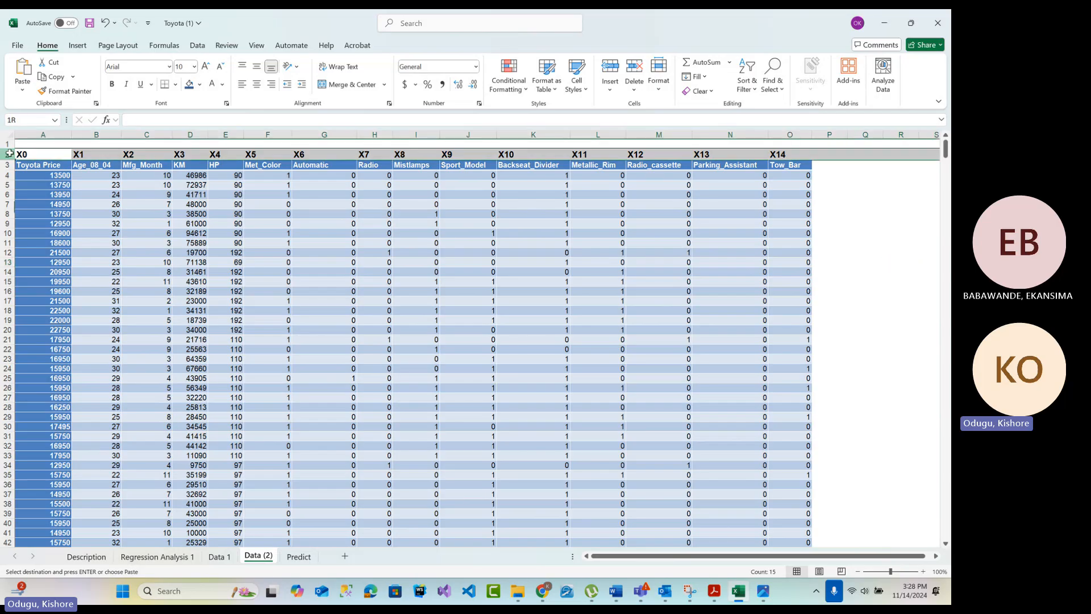
right_click(9, 154)
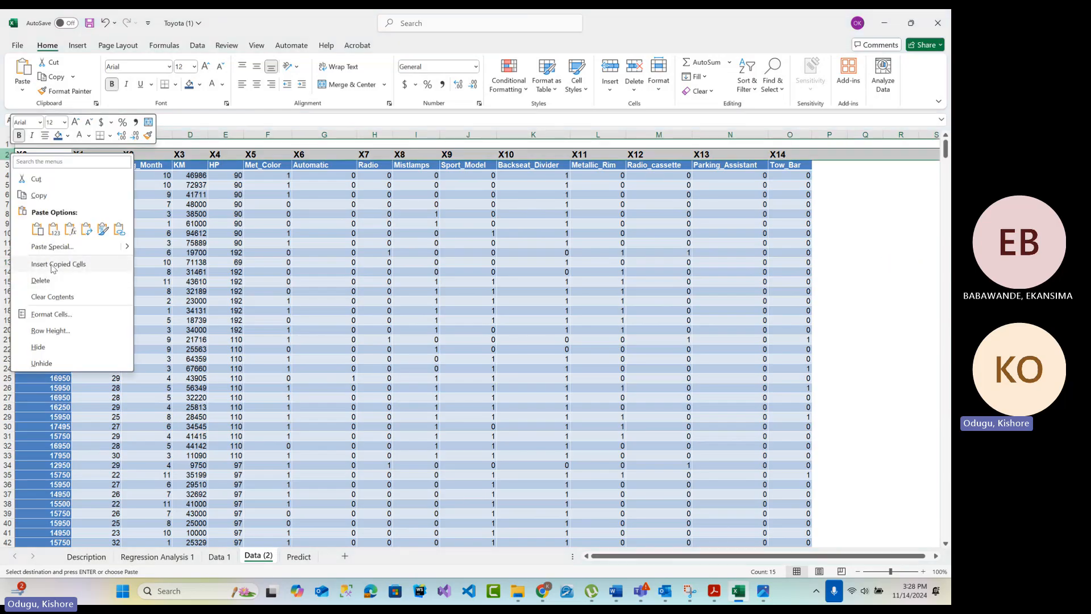
key("Escape")
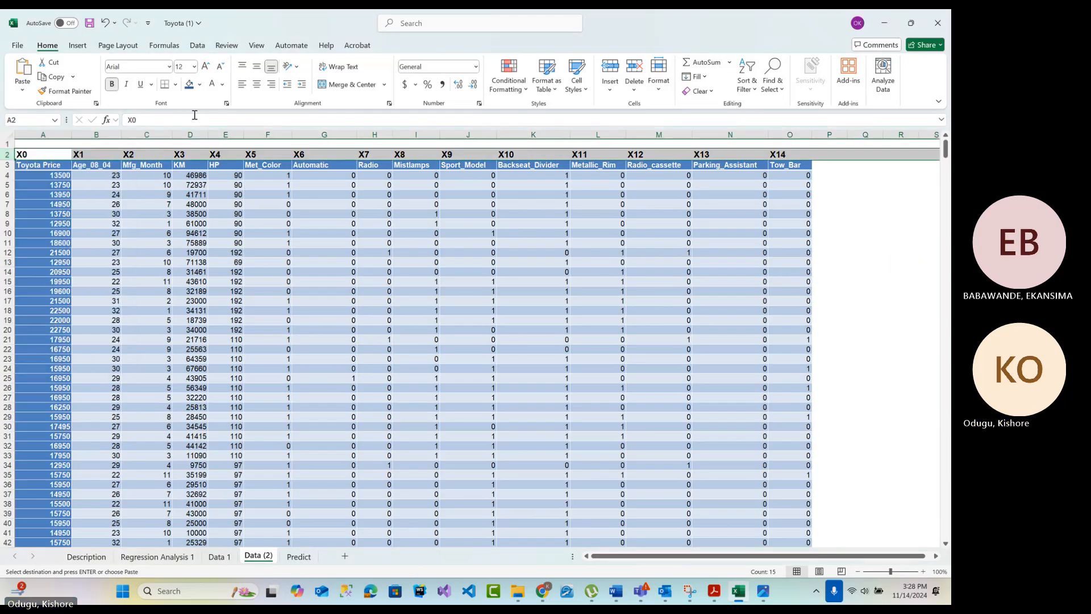
left_click(32, 143)
right_click(33, 142)
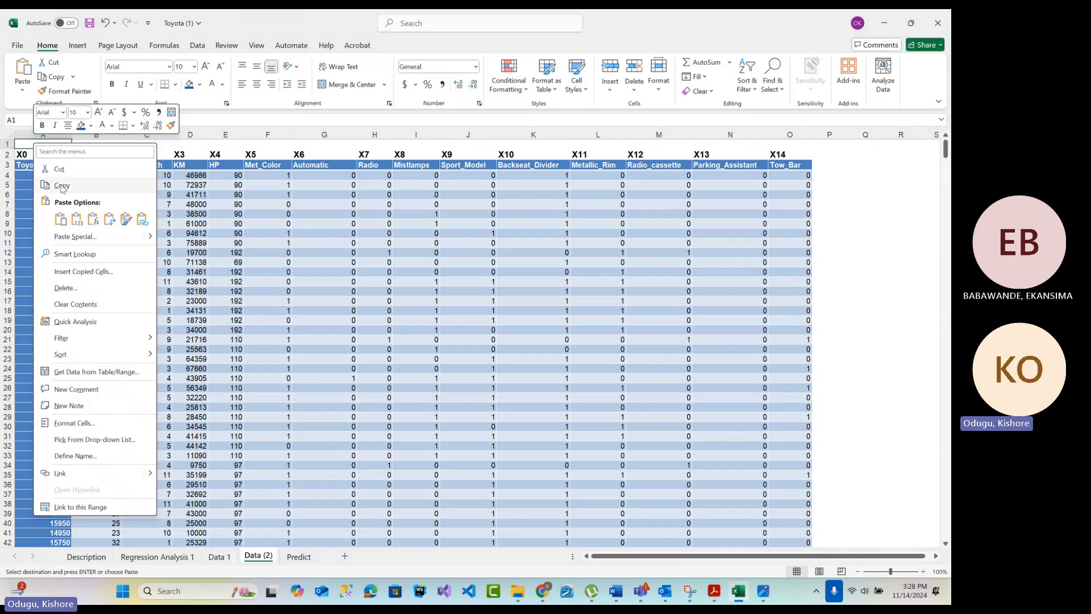
left_click(24, 144)
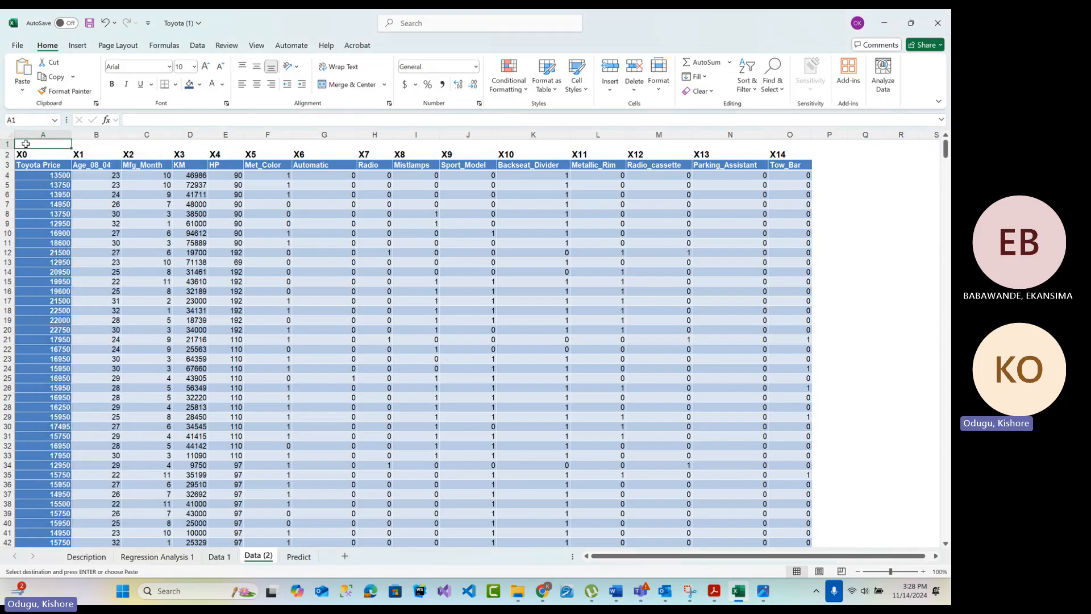
Paste the copied Importance values transposed into row 1 of the Data (2) sheet, starting at cell A1
right_click(26, 143)
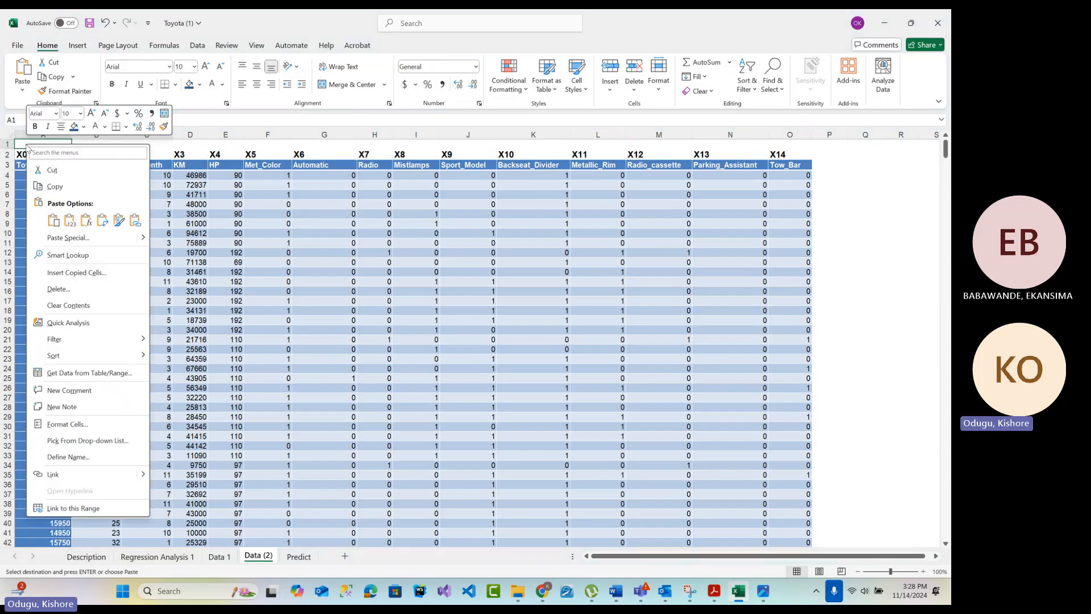
left_click(101, 221)
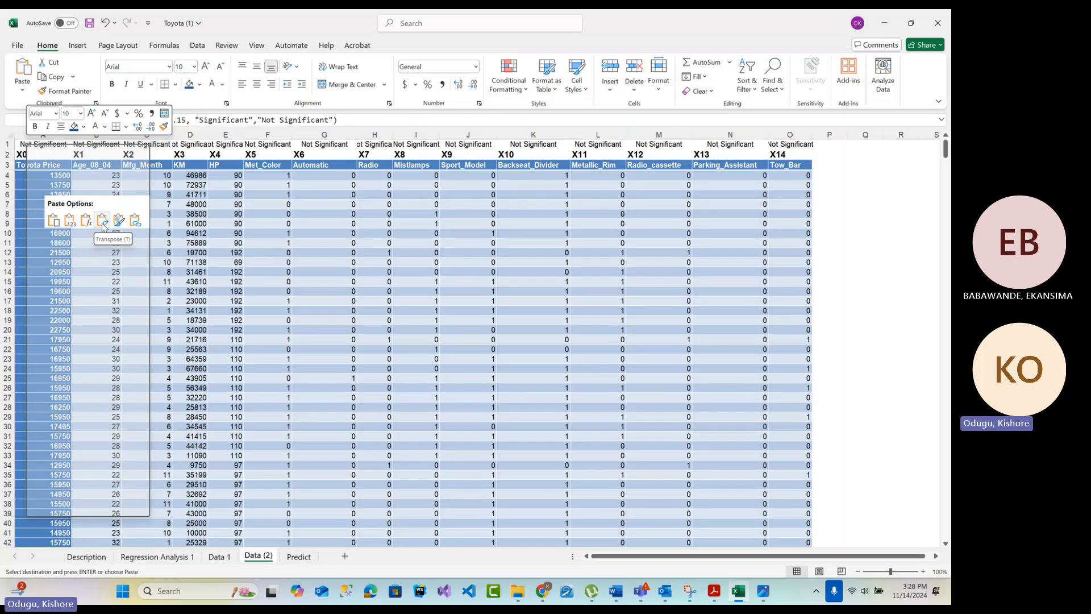
left_click(102, 221)
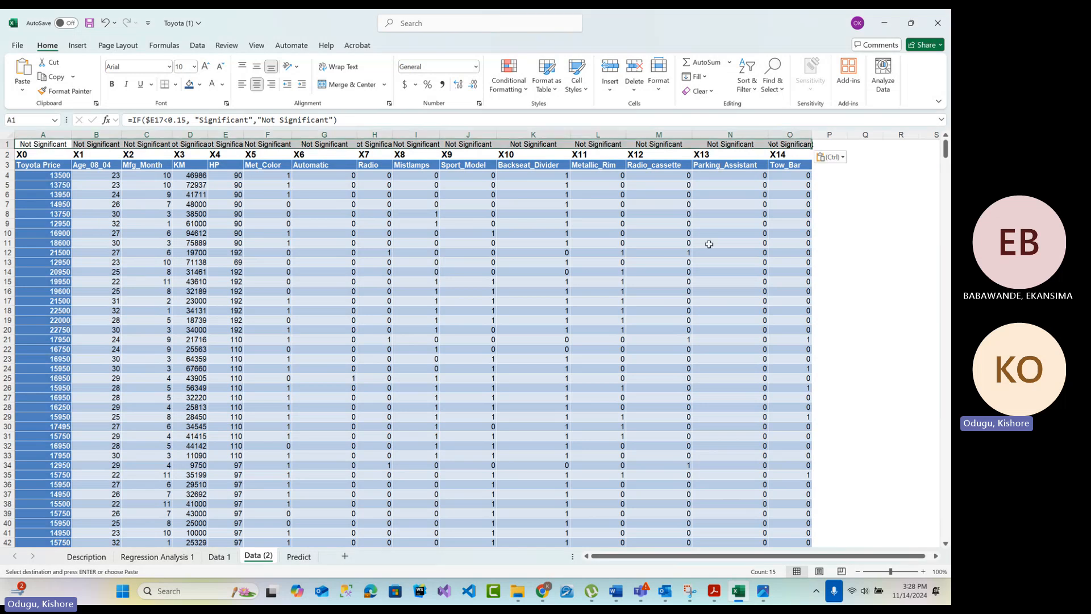
left_click(900, 243)
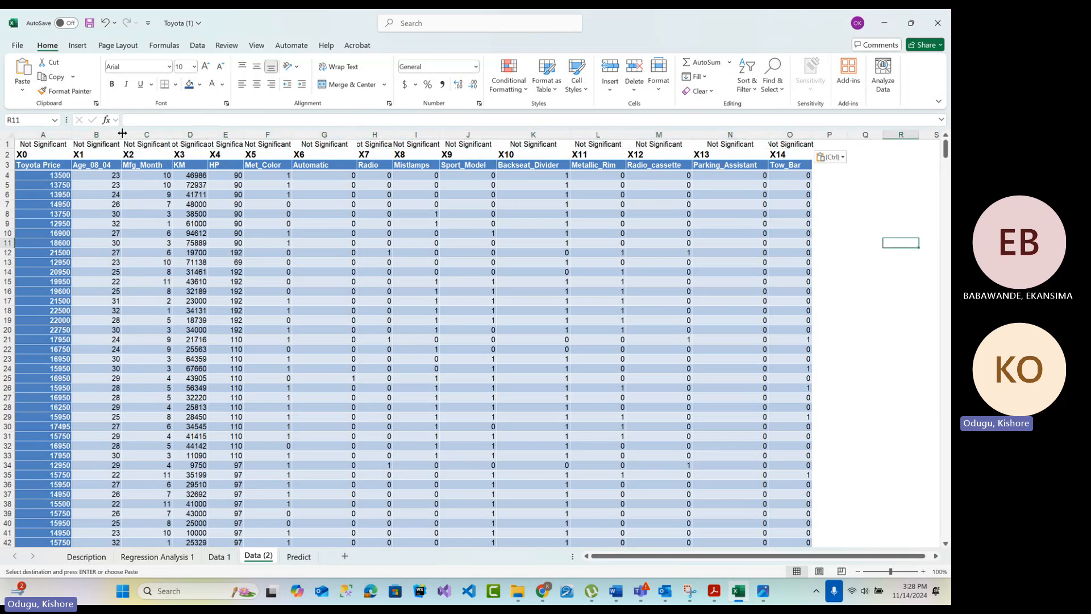
left_click(874, 254)
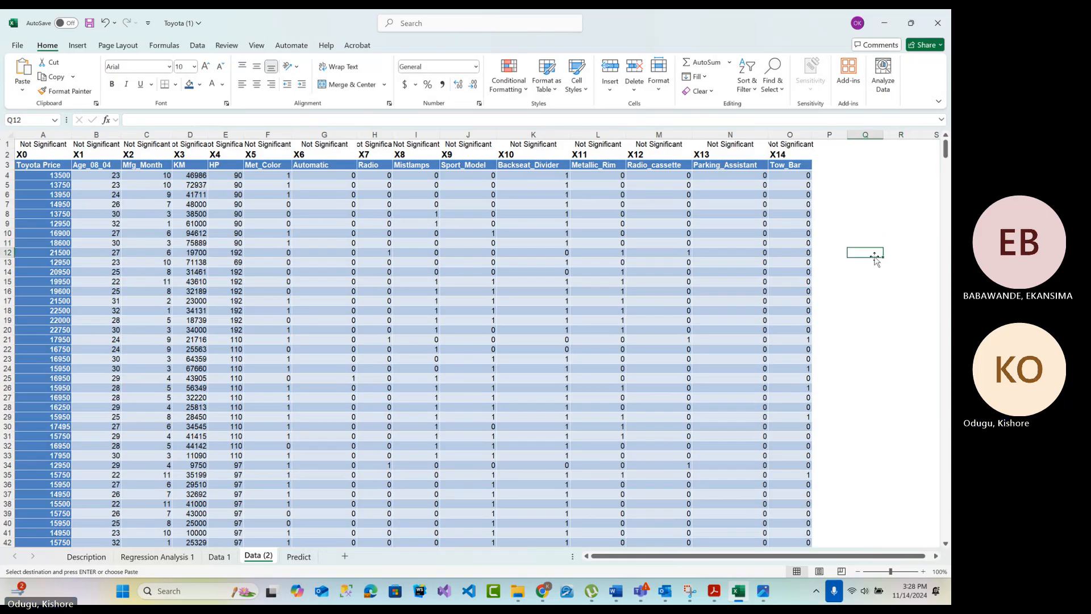
Return to the Regression Analysis 1 sheet and copy the Importance values from Intercept through Tow_Bar, J17:J31, again
left_click(181, 560)
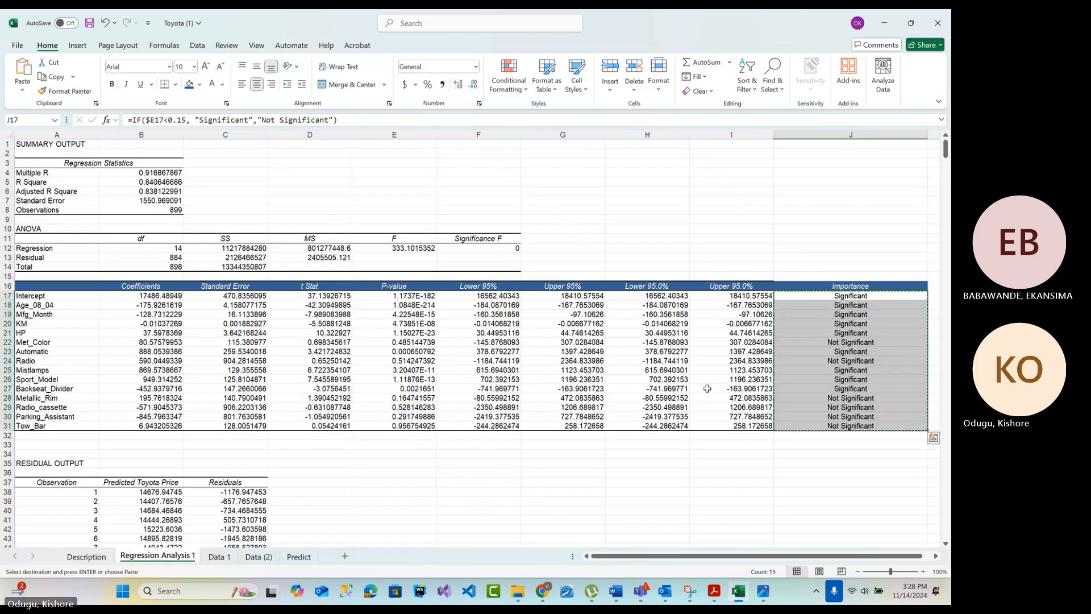
left_click(829, 295)
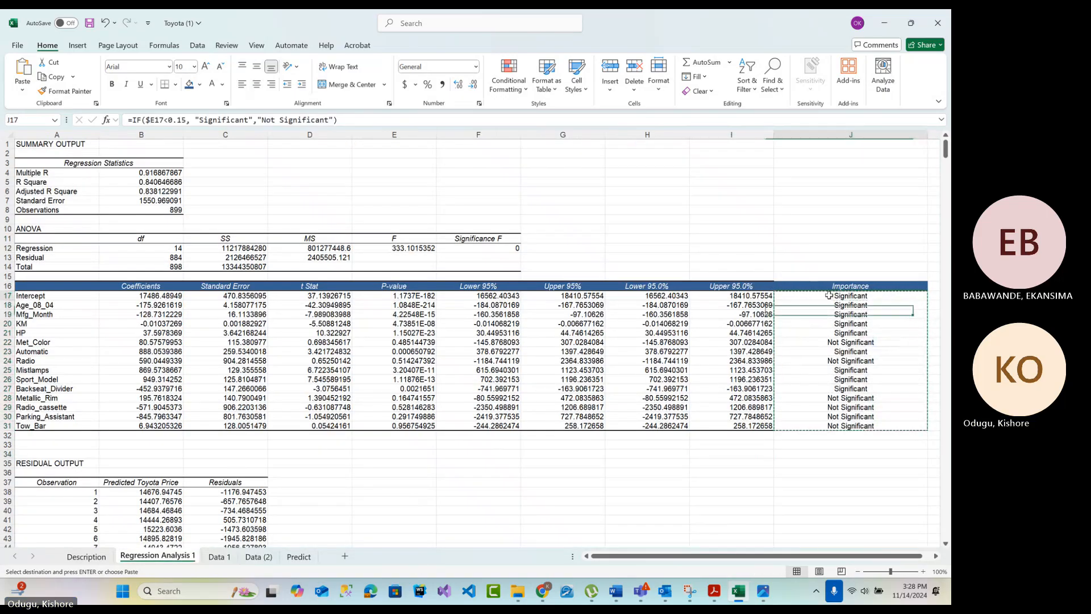
left_click_drag(829, 296, 836, 426)
right_click(837, 426)
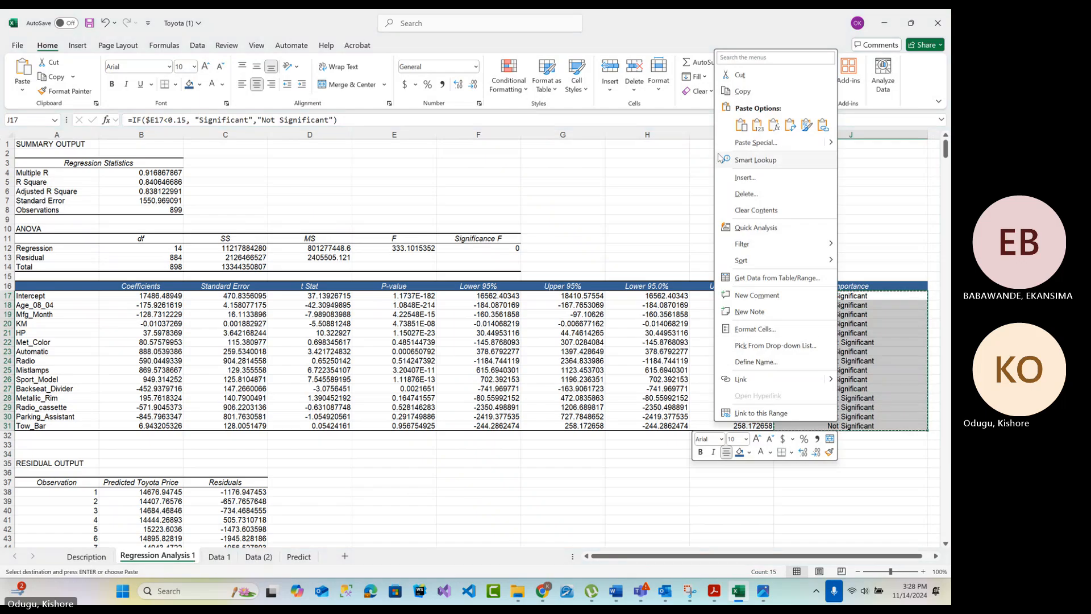
left_click(742, 91)
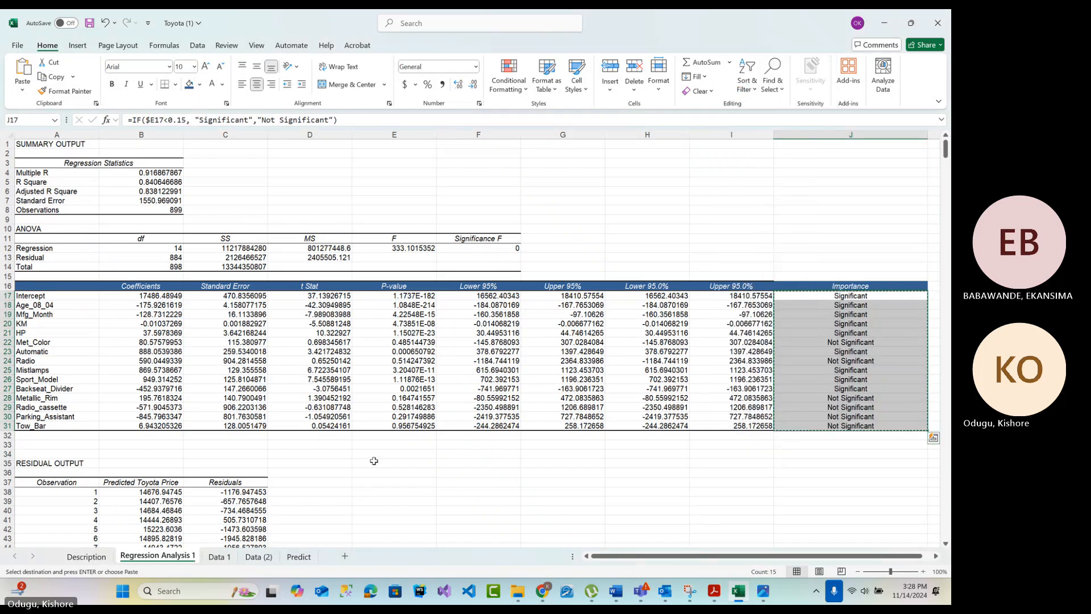
Return to the Data (2) sheet and undo the transposed paste of the Importance formulas in row 1
left_click(220, 556)
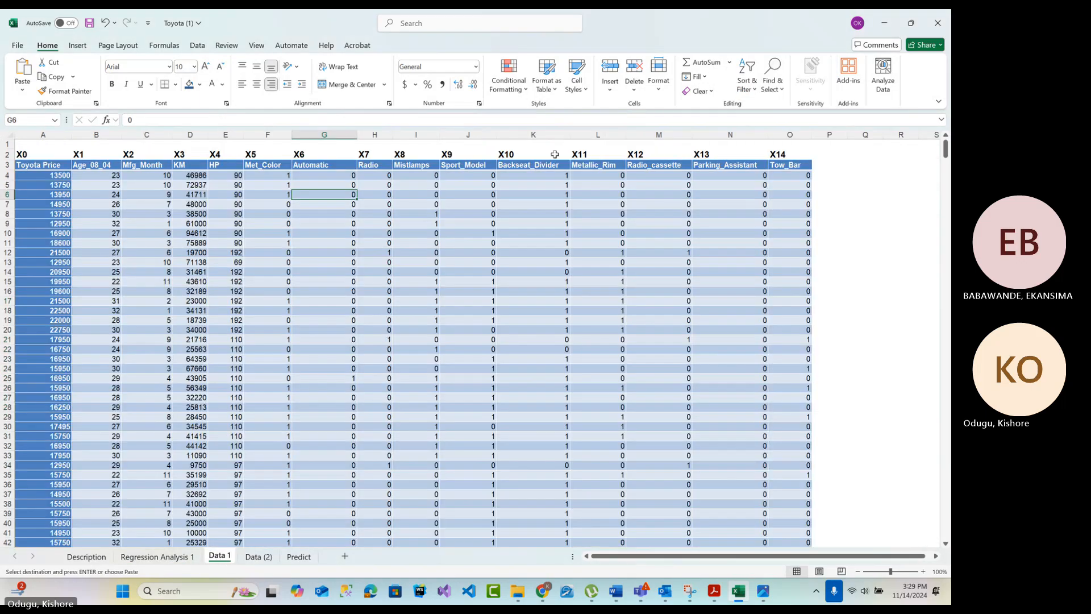
left_click(258, 556)
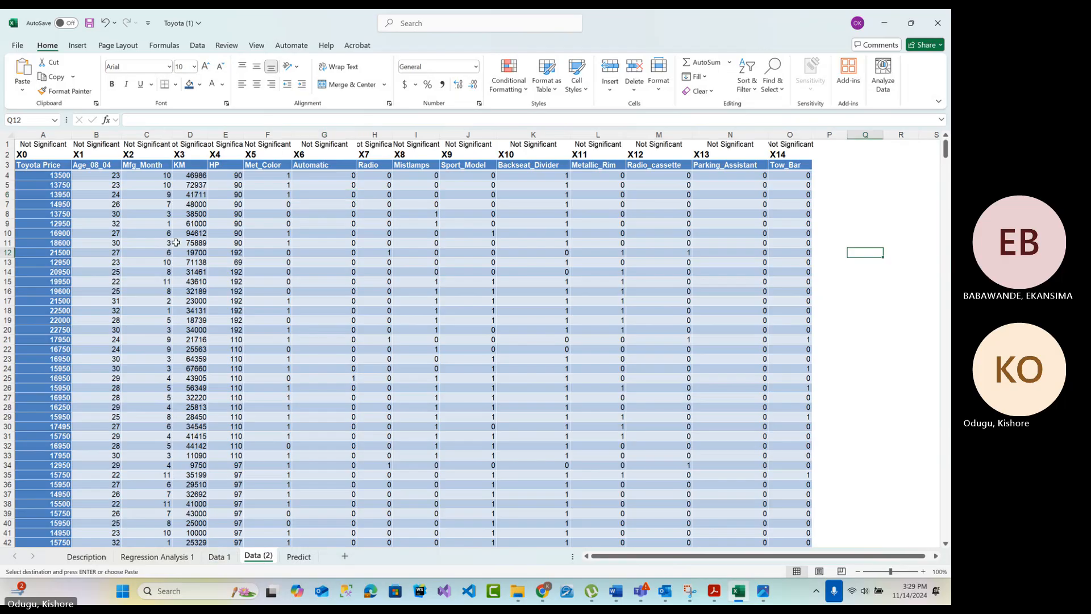
left_click(143, 144)
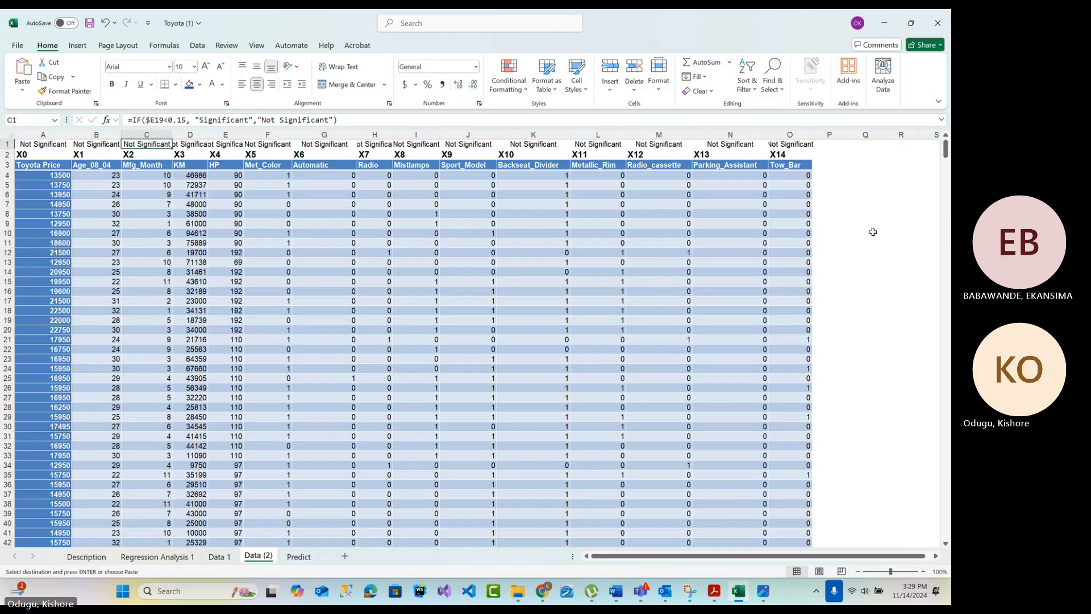
key("ctrl+z")
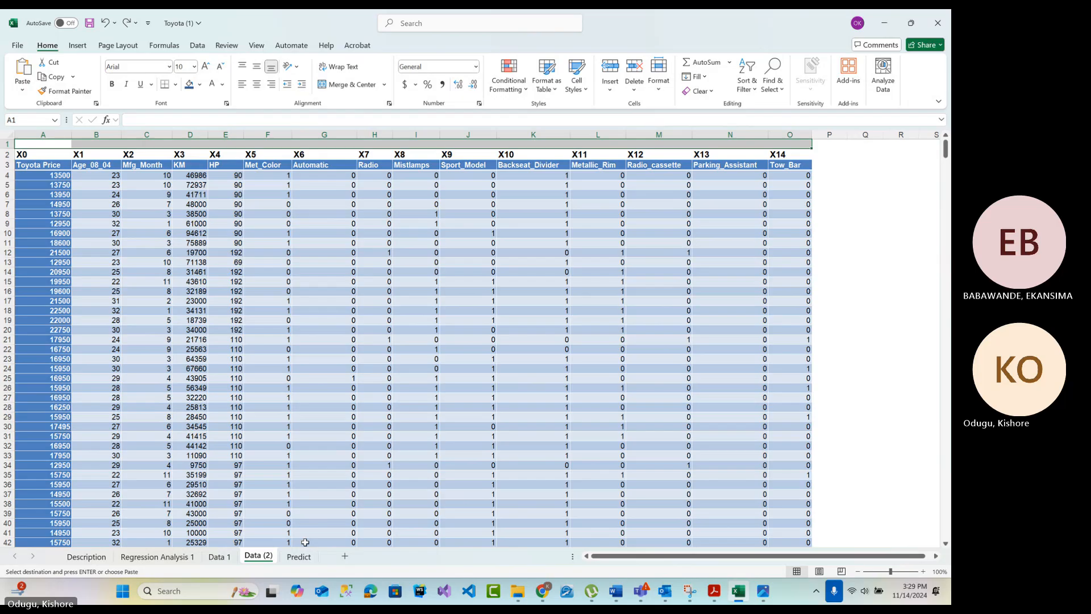
Paste the copied Importance column as values only on the Regression Analysis 1 sheet, starting at cell J36
left_click(226, 557)
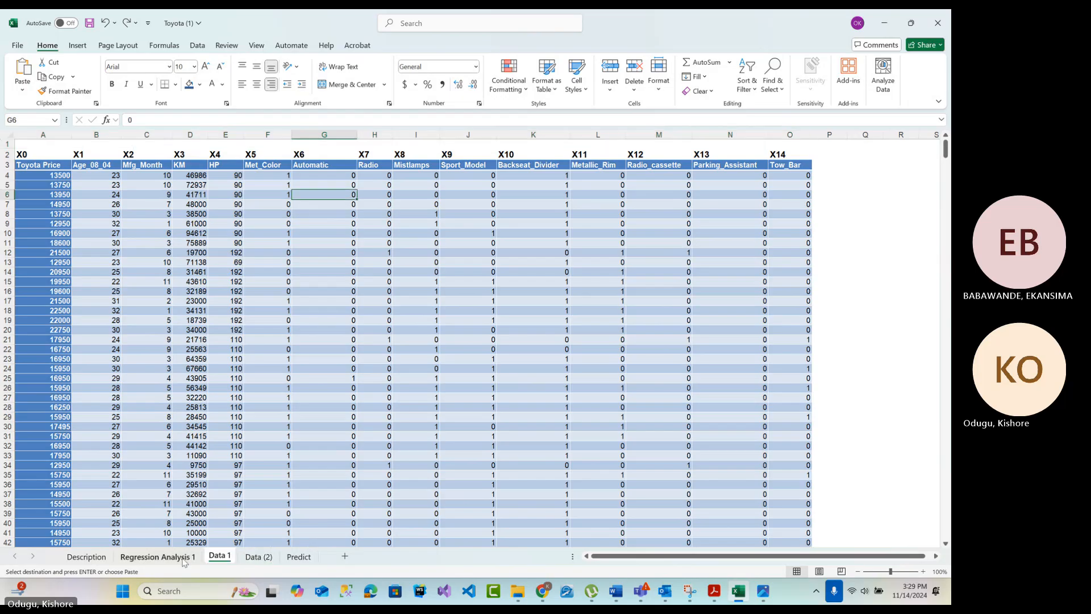
left_click(157, 556)
left_click_drag(846, 556, 849, 544)
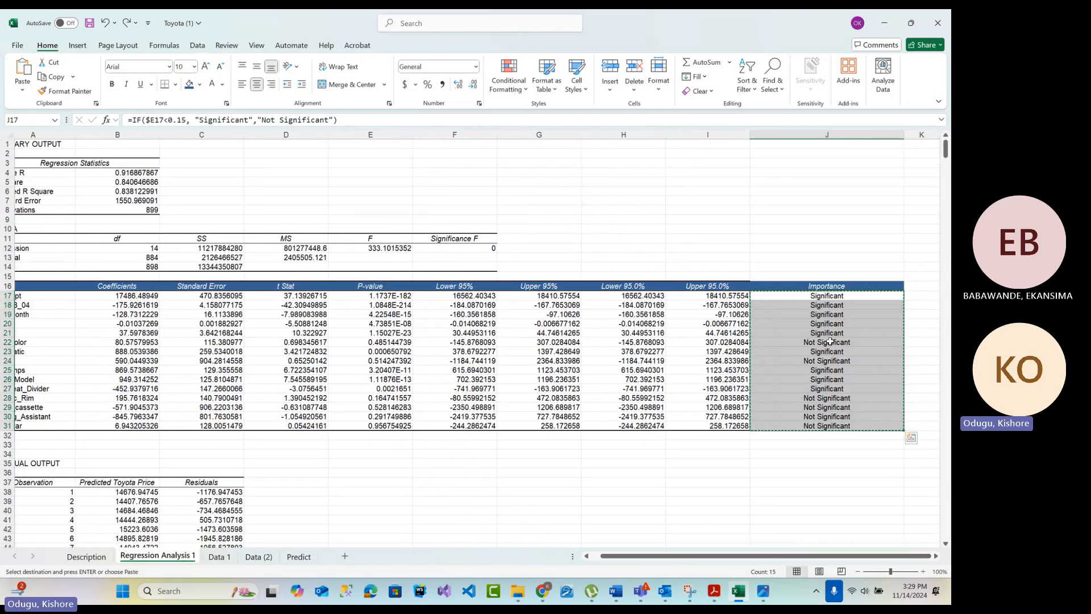
left_click(787, 471)
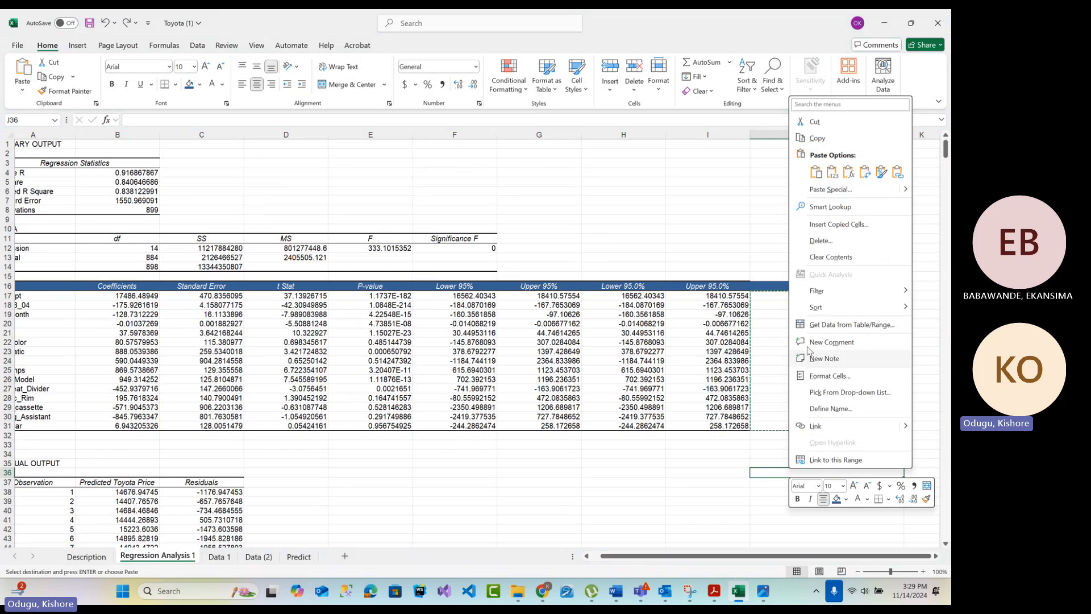
left_click(833, 177)
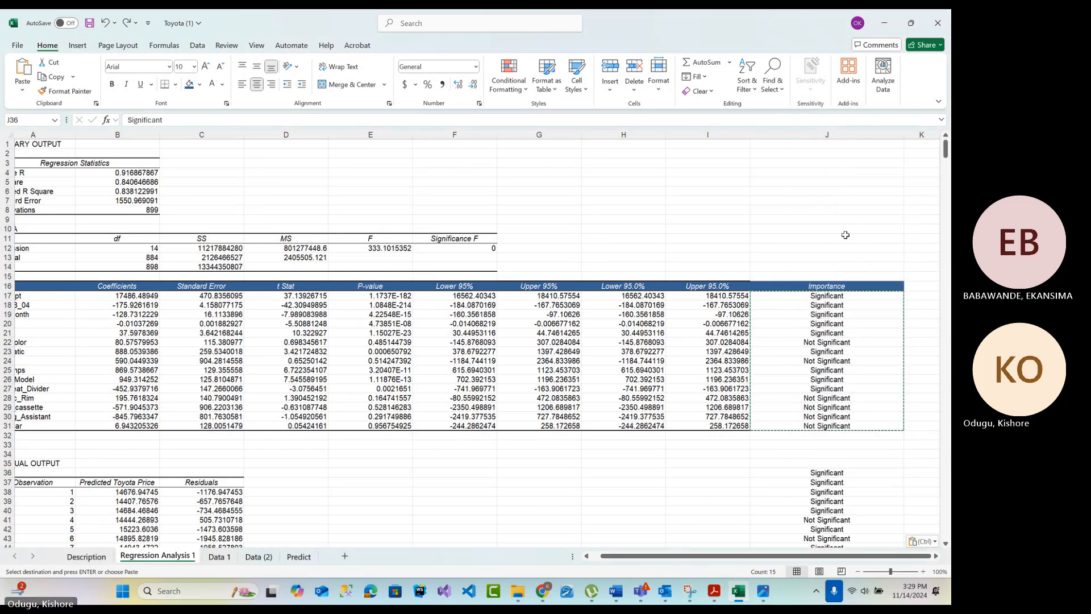
Copy the static labels in J36:J50 and paste them transposed into row 1 of the Data (2) sheet, starting at A1
scroll(818, 350, "down", 6)
right_click(818, 349)
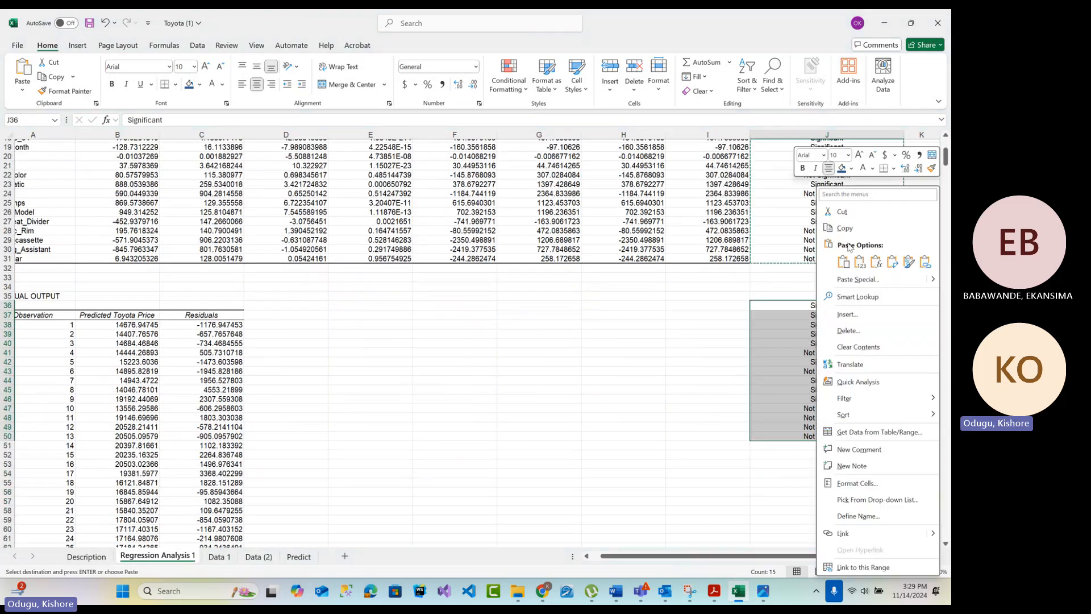
left_click(844, 228)
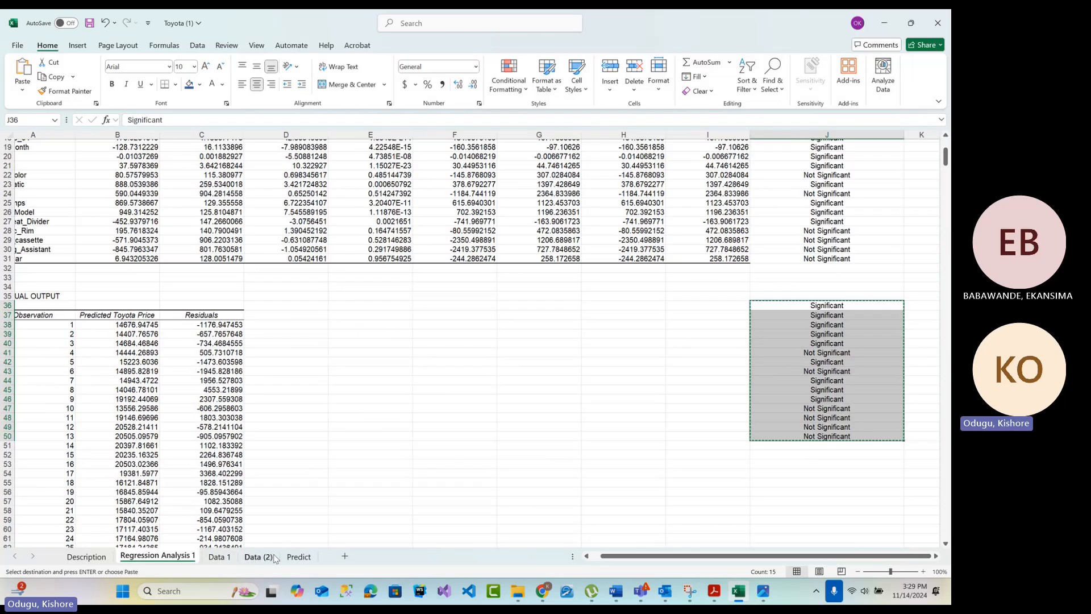
left_click(256, 557)
left_click(51, 144)
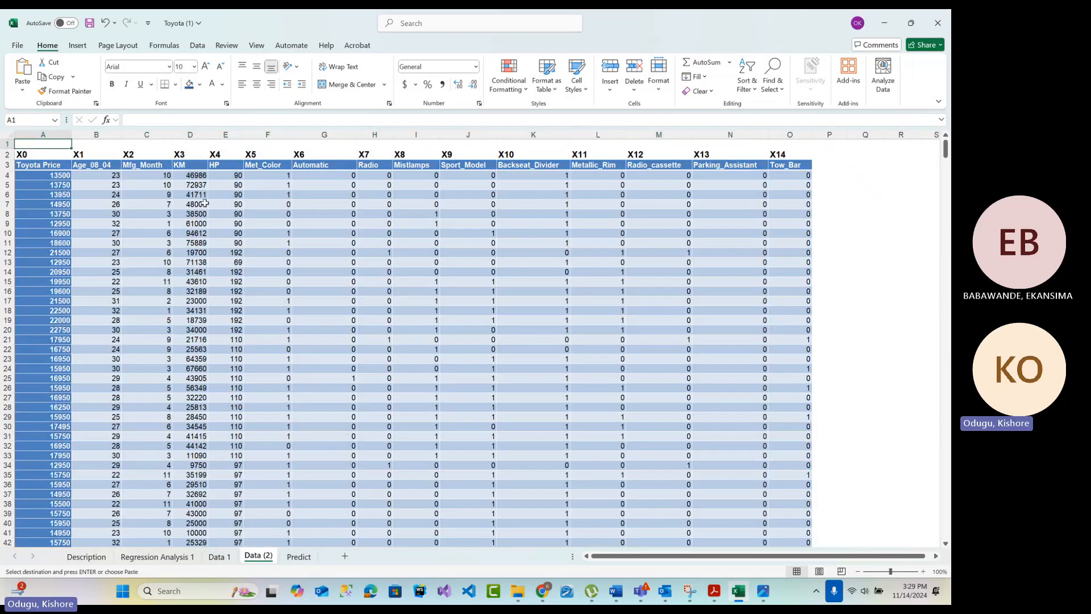
right_click(49, 142)
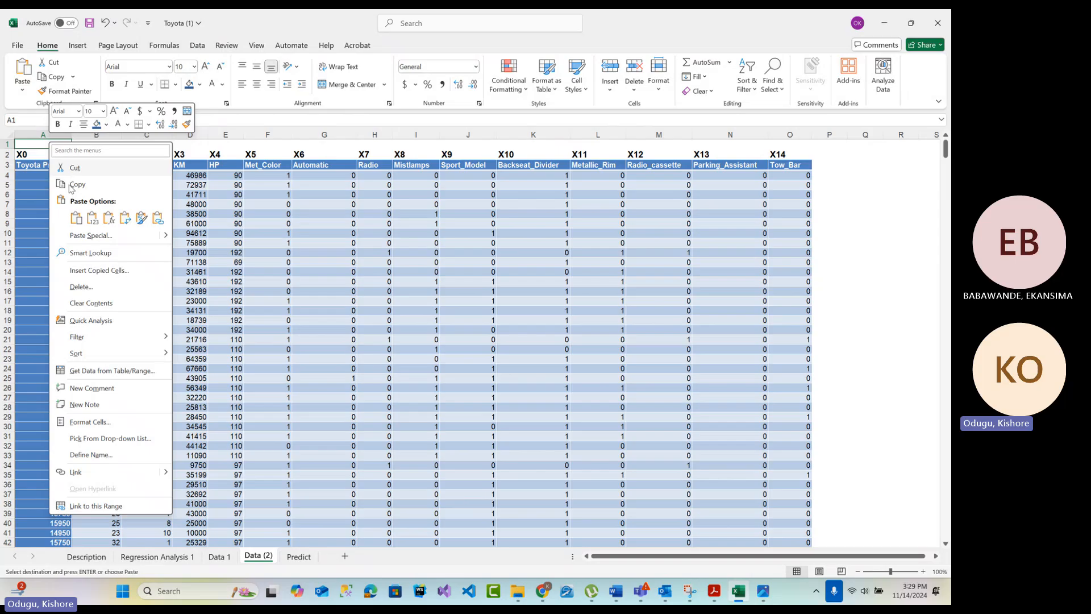
left_click(110, 222)
left_click(875, 280)
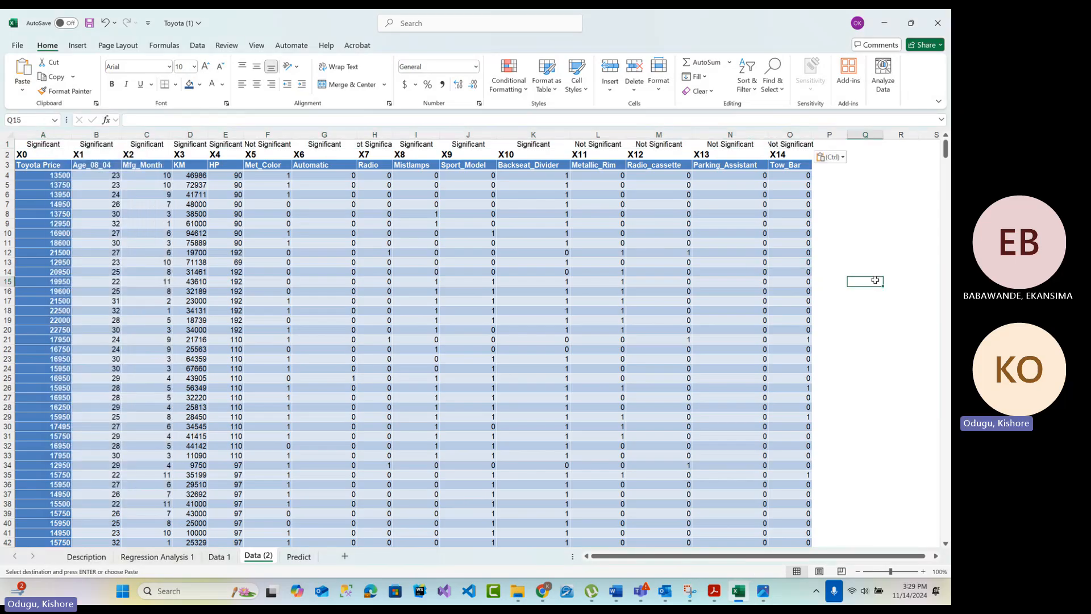
Widen the Tow_Bar, HP and Met_Color columns on the Data (2) sheet to fit their significance labels
double_click(813, 134)
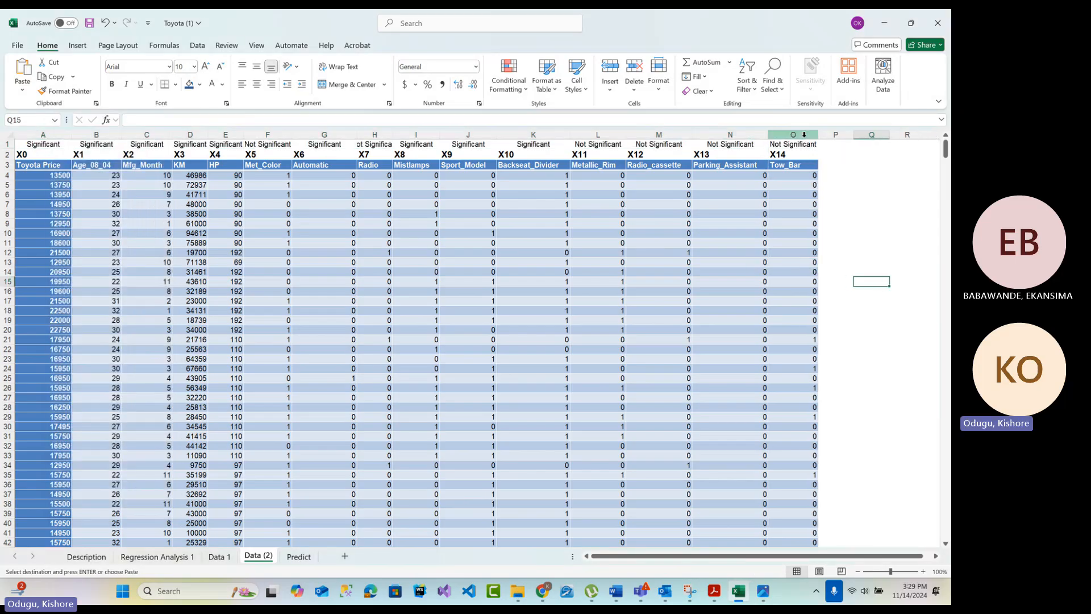
double_click(245, 137)
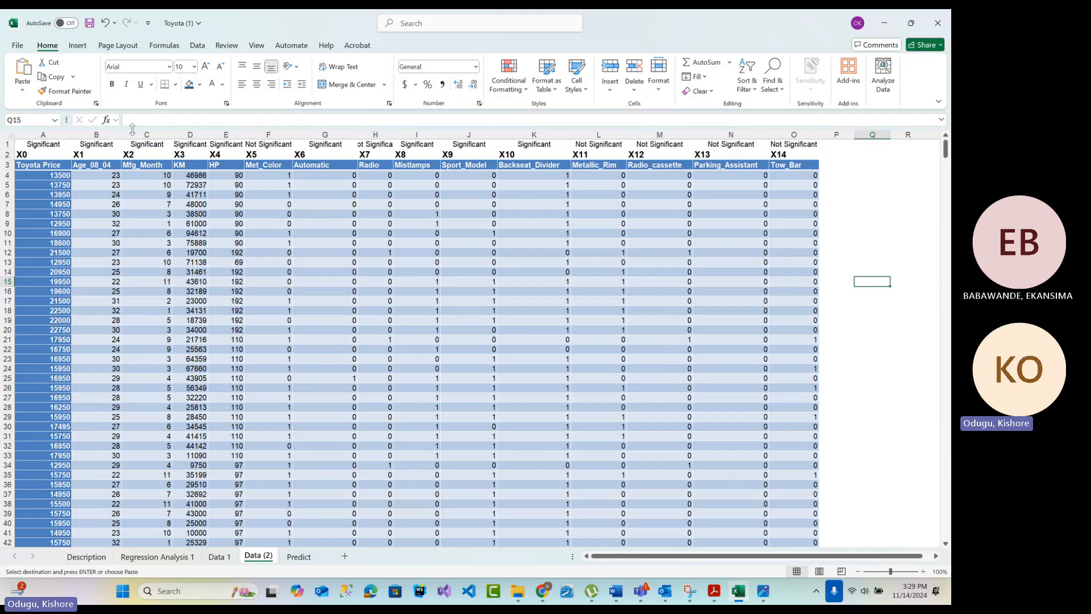
left_click(44, 134)
left_click(96, 134)
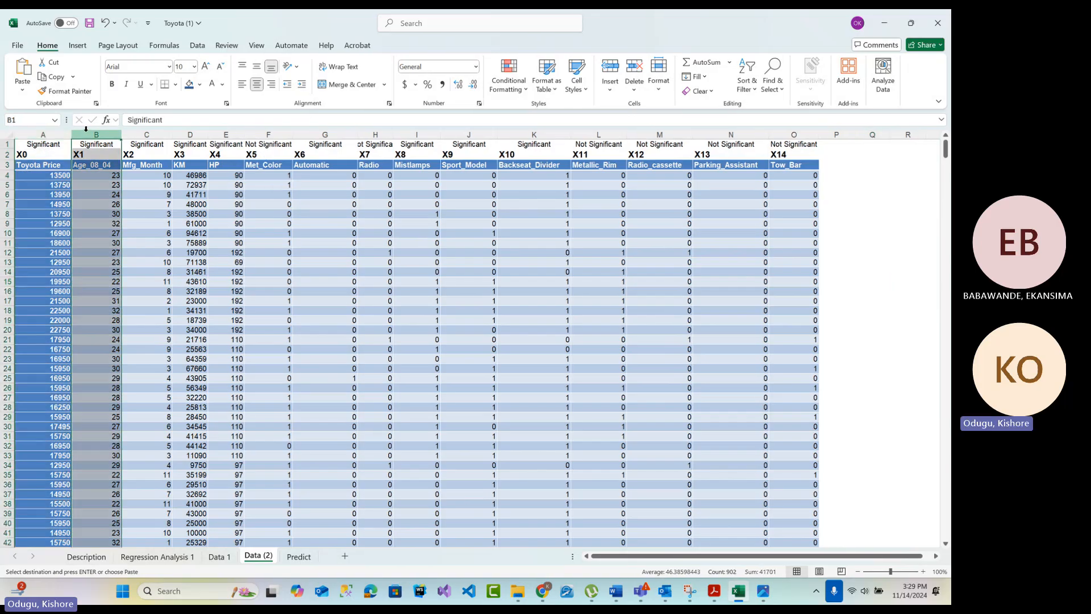
left_click(146, 134)
left_click(190, 134)
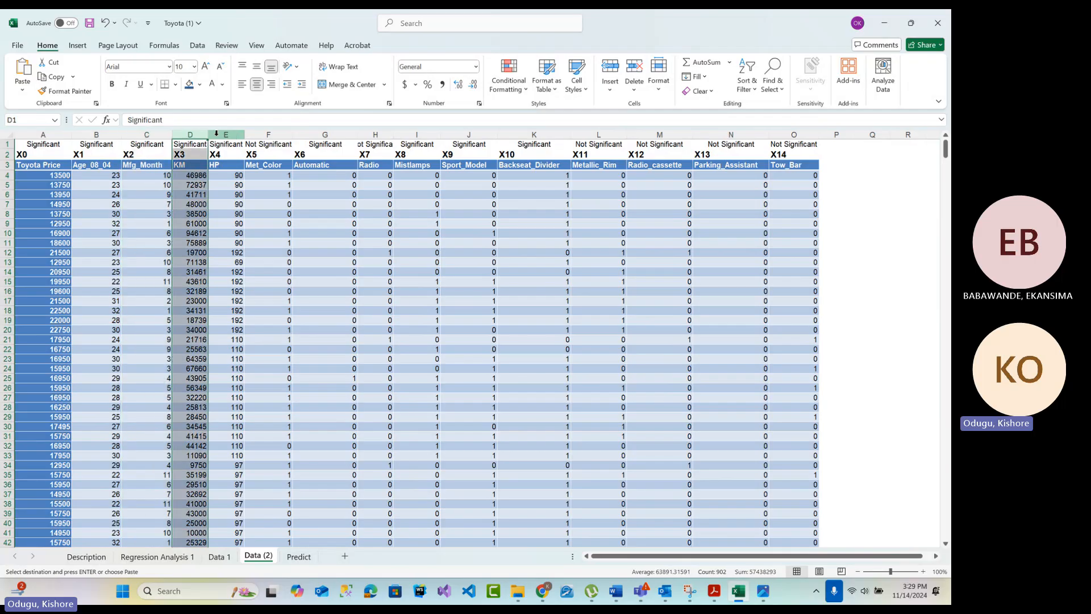
left_click(227, 134)
left_click(270, 134)
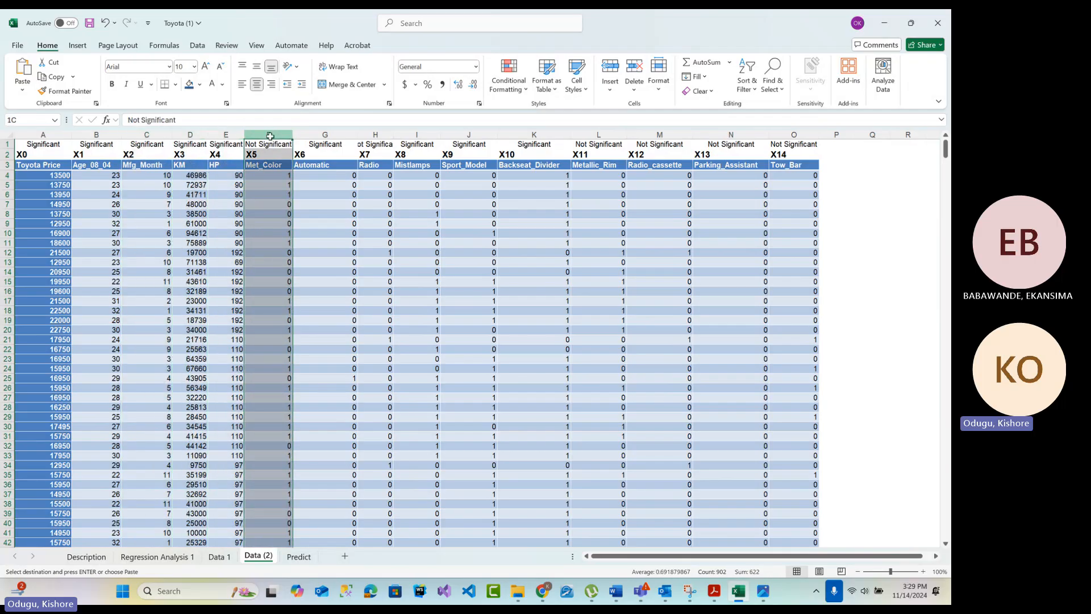
left_click_drag(293, 136, 302, 135)
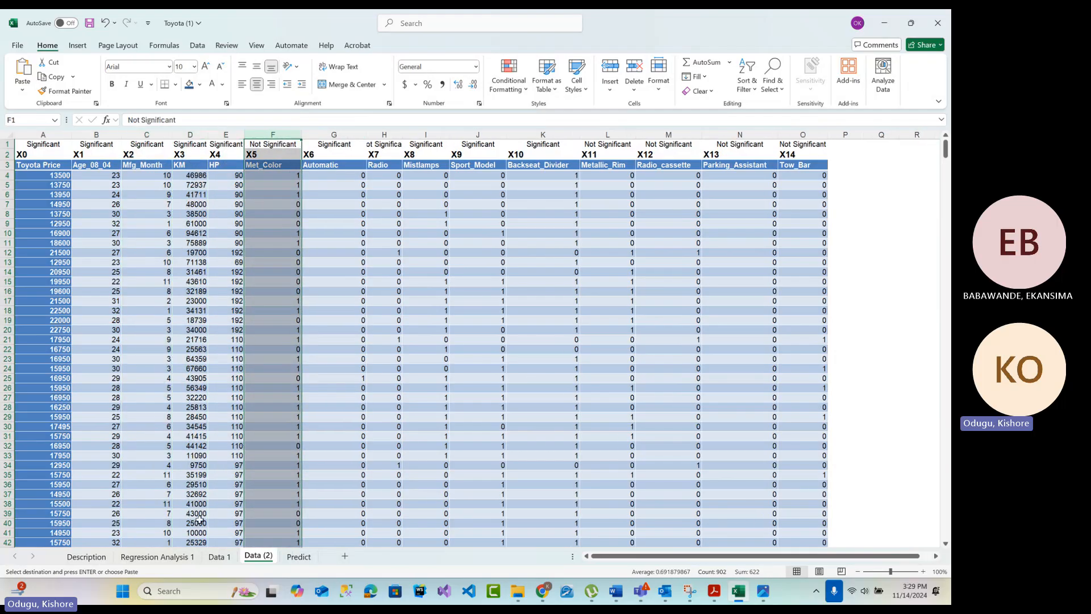
Check the Importance label and row of Met_Color in the coefficients table on the Regression Analysis 1 sheet
left_click(226, 560)
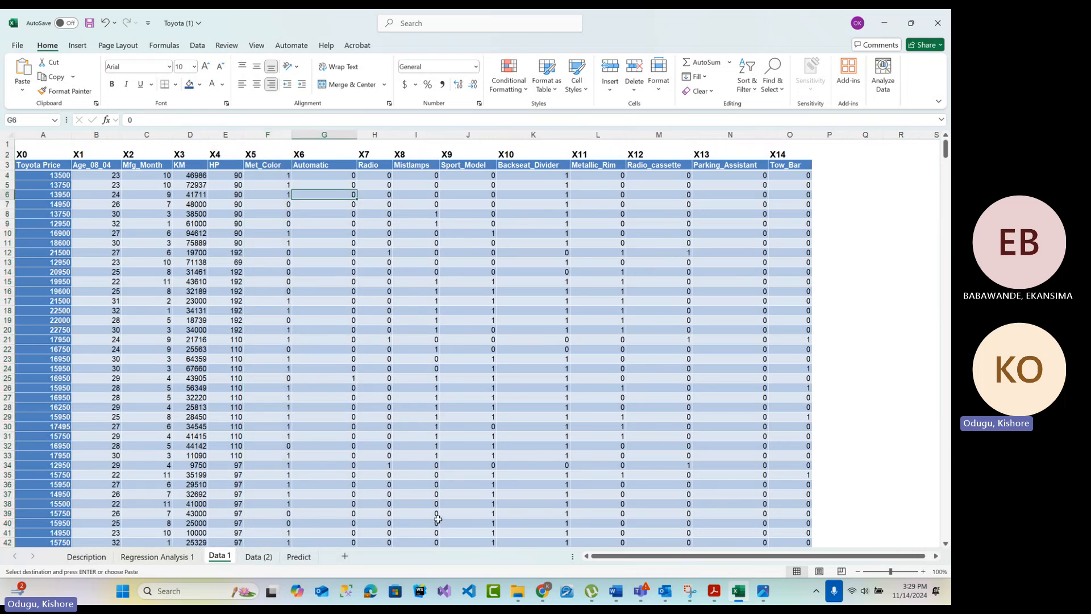
left_click(192, 558)
scroll(664, 358, "up", 3)
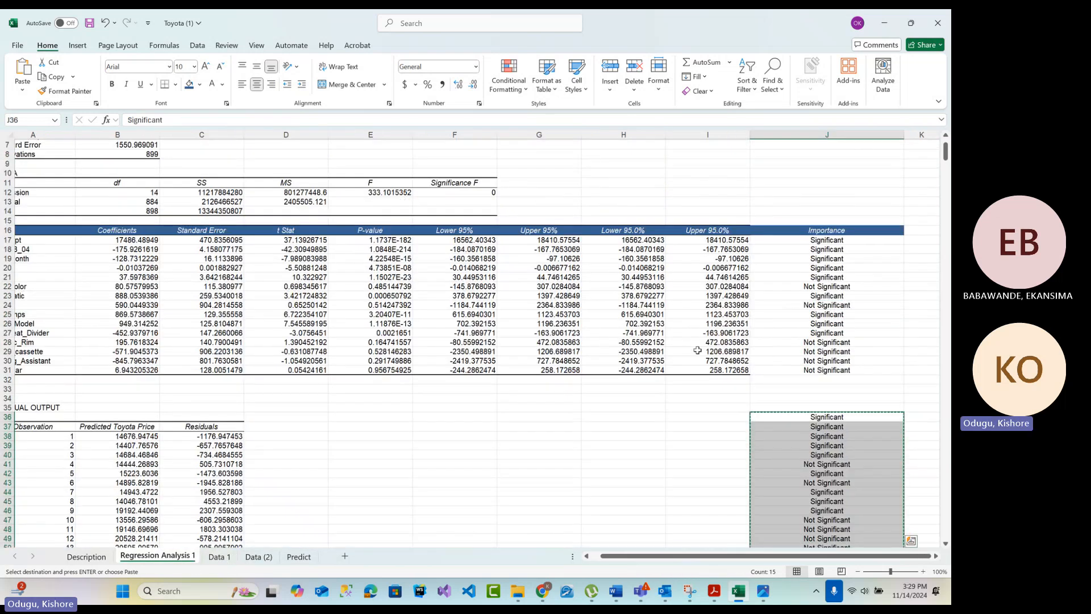
scroll(697, 350, "up", 1)
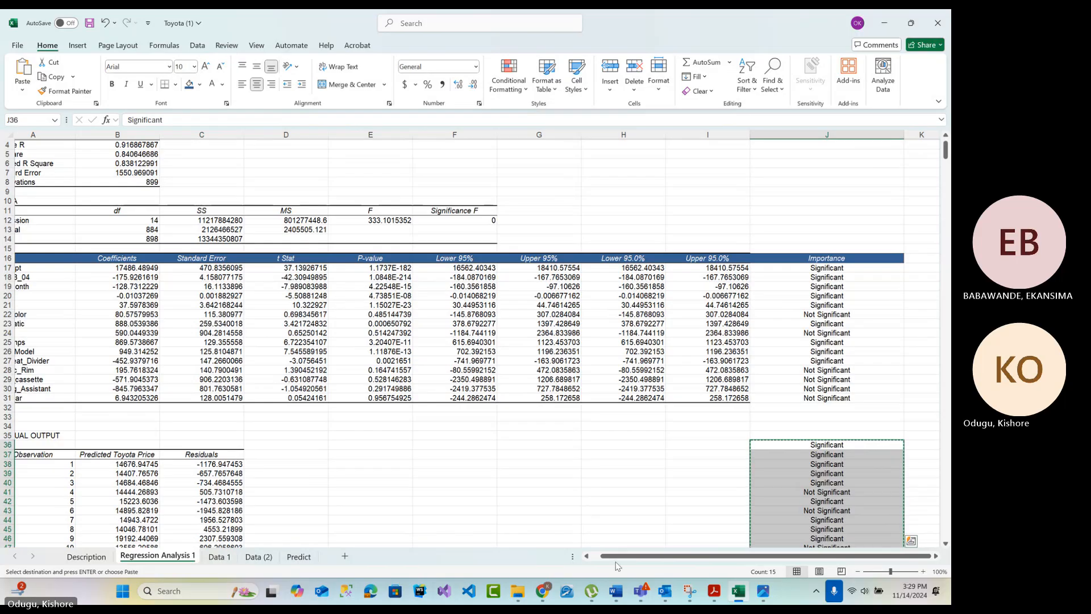
scroll(618, 565, "left", 1)
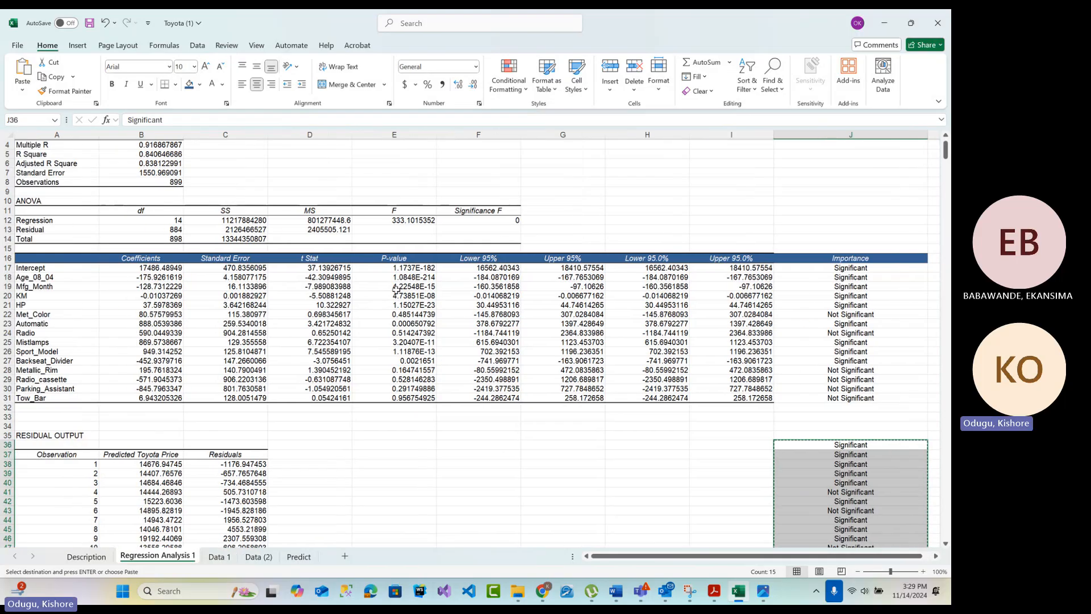
left_click(855, 315)
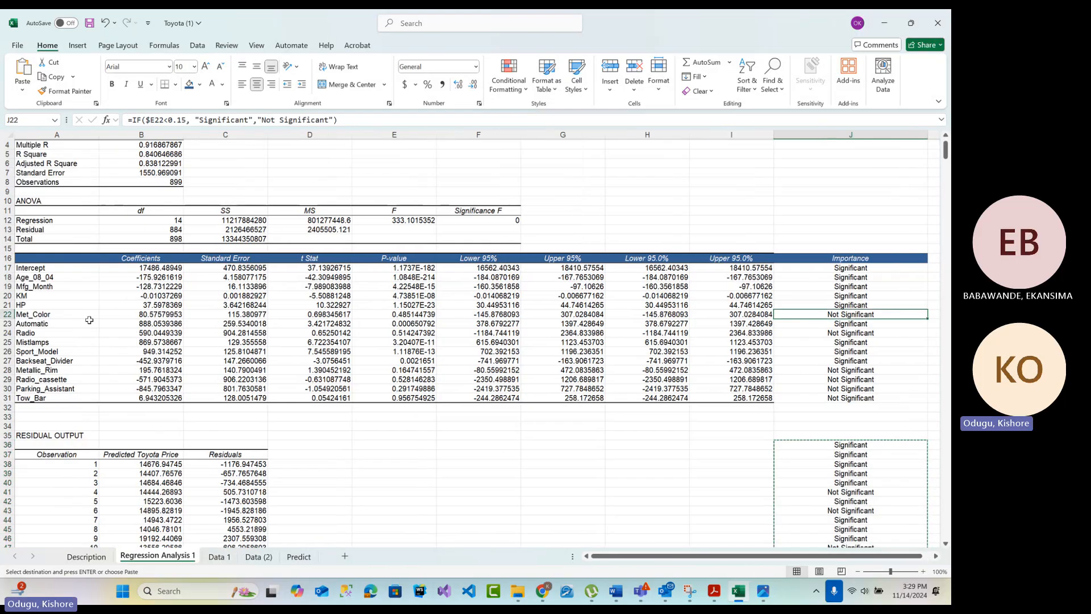
left_click(7, 314)
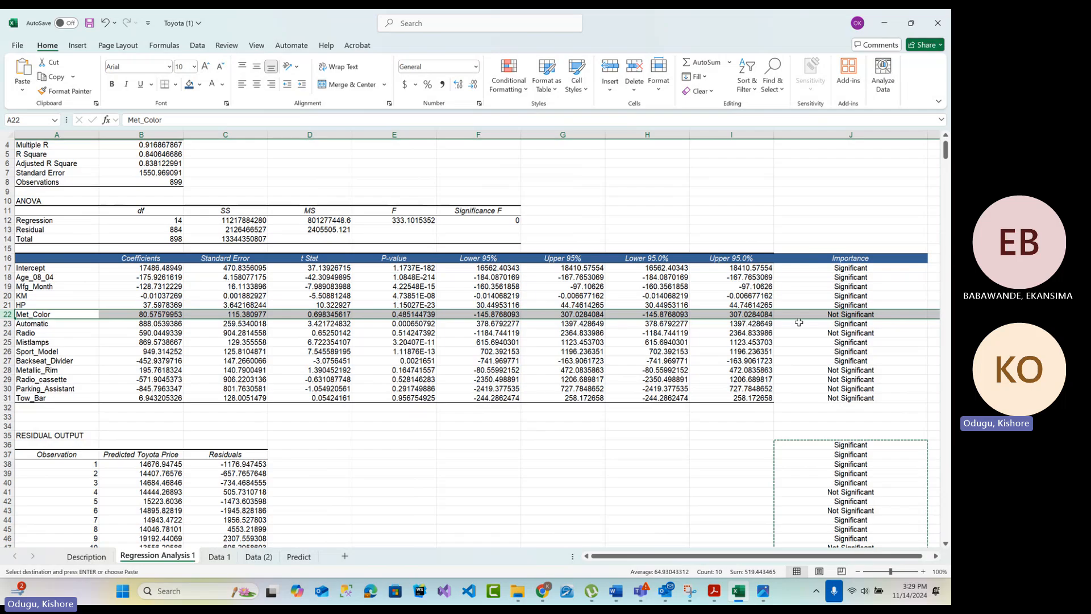
Delete the Met_Color column from the Data (2) sheet
left_click(260, 556)
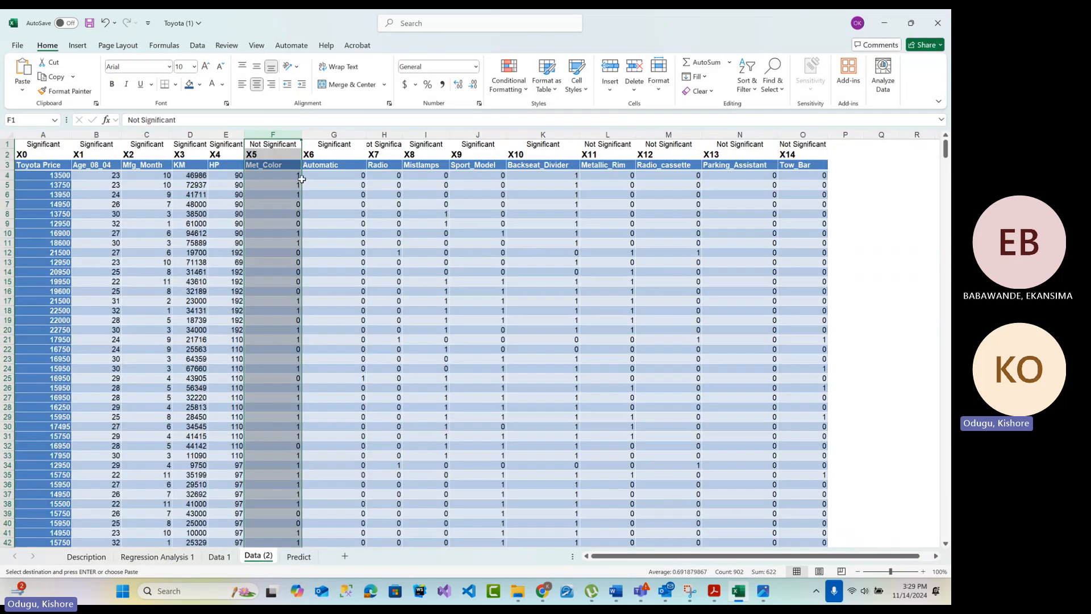
right_click(282, 134)
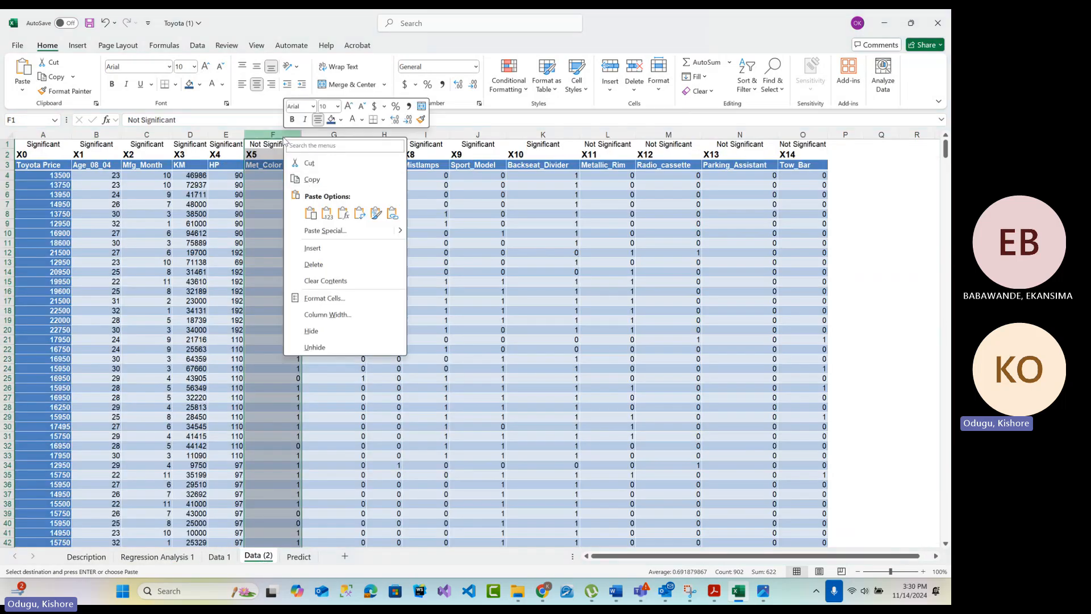
left_click(334, 266)
left_click(287, 145)
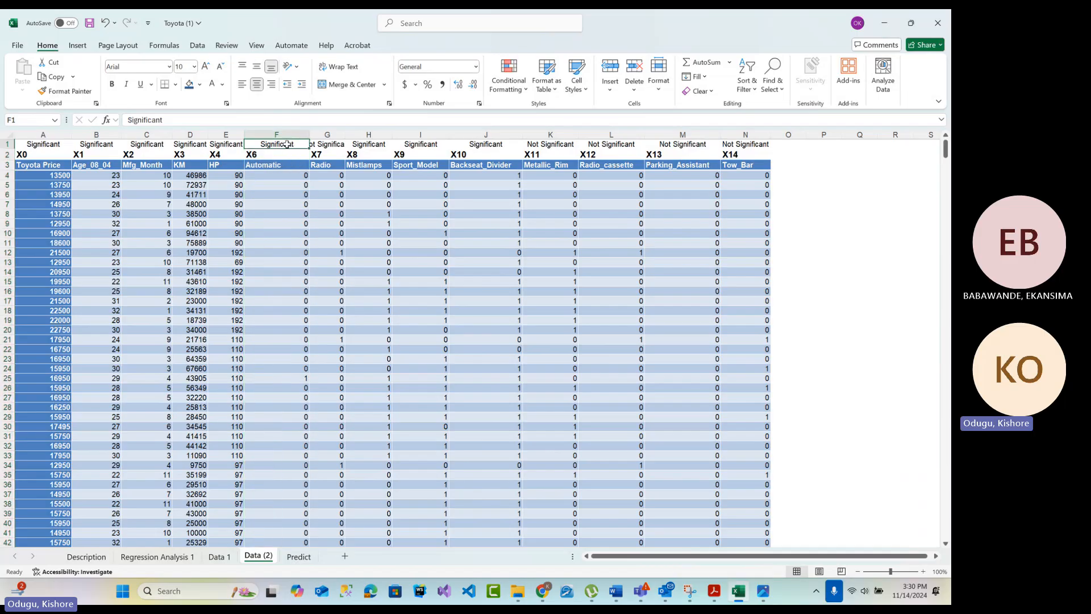
Widen the Radio column to fit its significance label and delete that column from the Data (2) sheet
double_click(343, 135)
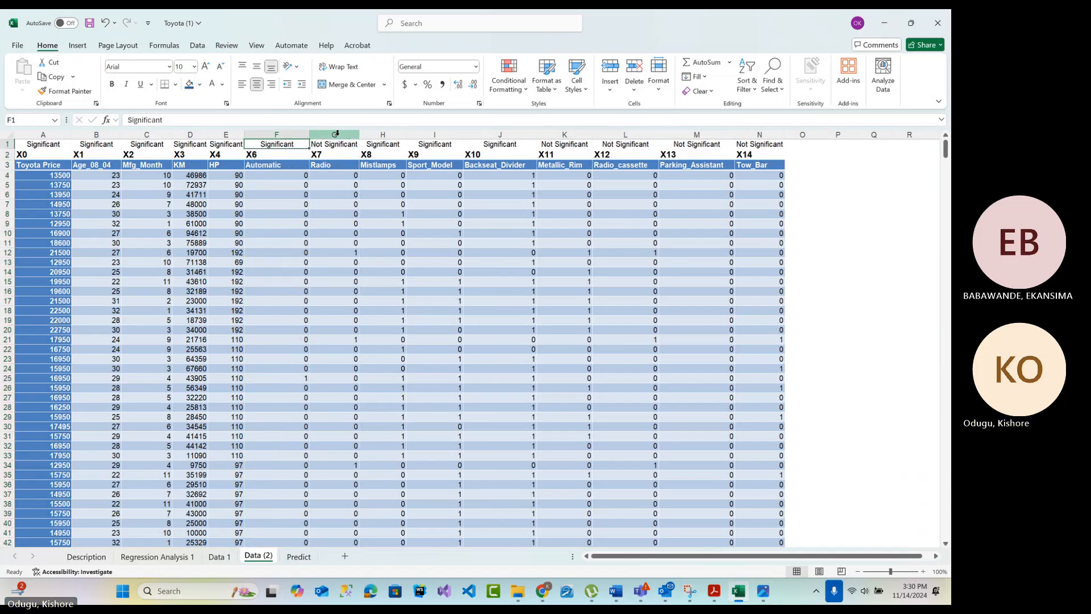
left_click(334, 134)
right_click(334, 196)
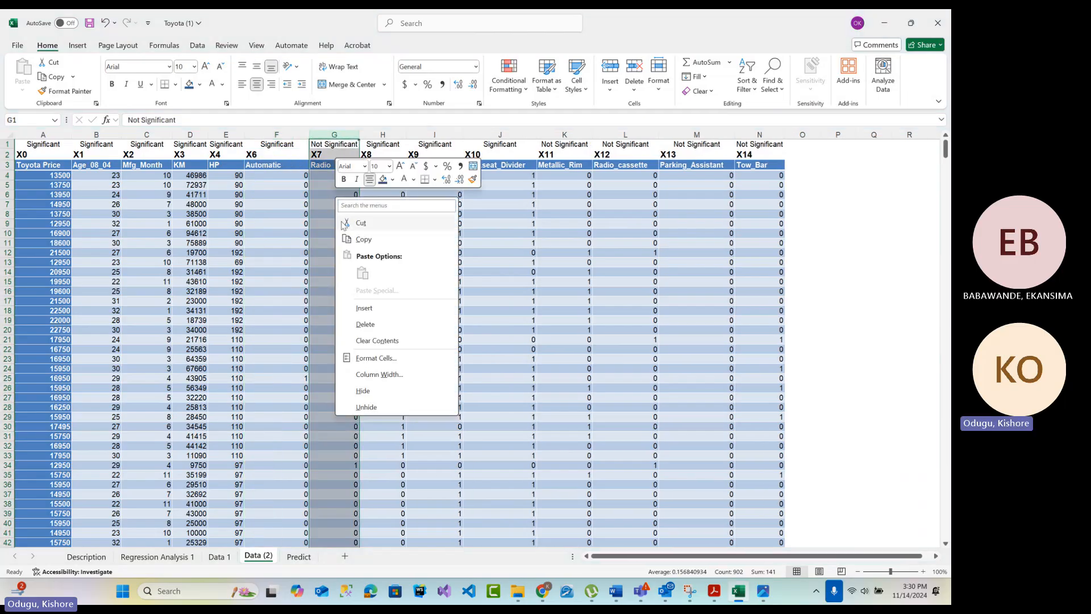
left_click(365, 324)
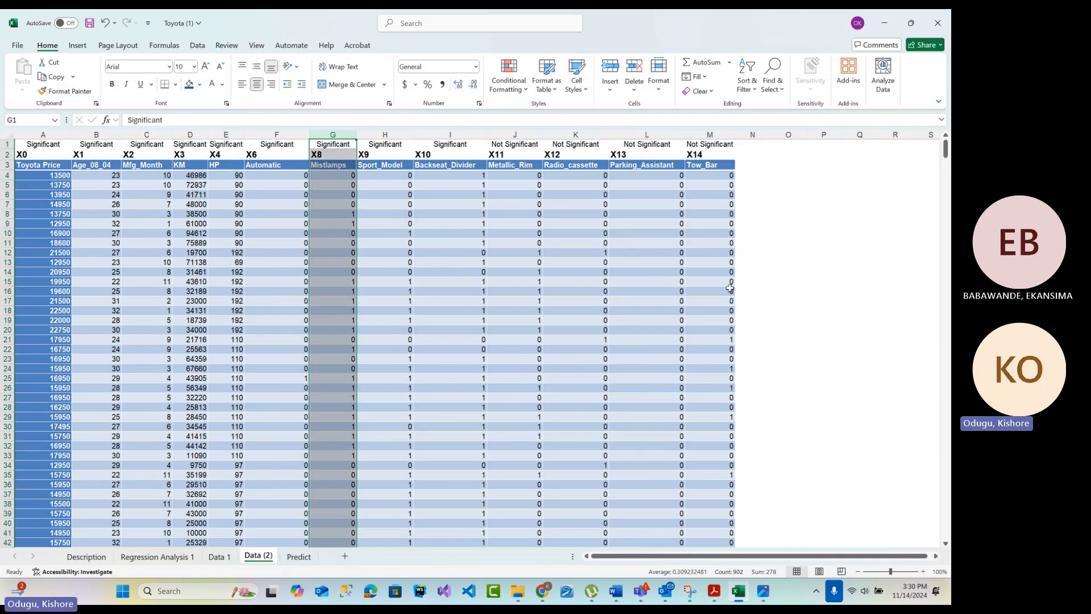
Delete the columns Metallic_Rim through Tow_Bar from the Data (2) sheet and select the remaining significance labels in A1:I1
left_click(787, 272)
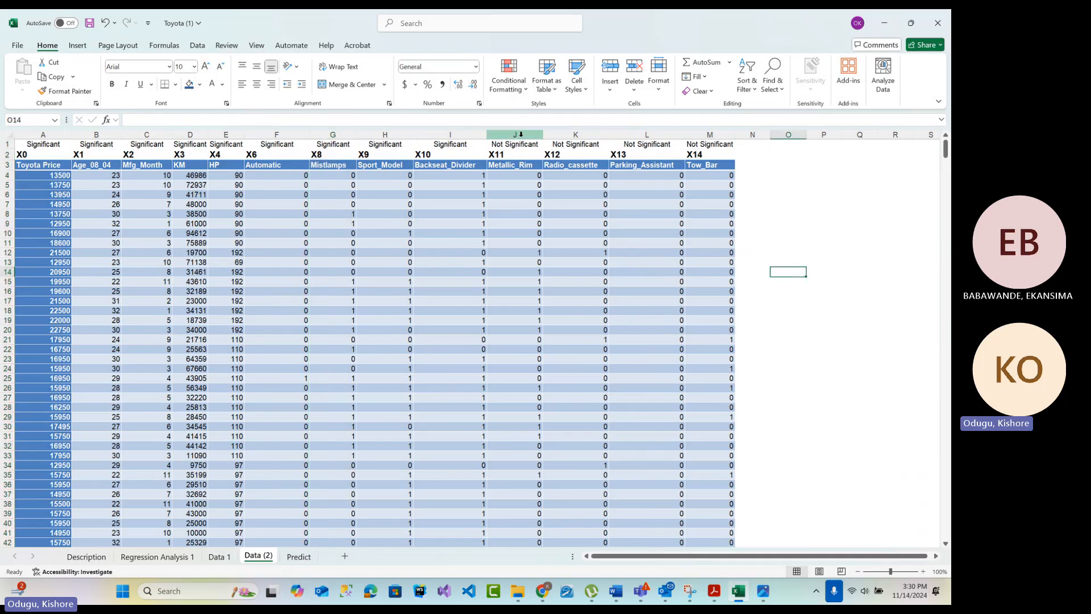
left_click_drag(515, 134, 711, 144)
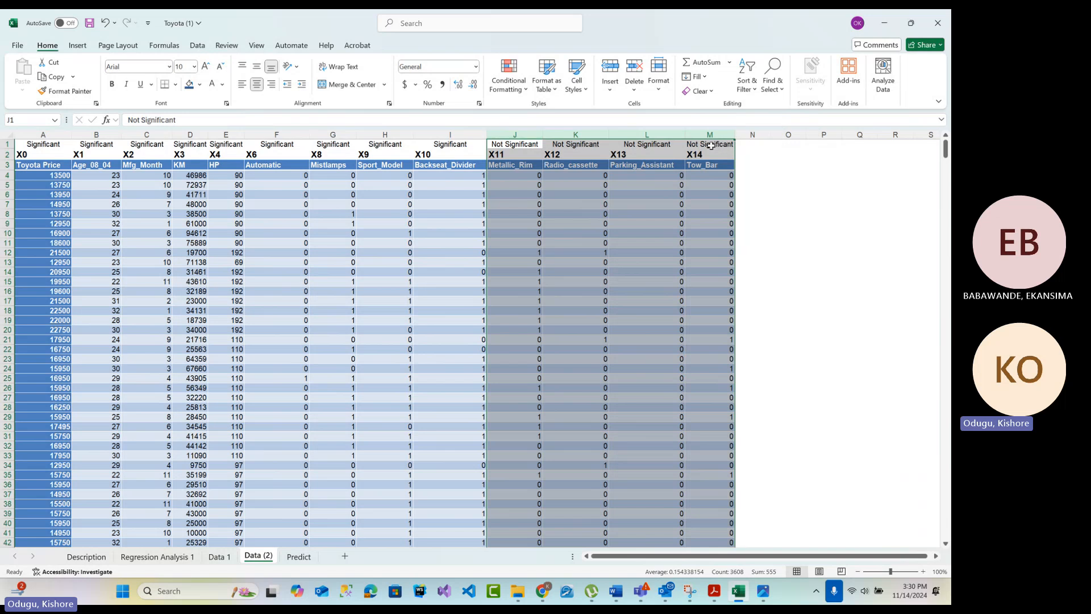
right_click(603, 161)
left_click(650, 288)
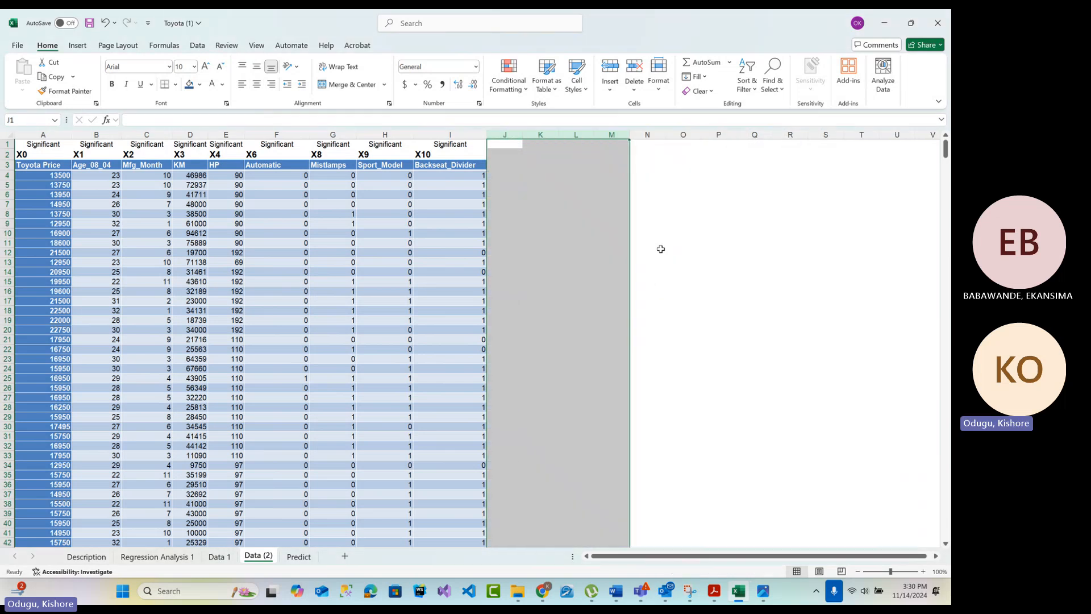
left_click_drag(51, 143, 454, 144)
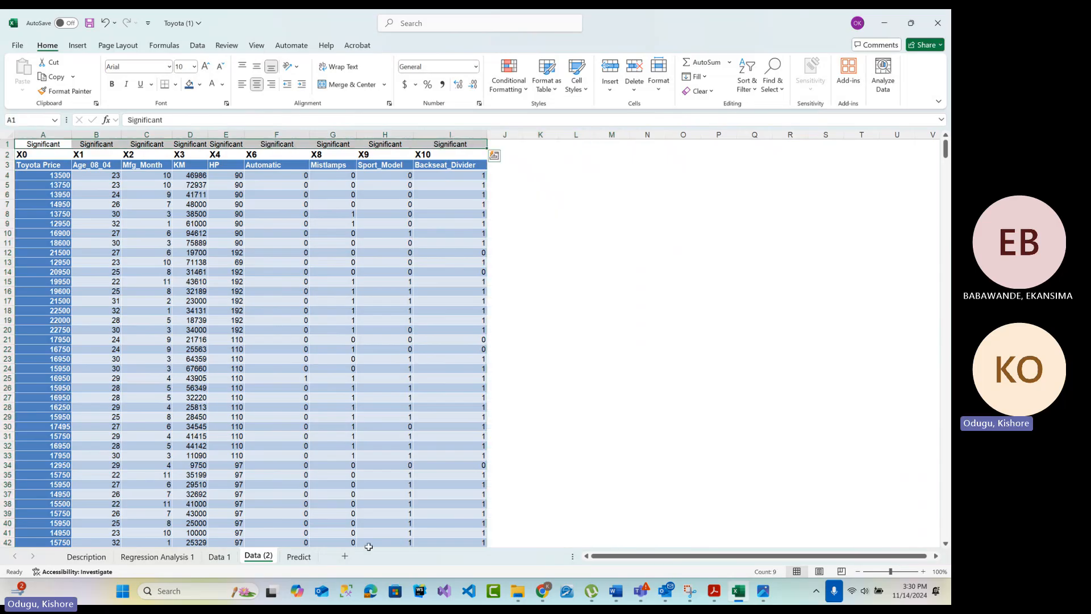
Rename the copied data sheet Data (2) as Data2
double_click(262, 559)
left_click_drag(260, 557, 279, 558)
type("2")
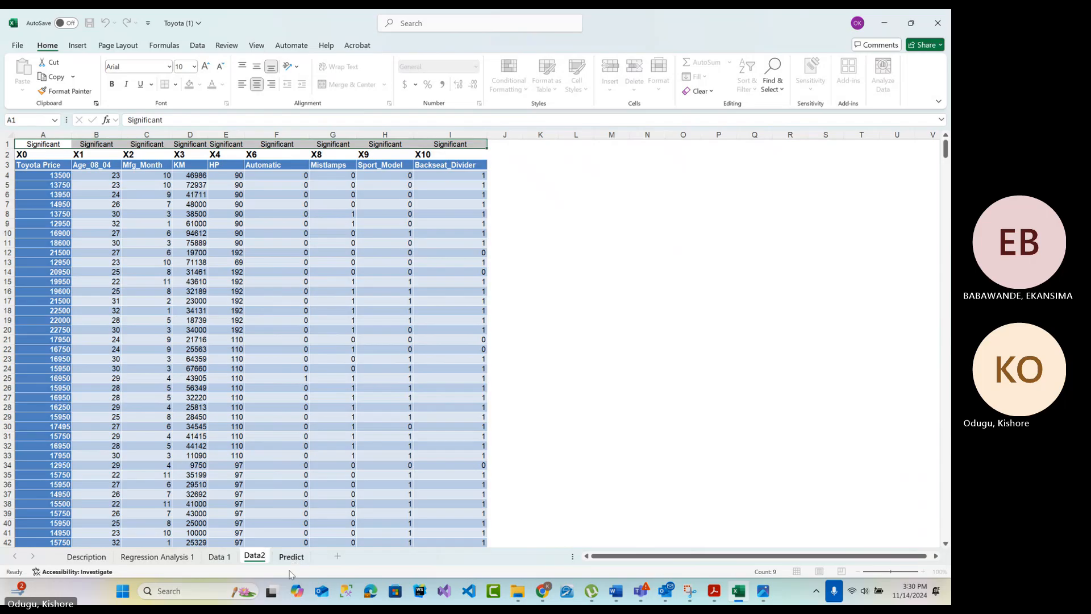
left_click(574, 427)
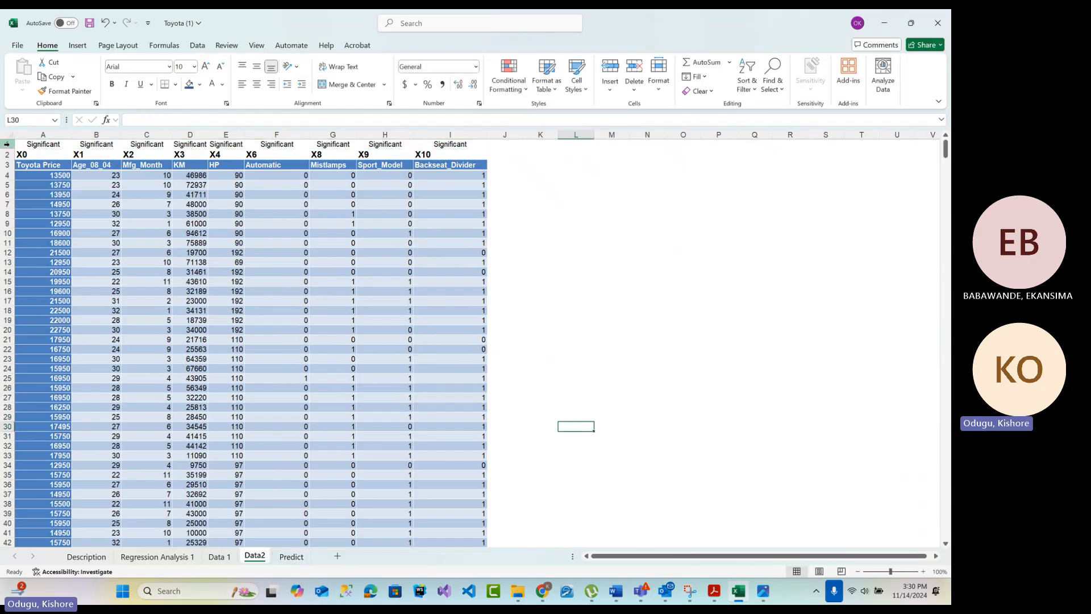
Examine the reduced rows on Data2 and the P-values, R Square and Multiple R on the Regression Analysis 1 sheet
left_click_drag(29, 145, 453, 581)
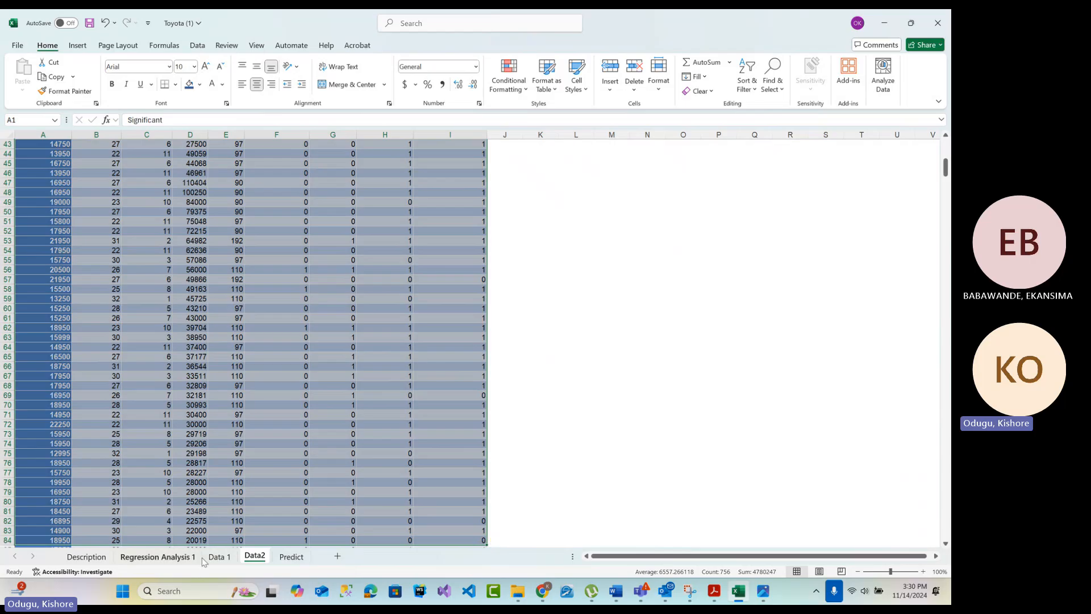
left_click(188, 558)
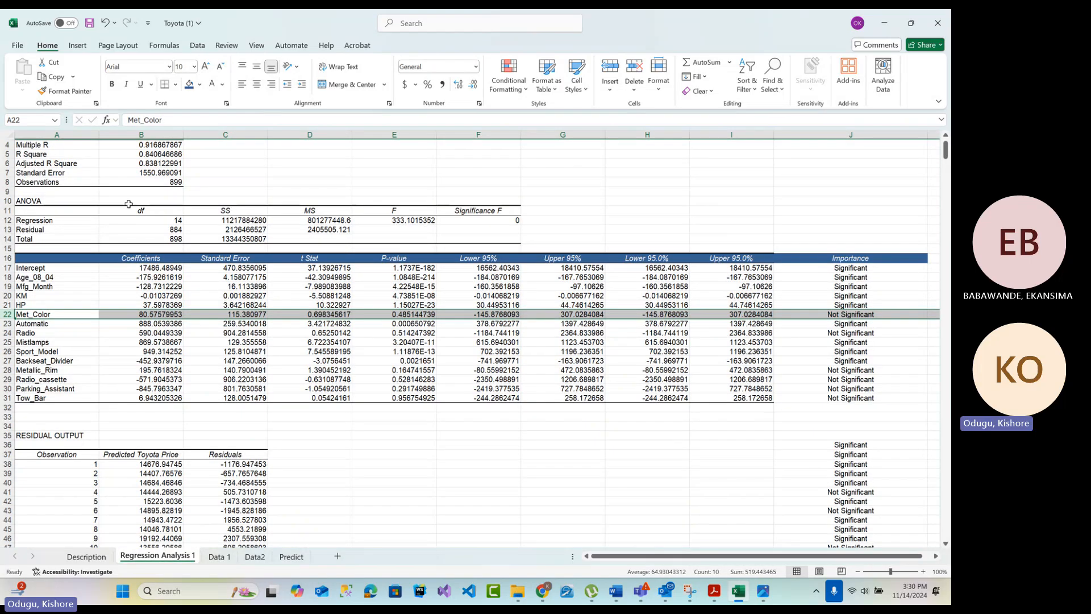
left_click(423, 350)
left_click_drag(416, 269, 403, 396)
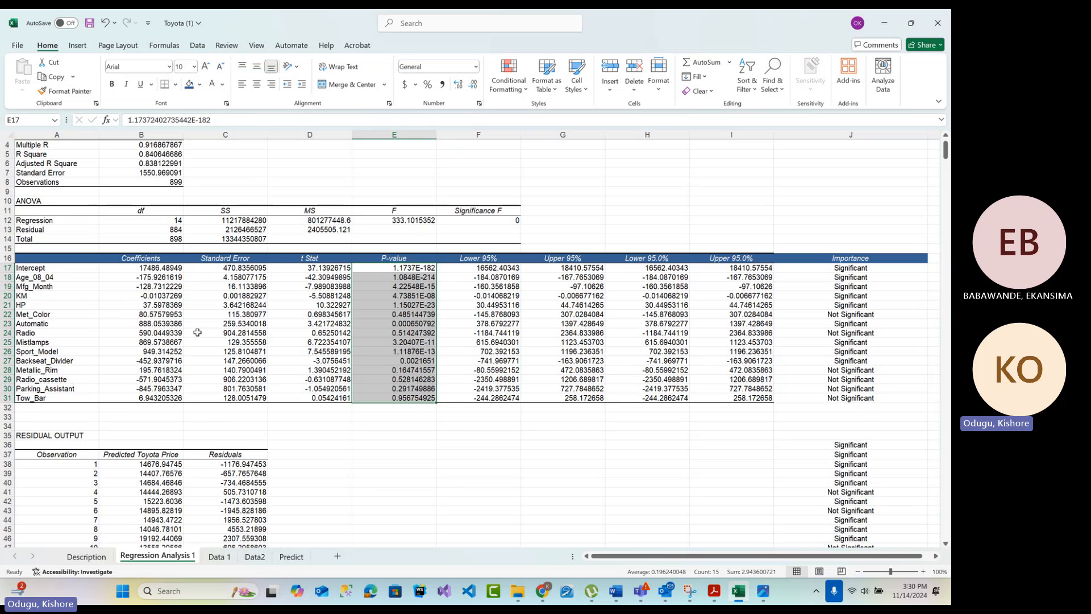
scroll(146, 256, "up", 2)
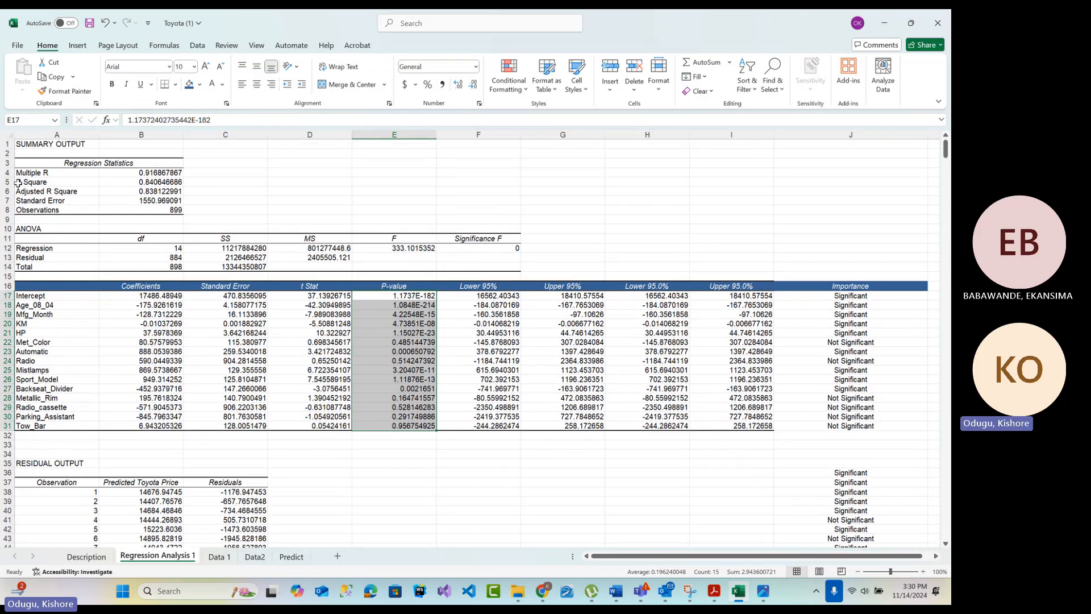
left_click_drag(22, 181, 142, 181)
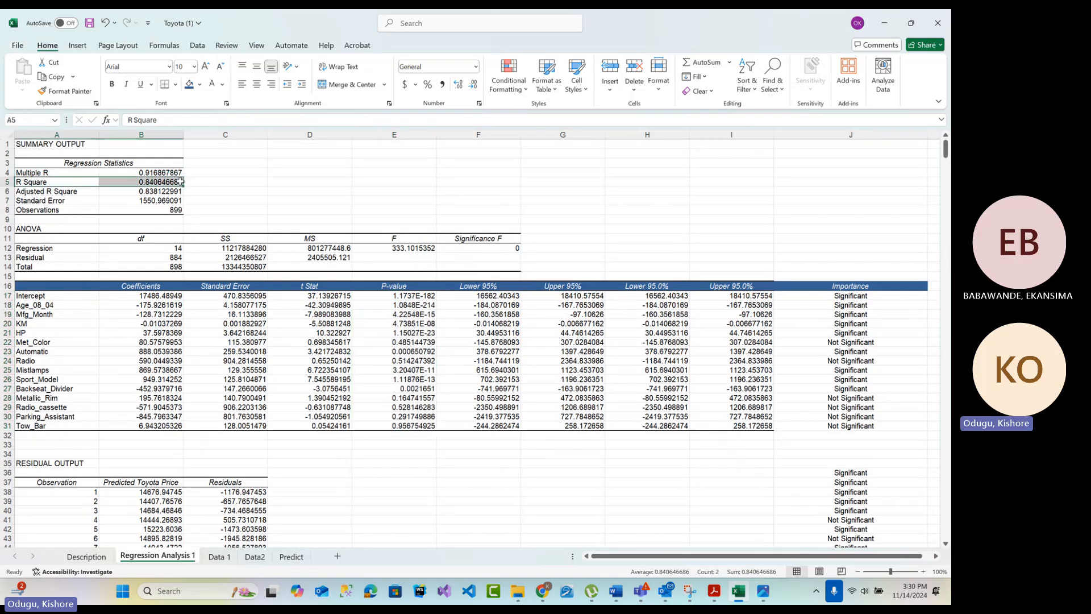
left_click(158, 171)
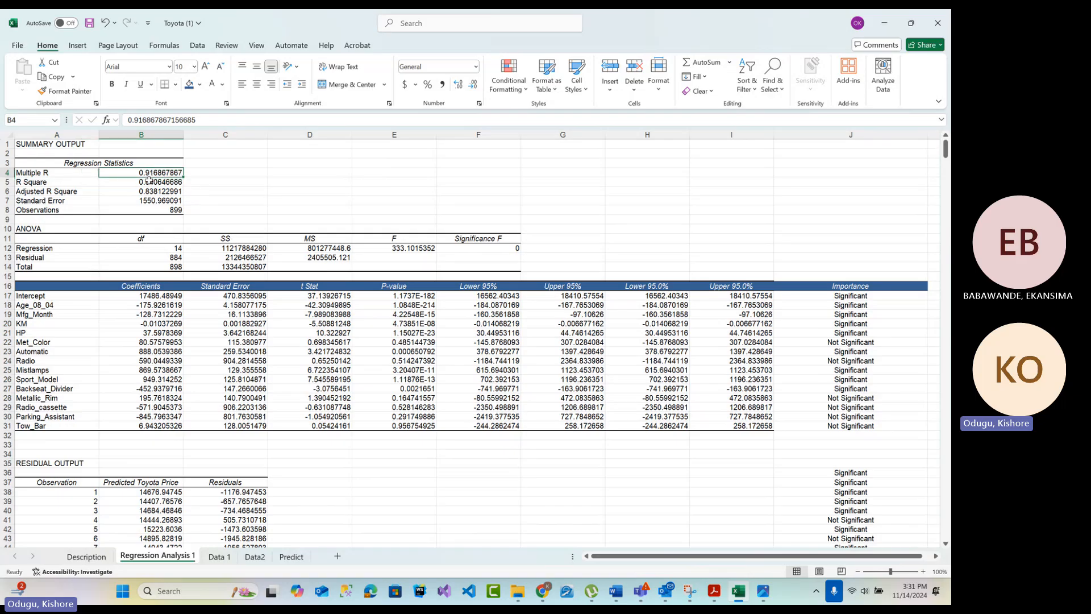
Return to the Data2 sheet and open the Regression tool of the data analysis add-in
left_click(259, 560)
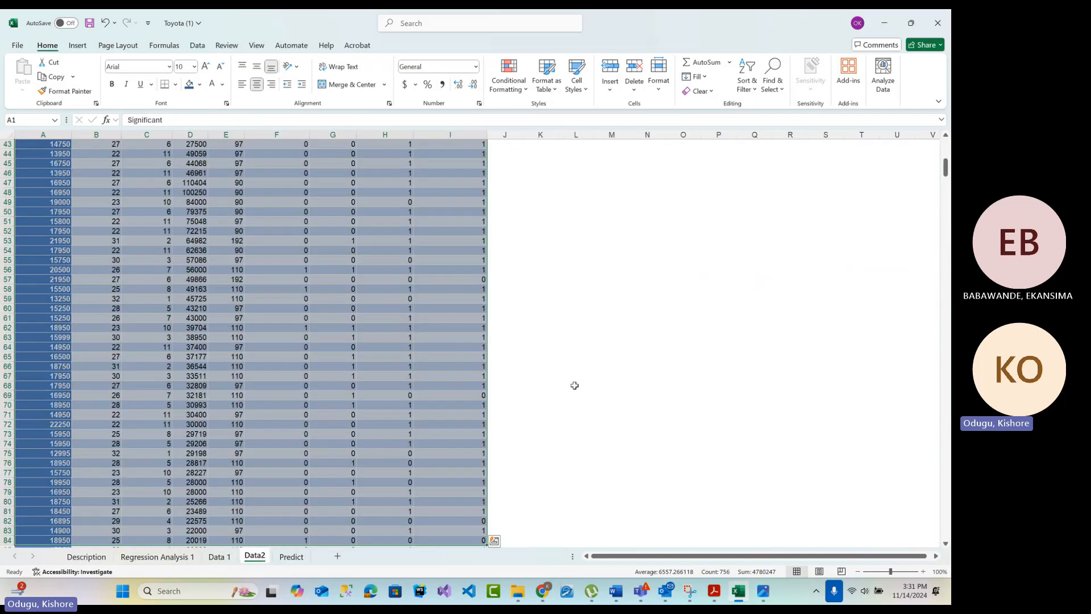
left_click(635, 332)
scroll(516, 260, "up", 8)
scroll(517, 261, "up", 6)
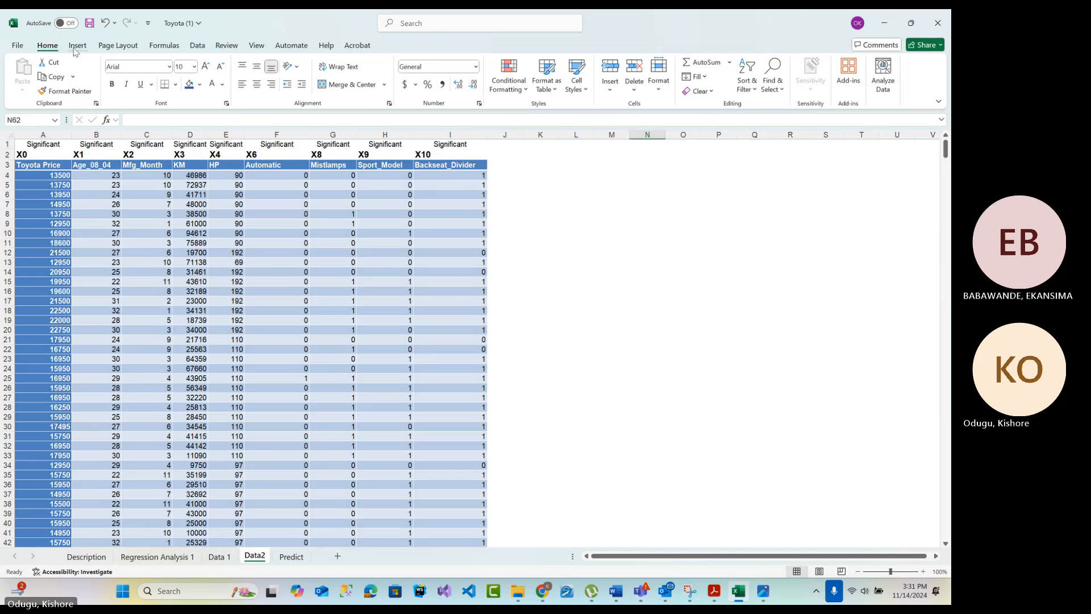
left_click(200, 48)
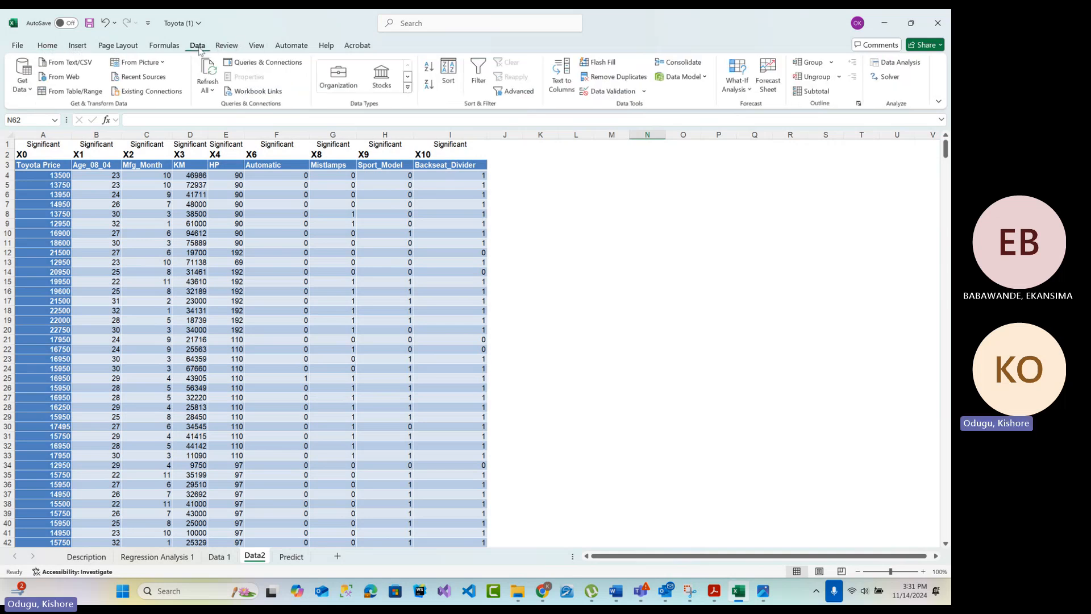
left_click(905, 65)
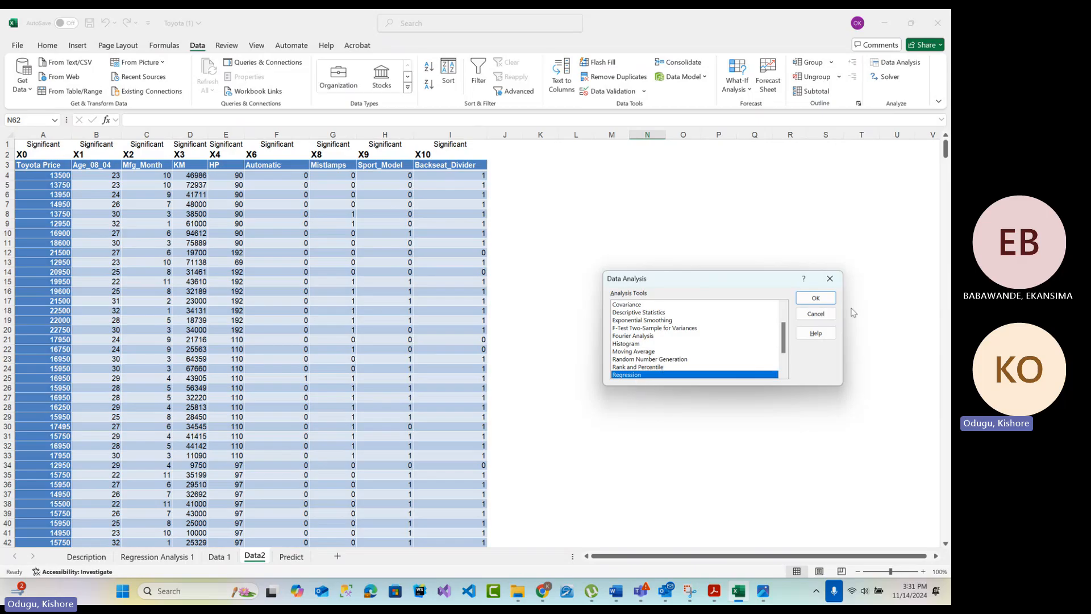
left_click(815, 298)
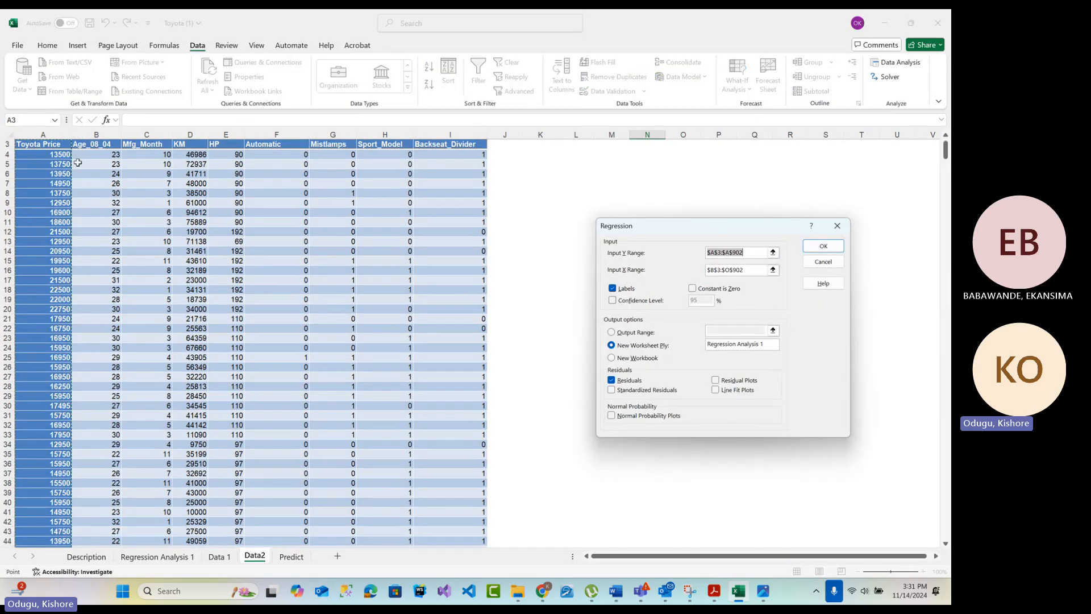
scroll(84, 192, "up", 1)
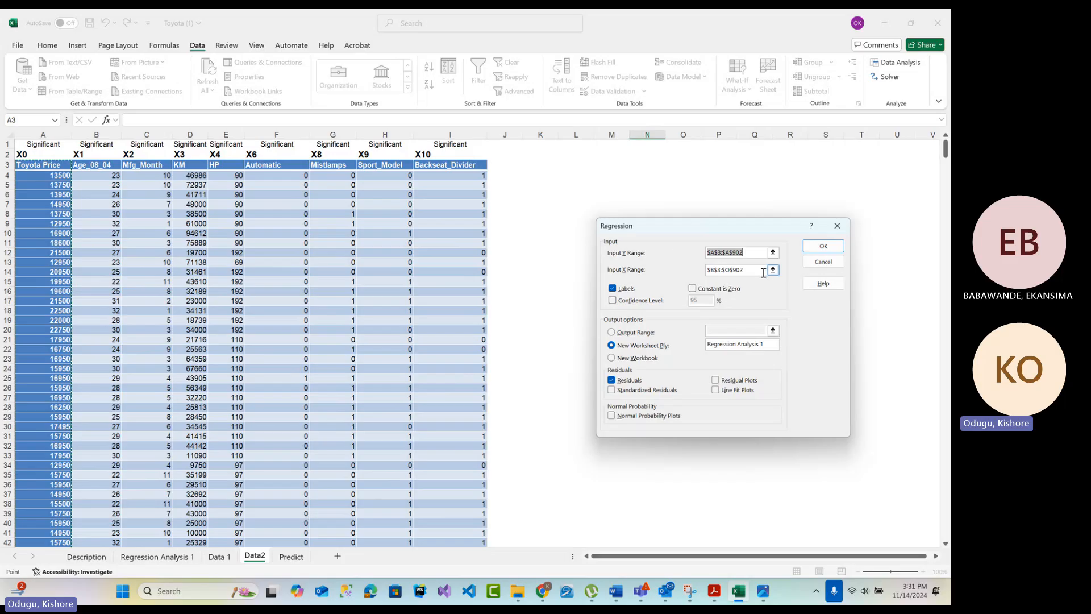
Replace the regression's Input X Range with $B$3:$I$903 and try to run the regression
left_click(725, 270)
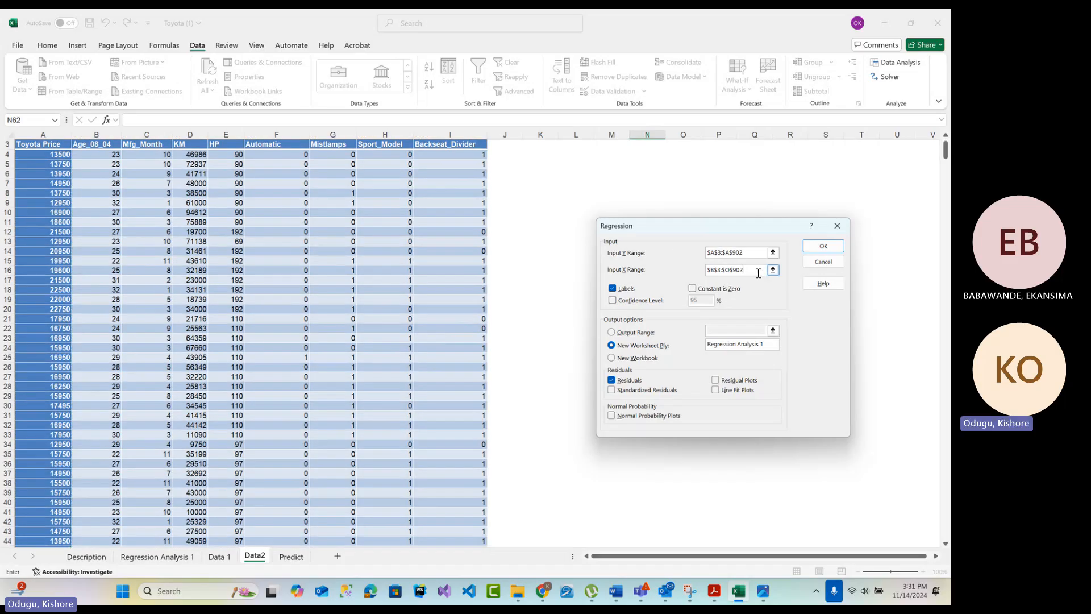
left_click_drag(758, 273, 693, 273)
key("BackSpace")
left_click_drag(97, 145, 455, 530)
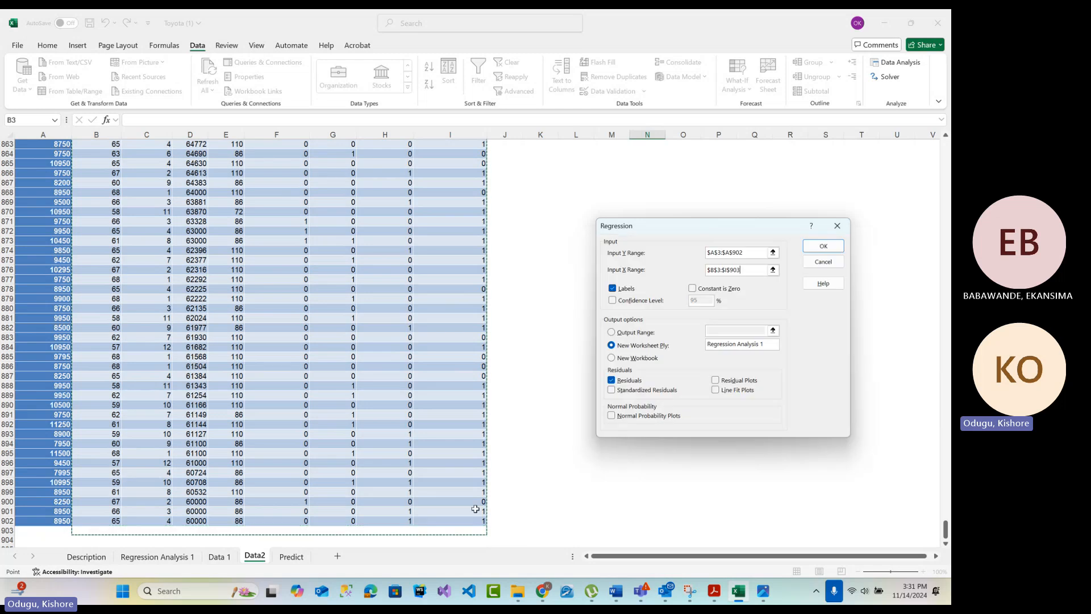
left_click(739, 269)
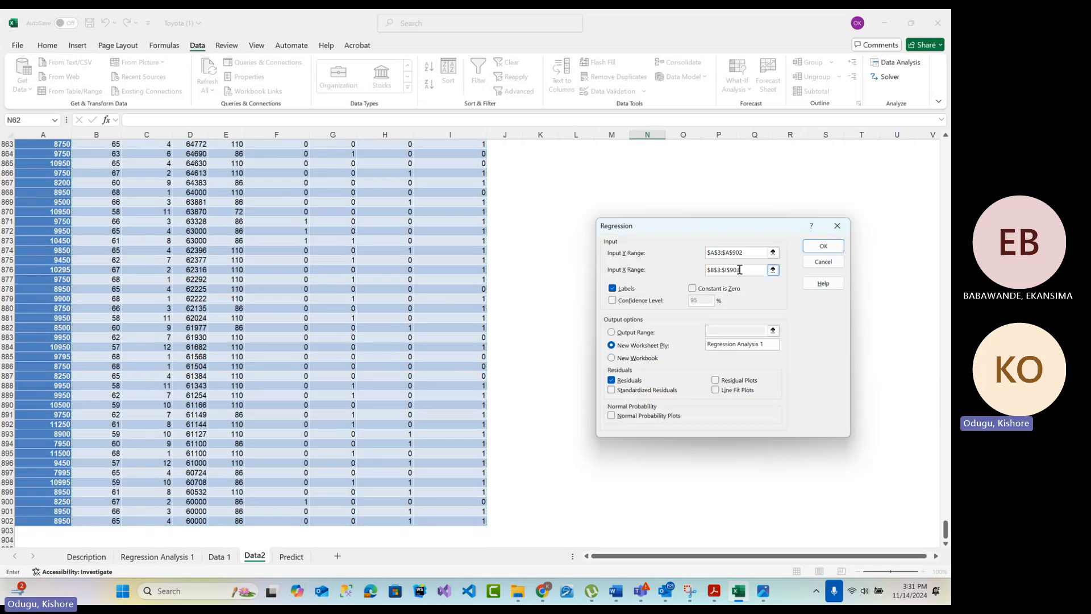
key("Return")
left_click(458, 328)
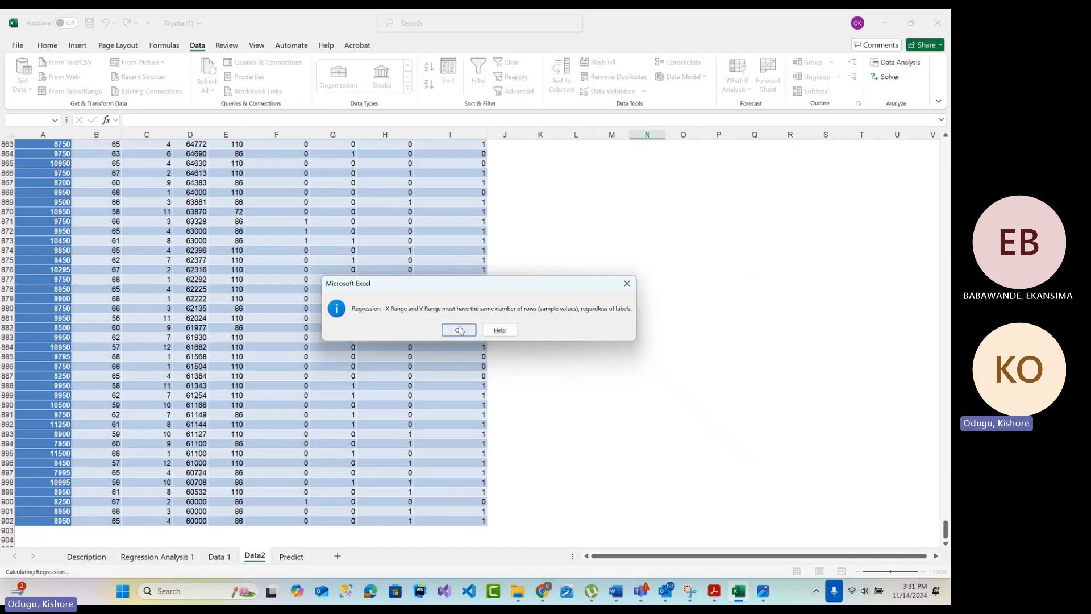
Open the regression's Input X Range for editing
left_click(751, 271)
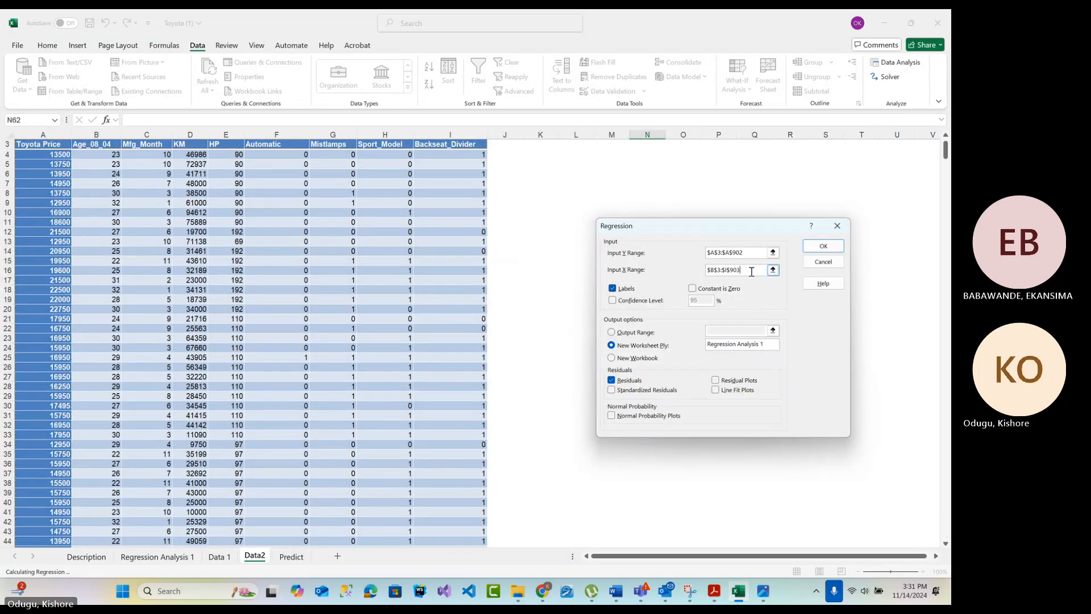
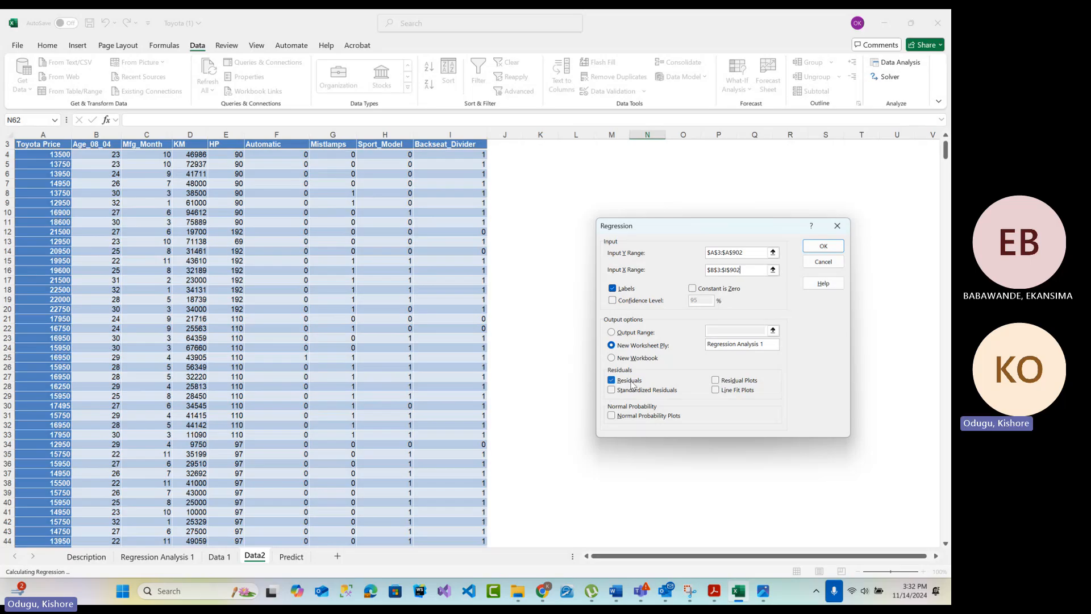
Turn off Residuals, name the new output worksheet Regression Analysis 2, and run the regression
left_click(631, 384)
left_click(773, 344)
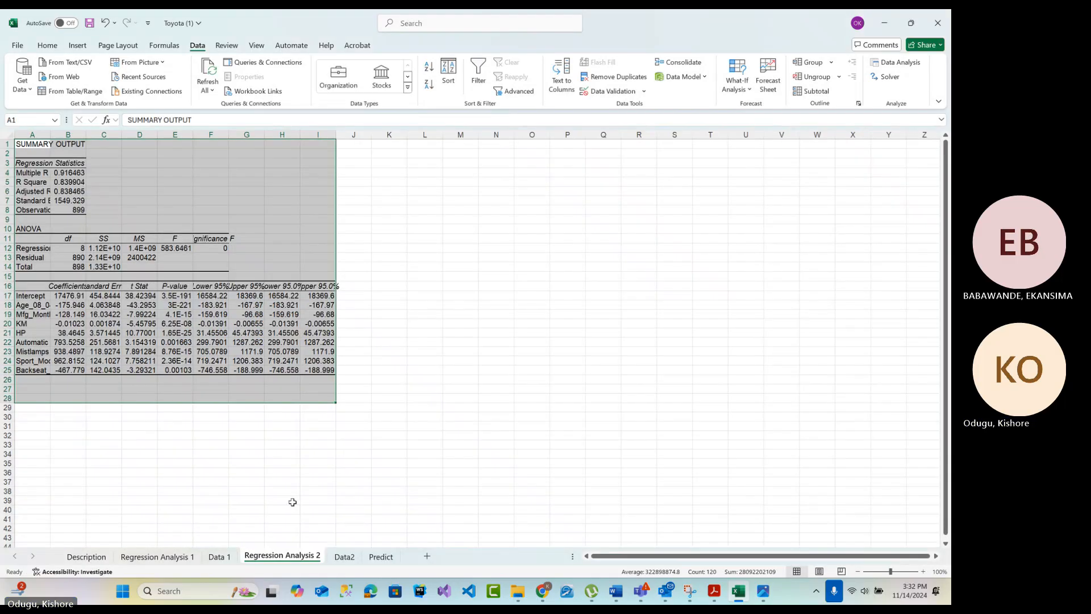
Autofit the widths of columns B through I on the Regression Analysis 2 sheet
left_click(290, 507)
double_click(86, 134)
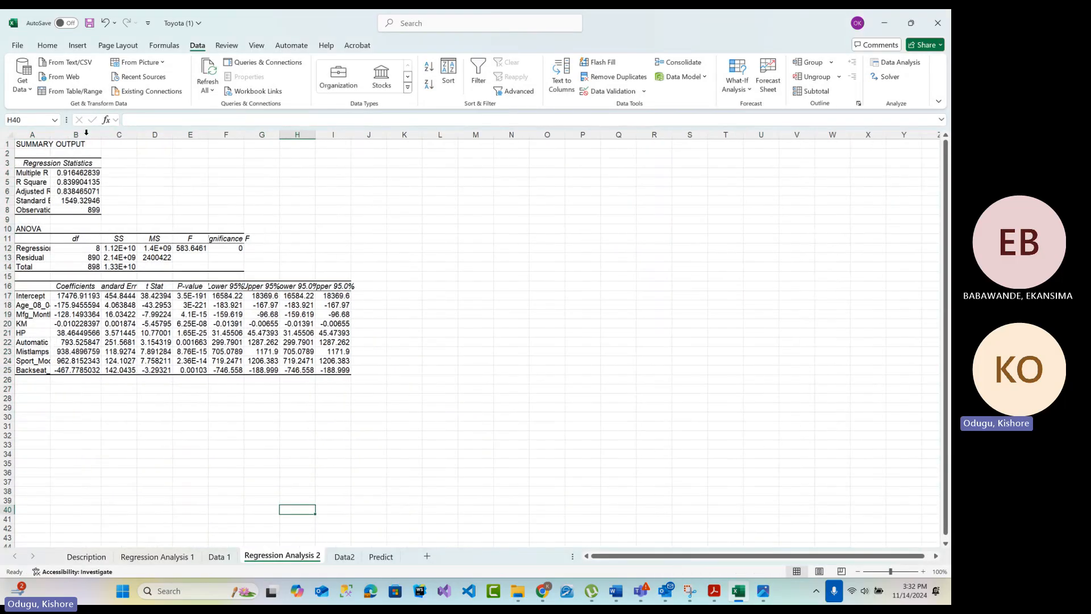
double_click(137, 134)
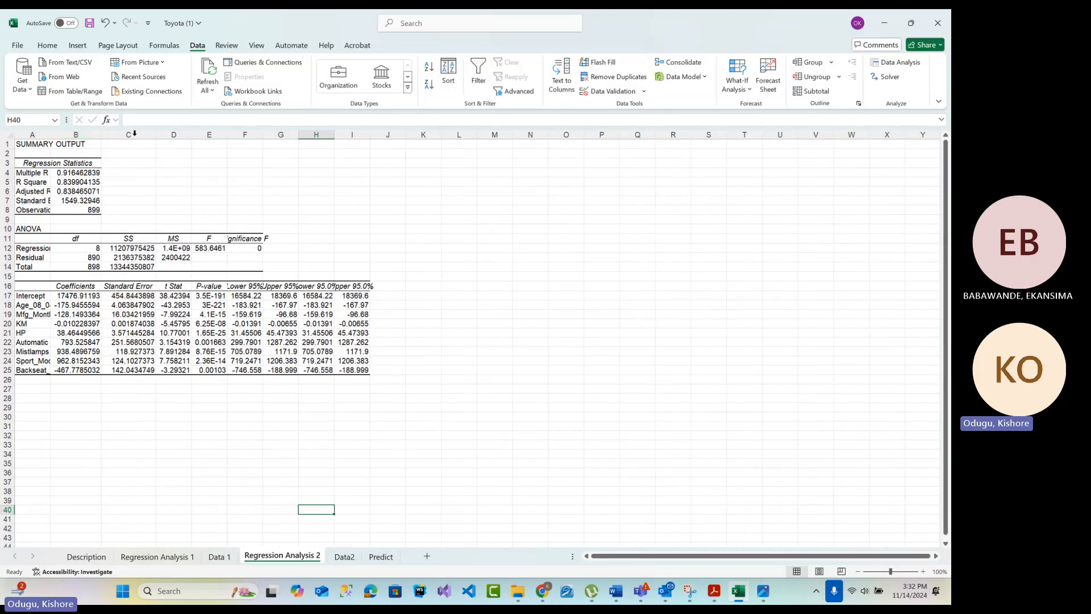
double_click(191, 135)
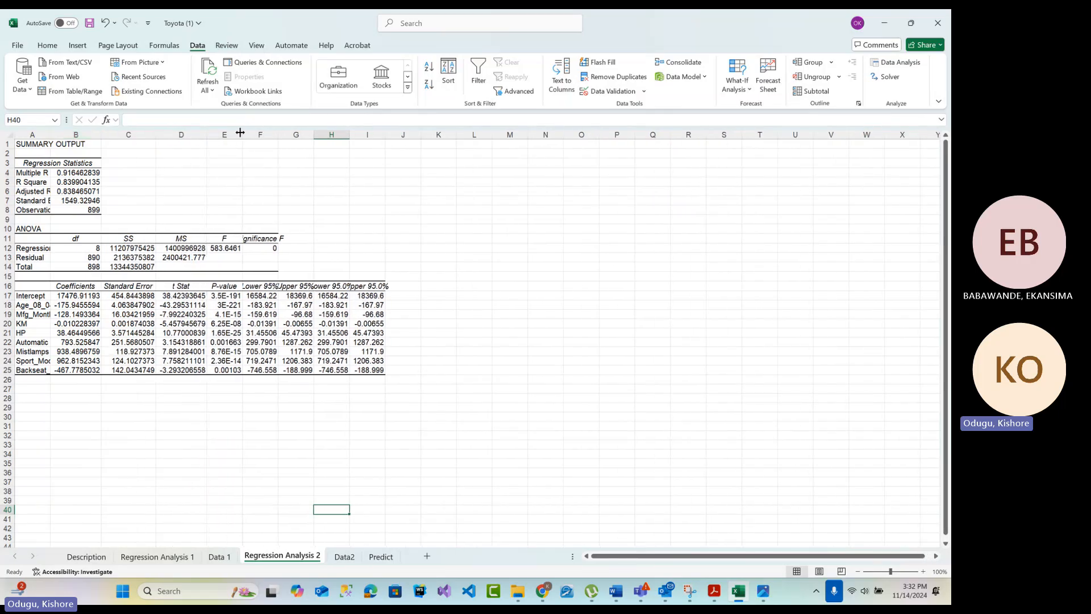
double_click(240, 132)
double_click(294, 134)
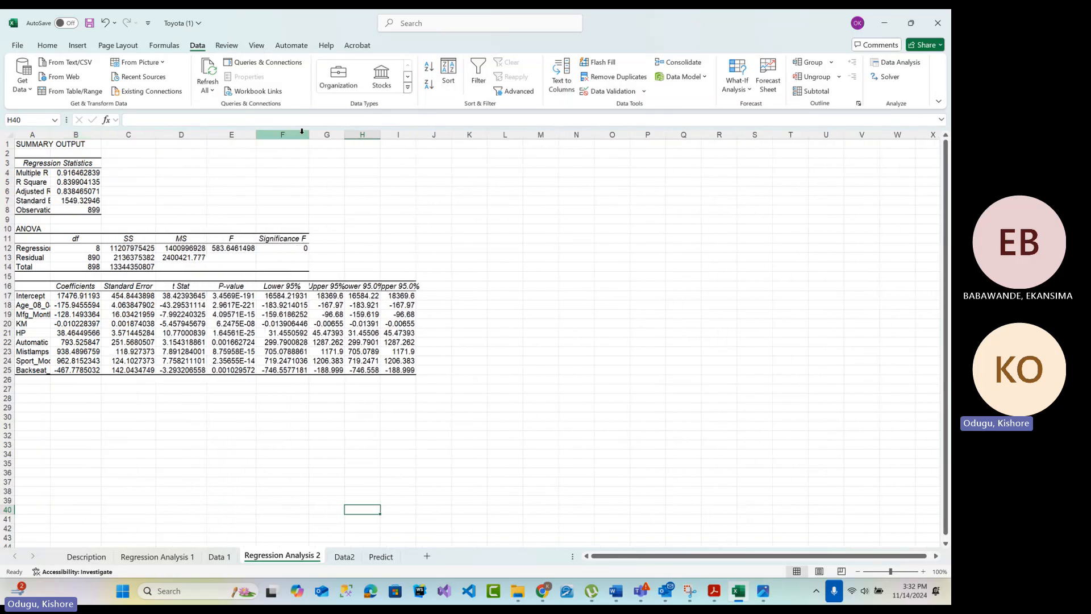
left_click(352, 135)
double_click(345, 135)
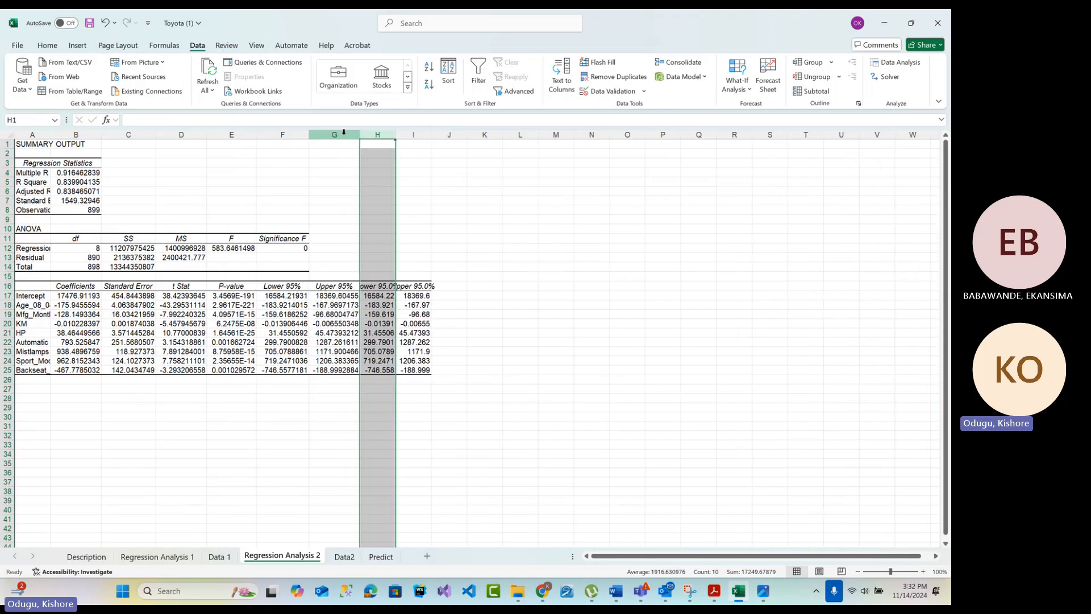
double_click(396, 135)
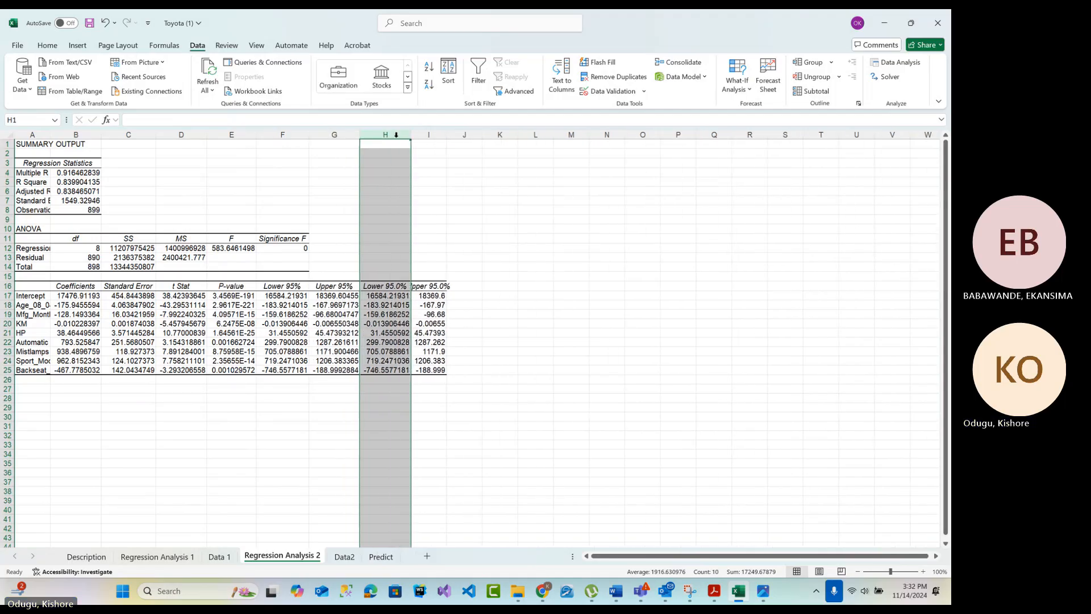
double_click(443, 138)
Widen column J to nearly three times its width and column I slightly beyond its contents
double_click(487, 296)
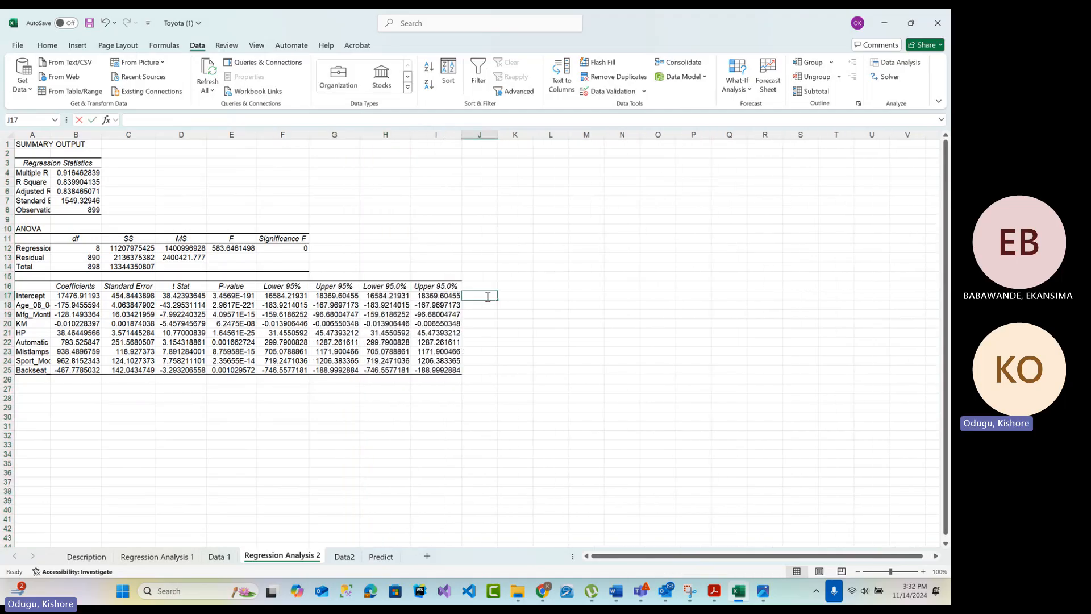
left_click(493, 134)
left_click_drag(578, 277, 560, 269)
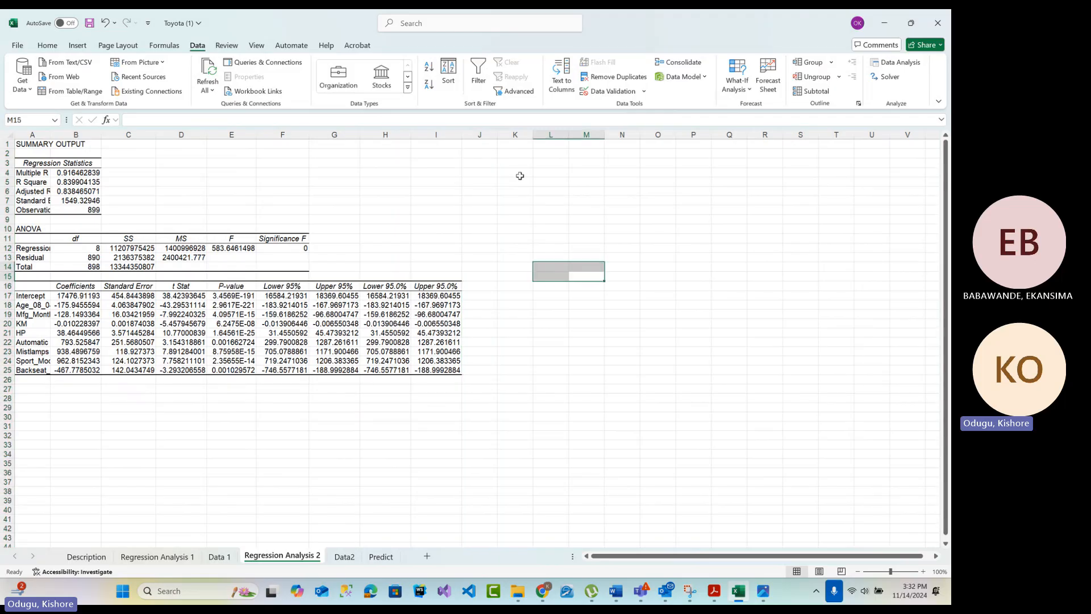
left_click_drag(497, 135, 564, 136)
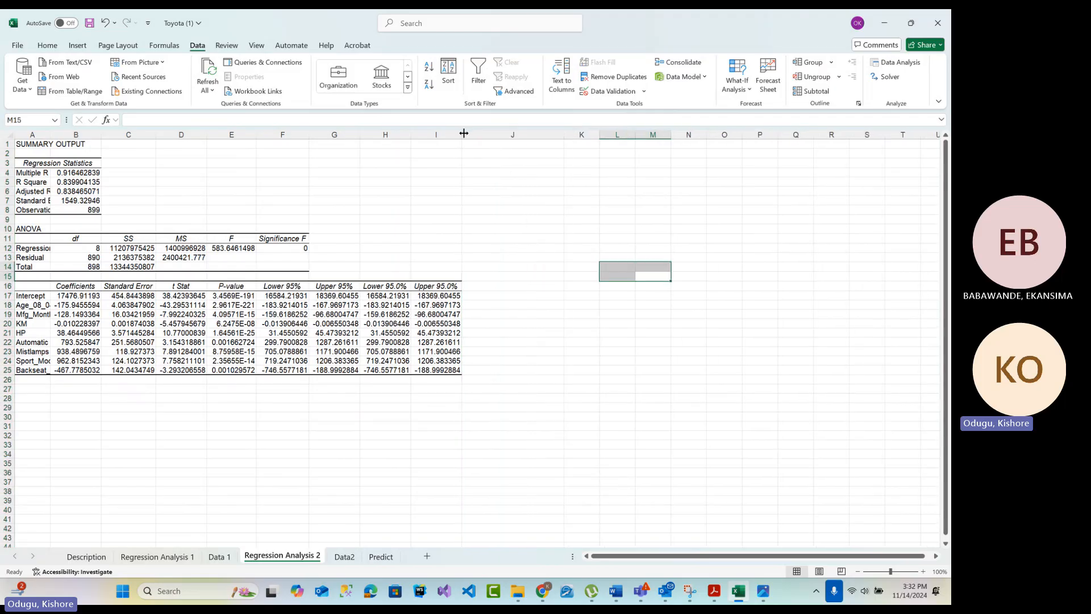
left_click_drag(461, 135, 480, 137)
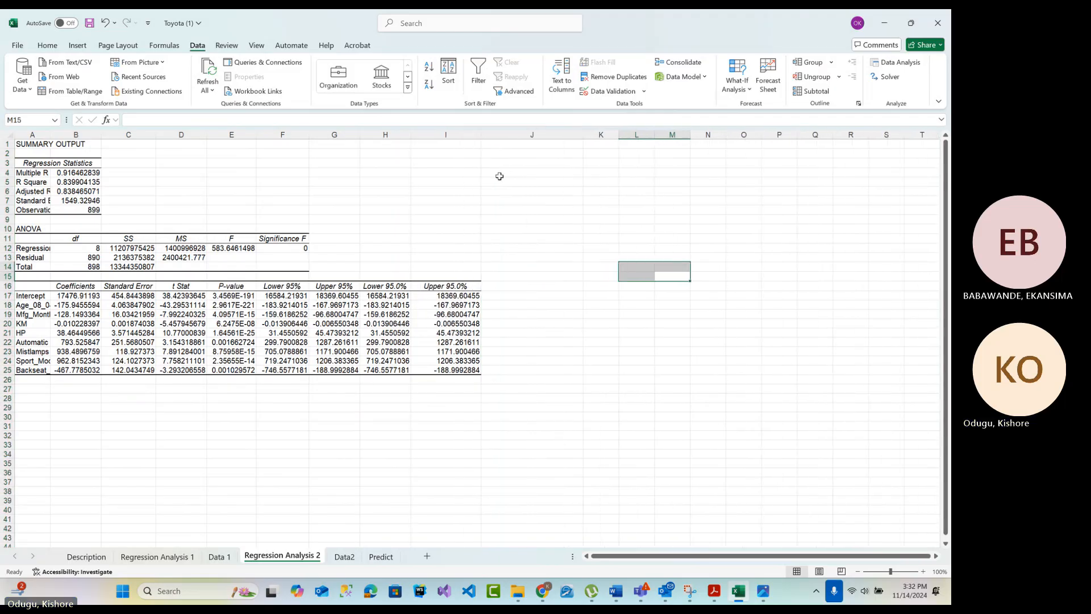
Enter =IF(E17<0.15,"Significant","Not Significant") in J17, beside the Intercept row of the coefficients table
left_click(520, 296)
double_click(520, 296)
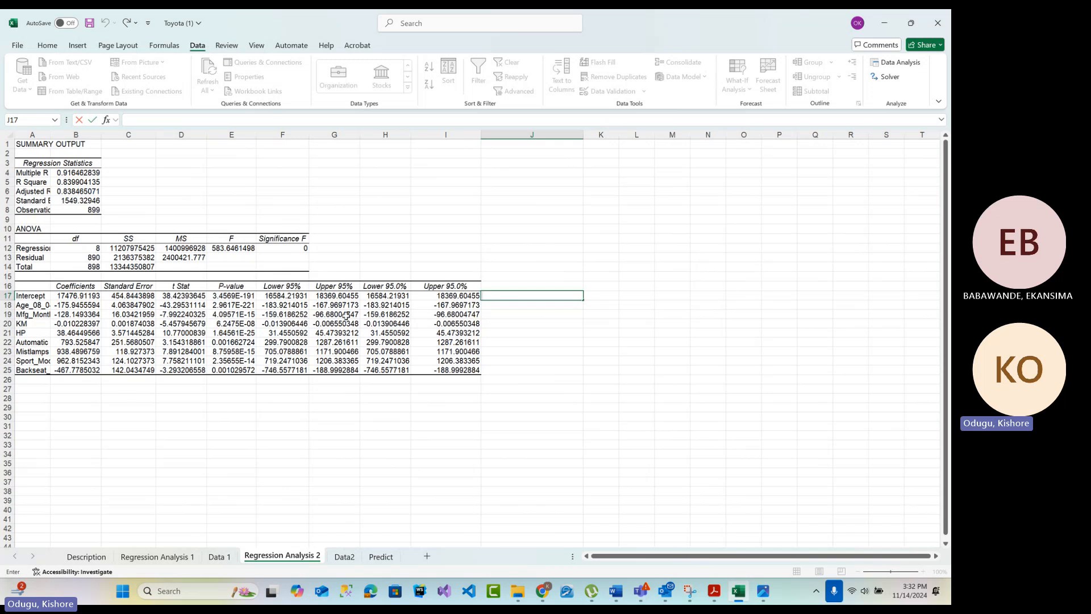
type("=if")
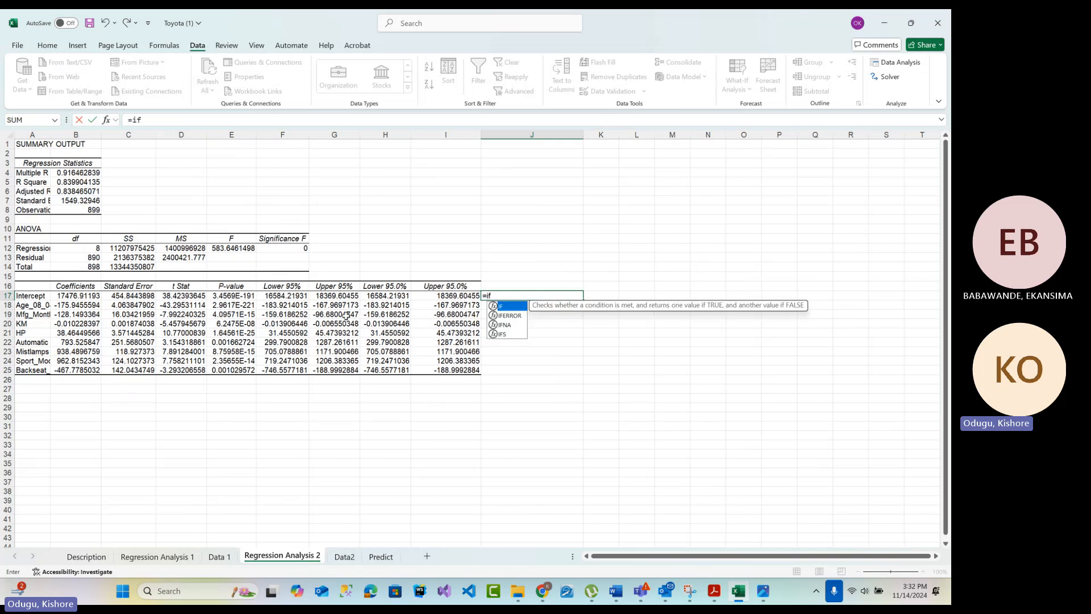
key("BackSpace")
key("BackSpace")
key("BackSpace")
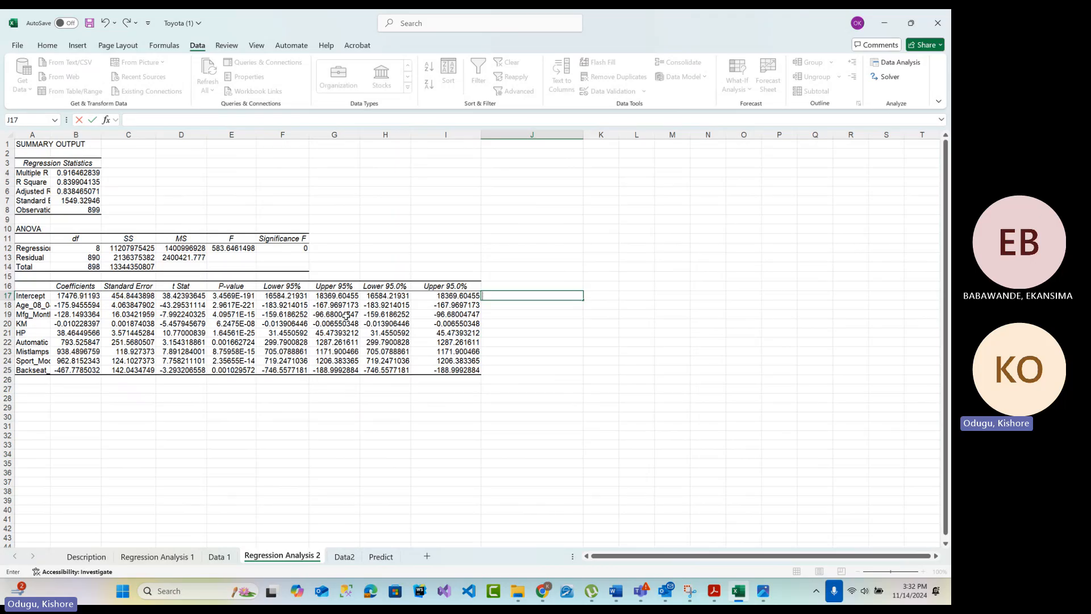
type("=i")
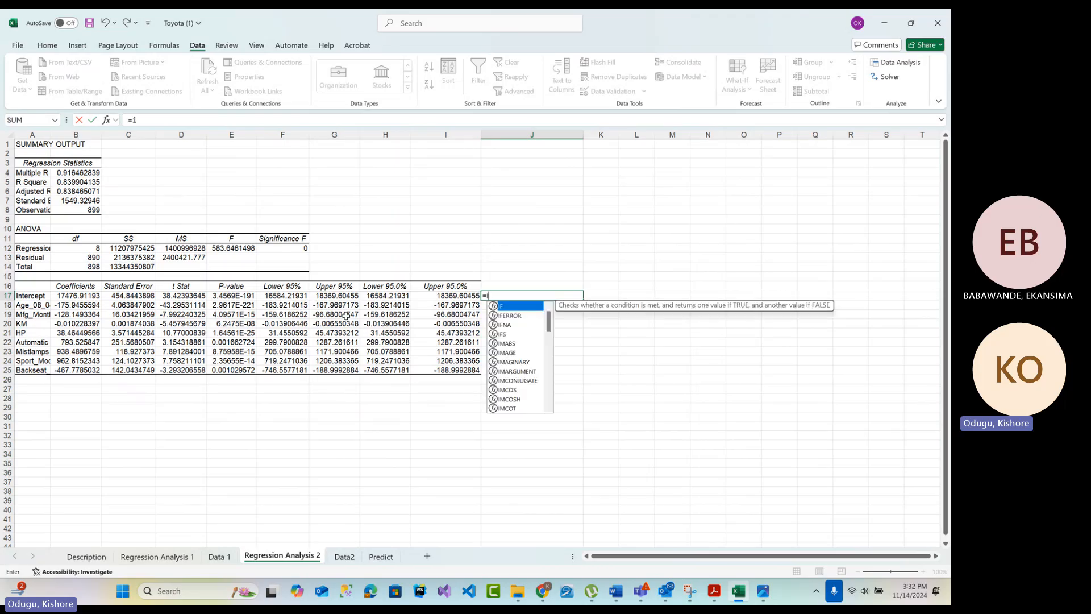
type("f(")
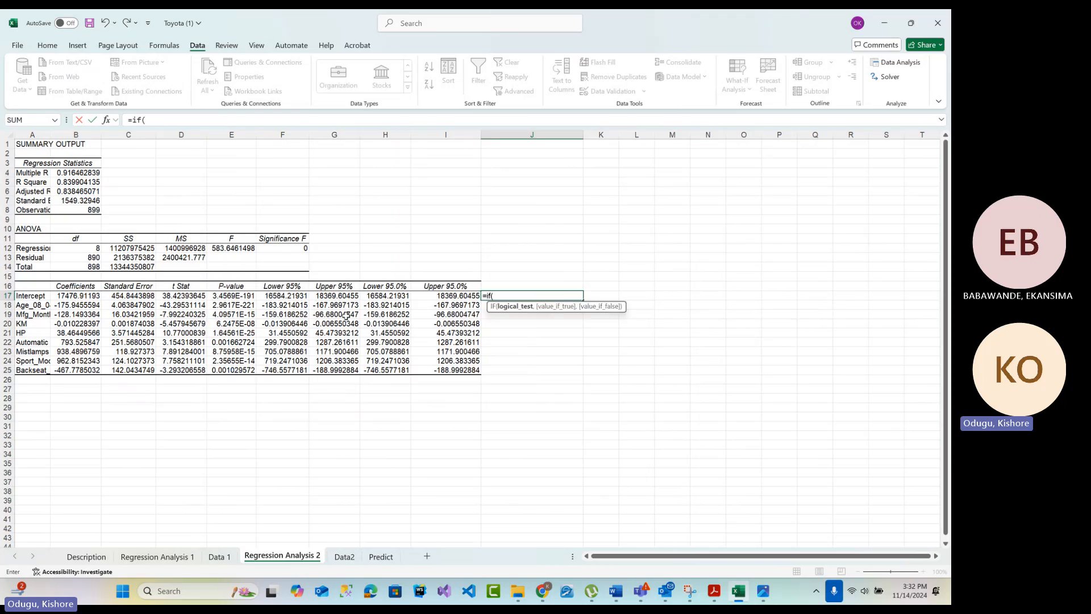
left_click(223, 296)
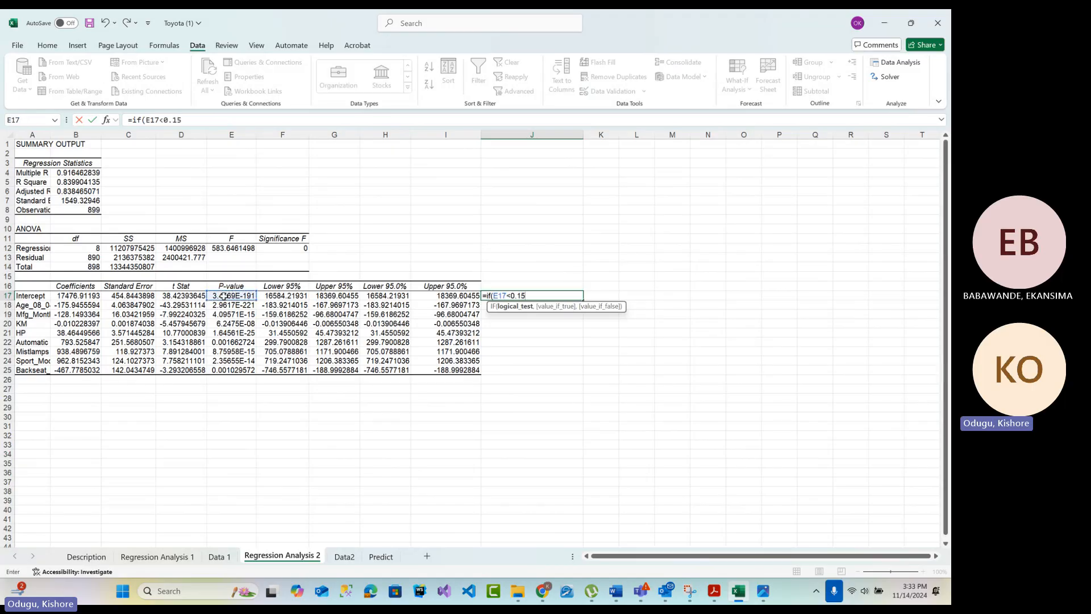
type("<0.15,\"Sig")
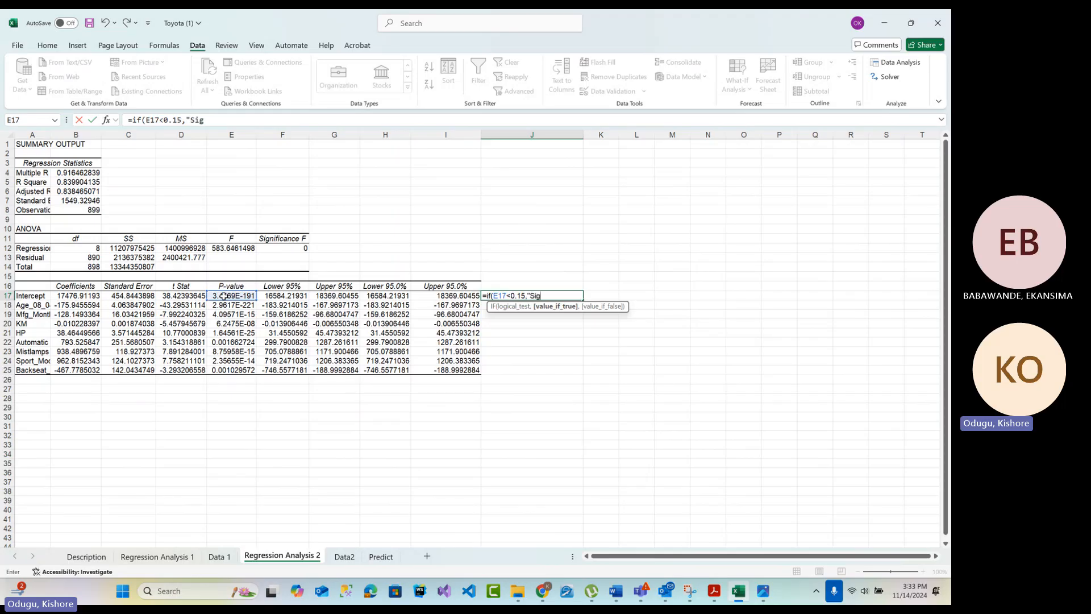
type("nificant")
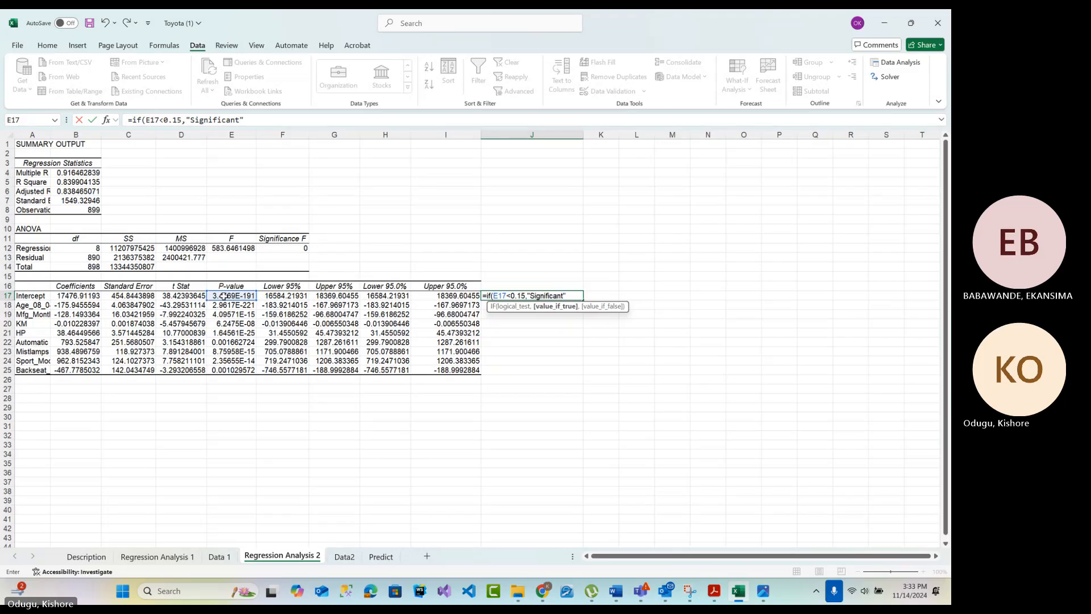
type("\"")
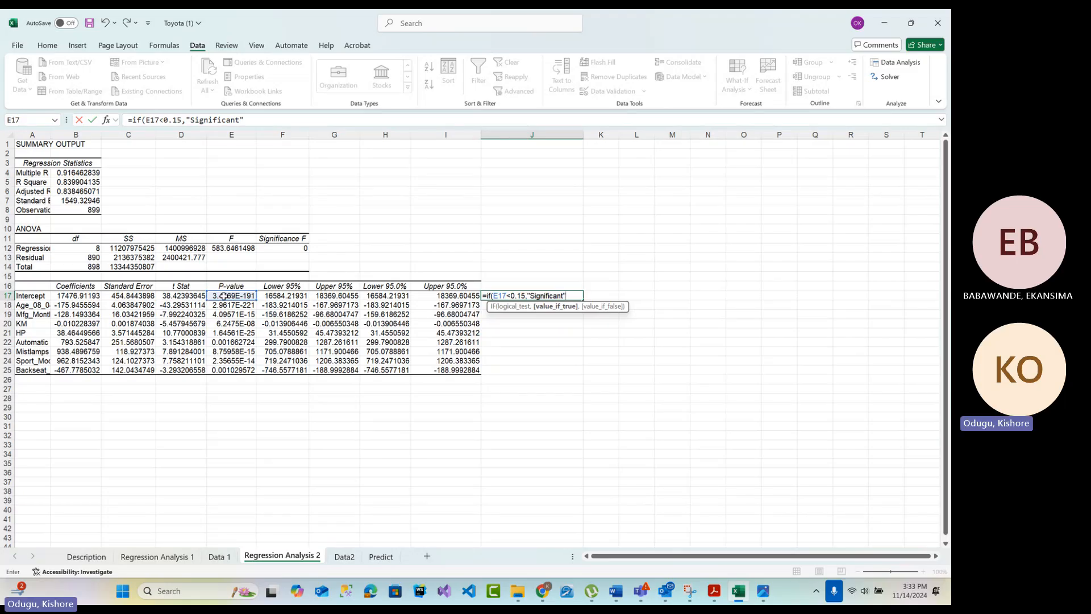
type(",\"Not S")
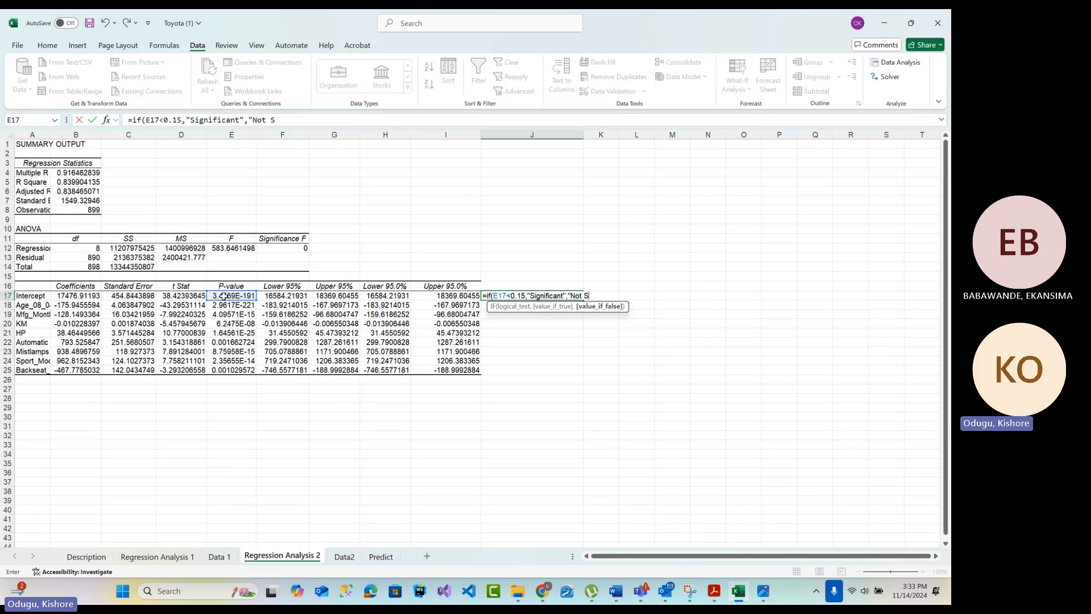
type("ignificant")
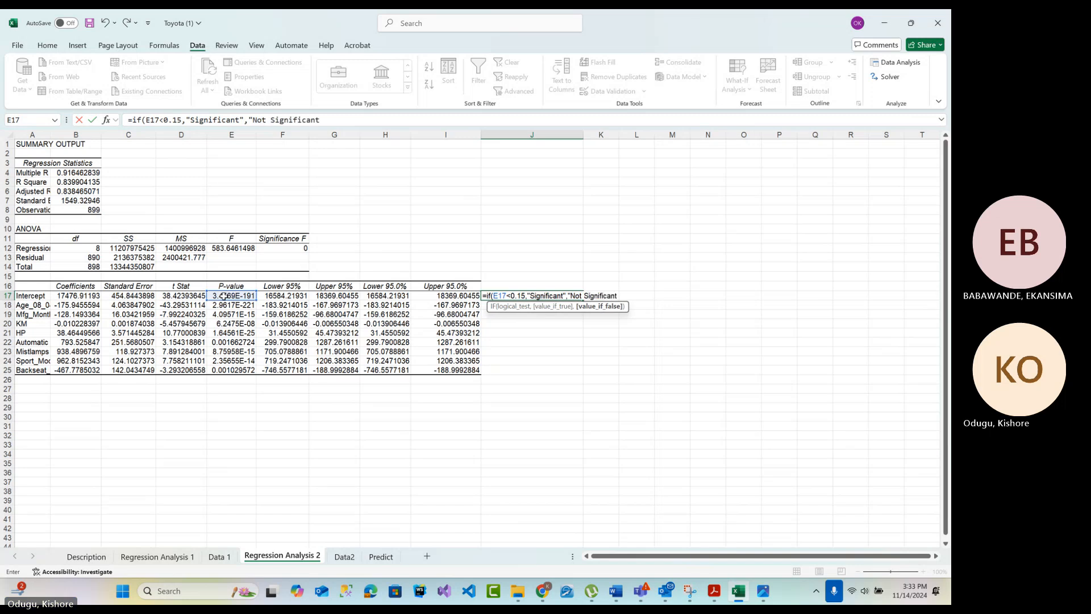
type("\"")
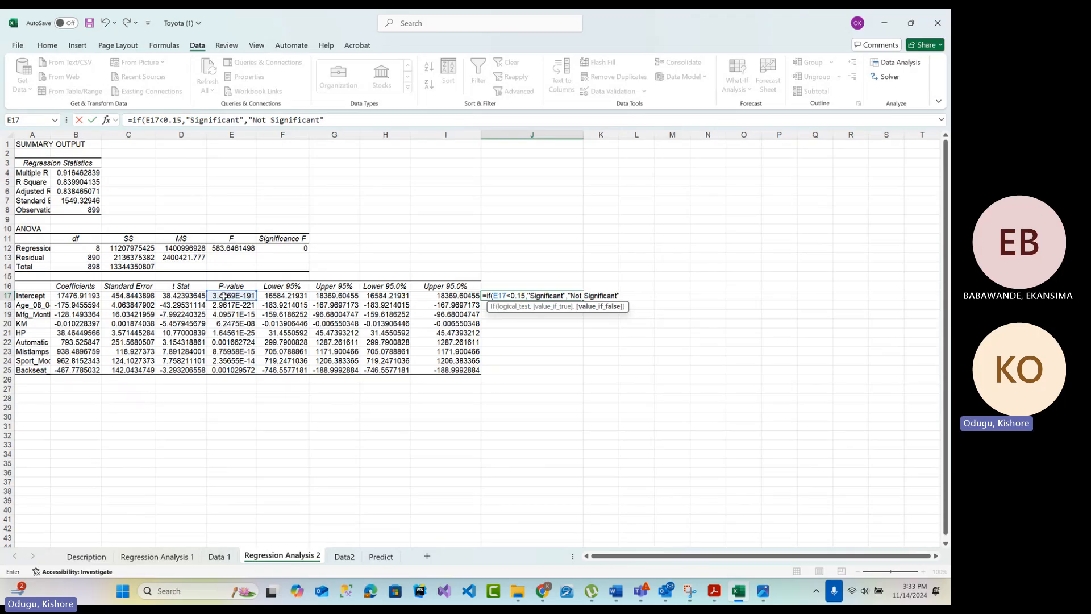
type(")")
key("Return")
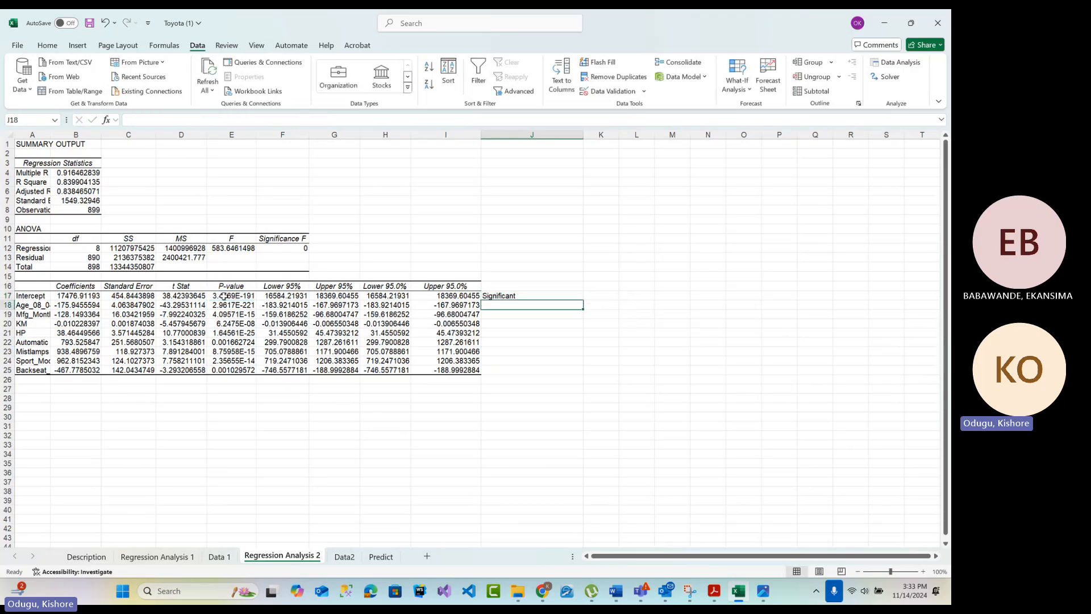
Change the P-value reference in J17's IF formula to $E17, so that only the column is fixed
left_click(540, 295)
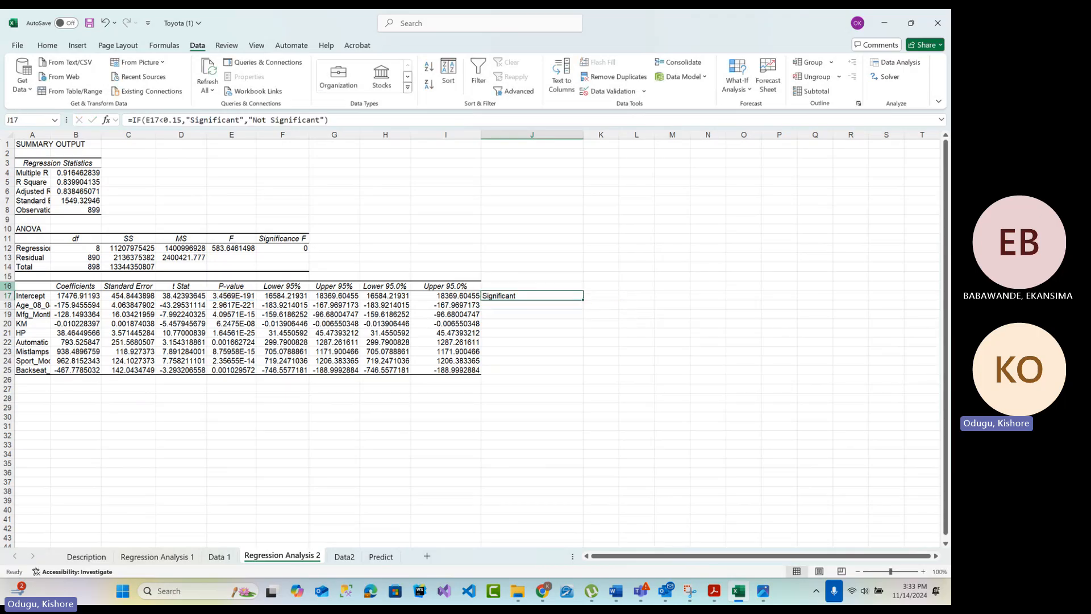
left_click(35, 290)
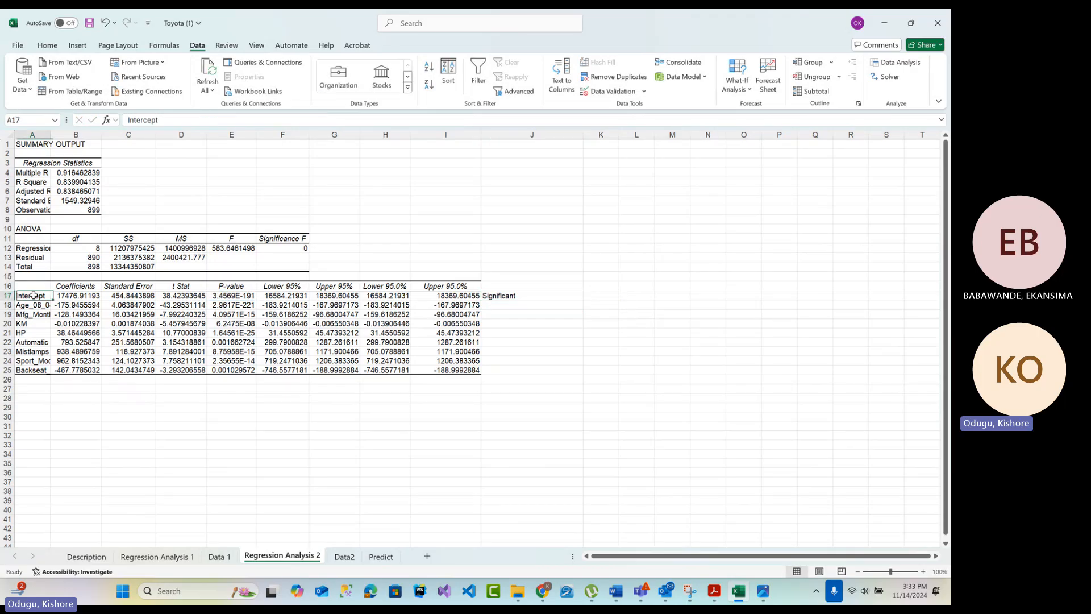
double_click(495, 294)
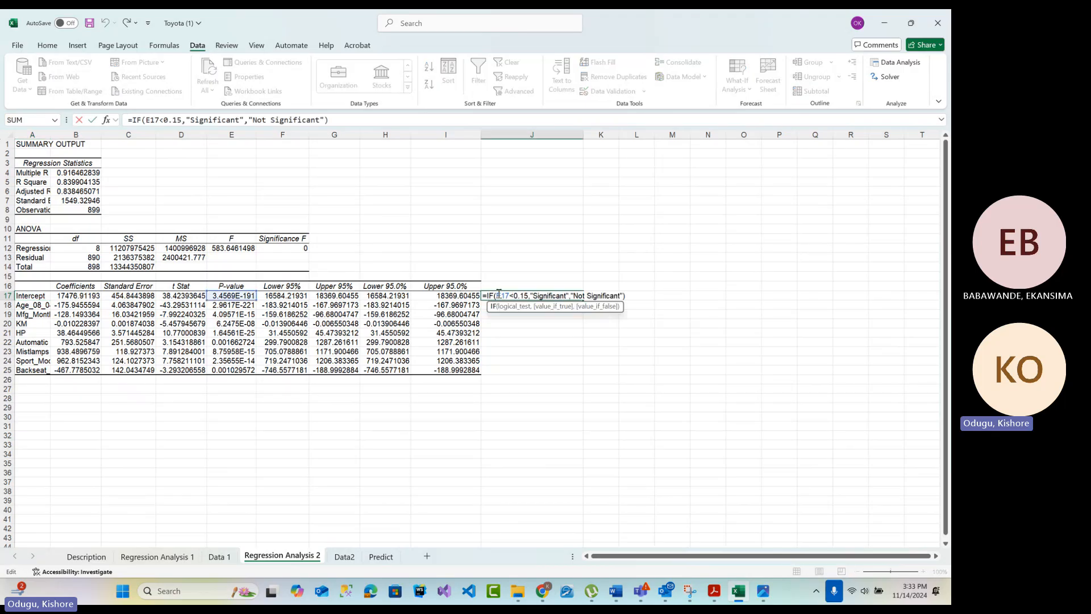
key("F4")
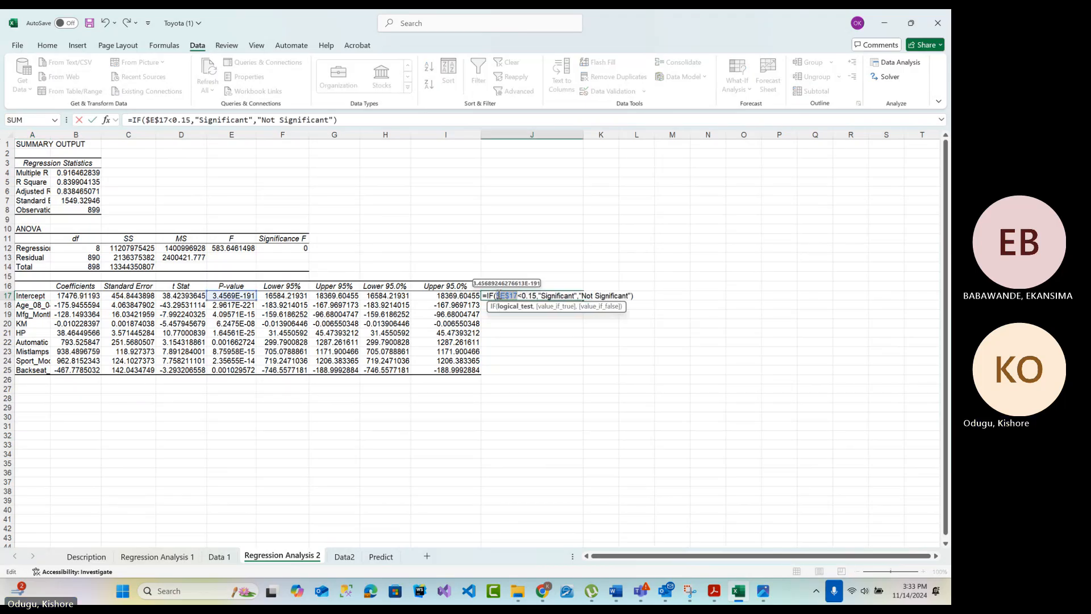
key("F4")
key("Return")
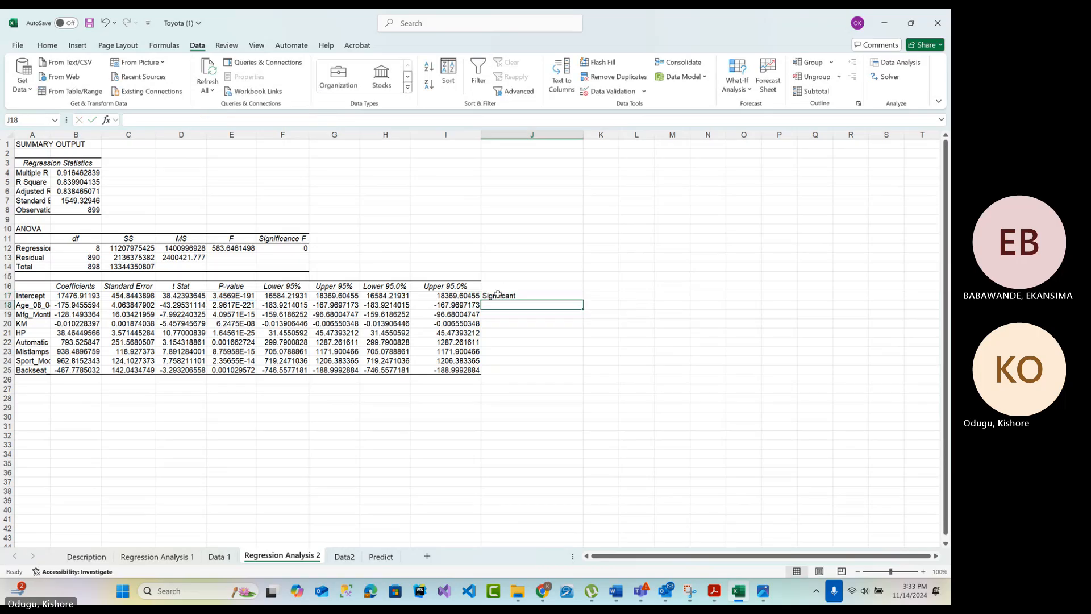
Fill the J17 significance formula down to J25 for all predictor rows
left_click_drag(519, 301, 530, 299)
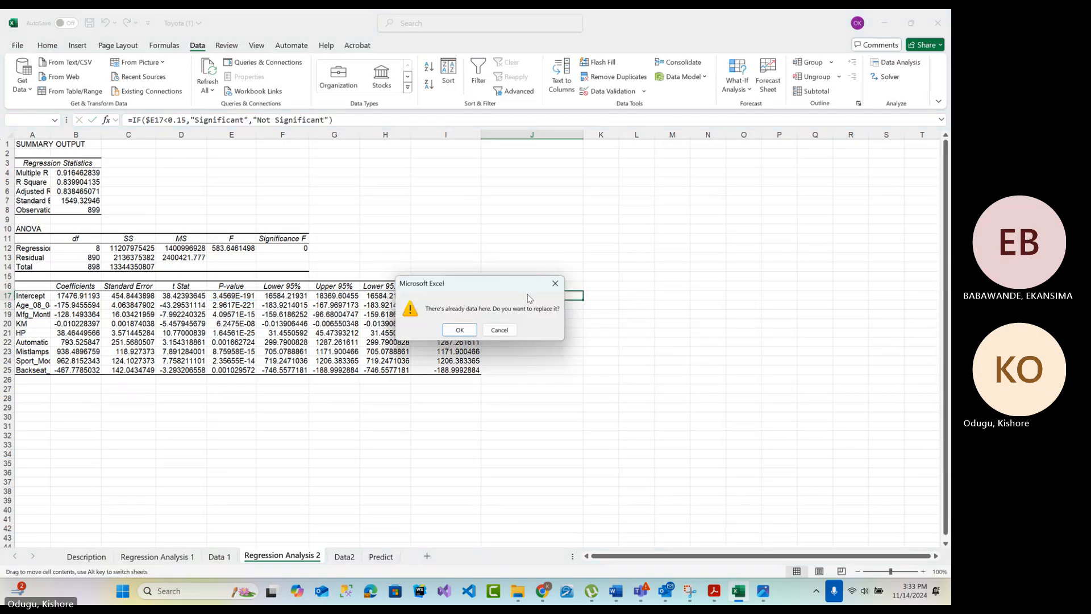
left_click(555, 284)
left_click(591, 296)
left_click(578, 295)
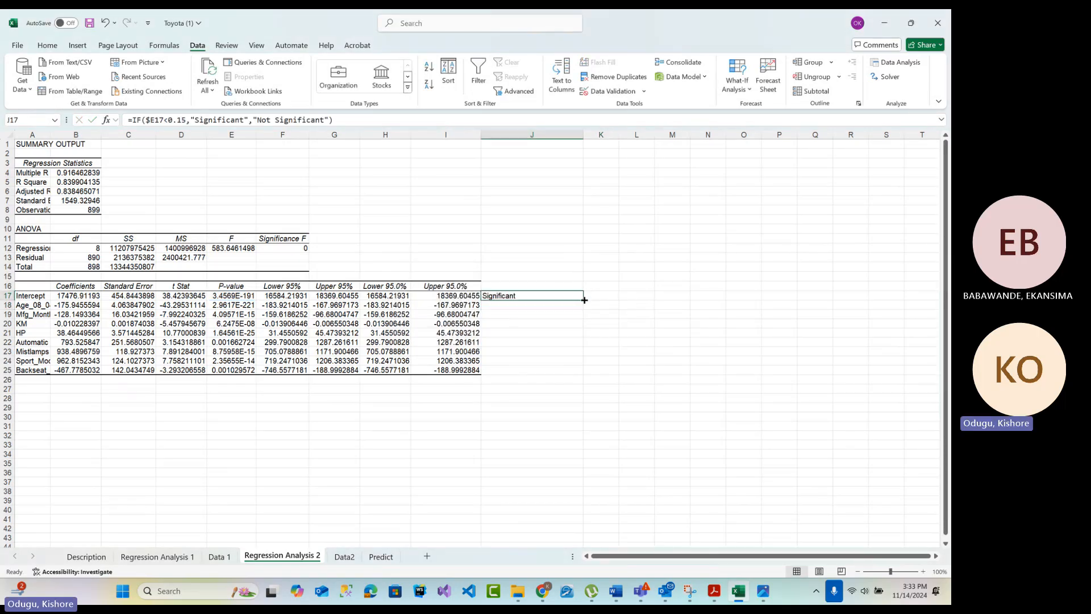
left_click_drag(583, 300, 579, 375)
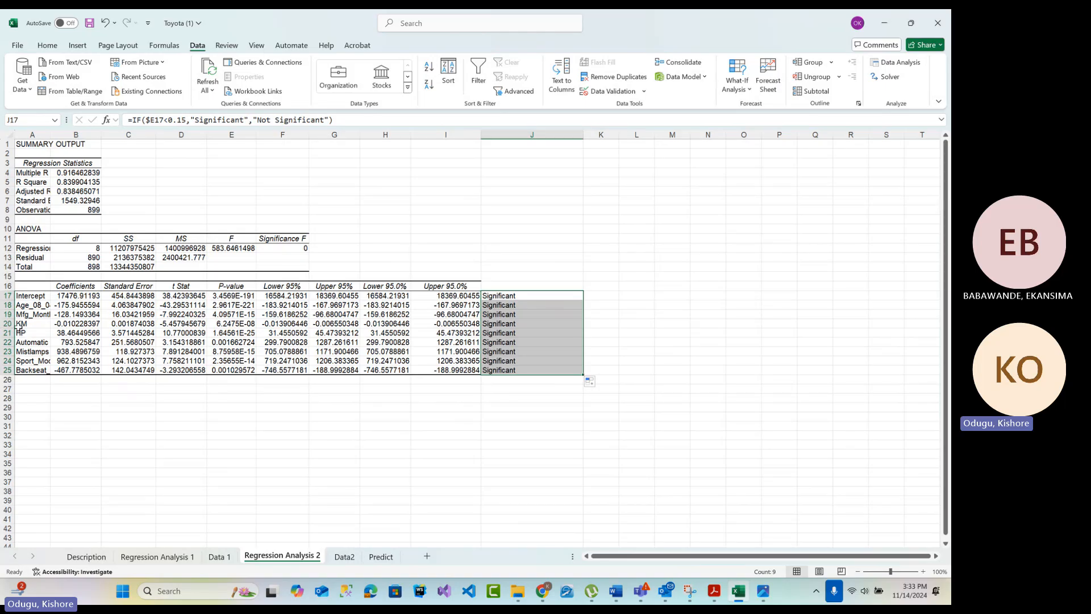
Examine the predictor names, their P-values in E17:E25 and the significance formula in the KM row
left_click_drag(38, 296, 39, 380)
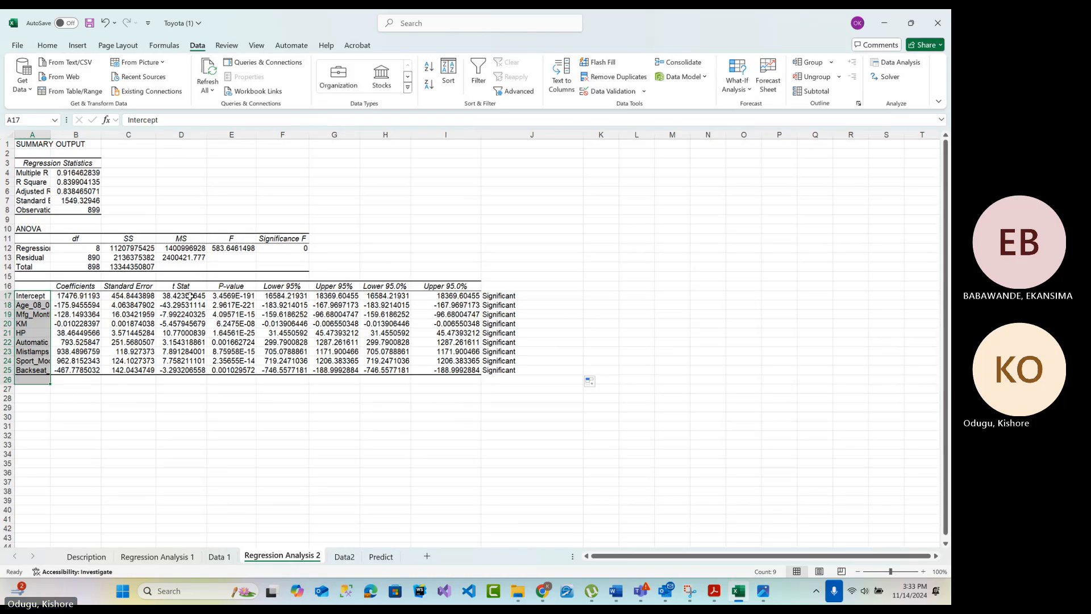
left_click_drag(38, 297, 38, 378)
left_click_drag(231, 295, 232, 376)
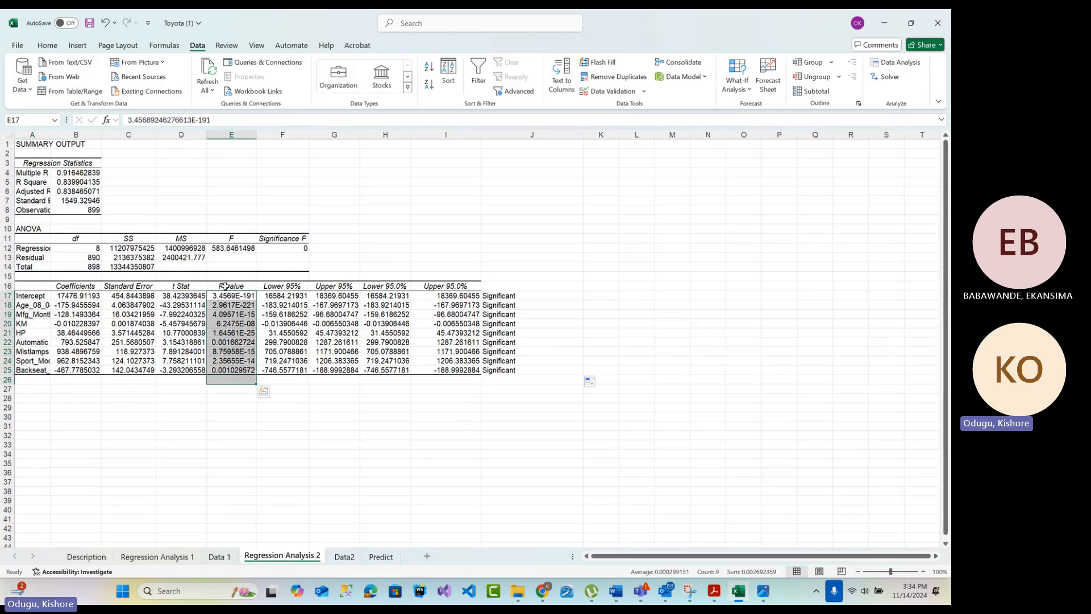
left_click_drag(225, 296, 229, 376)
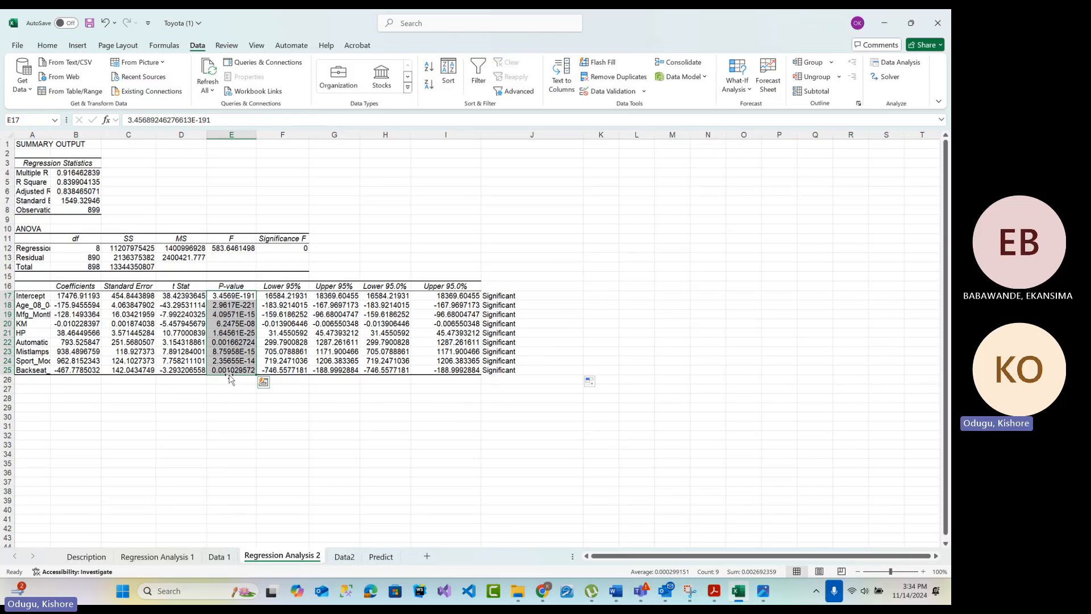
left_click(530, 323)
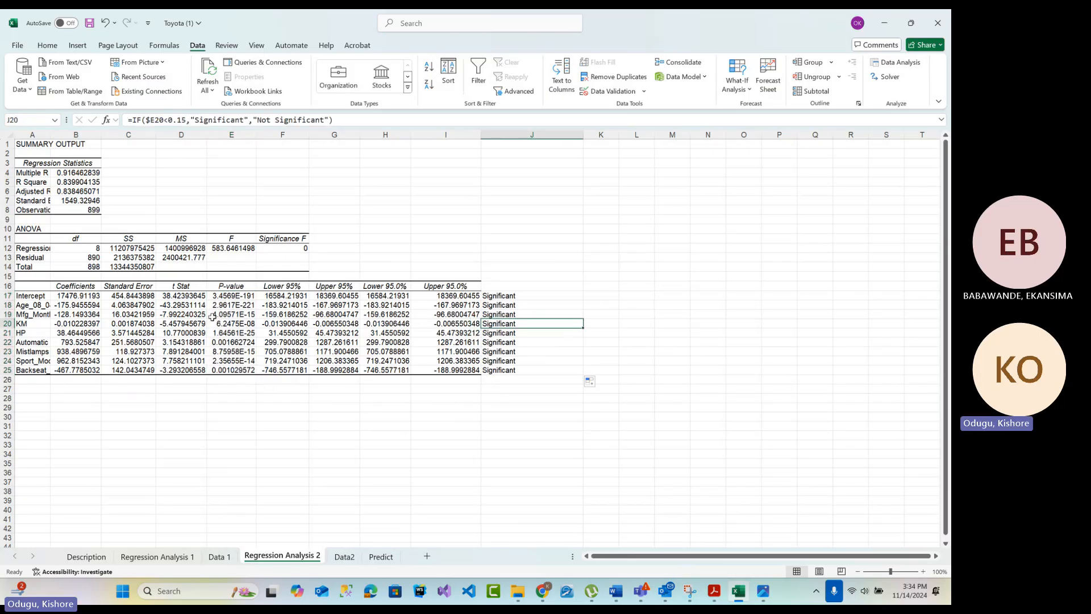
Copy the Intercept label from A17 into cell E31 below the coefficients table
left_click(45, 297)
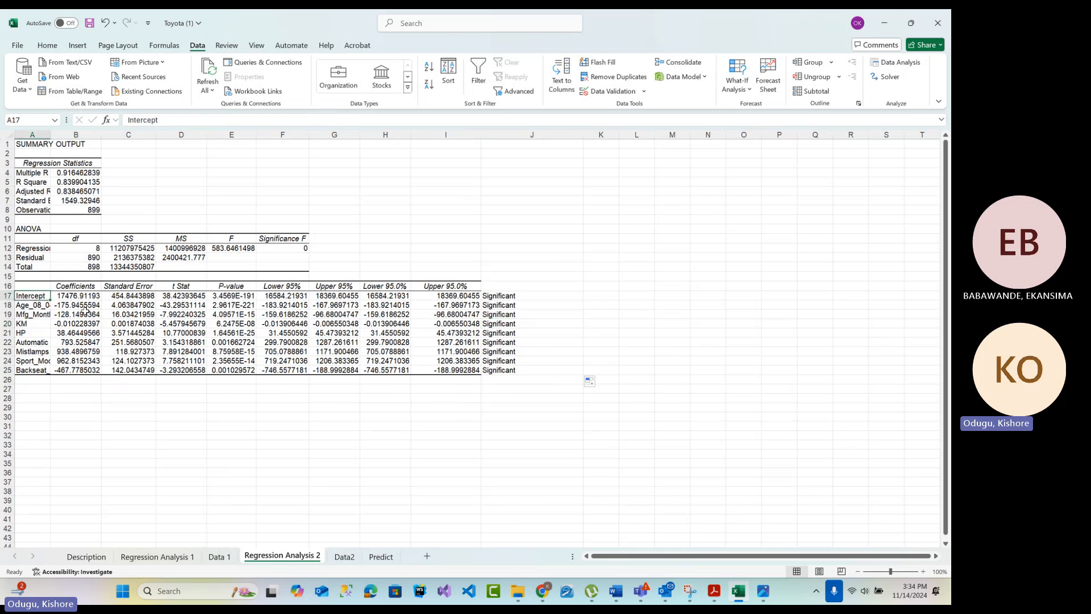
key("ctrl+c")
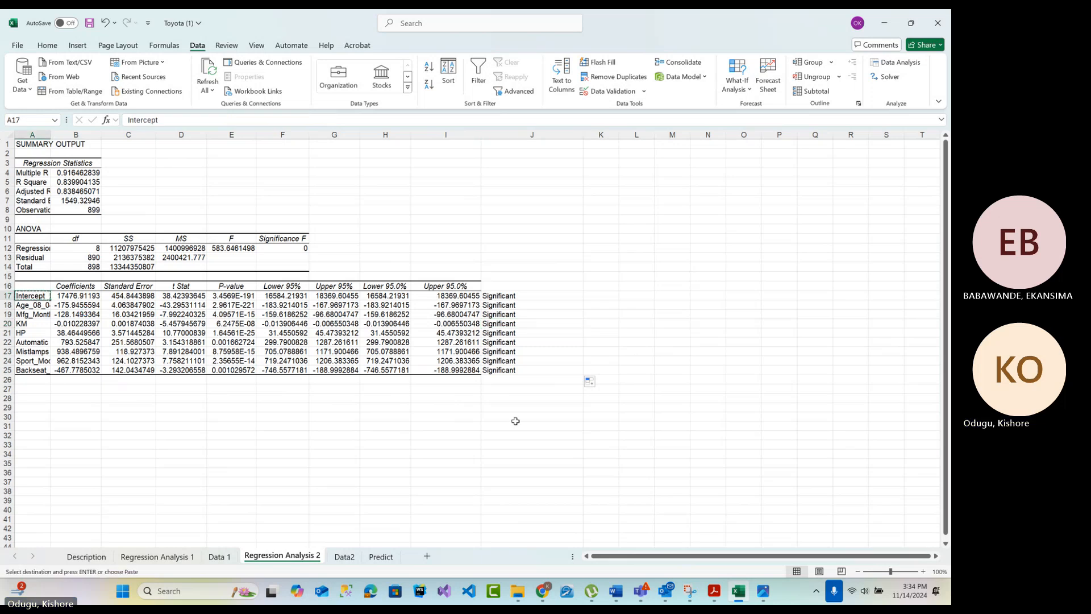
left_click(182, 432)
double_click(222, 428)
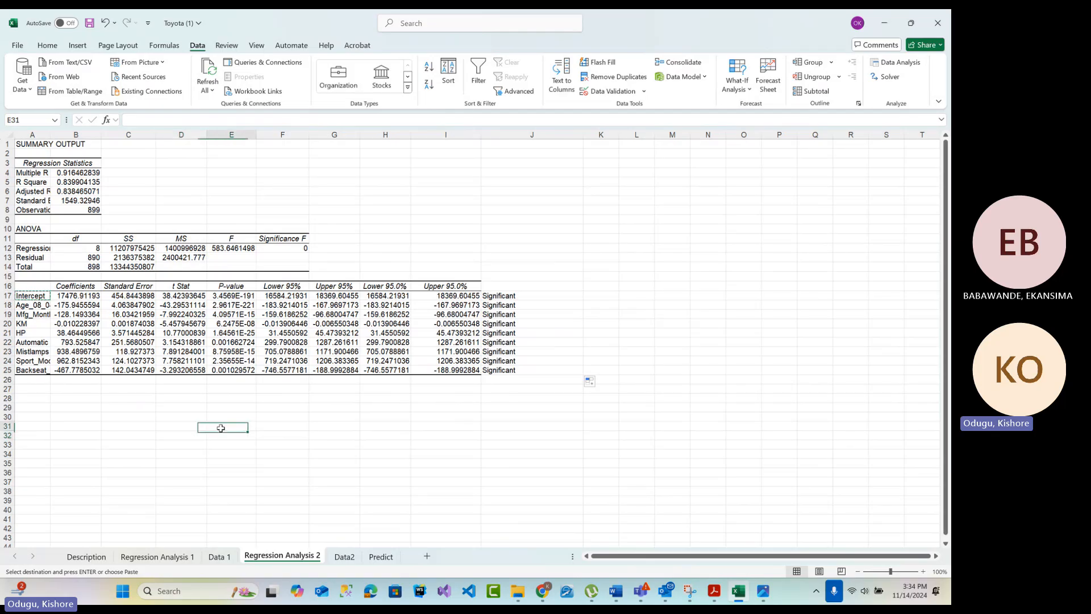
left_click(33, 295)
key("ctrl+c")
left_click(238, 424)
key("ctrl+v")
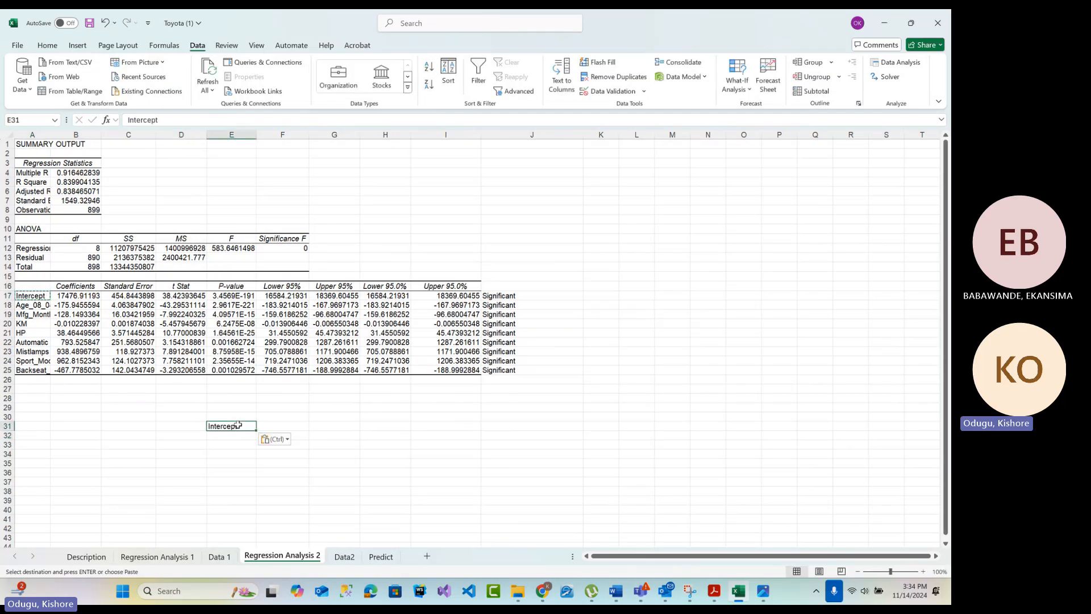
Extend the note in E31 so it reads "Intercept + Coeff. Age *"
double_click(246, 426)
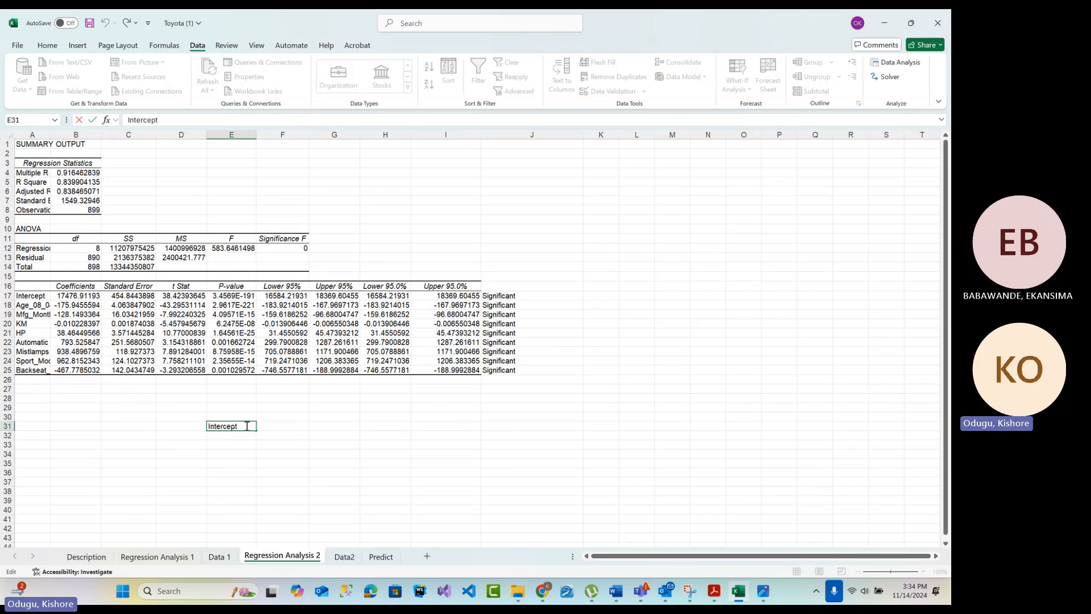
left_click(29, 307)
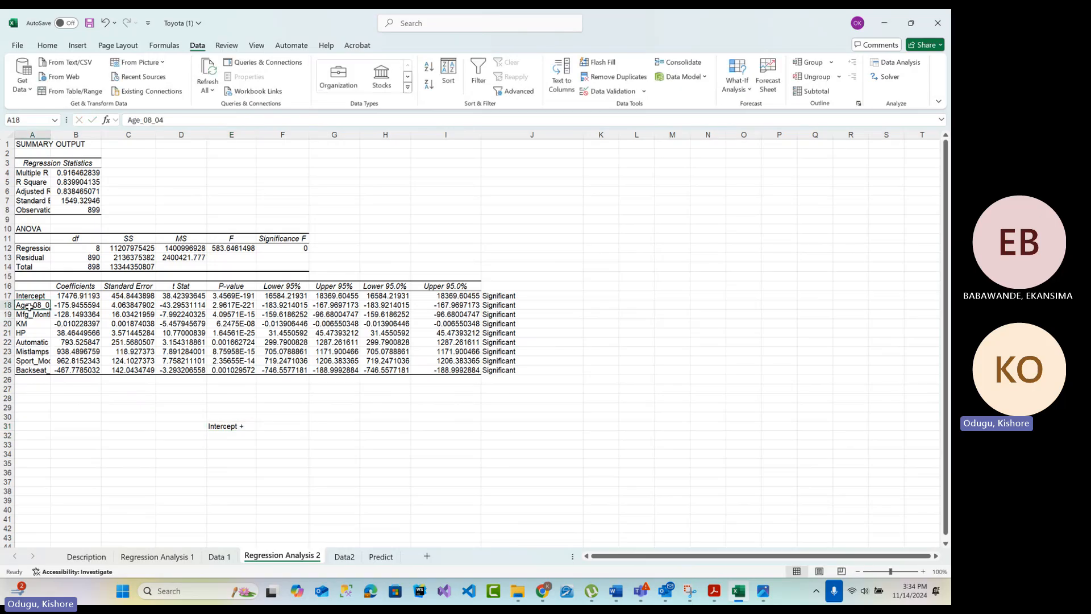
double_click(251, 428)
type("C")
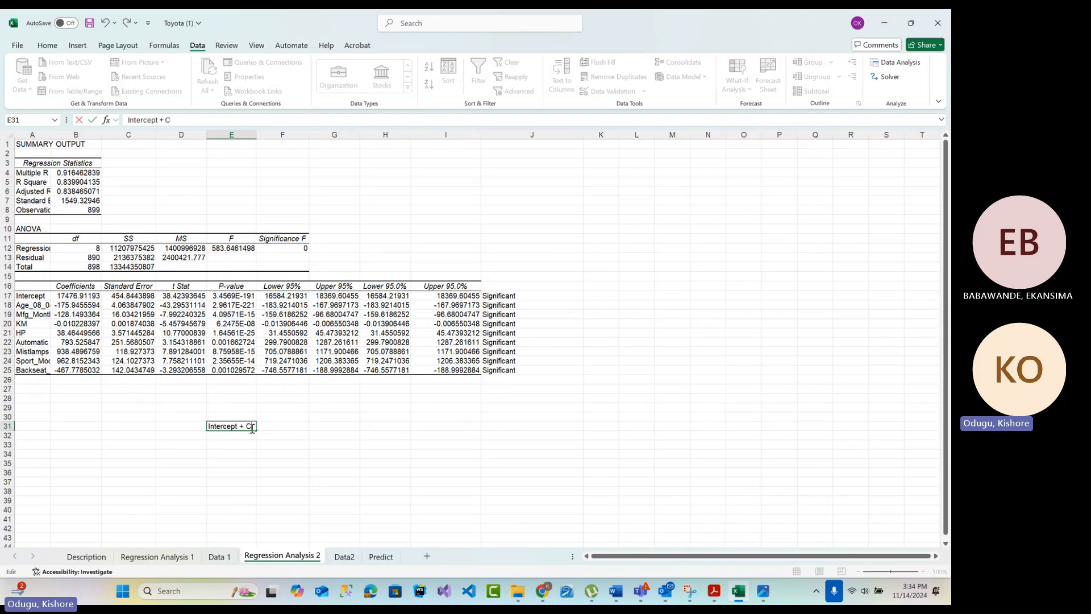
type("oeff.")
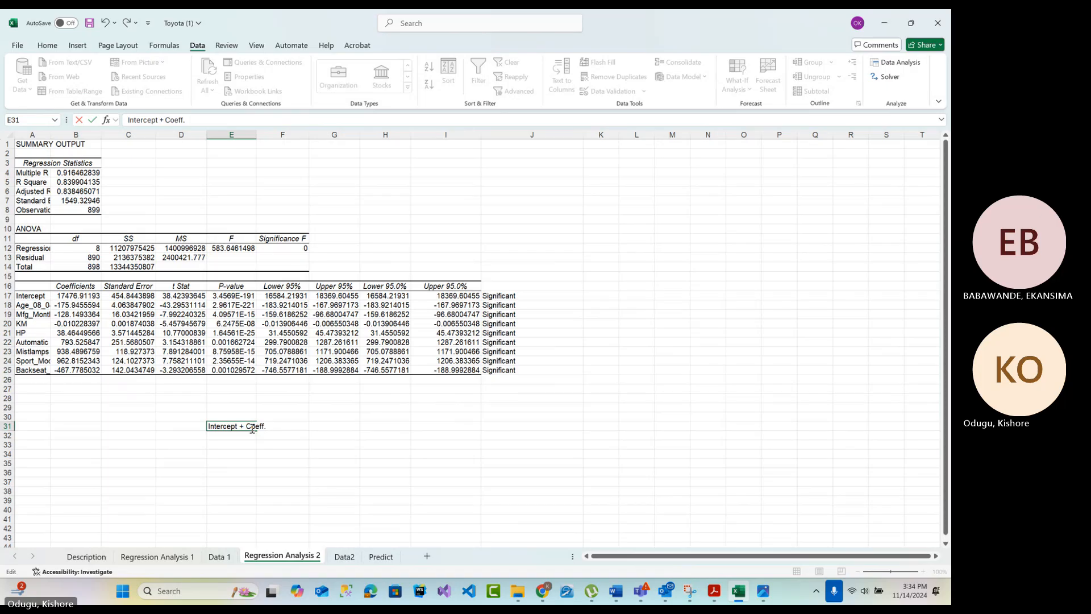
type(" Age *")
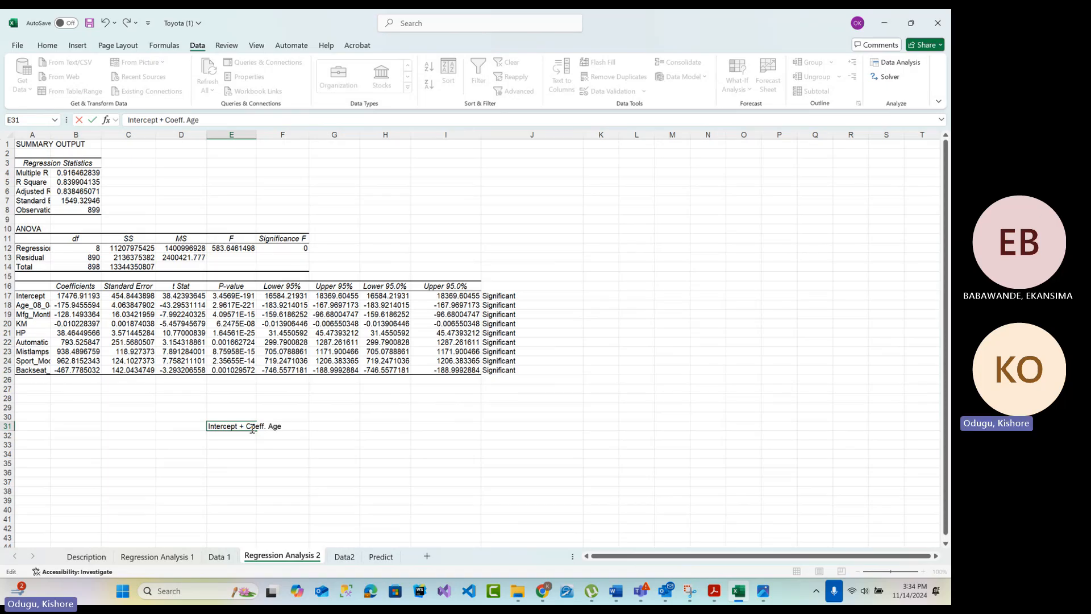
left_click(32, 305)
left_click(296, 426)
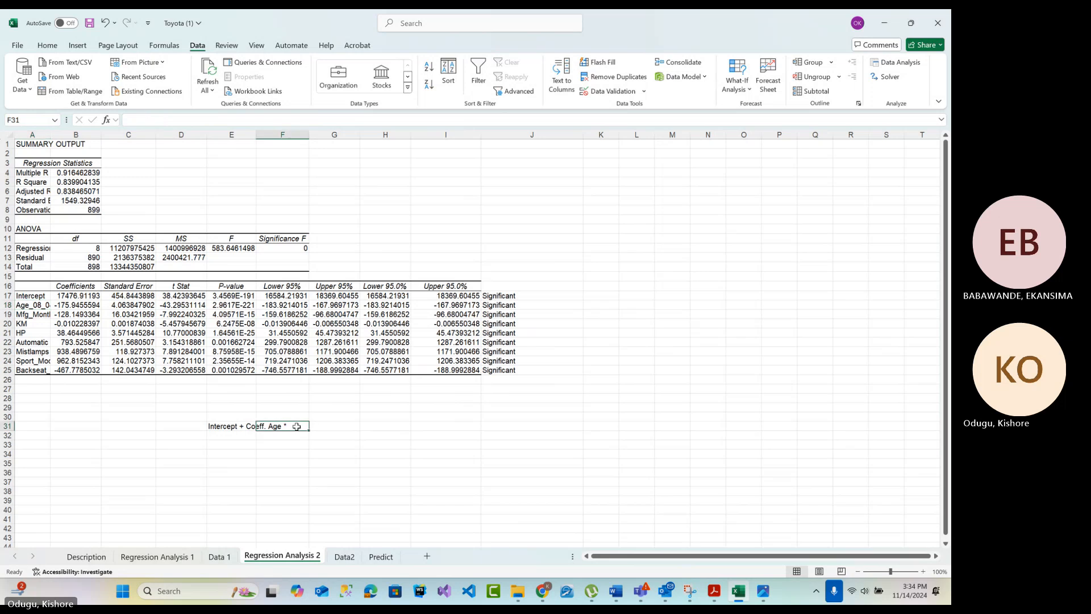
left_click(243, 423)
double_click(241, 427)
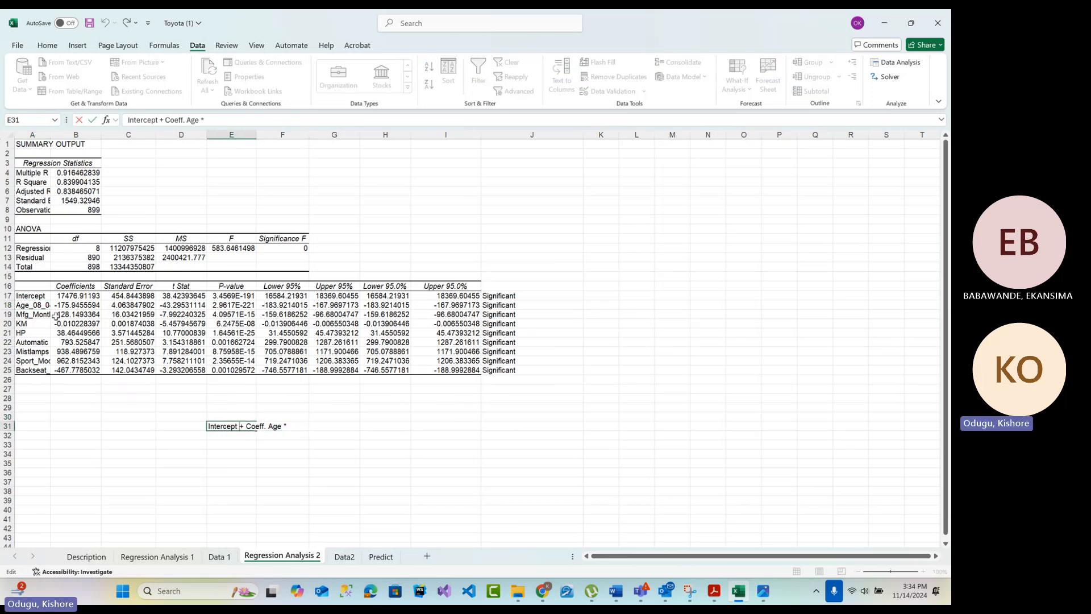
Compare the intercept and predictor coefficients in B17:B25 with the regression line equation in the linear regression tutorial PDF in Acrobat
left_click_drag(79, 294, 68, 370)
left_click(74, 295)
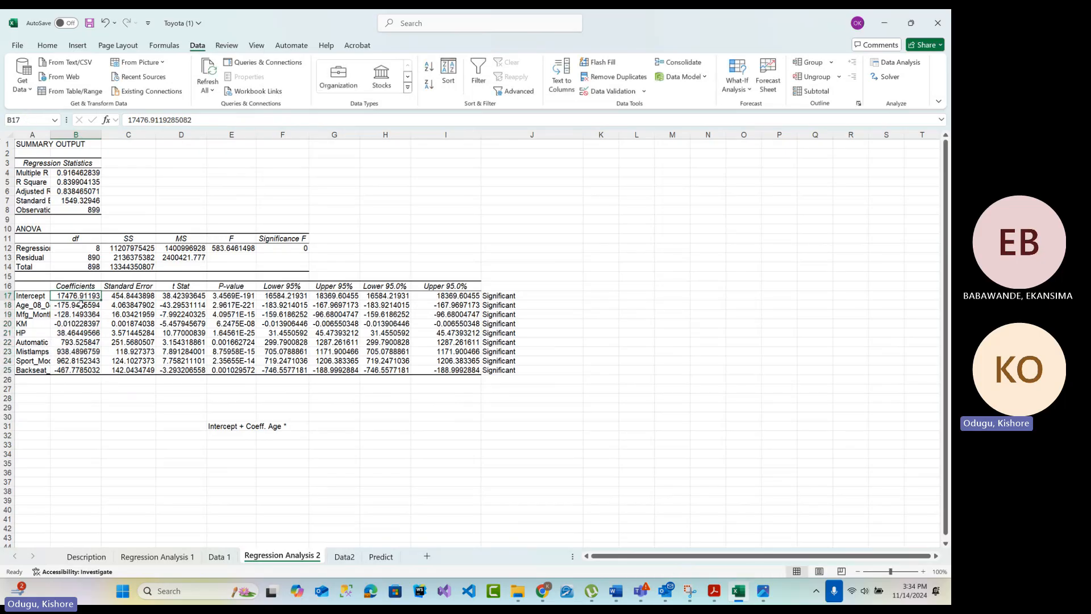
left_click_drag(74, 306, 73, 371)
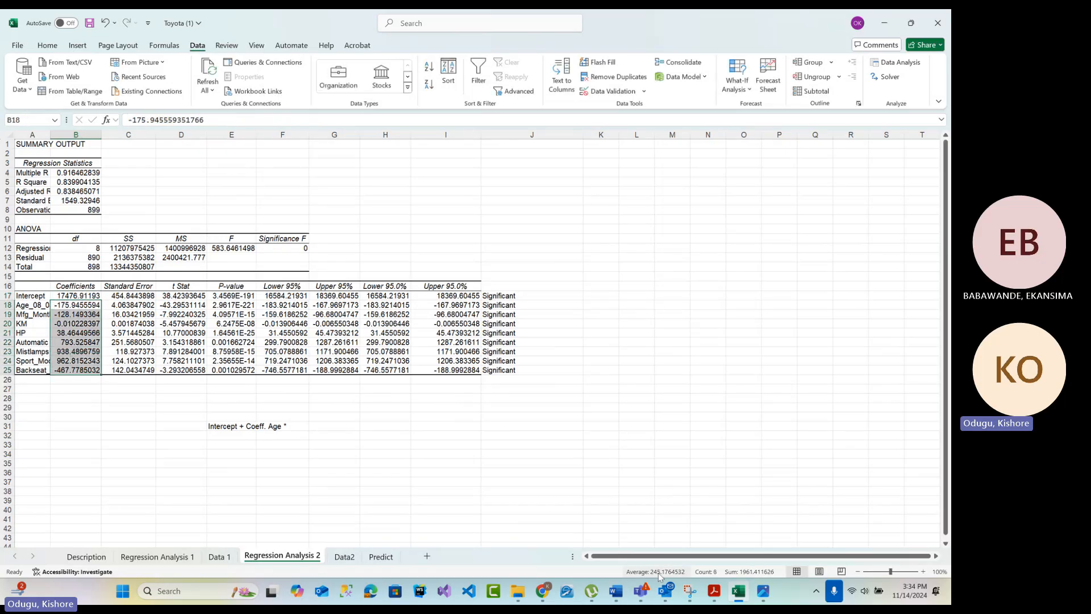
left_click(713, 591)
scroll(483, 446, "up", 2)
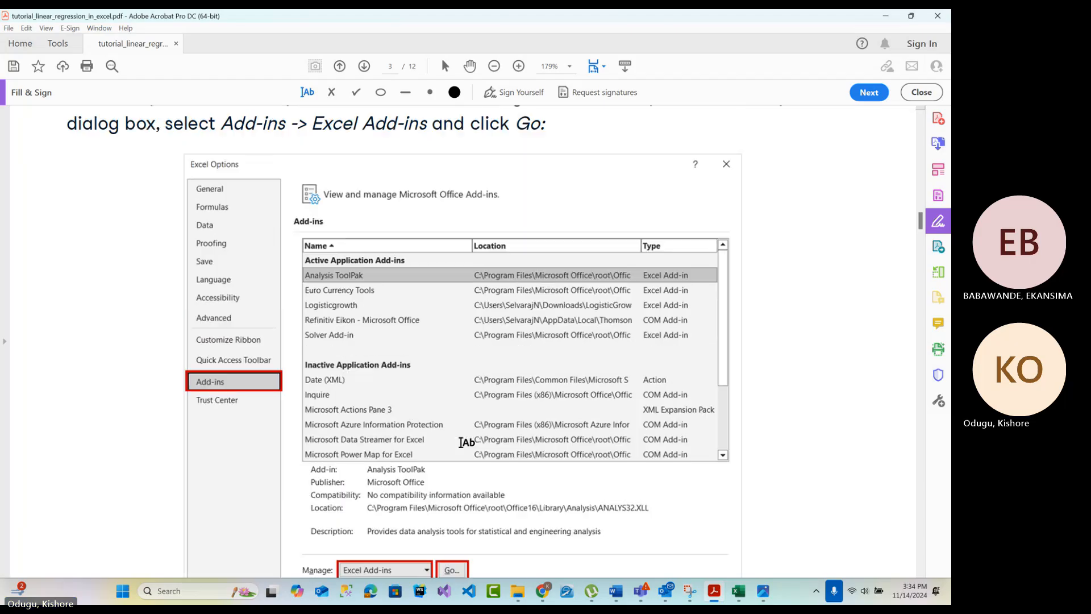
scroll(437, 422, "up", 20)
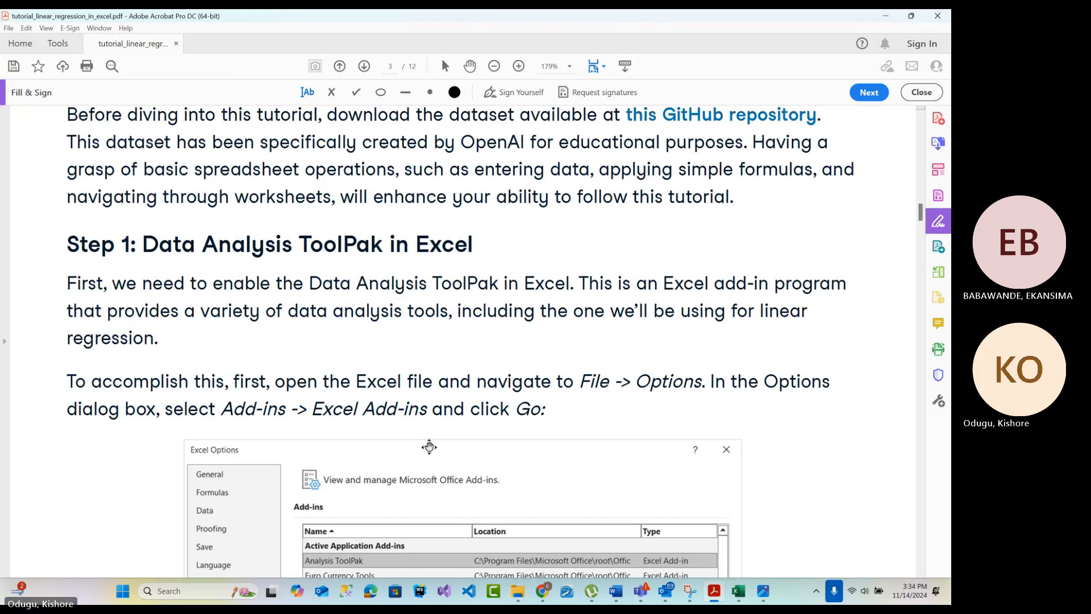
scroll(427, 442, "up", 18)
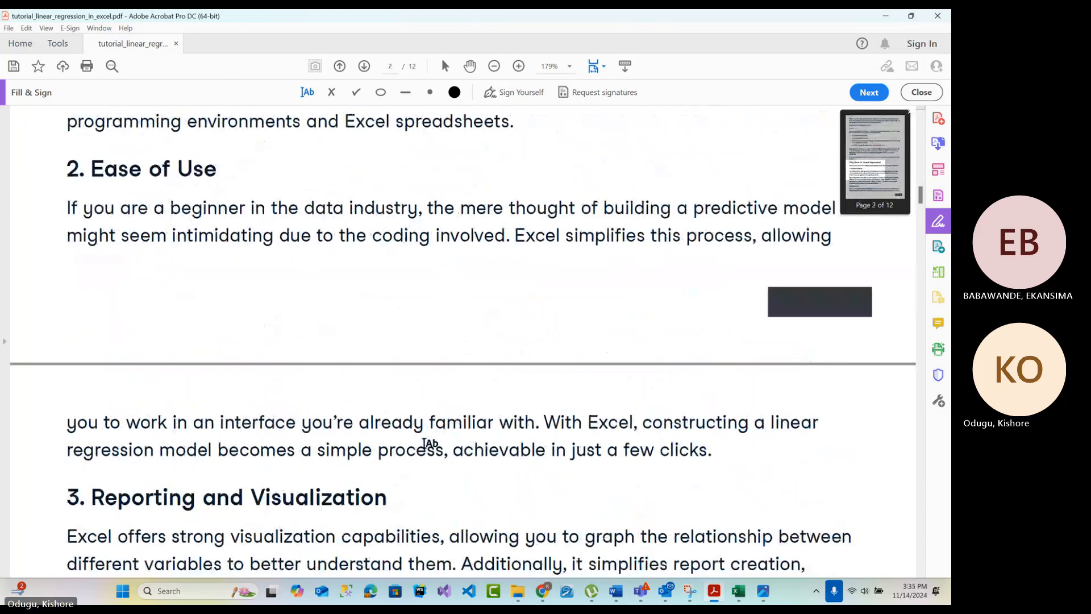
scroll(423, 440, "up", 16)
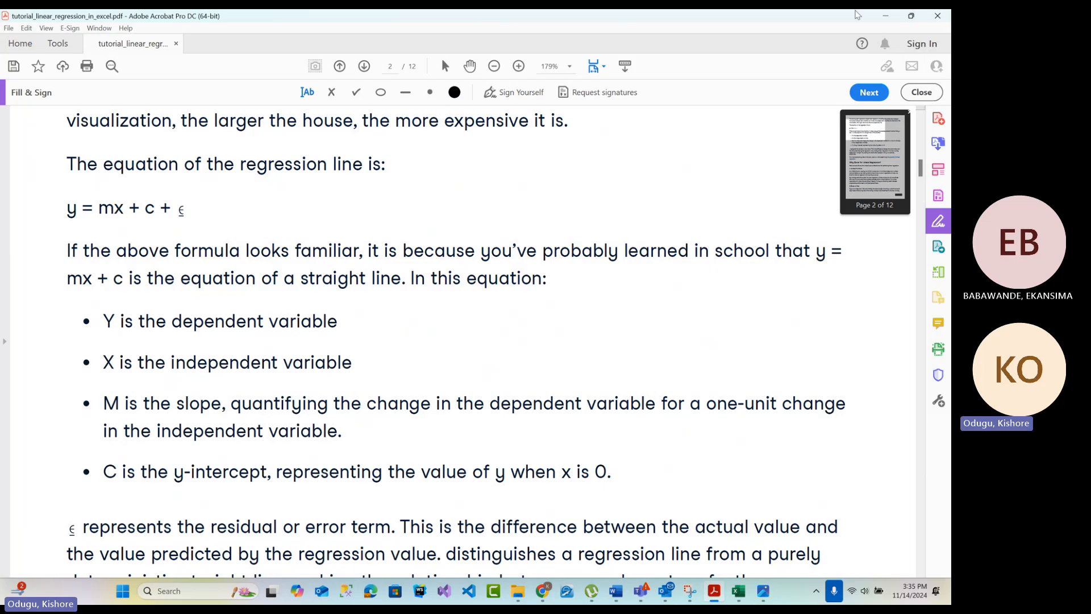
left_click(884, 15)
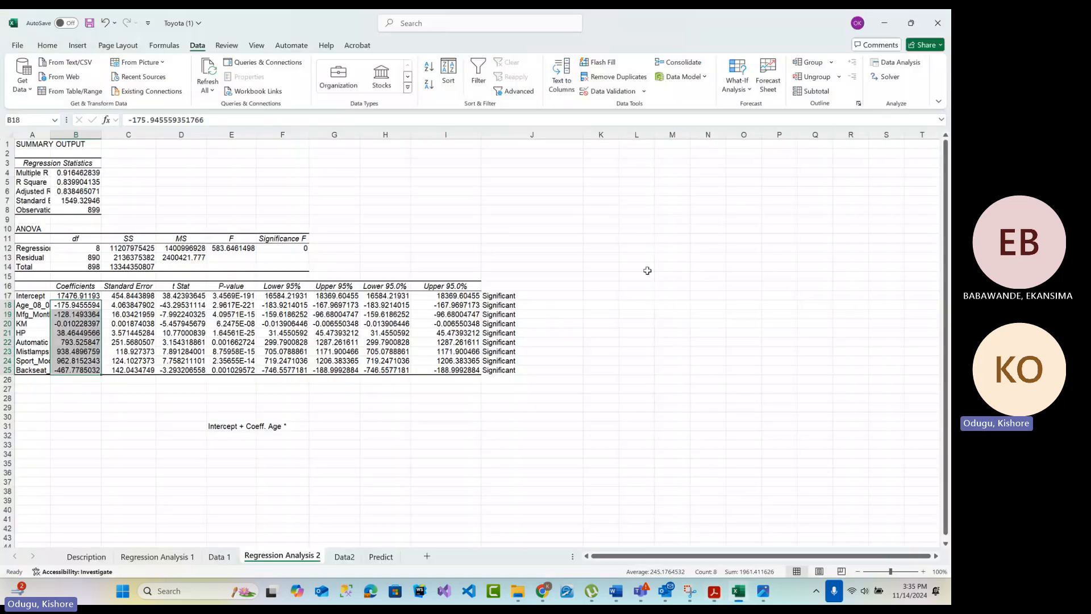
left_click(77, 295)
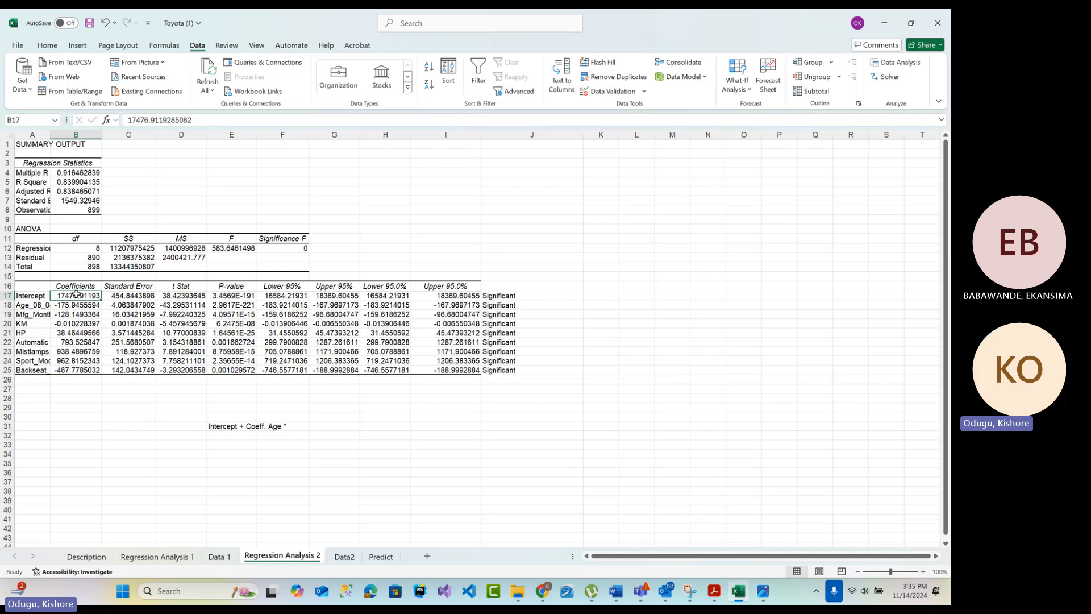
left_click(46, 306)
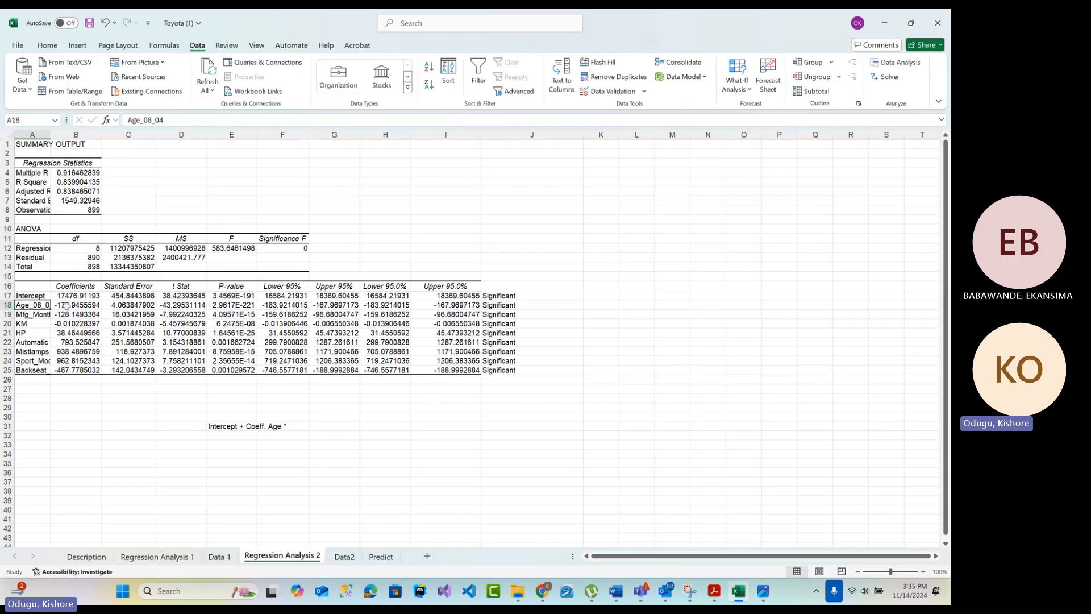
left_click(67, 305)
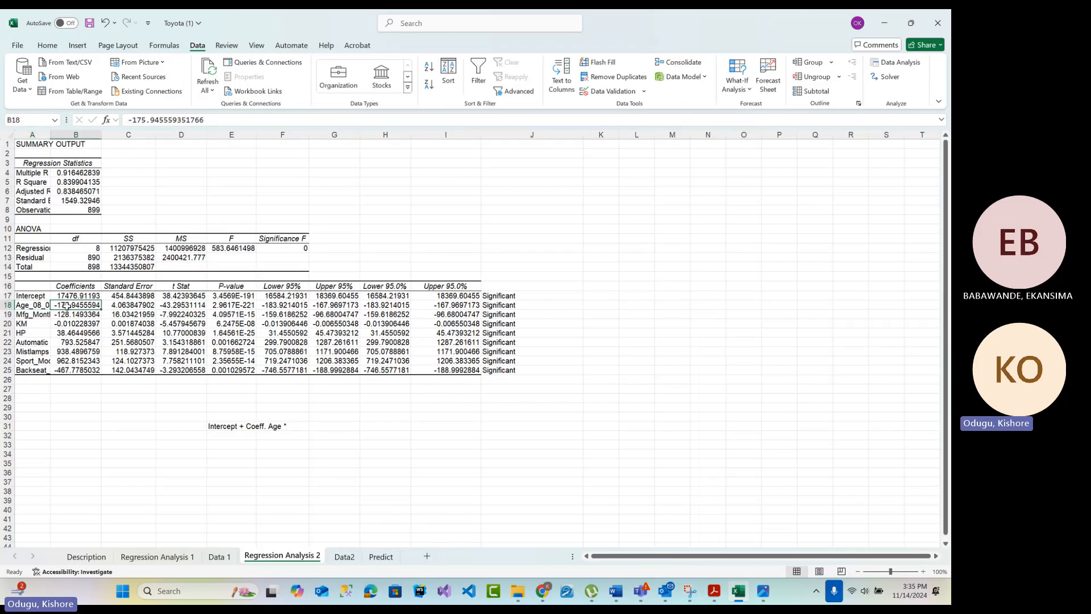
On the Data2 sheet, widen the empty column J beside Backseat_Divider
left_click(344, 556)
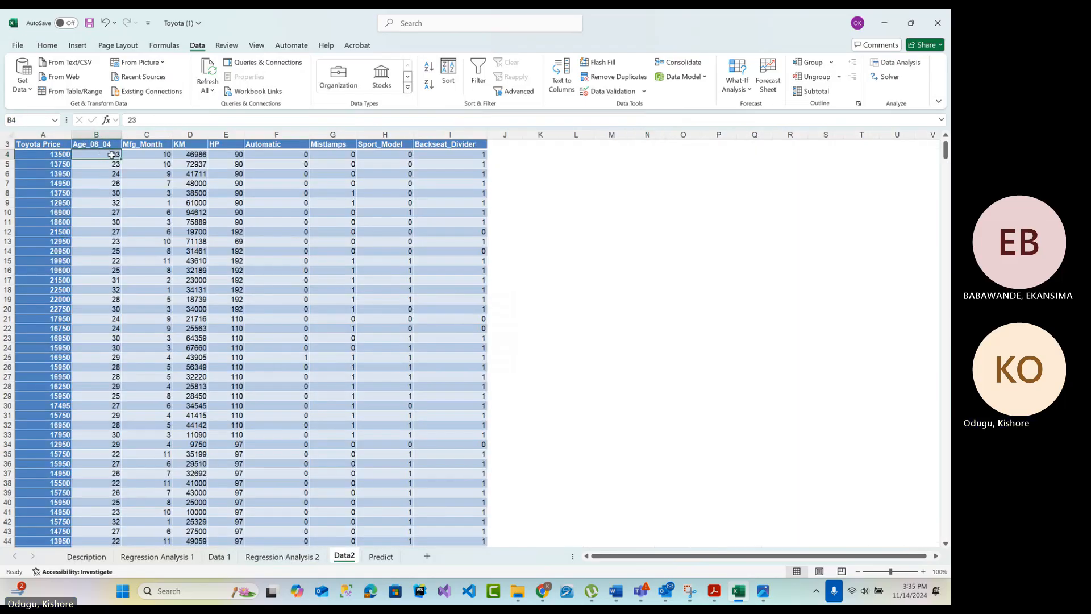
left_click(87, 155)
scroll(331, 251, "up", 1)
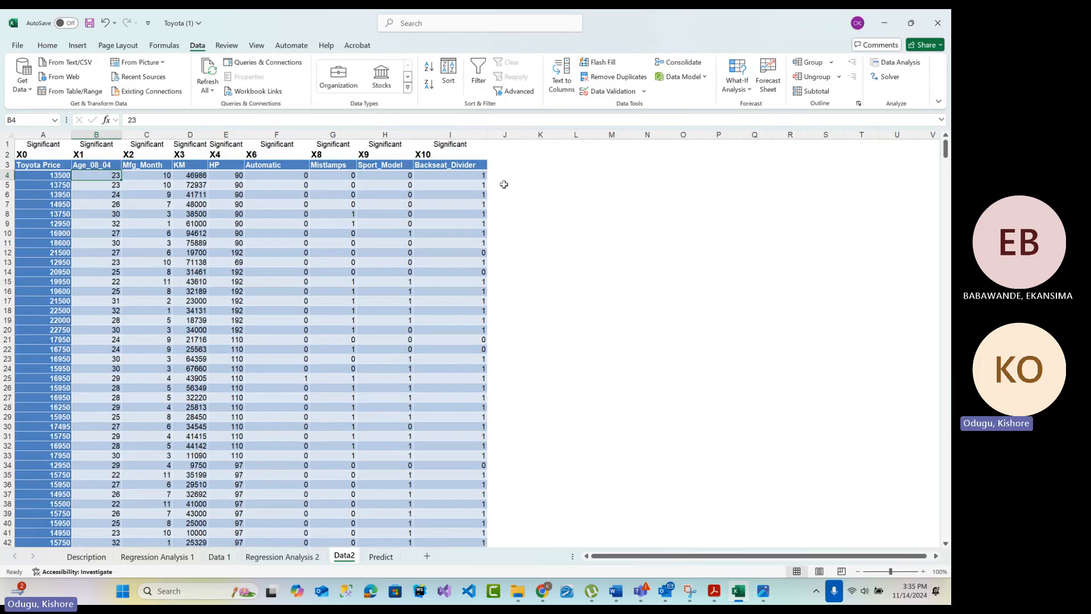
left_click(524, 166)
left_click(511, 165)
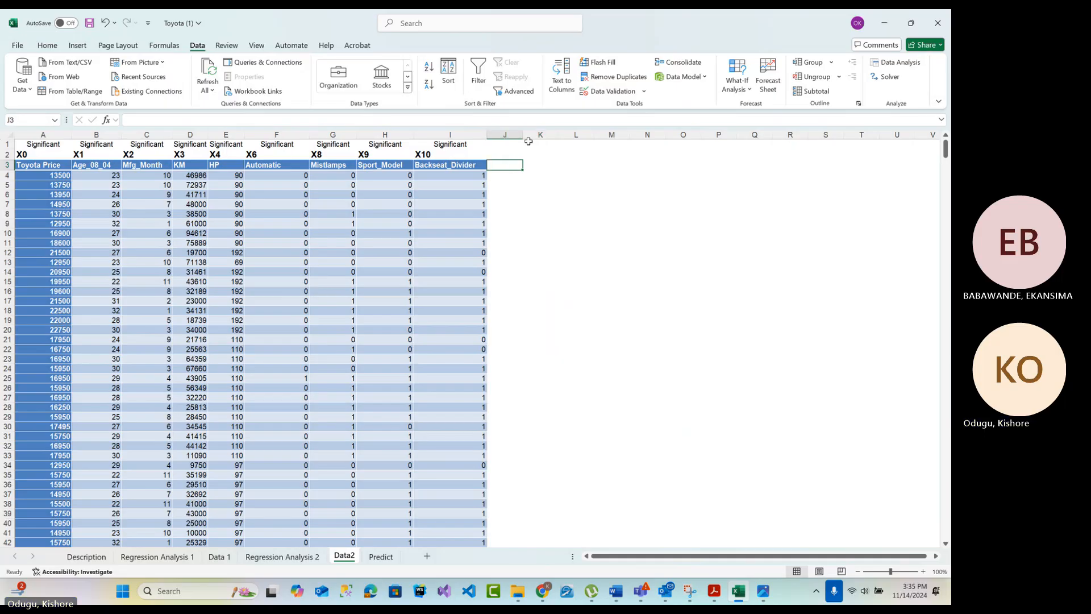
left_click_drag(523, 138, 617, 131)
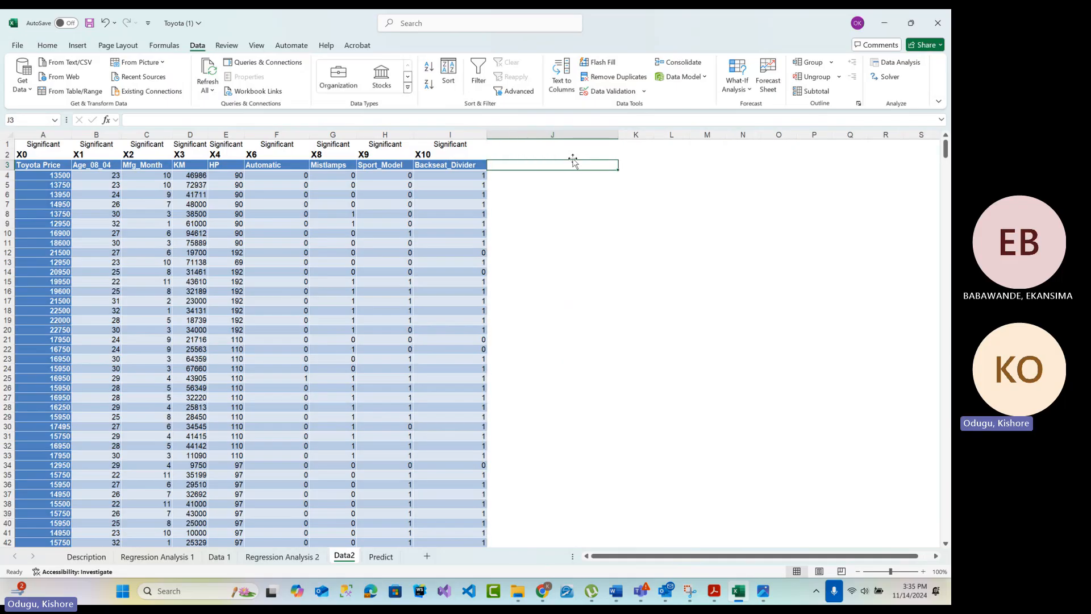
Insert a blank row above row 1 of the Data2 sheet
right_click(7, 145)
left_click(63, 258)
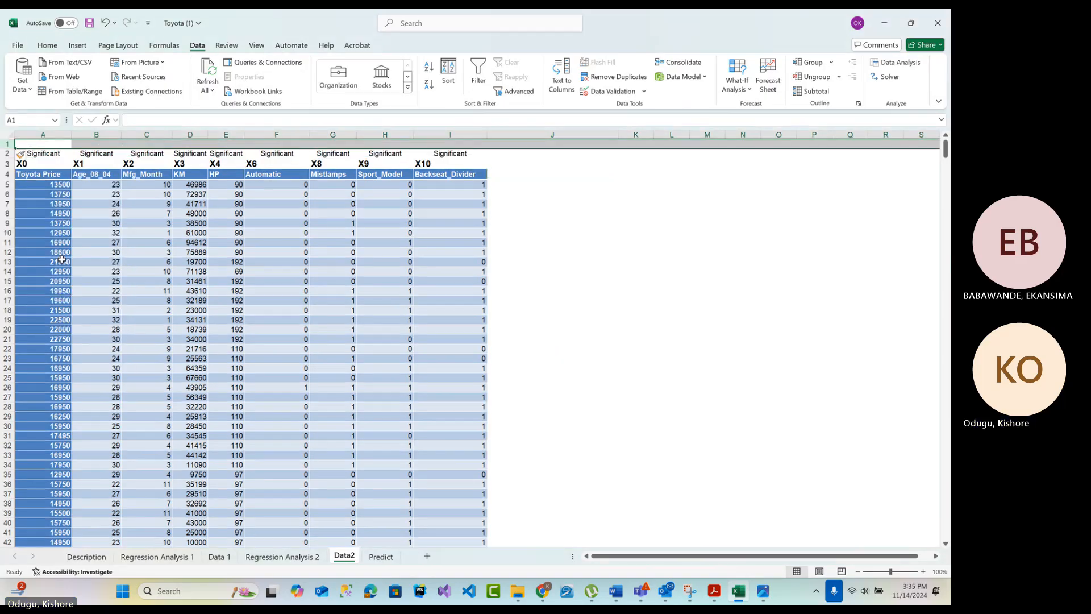
left_click(615, 298)
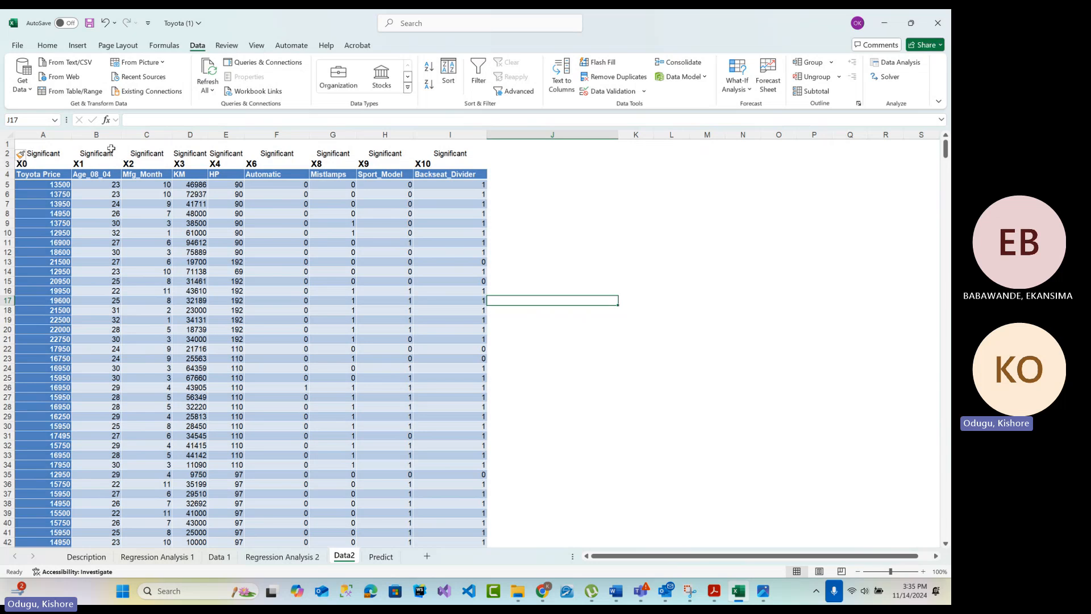
Copy the coefficients B17:B25 from Regression Analysis 2 and paste them transposed into Data2 row 1, starting at A1
left_click(282, 556)
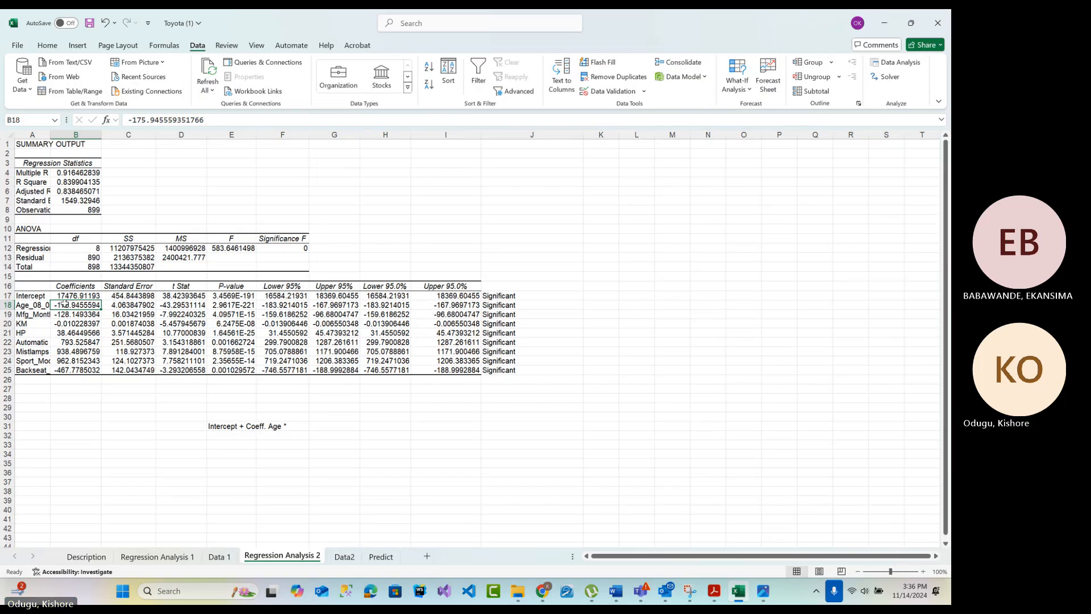
left_click_drag(71, 294, 71, 372)
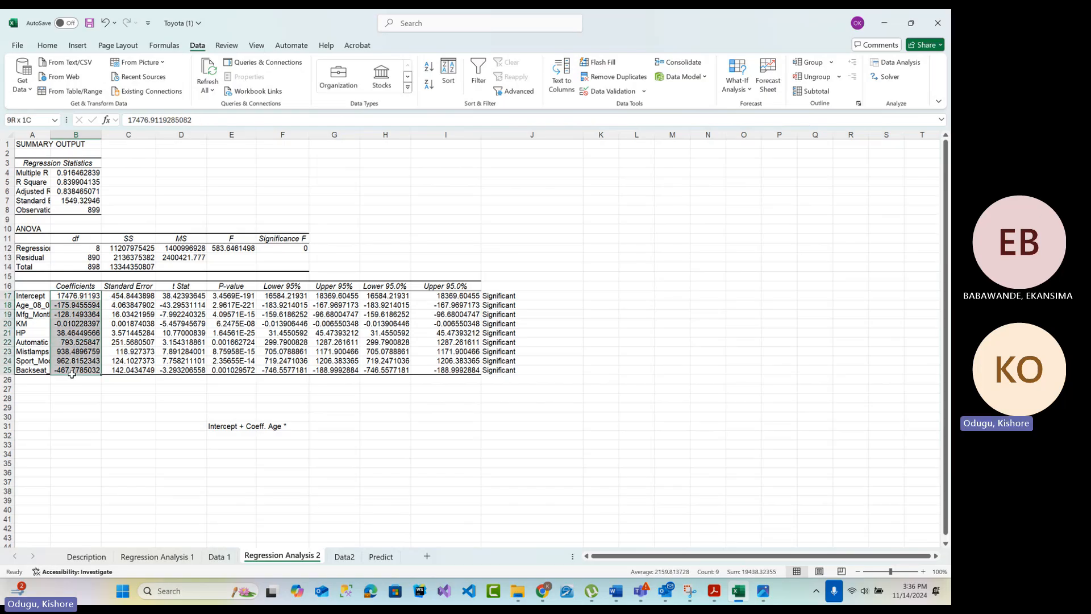
right_click(71, 372)
left_click(99, 245)
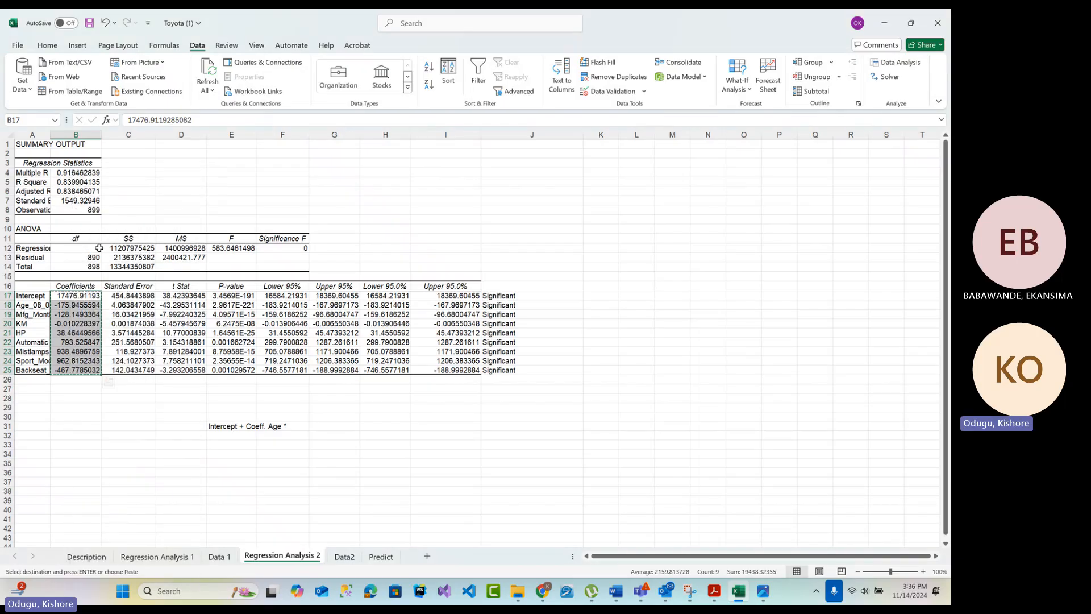
left_click(333, 560)
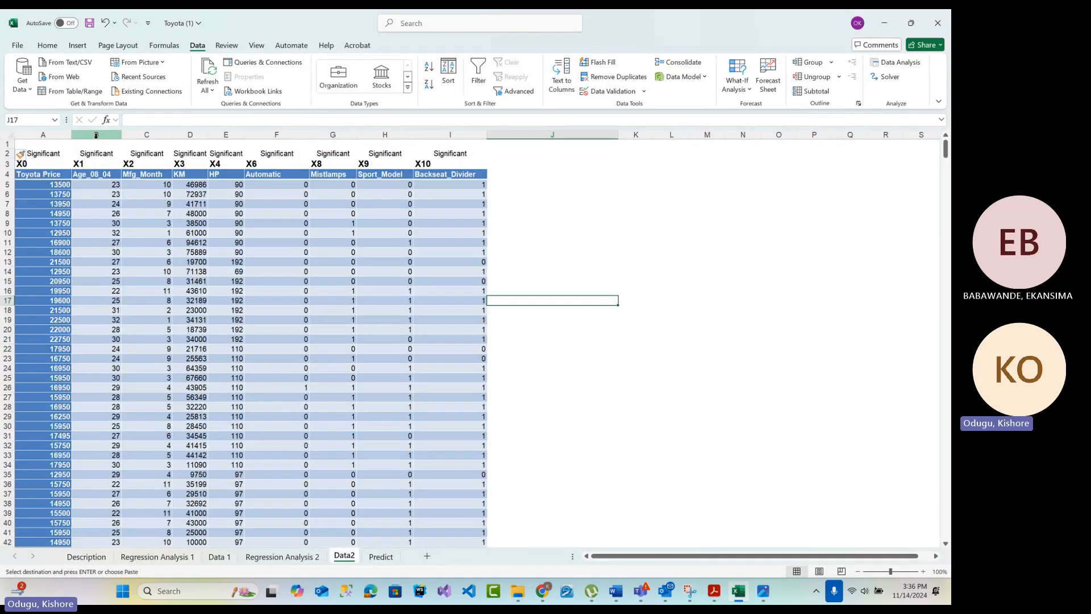
left_click(44, 143)
right_click(44, 143)
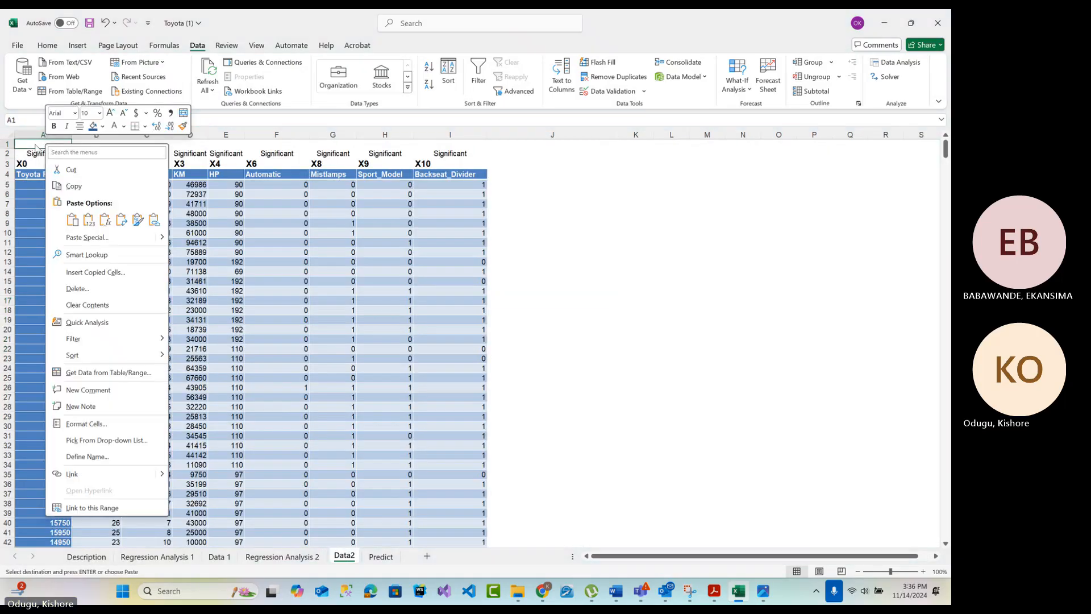
left_click(121, 220)
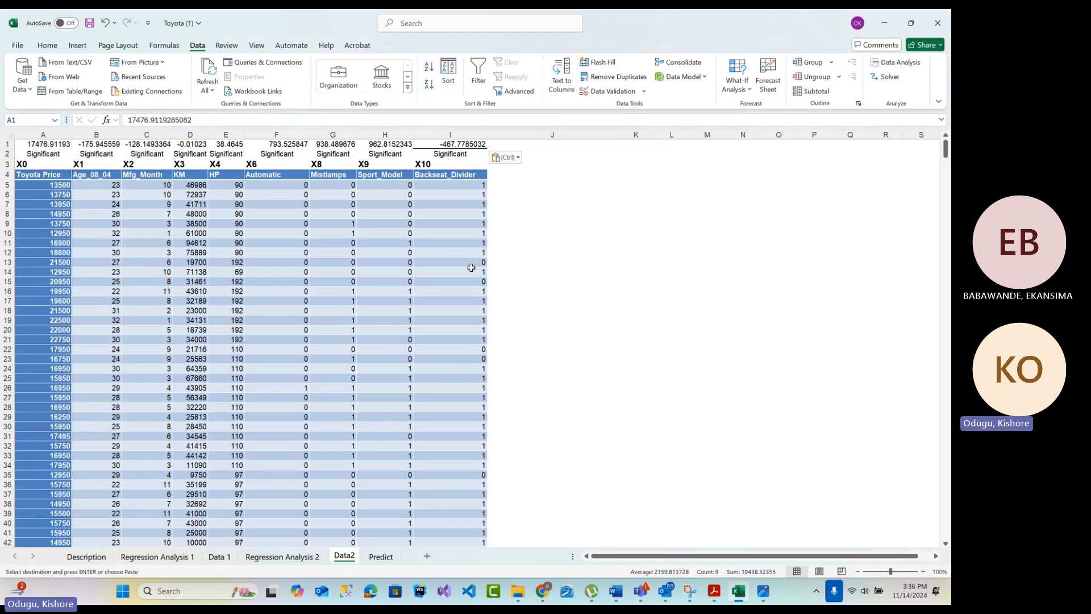
left_click(514, 295)
left_click(547, 250)
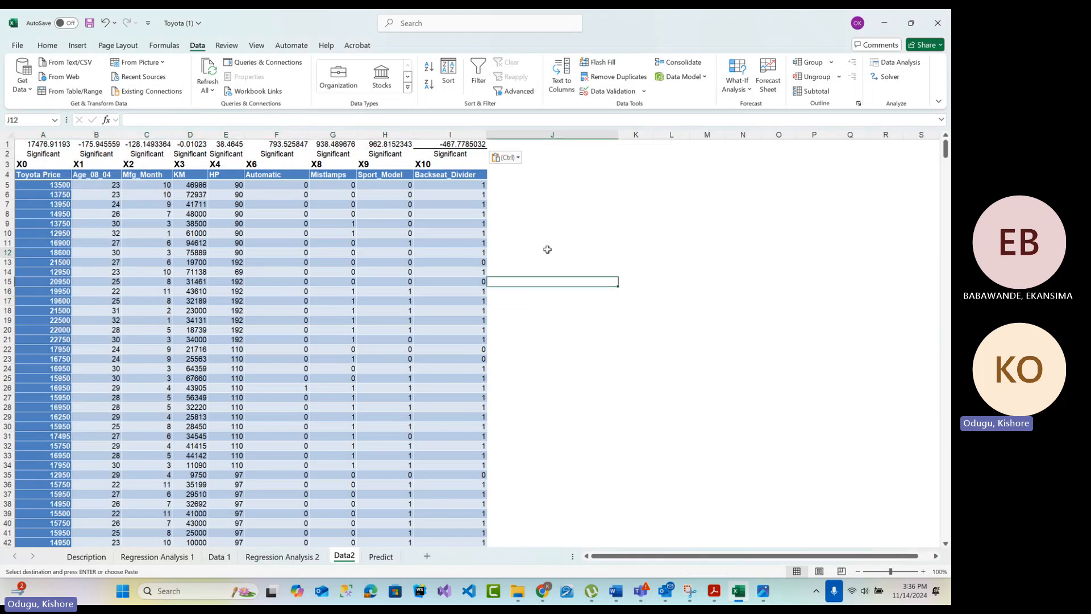
left_click(98, 146)
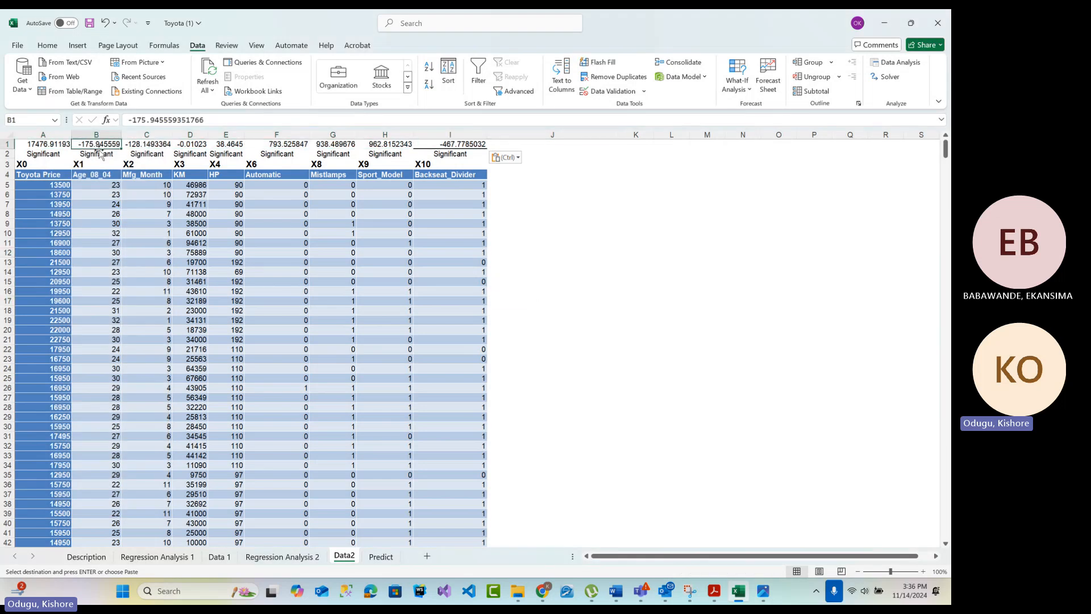
Compare the row 1 coefficients for age, manufacturing month, KM and HP with the matching first-car values in row 5 of Data2
left_click(104, 187)
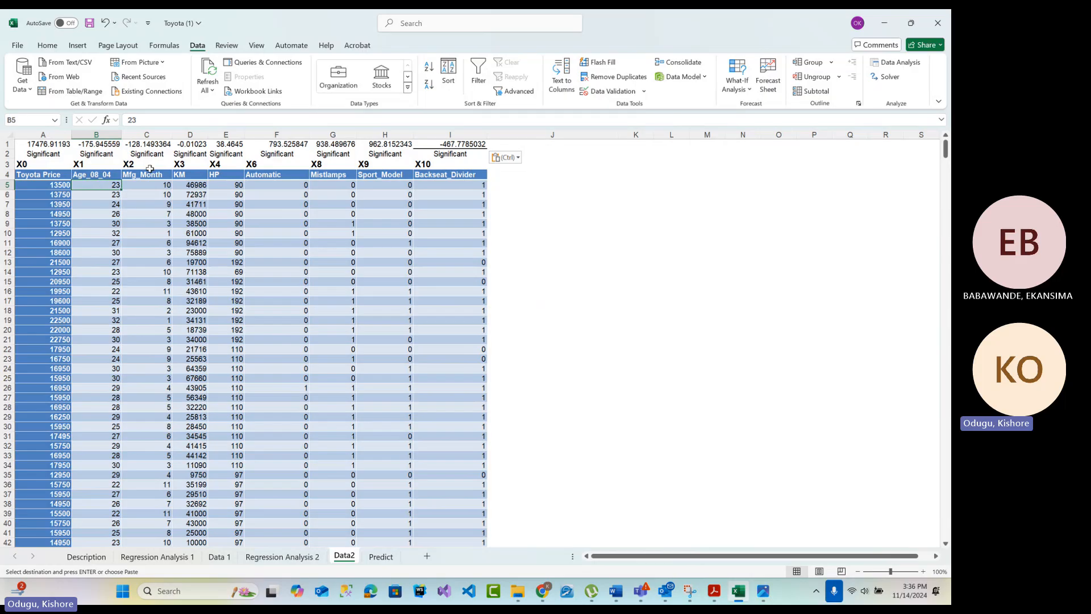
left_click(158, 145)
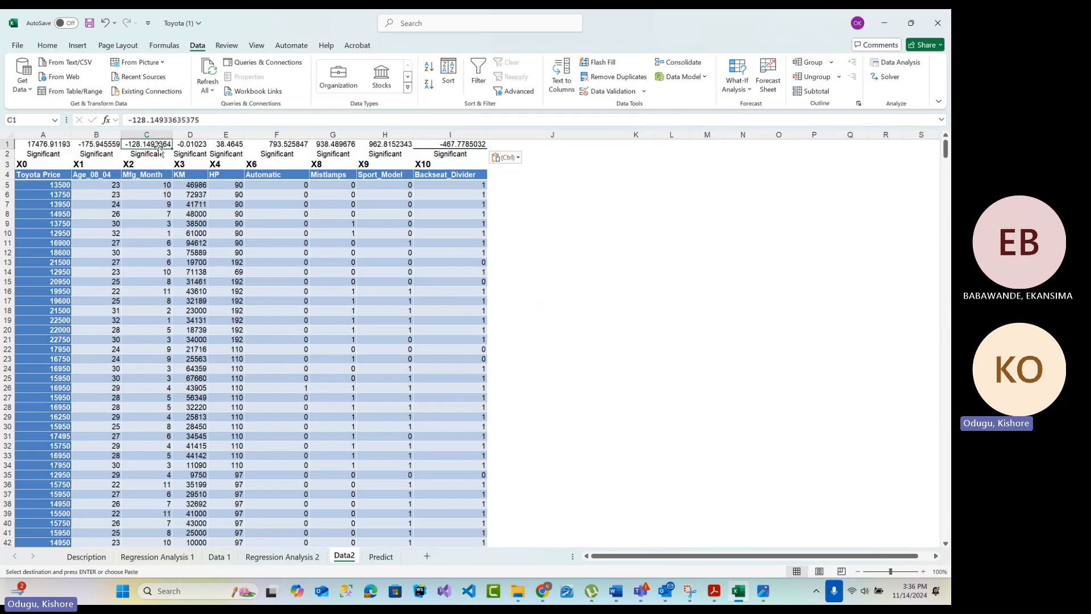
left_click(156, 186)
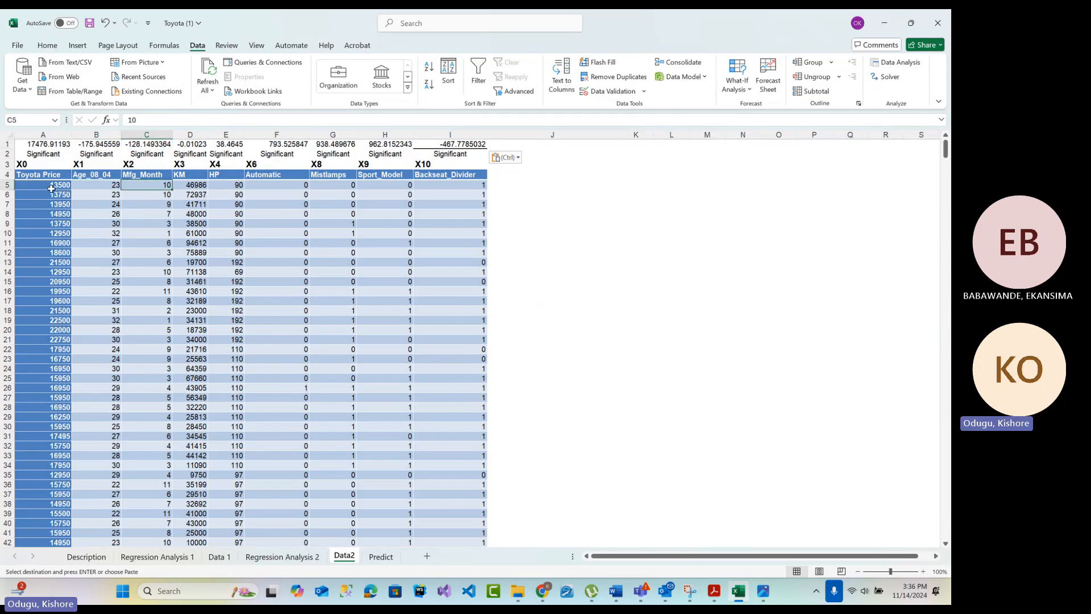
left_click(51, 188)
left_click(149, 188)
left_click(55, 185)
left_click(155, 186)
left_click(144, 145)
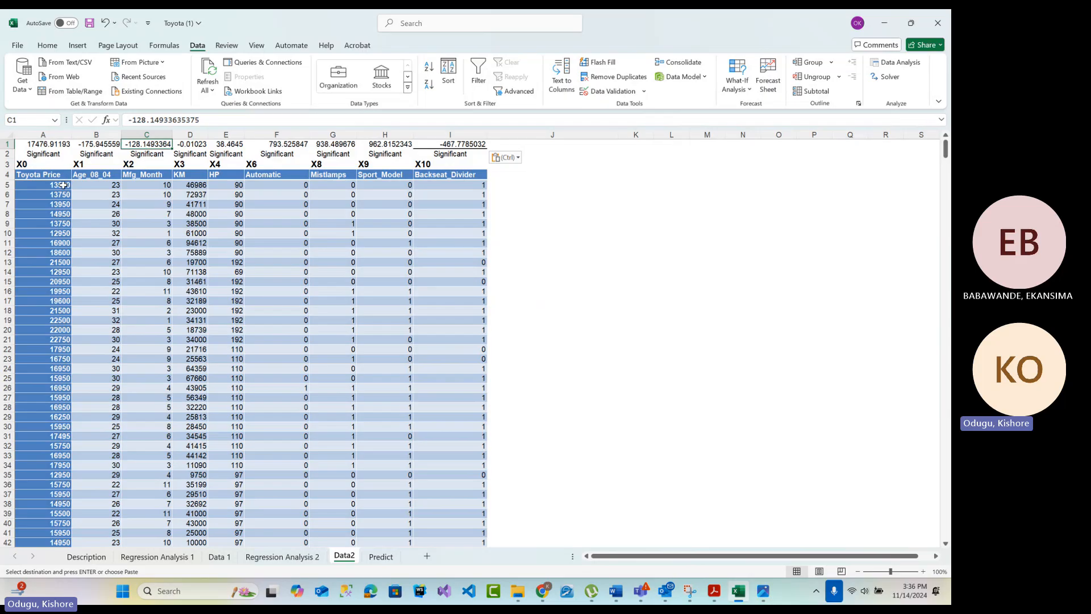
left_click(63, 185)
left_click(202, 186)
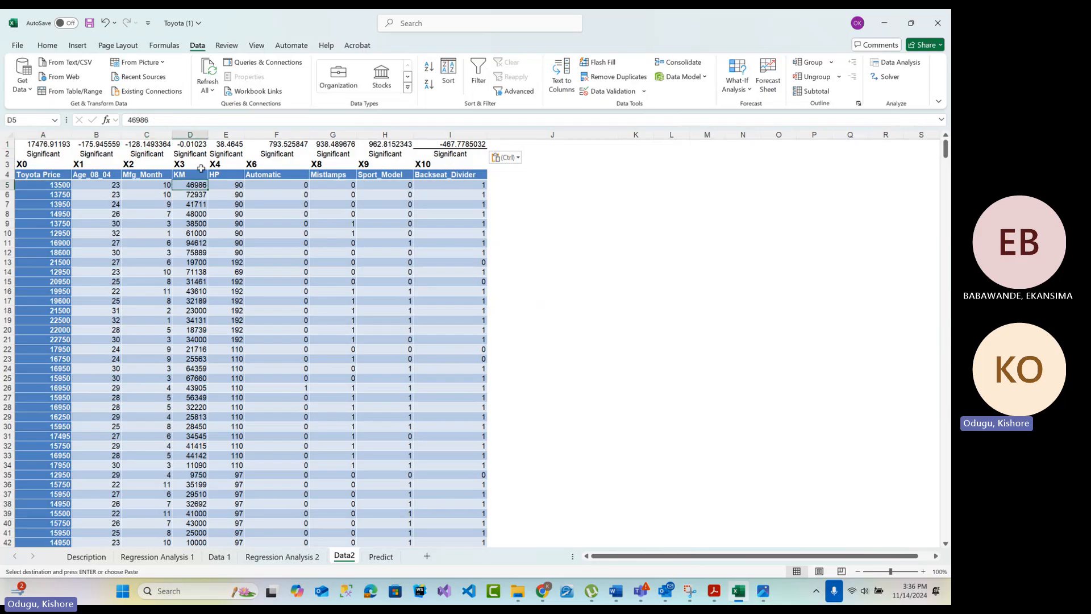
left_click(59, 186)
left_click(239, 185)
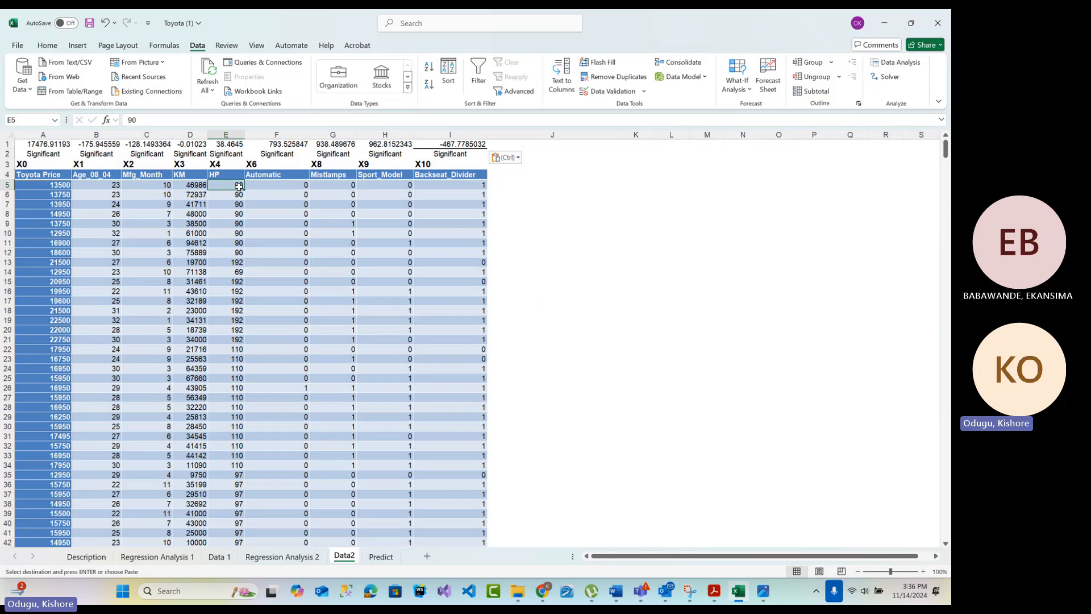
left_click(234, 144)
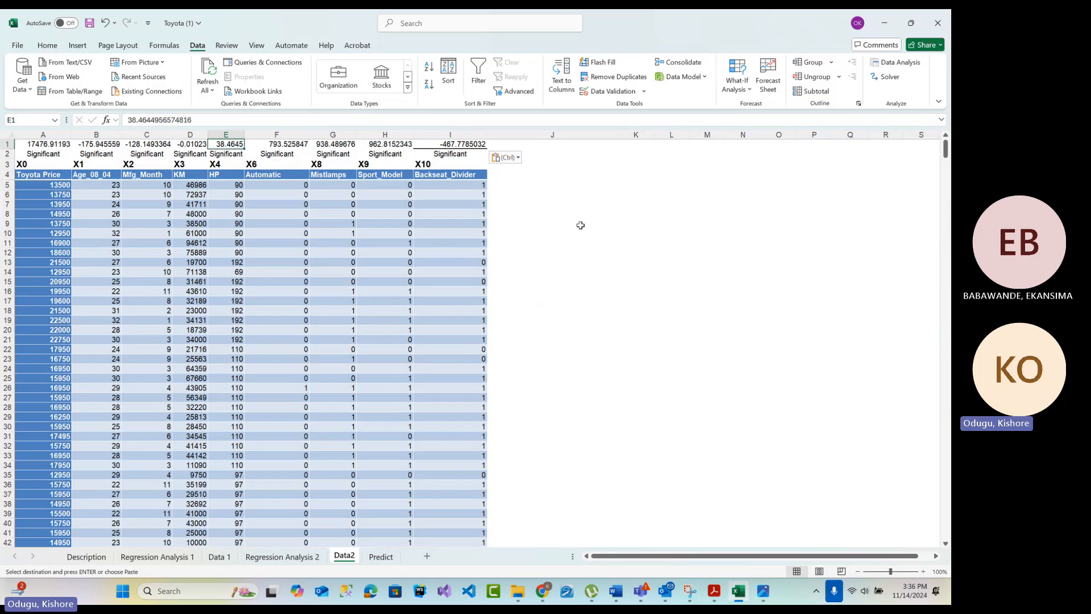
Begin the predicted price formula in J5 with the absolute intercept reference and the Age_08_04 term: =$A$1+B1*B5
left_click(509, 186)
double_click(509, 187)
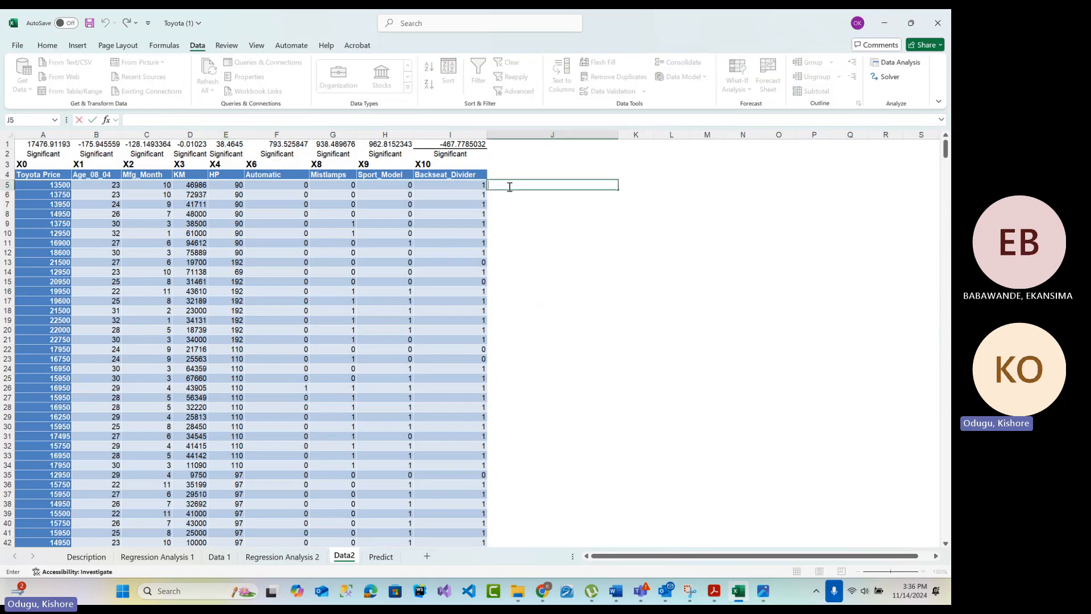
type("=")
left_click(47, 144)
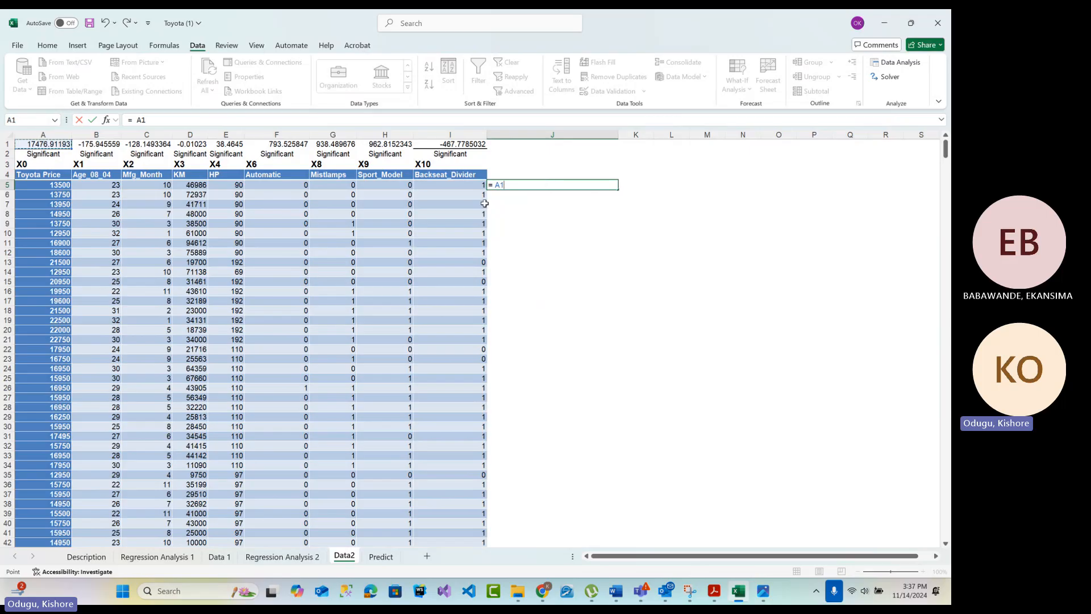
key("F2")
left_click(514, 186)
left_click(102, 145)
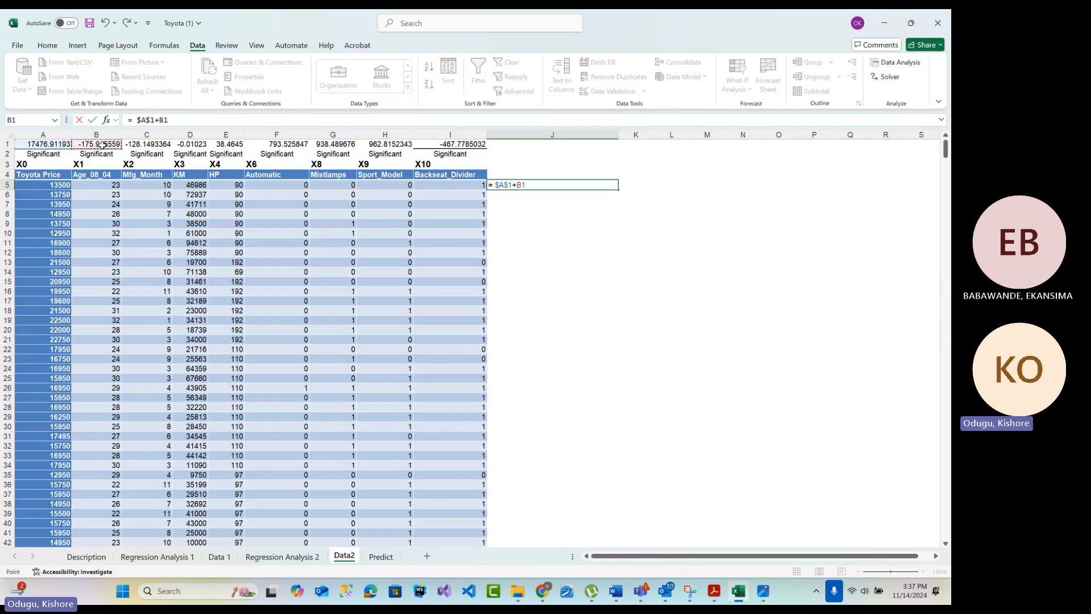
type("*")
left_click(89, 186)
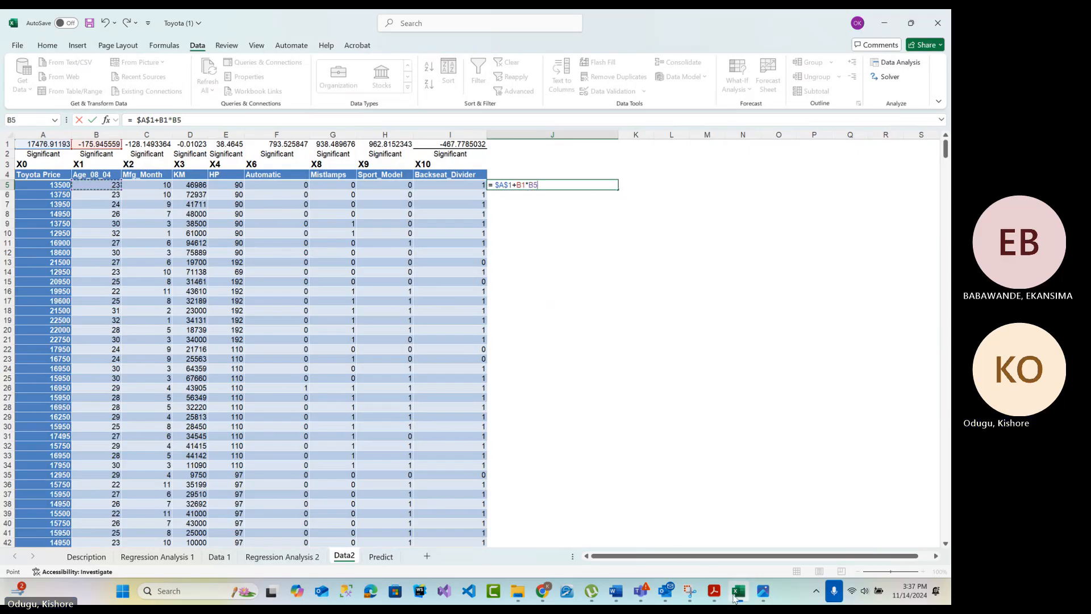
Check the regression line equation in the Acrobat PDF, return to Excel and extend the J5 formula with the Mfg_Month and KM terms +C1*C5+D1*D5
left_click(714, 591)
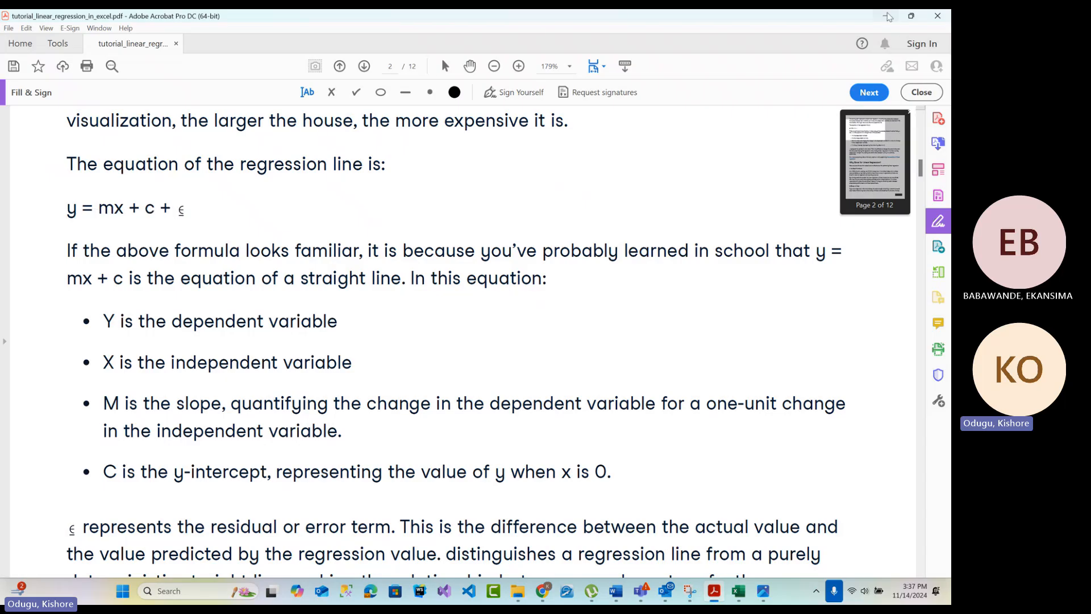
left_click(885, 16)
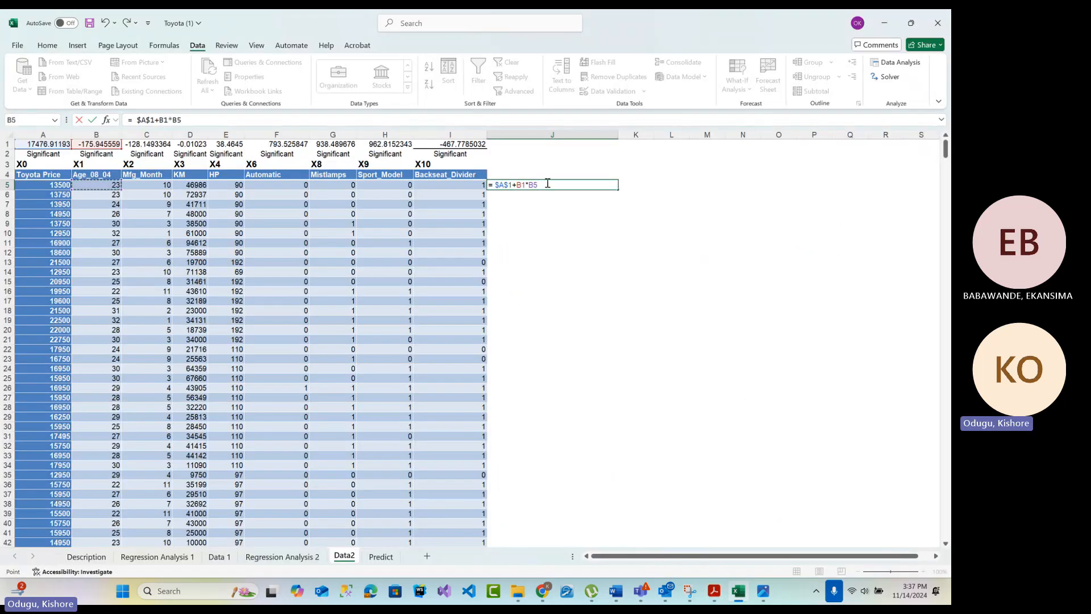
type("+")
left_click(149, 146)
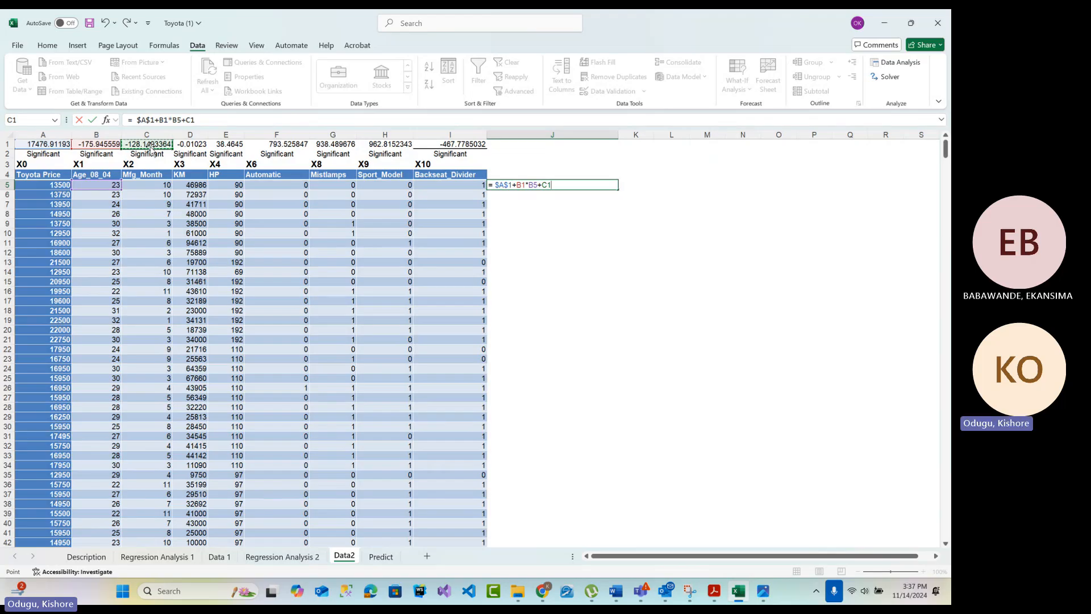
type("*")
left_click(145, 185)
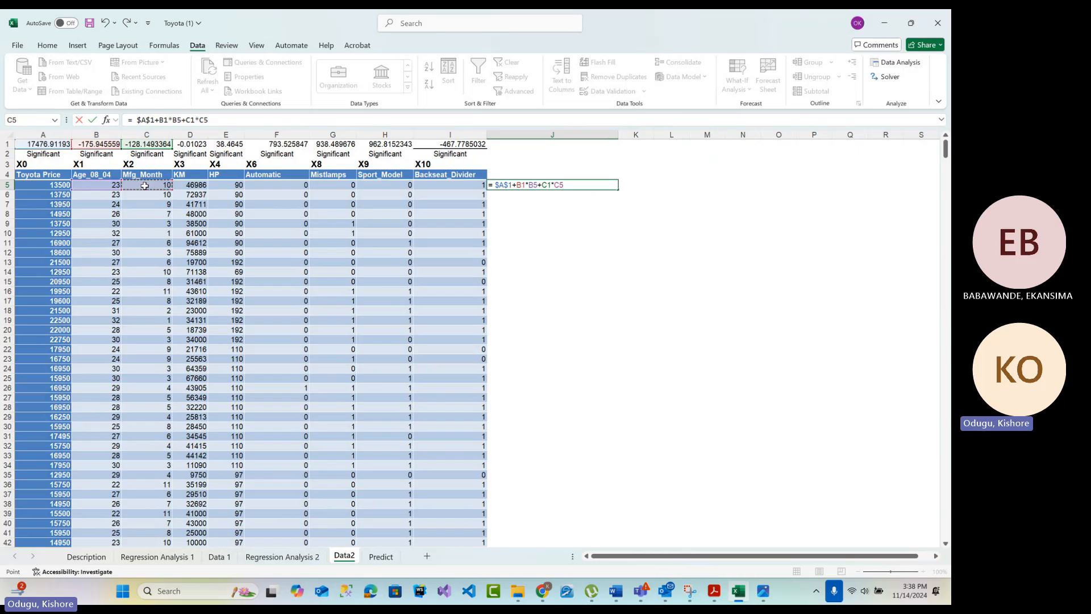
type("+")
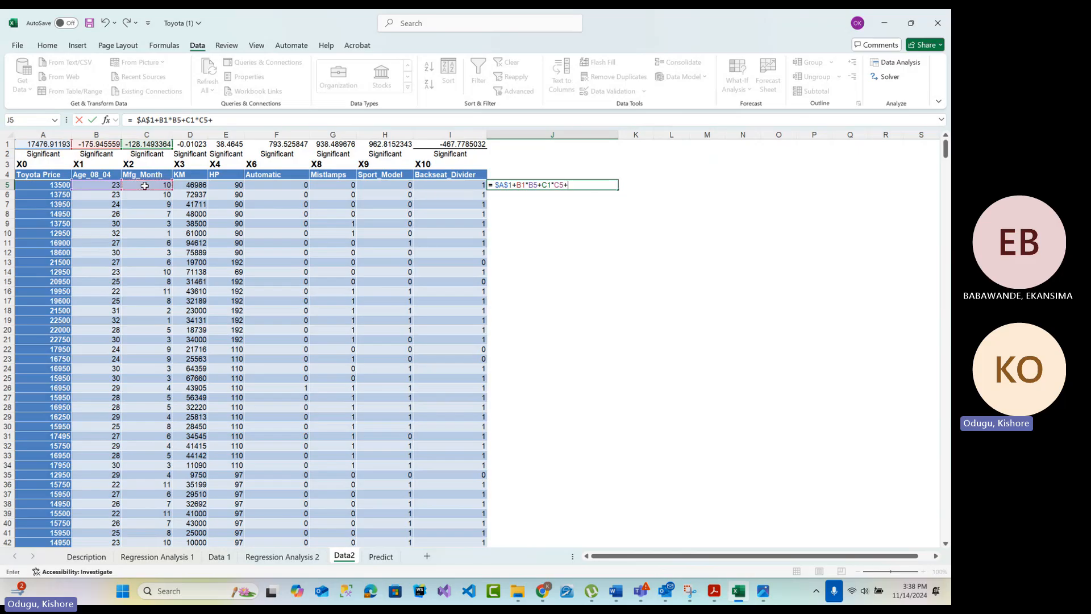
left_click(191, 145)
type("*")
left_click(185, 186)
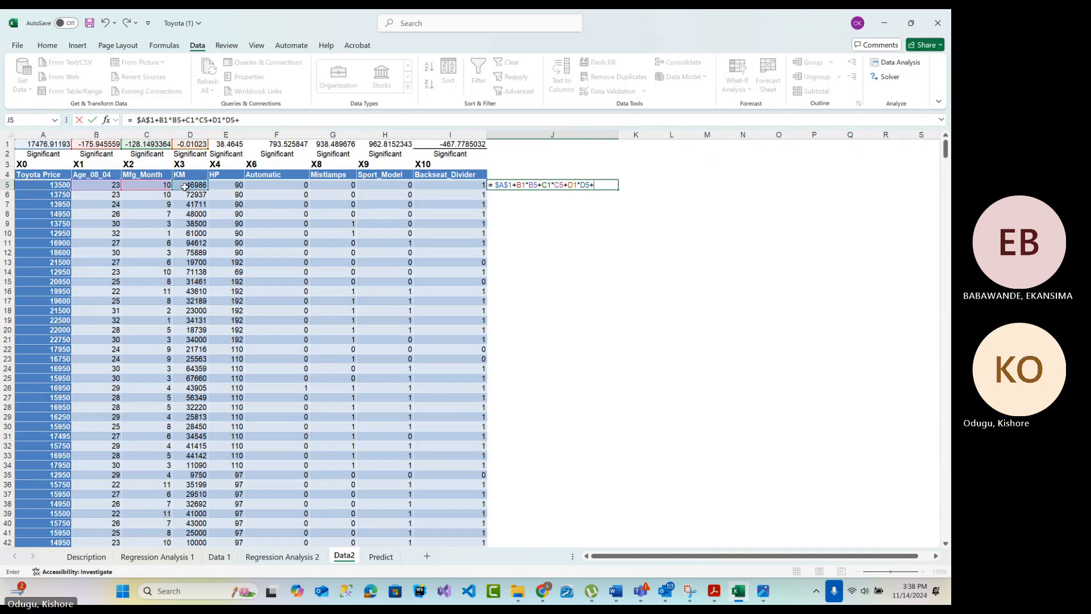
Extend the J5 formula with the HP and Automatic terms +E1*E5+F1*F5
type("+")
left_click(226, 144)
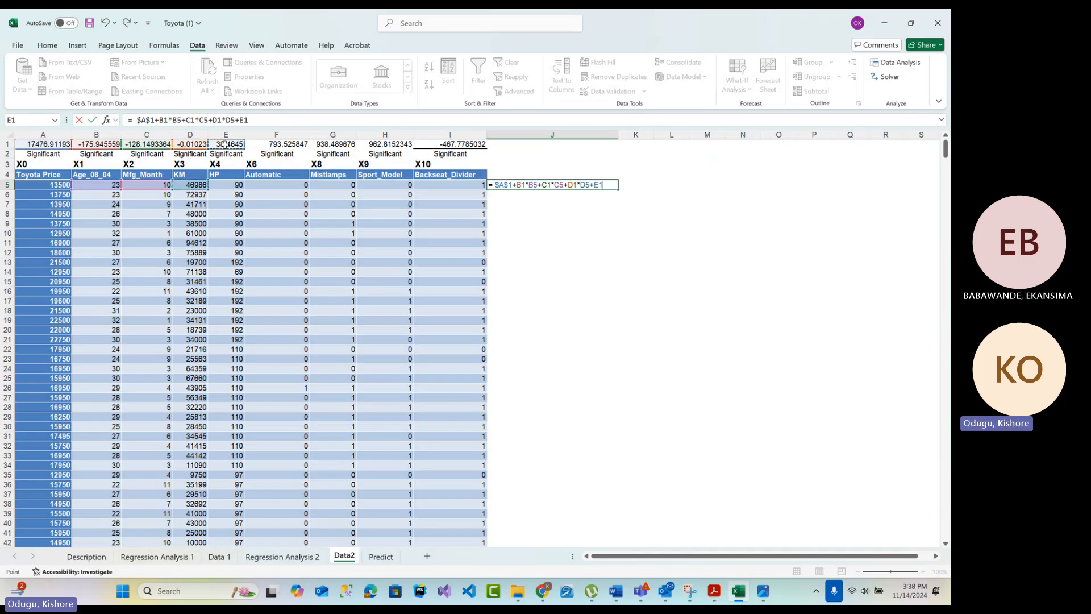
type("*")
left_click(215, 184)
type("+")
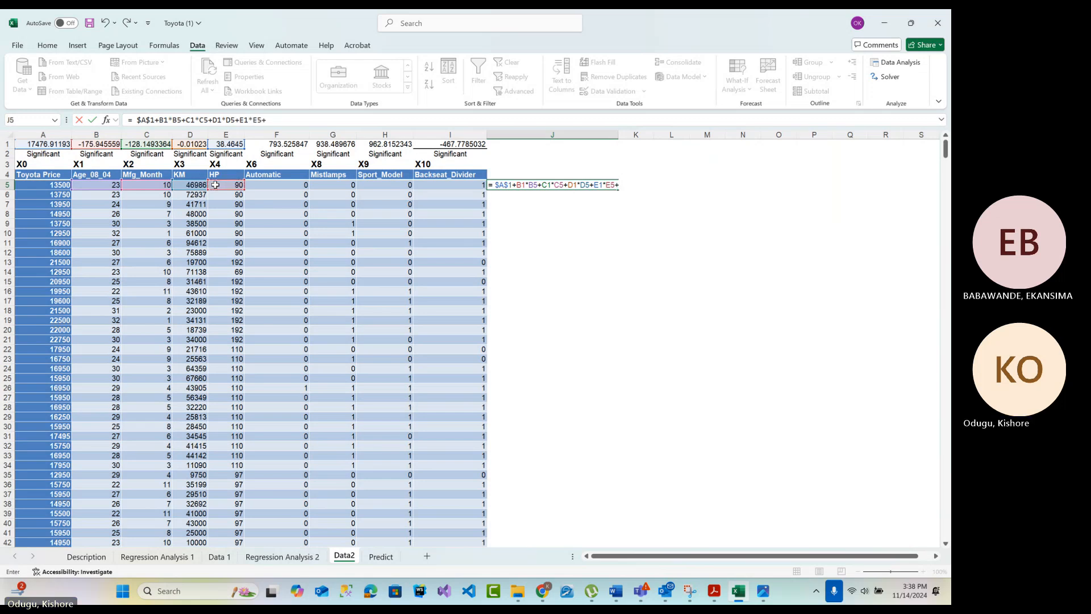
left_click(268, 146)
type("*")
left_click(267, 188)
Add the Mistlamps term +G1*G5 to the J5 formula, removing the stray multiplication sign
type("+")
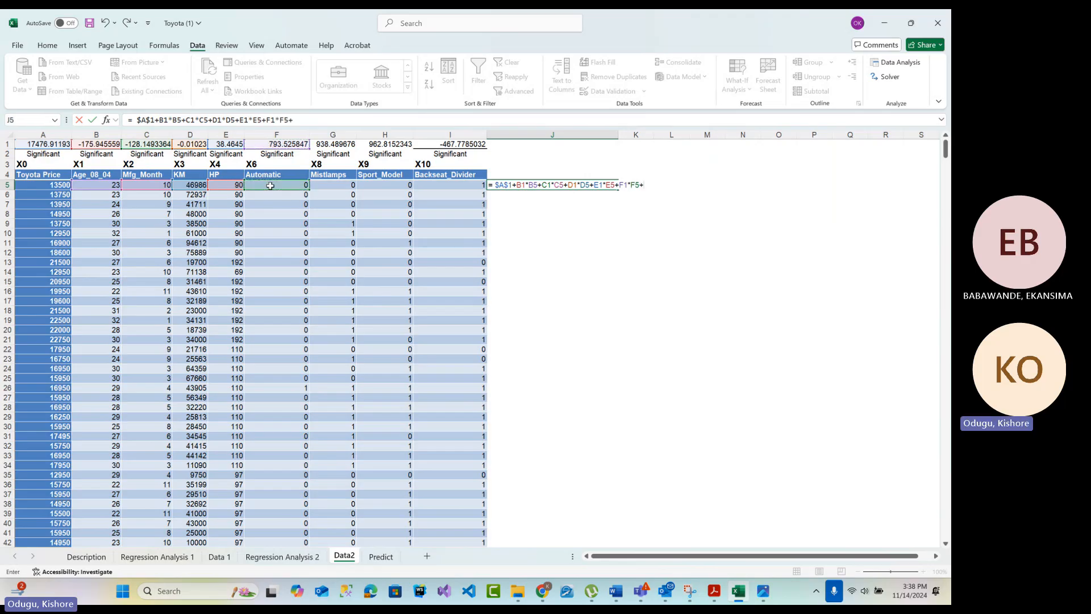
left_click(351, 144)
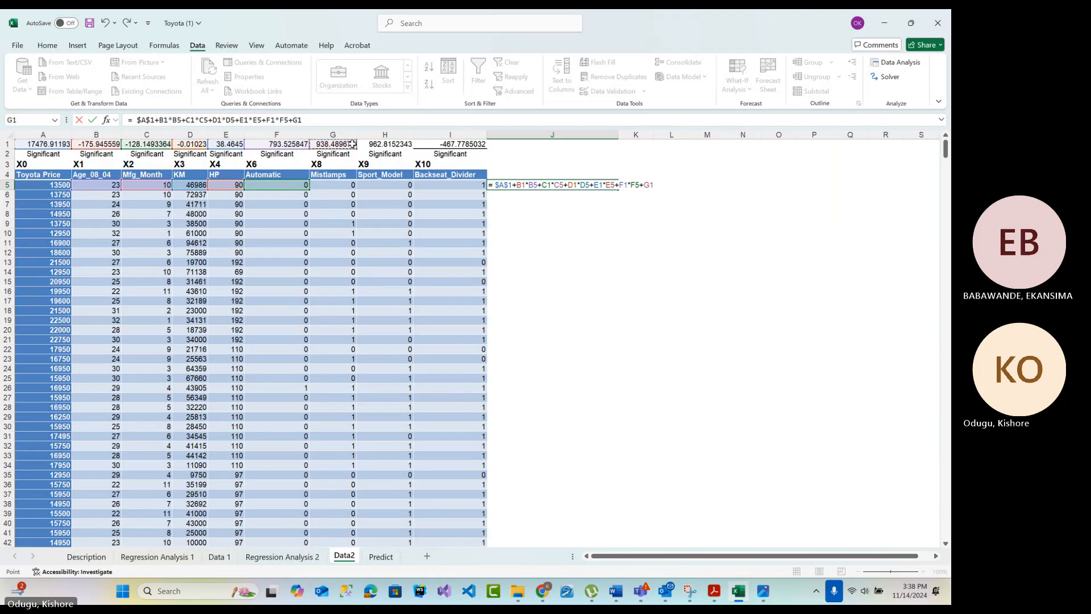
type("*")
left_click(332, 186)
type("*")
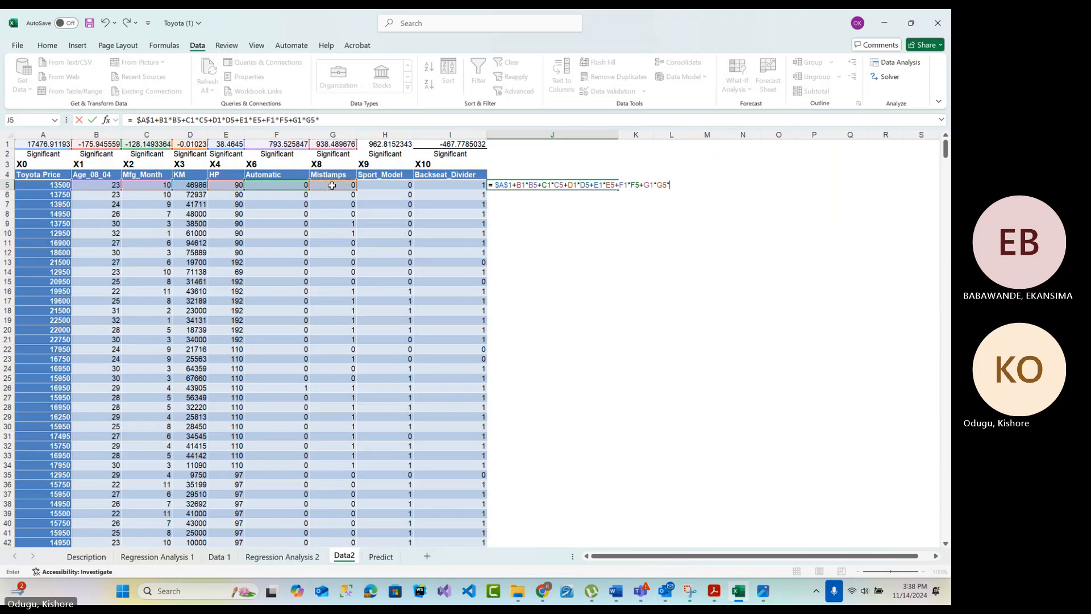
key("BackSpace")
key("BackSpace")
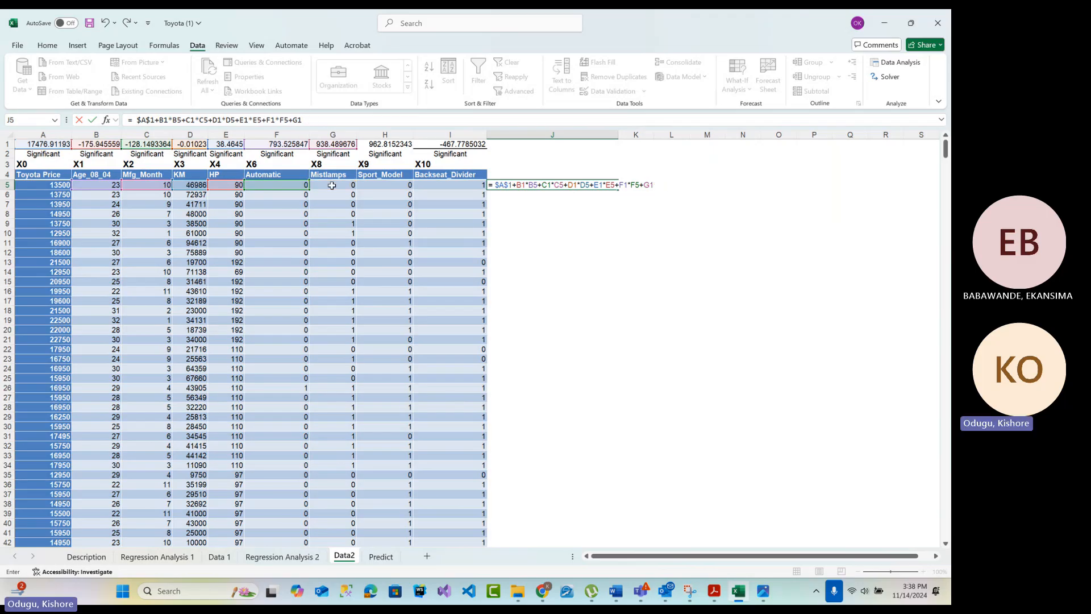
left_click(332, 185)
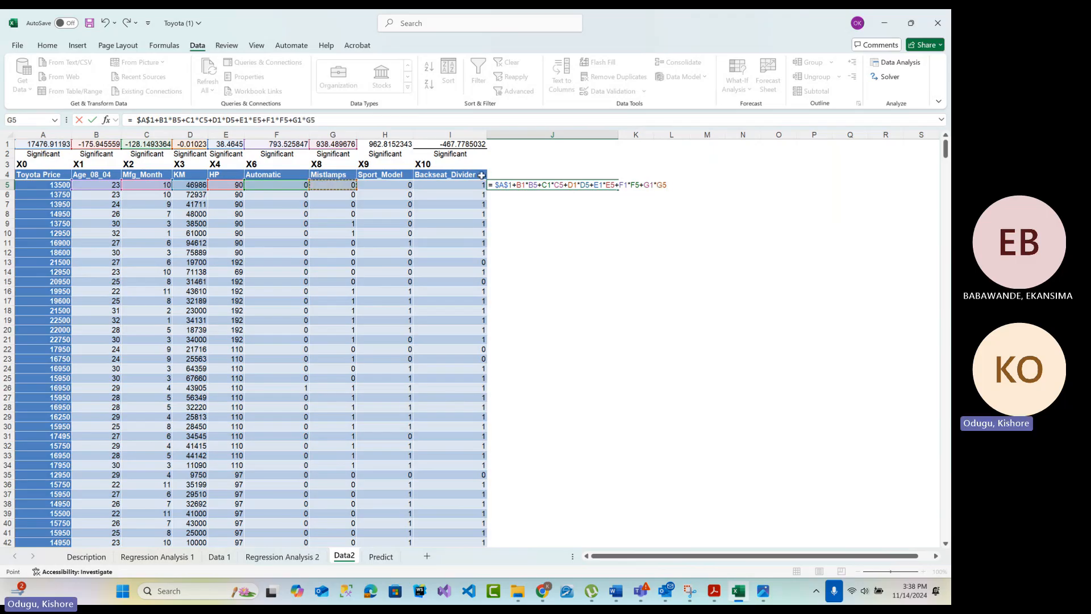
Finish the J5 formula with the Sport_Model term +H1*H5 and the Backseat_Divider references +I1+I5, and enter it
type("+")
left_click(387, 144)
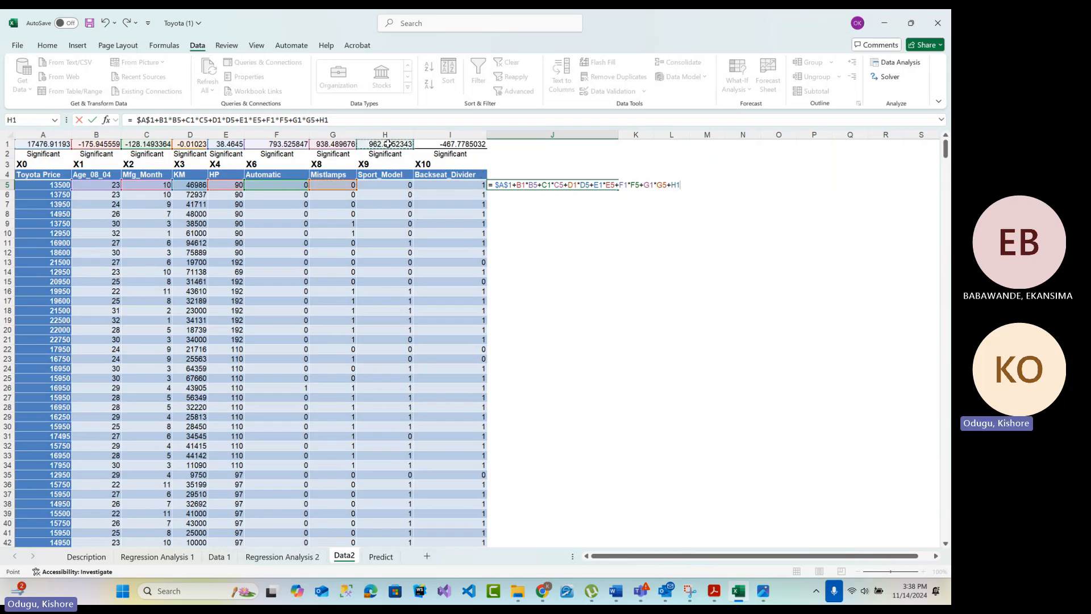
type("*")
left_click(389, 185)
type("+")
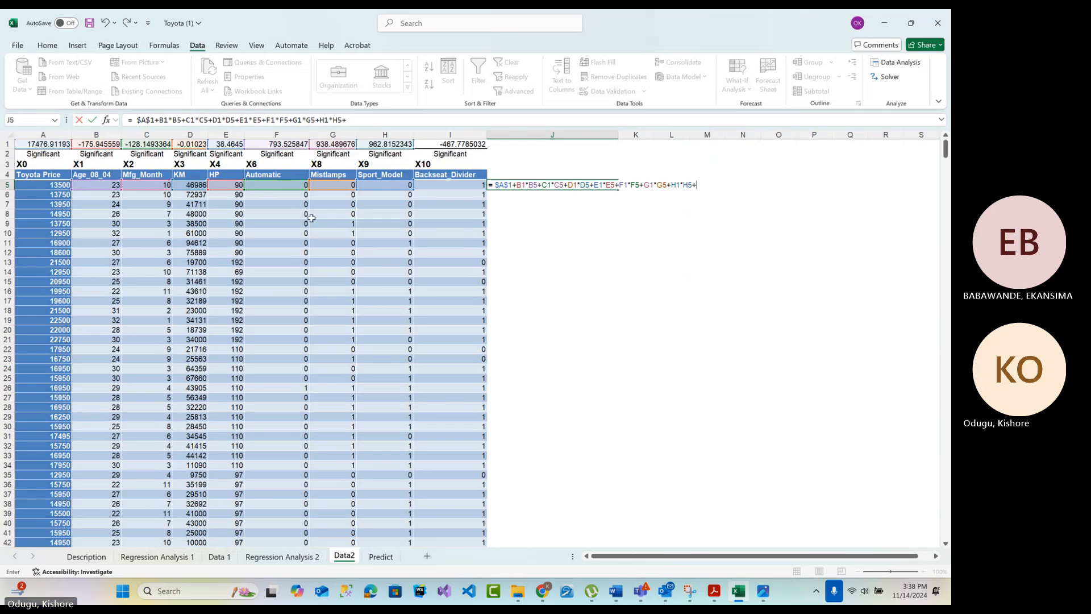
left_click(432, 144)
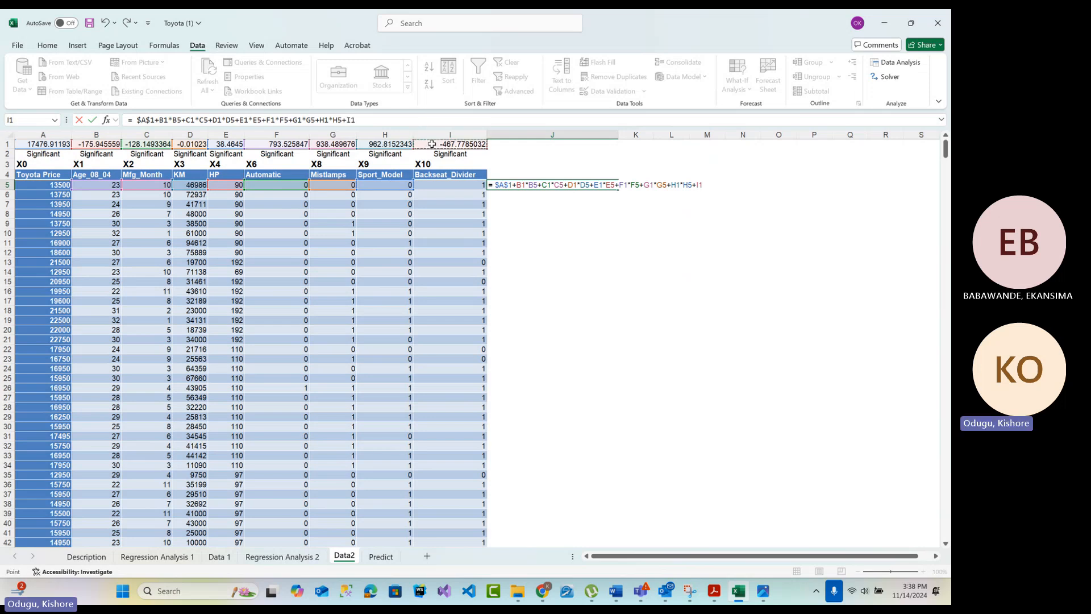
type("+")
left_click(448, 188)
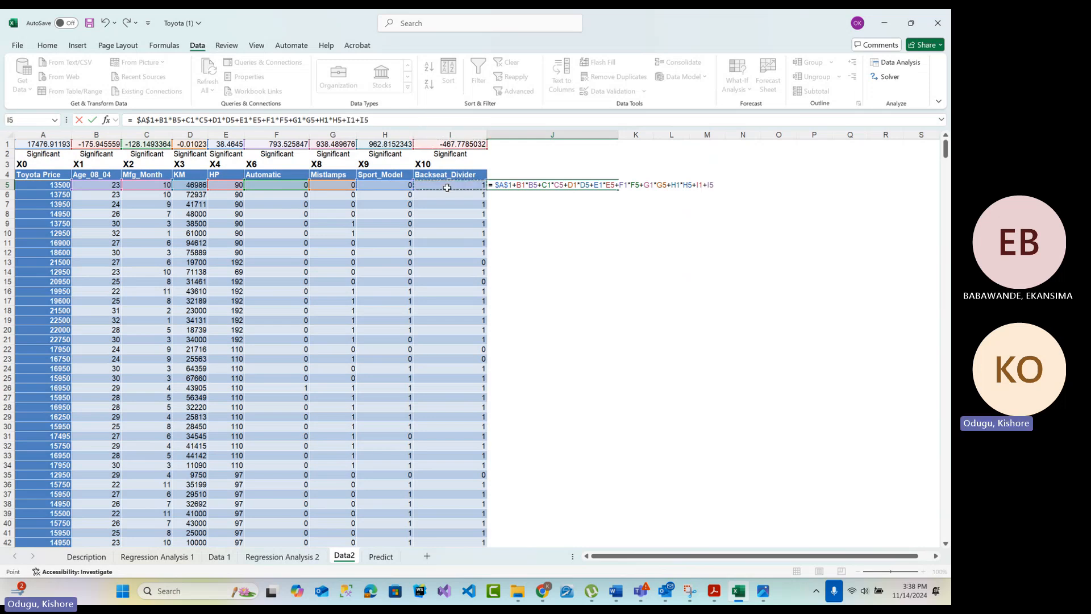
key("Return")
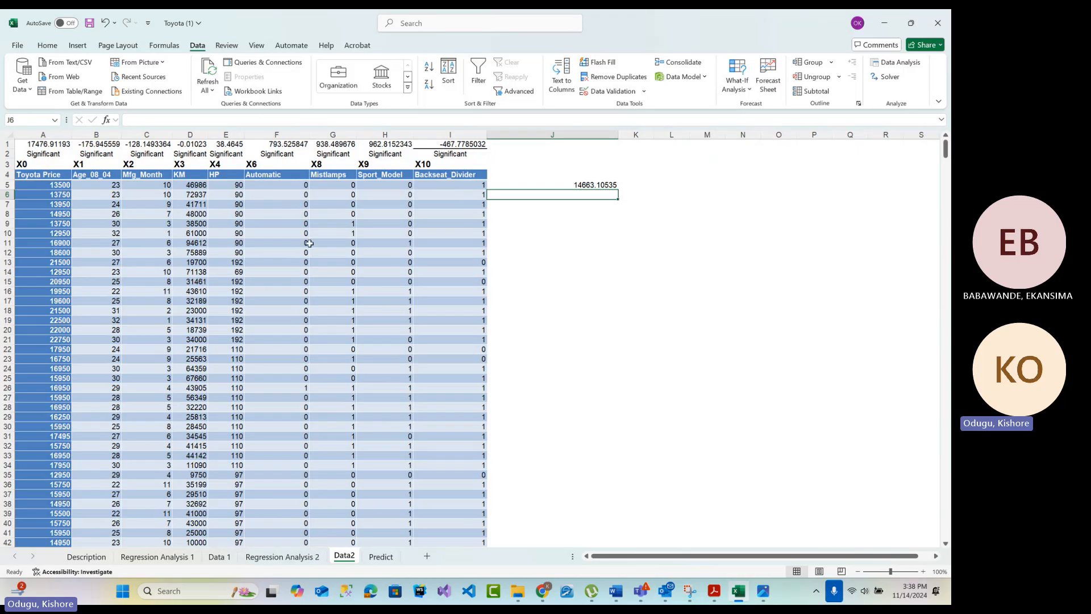
Compare the J5 prediction for the first Data2 row with observation 1's predicted Toyota price in the Regression Analysis 1 residual output
left_click(567, 183)
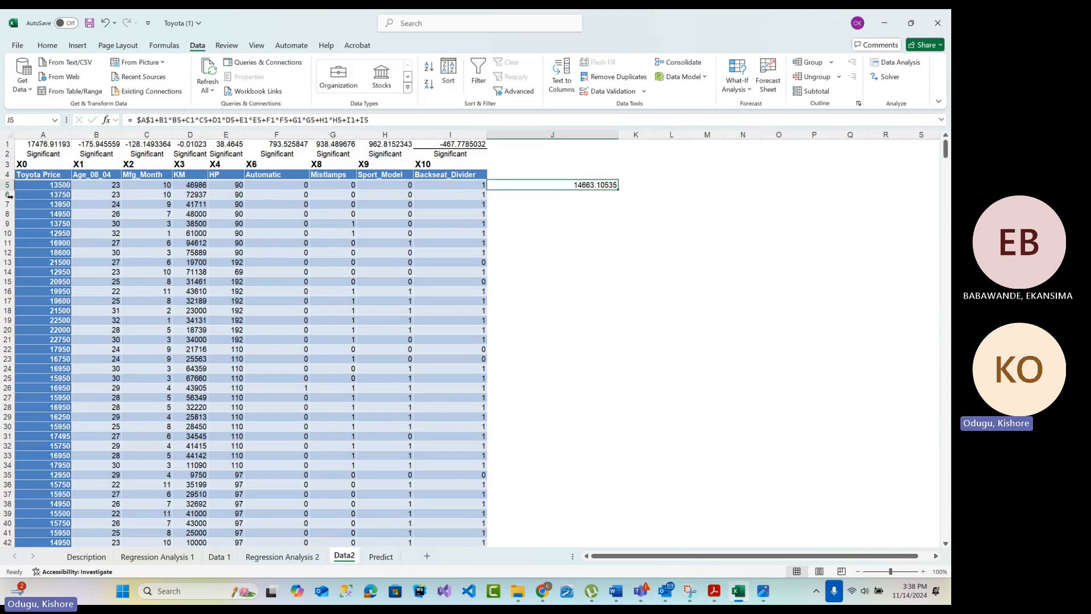
left_click_drag(45, 183, 481, 192)
left_click(578, 185)
left_click(159, 557)
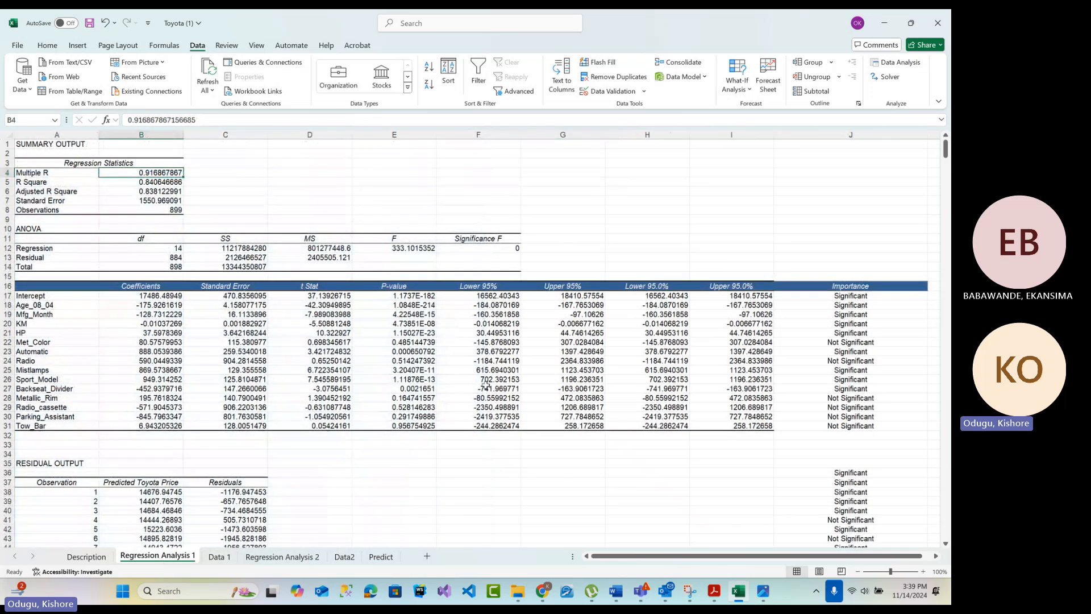
scroll(114, 365, "down", 2)
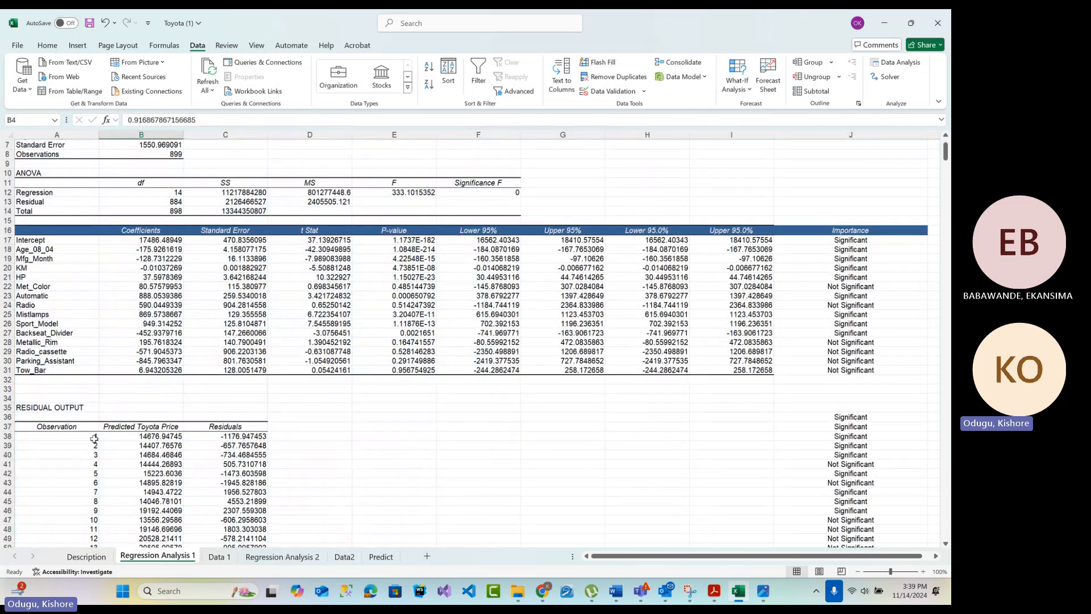
left_click_drag(38, 437, 250, 441)
left_click(146, 440)
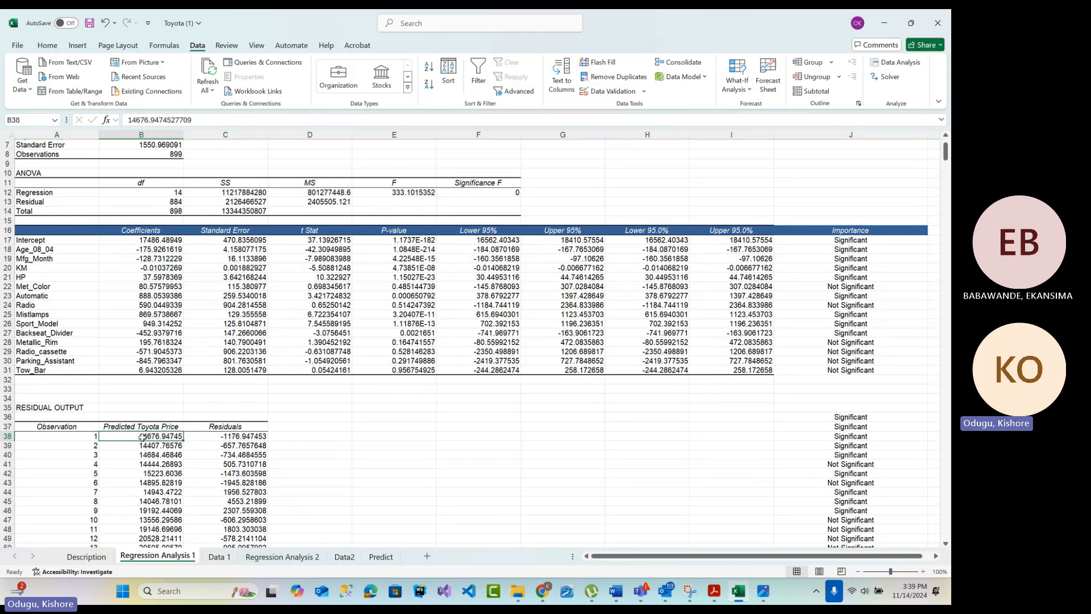
key("ctrl+c")
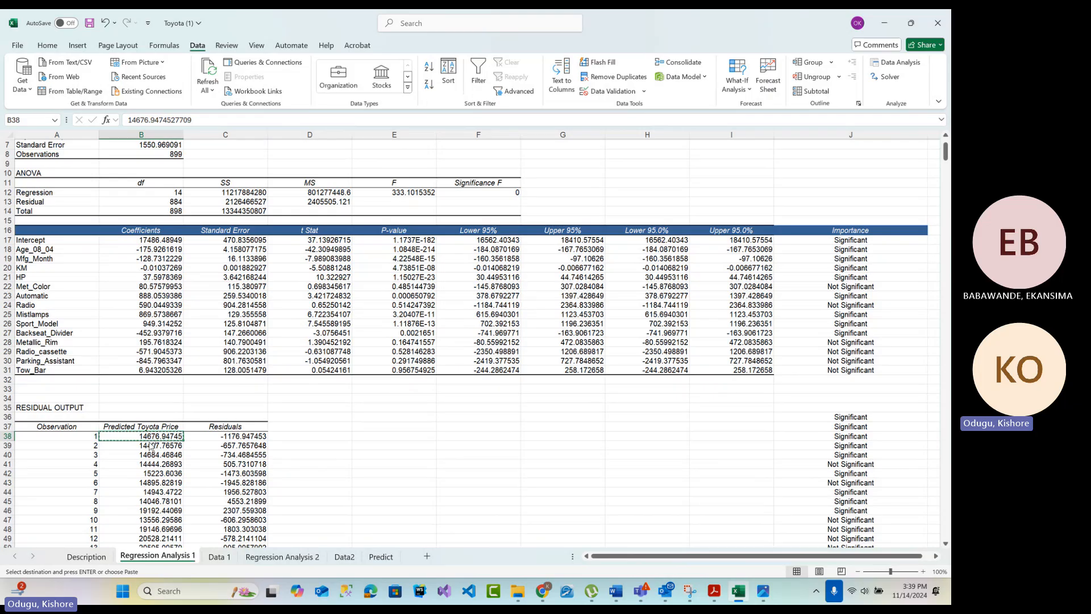
scroll(151, 446, "up", 1, "ctrl")
left_click_drag(671, 556, 551, 563)
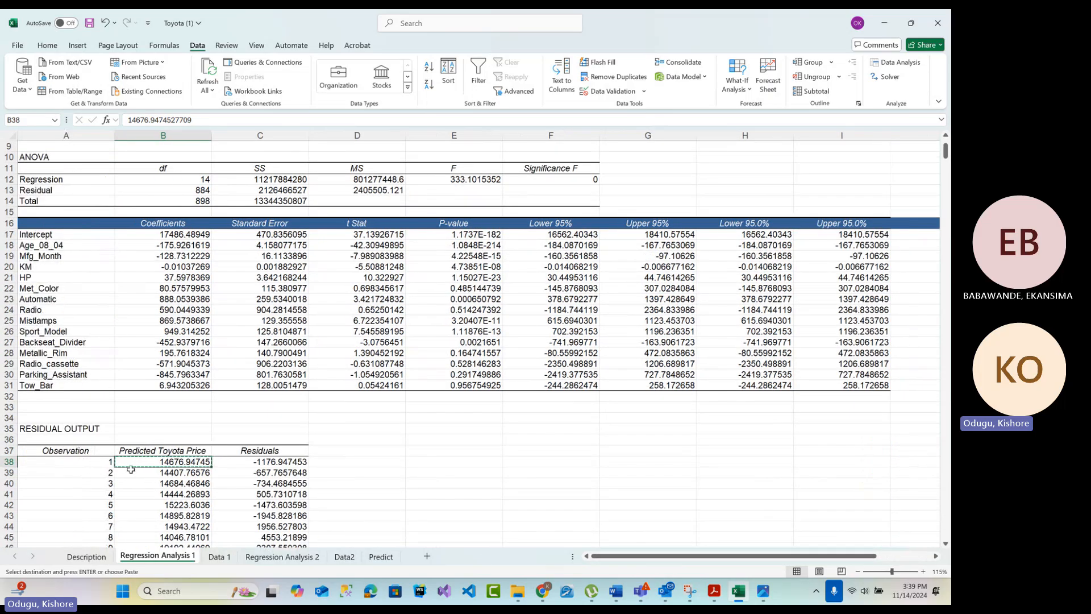
scroll(162, 463, "down", 2)
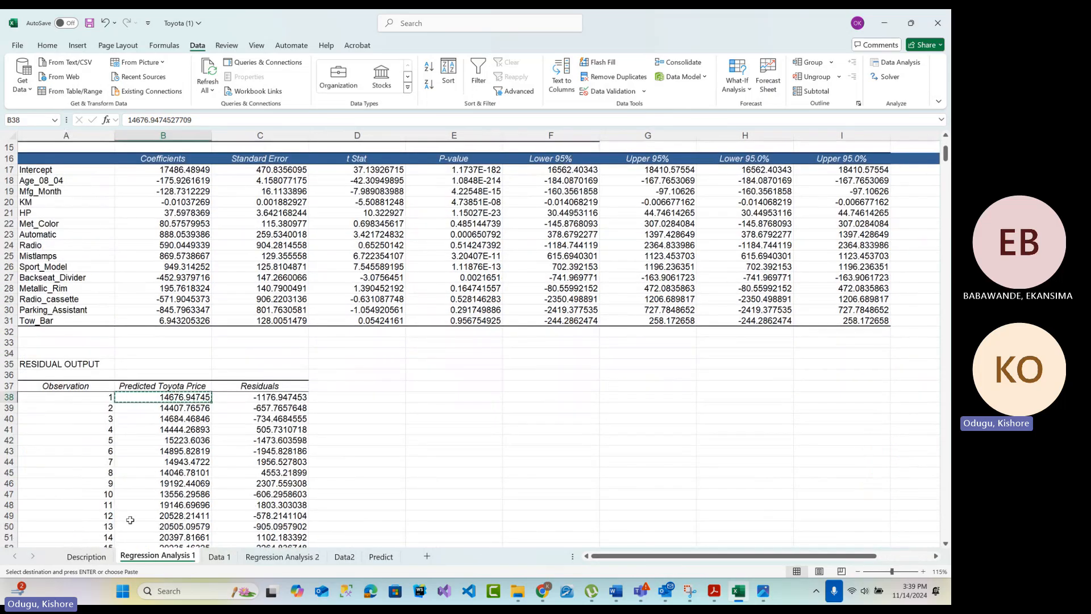
Check the first data row on Data 1 against the Regression Analysis 1 output and return to the J5 prediction on Data2
left_click(219, 556)
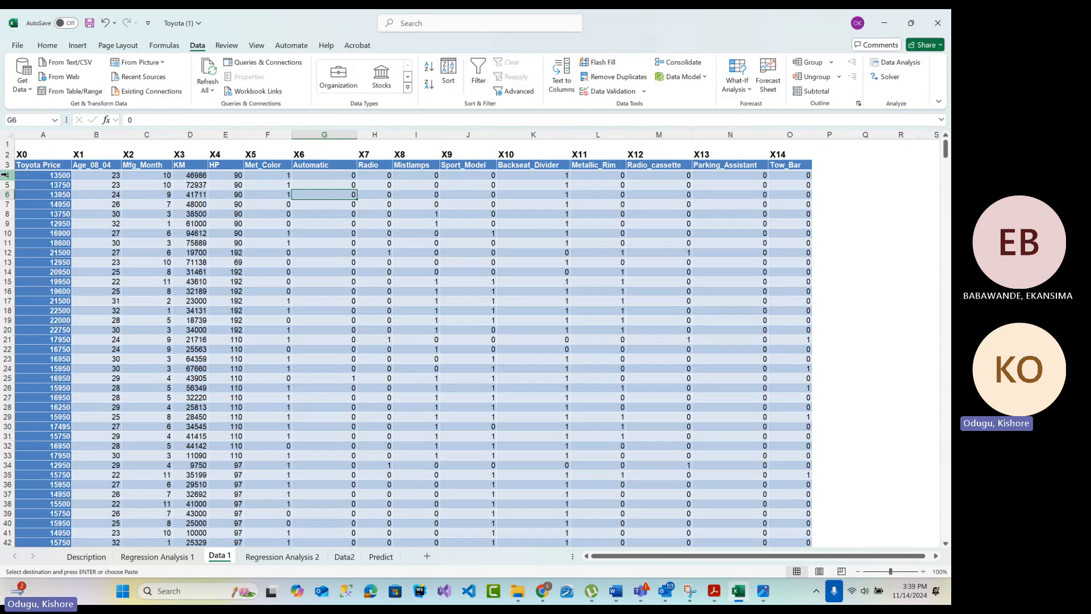
left_click(8, 175)
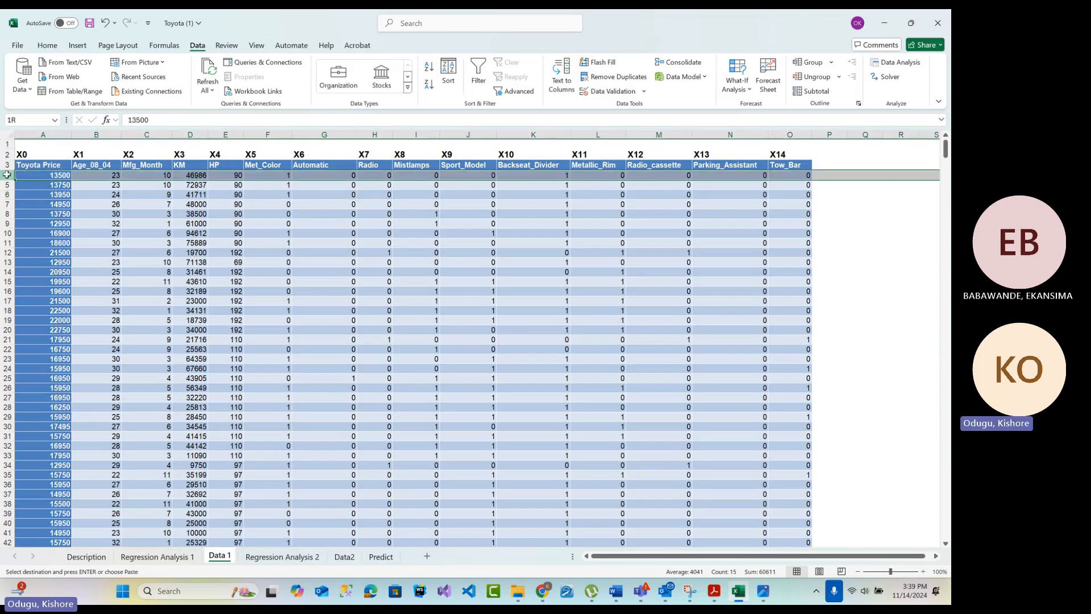
left_click(183, 558)
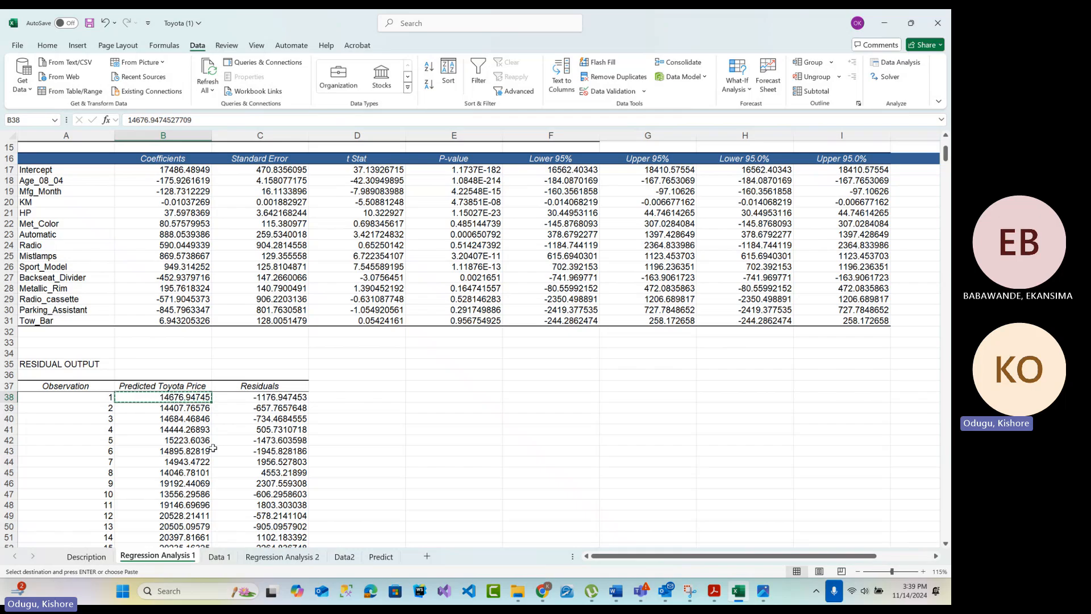
left_click(349, 558)
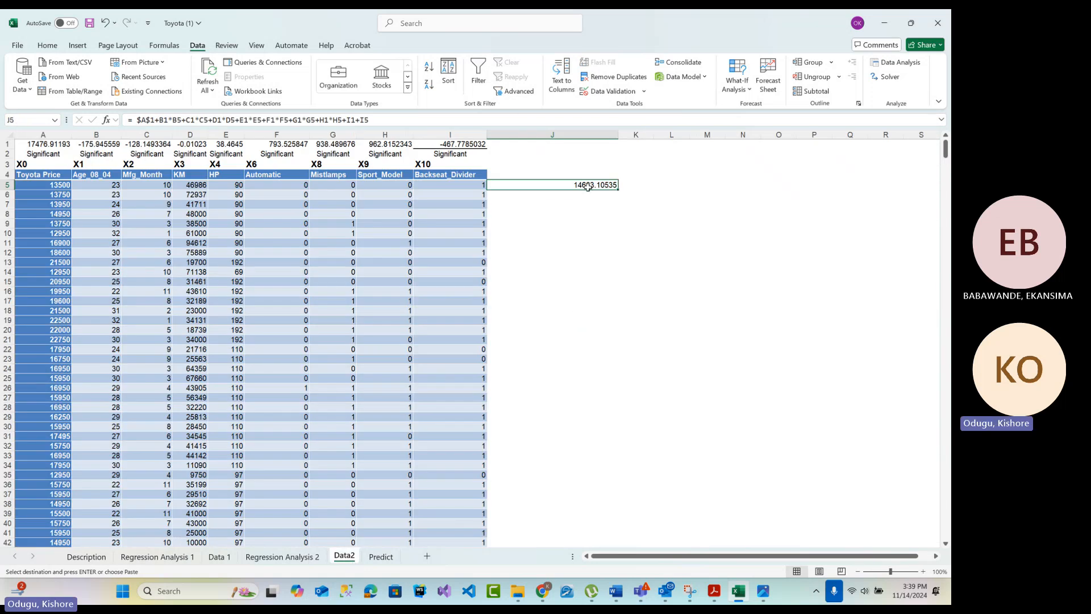
Inspect the significance formula for the Intercept in the Importance column of Regression Analysis 1
left_click(188, 559)
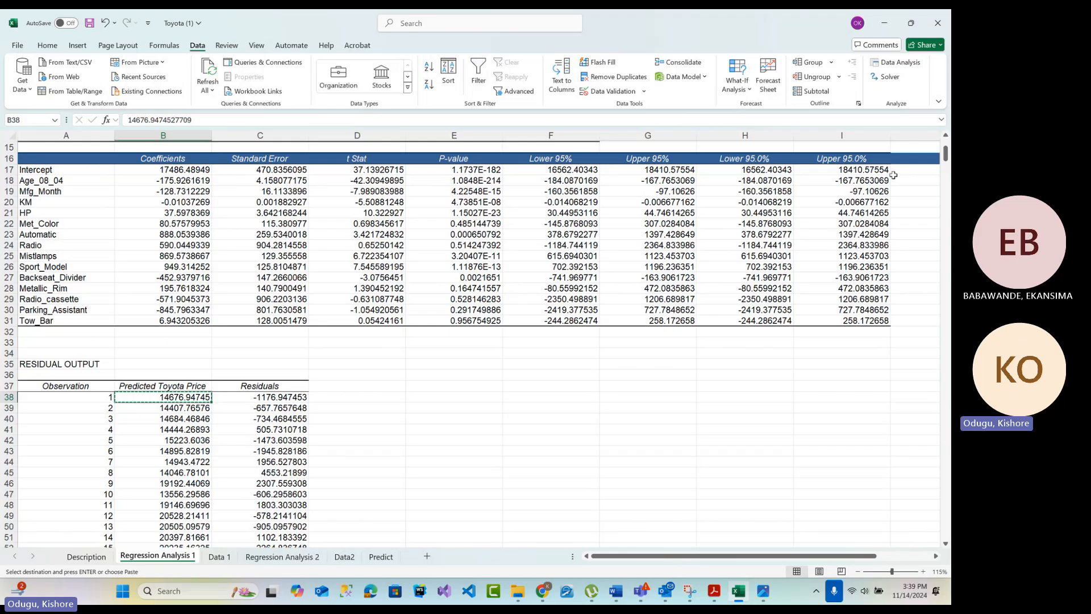
left_click_drag(822, 555, 873, 555)
left_click(827, 171)
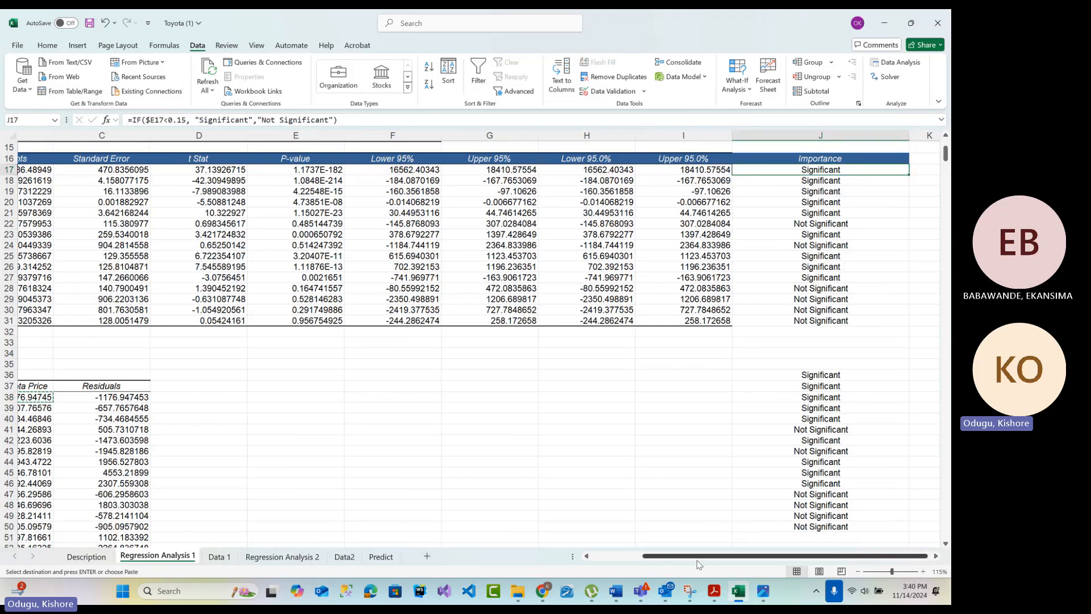
left_click_drag(697, 561, 649, 558)
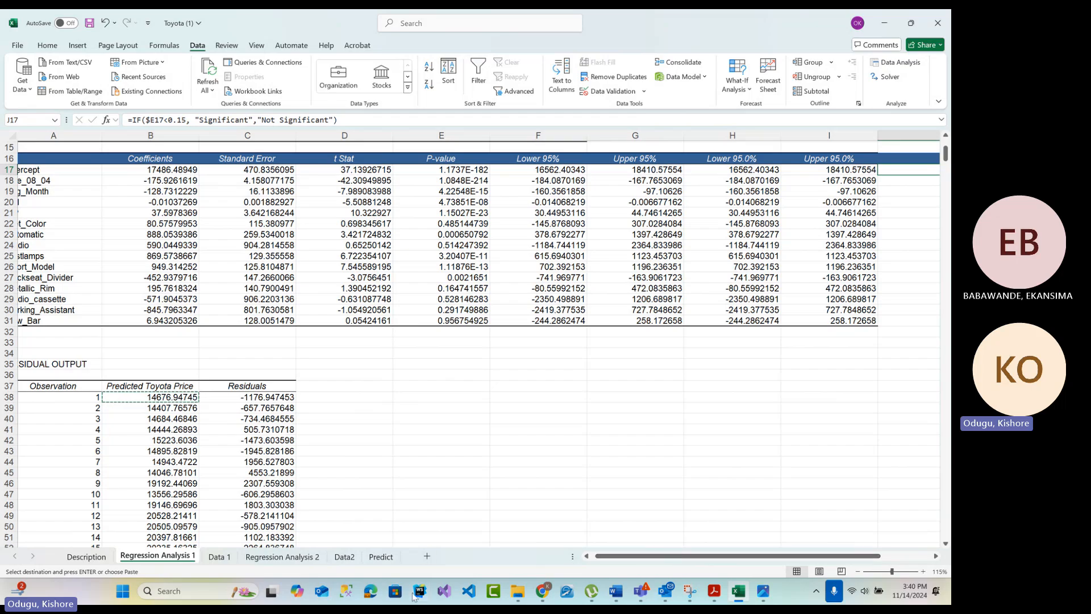
Fill the J5 prediction formula on Data2 down column J for all data rows
left_click(353, 556)
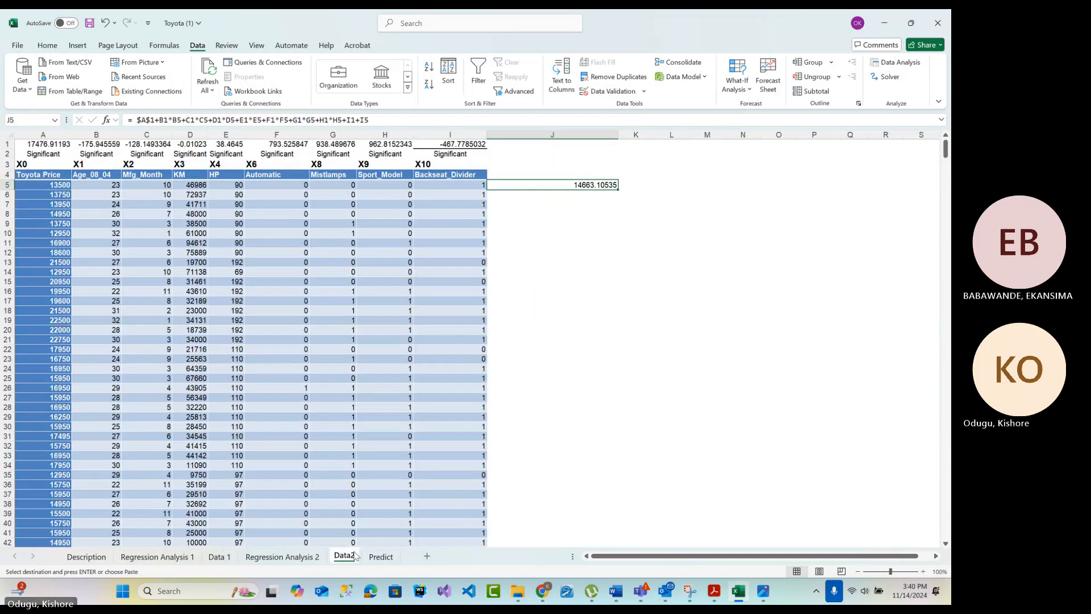
double_click(618, 191)
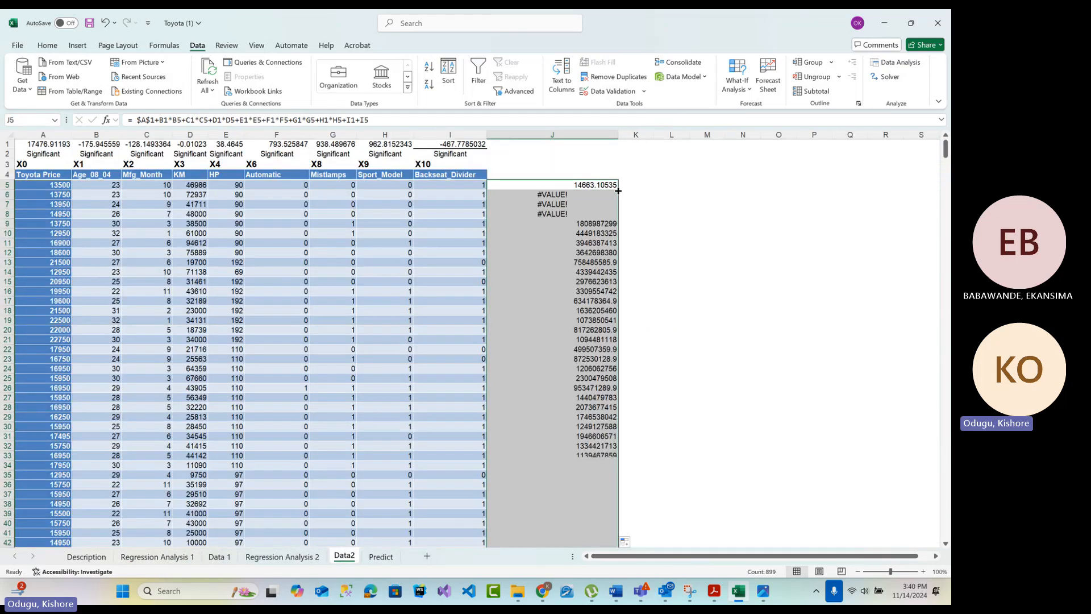
Make the Age_08_04, Mfg_Month and KM coefficient references in the J5 formula absolute as $B$1, $C$1 and $D$1
left_click(585, 187)
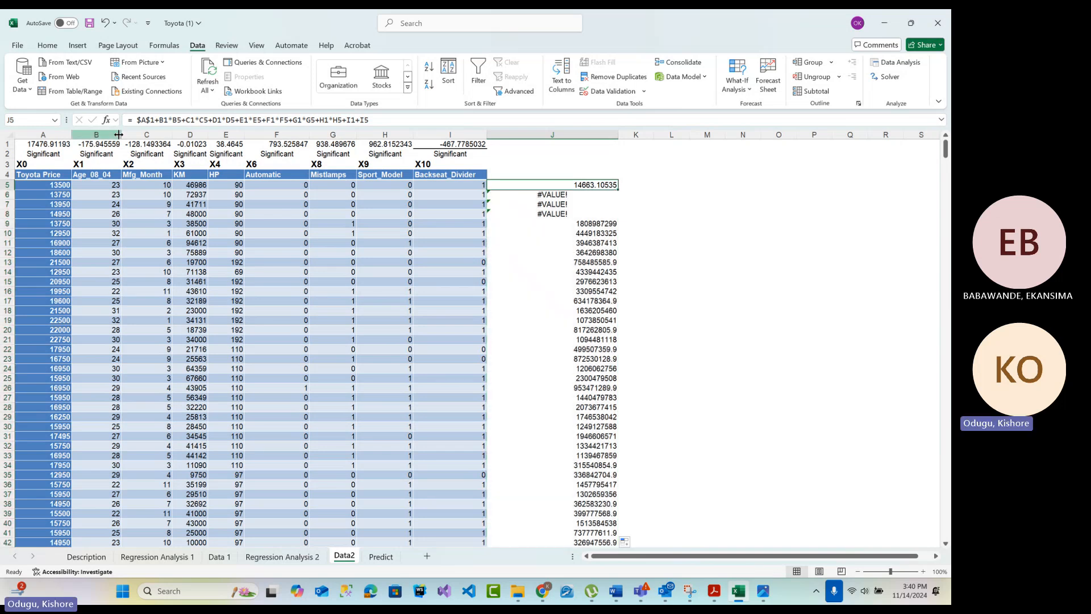
left_click(162, 120)
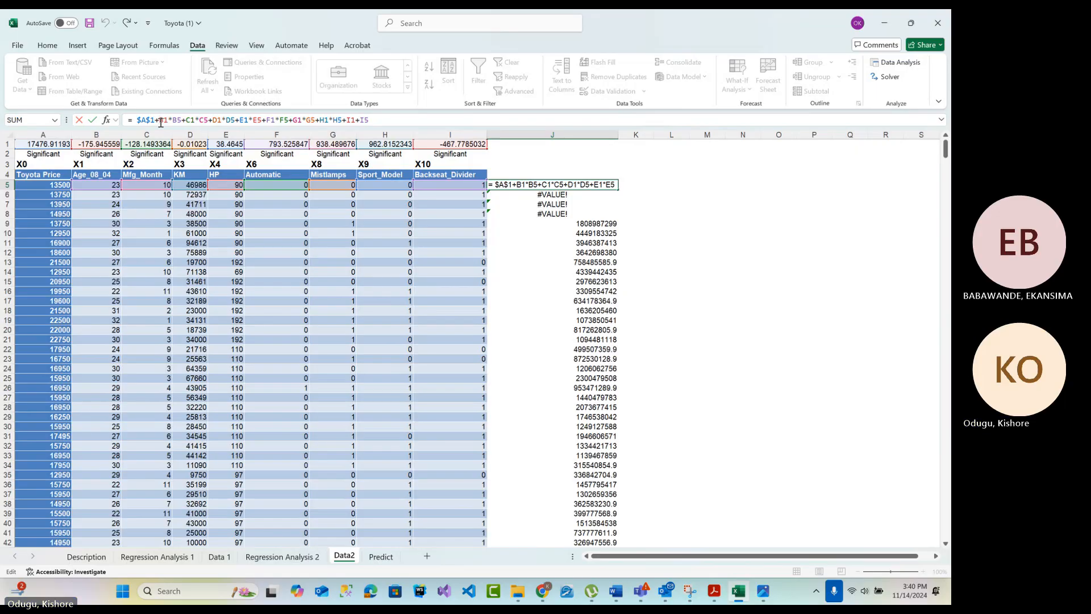
key("F4")
key("F4")
key("F4")
key("F4")
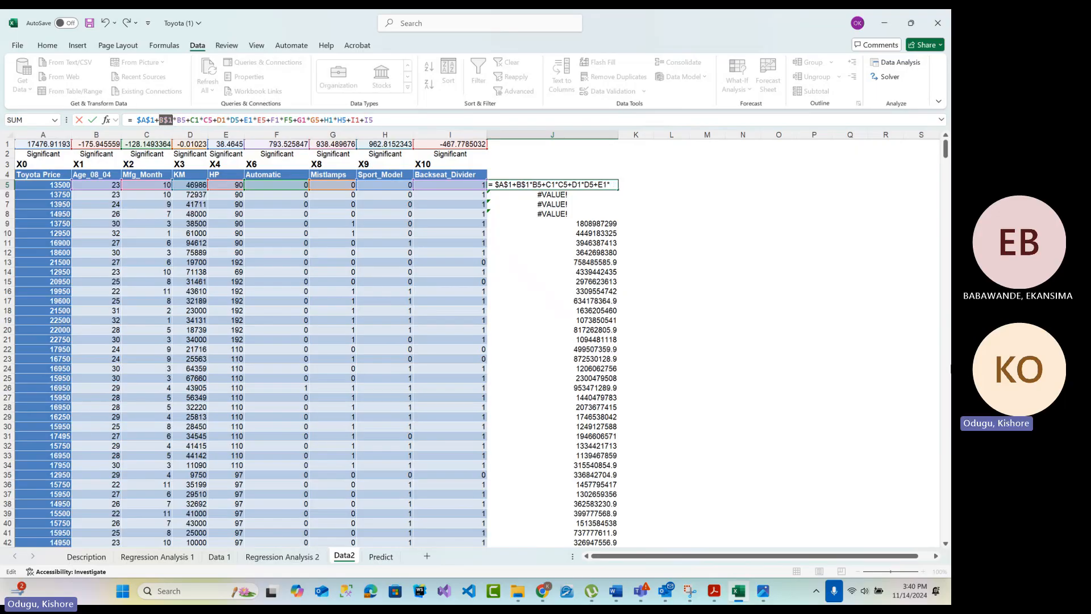
key("F4")
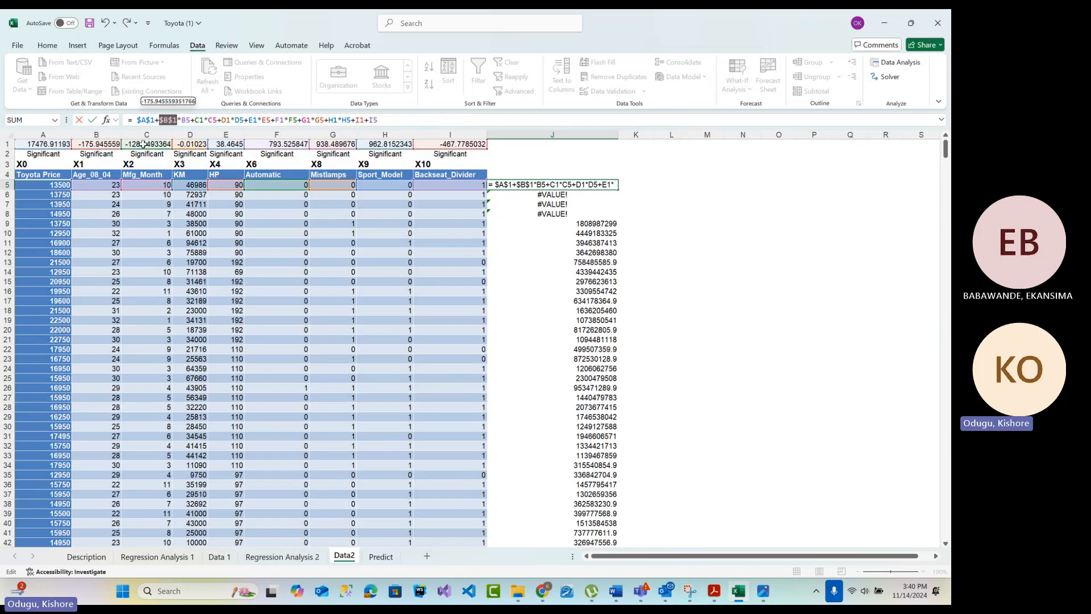
left_click(199, 120)
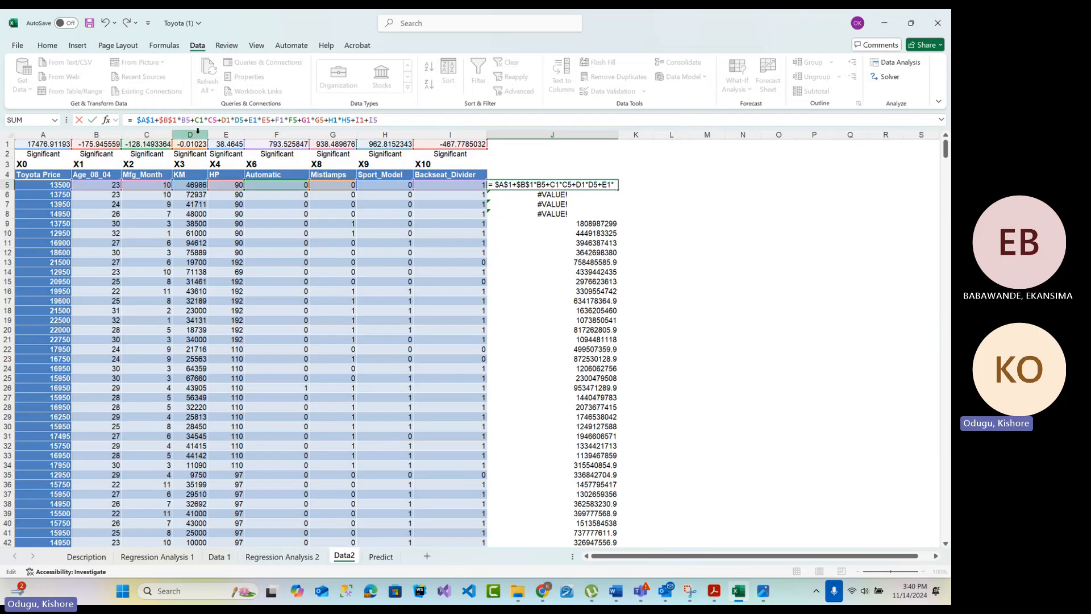
key("F4")
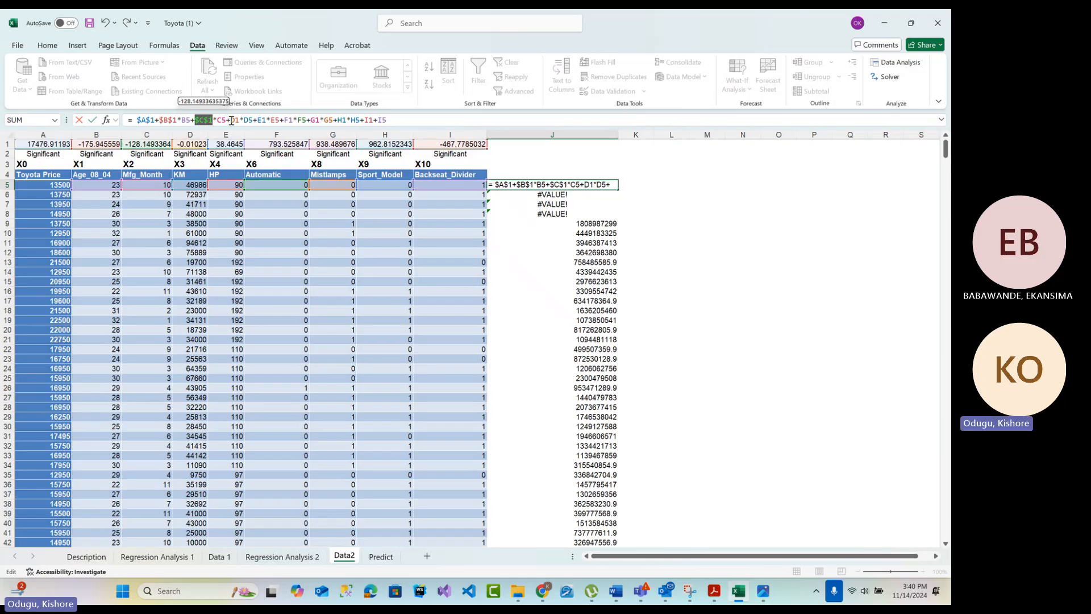
left_click(232, 120)
key("F4")
Make the remaining coefficient references in the J5 formula absolute, from $E$1 through $I$1, and enter the formula
left_click(270, 120)
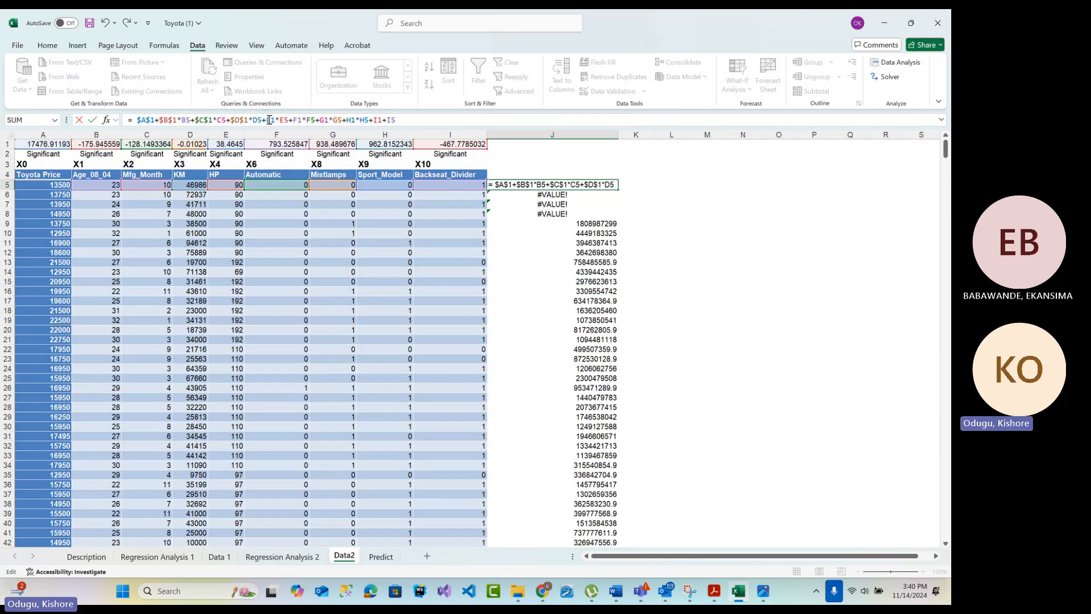
key("F4")
left_click(310, 119)
key("F4")
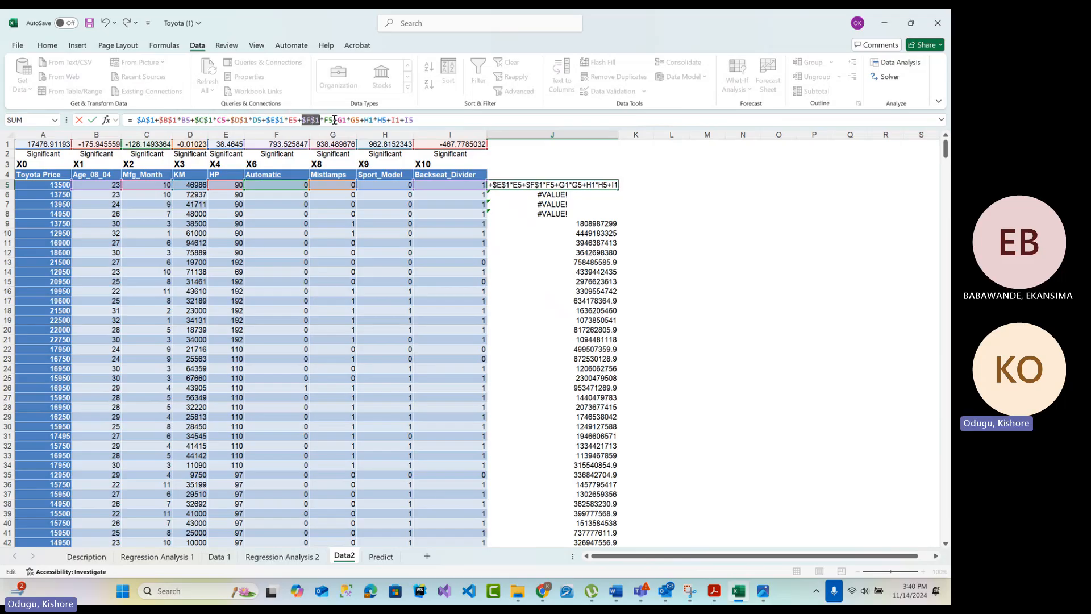
left_click(341, 120)
key("F4")
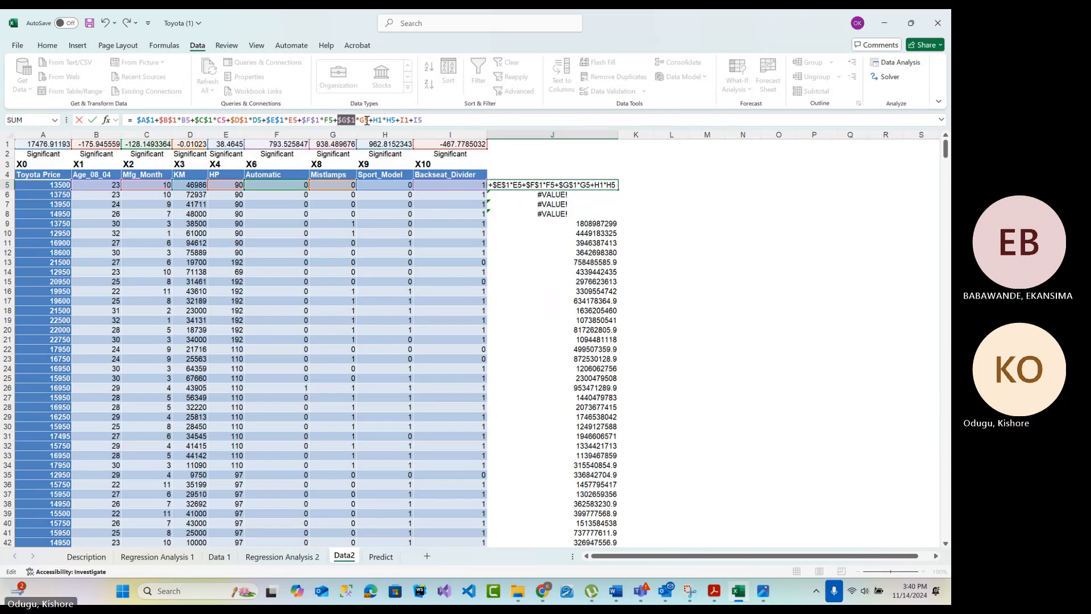
left_click(376, 120)
key("F4")
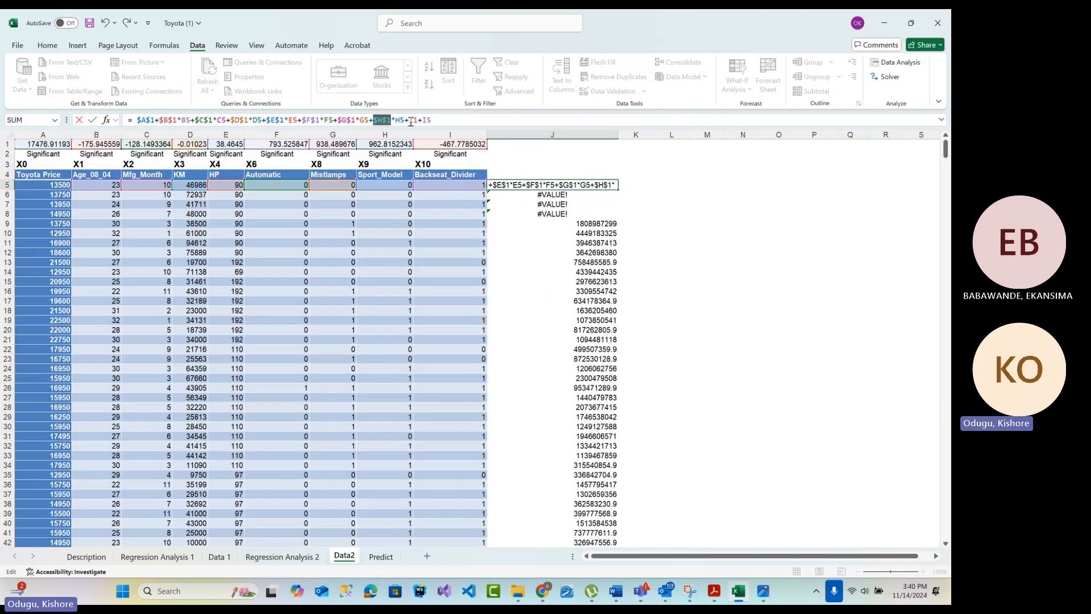
left_click(412, 120)
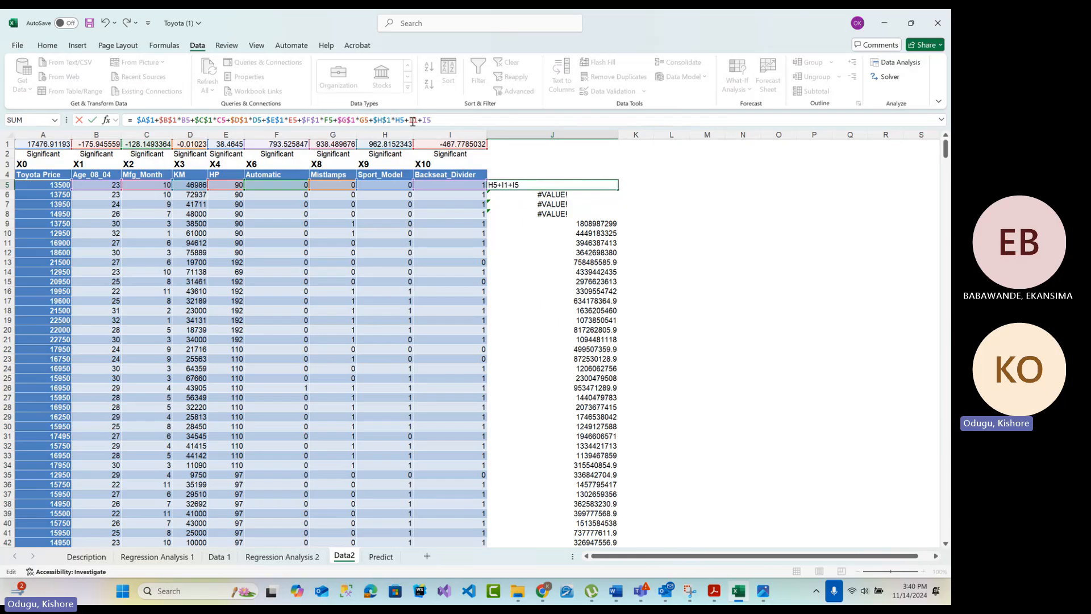
key("F4")
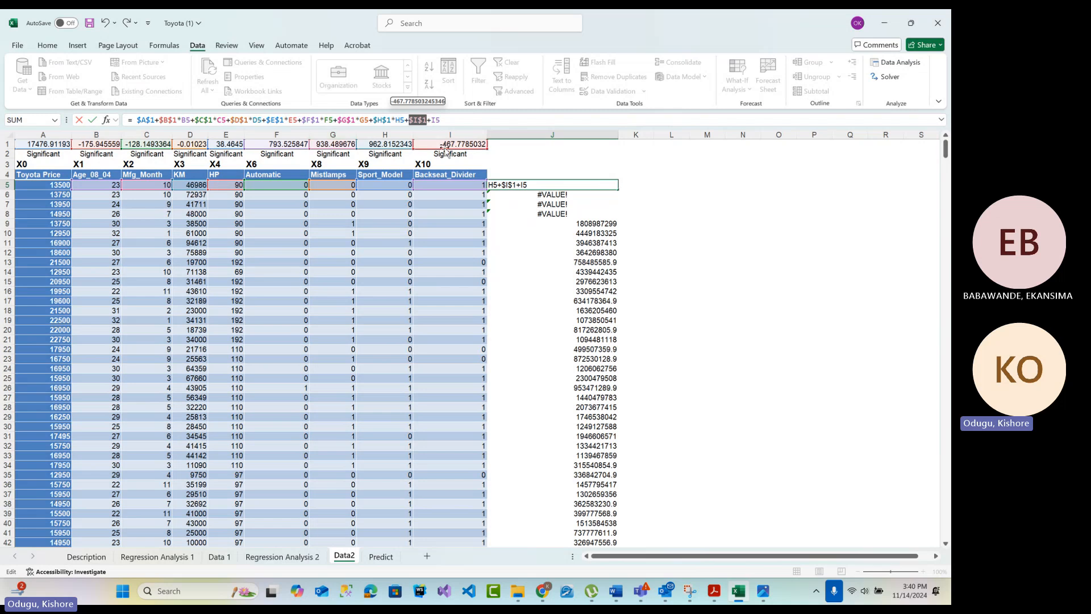
key("Return")
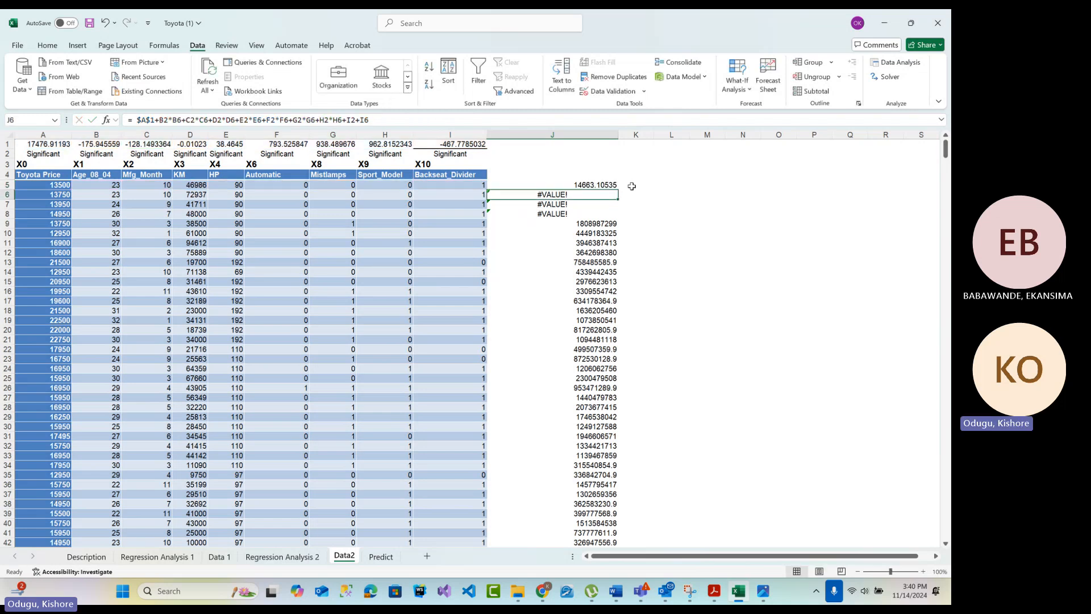
Fill the corrected J5 formula down column J for all data rows and fit the column width to its contents
left_click(602, 183)
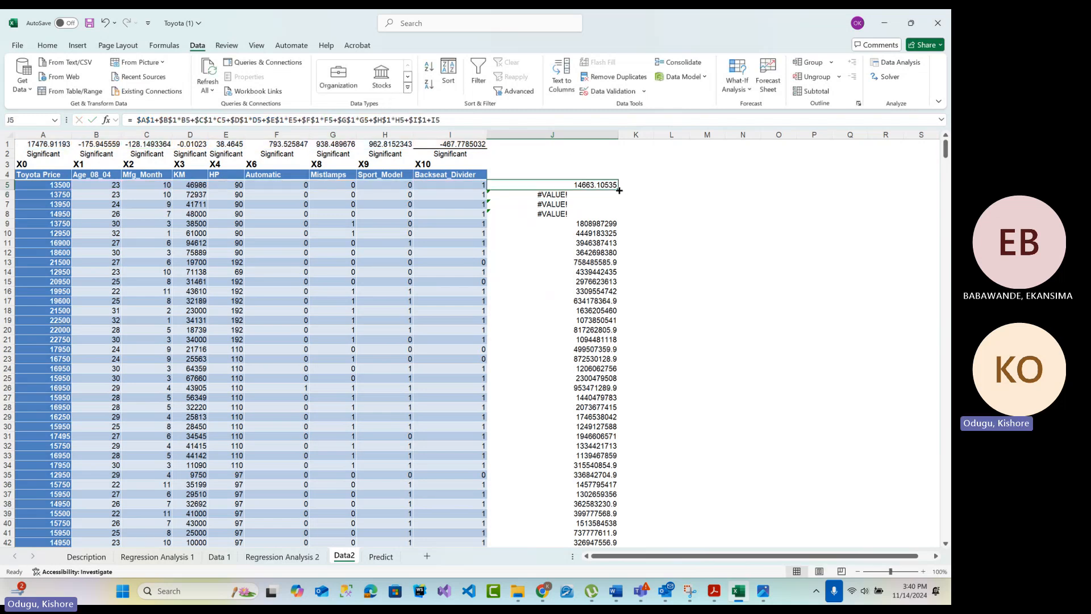
double_click(618, 189)
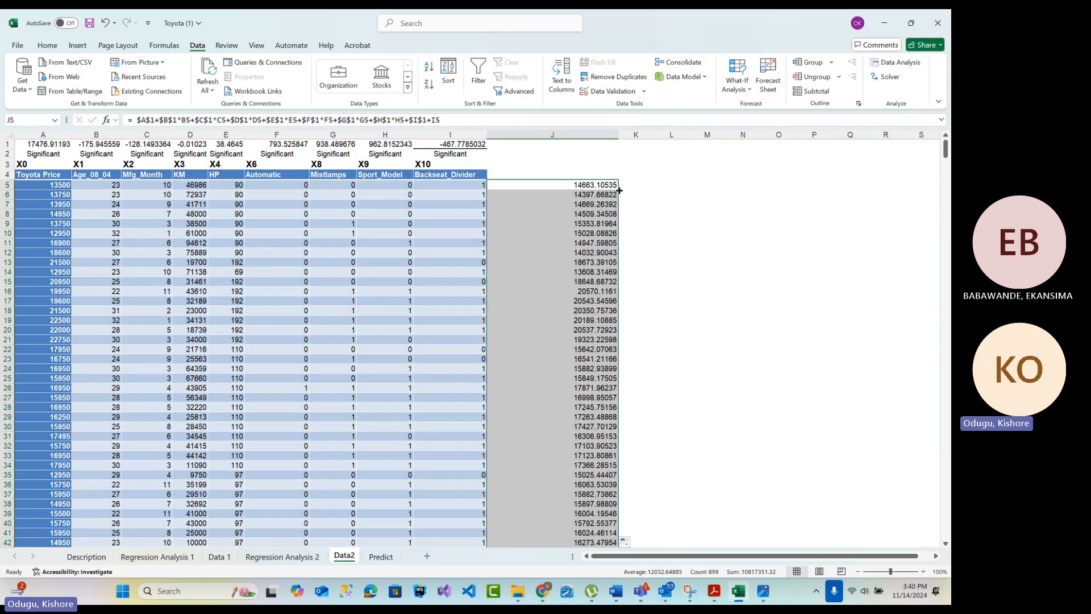
double_click(618, 135)
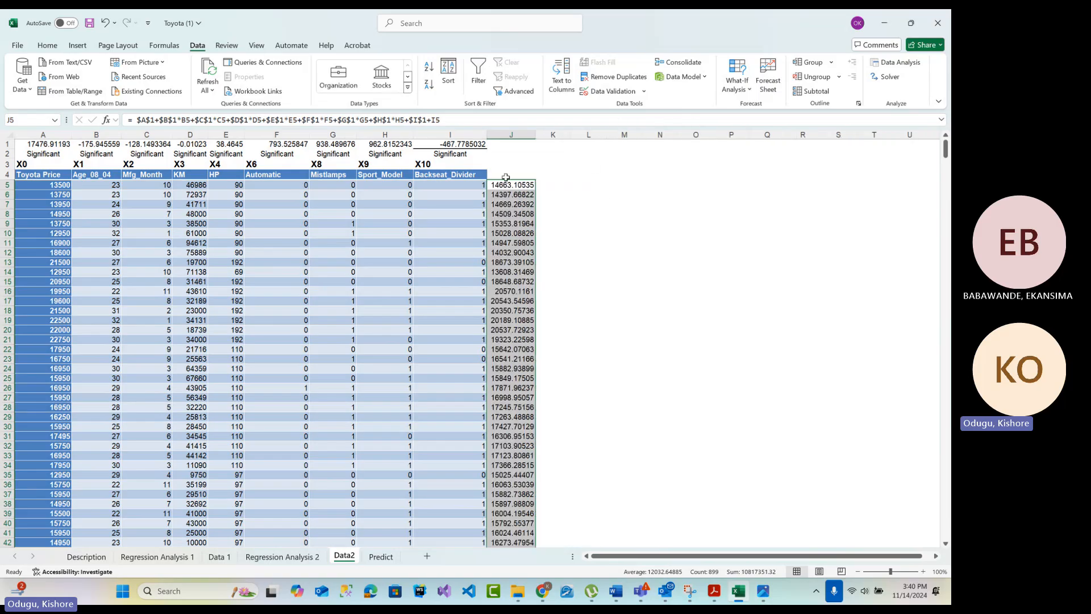
Review the intercept in A1, the coefficients in B1:I1 and the Age_08_04 variable they apply to
left_click(63, 143)
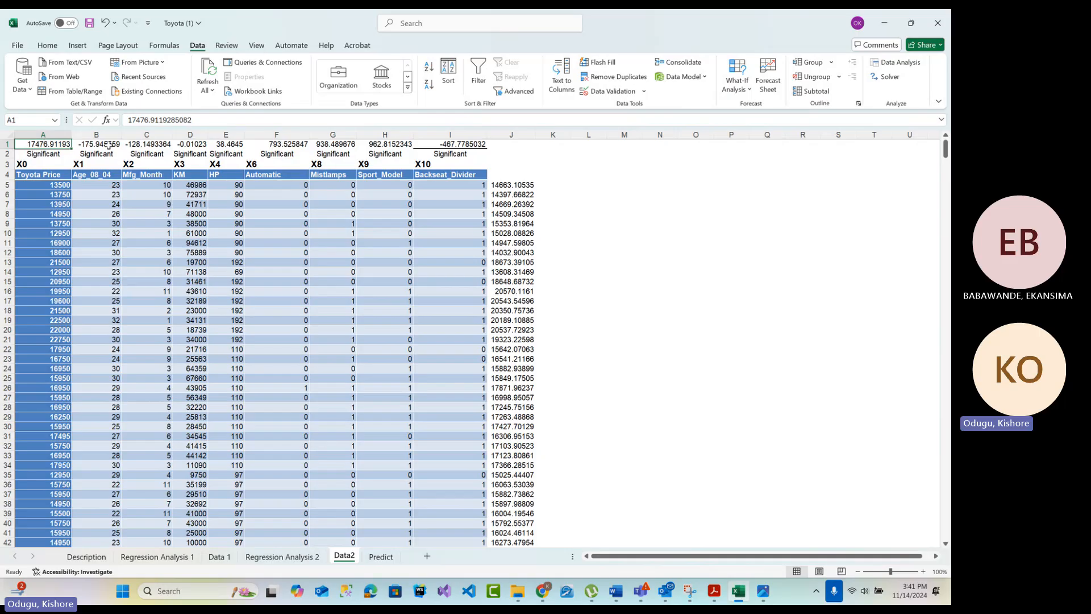
left_click_drag(99, 145, 458, 149)
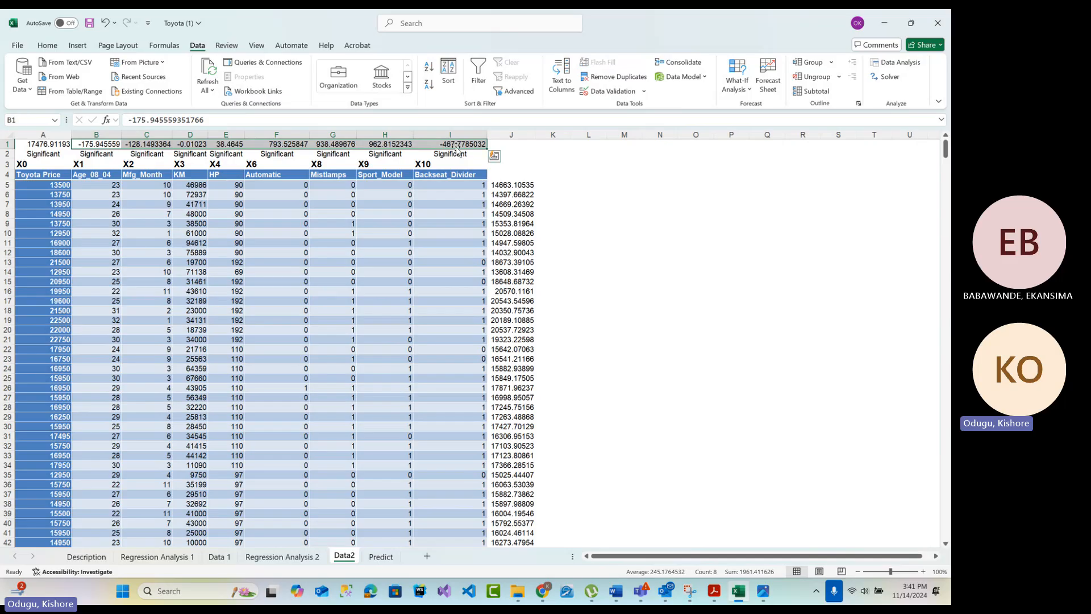
left_click(100, 178)
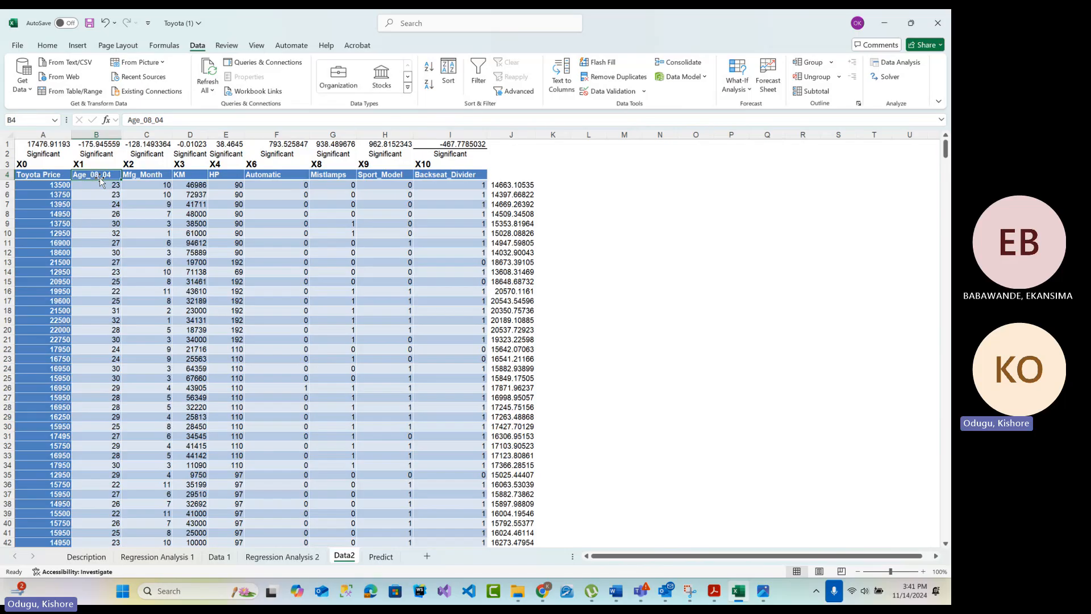
Review how the row 1 coefficients and the row 5 variable values feed the predicted price formula in J5
left_click(88, 145)
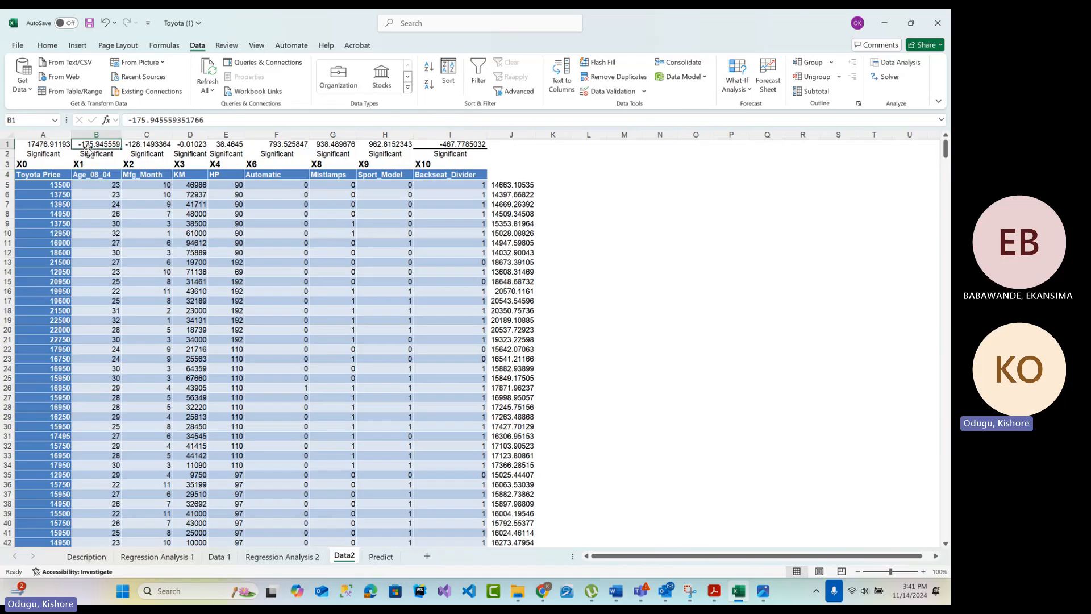
left_click(147, 189)
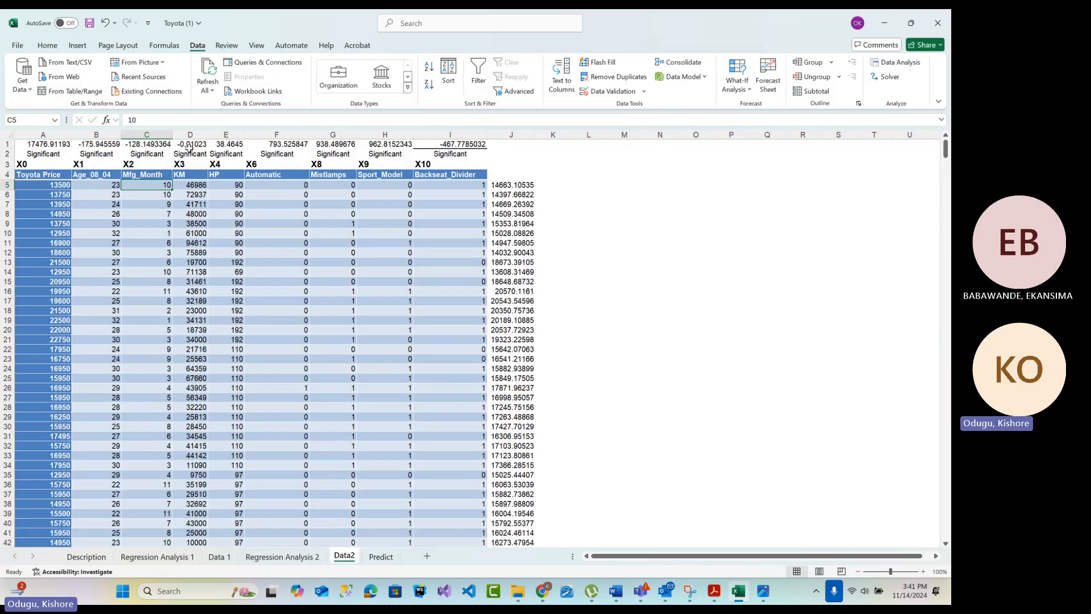
left_click(194, 193)
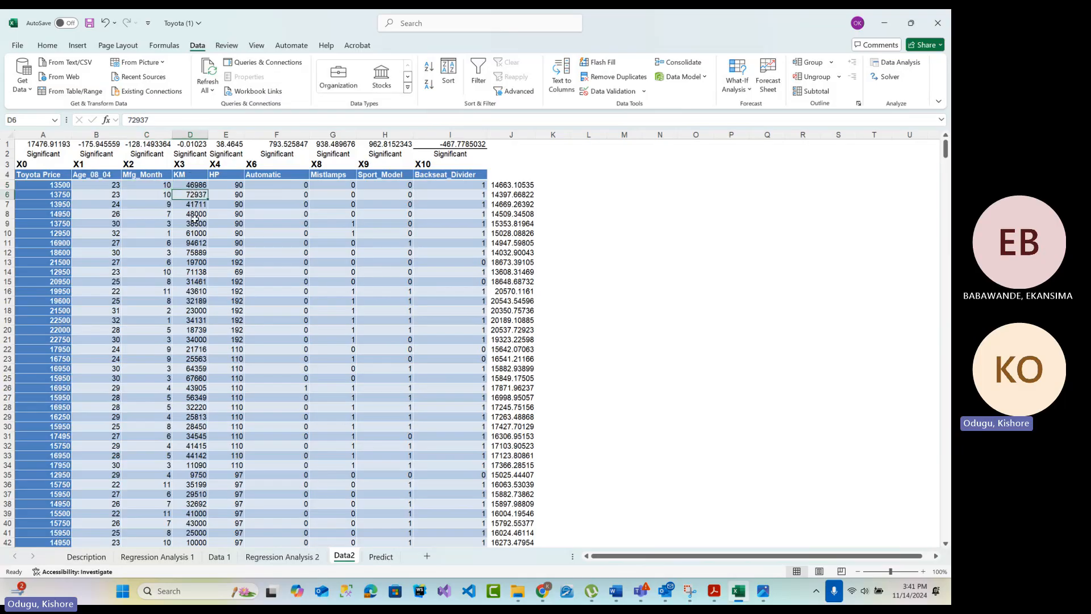
left_click(243, 311)
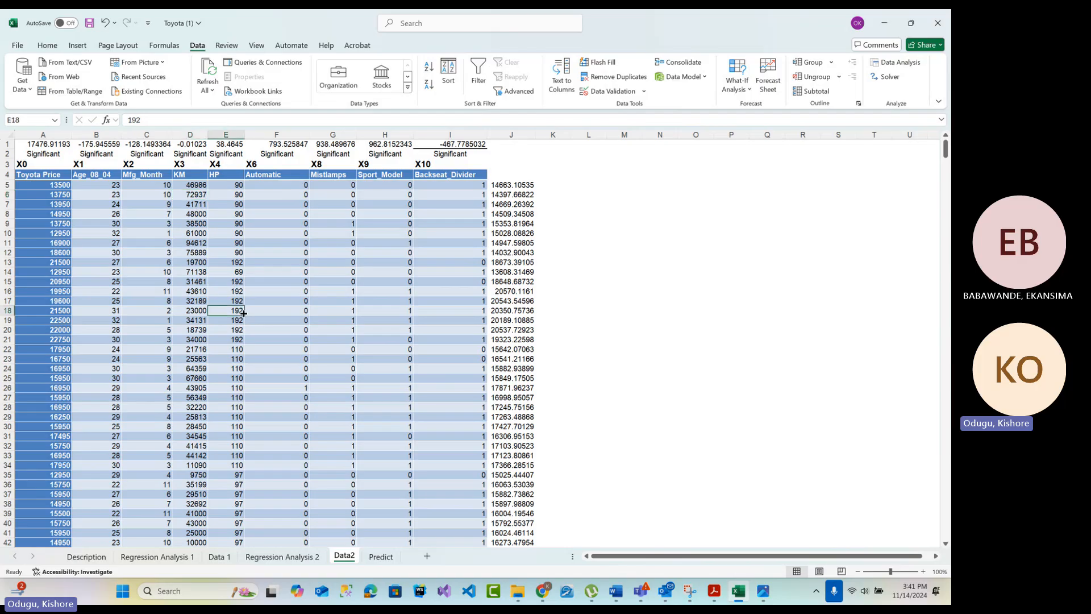
left_click(226, 142)
left_click(105, 187)
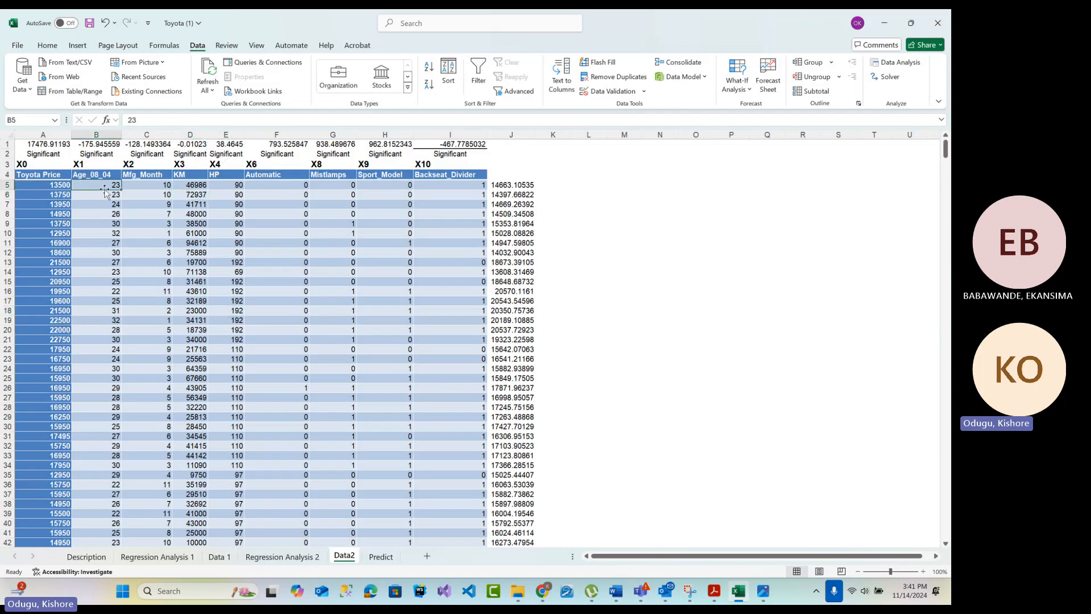
left_click(43, 135)
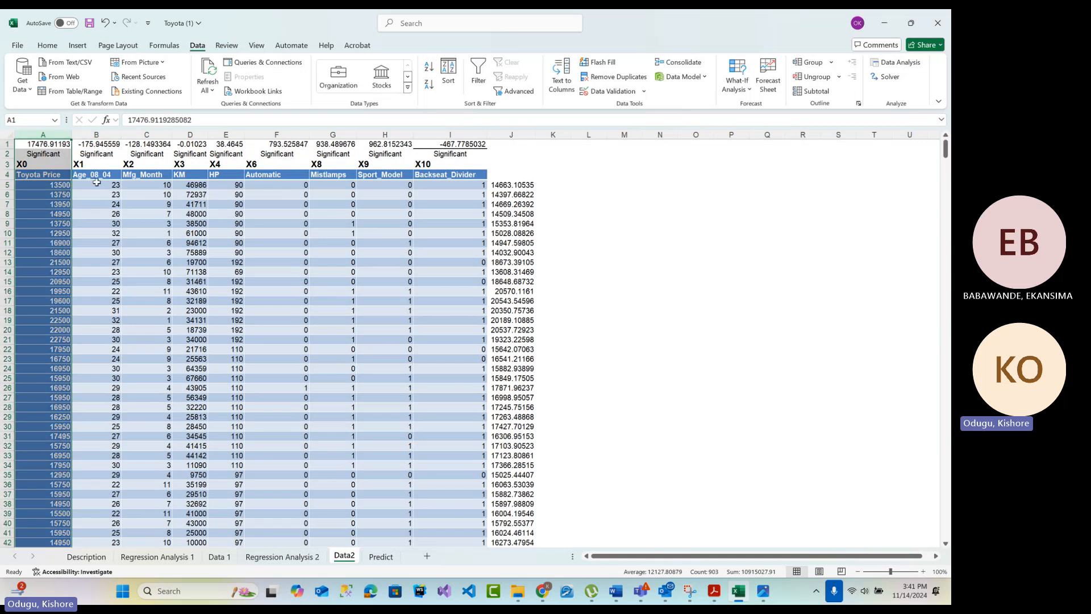
left_click_drag(97, 184, 480, 185)
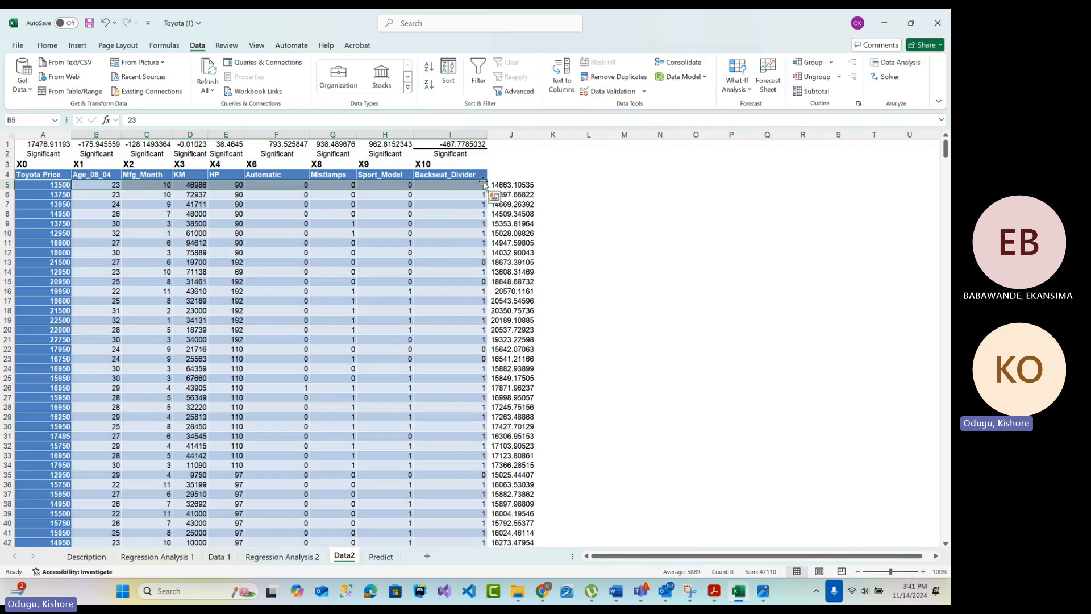
left_click(514, 185)
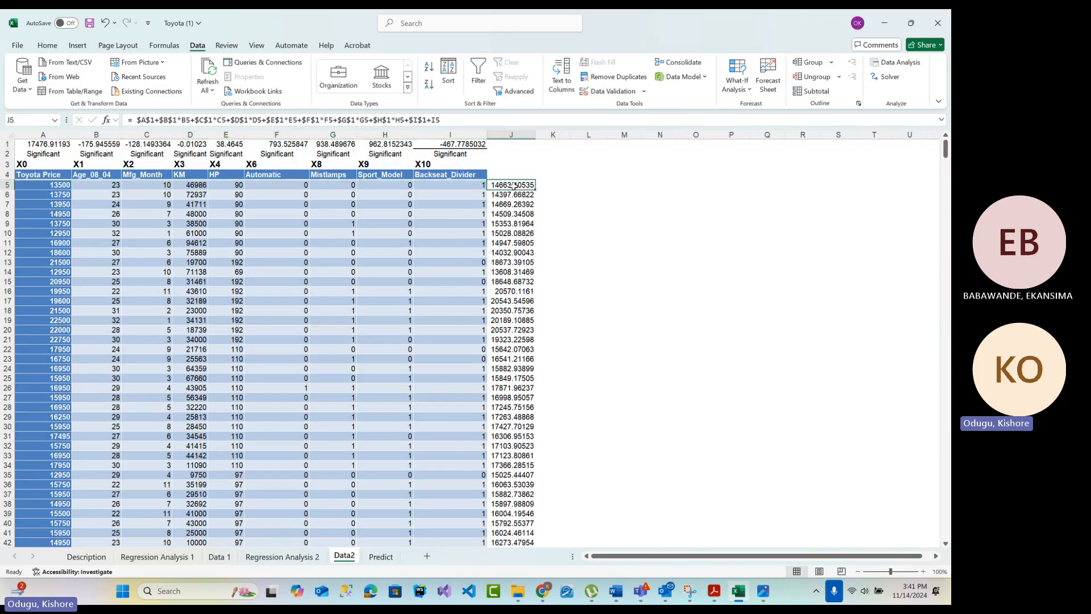
Enter the header Predicted Value in J4 and widen column J so the header fits
left_click(517, 172)
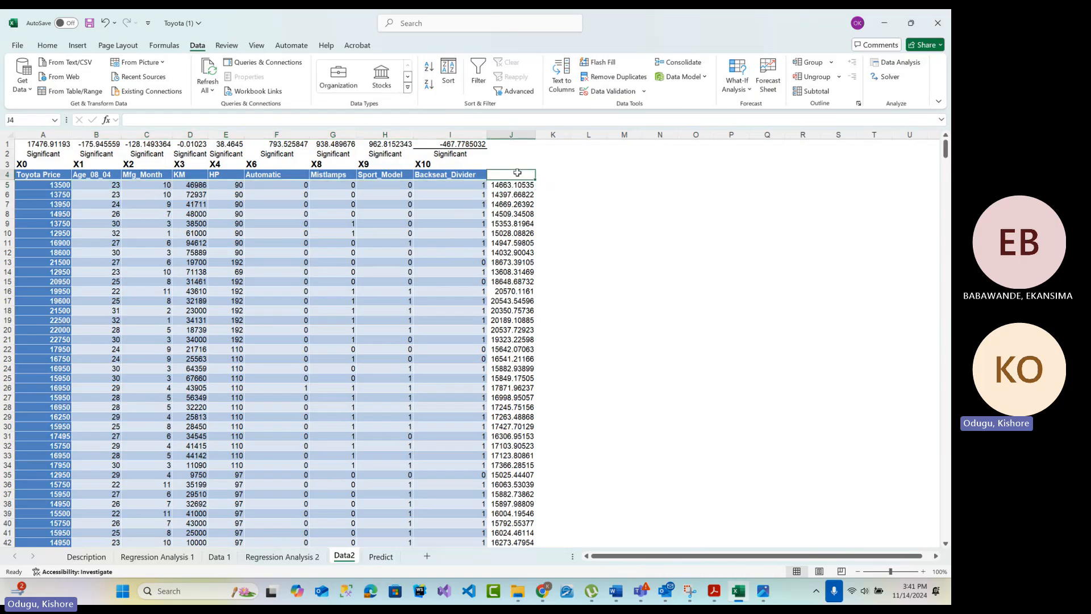
type("Predi")
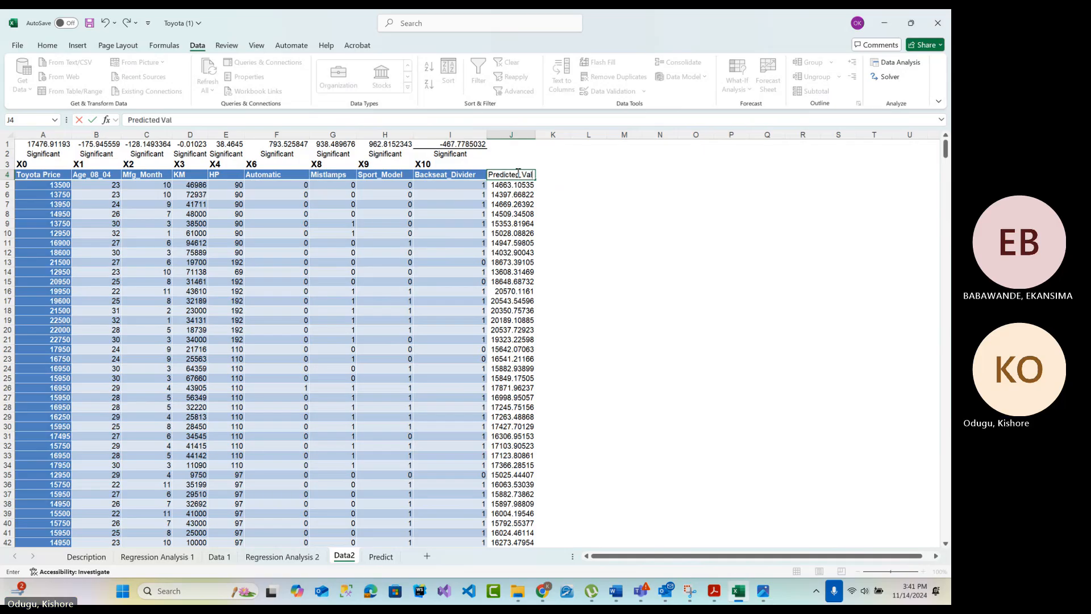
type("cted Val")
left_click(553, 300)
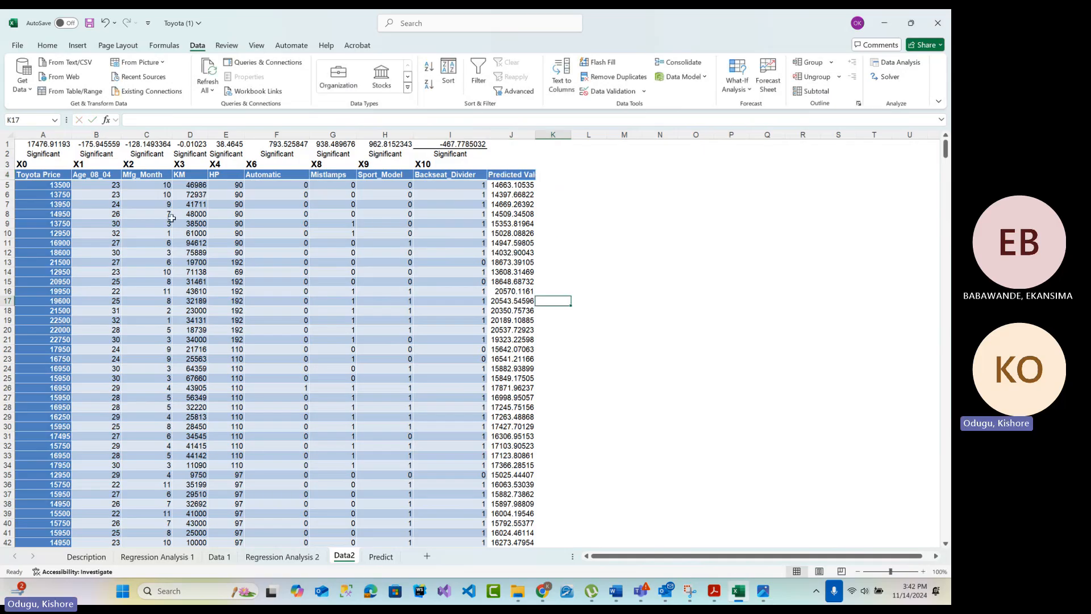
left_click(554, 175)
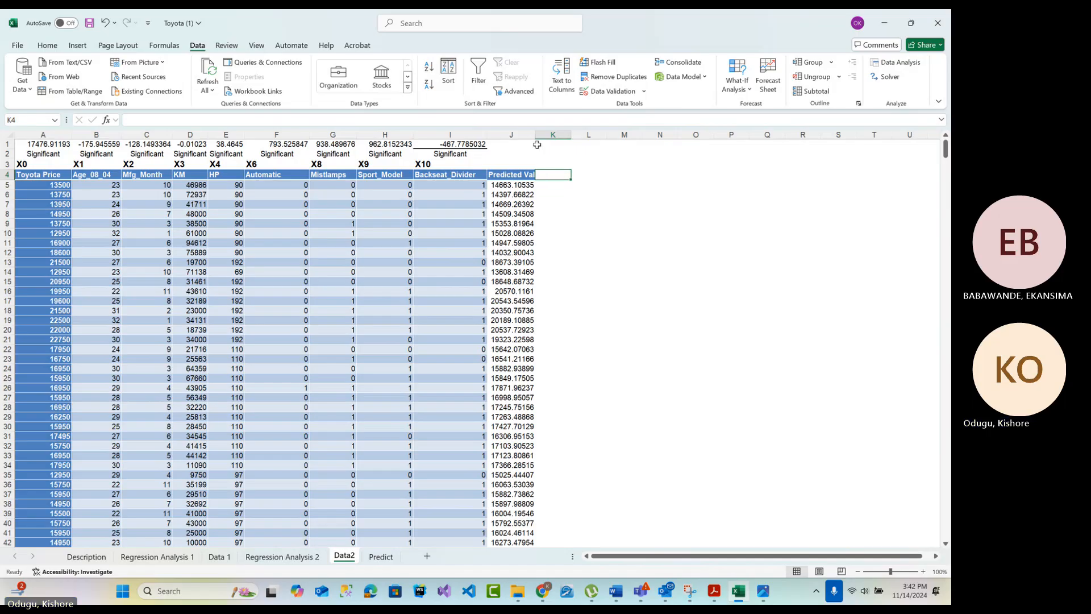
left_click_drag(536, 135, 551, 135)
Enter the header Residual in K4, beside the Predicted Value column
double_click(565, 173)
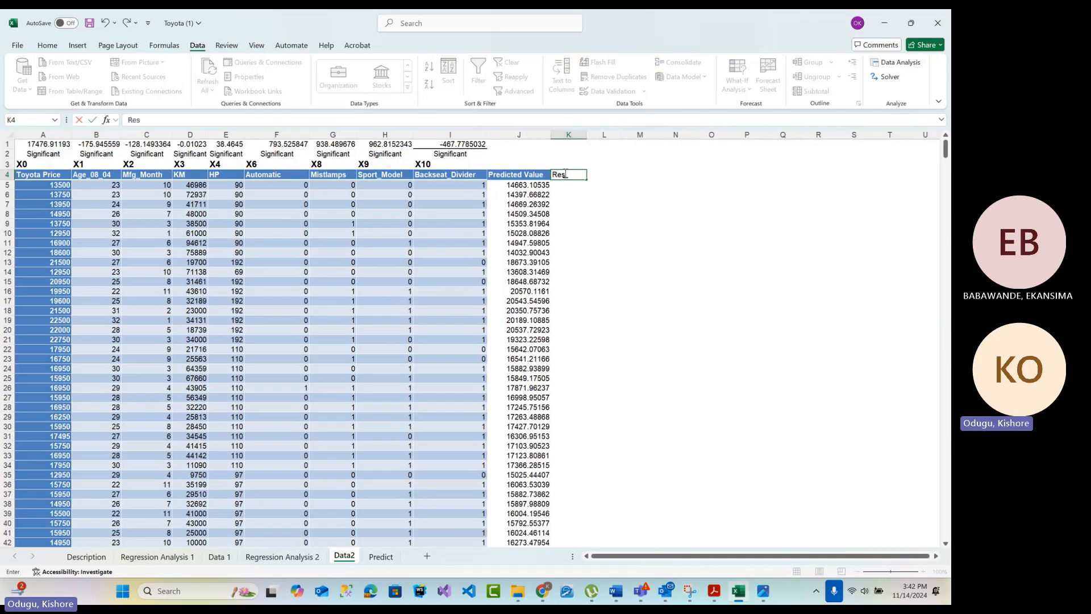
type("Residual")
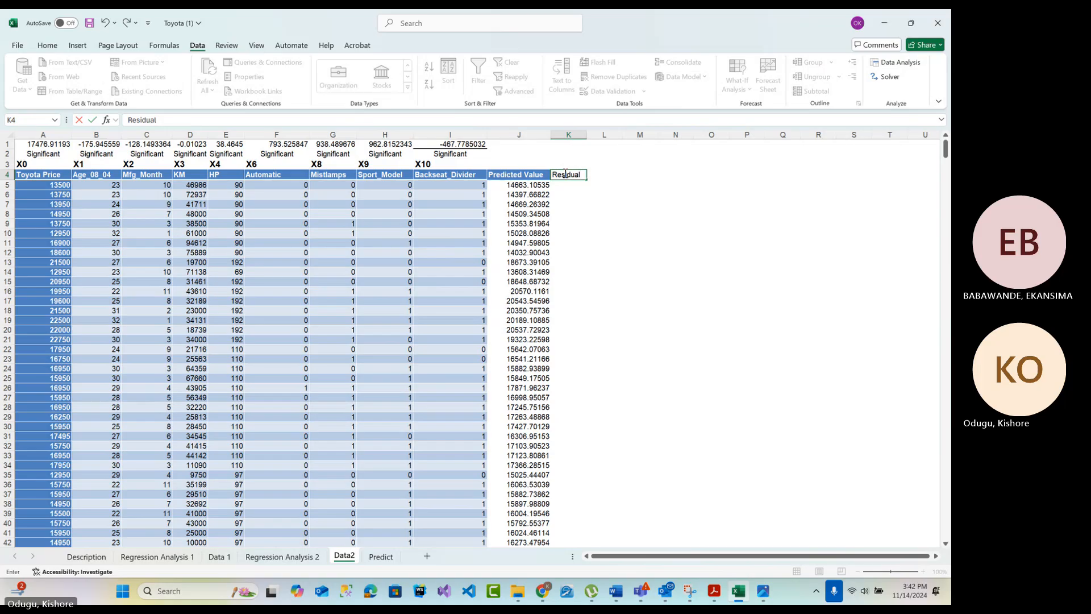
key("Return")
left_click(29, 185)
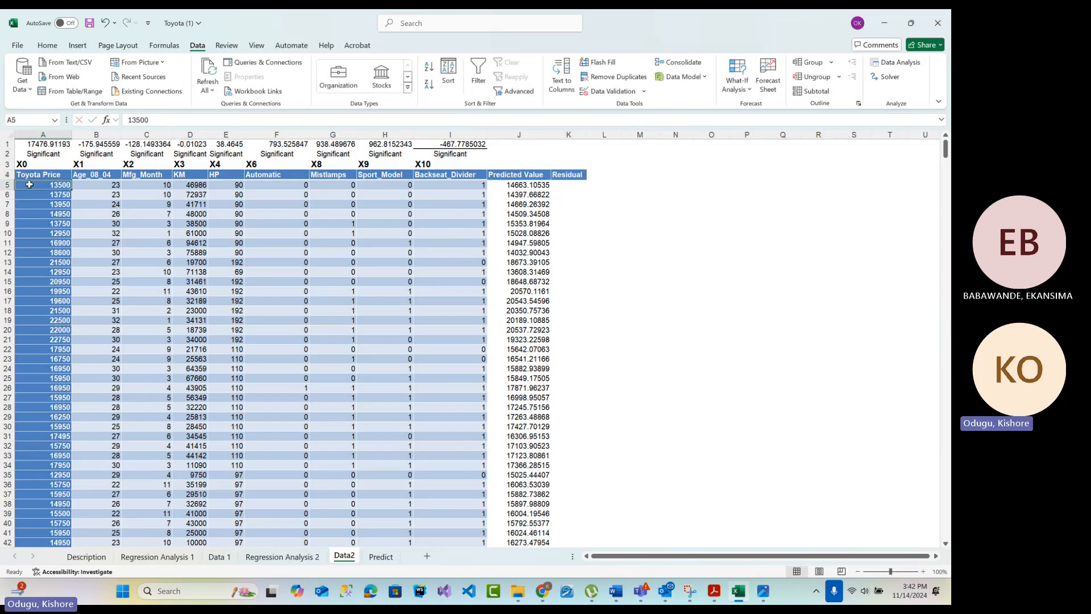
left_click(540, 185)
left_click(564, 186)
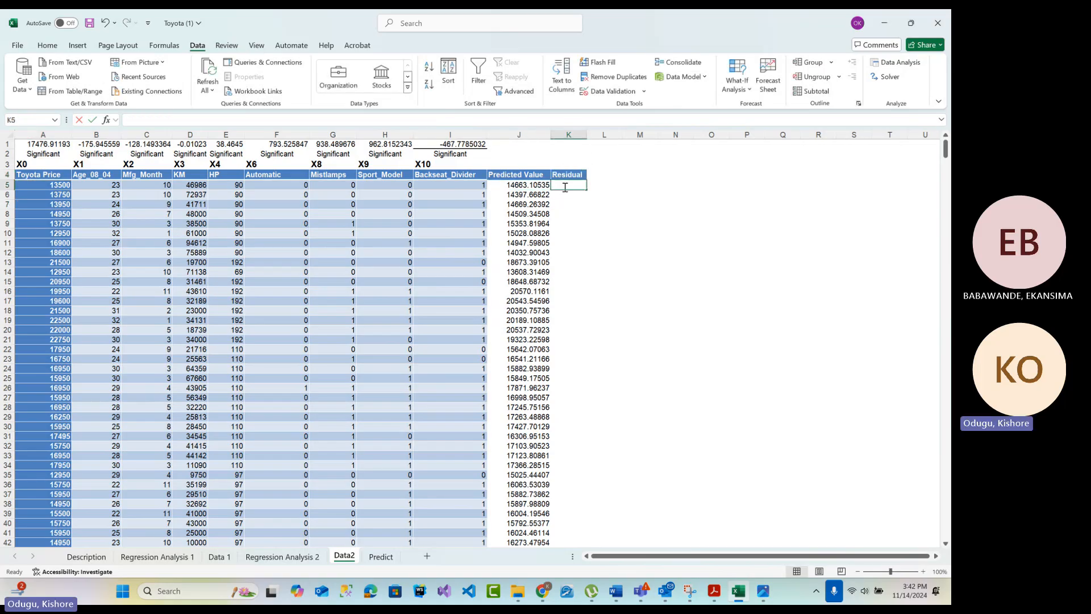
Center the contents of the whole Predicted Value column J
left_click(519, 135)
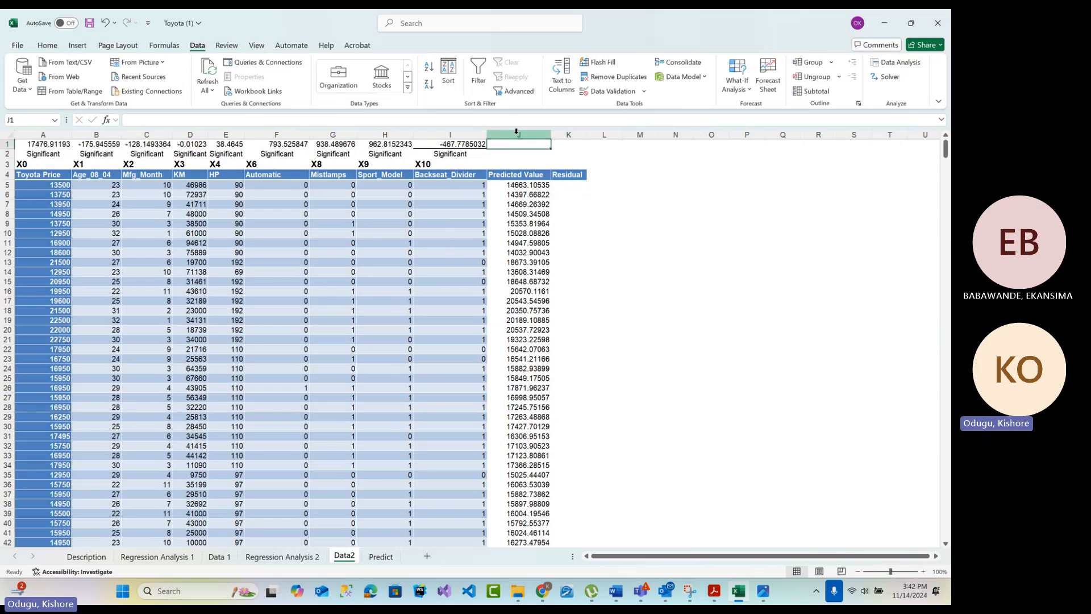
left_click(47, 46)
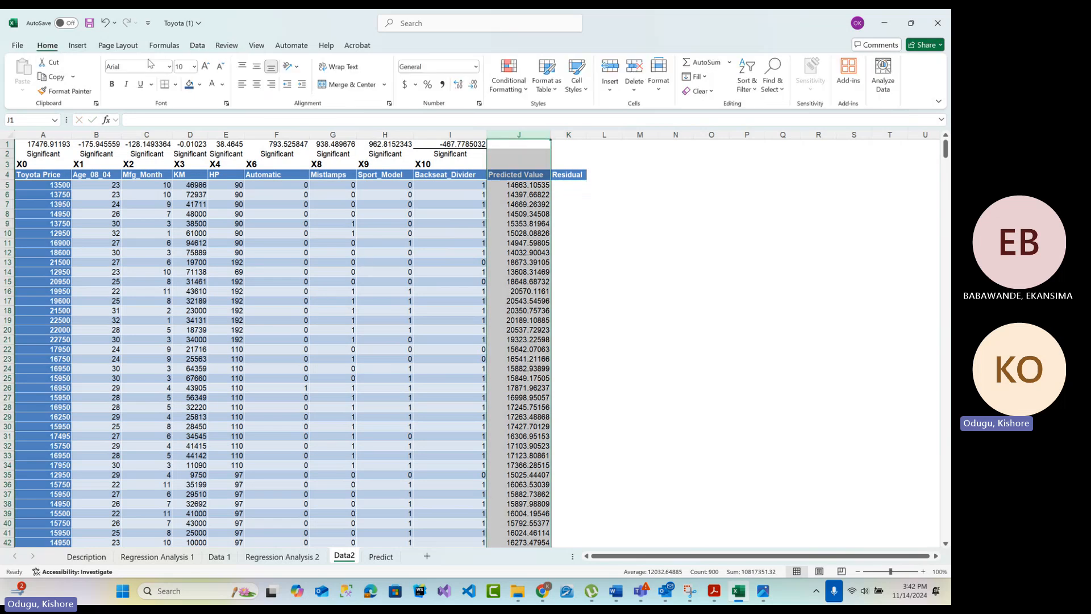
left_click(257, 84)
Calculate the first residual in K5 with the formula =A5-J5, actual Toyota Price minus predicted value
double_click(577, 186)
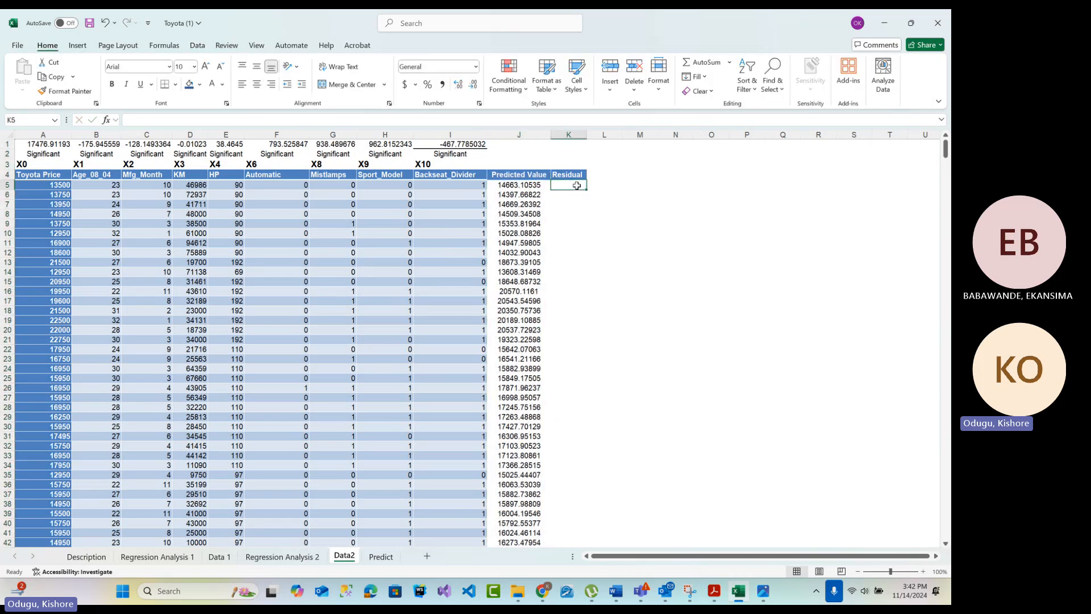
type("=")
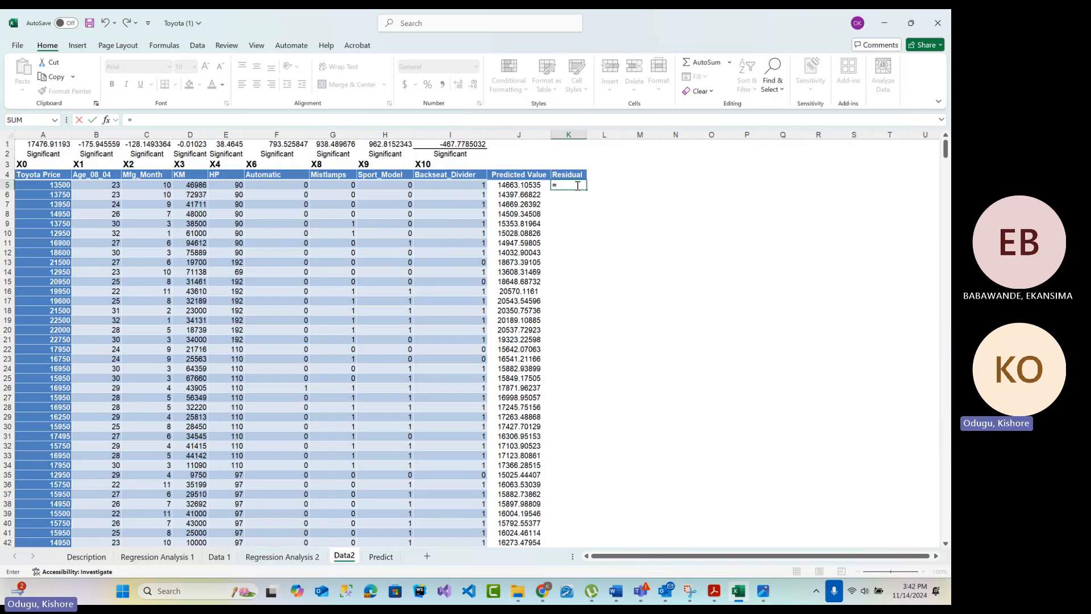
left_click(52, 187)
type("-")
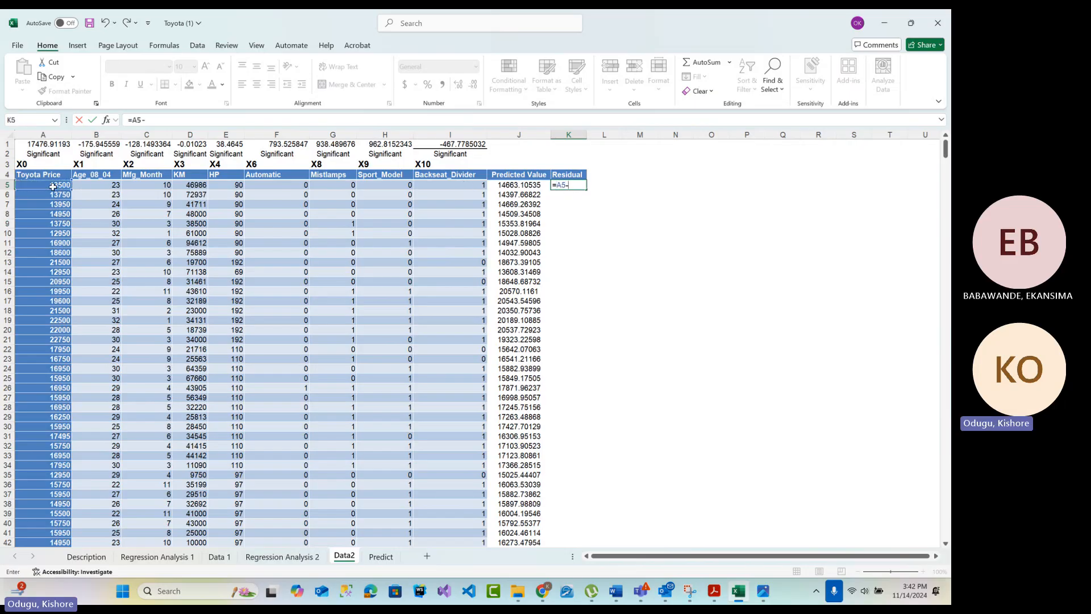
left_click(520, 187)
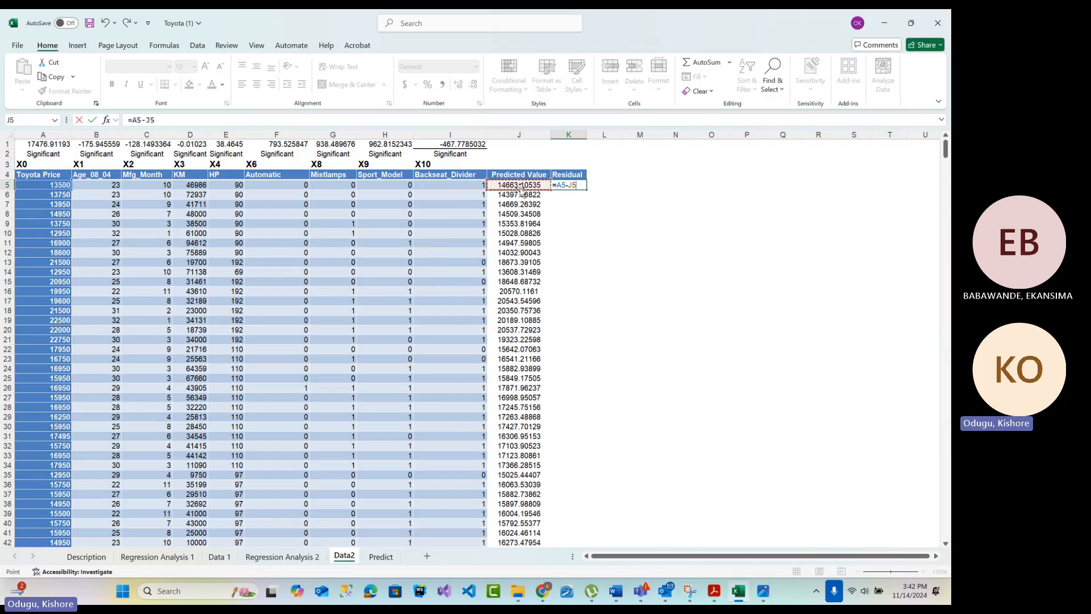
key("Return")
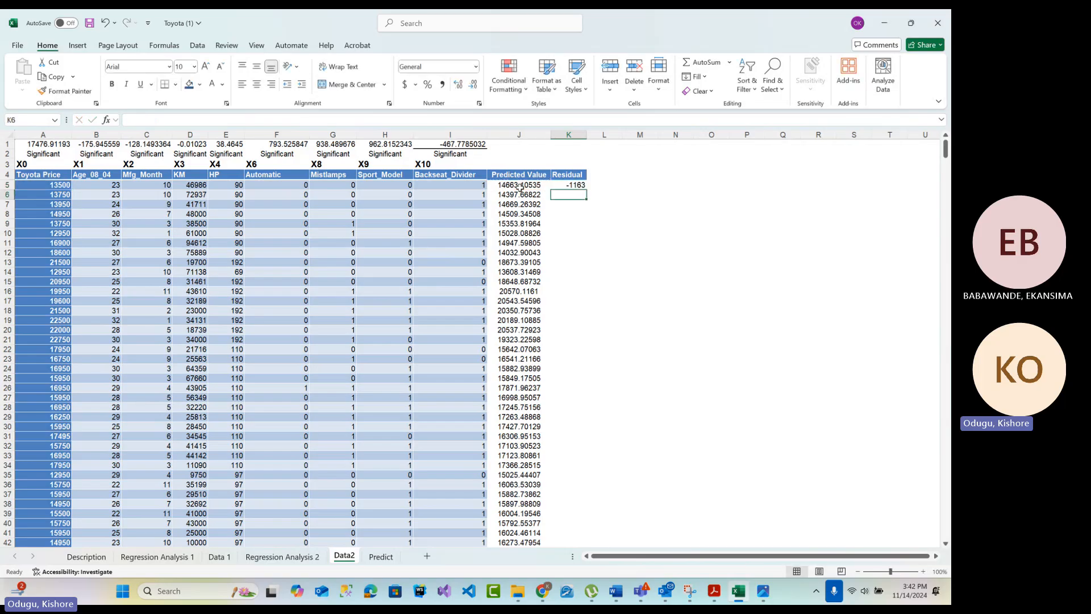
Fill the K5 residual formula down column K for all data rows
left_click(562, 185)
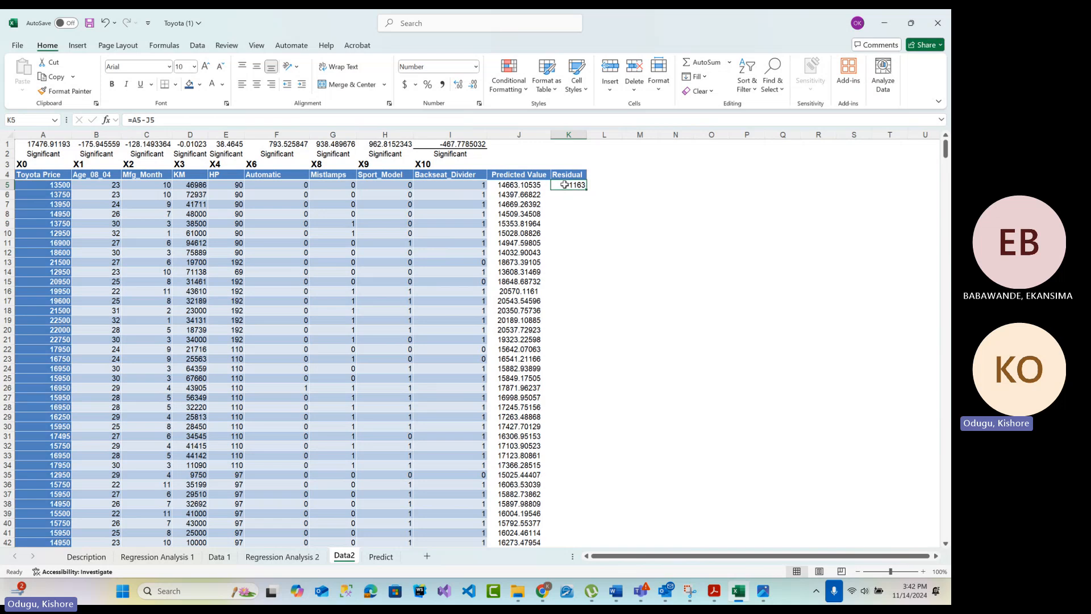
left_click(533, 187)
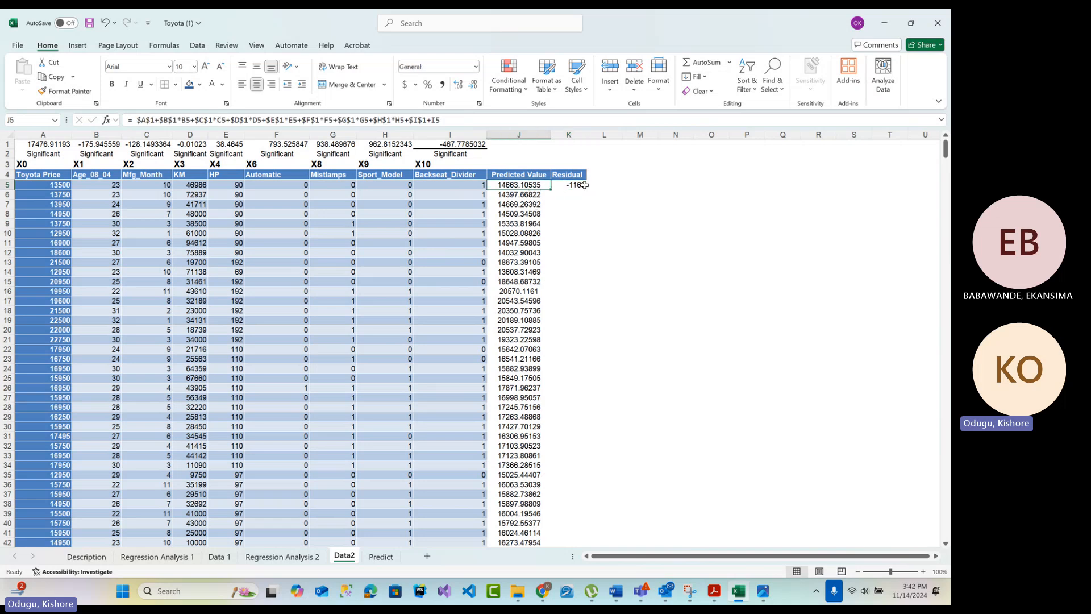
left_click(575, 185)
double_click(587, 190)
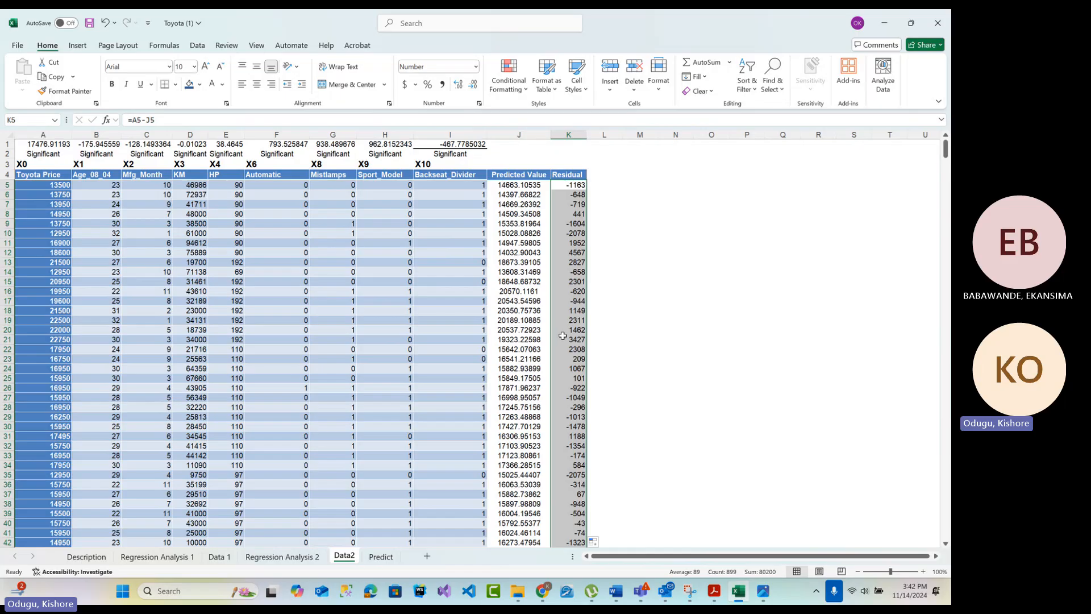
left_click(640, 224)
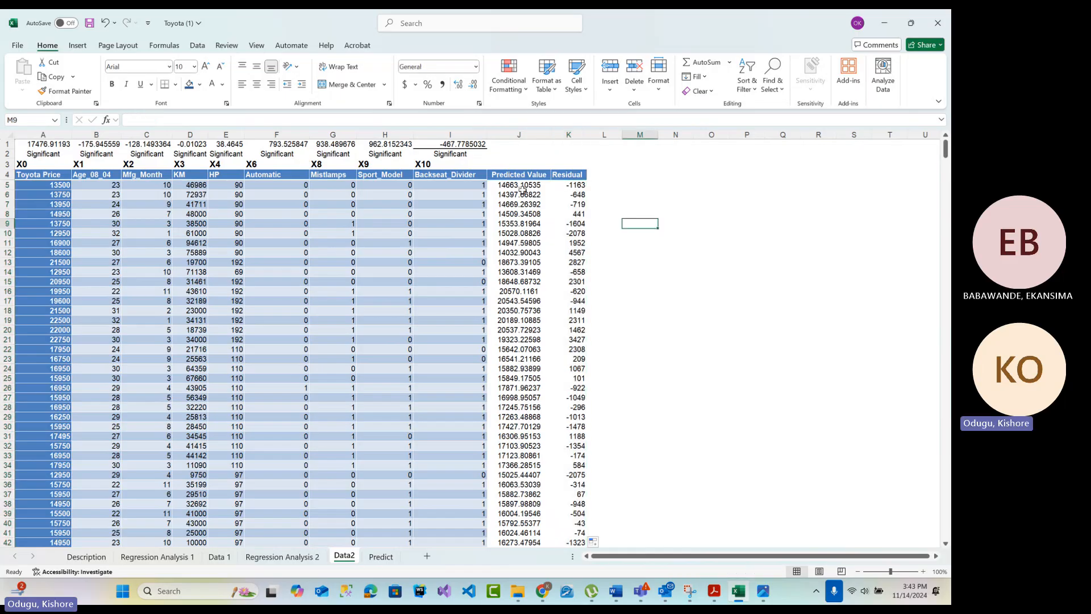
Inspect the predicted value formula in J6 and the cells it references
left_click(522, 192)
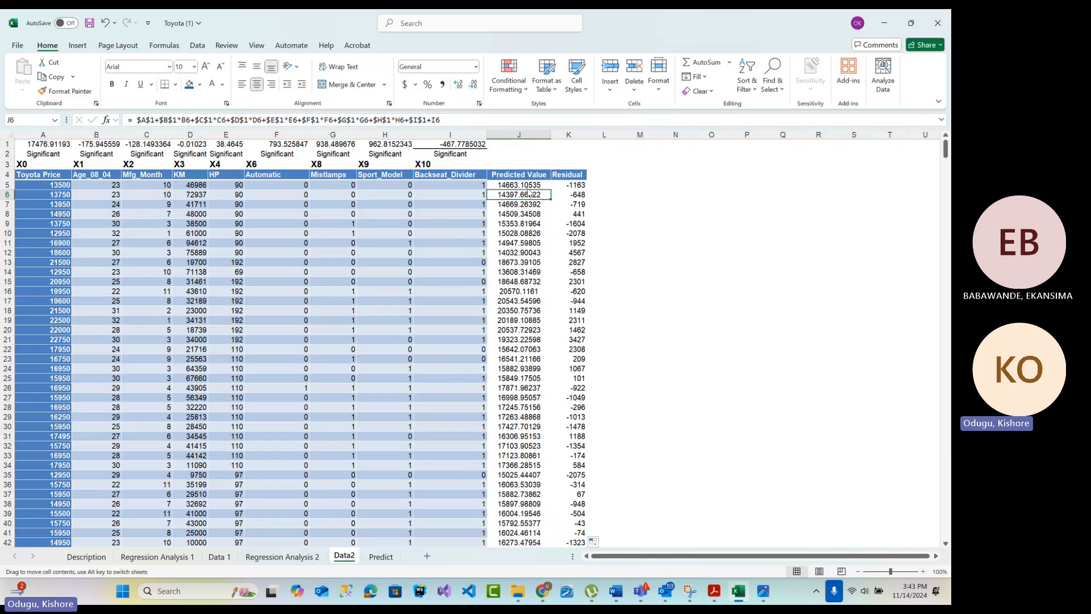
left_click(462, 120)
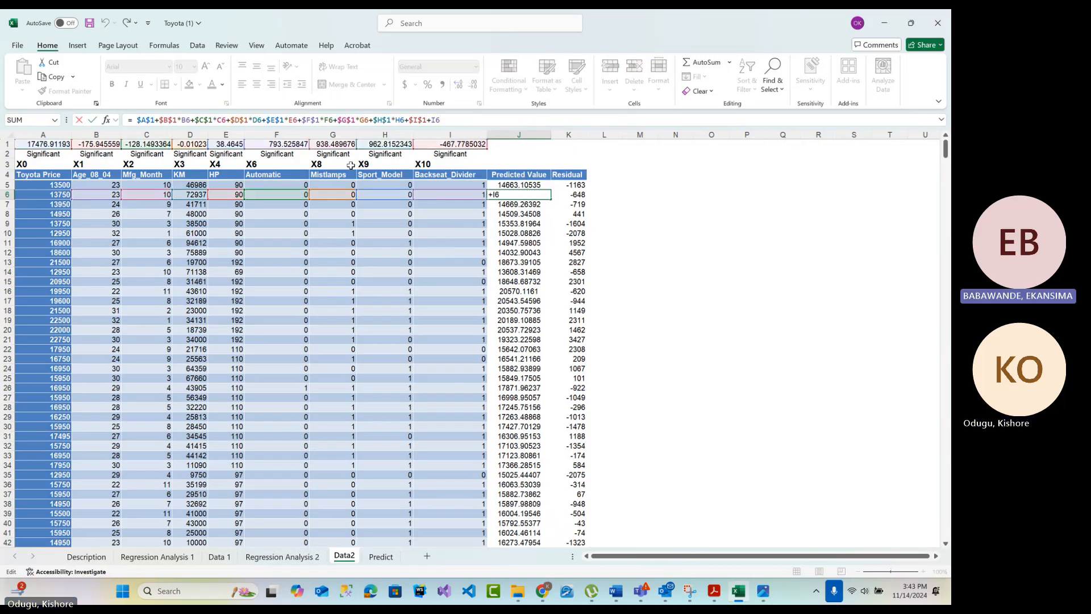
key("Return")
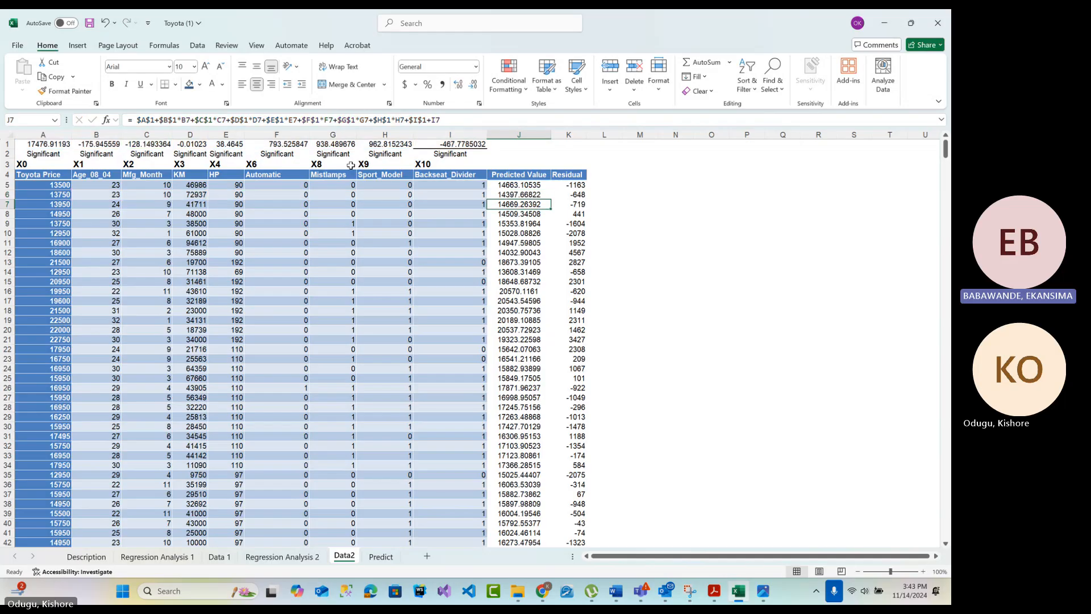
Insert a scatter chart of all Residual values in column K, starting from K5
left_click(579, 184)
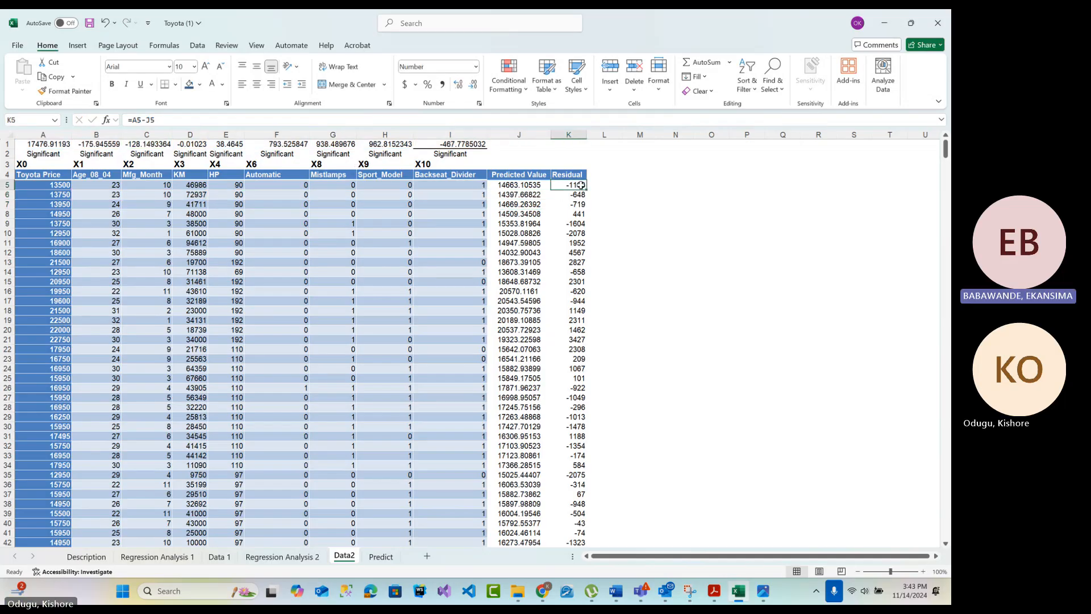
key("ctrl+shift+Down")
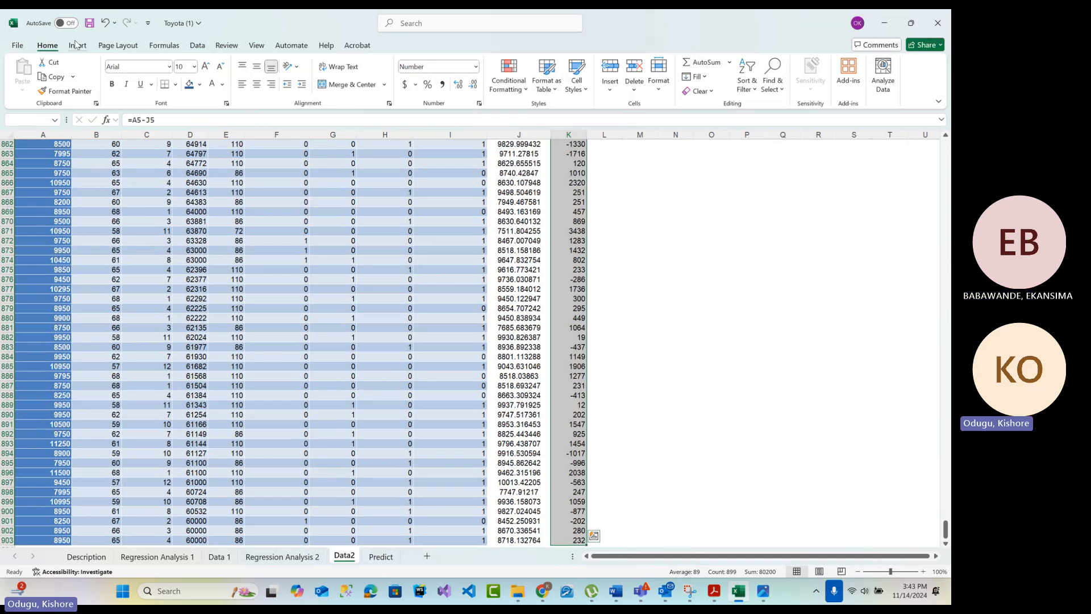
scroll(693, 276, "up", 13)
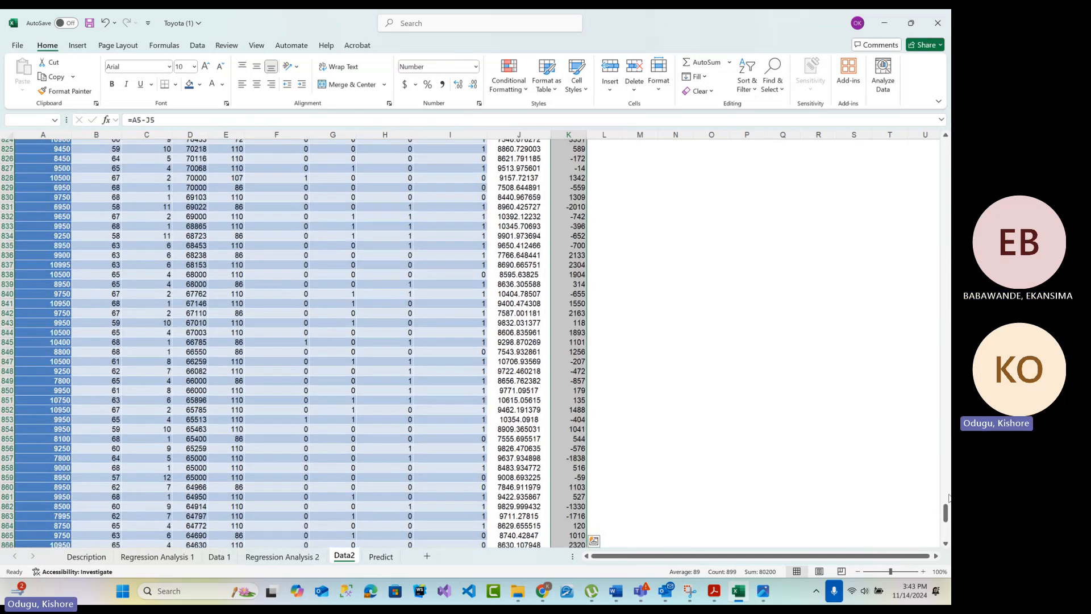
left_click_drag(947, 511, 947, 149)
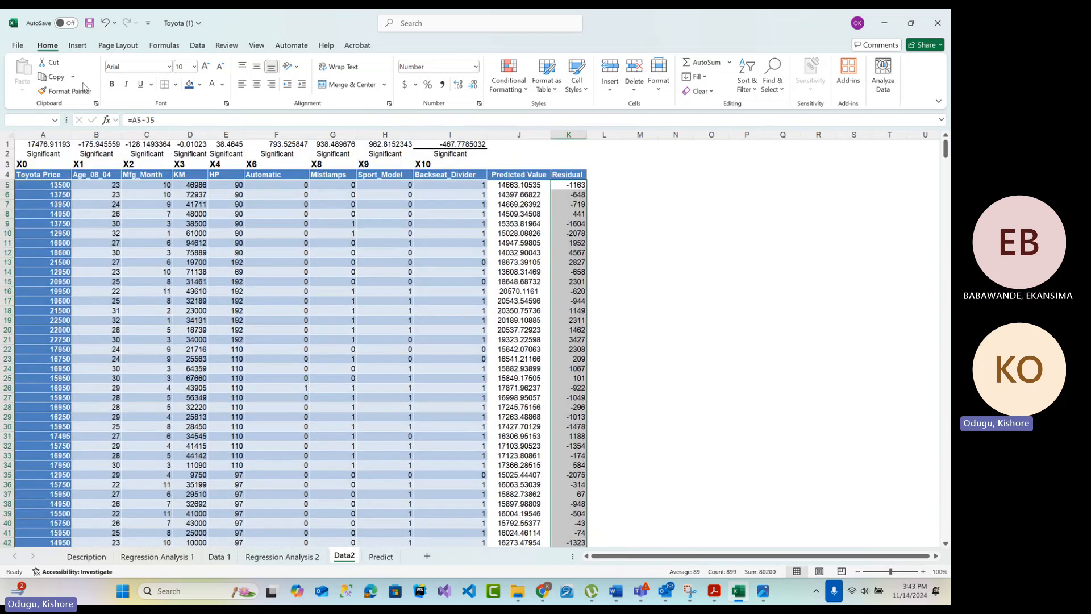
left_click(79, 45)
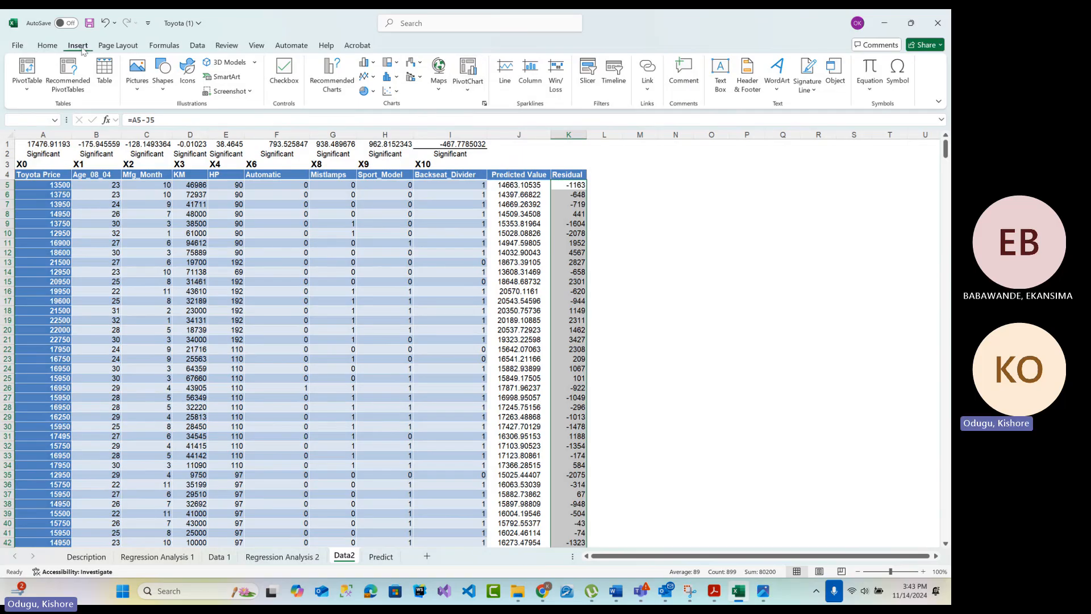
left_click(397, 92)
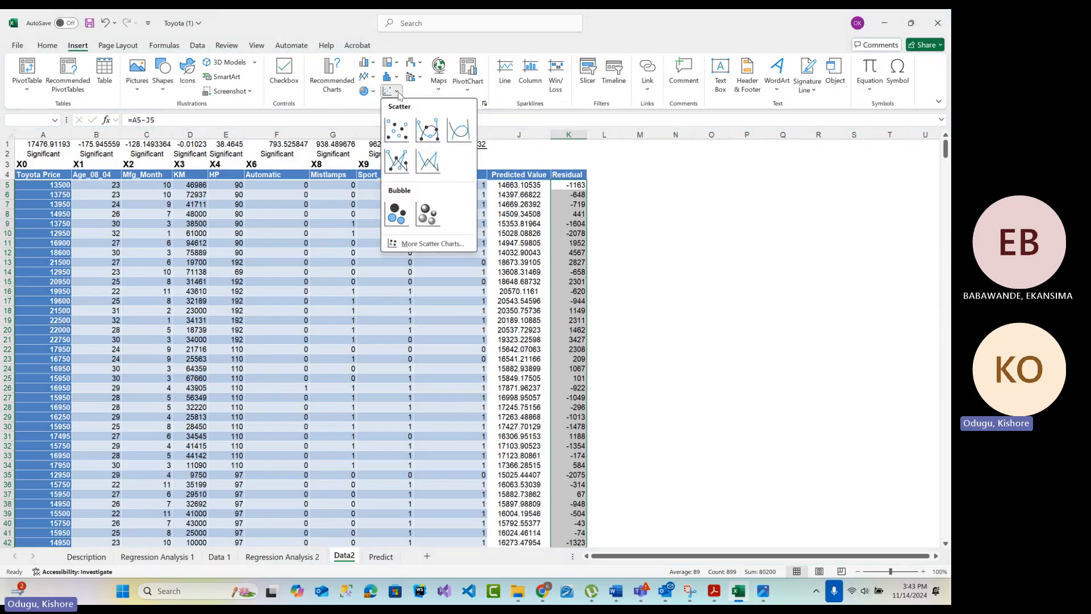
left_click(398, 128)
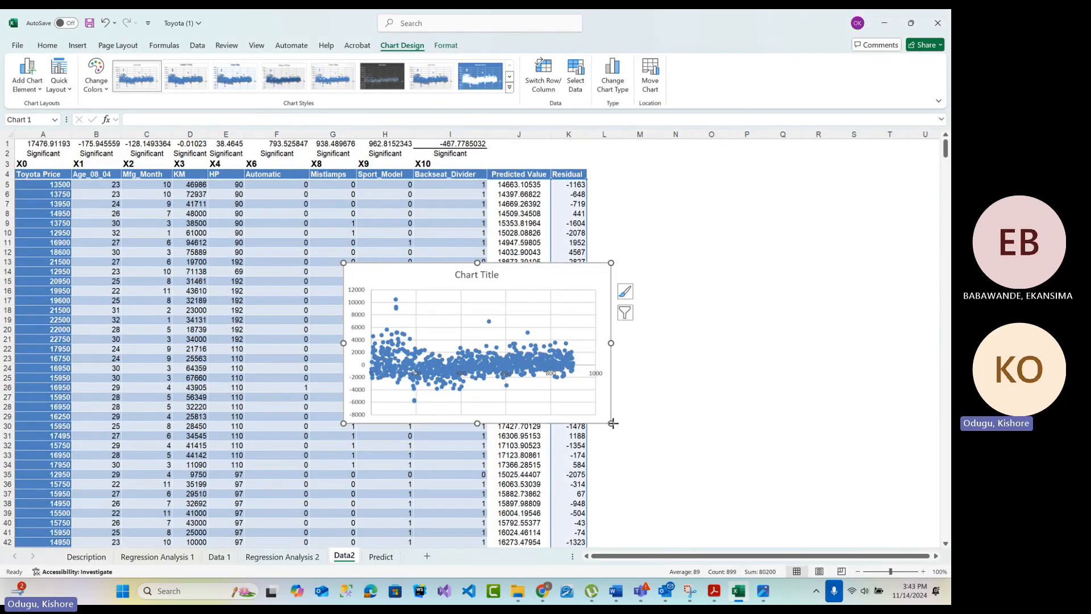
Enlarge the residual scatter chart and place it in the empty area beside the Residual column
left_click_drag(613, 426, 809, 503)
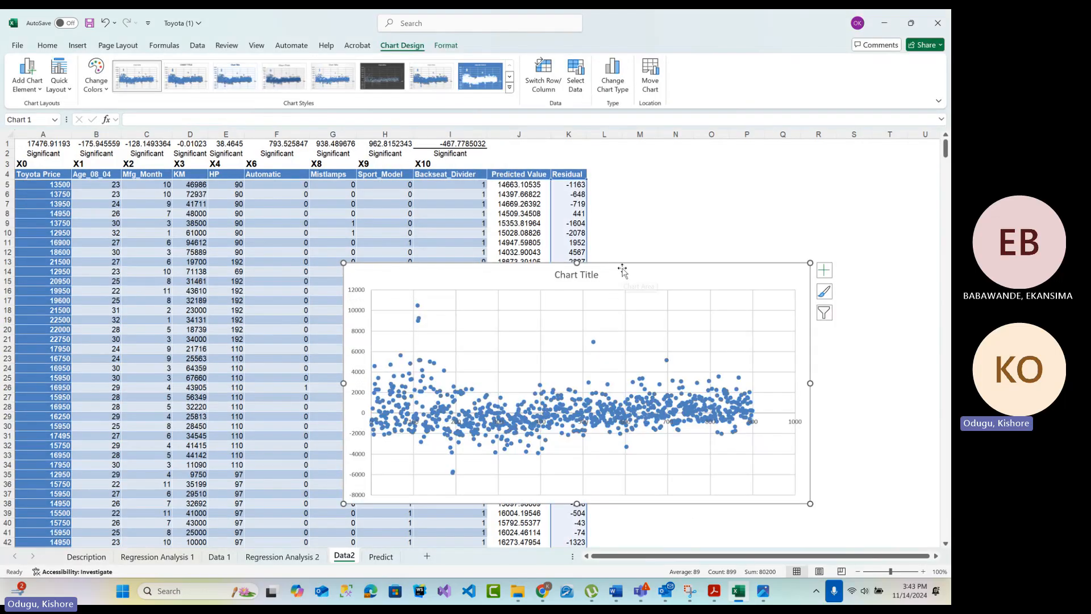
left_click_drag(625, 269, 679, 236)
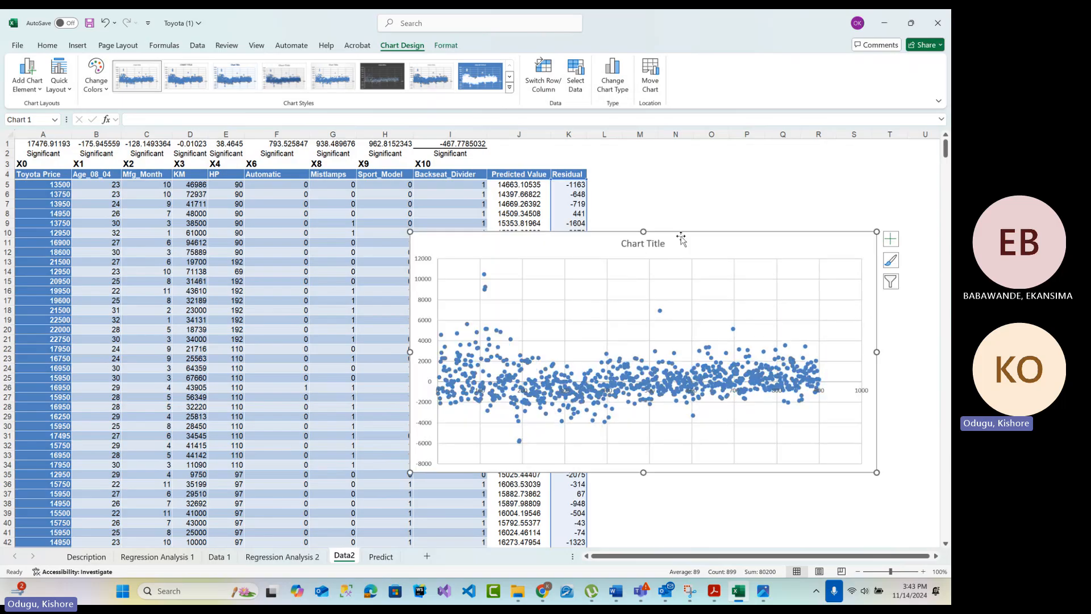
left_click_drag(469, 256, 606, 267)
left_click_drag(883, 381, 938, 366)
left_click_drag(755, 269, 745, 239)
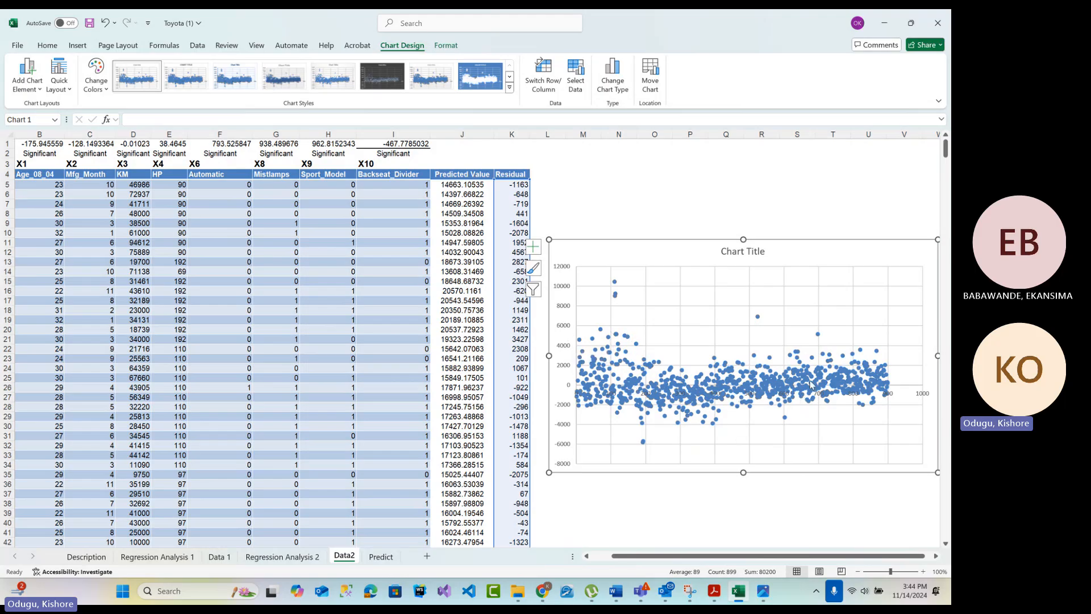
mouse_move(824, 384)
left_click_drag(707, 555, 687, 555)
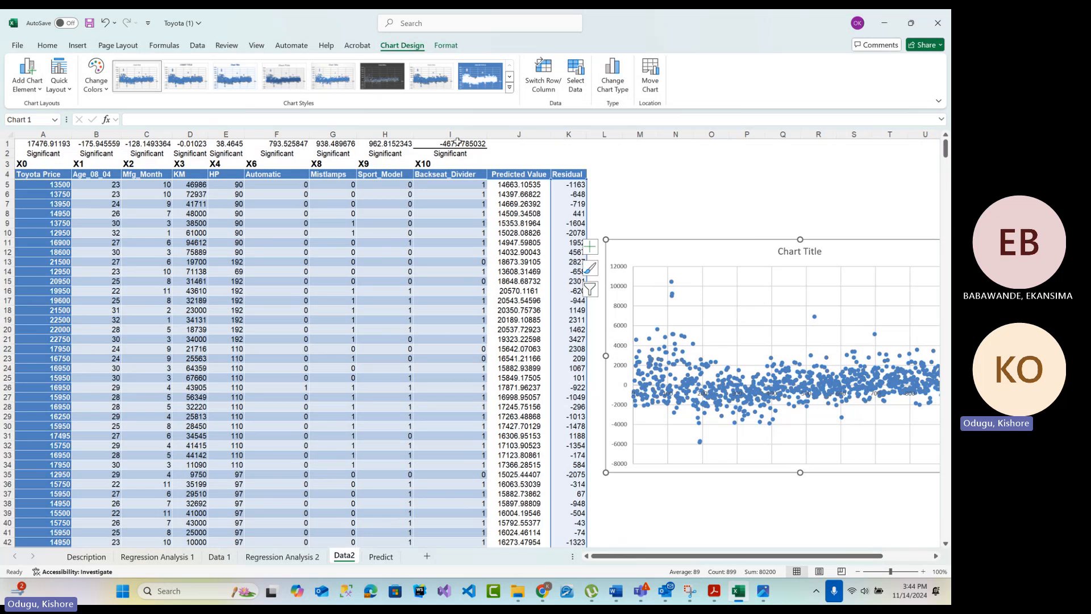
left_click(566, 186)
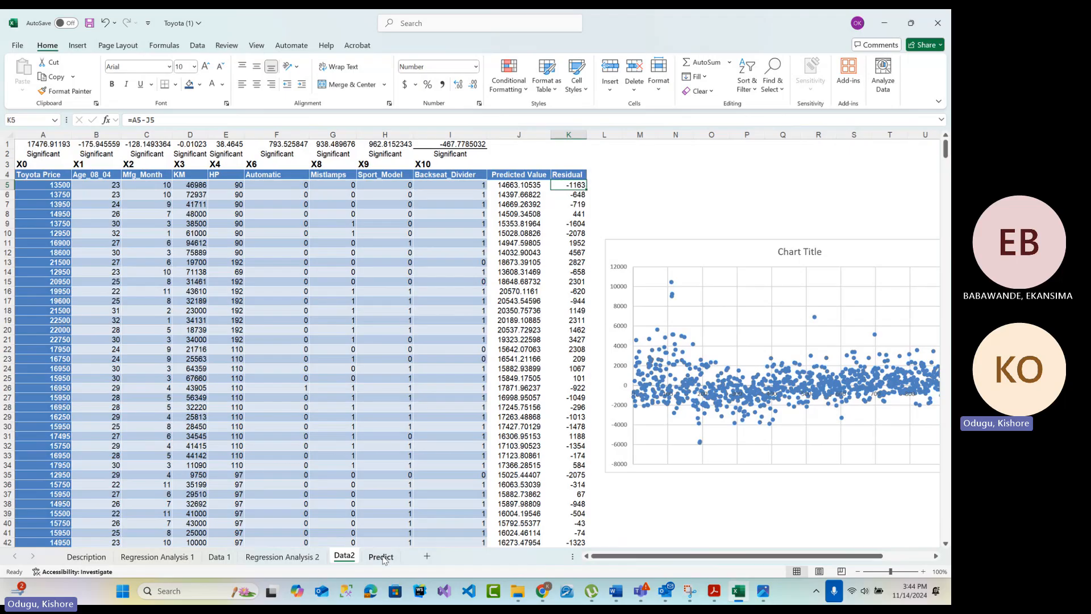
Copy the coefficient and header rows A1:I4 from Data2 and paste them into the Predict sheet at A14
left_click_drag(48, 143, 463, 139)
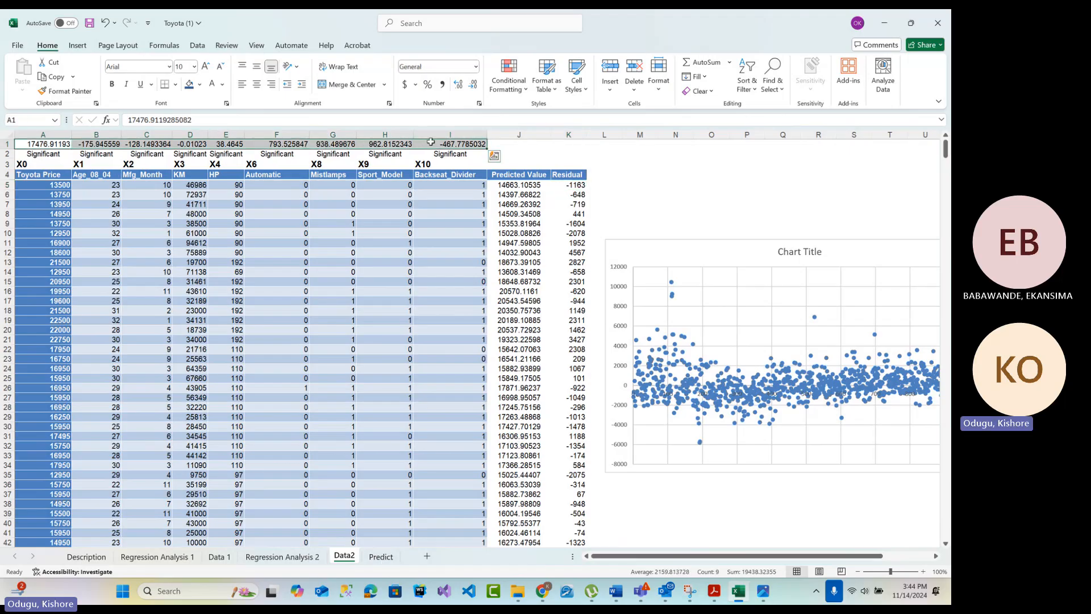
left_click_drag(36, 144, 465, 175)
right_click(317, 168)
left_click(344, 194)
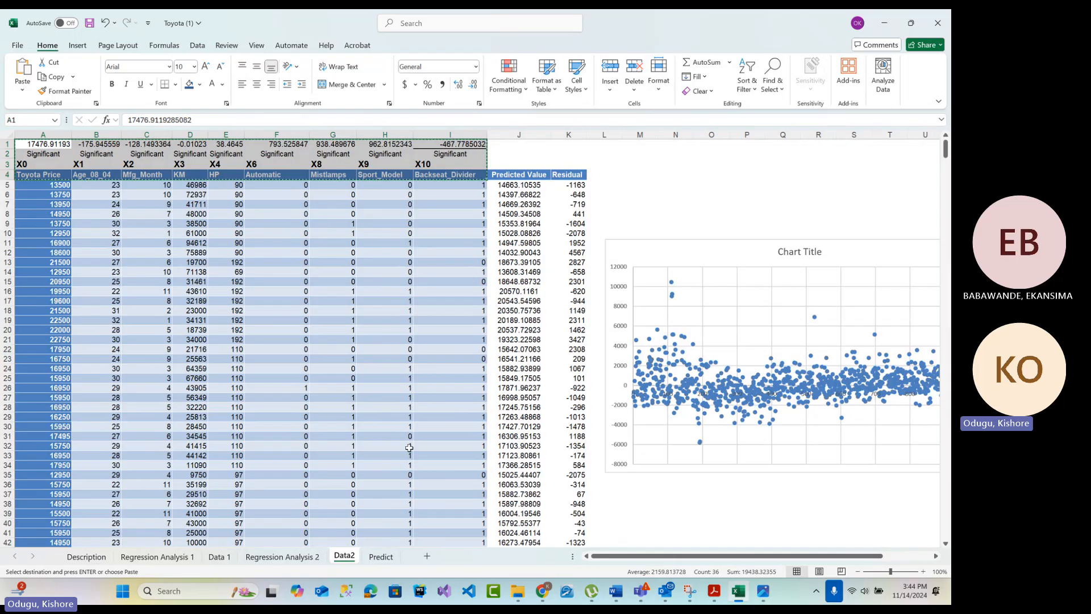
left_click(381, 558)
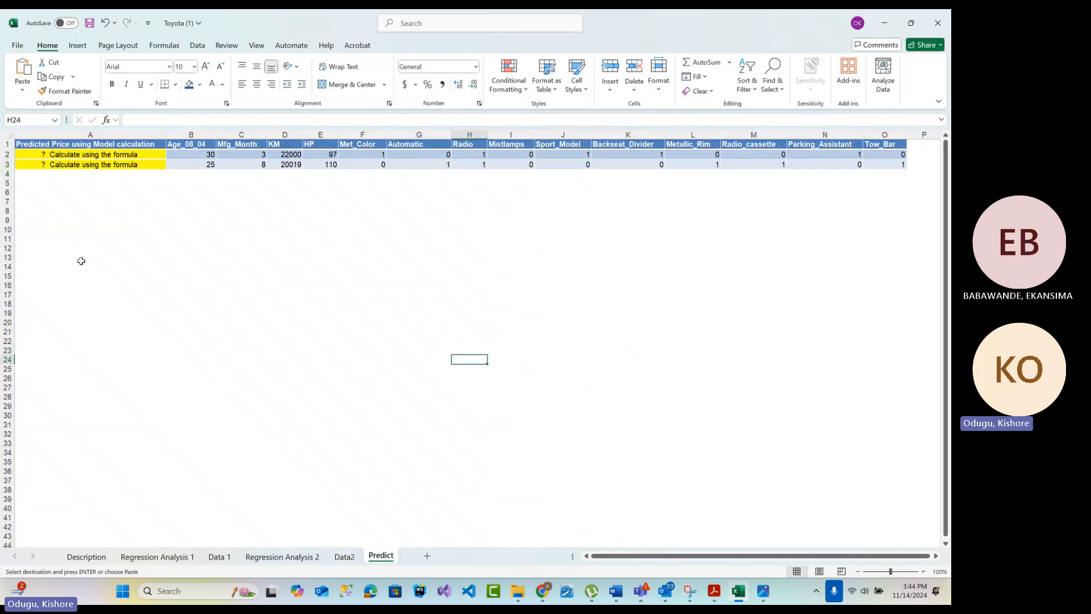
left_click(75, 265)
key("ctrl+v")
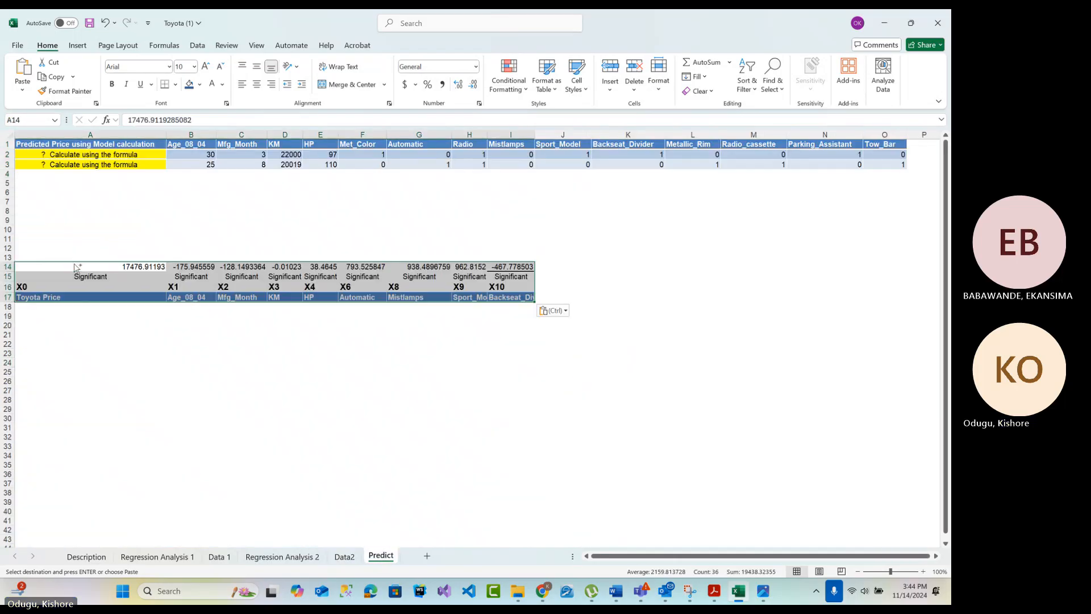
left_click(305, 406)
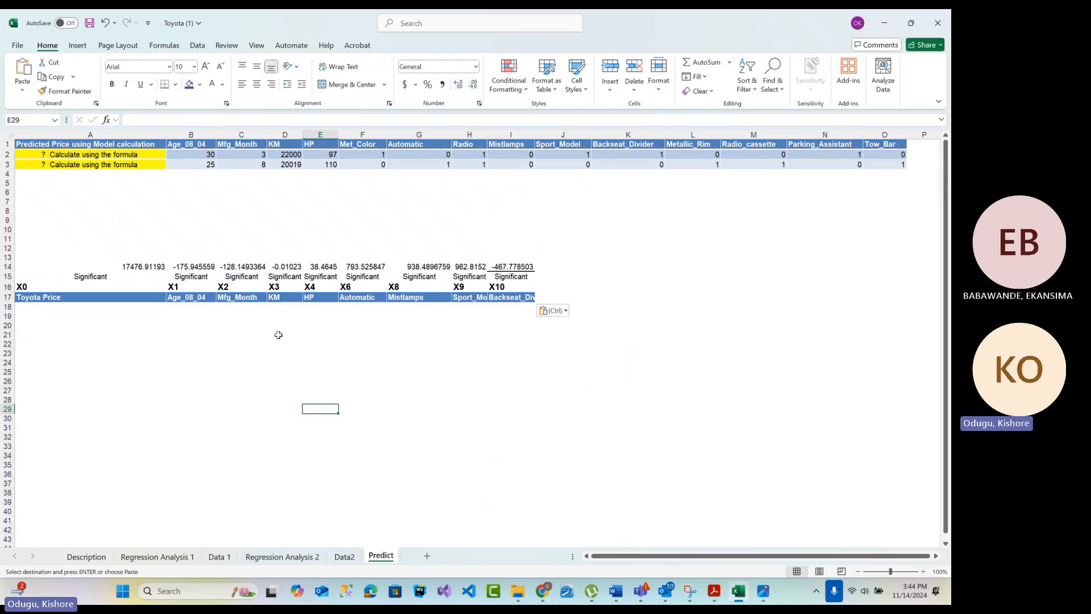
double_click(144, 267)
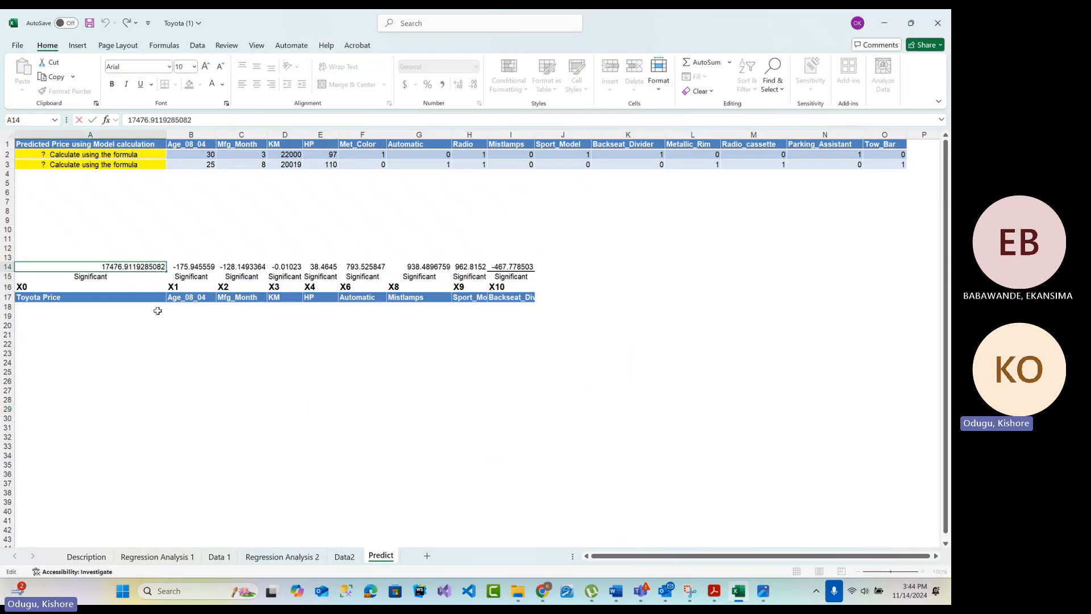
left_click(156, 353)
Replace the placeholder text in Predict cell A2 with the beginning of the price formula, =A14+B14*B2
double_click(119, 154)
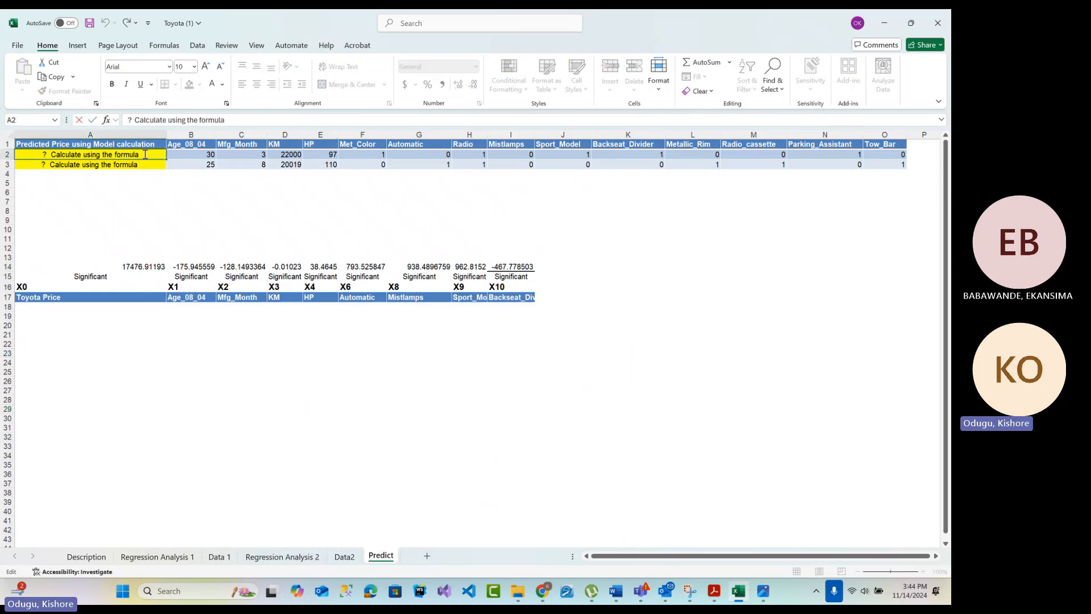
left_click_drag(145, 154, 7, 151)
key("BackSpace")
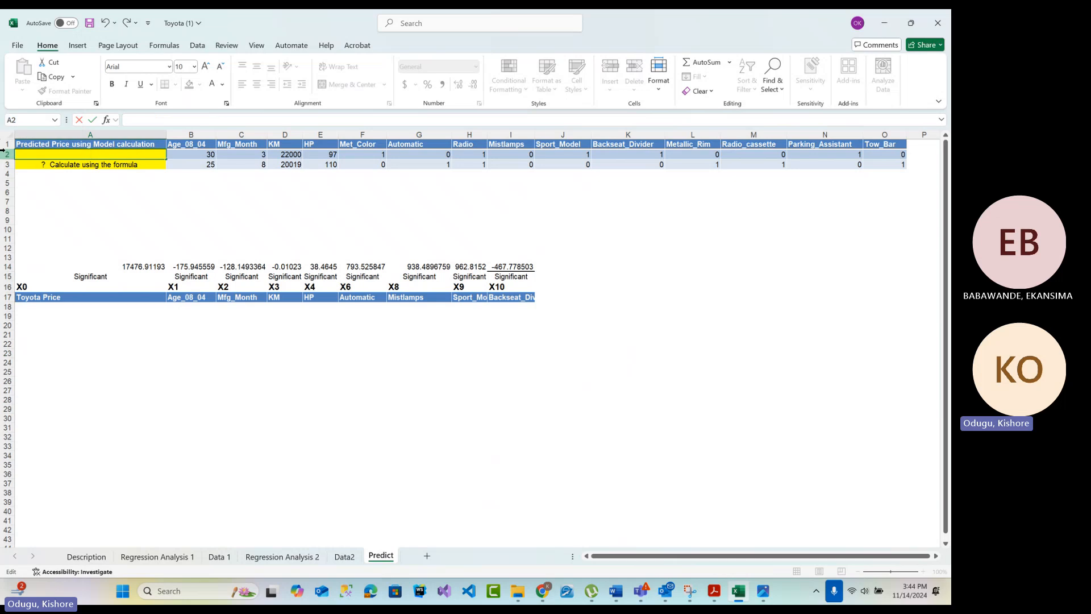
type("=")
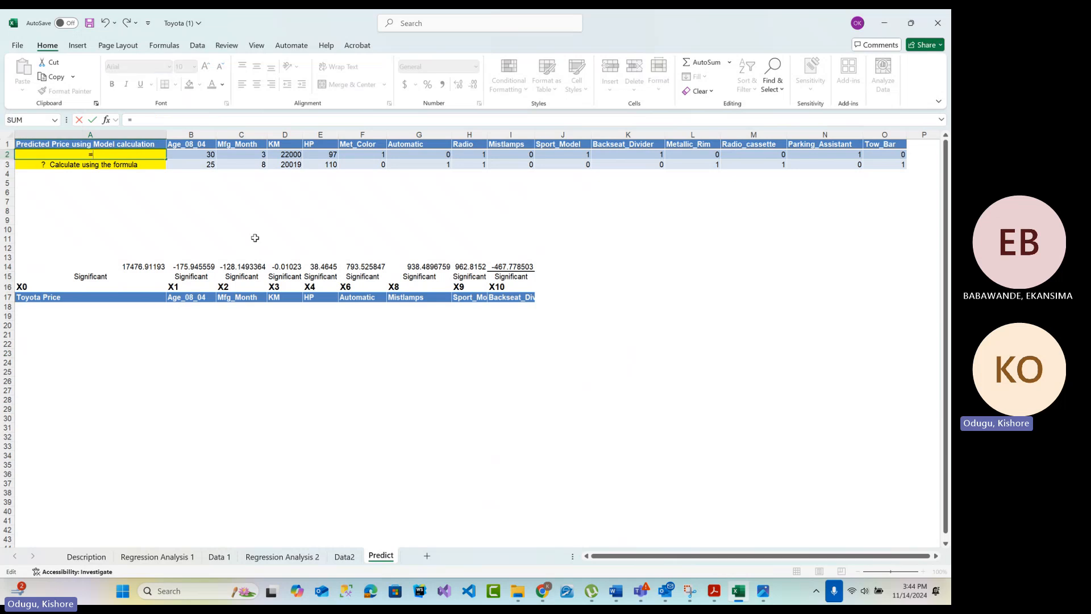
left_click(125, 266)
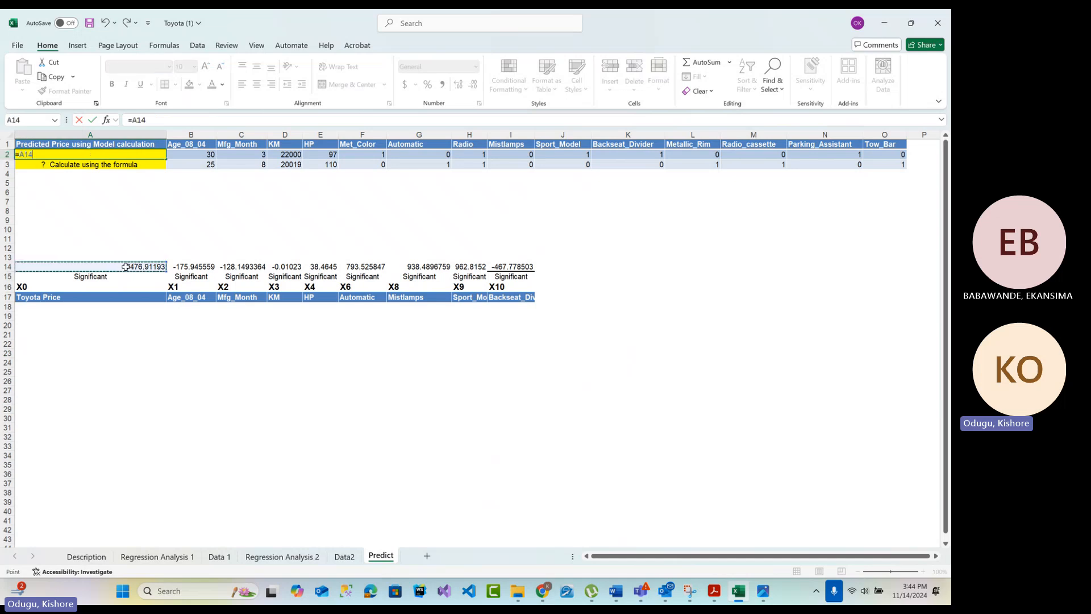
type("+")
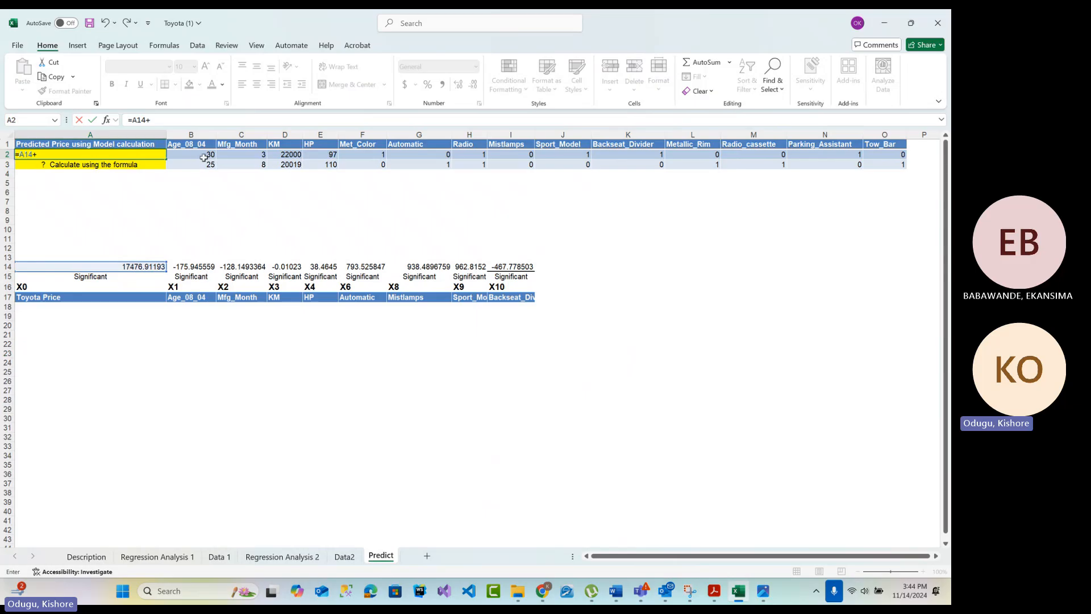
left_click(195, 267)
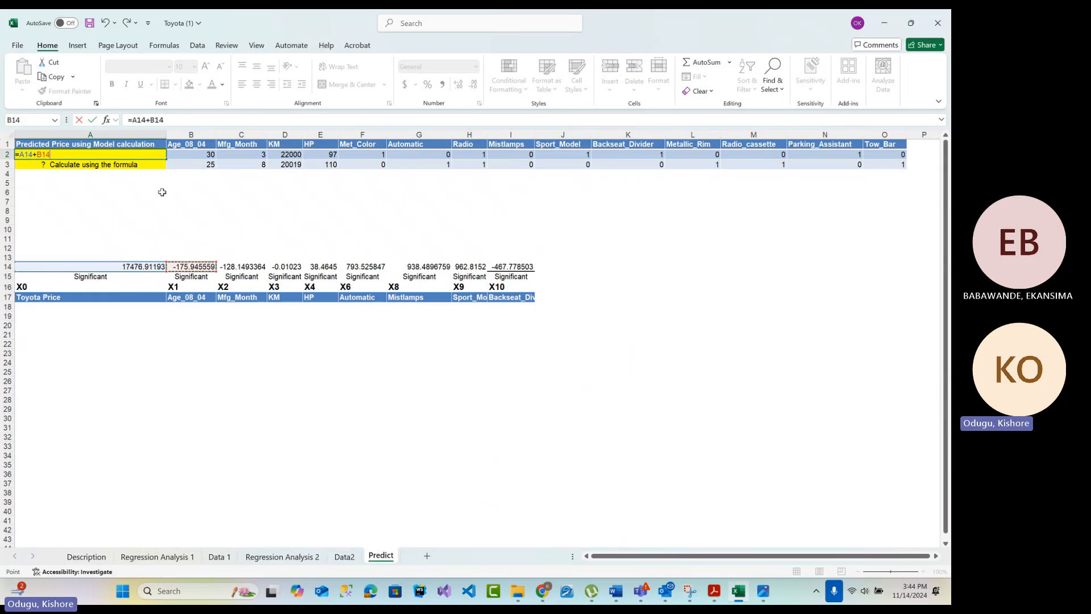
type("*")
left_click(198, 154)
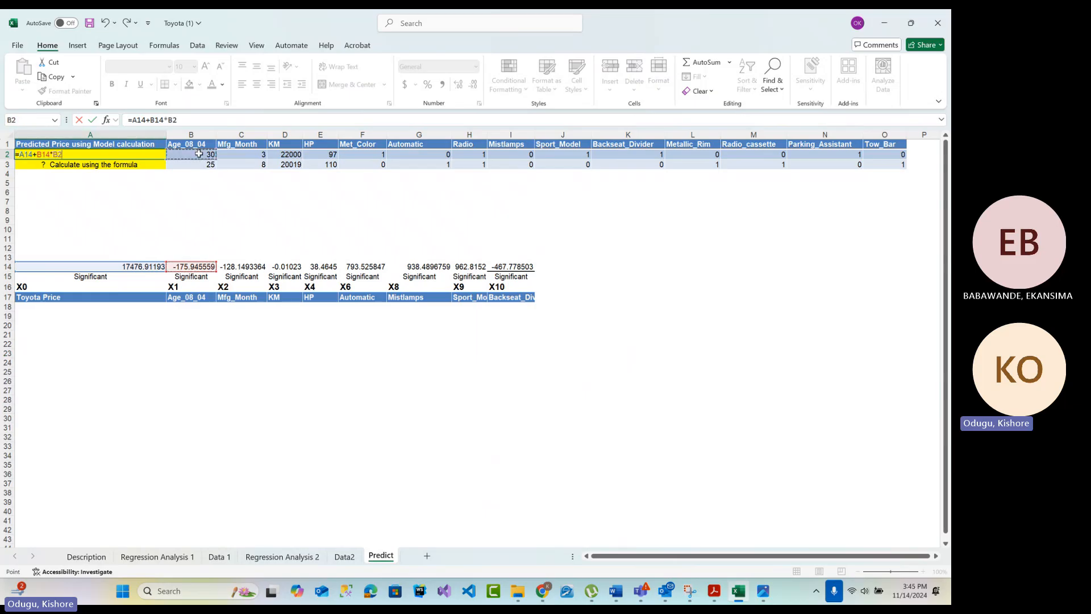
Extend the A2 formula with the Mfg_Month, KM and HP terms +C14*C2+D14*D2+E14*E2
type("+")
left_click(248, 268)
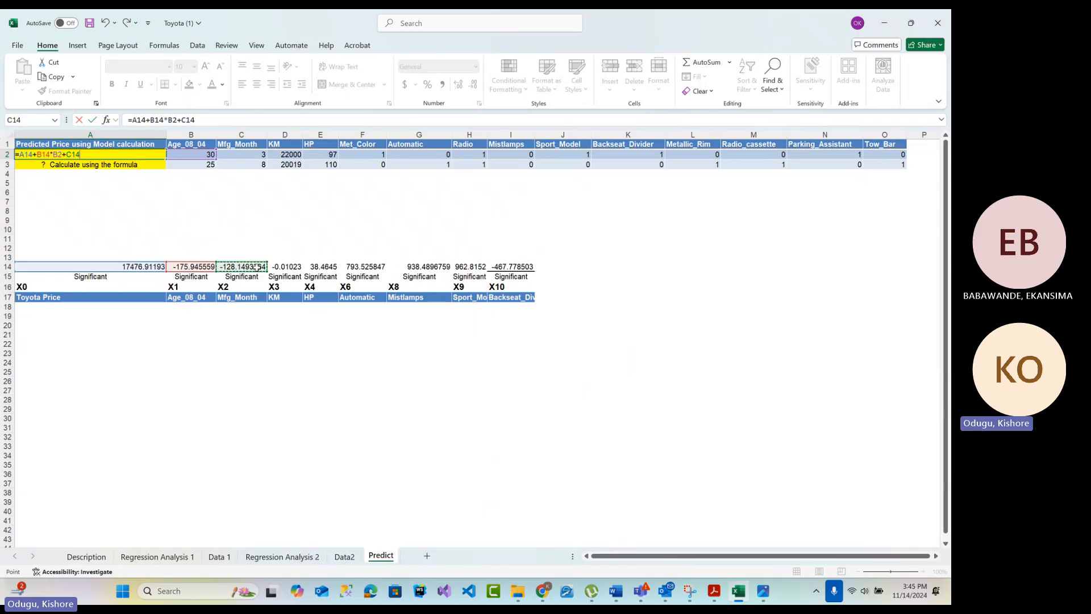
type("*")
left_click(256, 156)
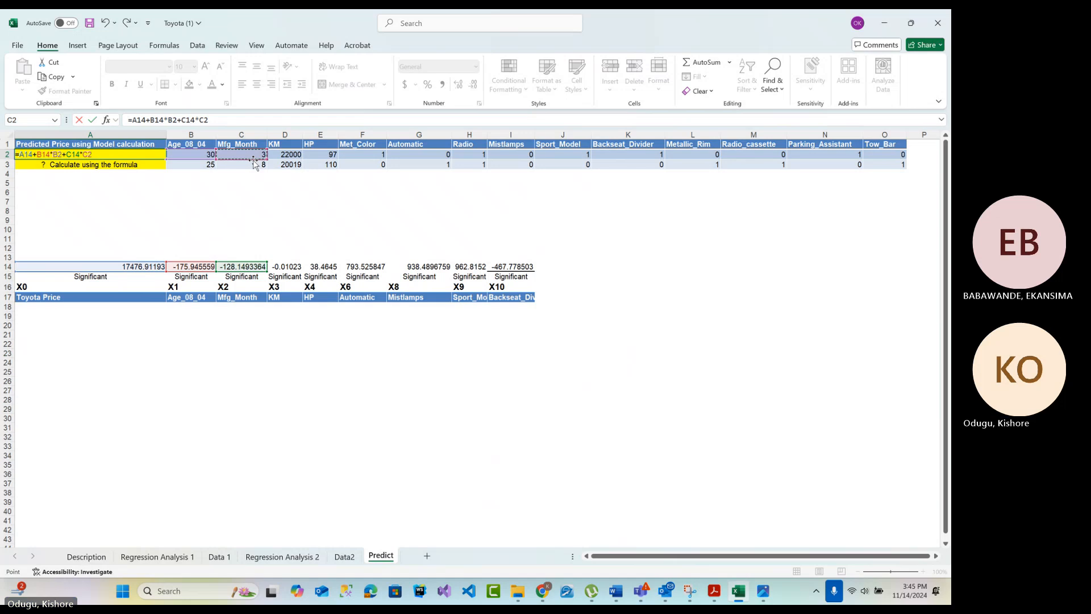
type("+")
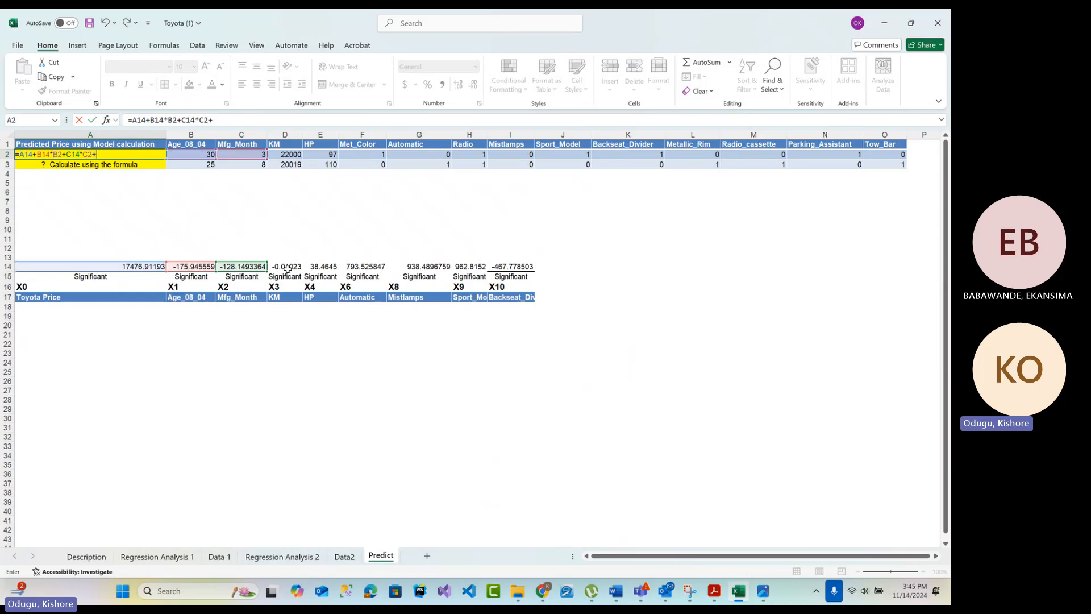
left_click(286, 267)
type("*")
left_click(290, 154)
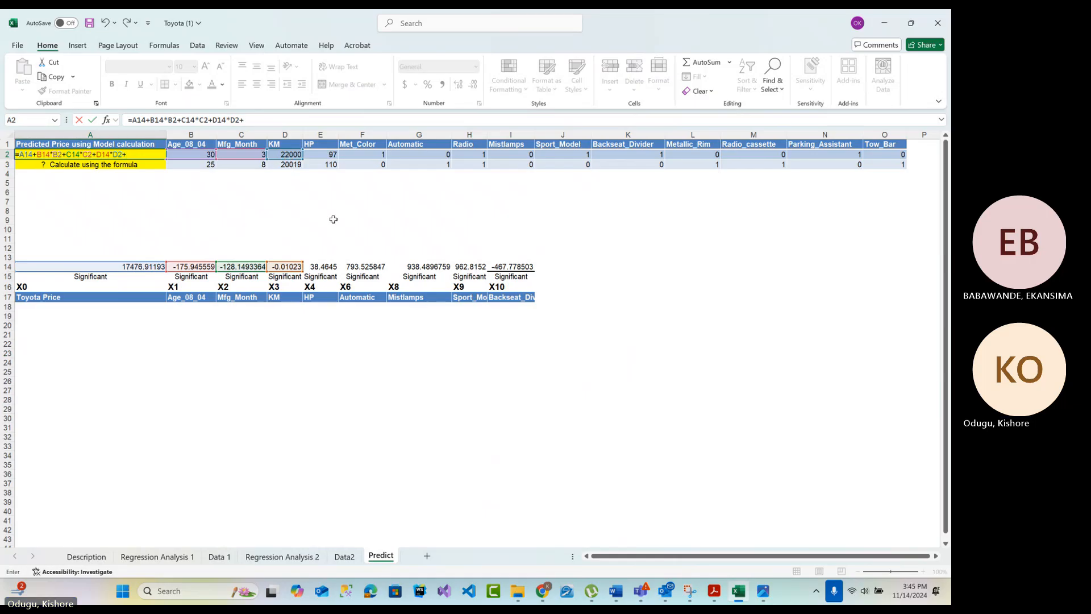
left_click(322, 268)
type("*")
left_click(312, 157)
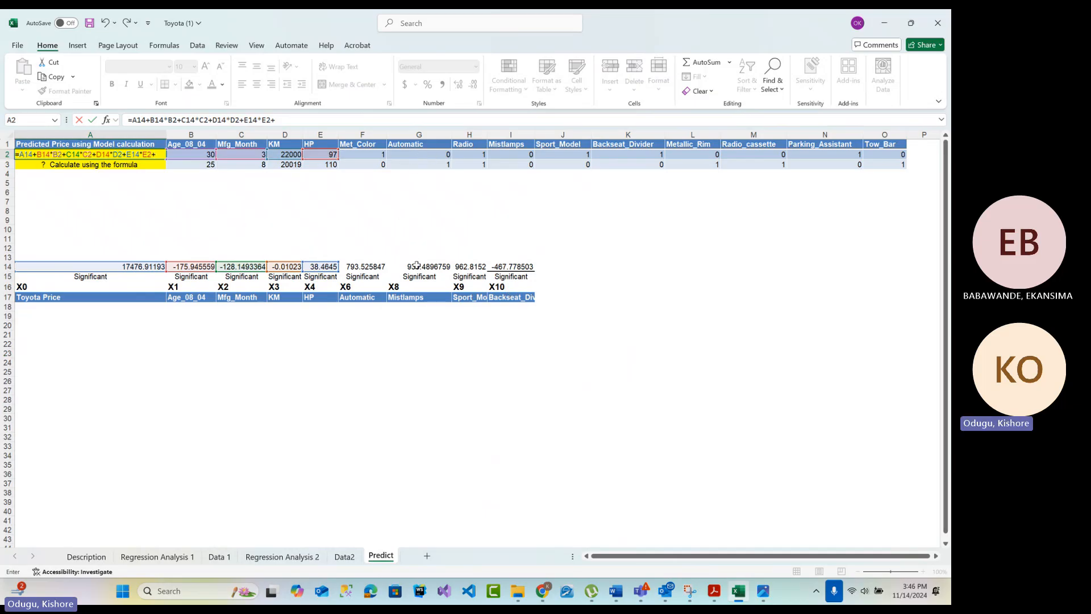
left_click(379, 267)
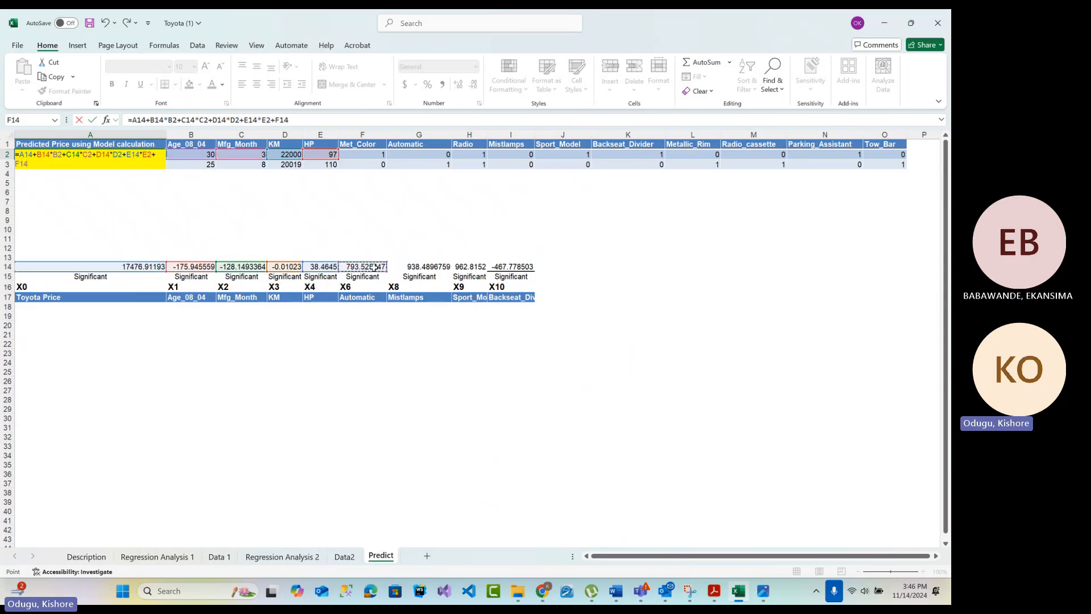
type("*")
left_click(430, 155)
type("+")
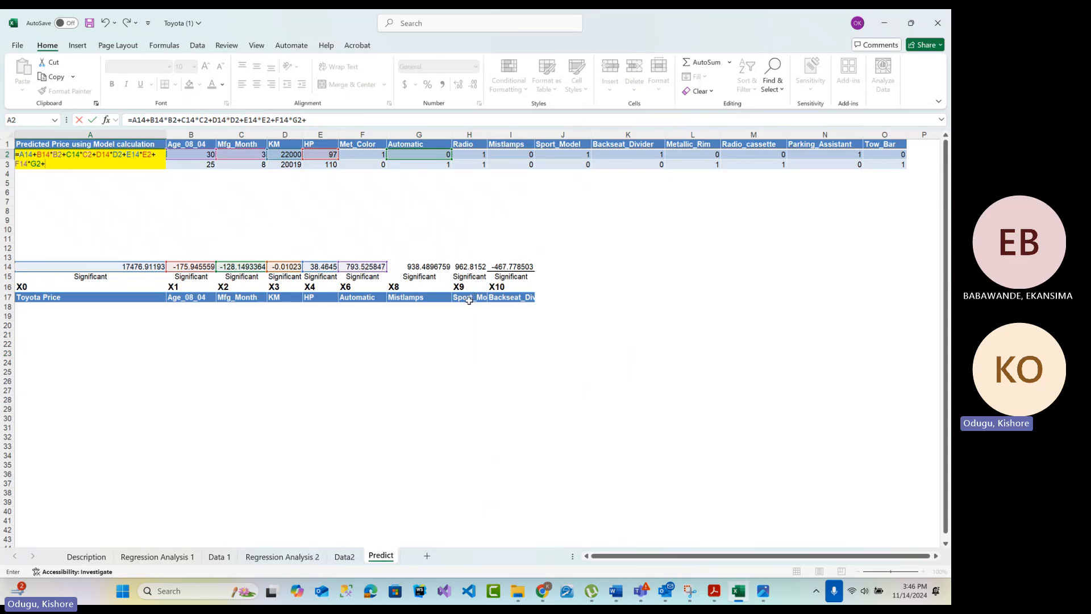
left_click(476, 267)
key("BackSpace")
key("BackSpace")
key("BackSpace")
key("BackSpace")
key("BackSpace")
key("BackSpace")
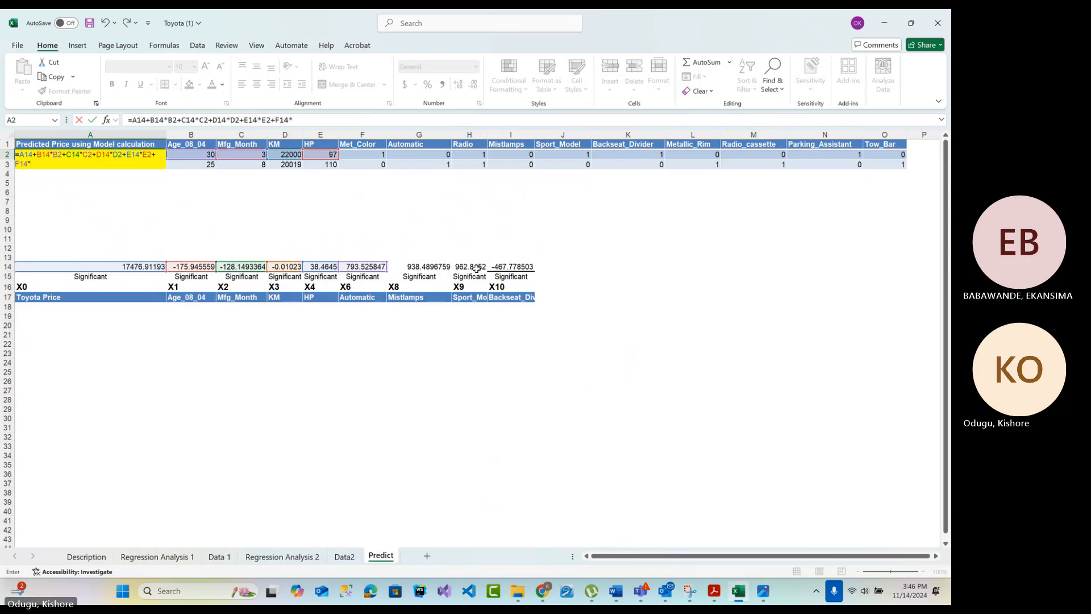
key("BackSpace")
key("BackSpace")
key("BackSpace")
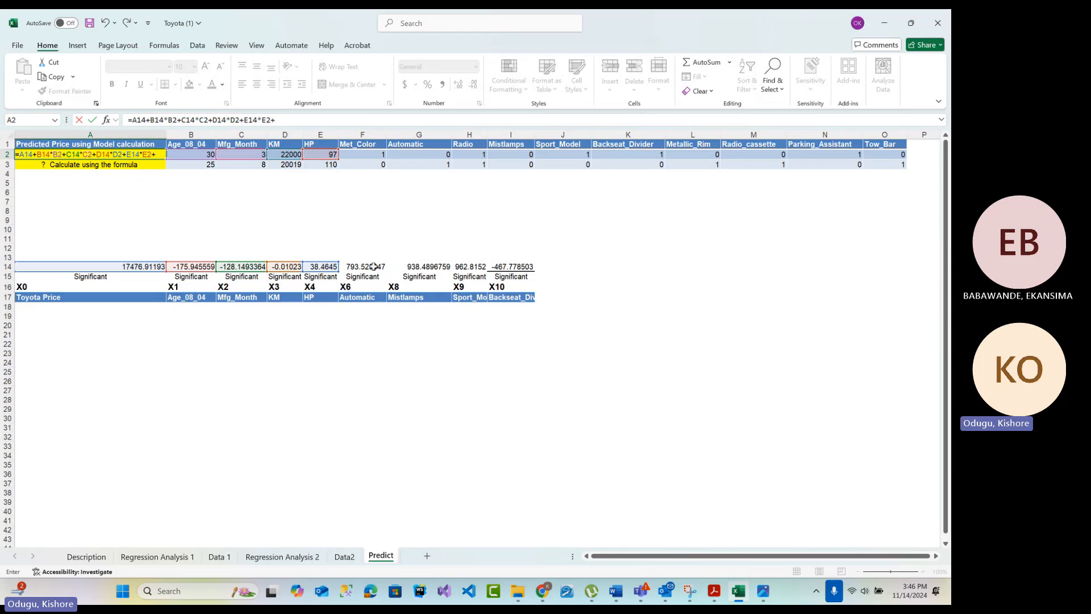
Extend the A2 price formula with the Automatic and Mistlamps terms F14*G2+G14*I2
left_click(373, 266)
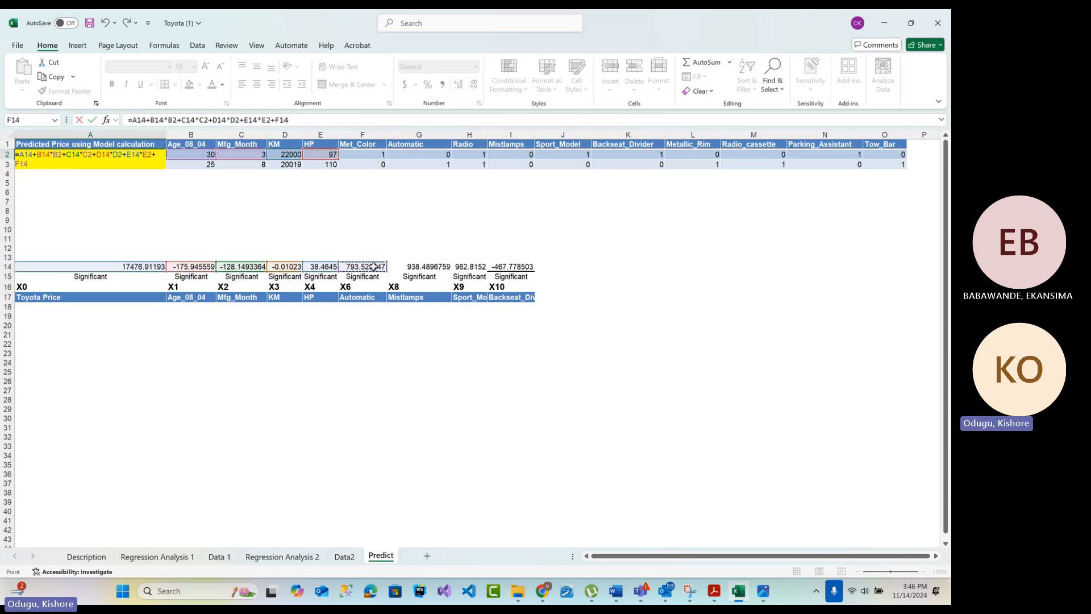
type("*")
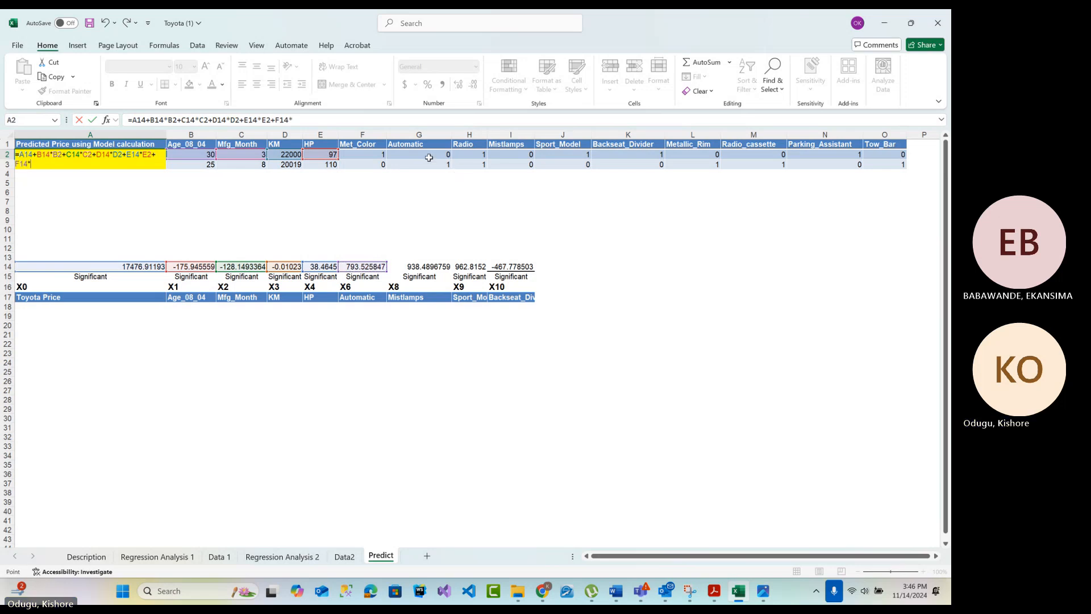
left_click(429, 157)
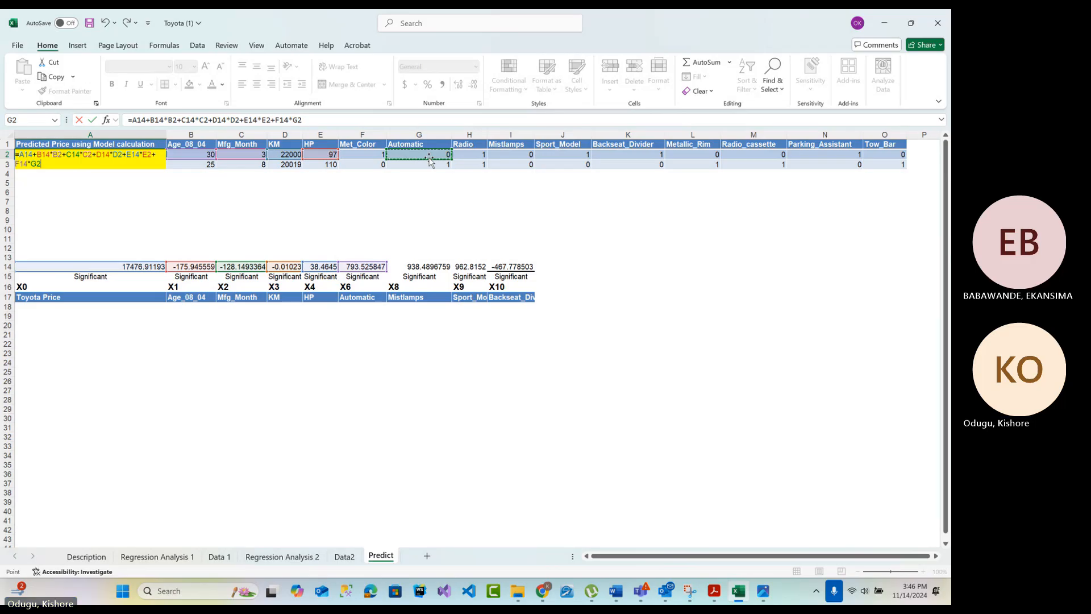
type("+")
left_click(434, 268)
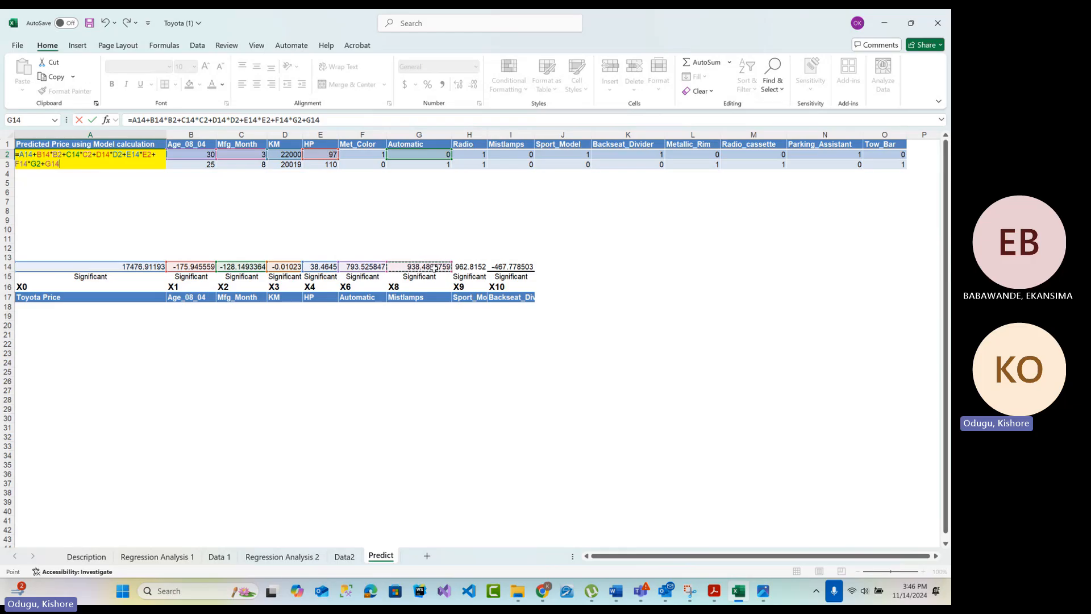
type("*")
left_click(514, 154)
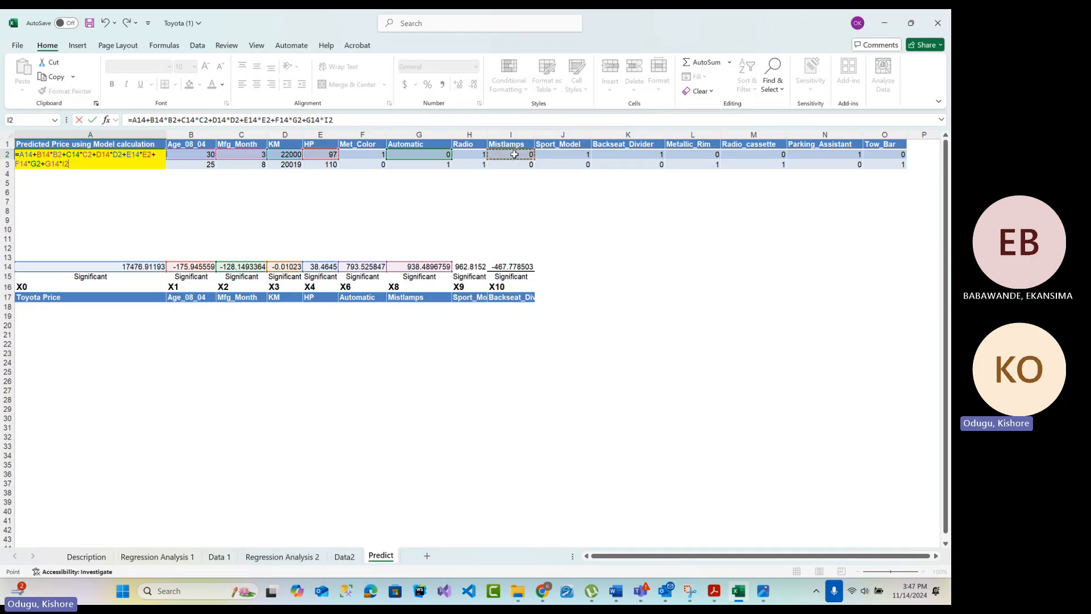
Add the Sport_Model and Backseat_Divider terms +H14*J2+I14*K2 to the end of the A2 formula
type("+")
left_click(472, 270)
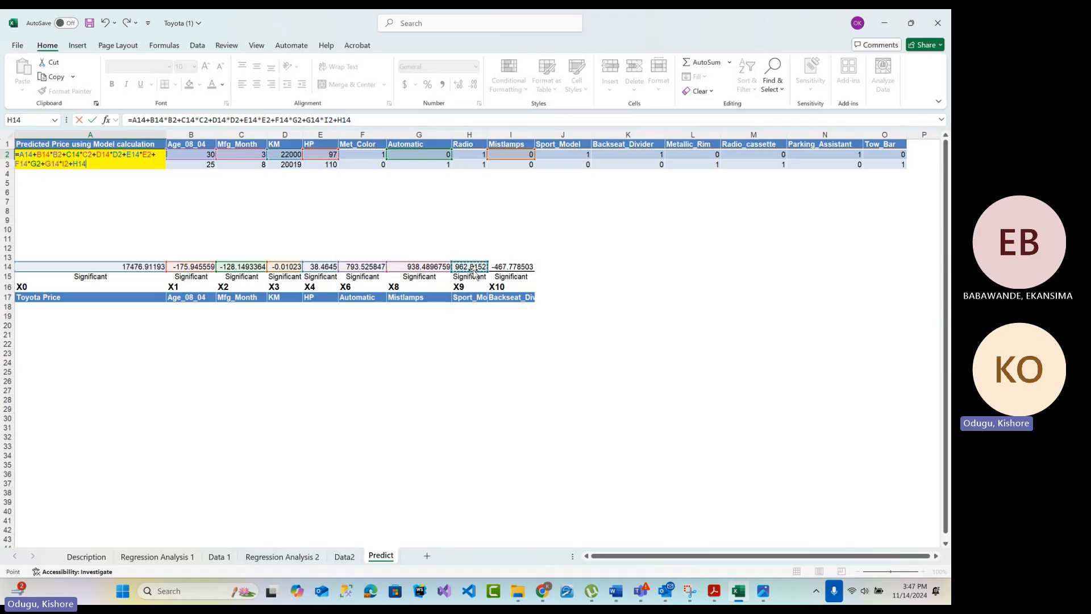
type("*")
left_click(569, 155)
type("+")
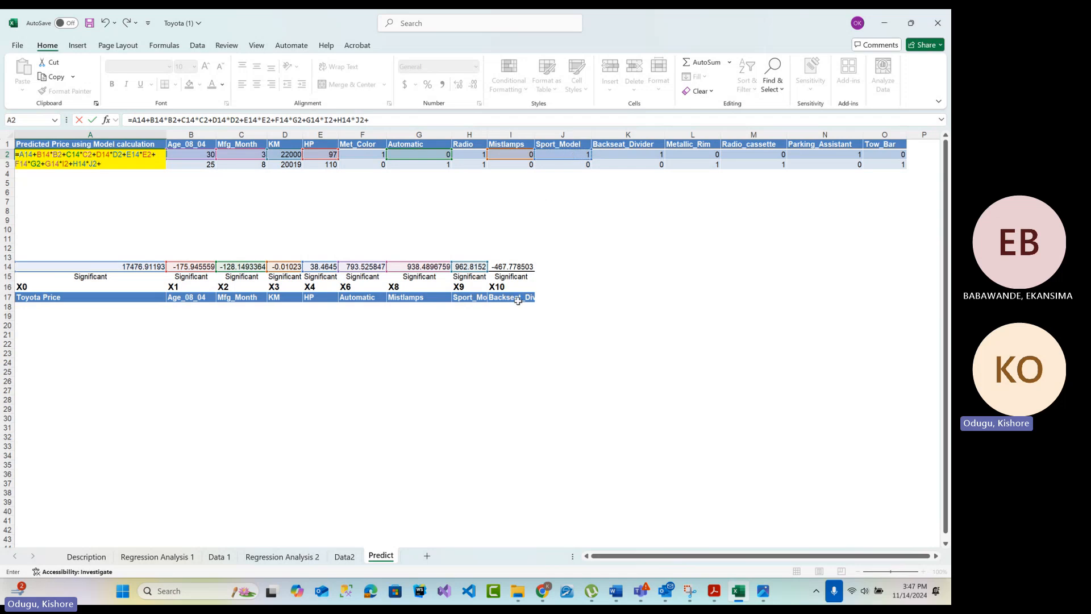
left_click(513, 267)
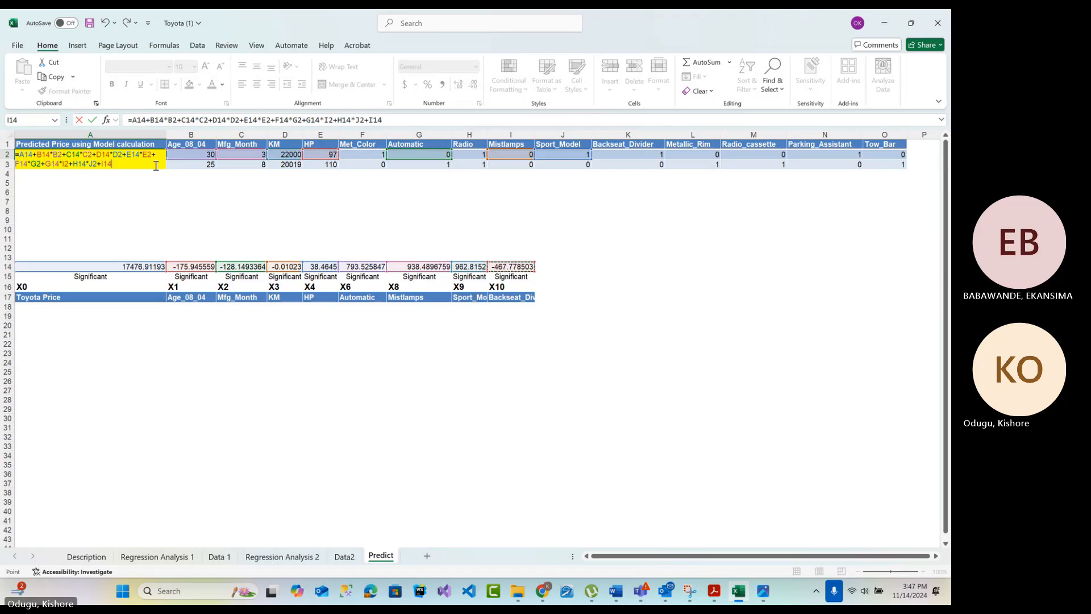
type("*")
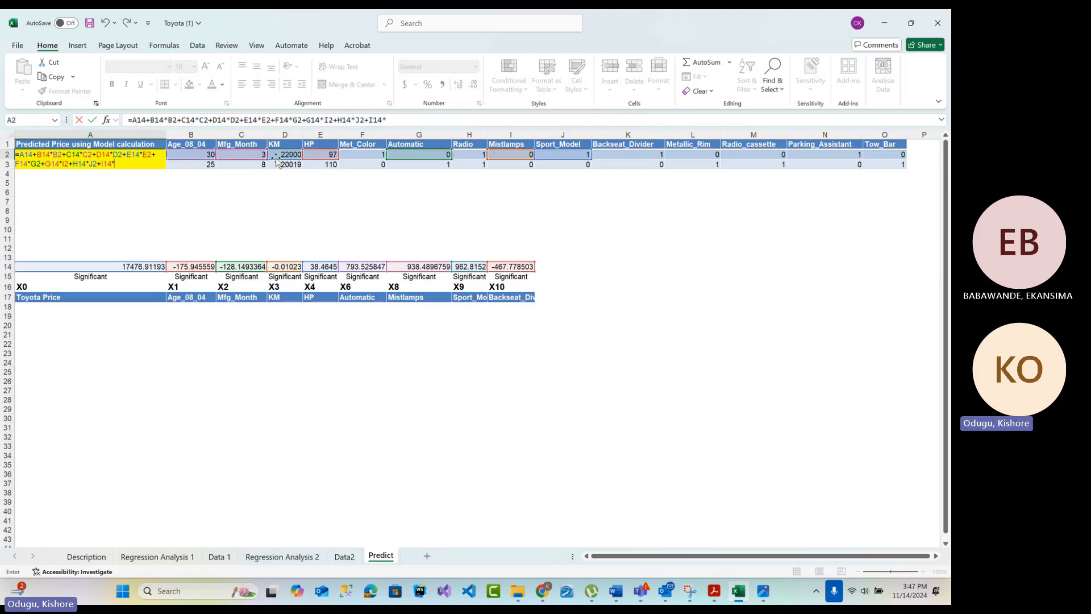
left_click(636, 155)
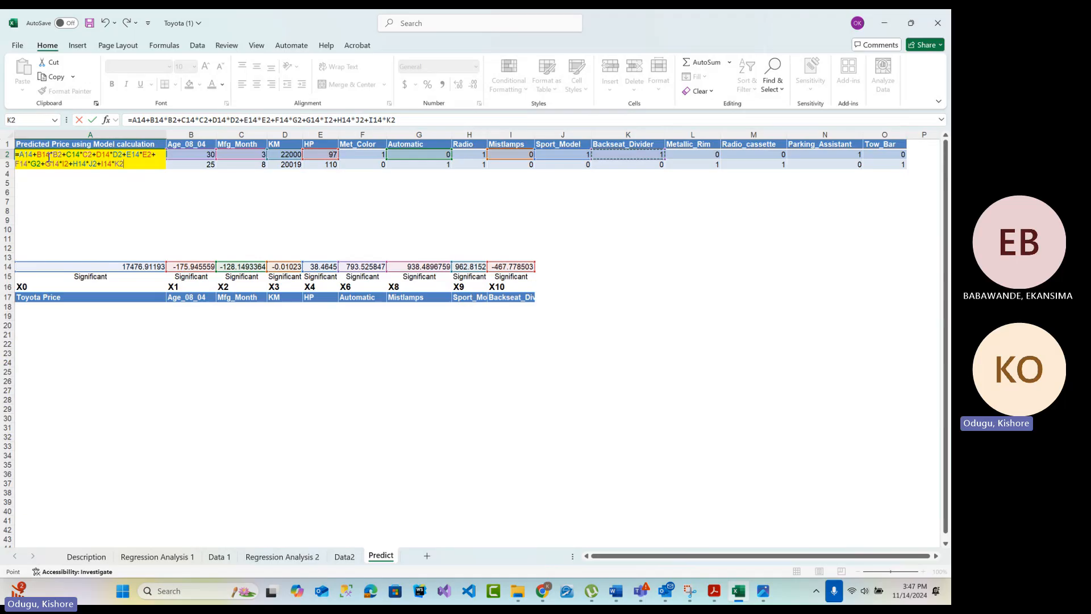
Make the first four coefficient references in the A2 formula absolute: $A$14, $B$14, $C$14 and $D$14
left_click(20, 156)
key("F4")
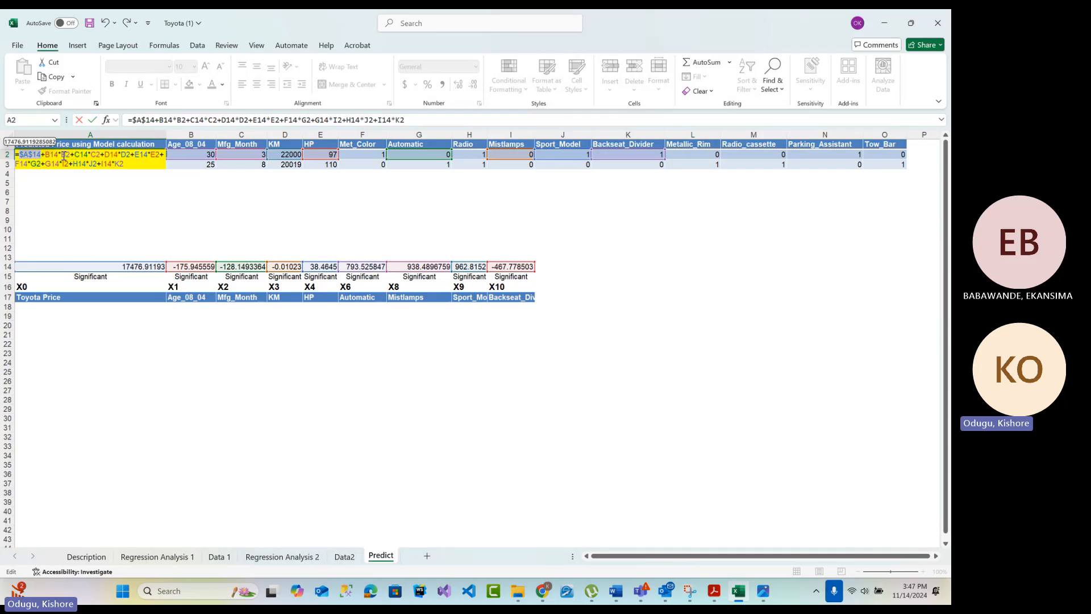
left_click(51, 155)
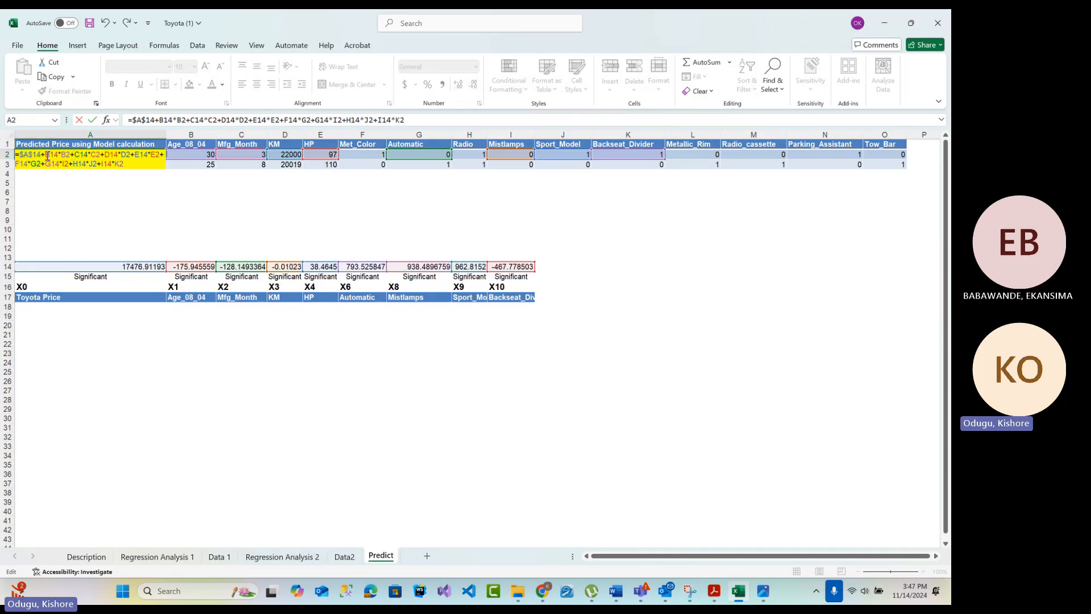
key("F4")
left_click(87, 154)
key("F4")
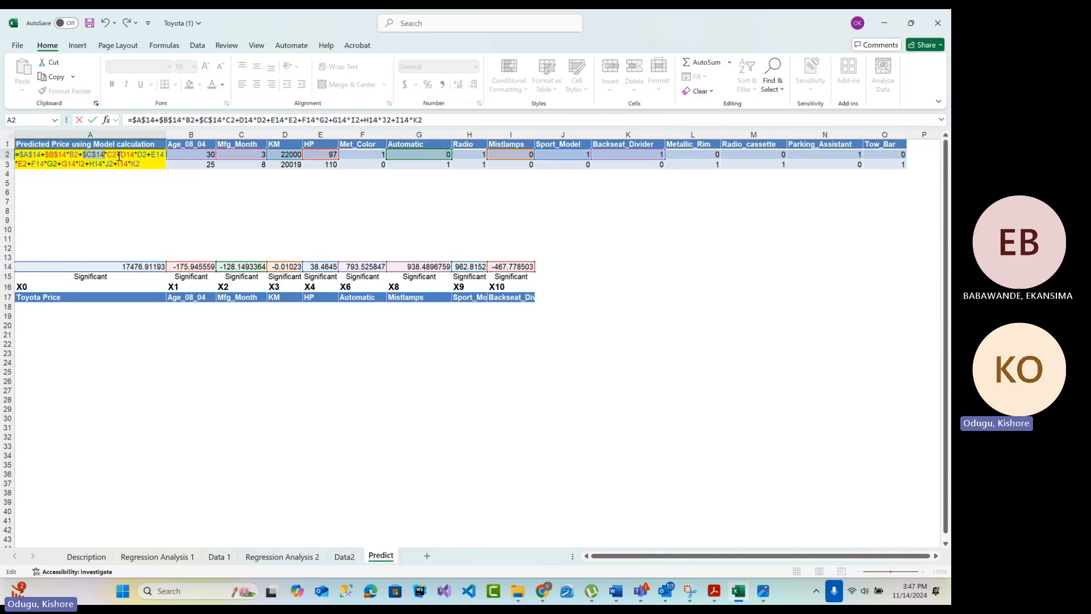
left_click(123, 155)
key("F4")
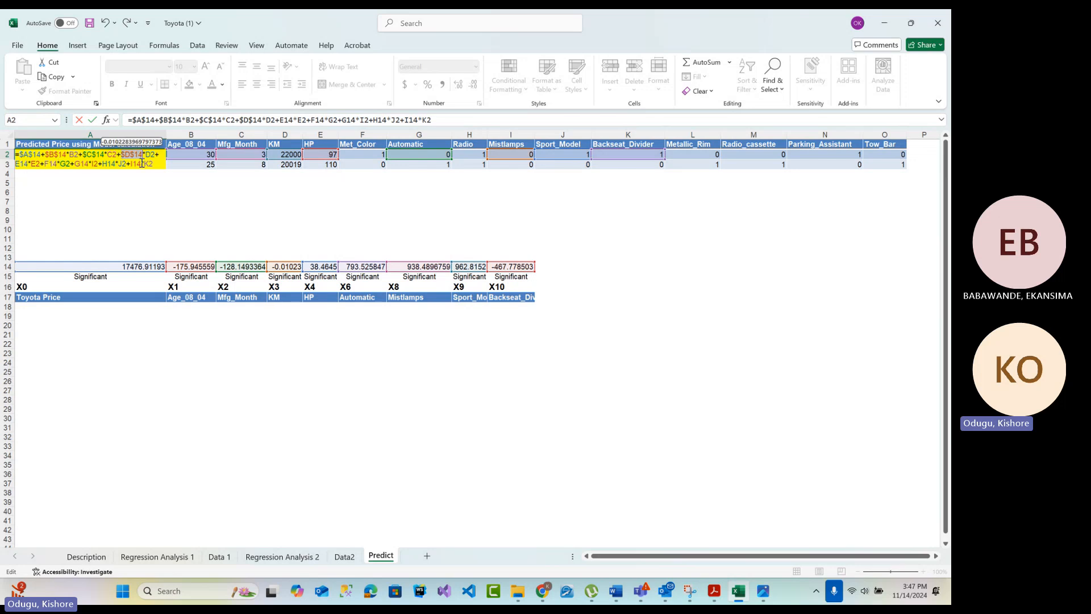
Make the next four coefficient references in the A2 formula absolute: $E$14, $F$14, $G$14 and $H$14
left_click(18, 166)
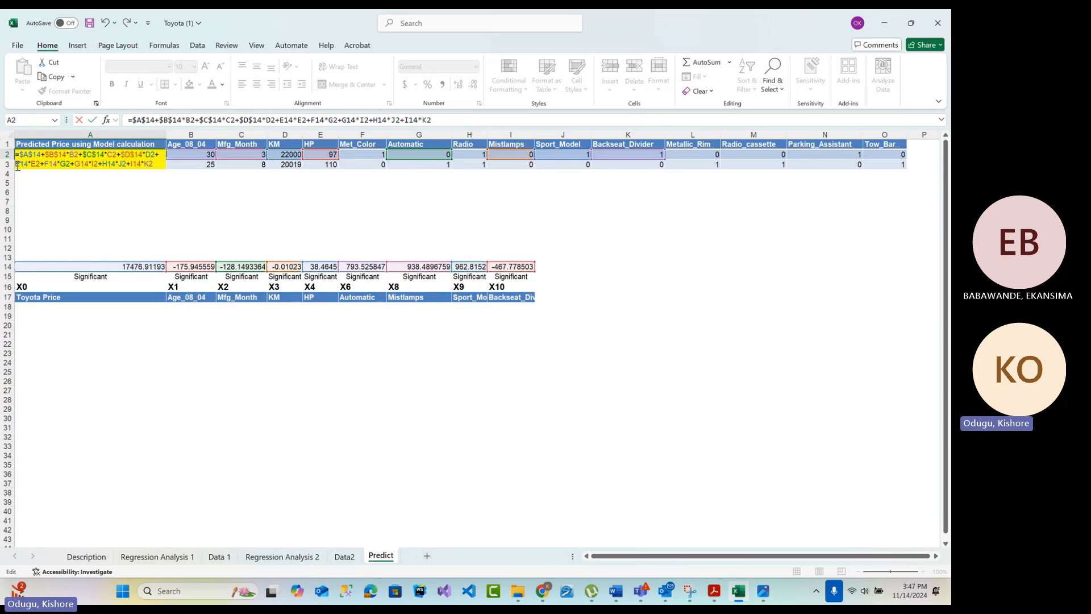
key("F4")
left_click(55, 164)
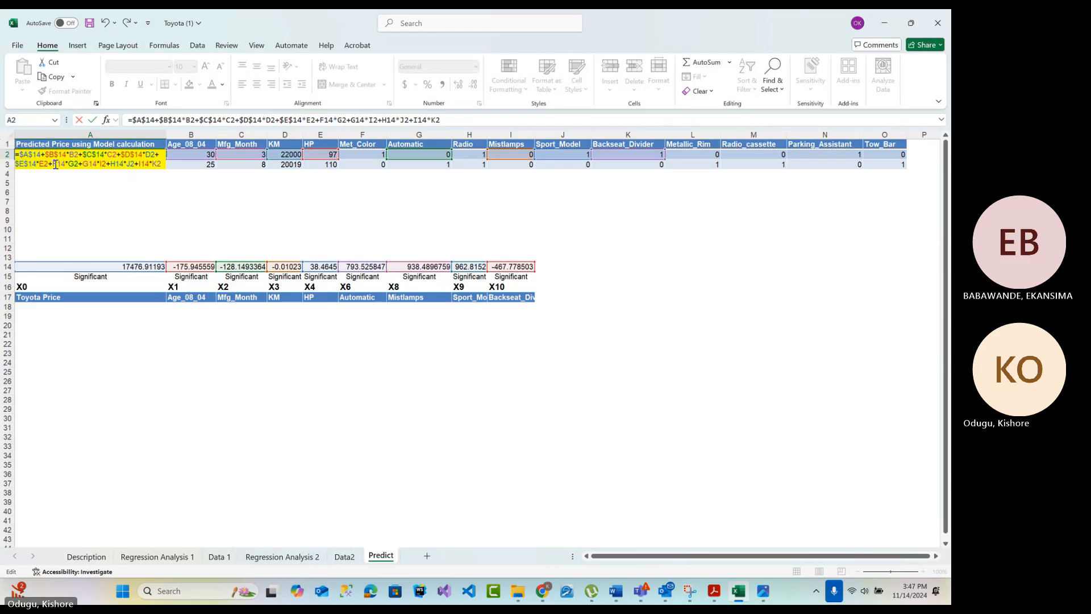
key("F4")
left_click(93, 164)
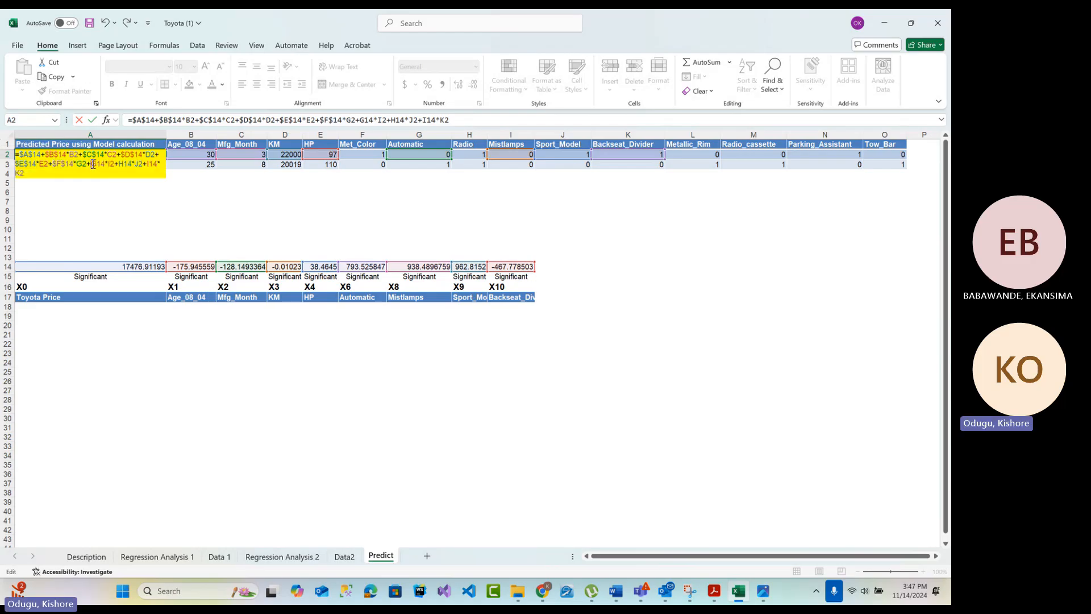
key("F4")
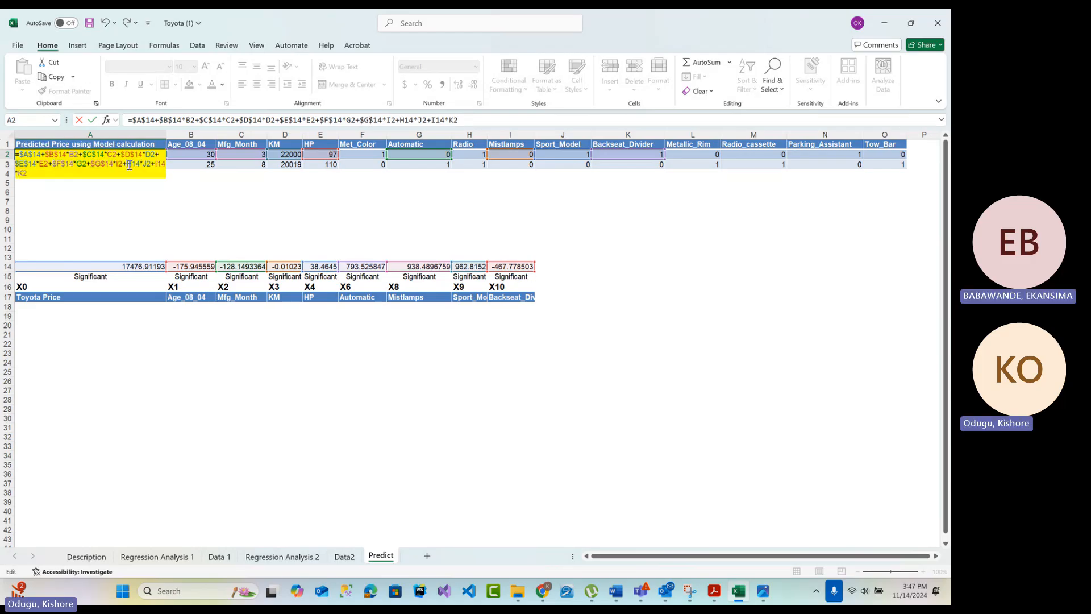
left_click(129, 165)
key("F4")
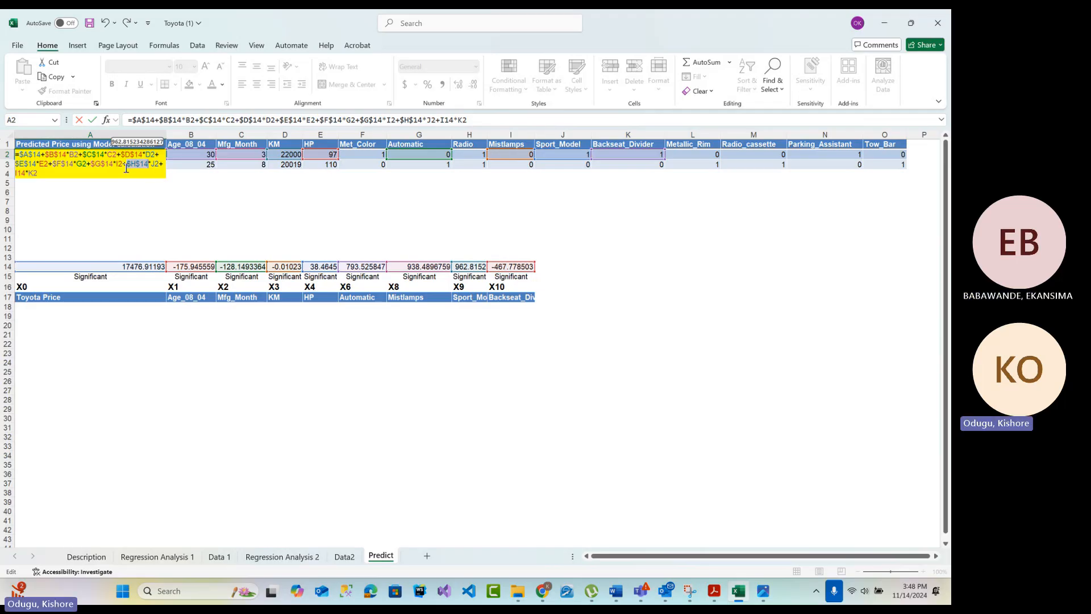
Make the last coefficient reference absolute as $I$14 and enter the completed formula in A2
left_click(127, 166)
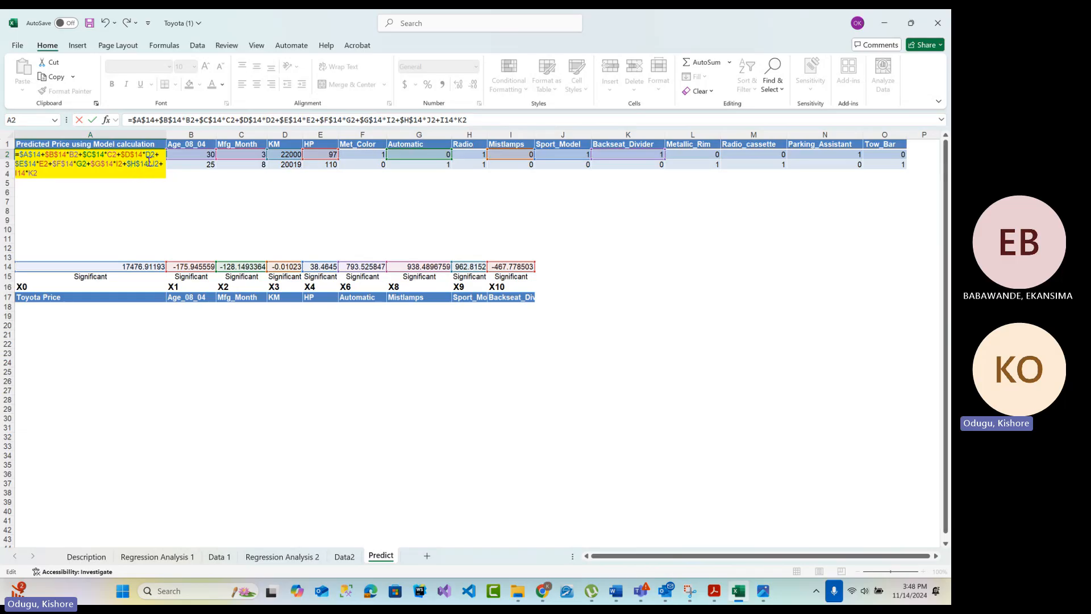
left_click_drag(148, 164, 127, 163)
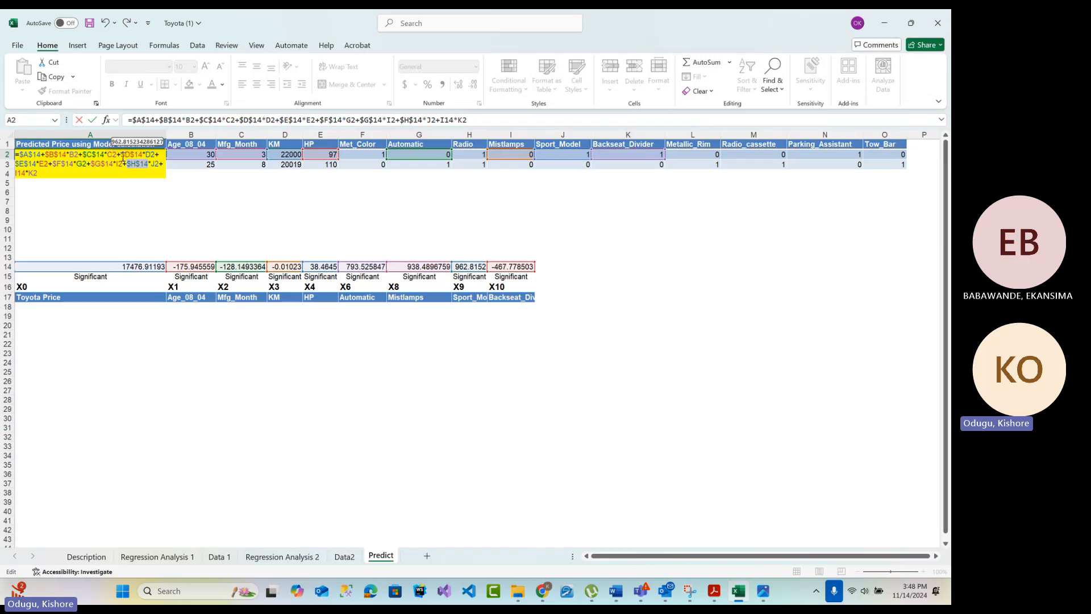
left_click(19, 173)
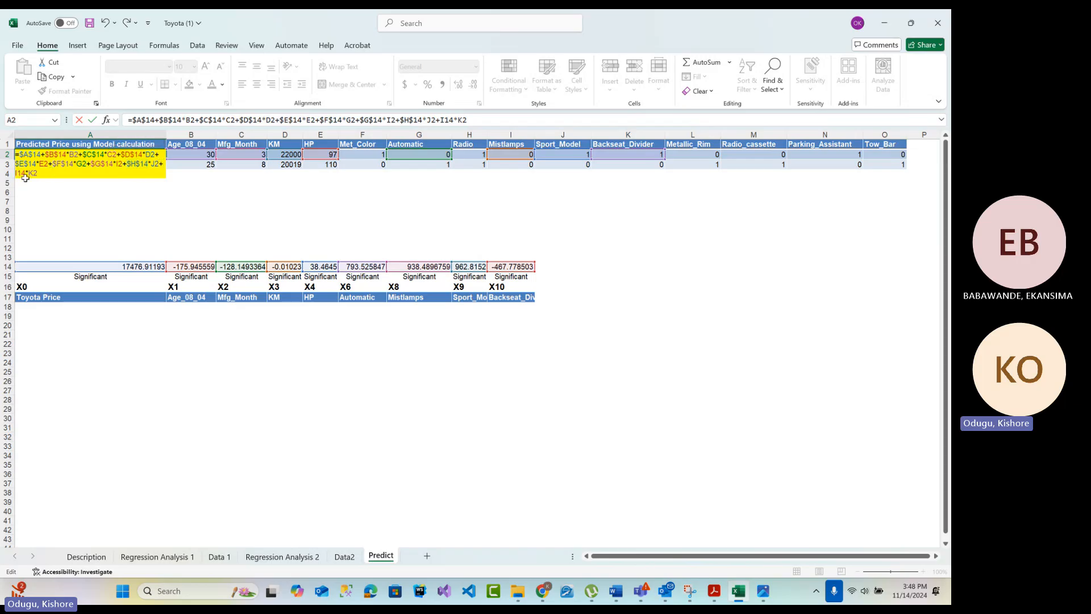
key("F4")
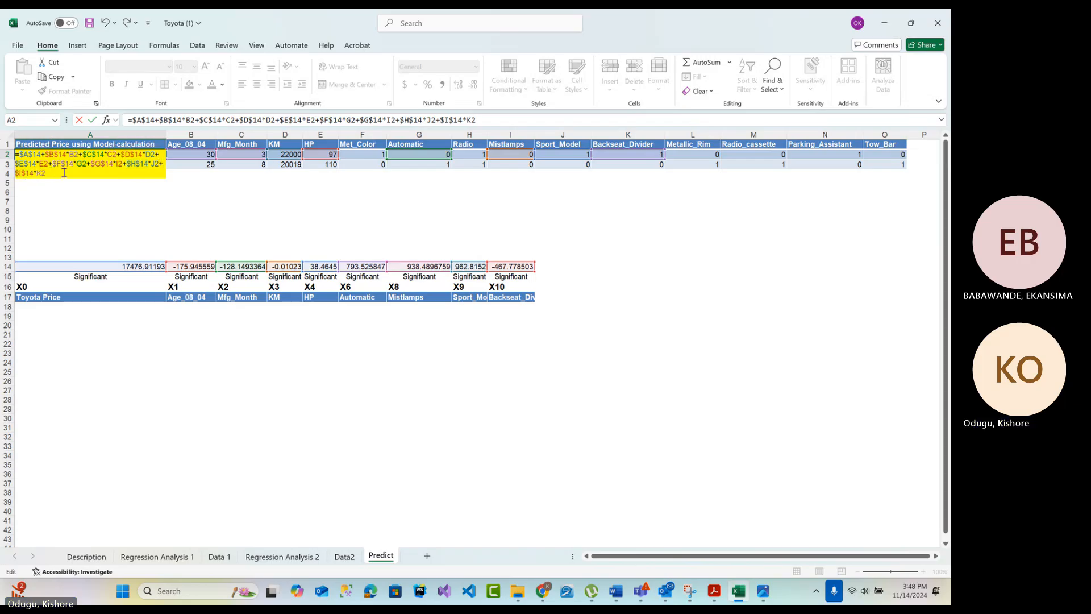
key("Return")
Fill the A2 formula down to A3, replacing the placeholder text for the second car
left_click(140, 154)
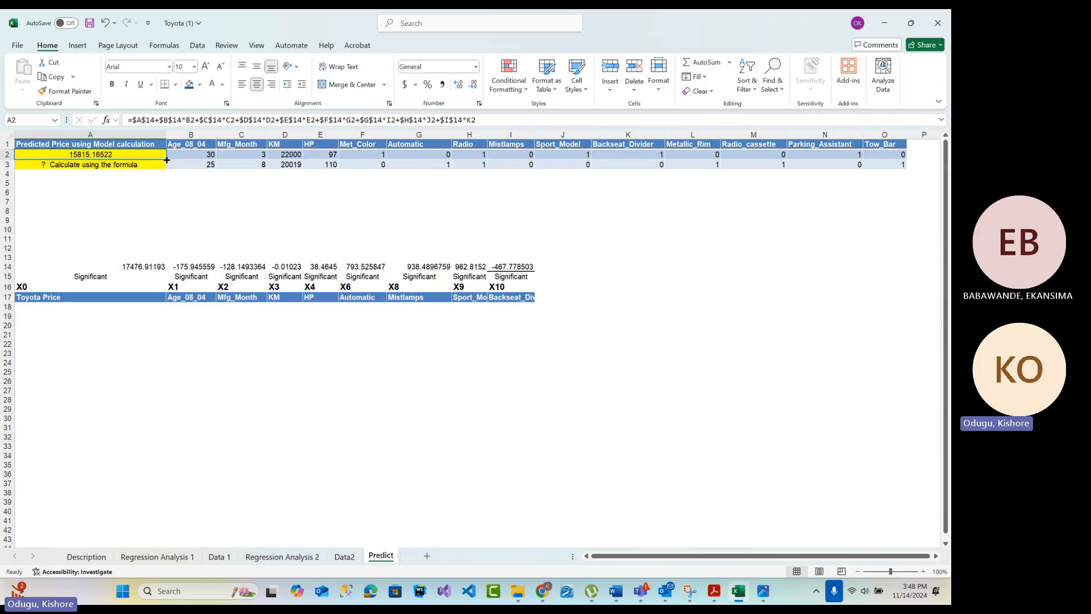
left_click(136, 166)
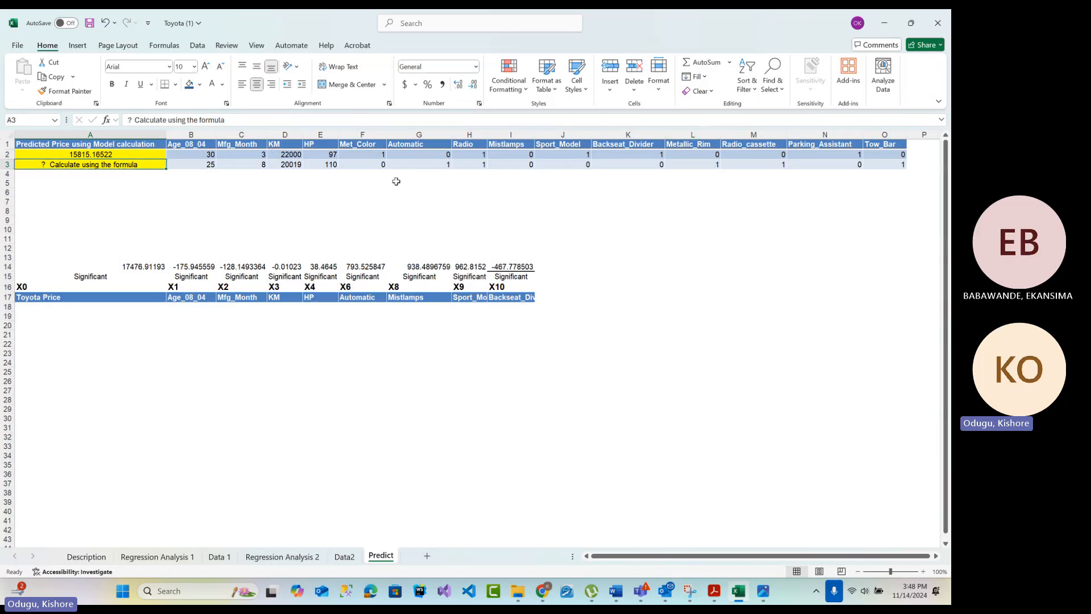
left_click(139, 155)
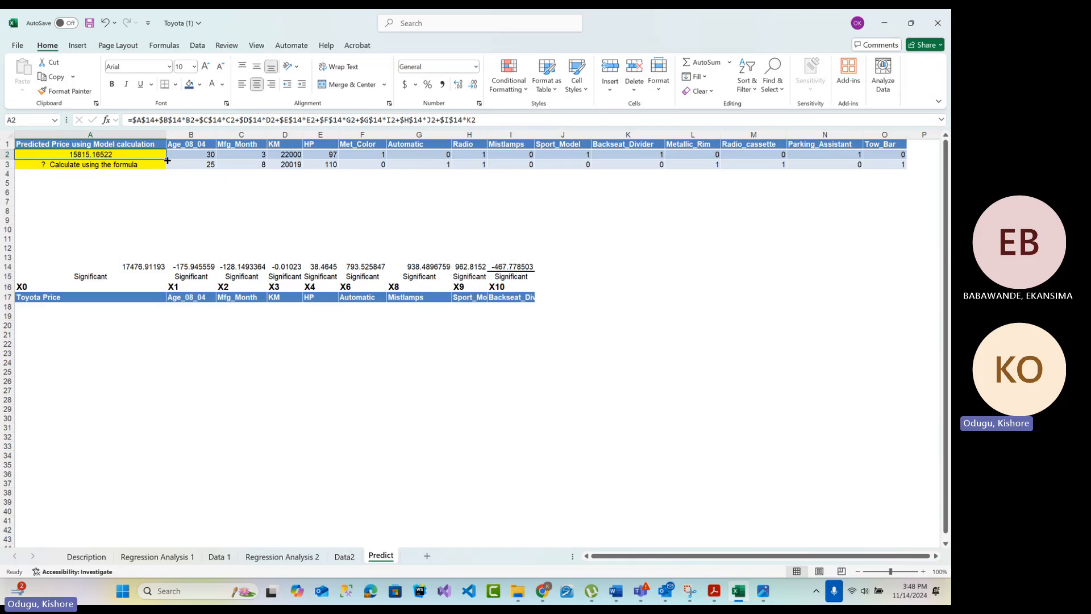
left_click_drag(168, 160, 167, 168)
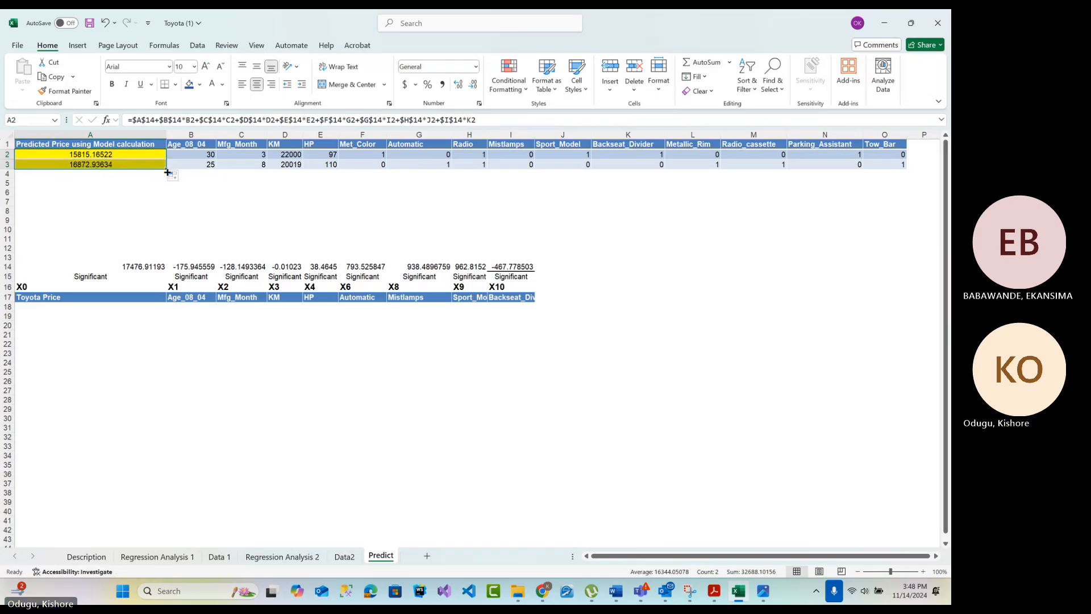
Inspect the row 3 cell references in the A3 formula, leaving the formula as it is
left_click(153, 165)
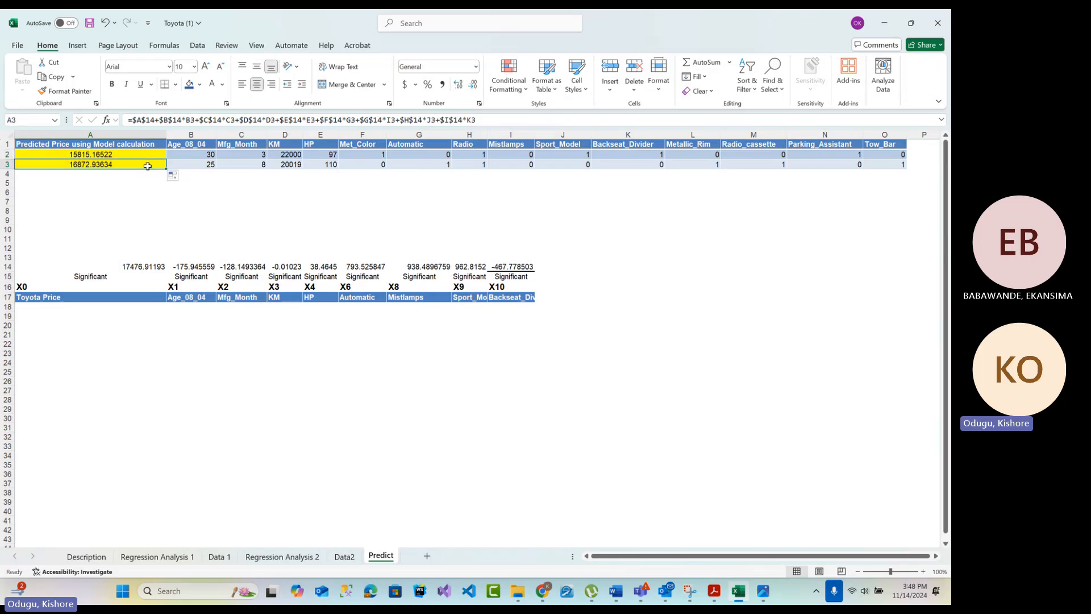
double_click(191, 120)
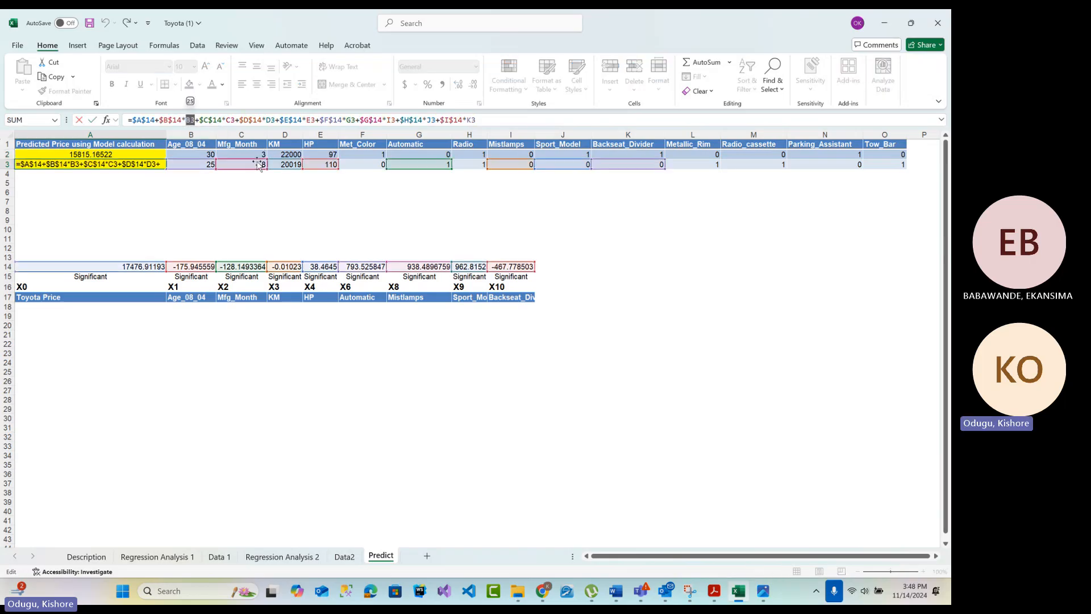
left_click(234, 121)
double_click(271, 120)
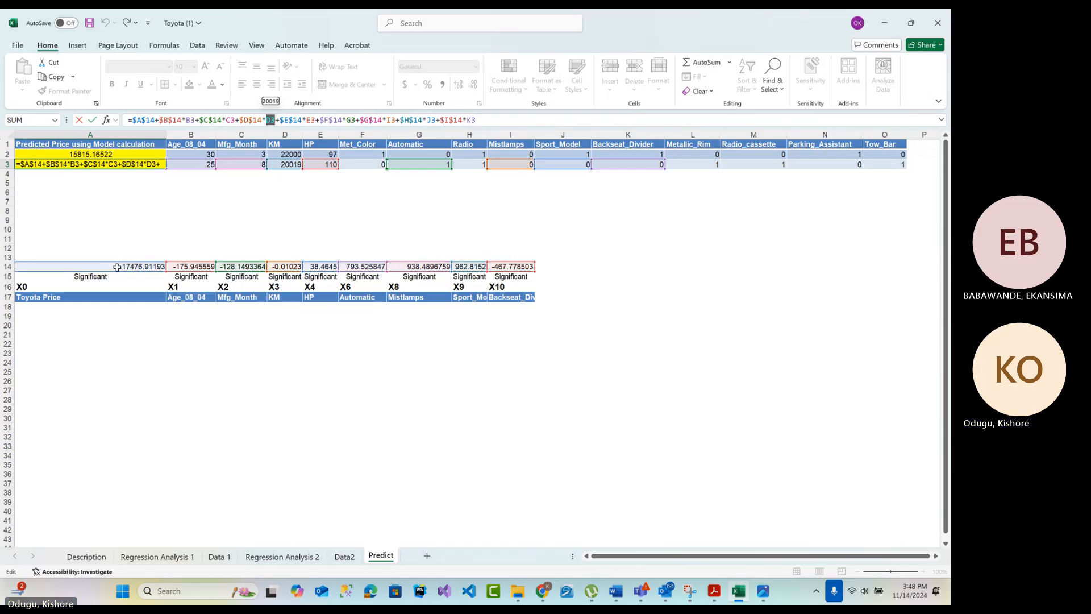
key("Return")
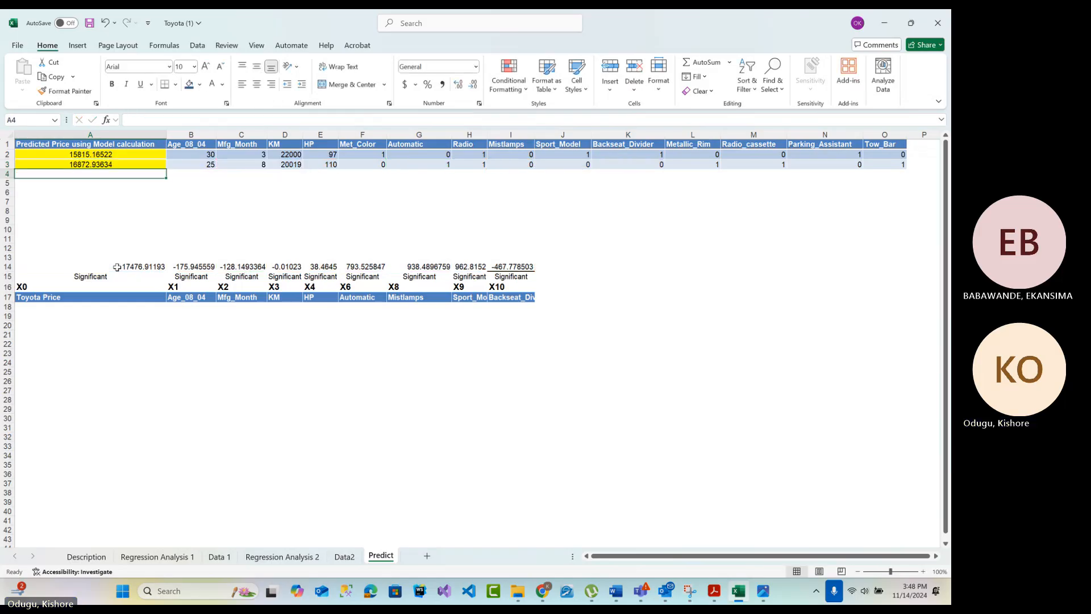
Review the A2 prediction formula and the model coefficients in row 14 of the Predict sheet
left_click(128, 156)
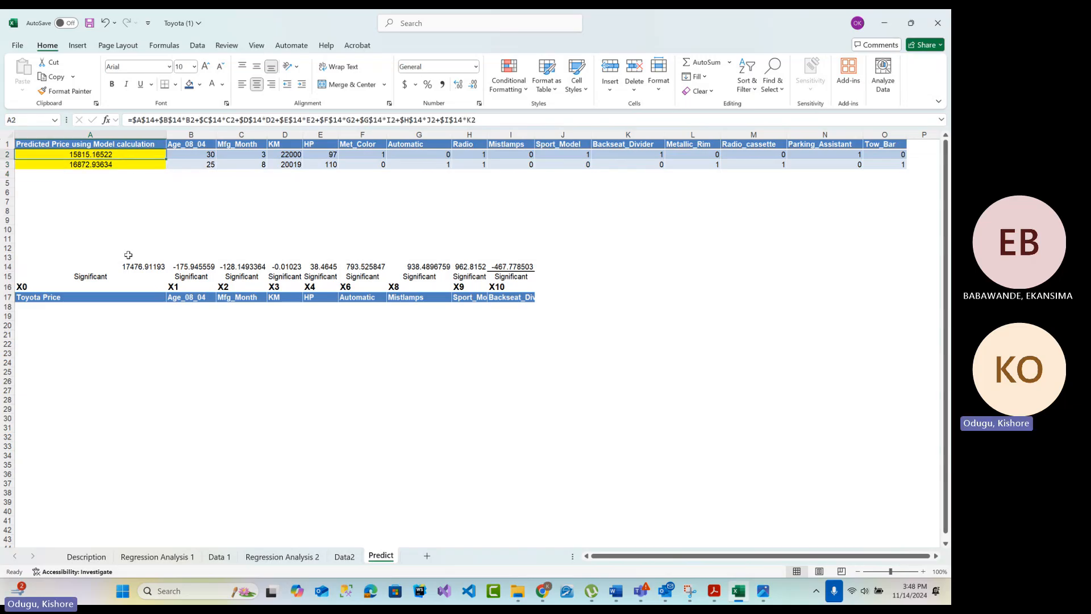
left_click_drag(116, 267, 516, 265)
left_click(514, 266)
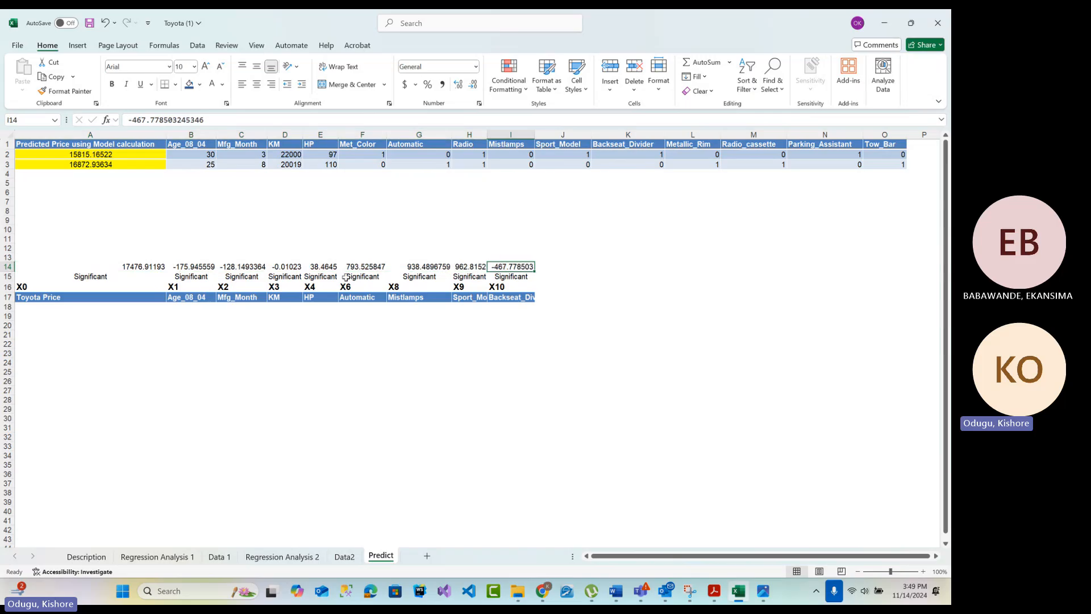
left_click(164, 267)
key("Right")
key("Right")
key("Right")
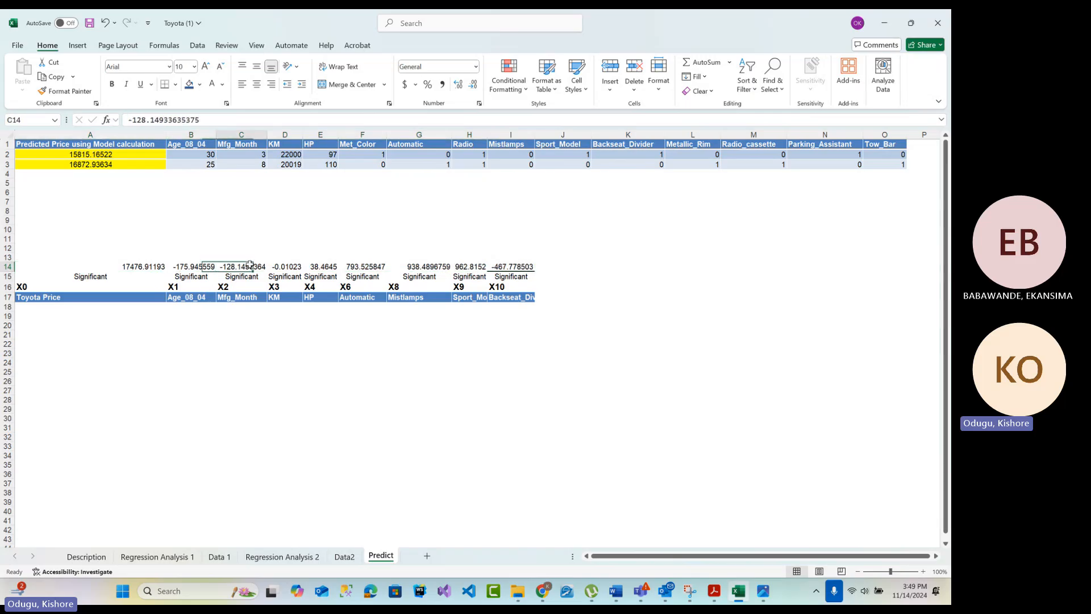
left_click(152, 267)
Examine the absolute coefficient references $A$14 and $B$14 in the A2 formula, leaving the formula as it is
left_click(122, 155)
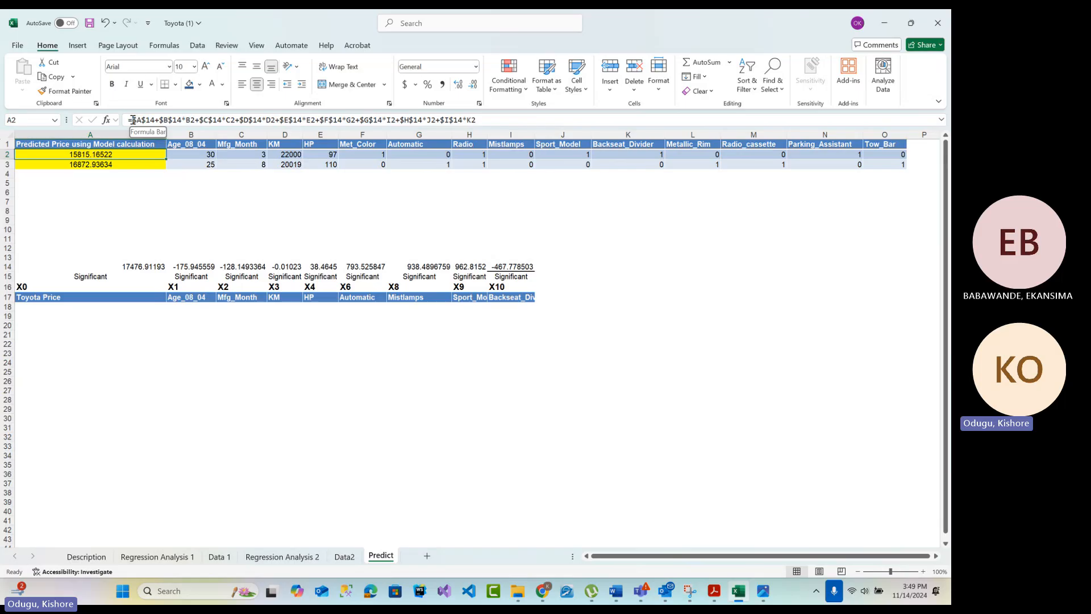
left_click_drag(133, 119, 154, 121)
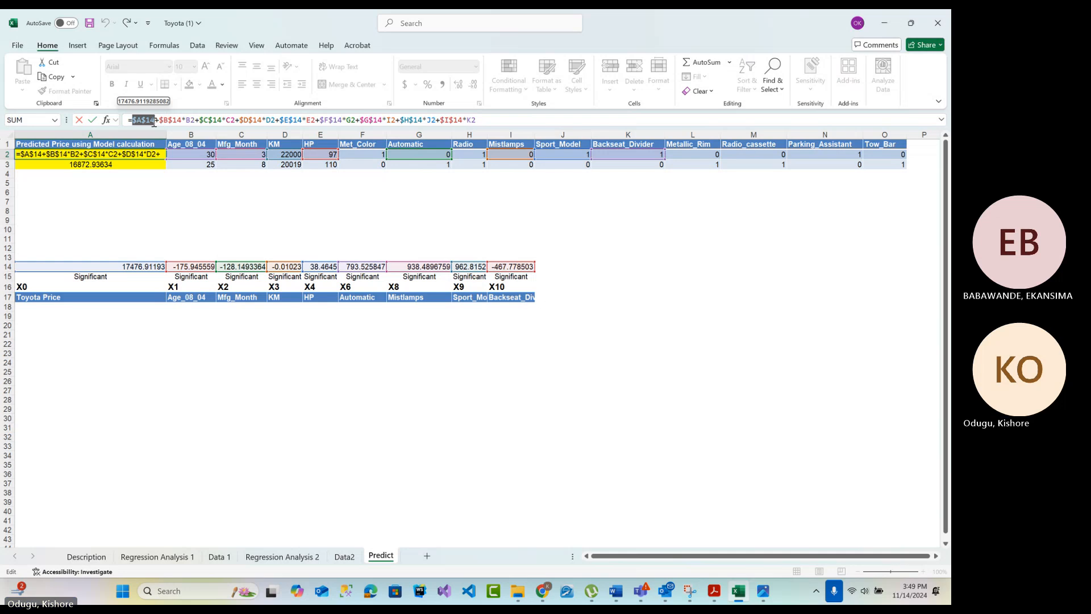
left_click(155, 121)
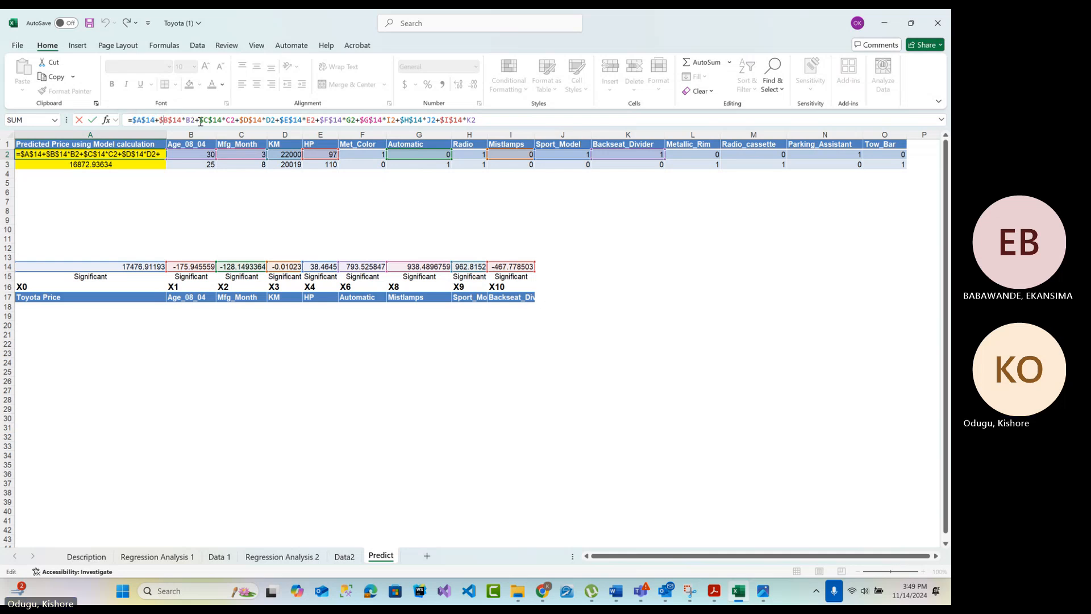
left_click(678, 248)
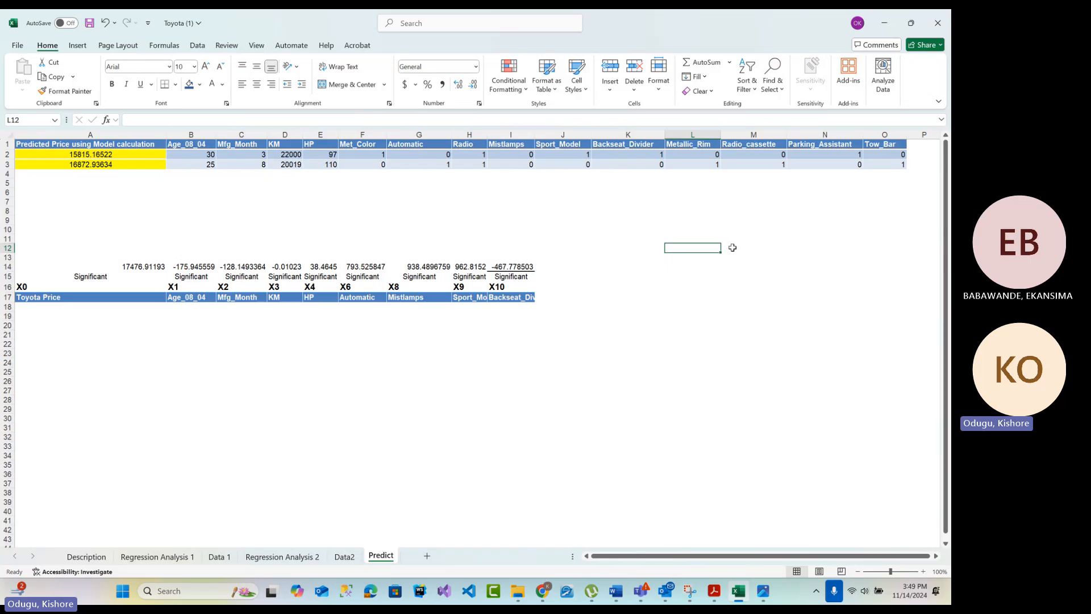
Review the predicted prices in A2:A3 and the residual scatter chart on the Data2 sheet, ending back on the Predict sheet
left_click(116, 153)
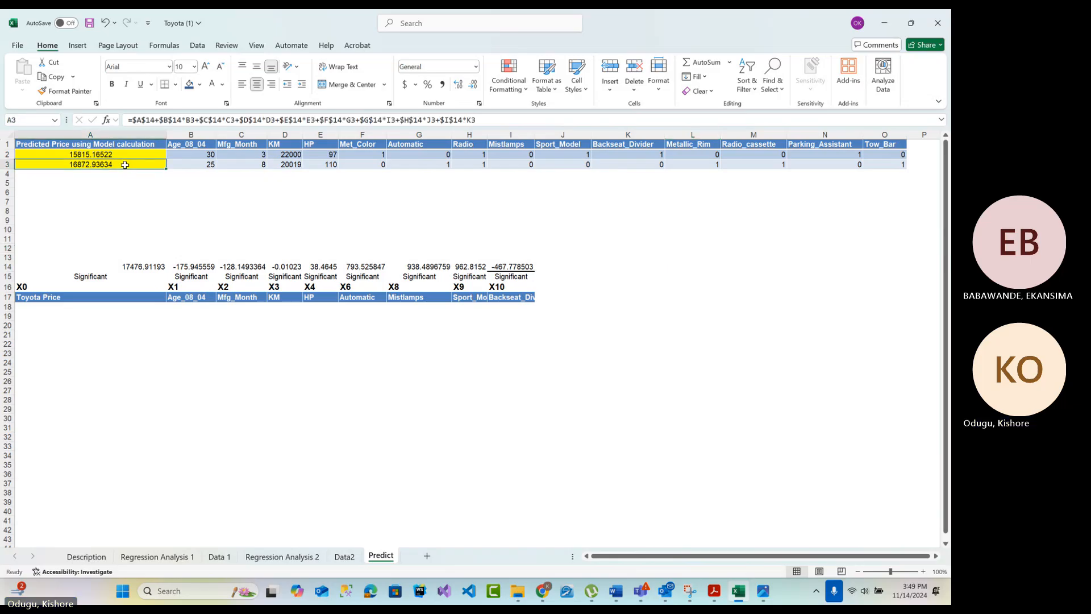
left_click_drag(116, 152, 113, 167)
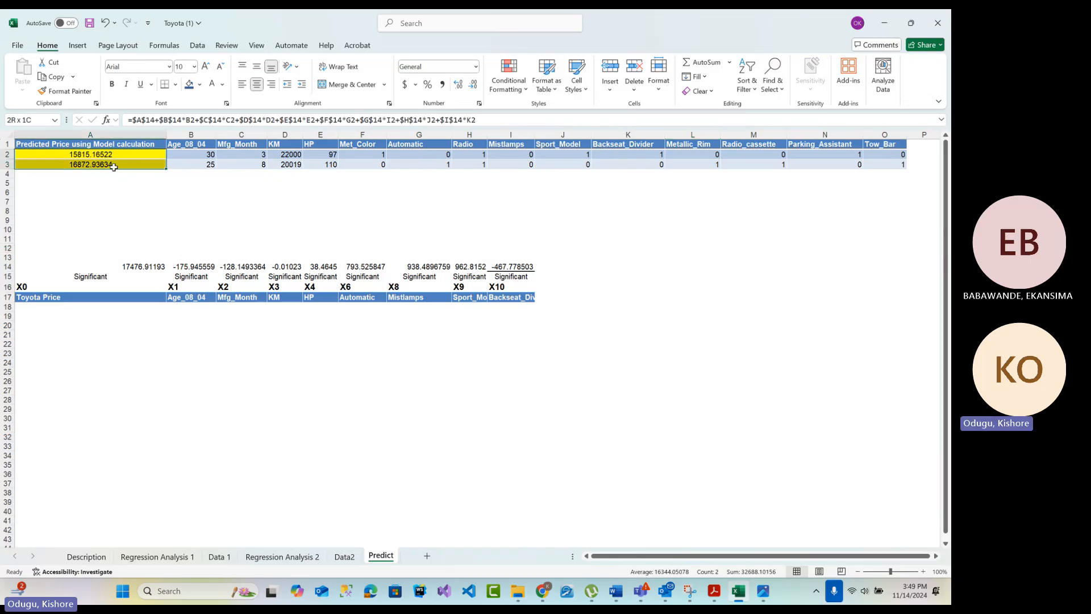
left_click(344, 556)
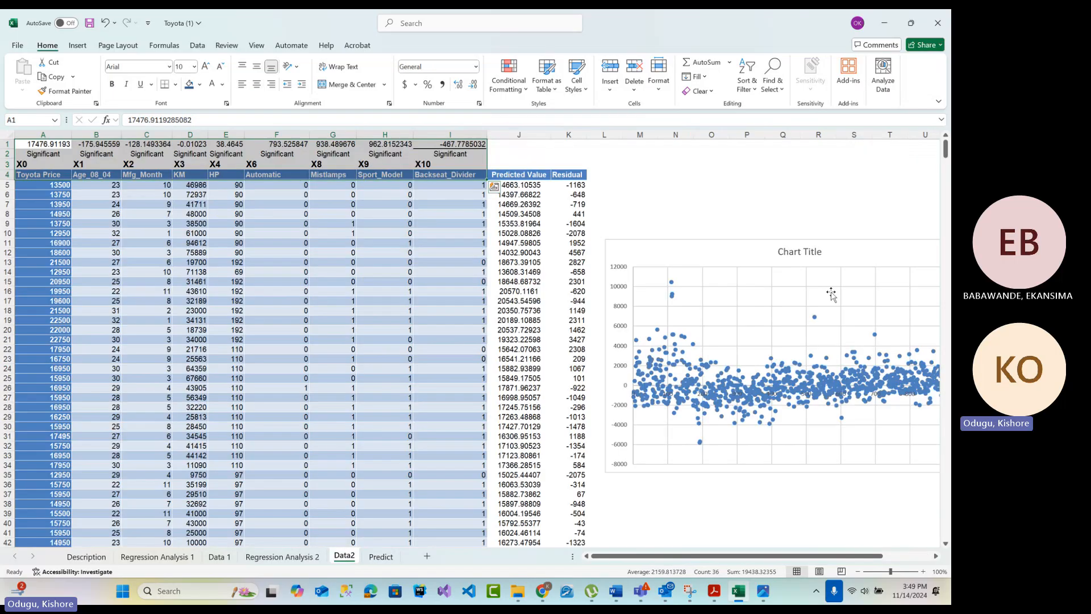
left_click(830, 254)
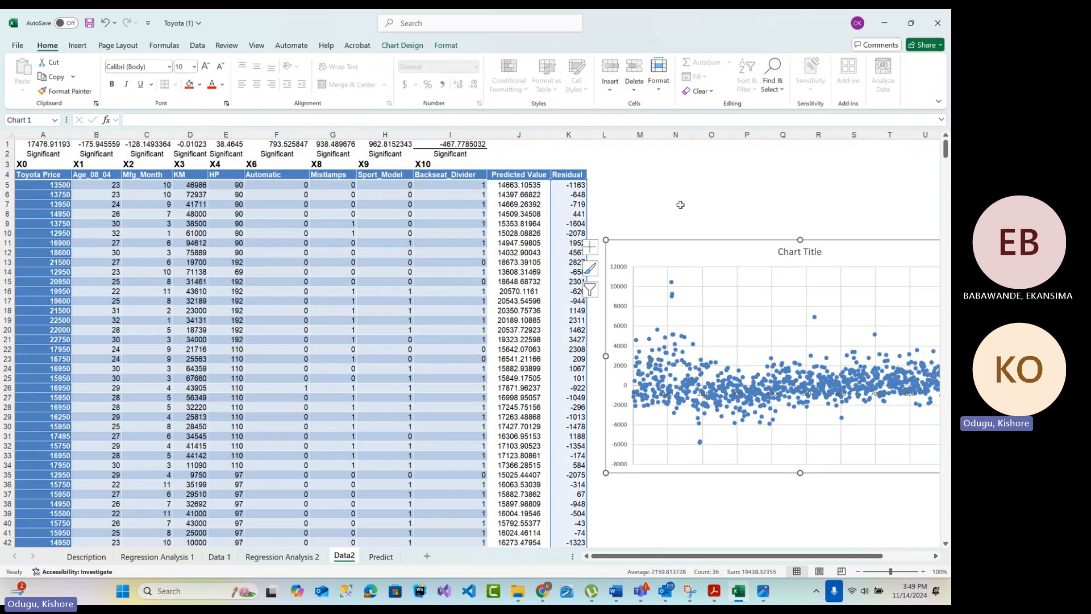
left_click(732, 168)
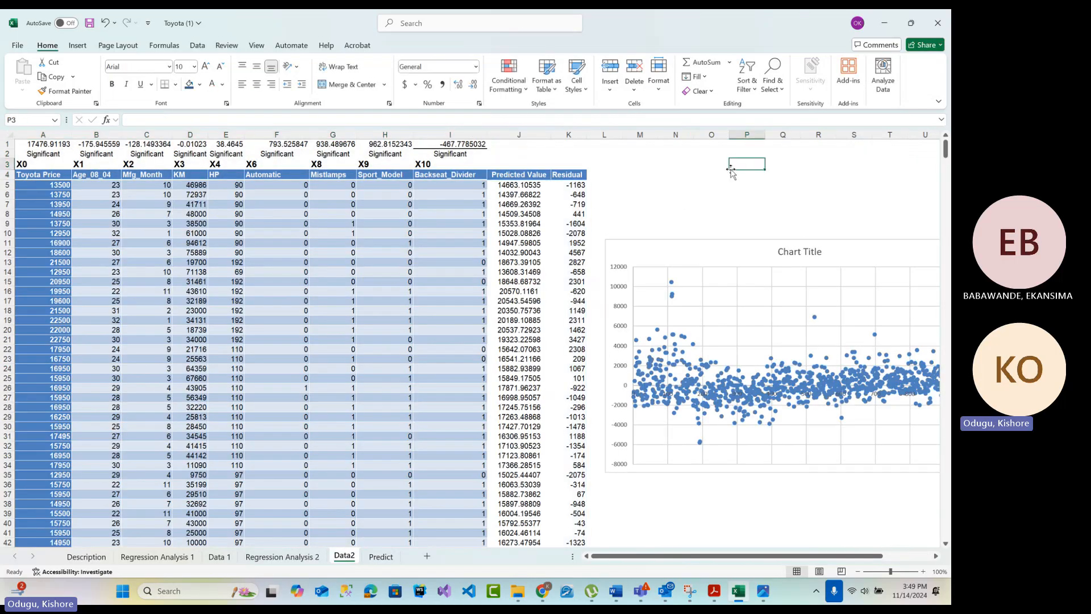
left_click(388, 557)
left_click(100, 174)
left_click_drag(97, 155, 98, 166)
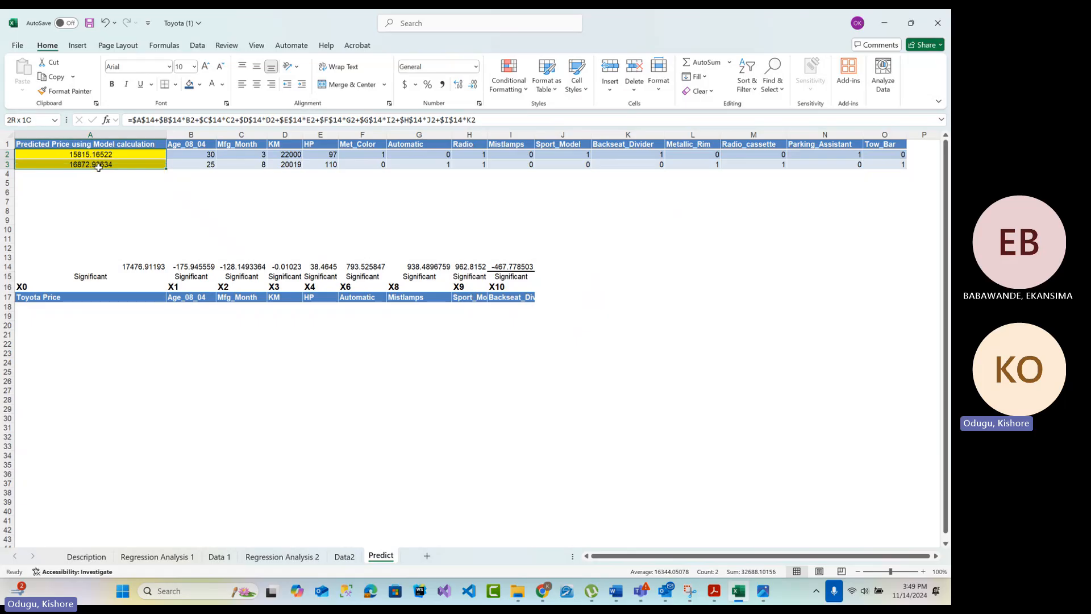
Start a third car in row 4 with Age_08_04 15, Mfg_Month 9, KM 100000 and HP 125
left_click(201, 209)
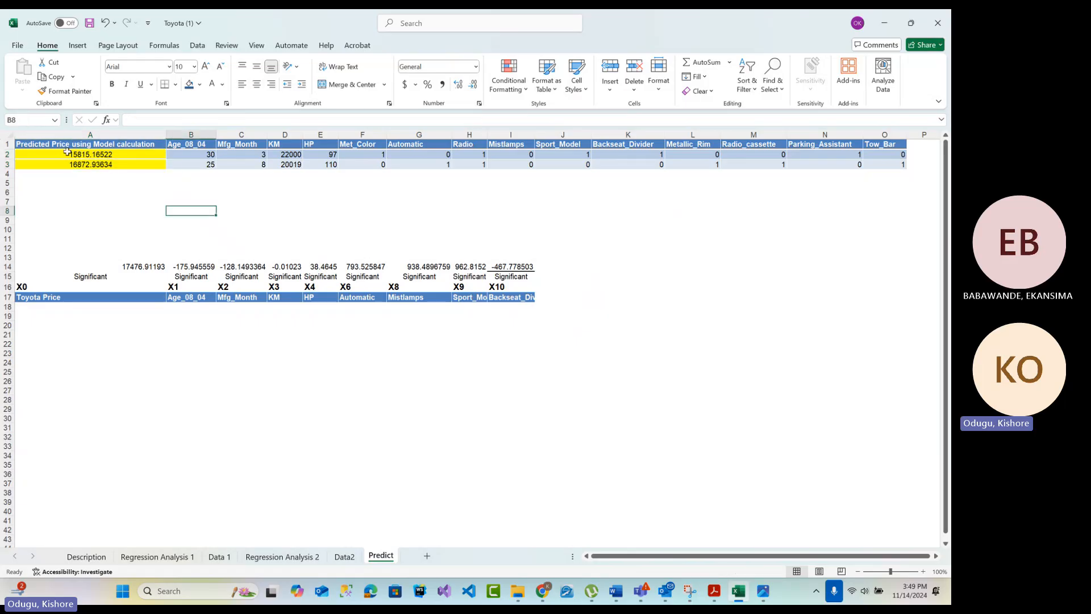
left_click(206, 182)
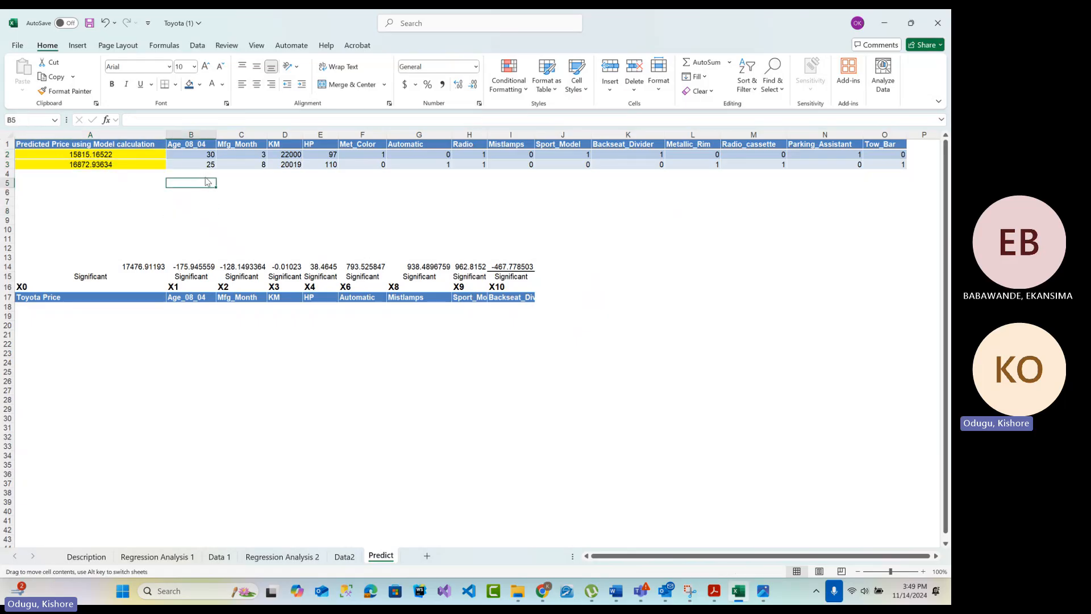
left_click(206, 176)
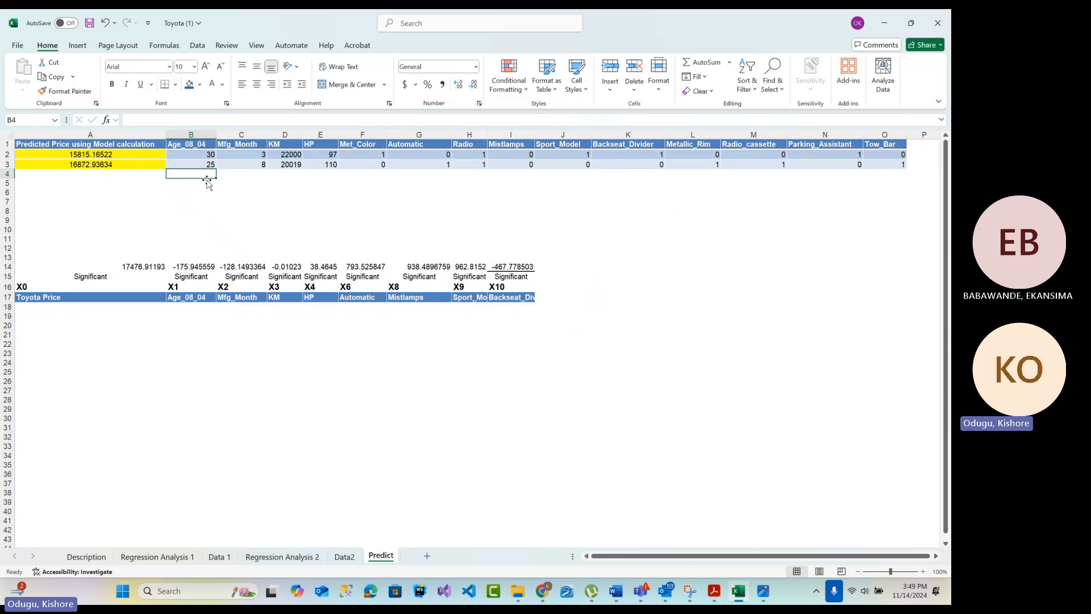
type("15")
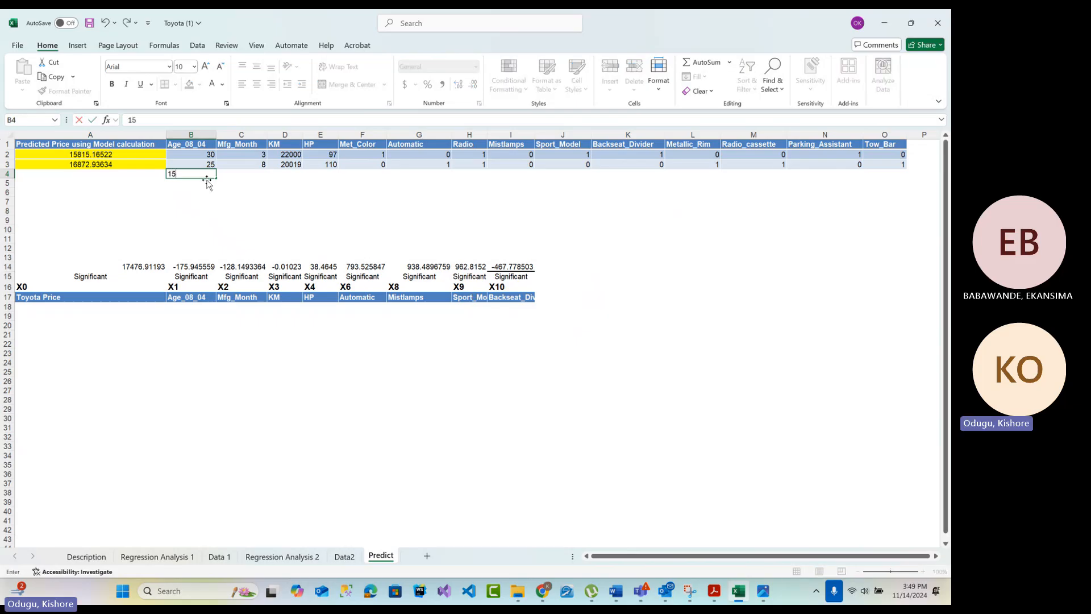
key("Tab")
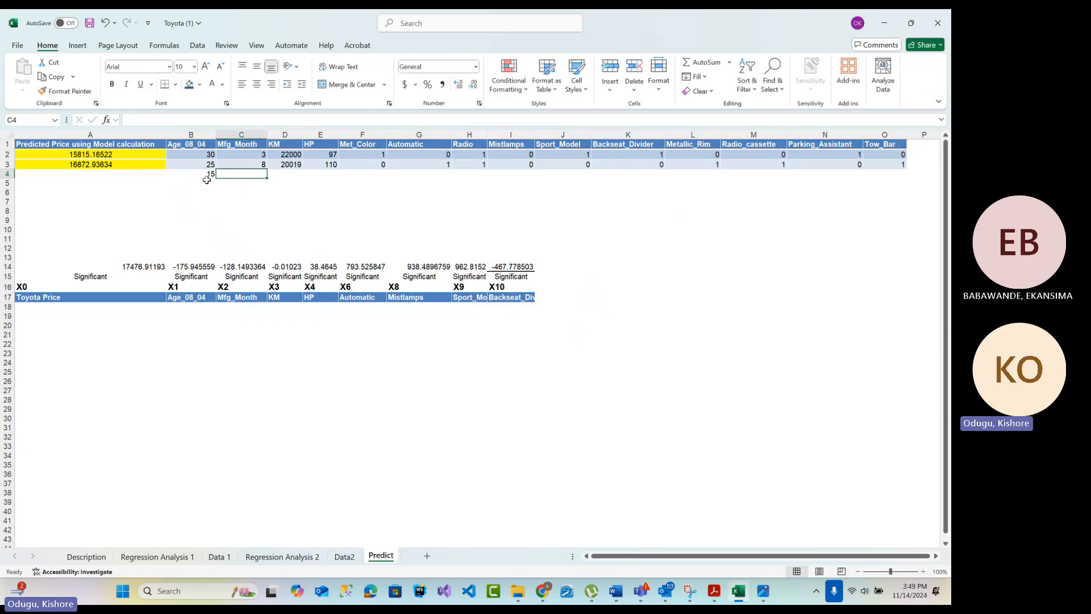
type("9")
key("Tab")
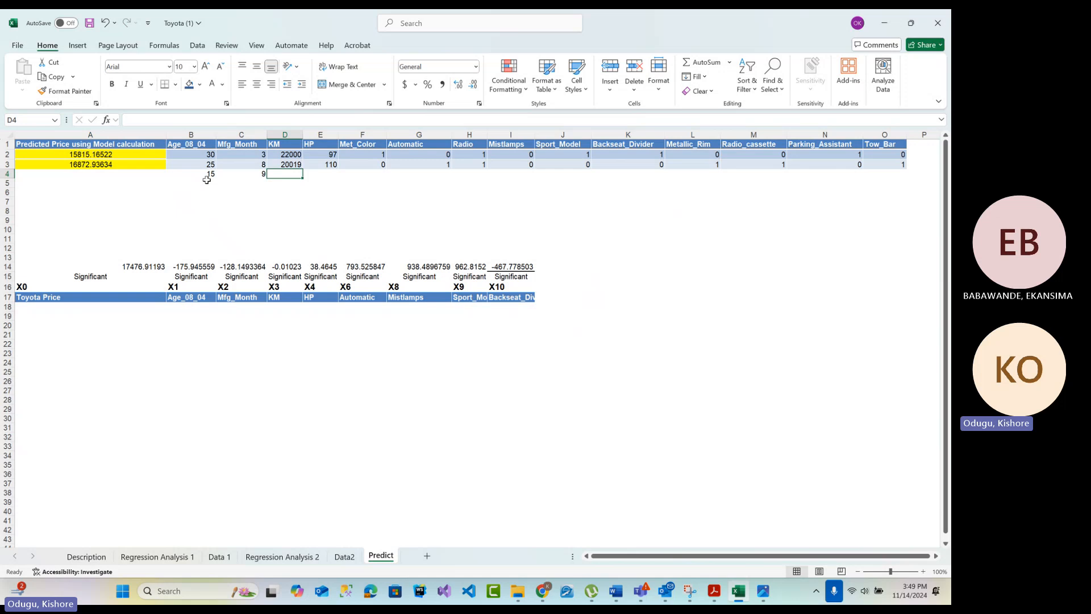
type("100000")
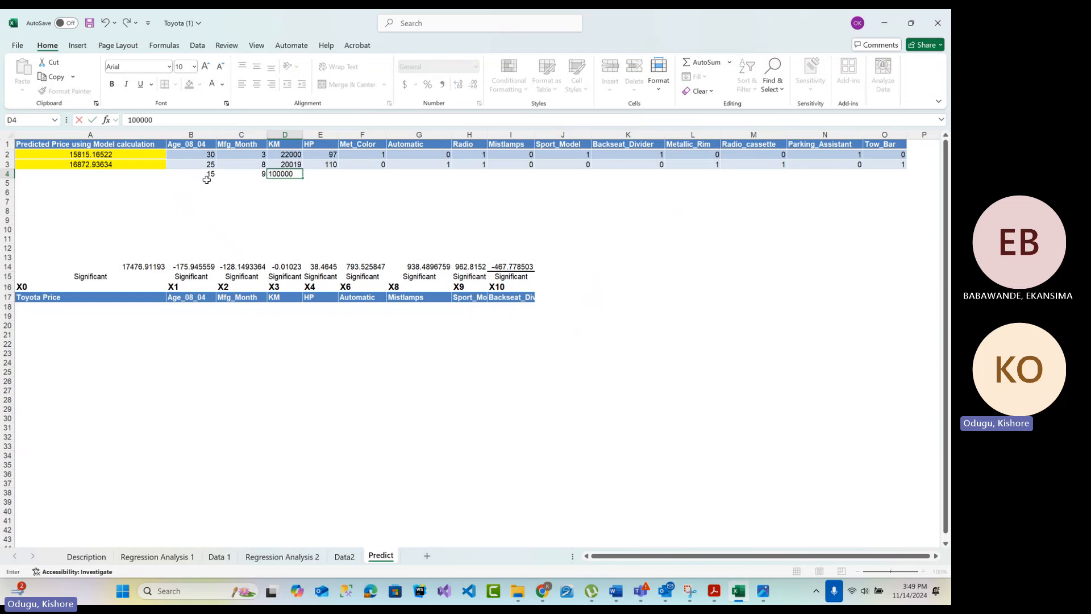
key("Tab")
type("125")
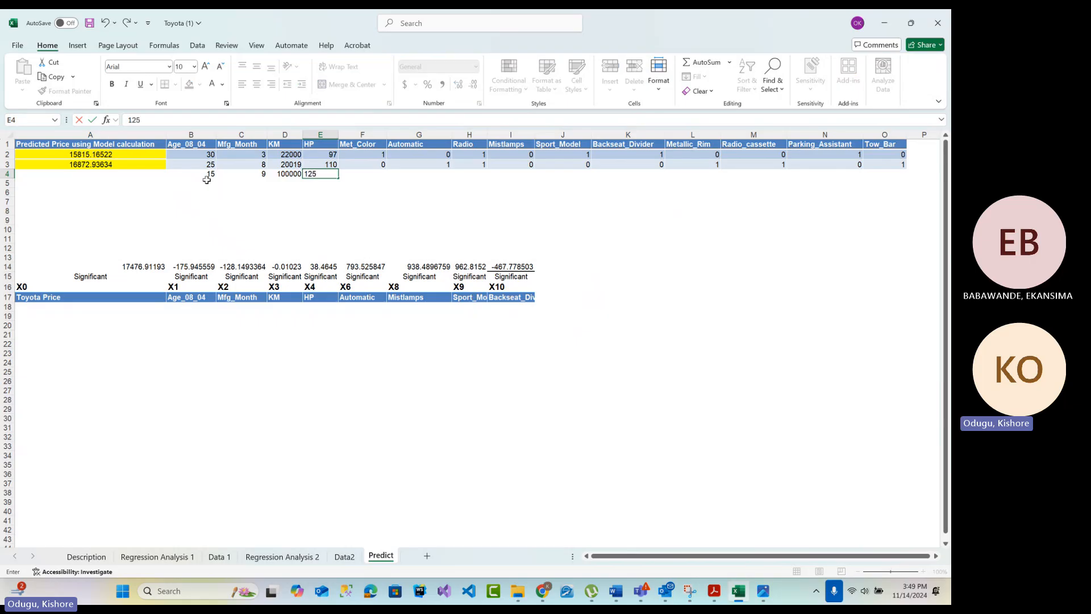
key("Tab")
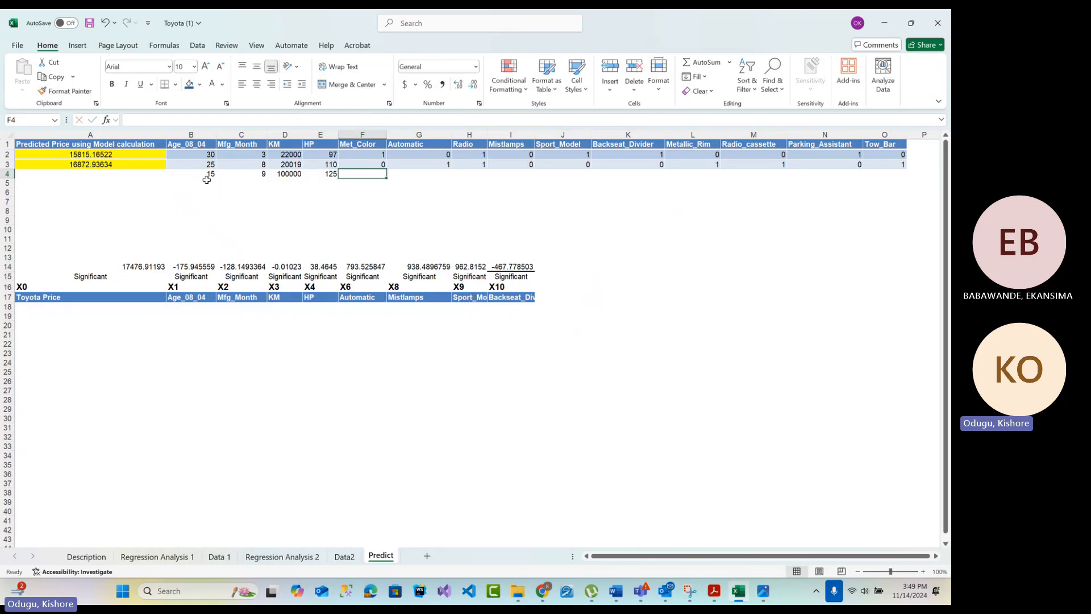
Enter 1 in row 4 for Met_Color, Automatic, Radio, Mistlamps and Sport_Model
type("1")
key("Tab")
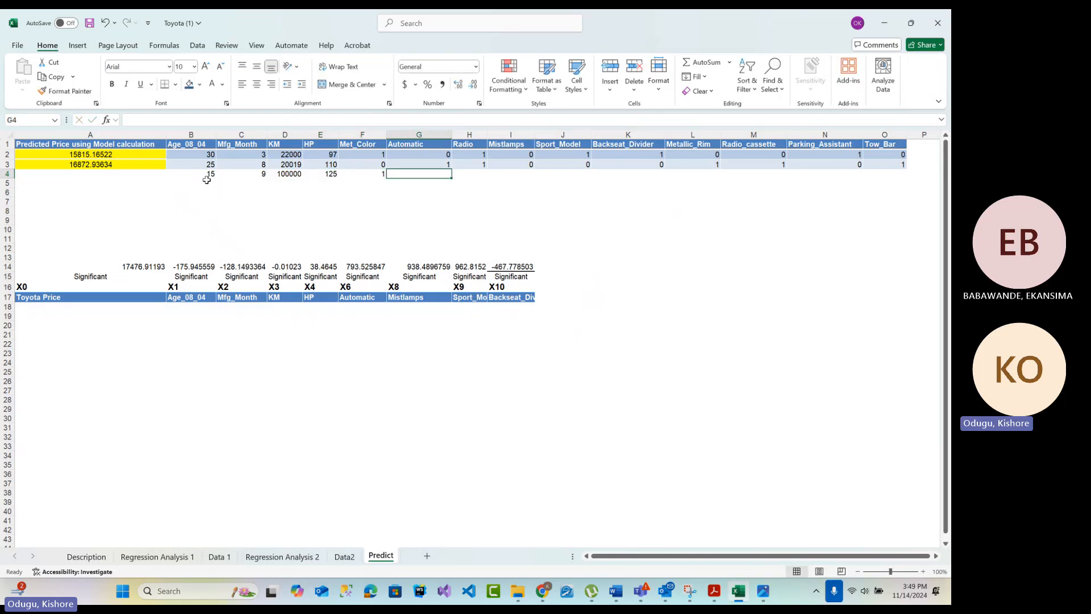
type("1")
key("Tab")
type("1")
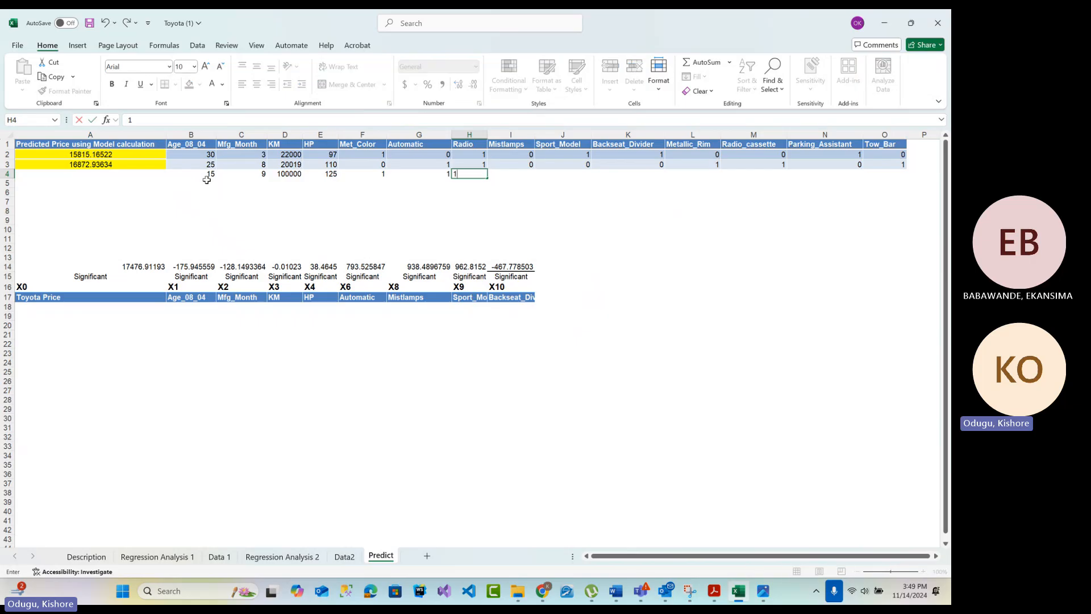
key("Tab")
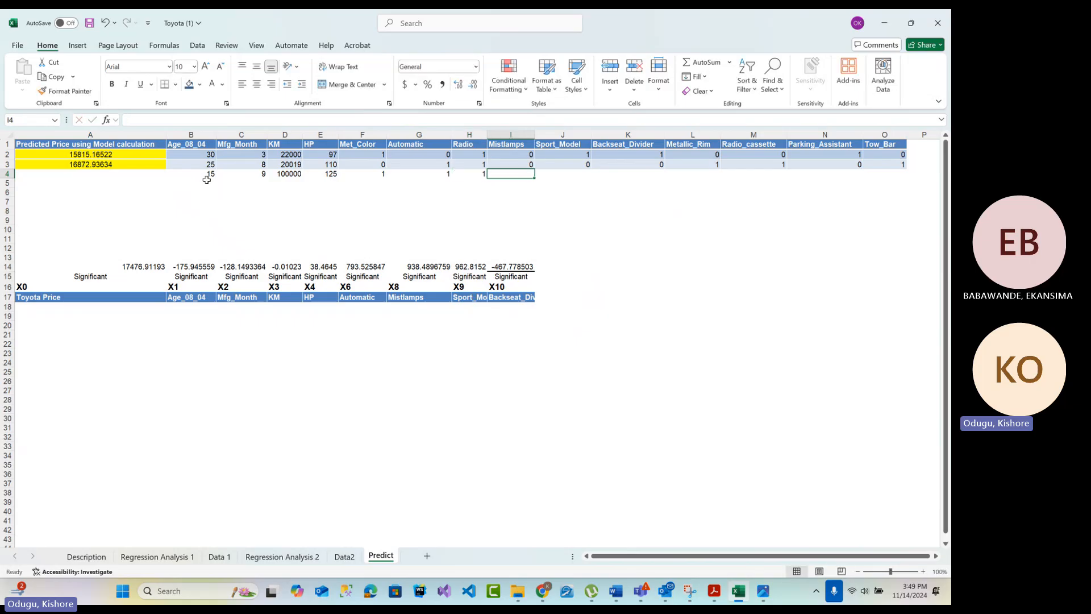
type("1")
key("Tab")
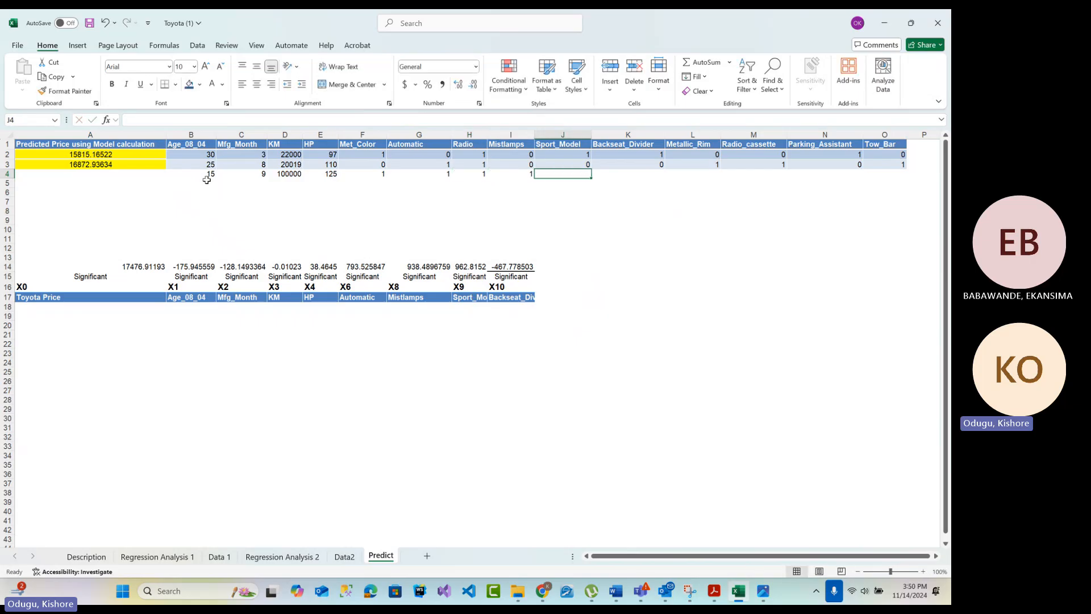
type("1")
key("Tab")
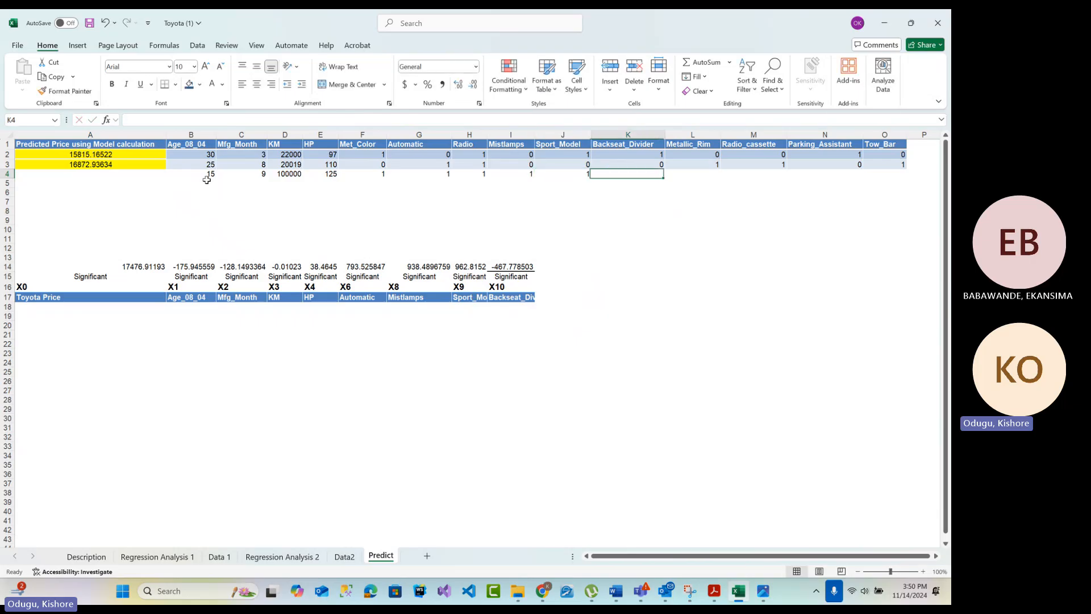
Enter 1 in row 4 for Backseat_Divider, Metallic_Rim, Radio_cassette, Parking_Assistant and Tow_Bar
type("1")
key("Tab")
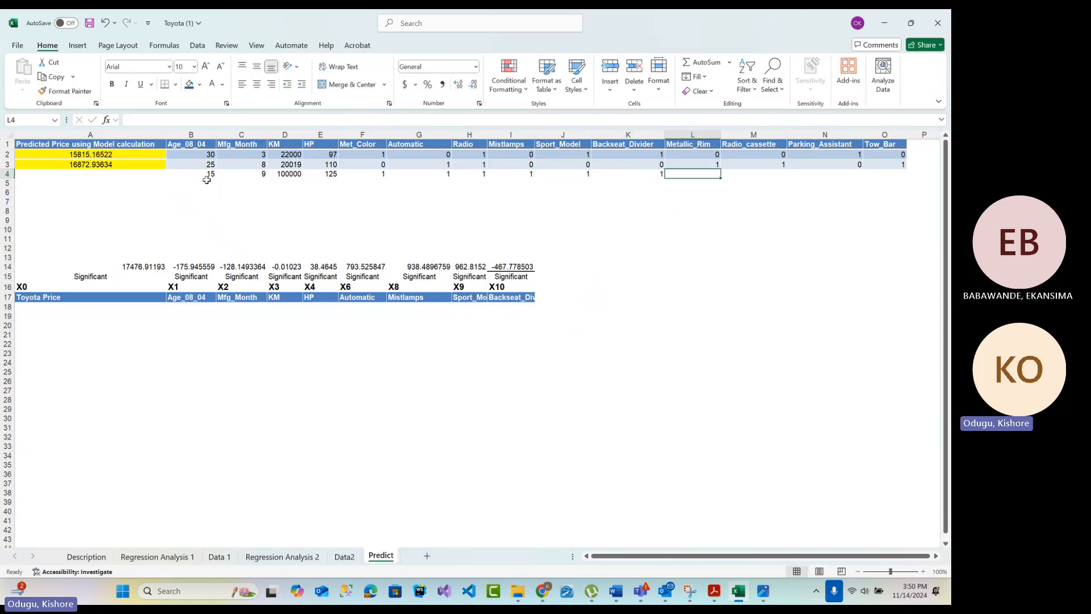
type("1")
key("Tab")
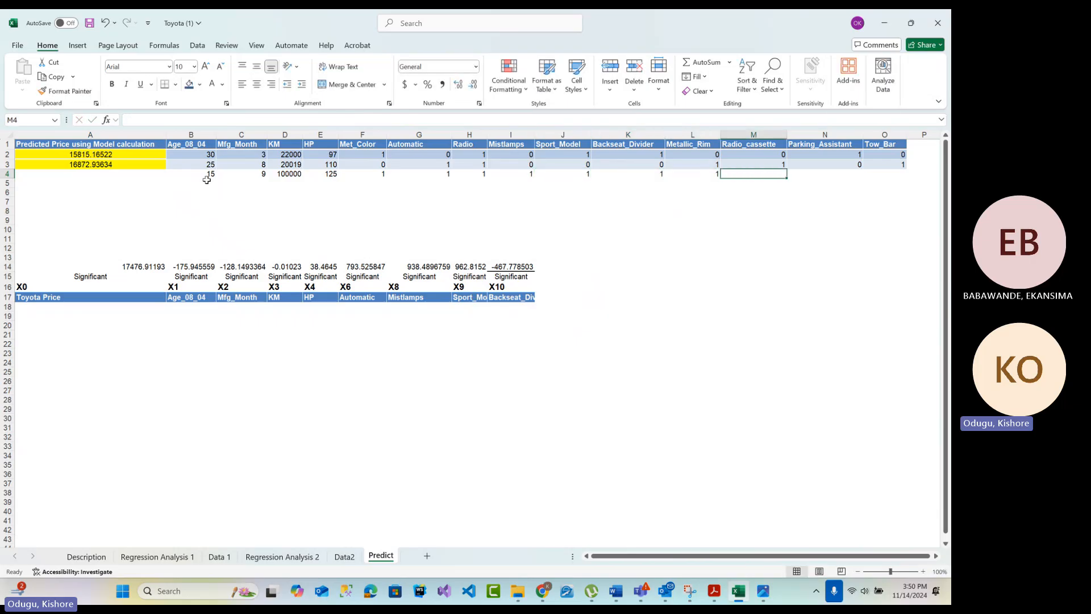
type("1")
key("Tab")
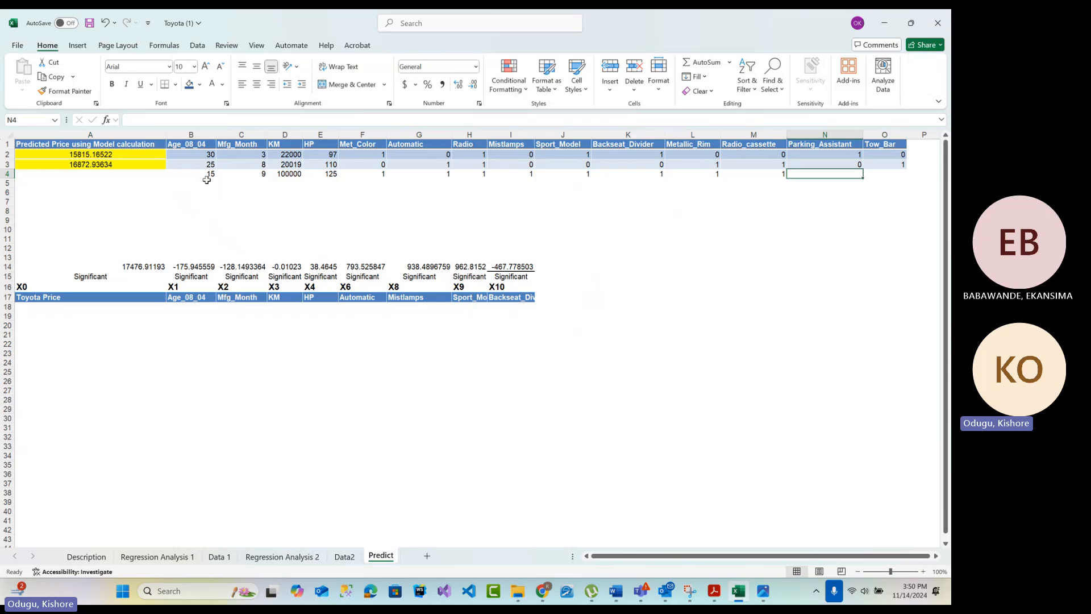
type("1")
key("Tab")
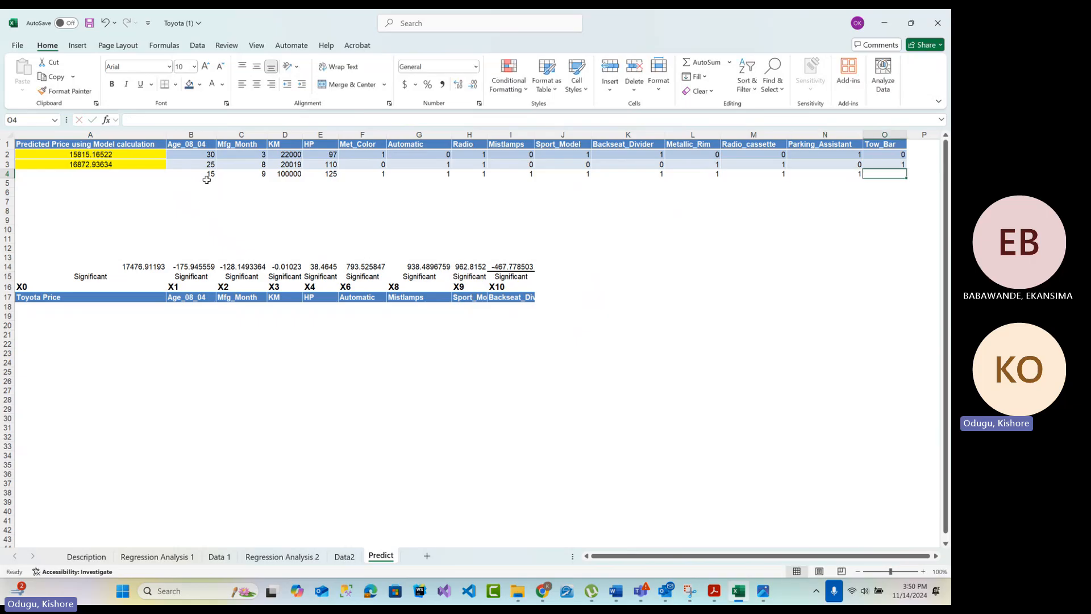
type("1")
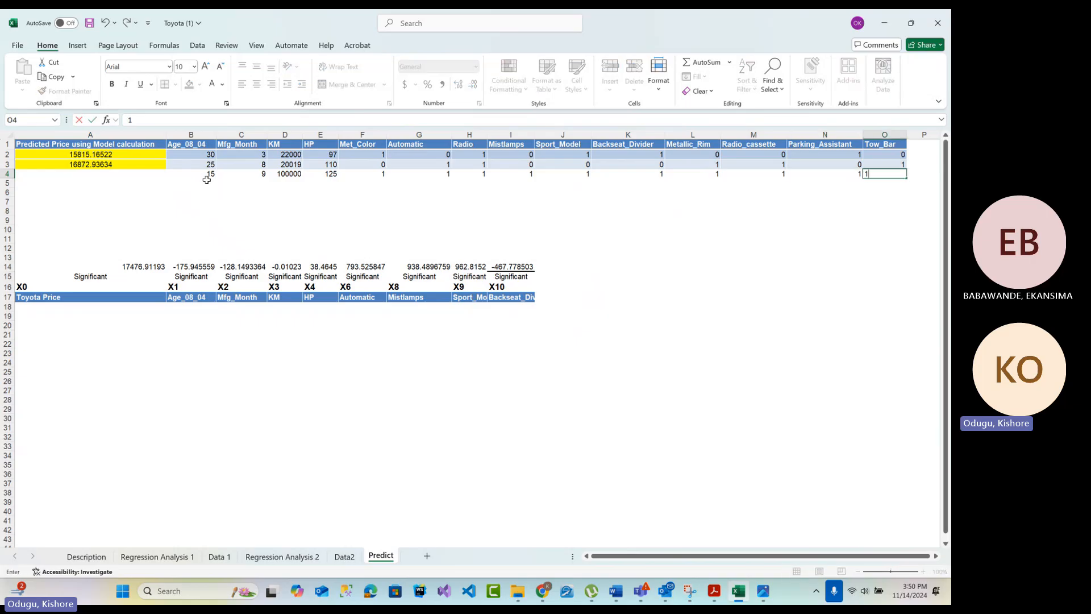
left_click(193, 211)
Fill the A3 prediction formula down to A4 to calculate the third car's price
left_click_drag(206, 174, 889, 173)
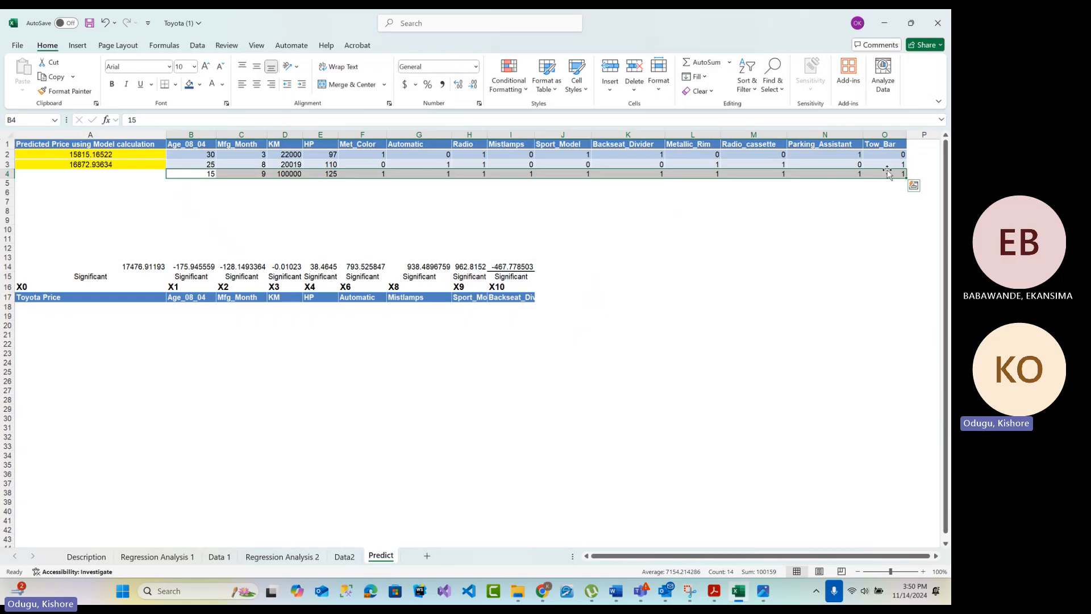
left_click(155, 166)
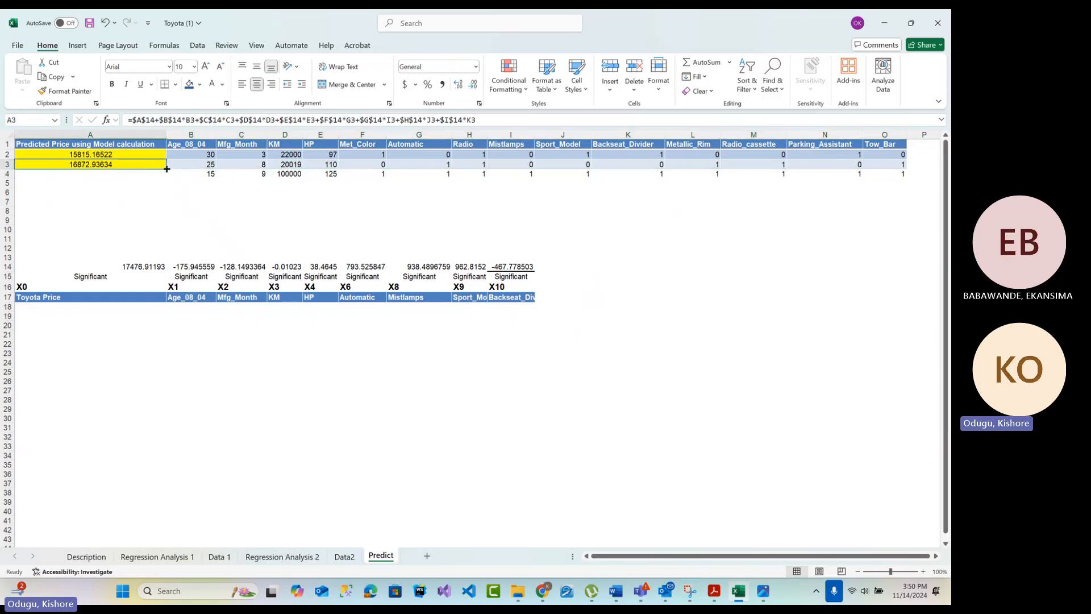
left_click_drag(166, 168, 167, 178)
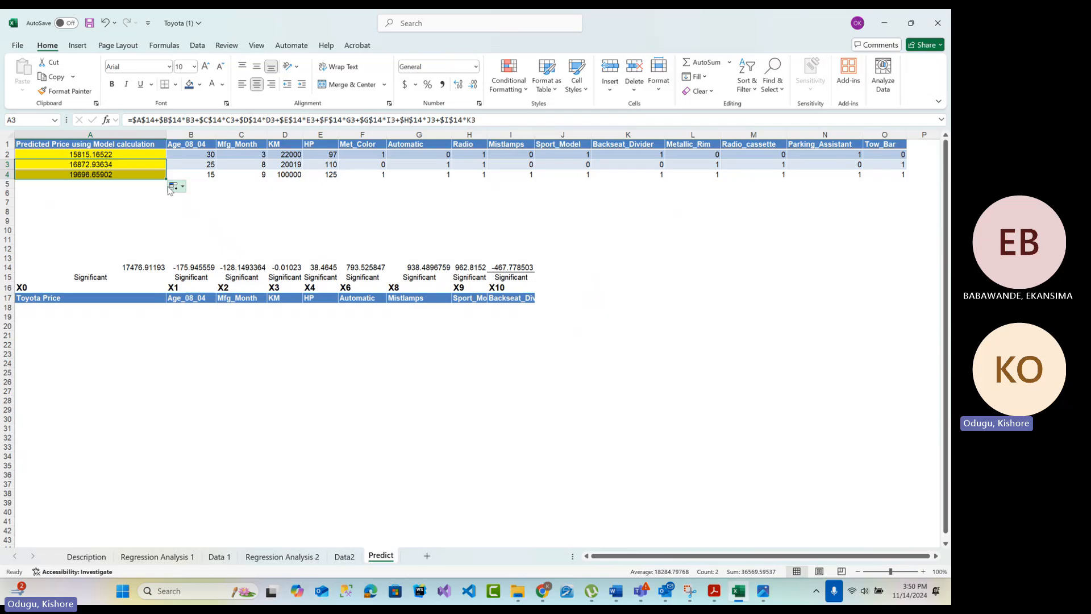
Examine the third car's prediction formula in A4, its coefficient block in rows 14–17, and the source coefficients on Regression Analysis 2
left_click(123, 177)
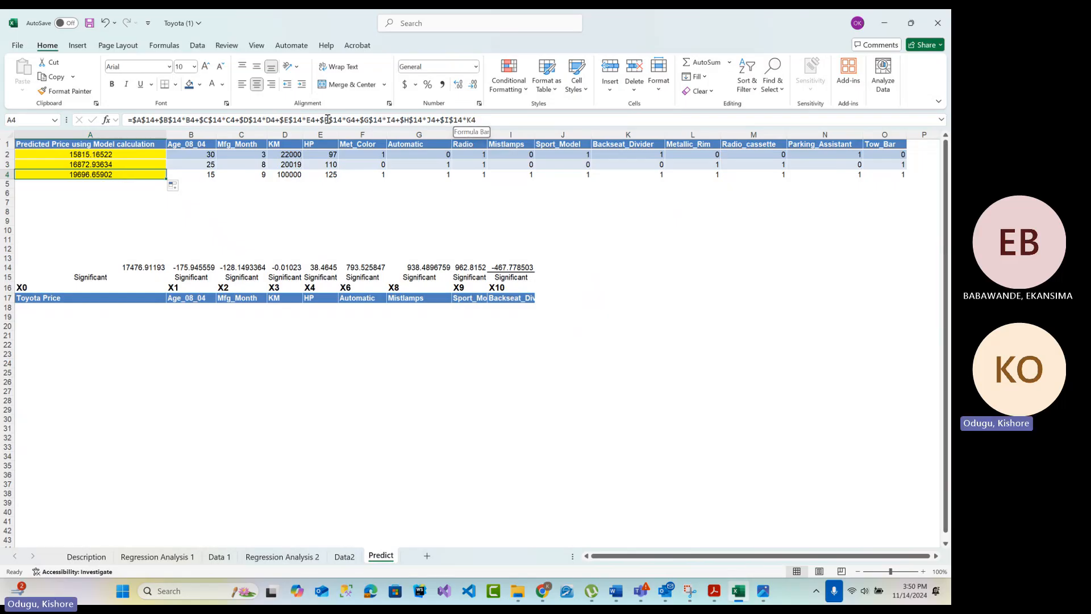
left_click_drag(42, 267, 519, 305)
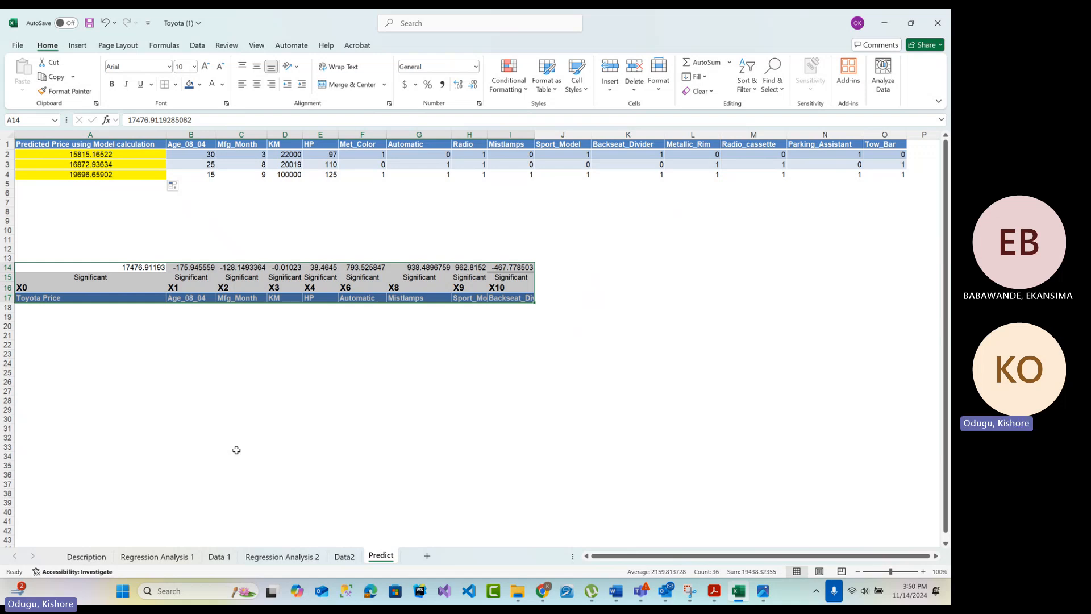
left_click(294, 557)
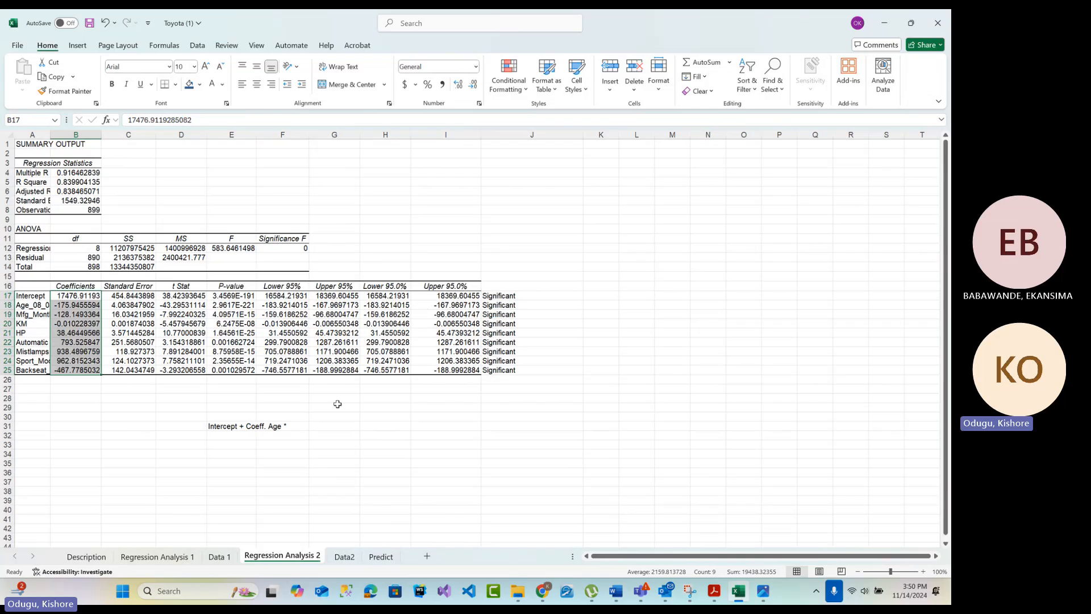
Review the full block of predictor columns X1 to X14 on the Data 1 sheet
left_click(218, 556)
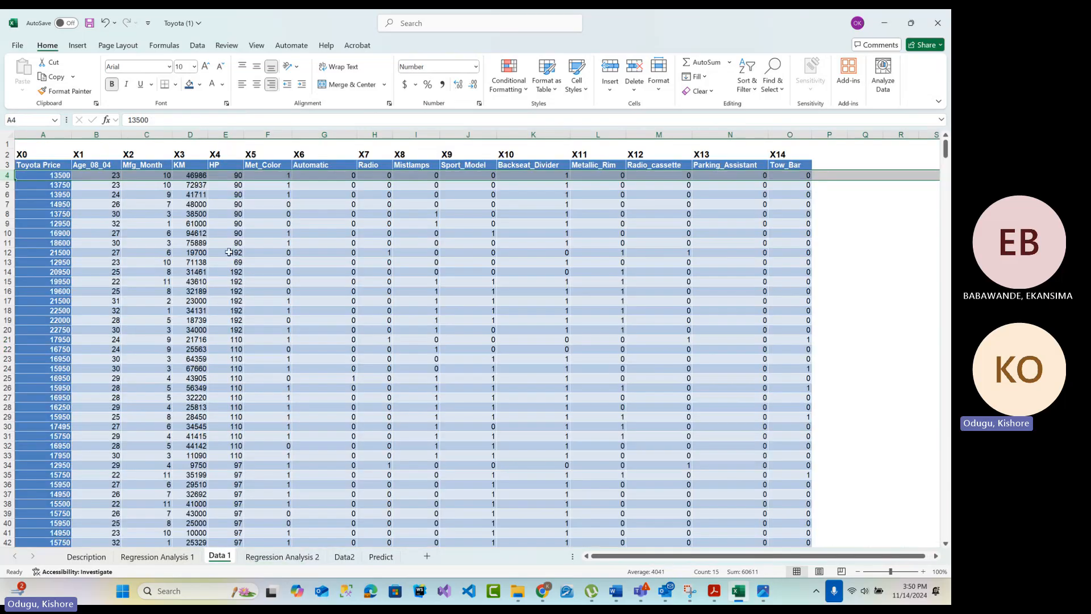
left_click(850, 233)
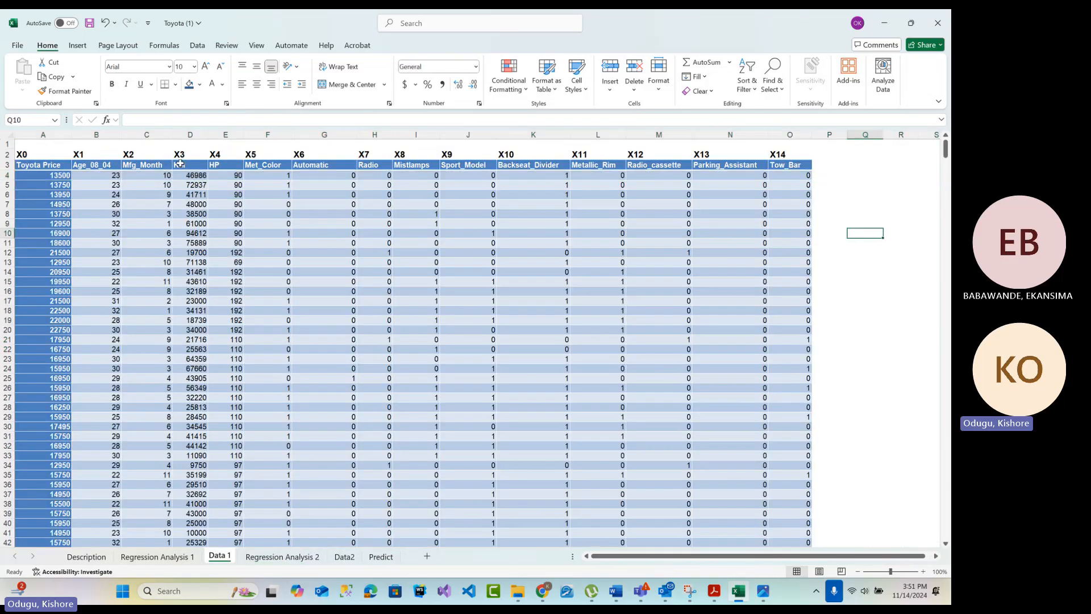
left_click(97, 144)
key("ctrl+shift+Down")
key("ctrl+shift+Right")
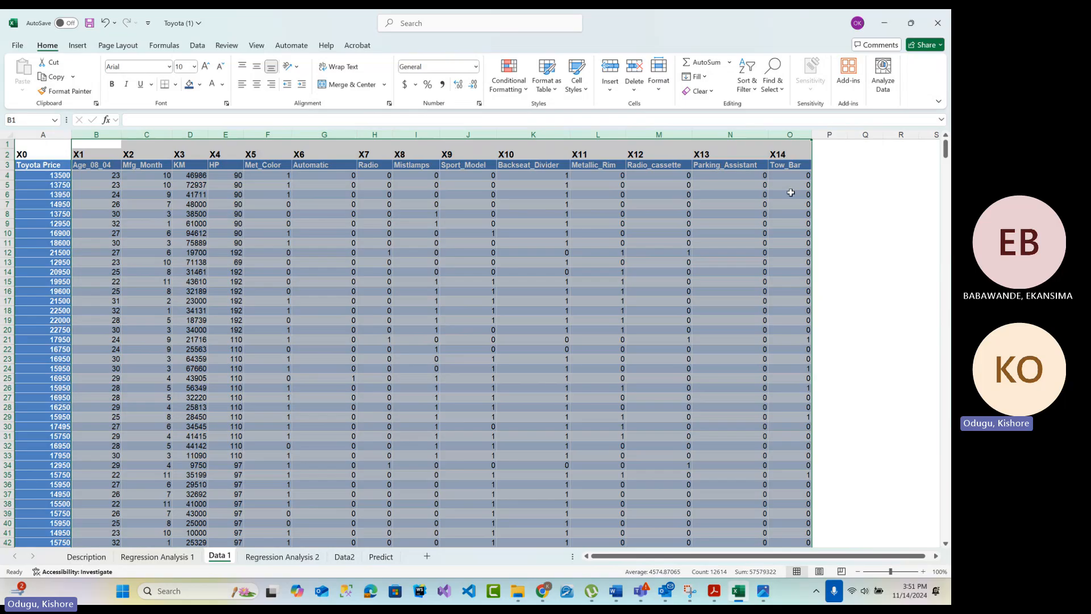
left_click(864, 289)
Compare the Toyota Price column with the individual Age_08_04 and Mfg_Month predictor columns on Data 1
left_click(98, 134)
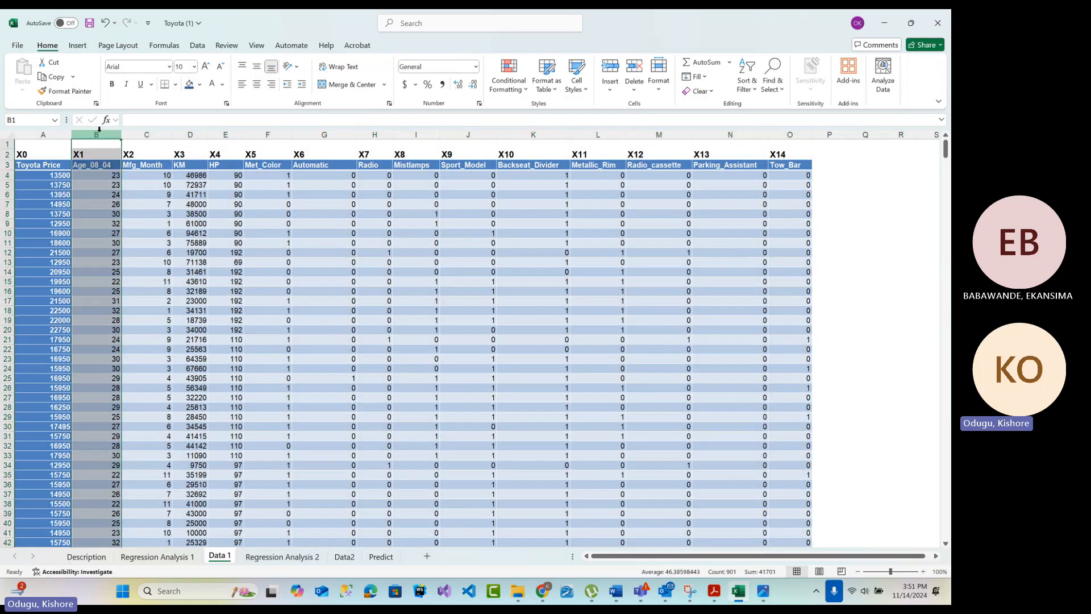
left_click(42, 175)
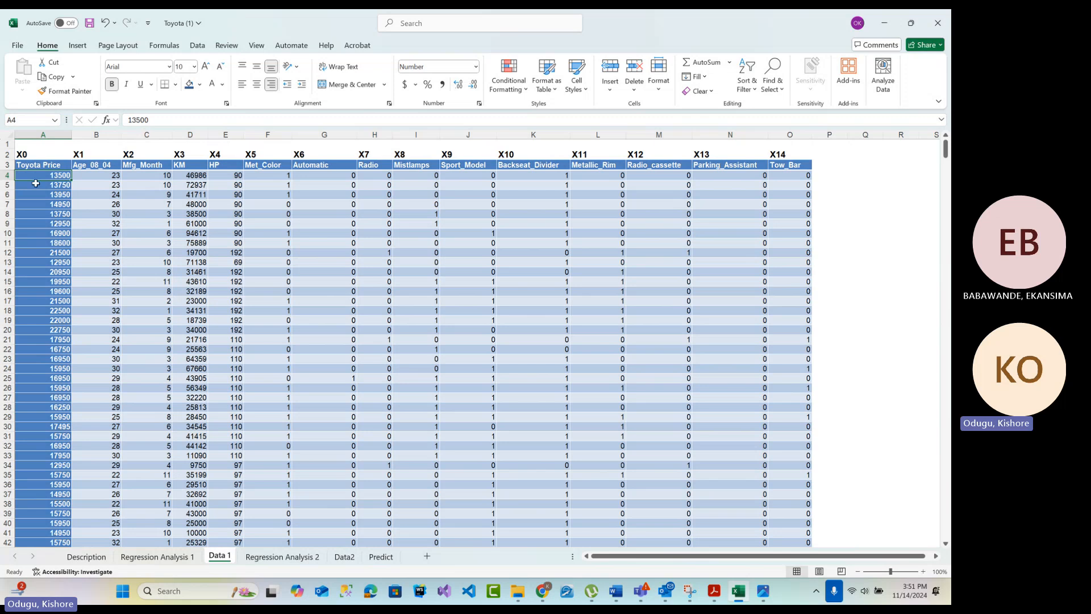
left_click_drag(42, 135, 74, 134)
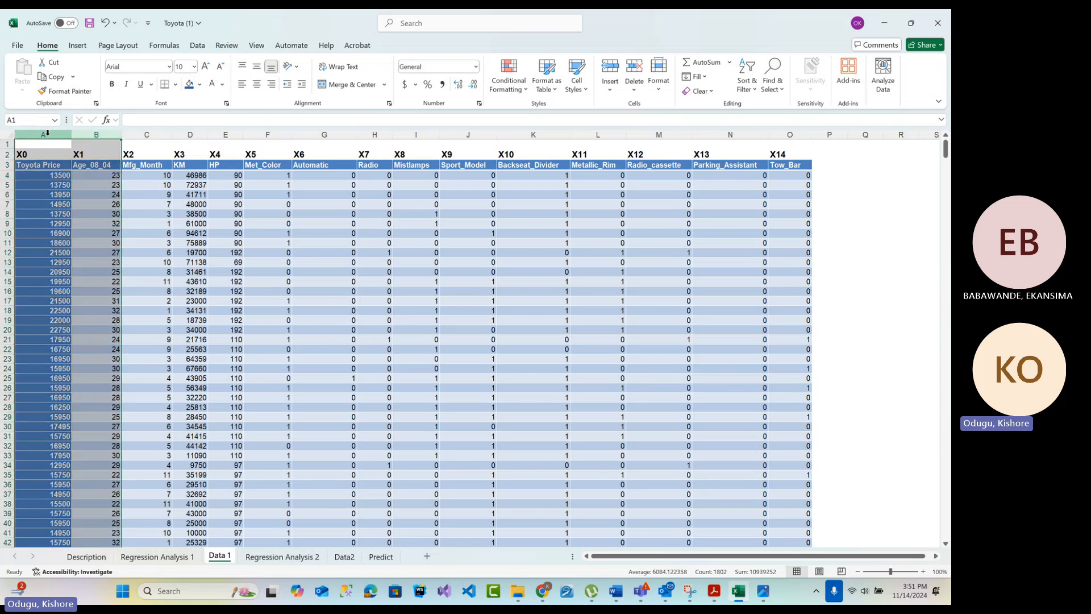
left_click(44, 135)
left_click(146, 134)
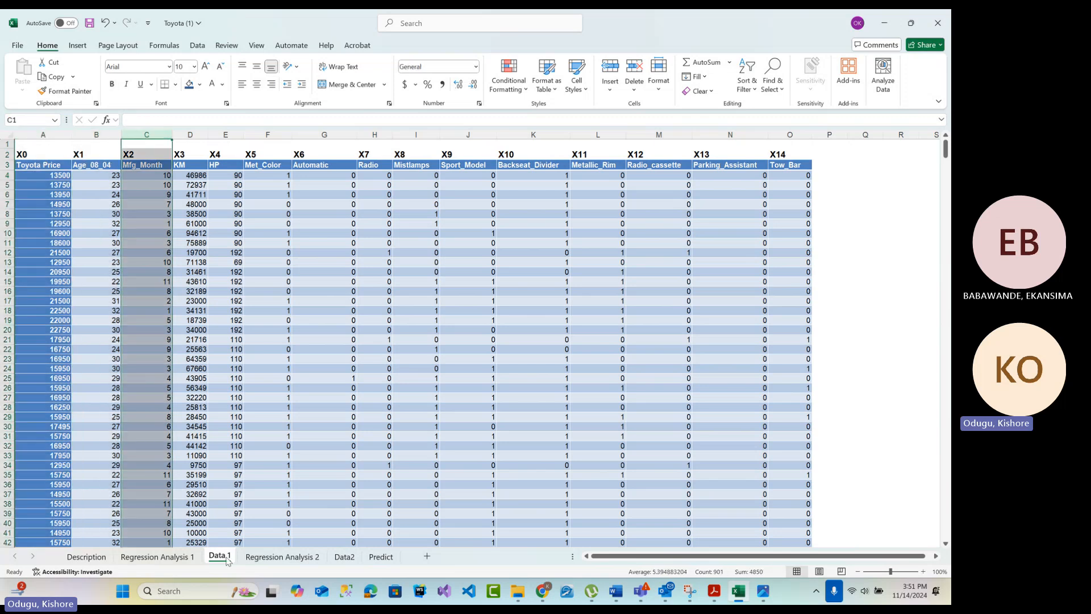
Examine the coefficients on Regression Analysis 1, covering the intercept and predictors such as Age_08_04, Mfg_Month and KM
left_click(173, 557)
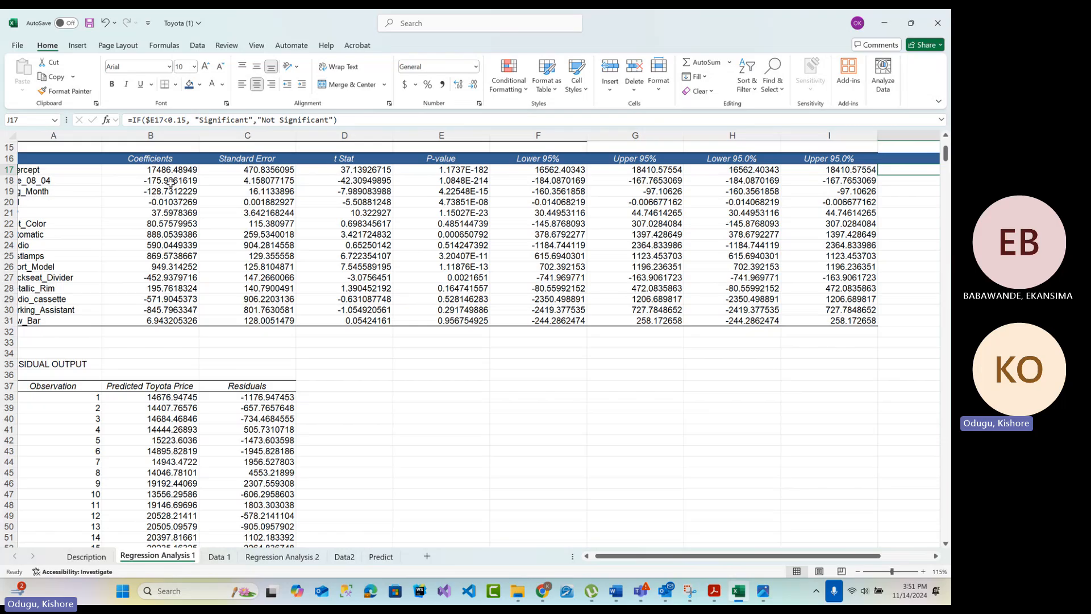
left_click_drag(170, 181, 160, 325)
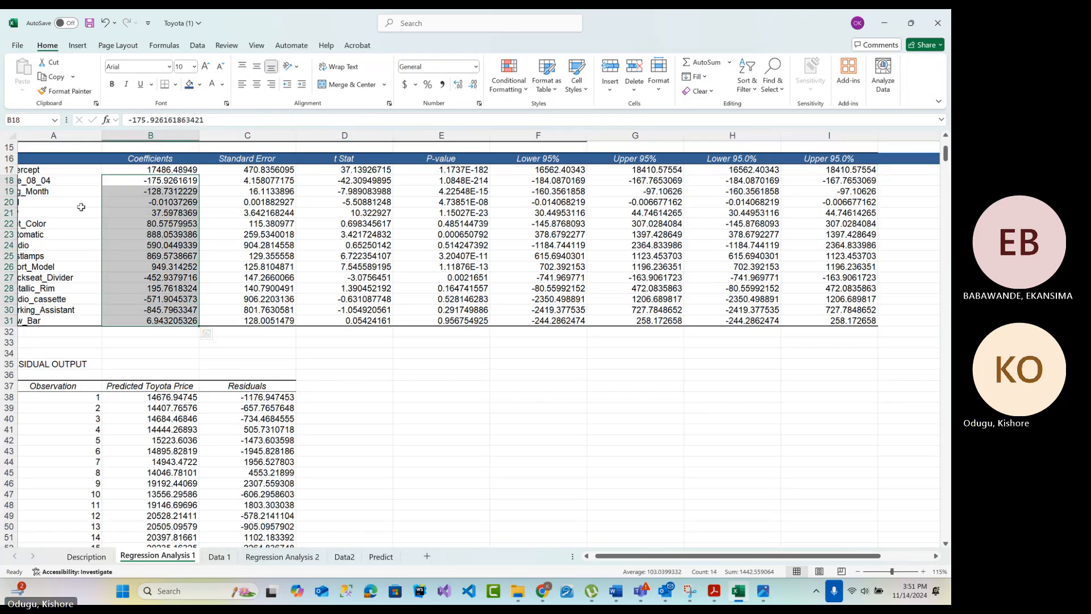
left_click(67, 180)
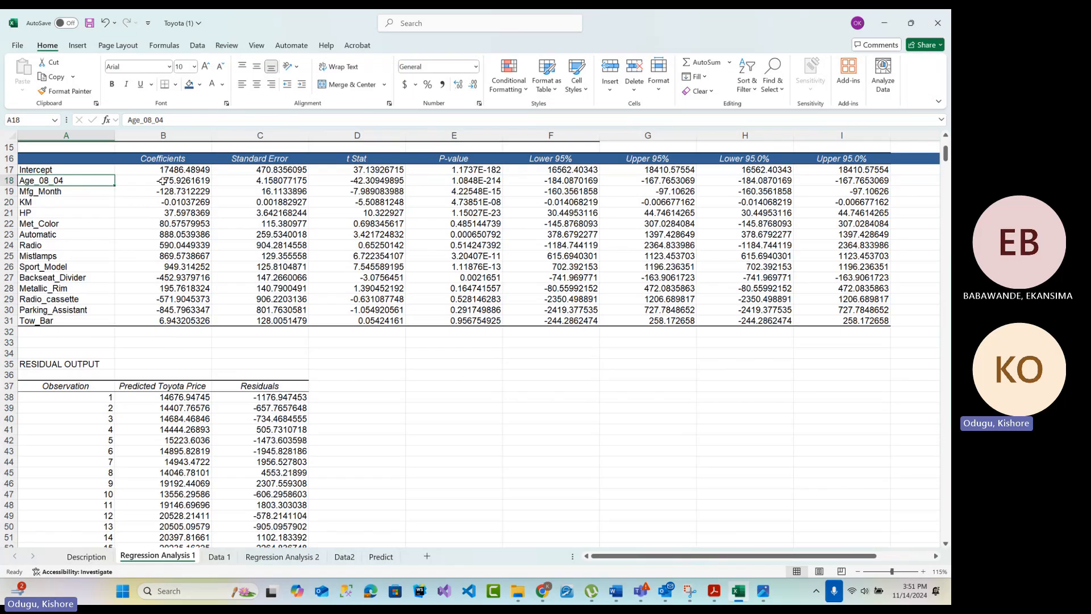
left_click(68, 197)
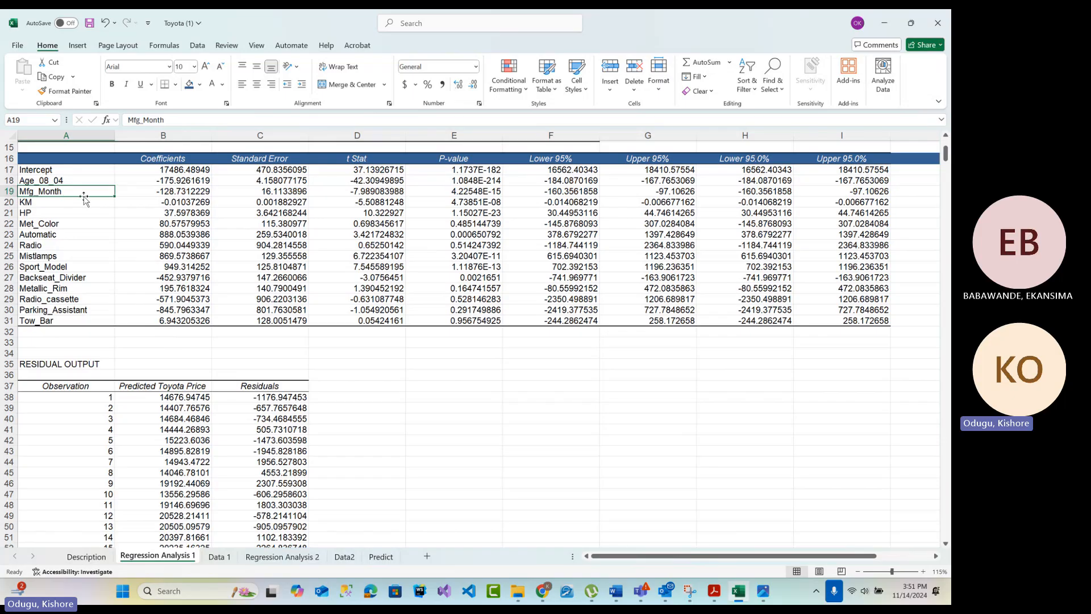
left_click(80, 204)
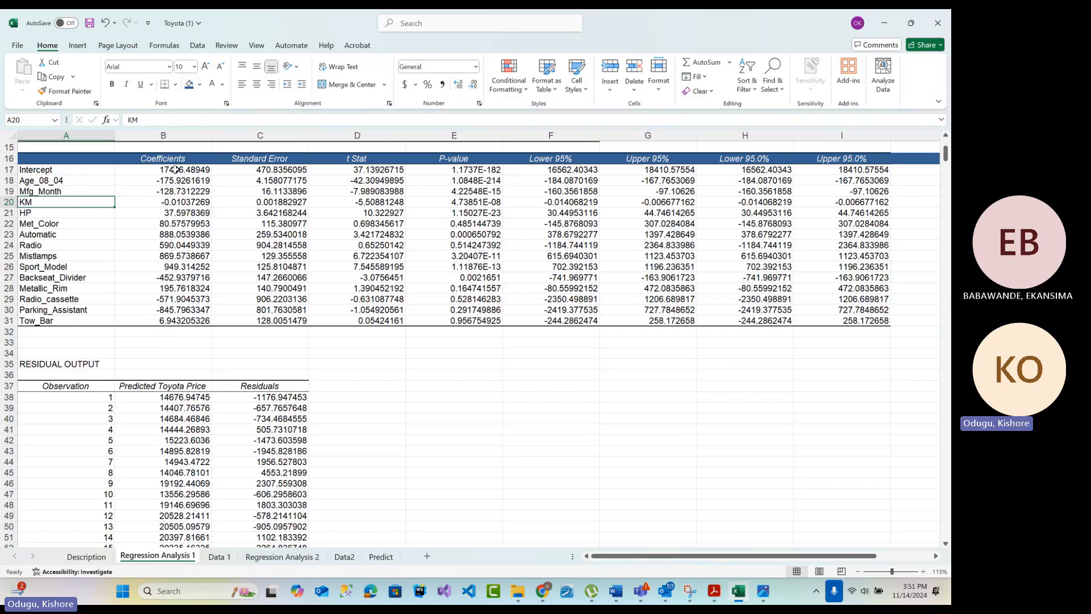
left_click_drag(177, 169, 166, 319)
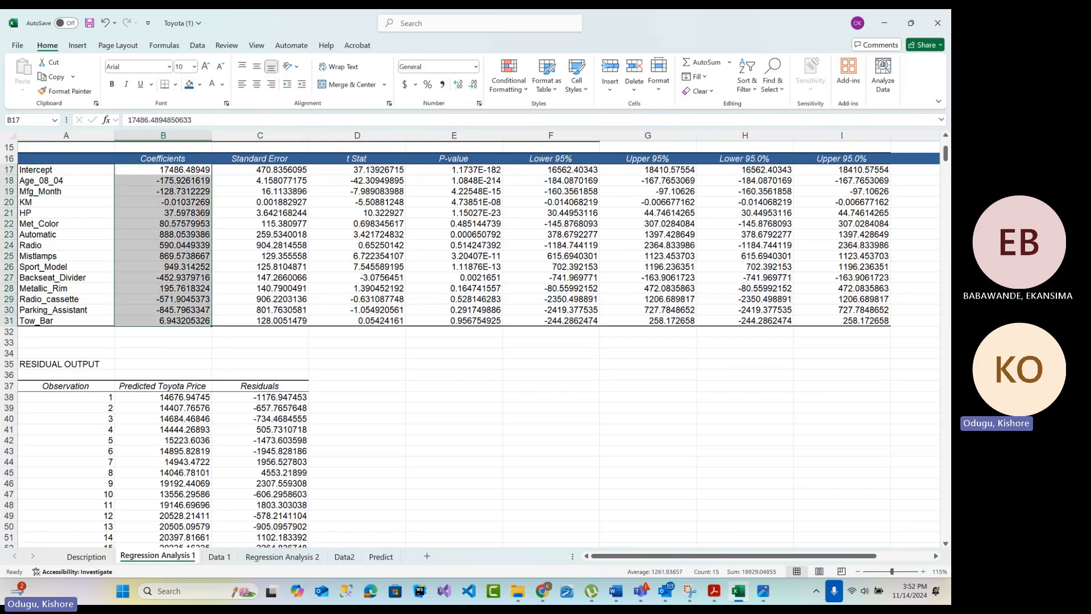
Inspect the Importance formula in J17 and the 0.15 p-value threshold it tests
mouse_move(787, 555)
left_mouse_down()
mouse_move(843, 561)
mouse_move(807, 557)
left_mouse_up()
left_click_drag(296, 169, 302, 322)
left_click(809, 170)
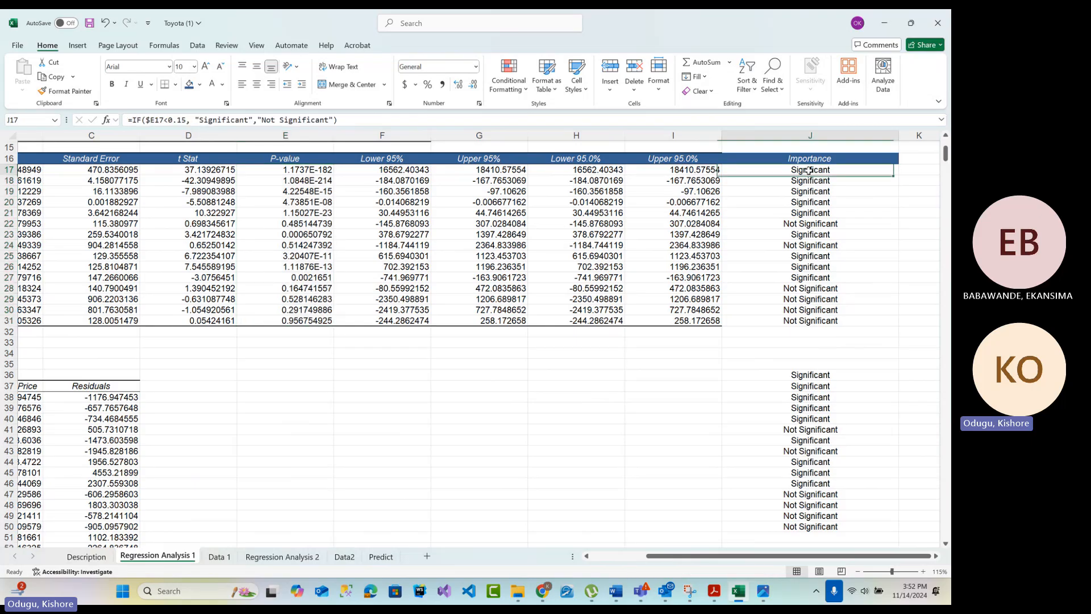
left_click(179, 120)
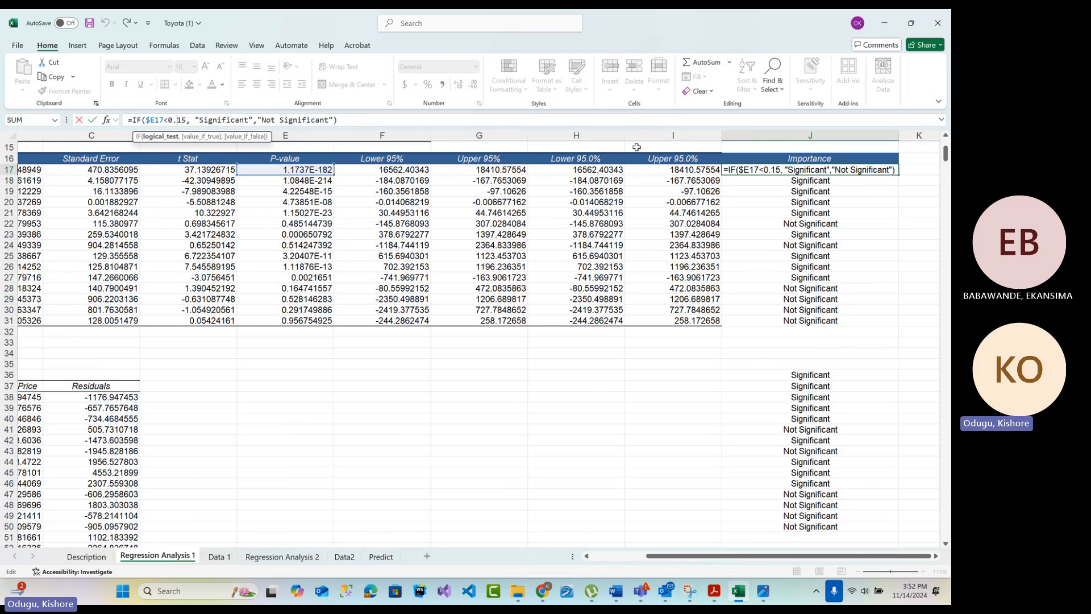
key("Return")
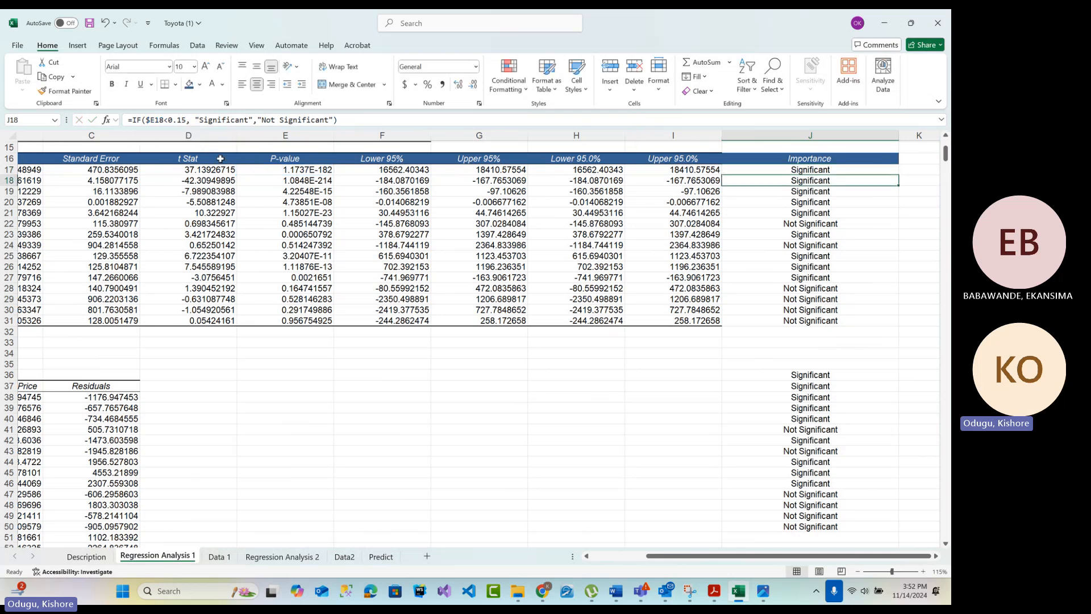
left_click_drag(705, 556, 651, 556)
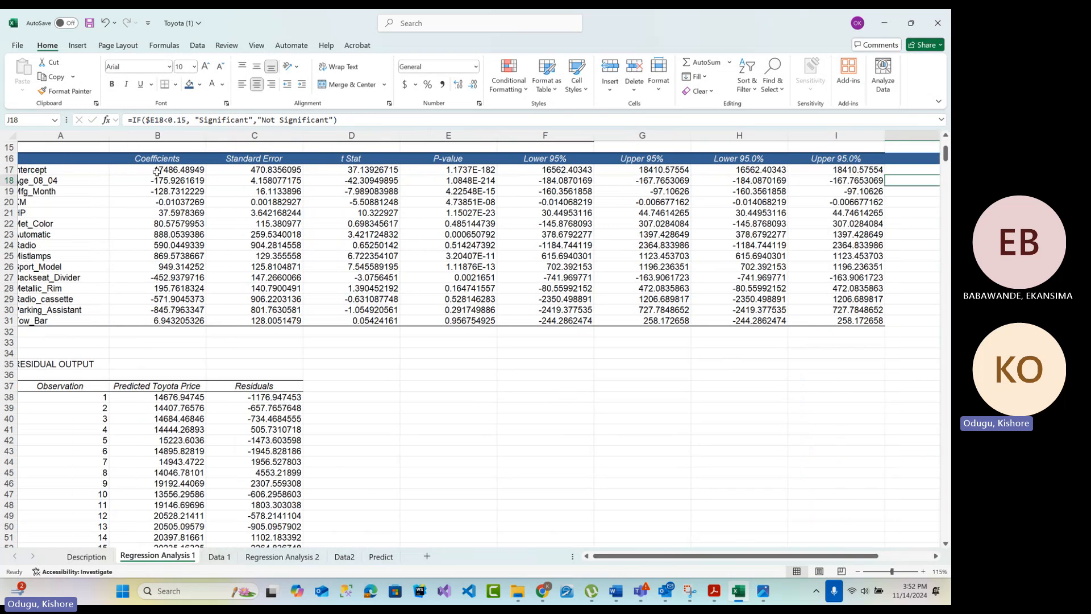
Check the p-values of Age_08_04 and KM on Regression Analysis 1
left_click(47, 181)
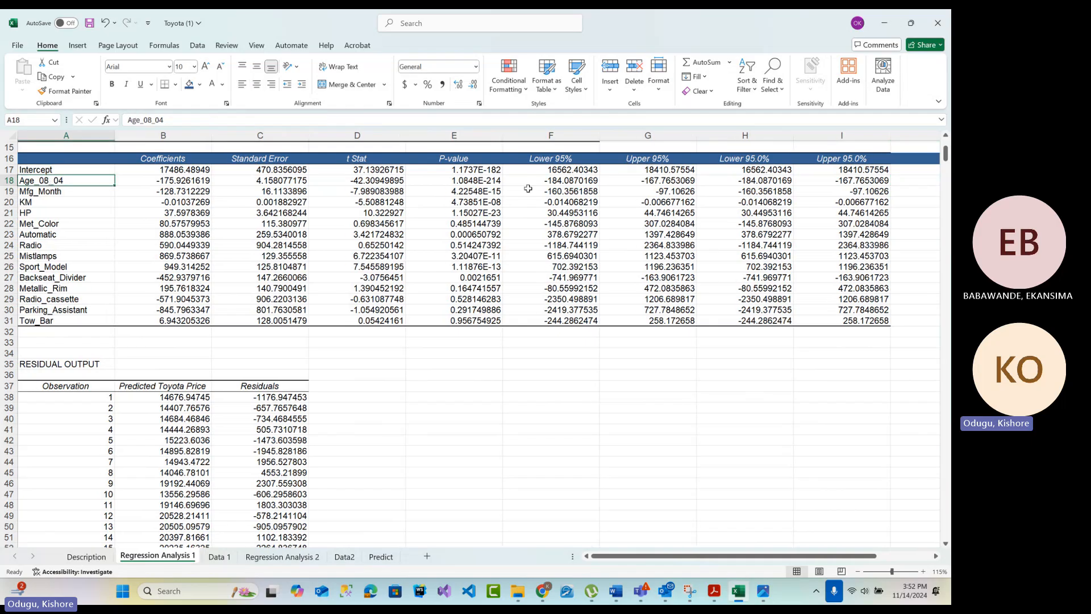
left_click(466, 182)
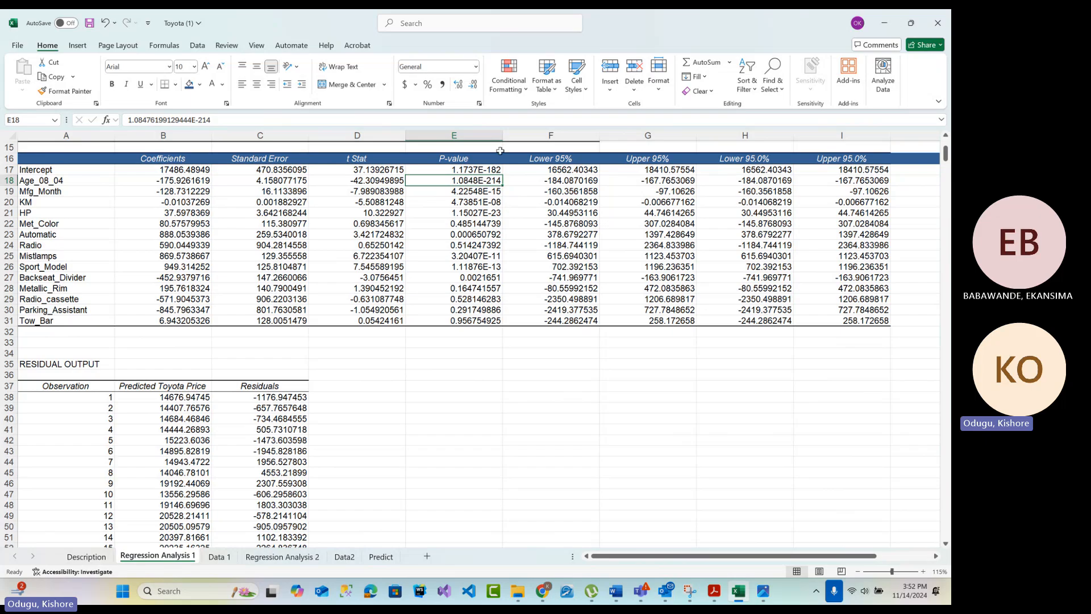
left_click(42, 204)
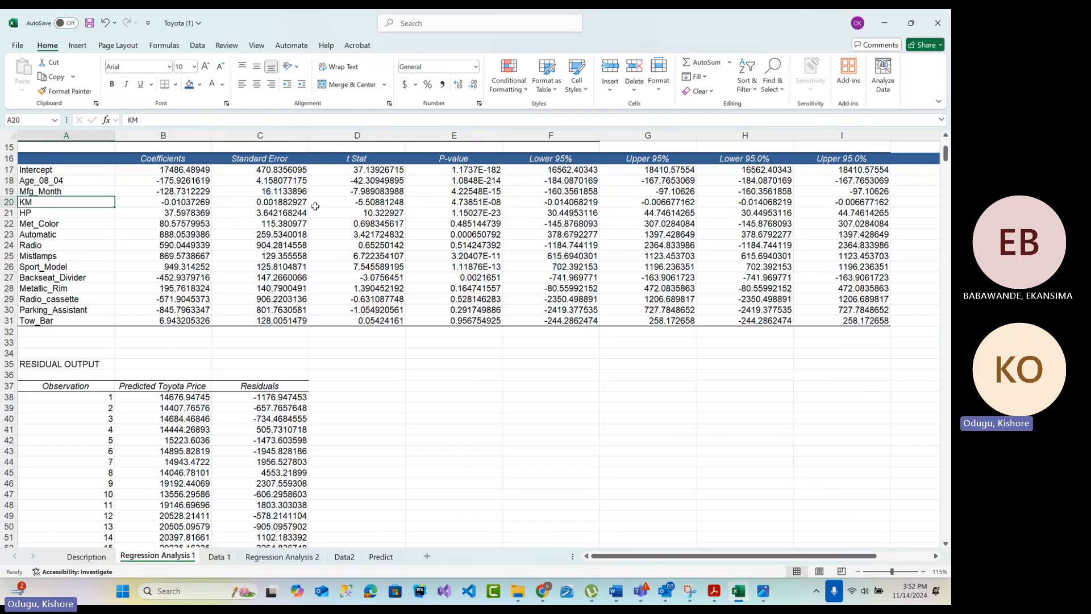
left_click(466, 207)
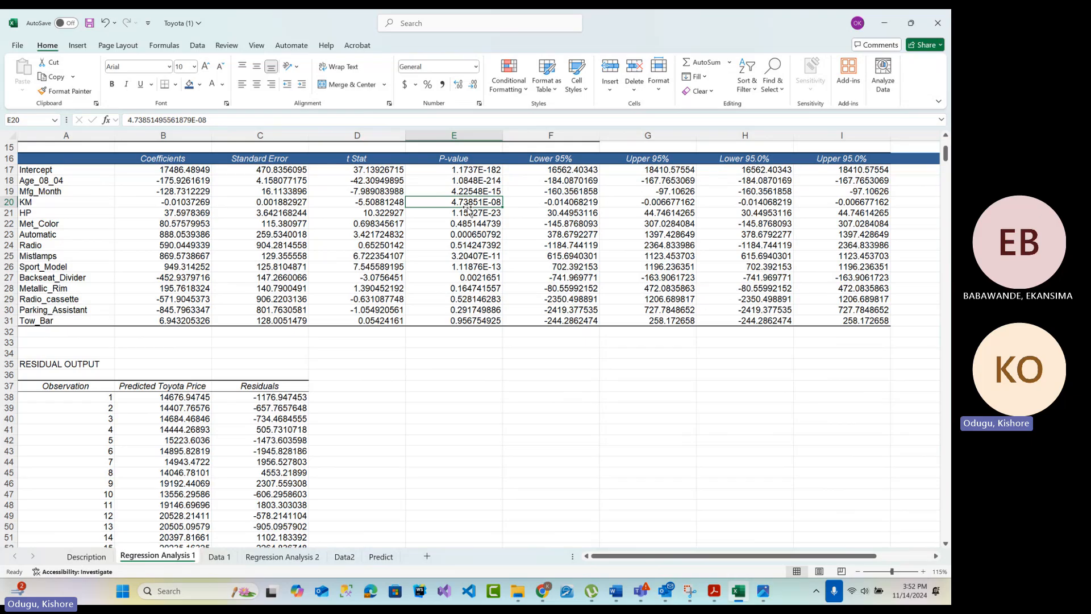
Examine the p-values of Metallic_Rim, Radio_cassette, Parking_Assistant and Tow_Bar, and review the Importance column
left_click_drag(455, 289, 454, 315)
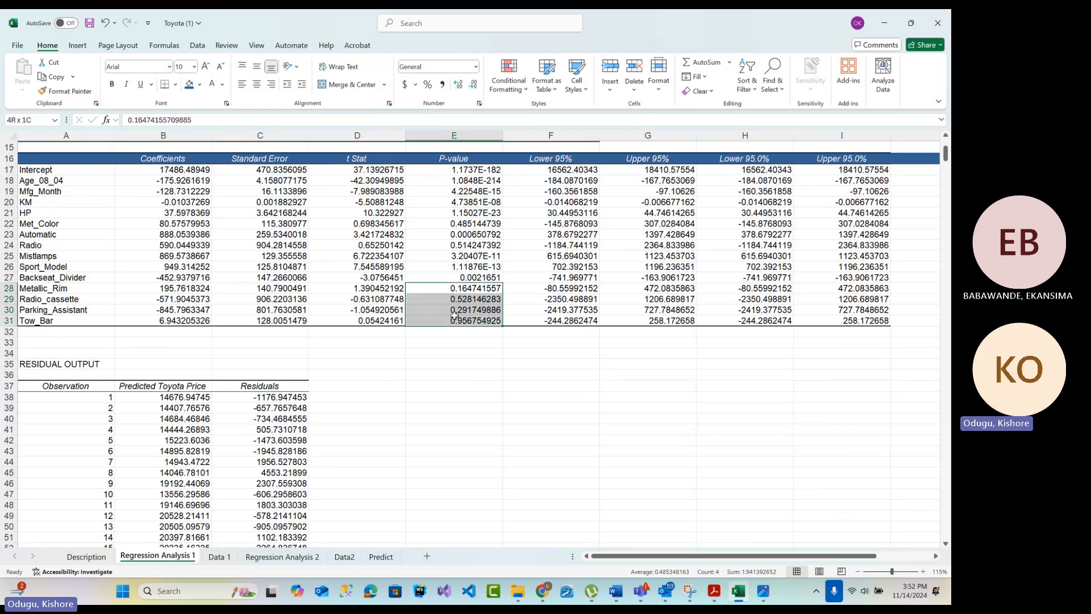
left_click_drag(54, 288, 59, 296)
left_click_drag(61, 308, 63, 317)
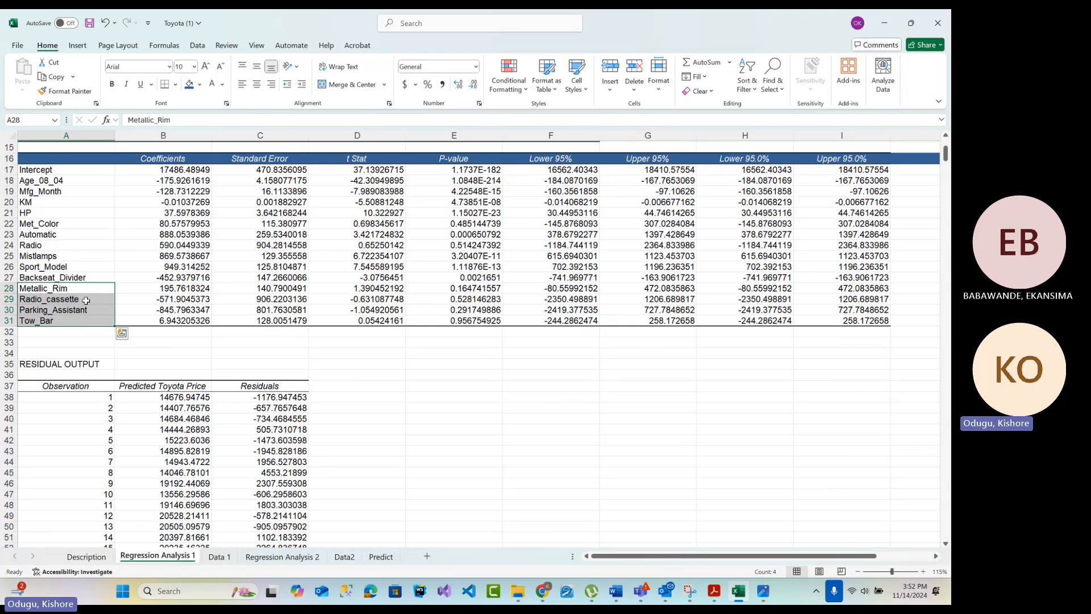
left_click(74, 321)
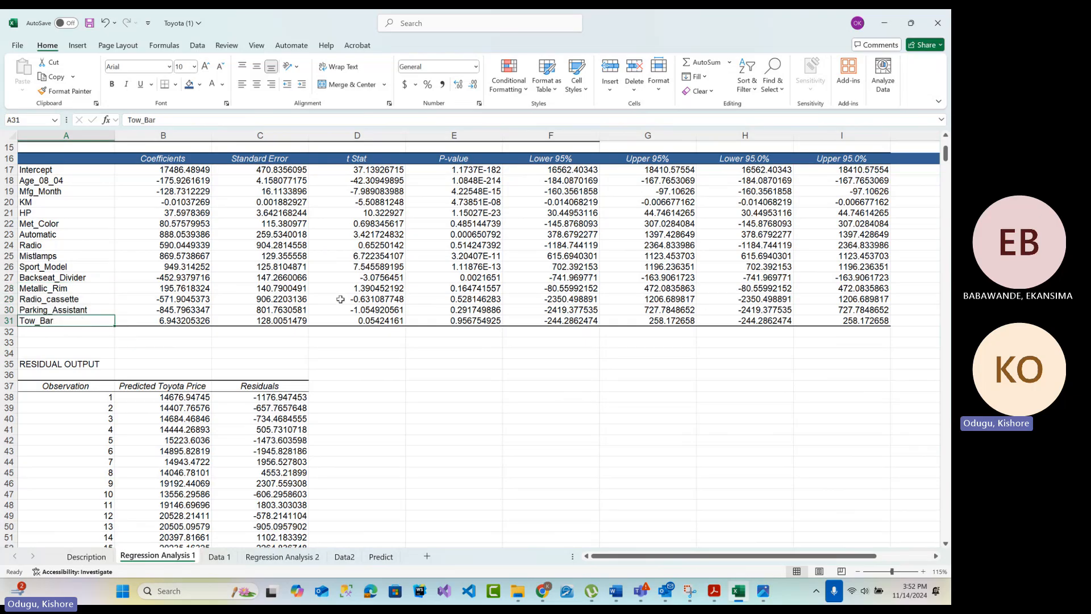
left_click_drag(466, 287, 466, 322)
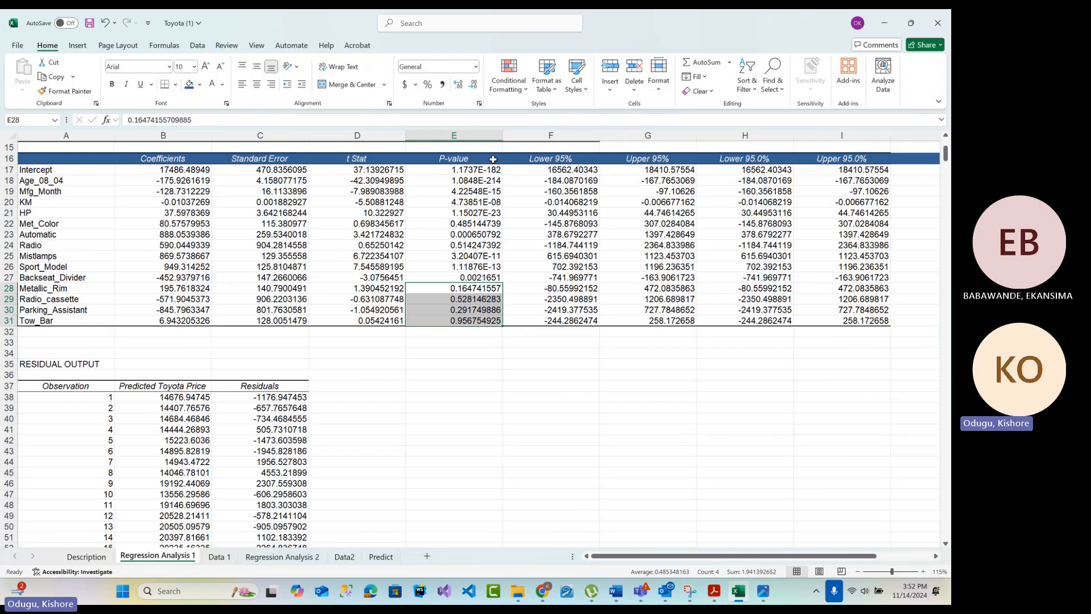
left_click_drag(659, 558, 743, 555)
left_click_drag(804, 180, 788, 203)
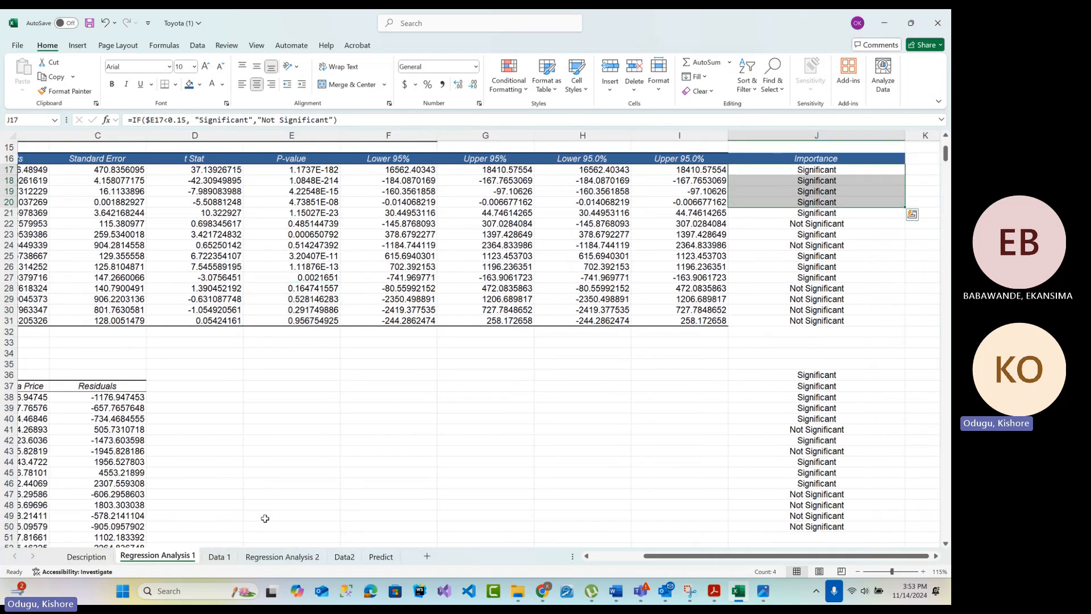
Check the Predicted Value formula in J5 and the intercept in A1 on Data2 against the intercept row of Regression Analysis 2
left_click(344, 556)
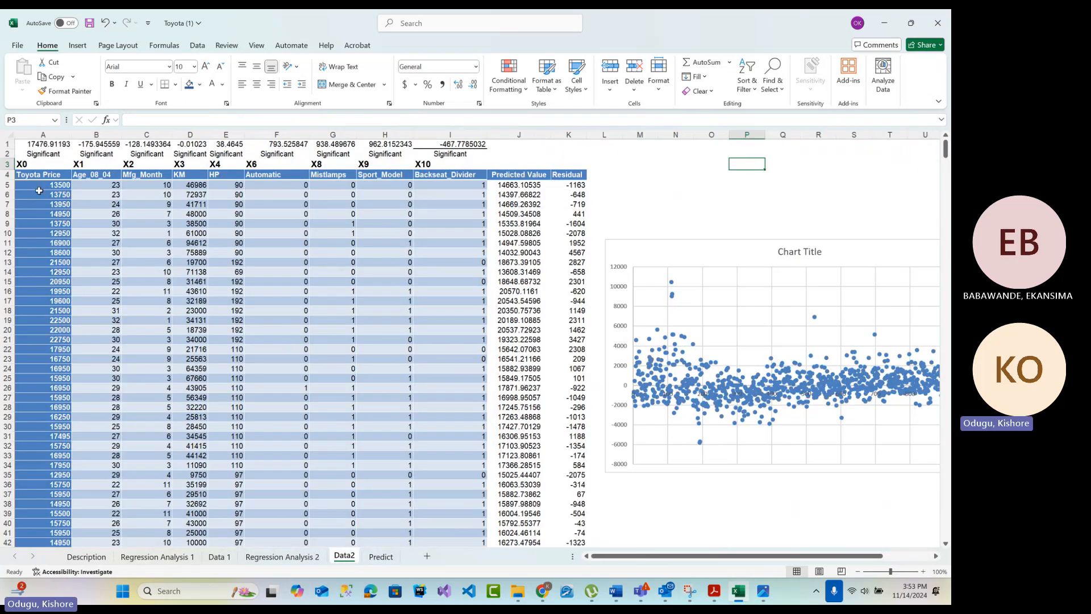
left_click(516, 185)
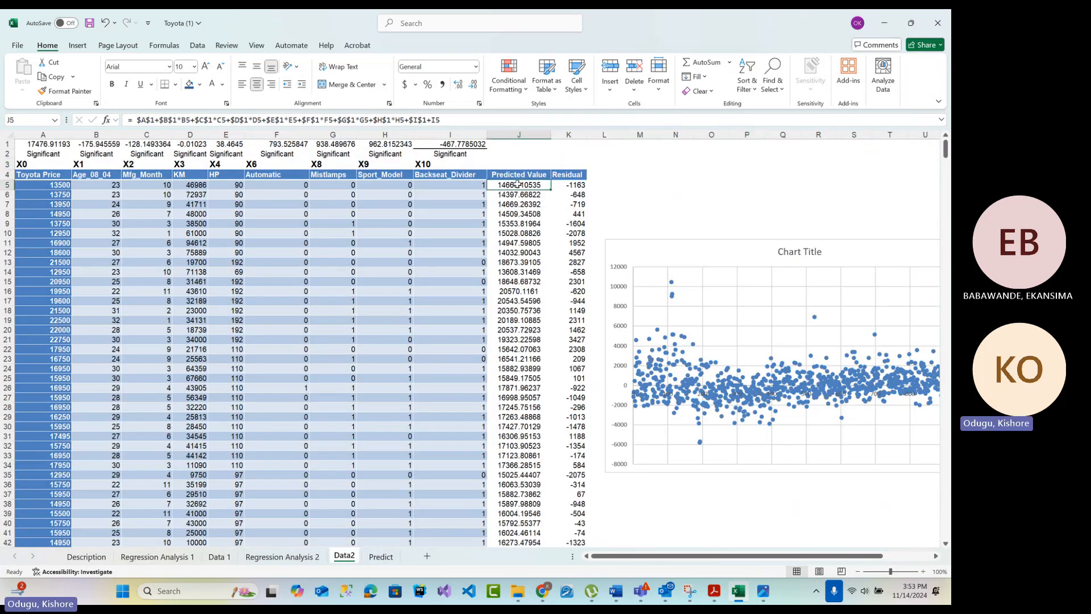
left_click(34, 145)
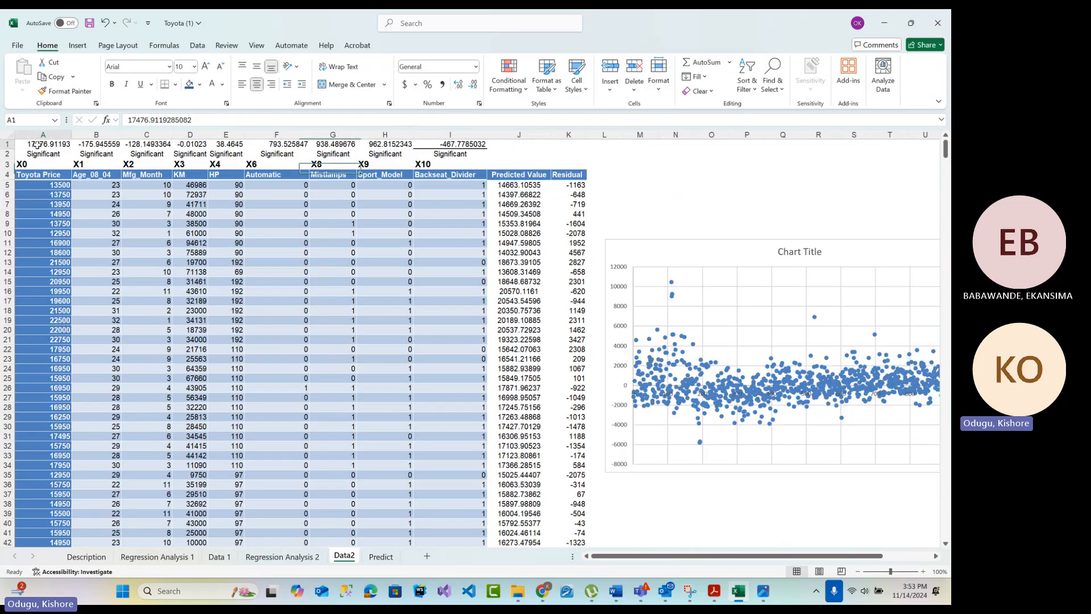
left_click(282, 556)
left_click(31, 295)
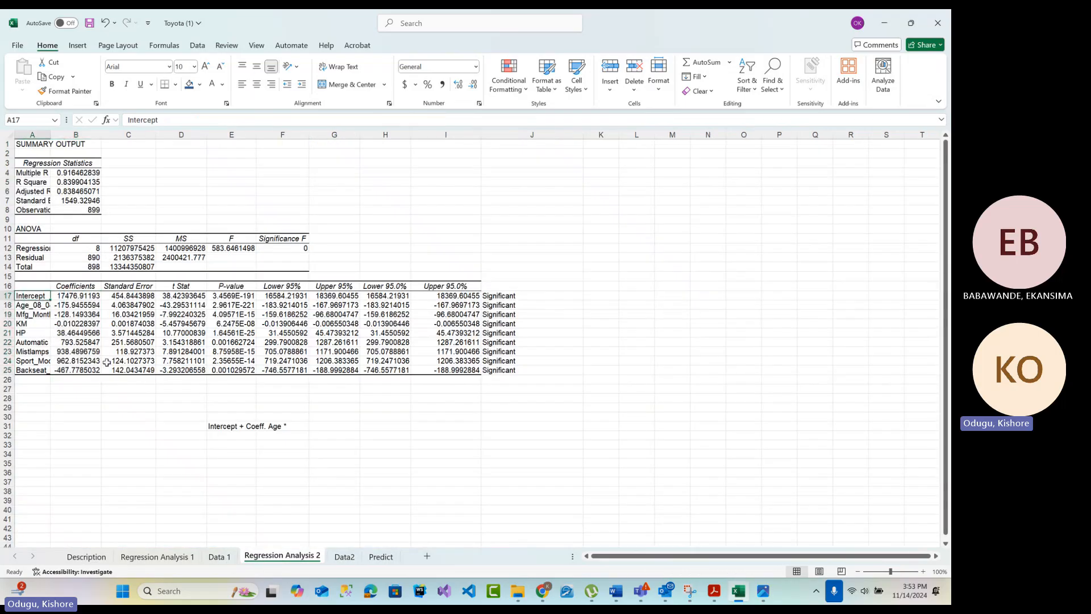
Move the Data2 sheet between Data 1 and Regression Analysis 2
left_click(220, 556)
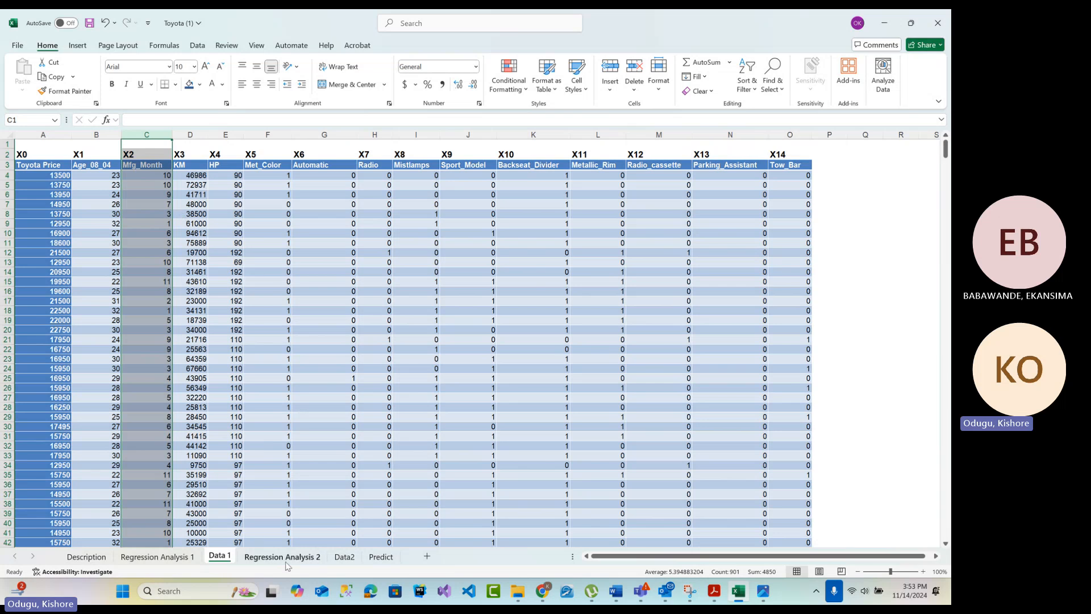
left_click(343, 558)
left_click_drag(255, 561, 255, 567)
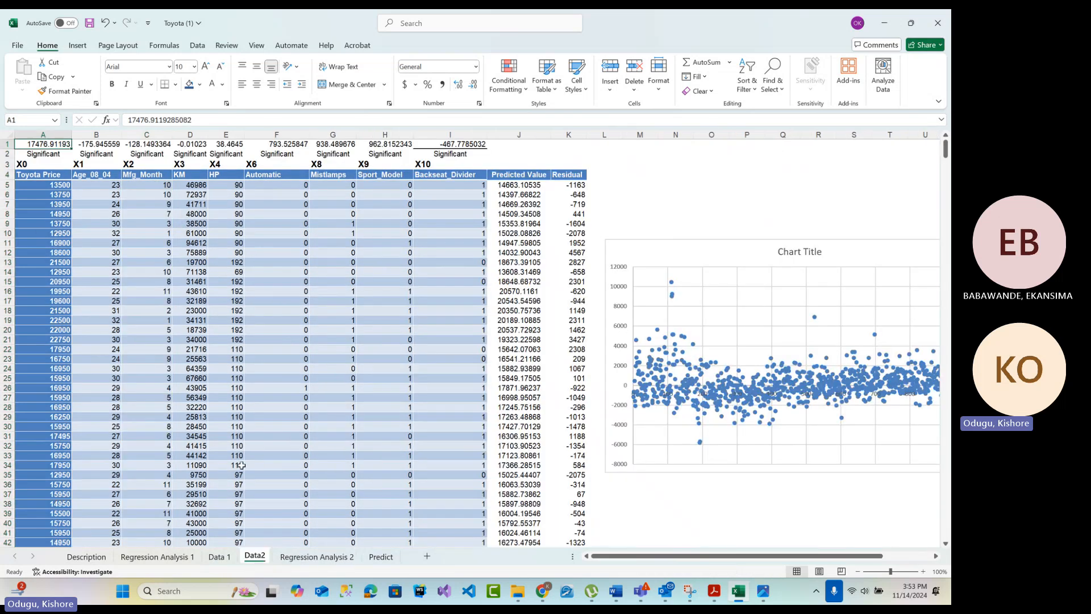
Review the model variables from Intercept to Backseat_Divider on Regression Analysis 2 against the columns on Data2 and Data 1
left_click(299, 558)
left_click(495, 406)
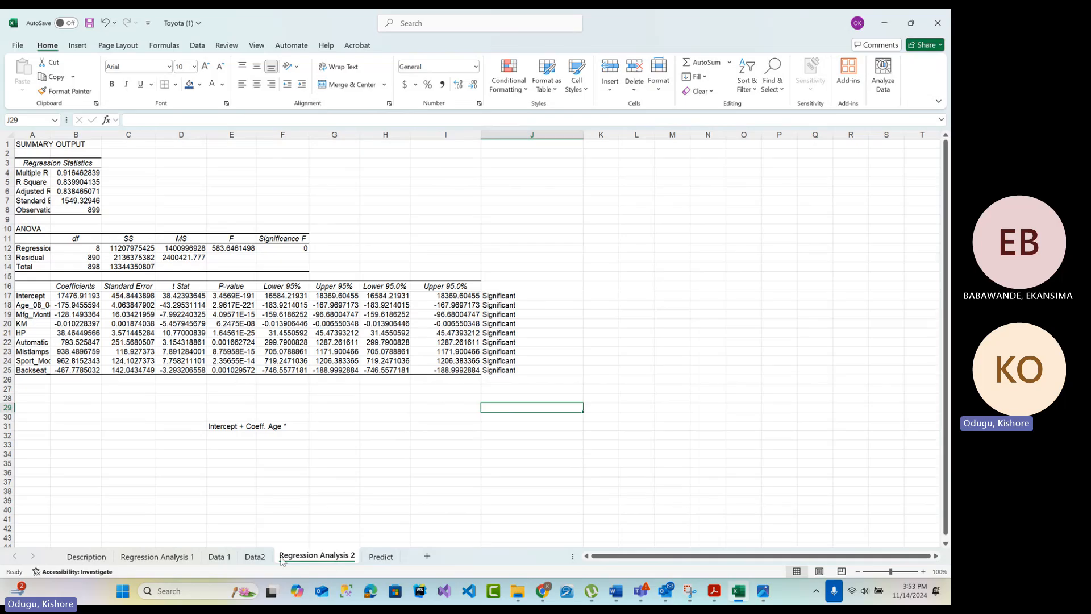
left_click(255, 556)
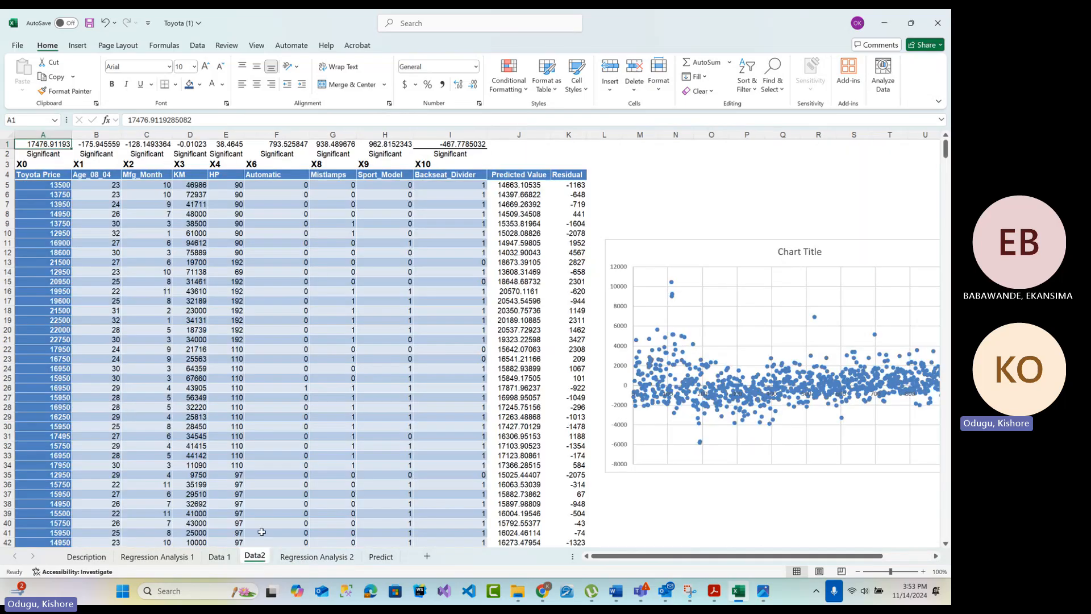
left_click(307, 557)
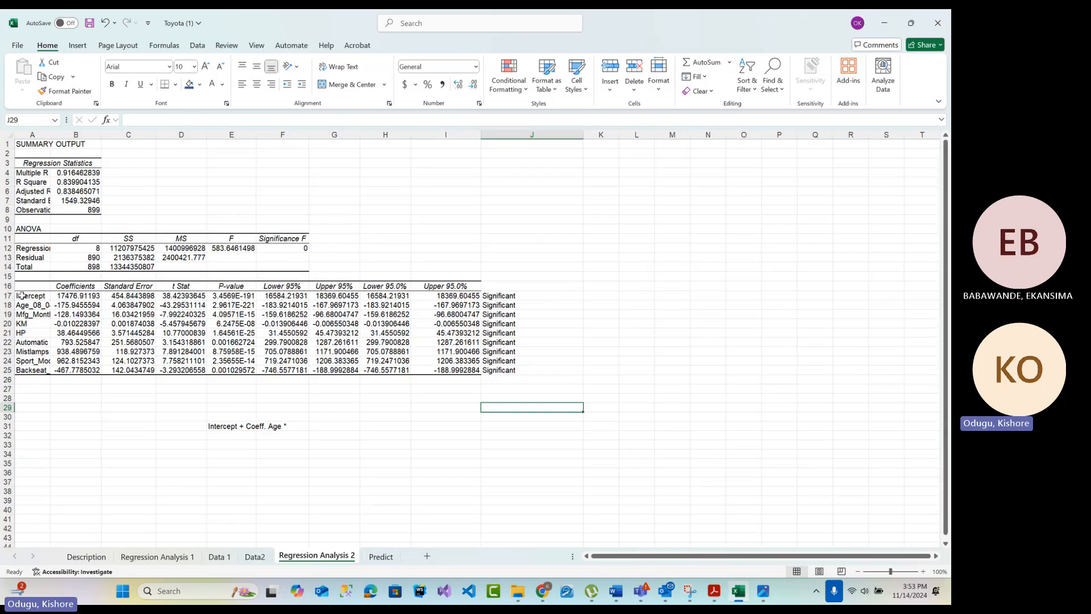
left_click_drag(23, 295, 28, 370)
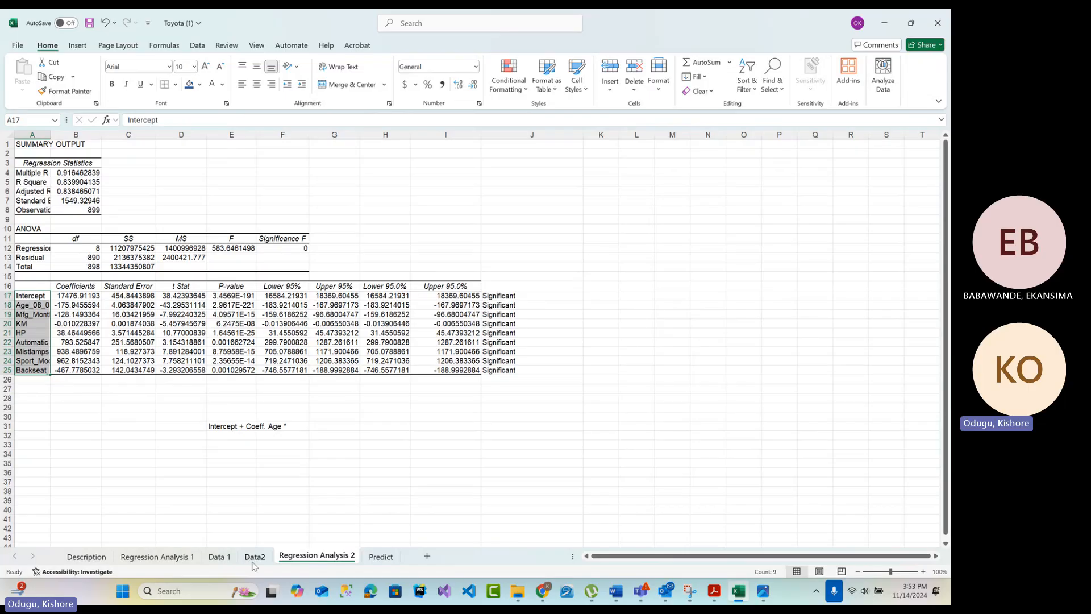
left_click(228, 557)
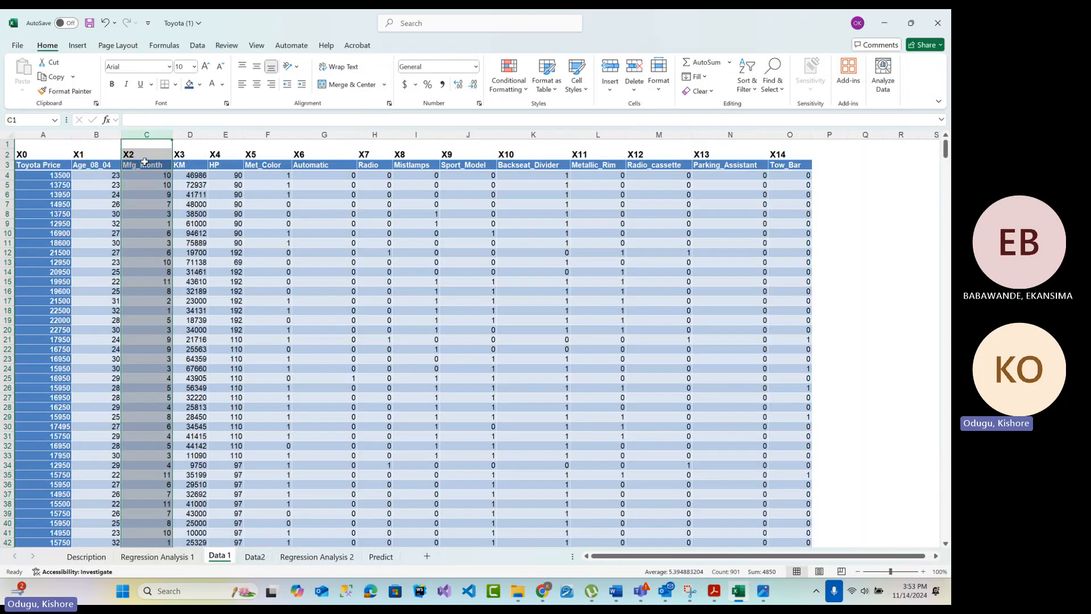
Check the first car's Age_08_04 value and its coefficient in B1 on Data2 against the regression line equation in the Acrobat PDF tutorial
left_click(255, 556)
left_click(111, 197)
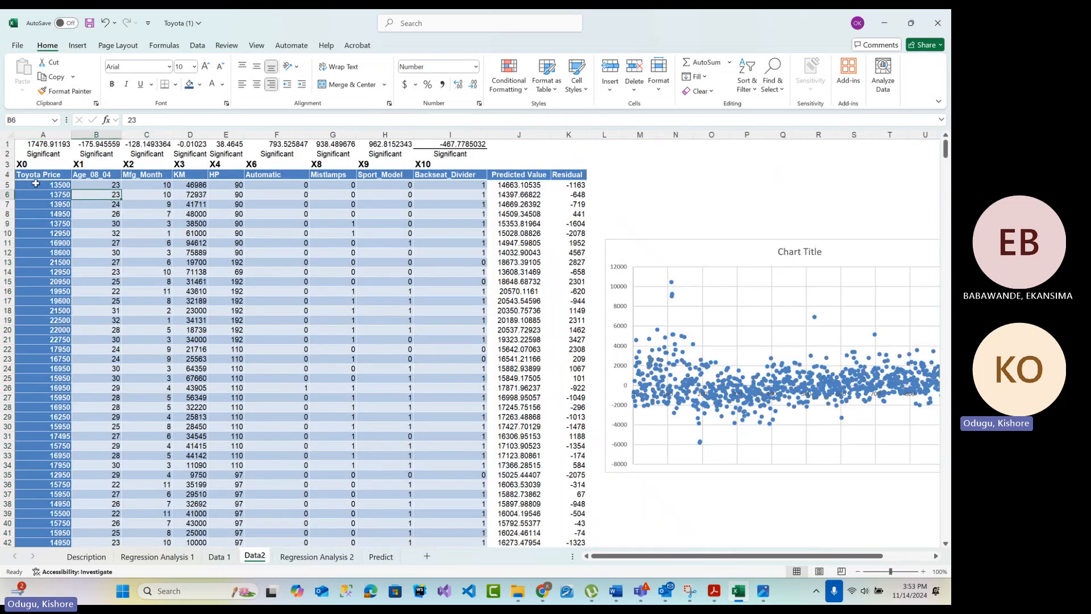
left_click(90, 184)
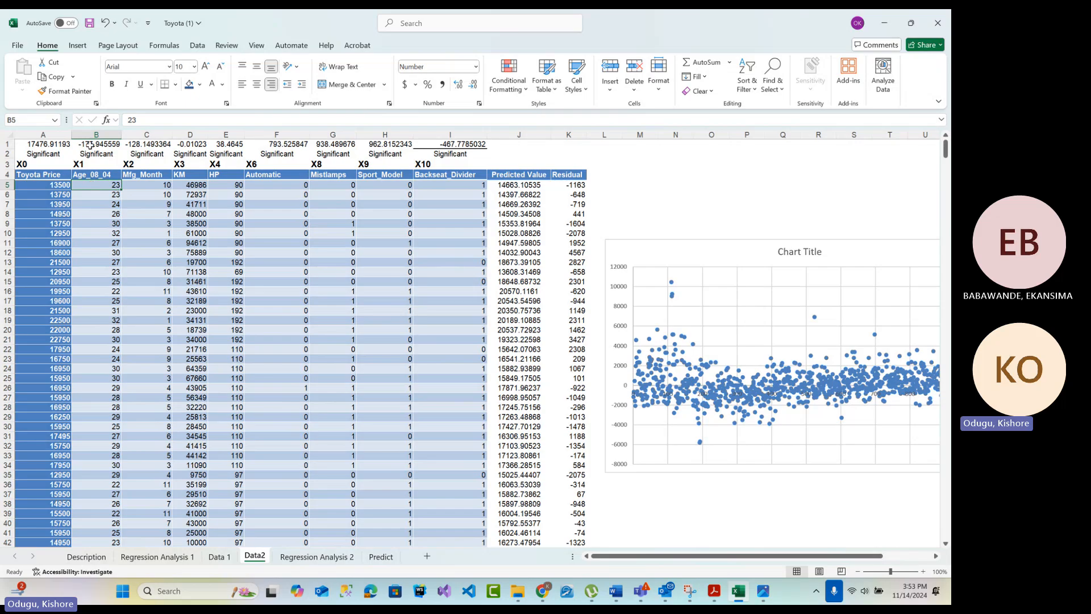
left_click(91, 145)
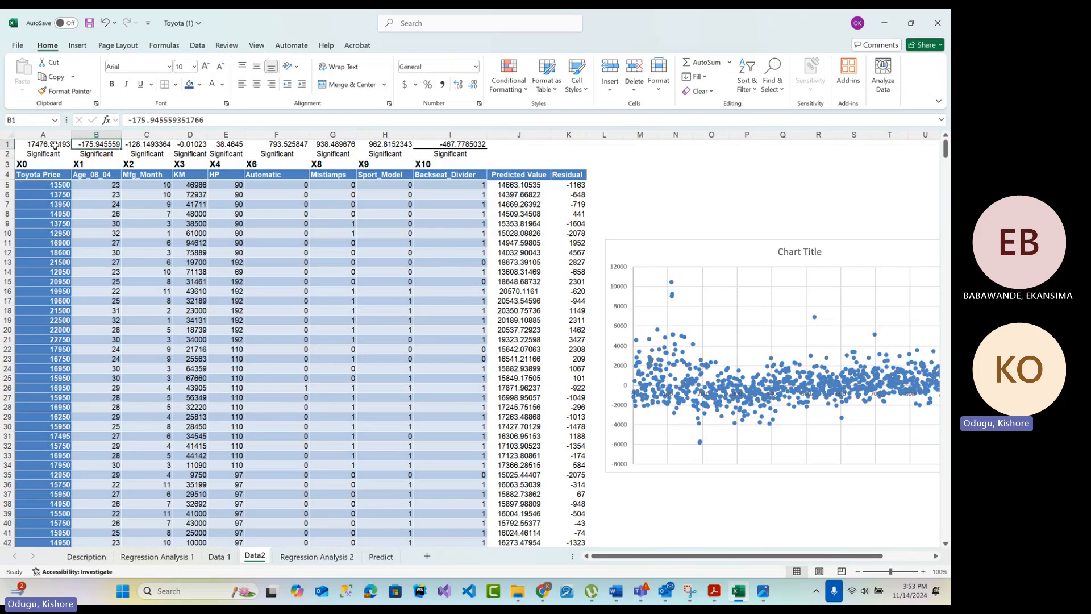
left_click(713, 591)
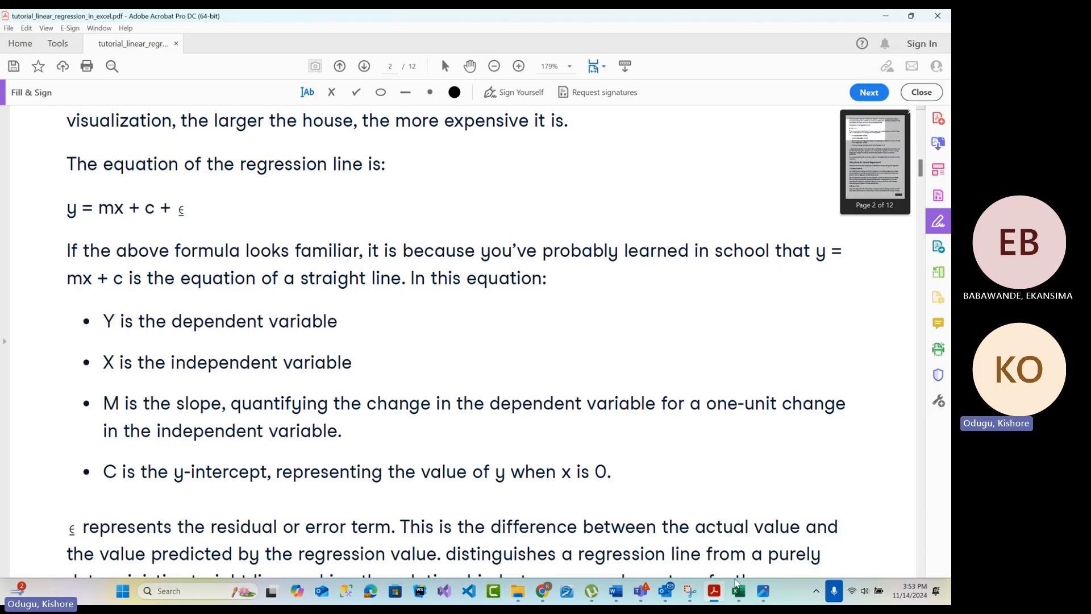
left_click(738, 591)
Match the Age_08_04, Mfg_Month, KM and HP coefficients on Data2 to the data values, and check the intercept and the Predicted Value formula in J5
left_click(107, 146)
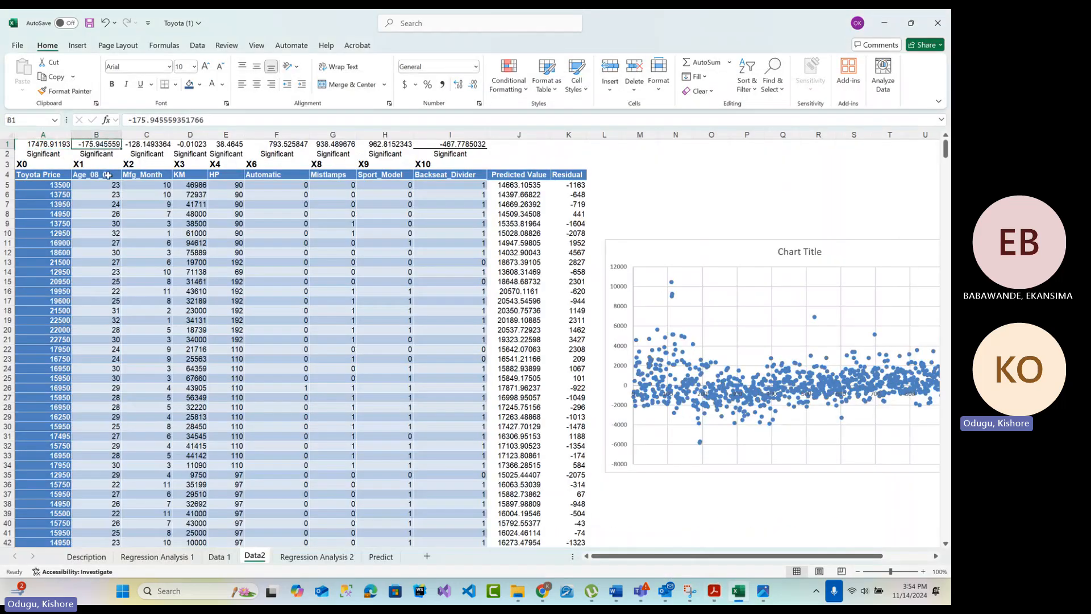
key("Right")
left_click(159, 185)
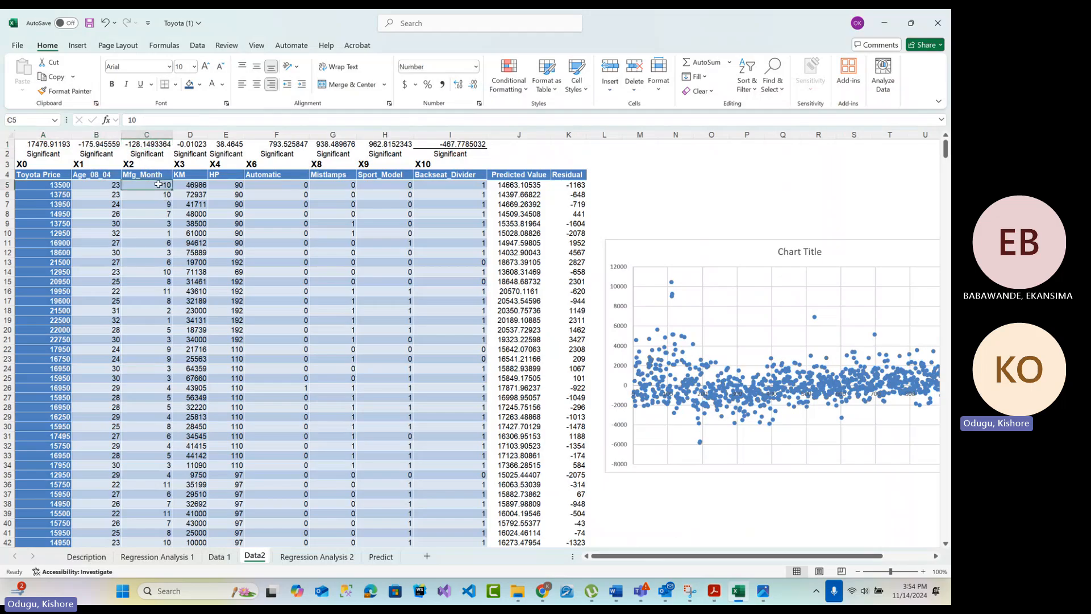
left_click(191, 144)
left_click(193, 184)
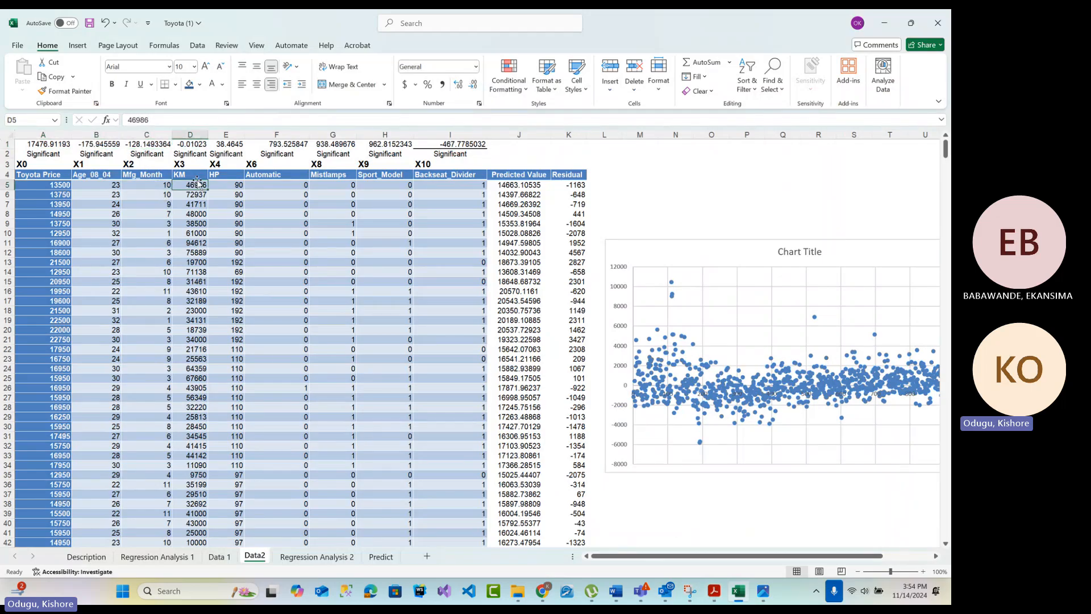
left_click(225, 144)
left_click_drag(235, 200, 226, 190)
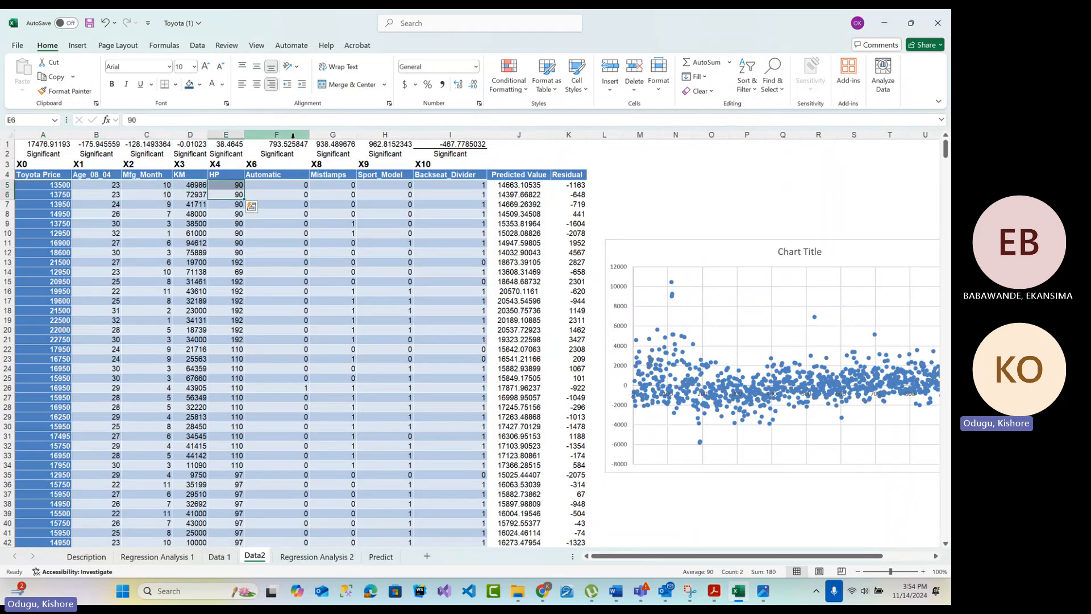
left_click(45, 146)
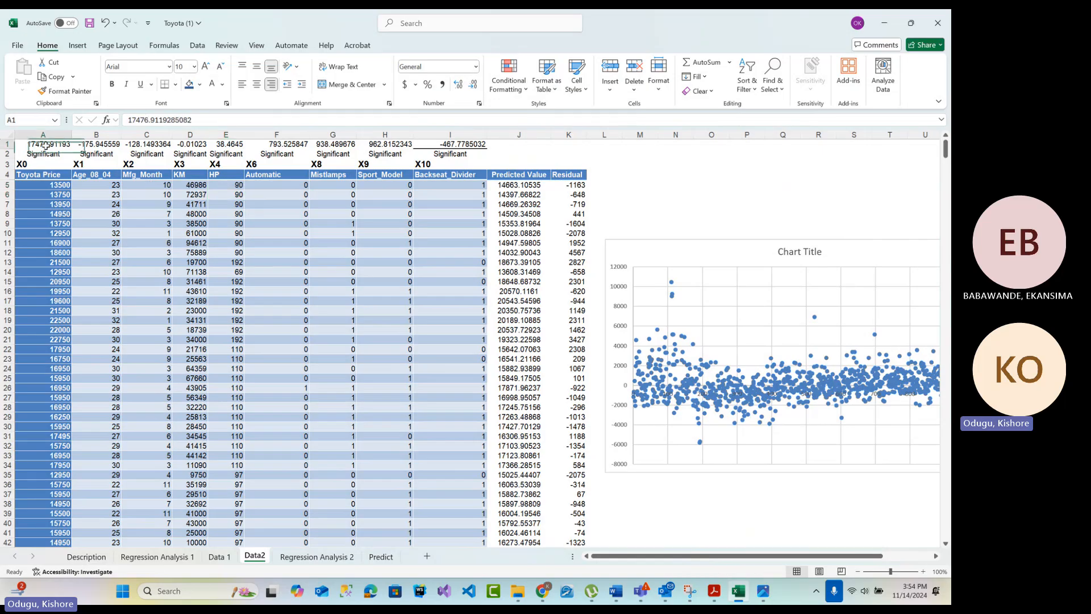
left_click(532, 186)
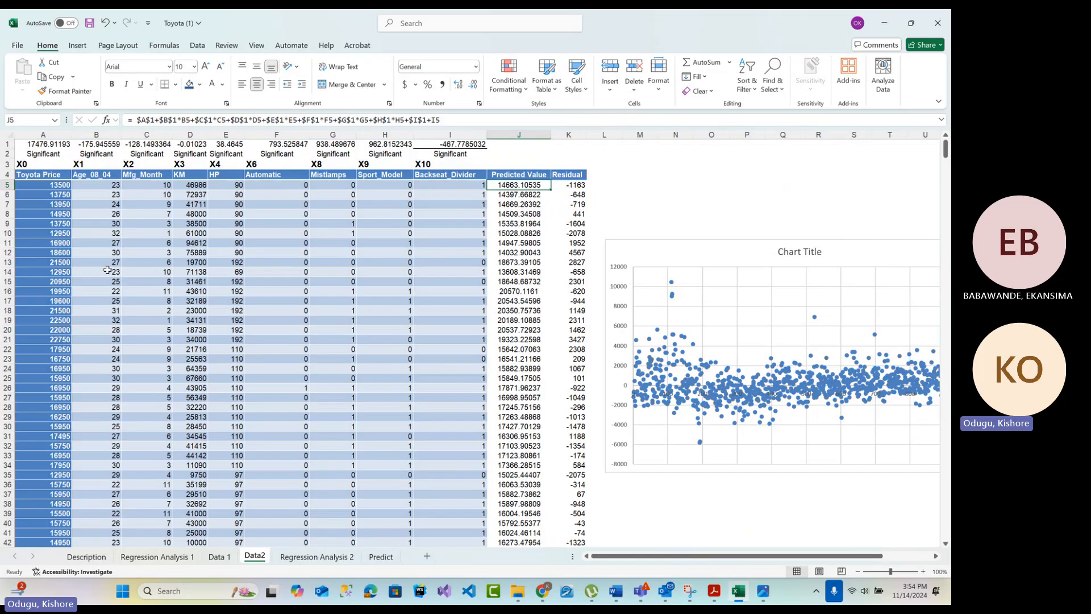
Review the variables and coefficients on Regression Analysis 1 and compare them with Data2 and Regression Analysis 2
left_click(157, 557)
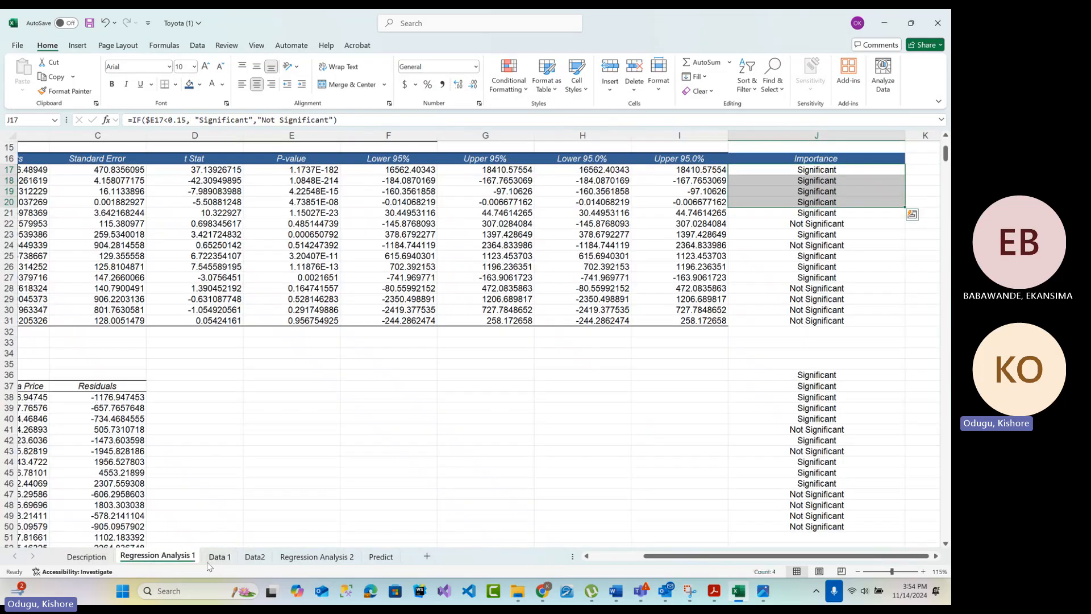
left_click(254, 557)
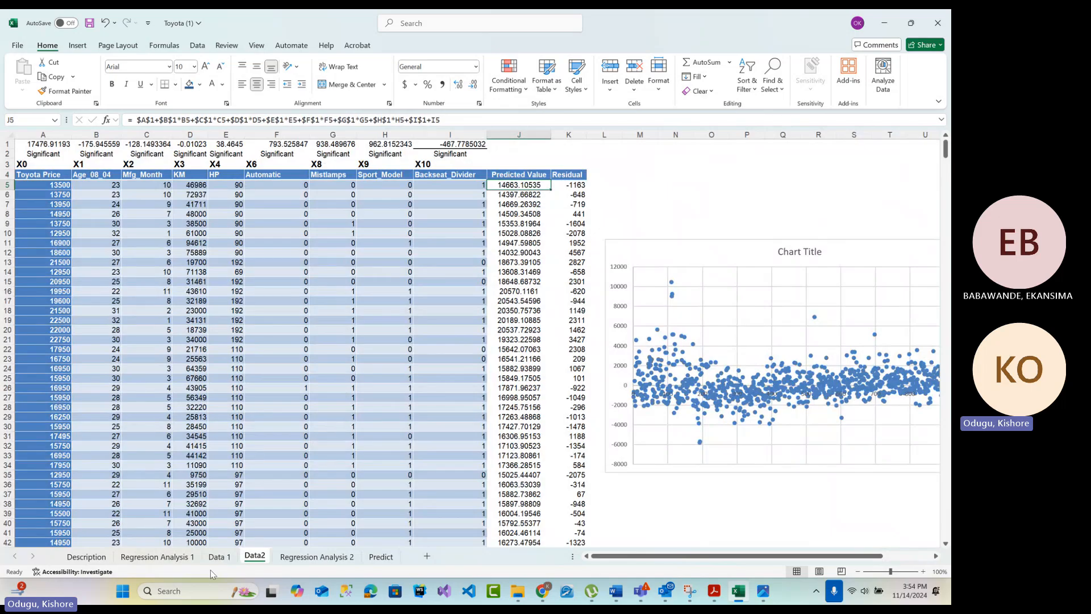
left_click(158, 556)
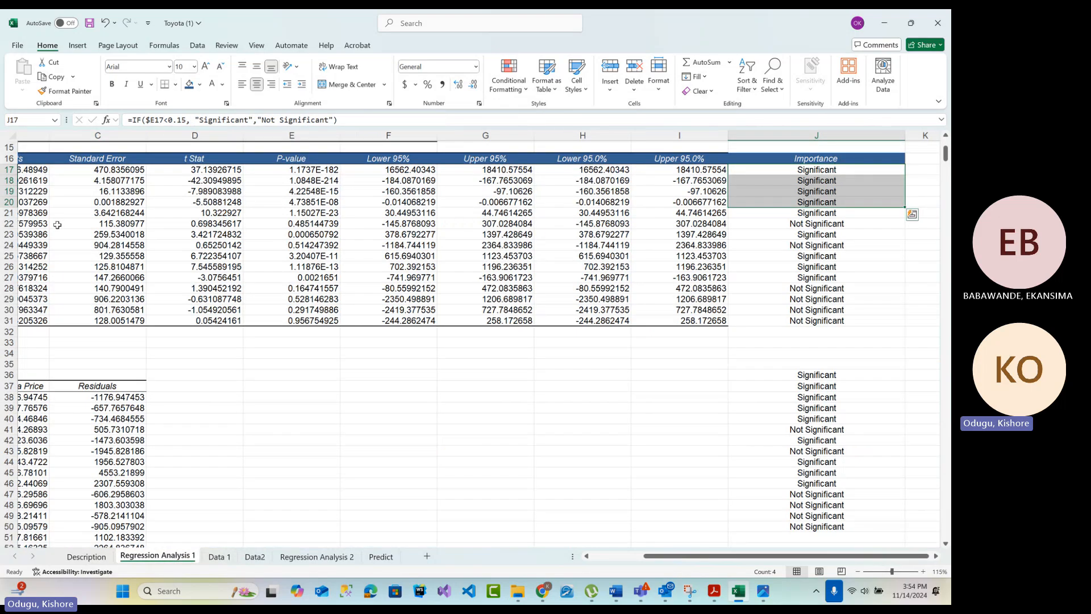
left_click_drag(670, 558, 613, 559)
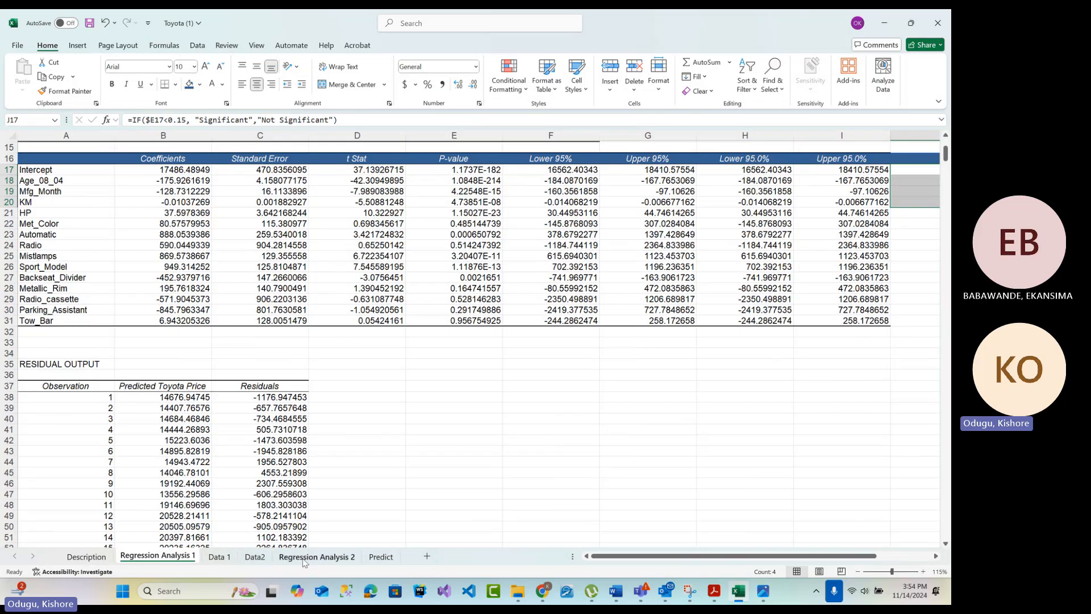
left_click(314, 559)
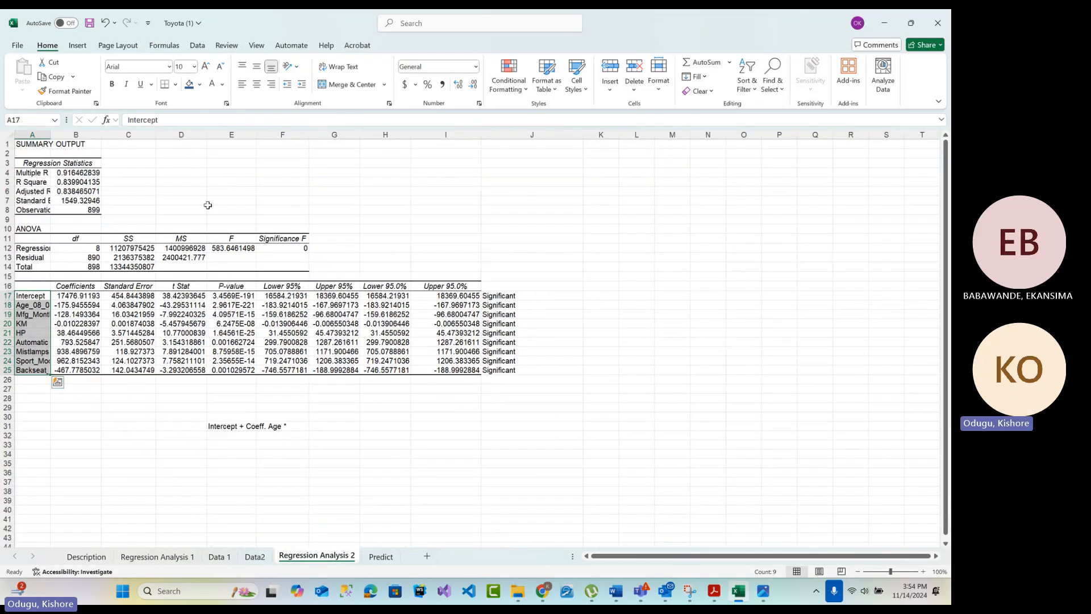
Delete the third car's row, row 4, from the Predict sheet and check the predicted prices in A2:A3
left_click(379, 558)
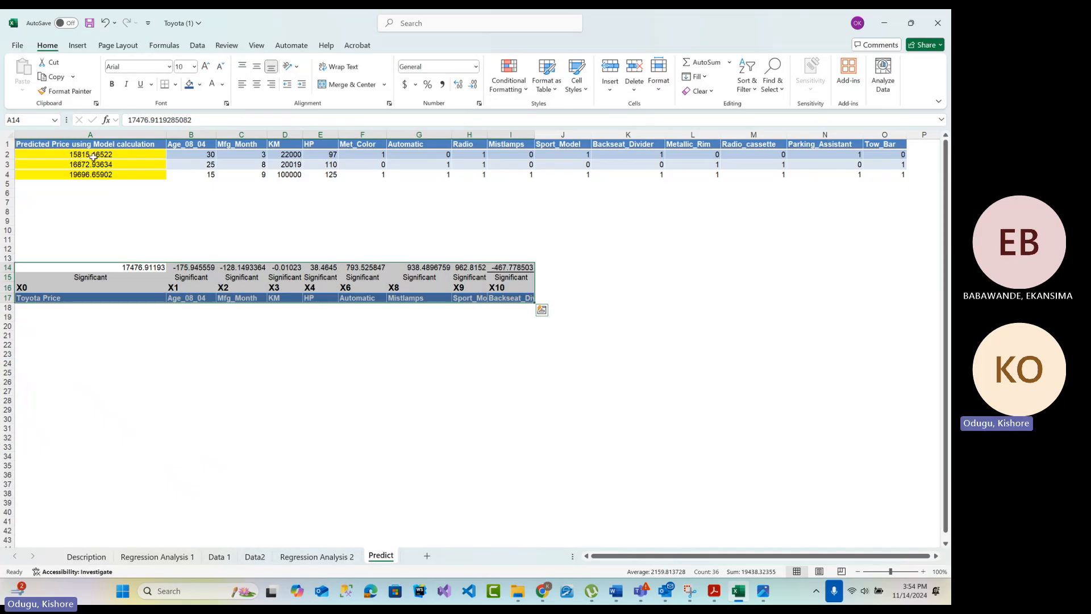
left_click(98, 152)
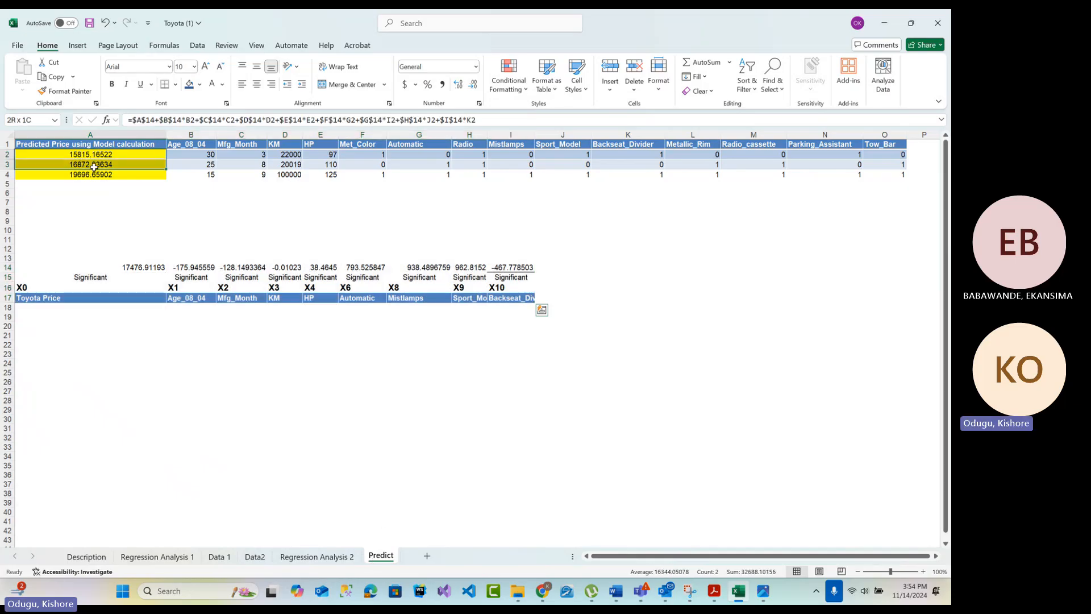
left_click(6, 175)
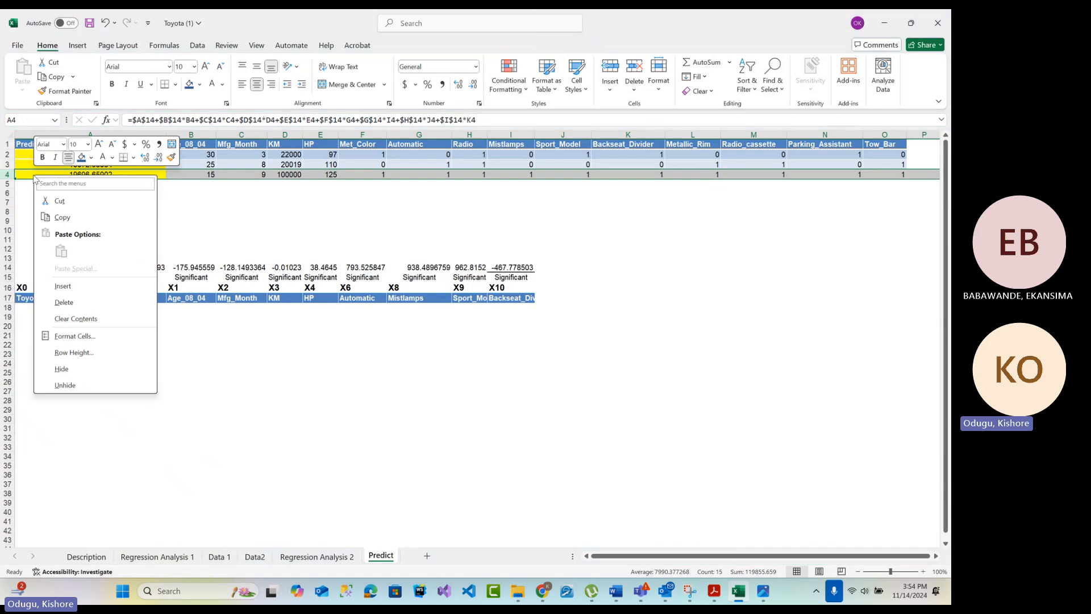
right_click(33, 175)
left_click(64, 302)
left_click(241, 201)
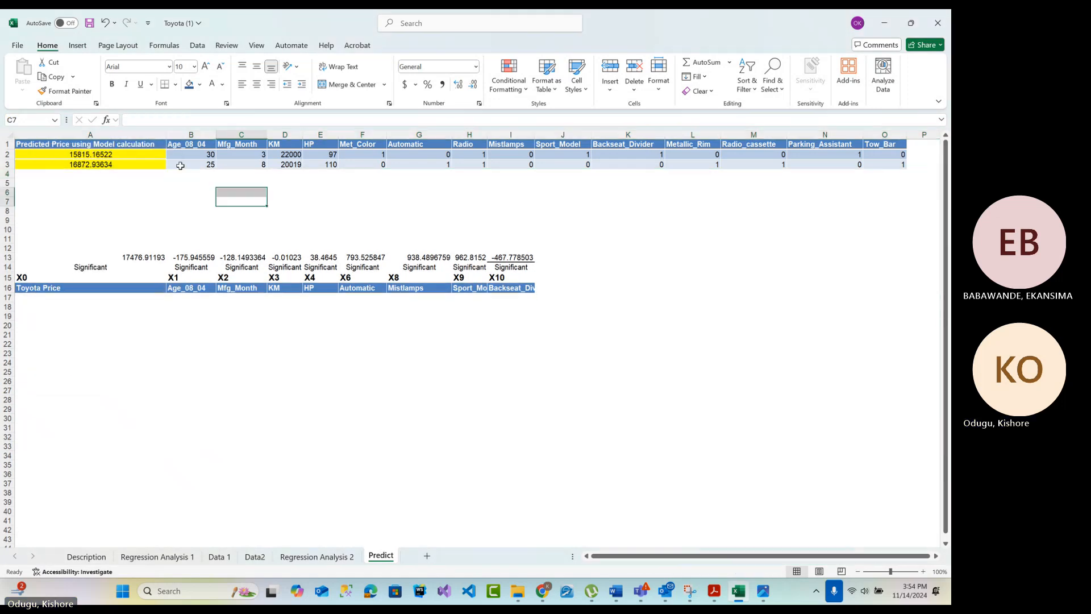
left_click_drag(128, 154, 126, 164)
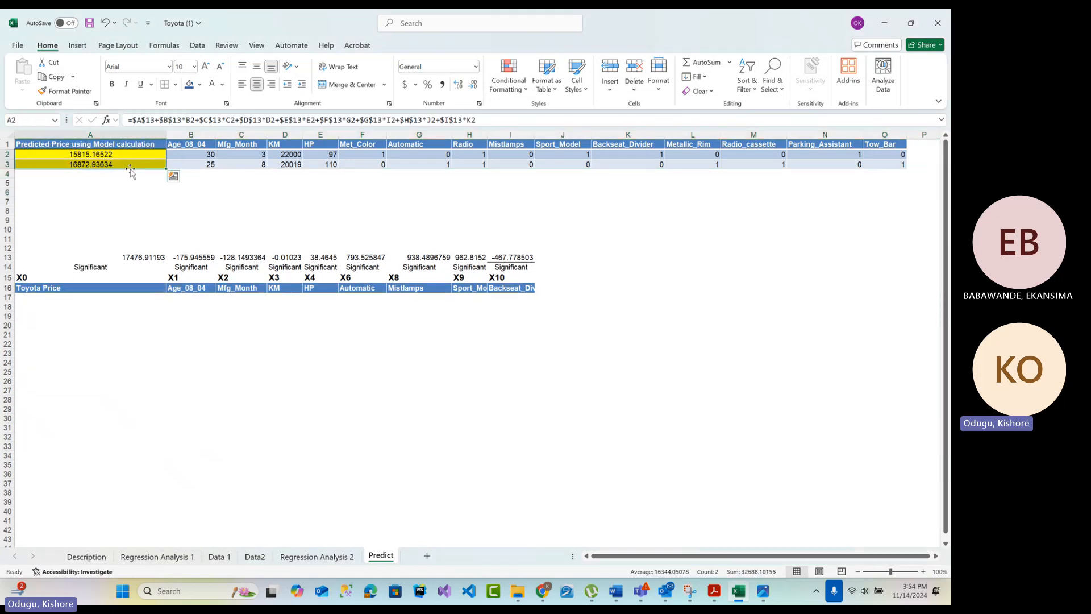